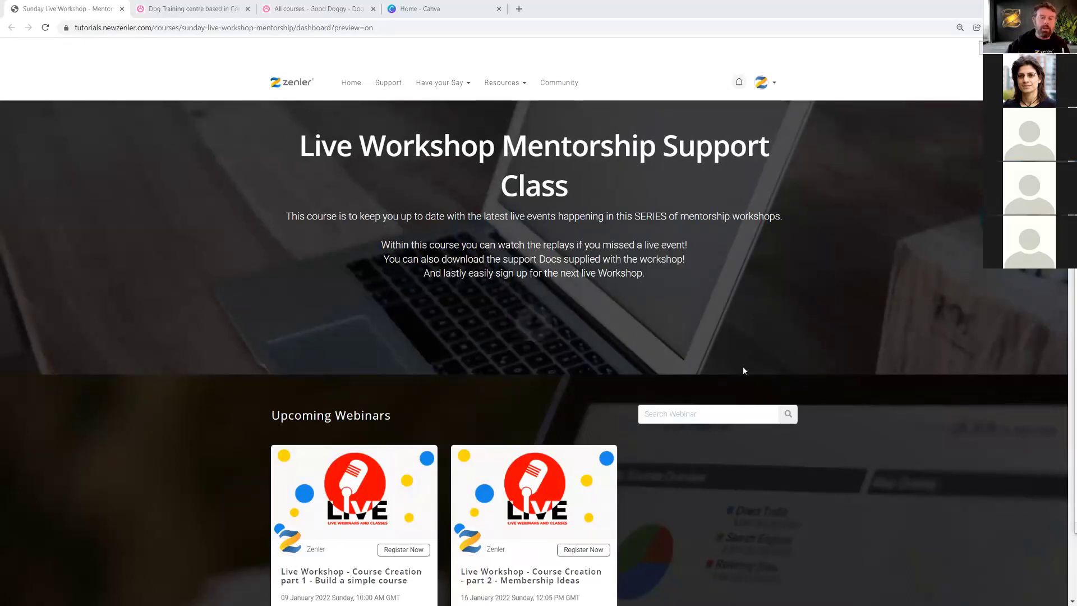
# - Review the introduction and the upcoming webinars on the Live Workshop Mentorship Support Class dashboard
pyautogui.scroll(-2, 931, 278)
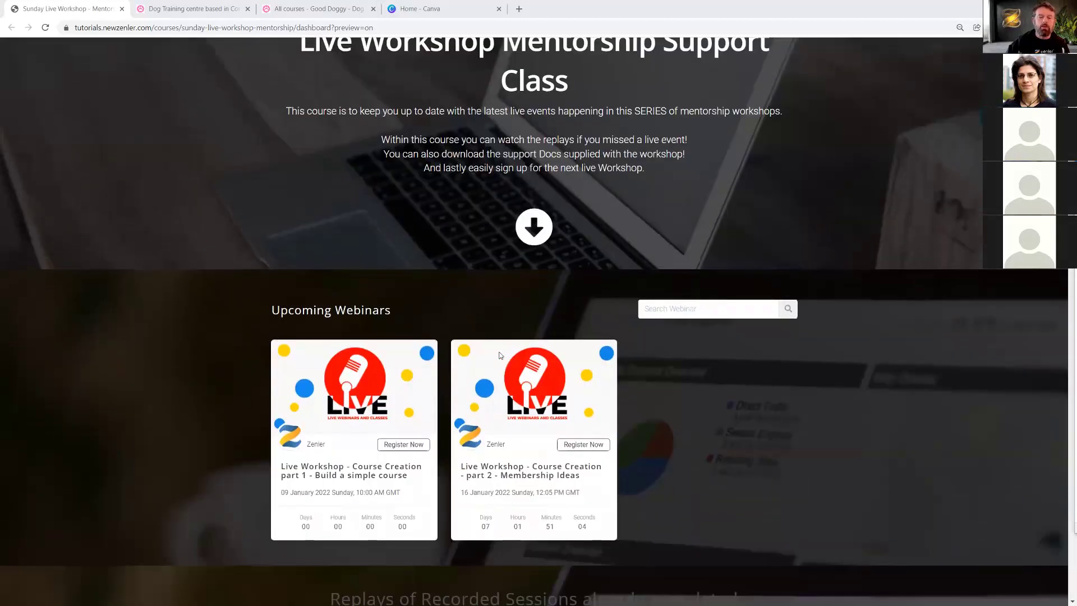
pyautogui.scroll(-2, 617, 325)
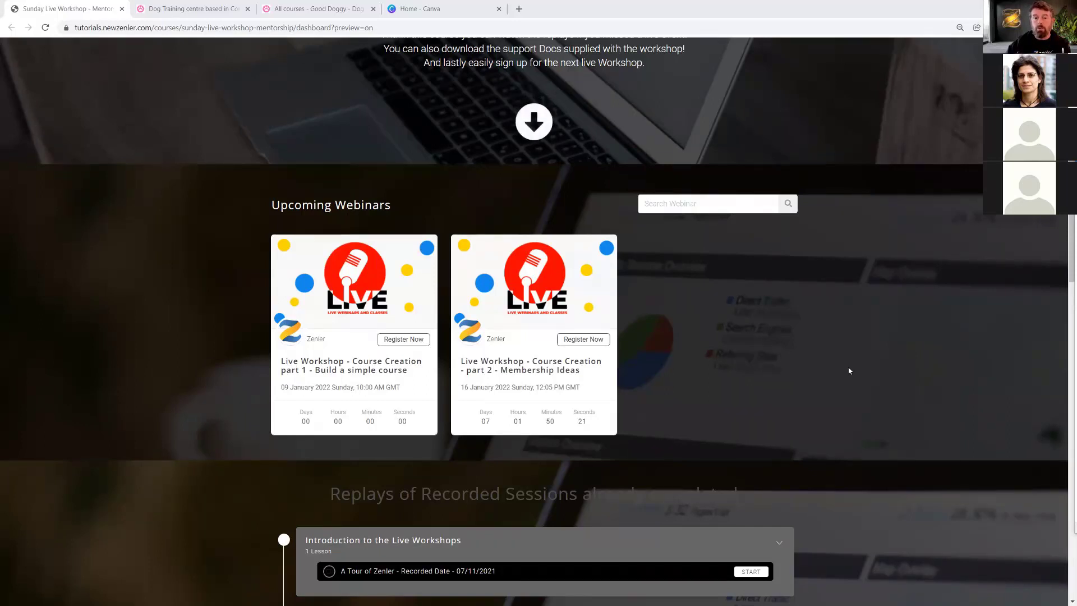
pyautogui.scroll(3, 834, 371)
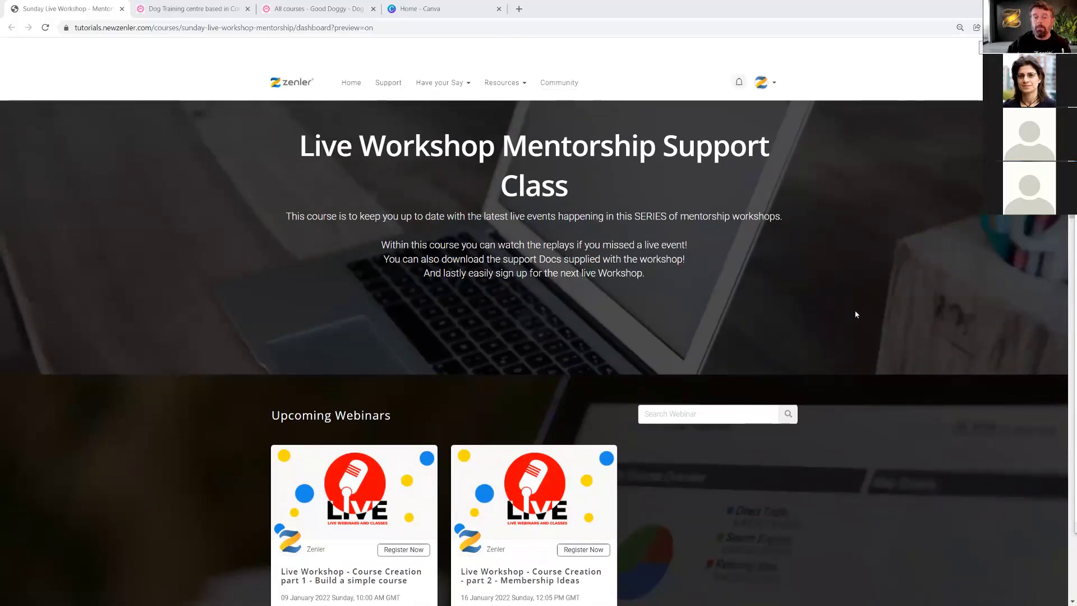
pyautogui.scroll(-3, 860, 314)
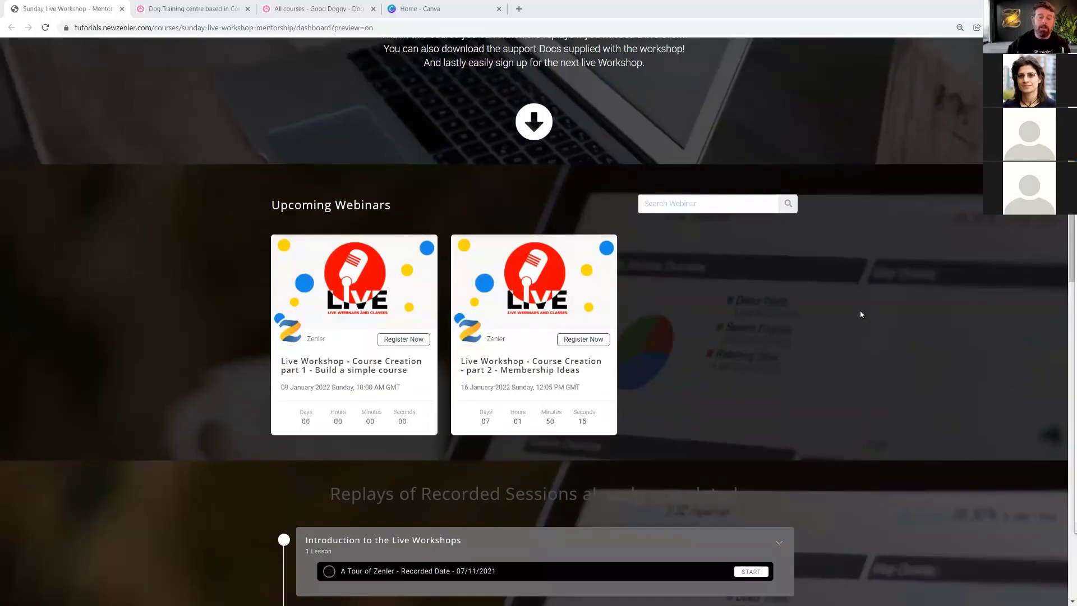
# - Examine the replays of recorded sessions, from the introduction through the Open House and both Course Creation sections
pyautogui.scroll(-3, 861, 315)
pyautogui.scroll(-2, 889, 315)
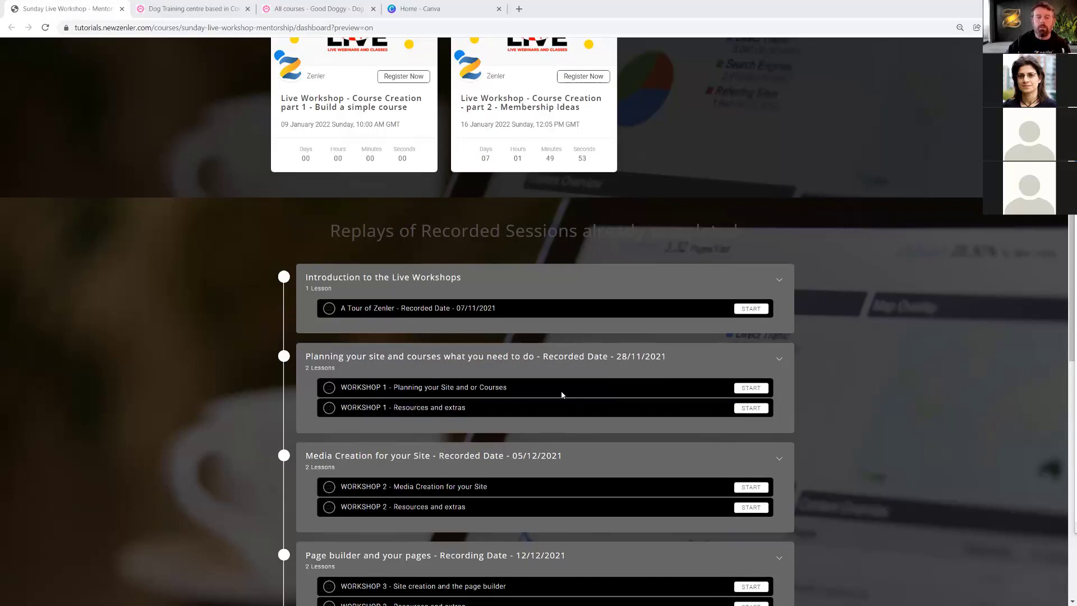
pyautogui.scroll(-3, 584, 392)
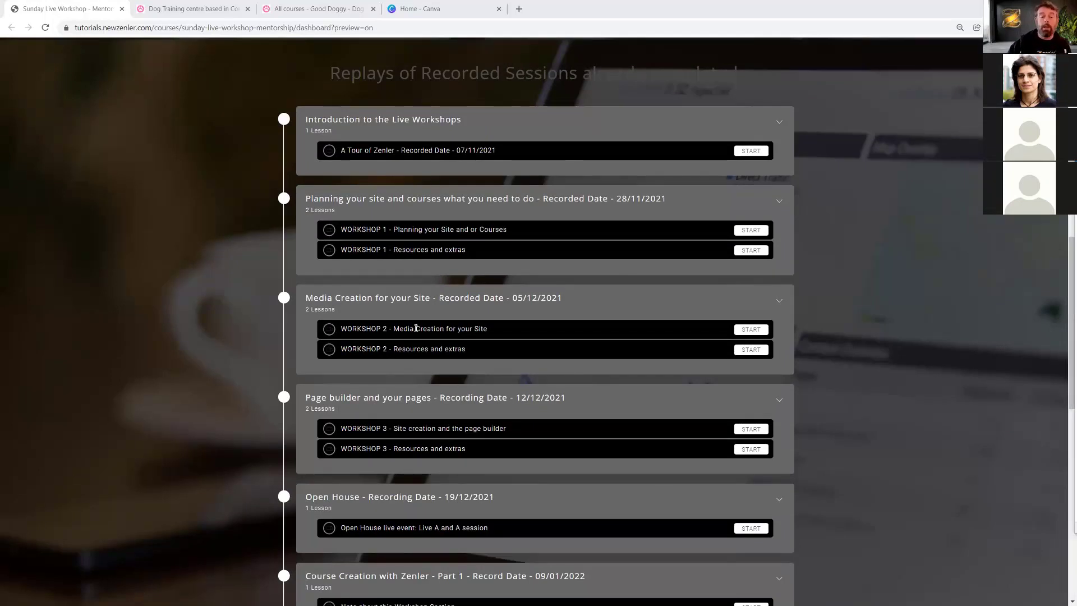
pyautogui.scroll(-2, 566, 359)
pyautogui.scroll(-2, 568, 357)
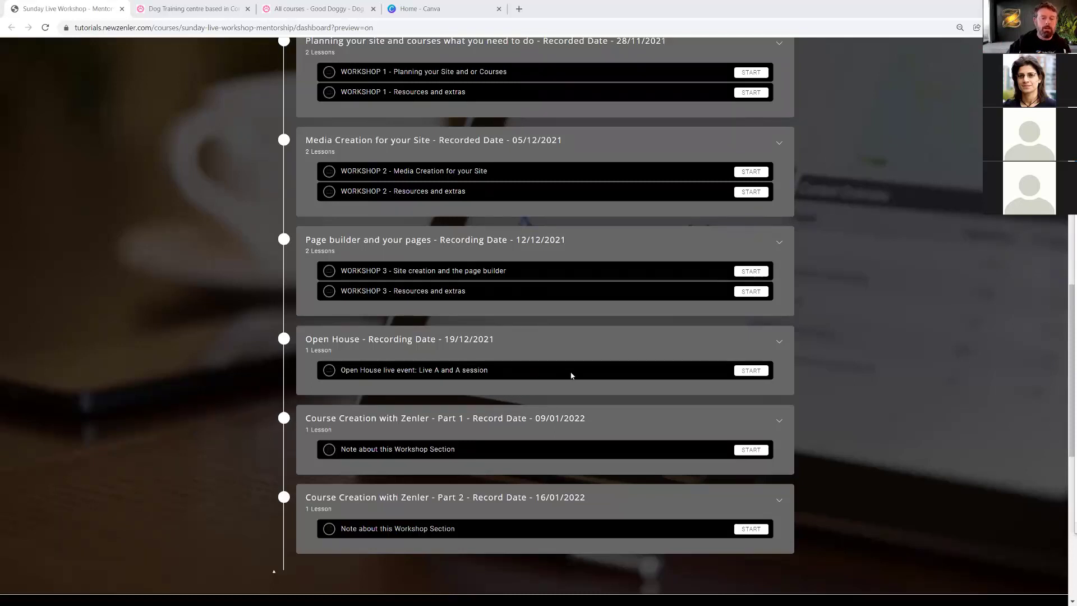
pyautogui.scroll(-2, 573, 371)
pyautogui.moveTo(365, 266); pyautogui.dragTo(525, 267)
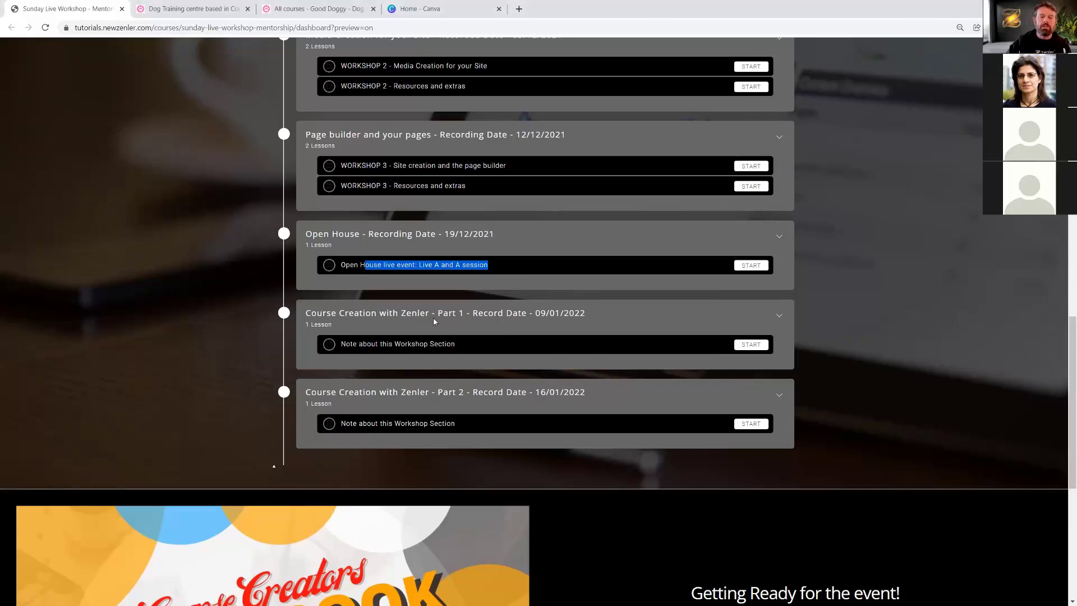
pyautogui.scroll(7, 566, 294)
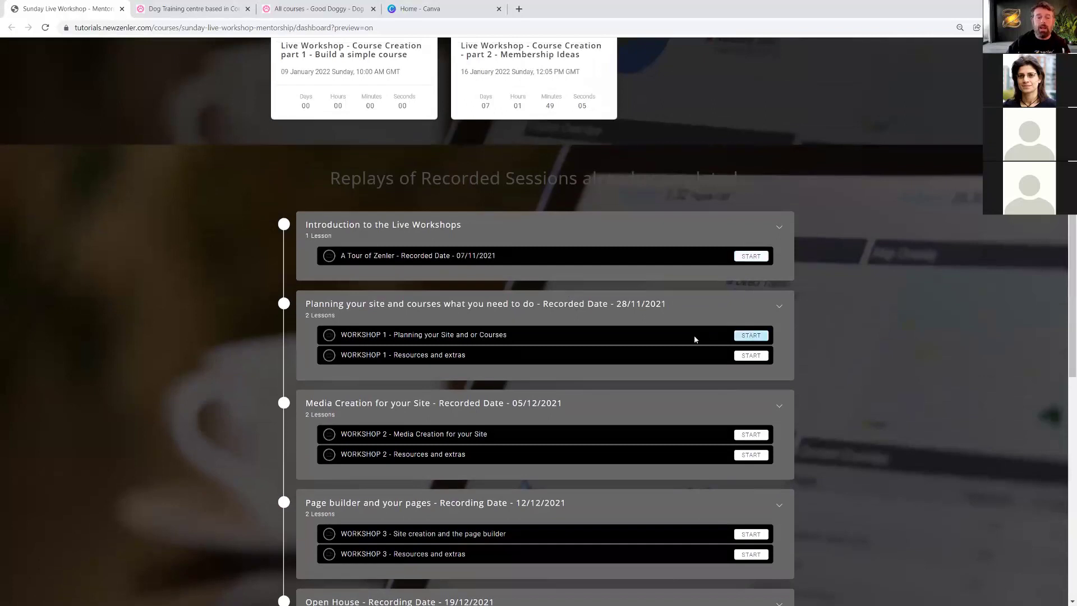
pyautogui.scroll(-1, 694, 335)
pyautogui.scroll(5, 695, 335)
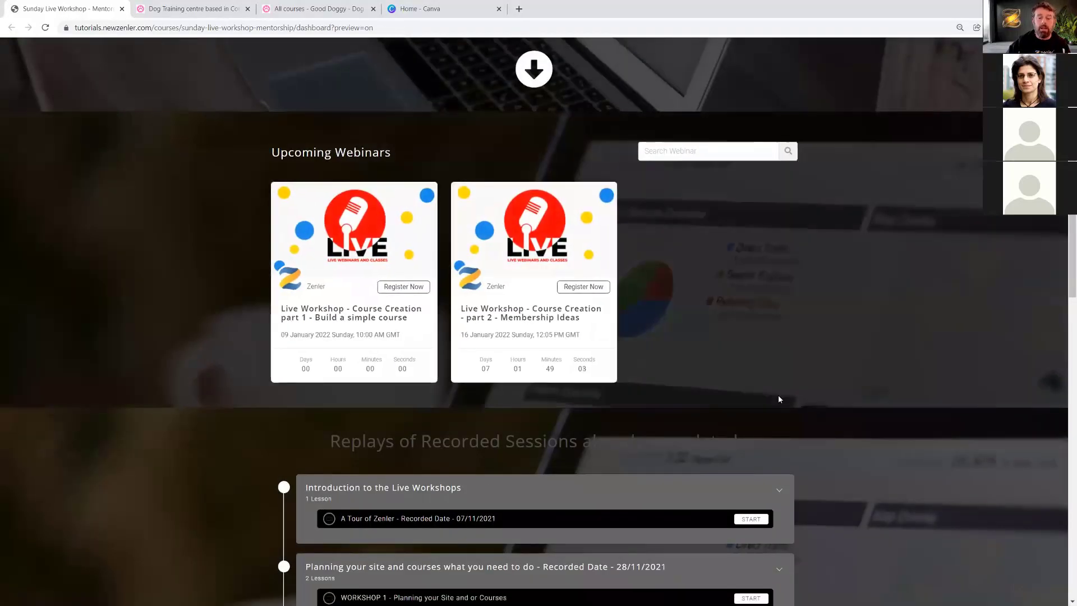
pyautogui.scroll(-5, 779, 395)
pyautogui.scroll(6, 768, 394)
pyautogui.scroll(-18, 763, 396)
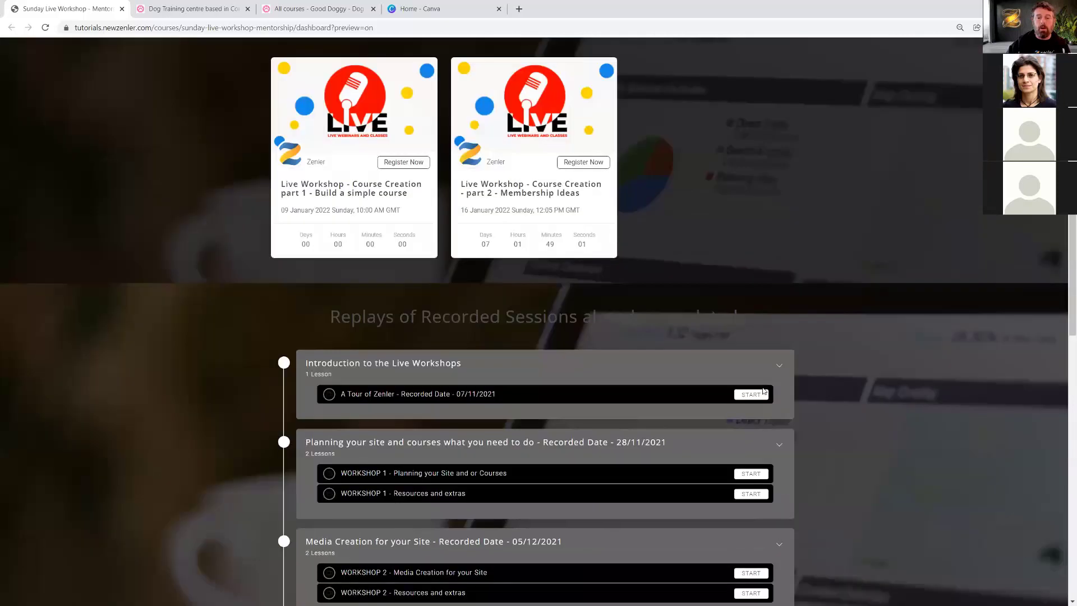
pyautogui.scroll(10, 672, 345)
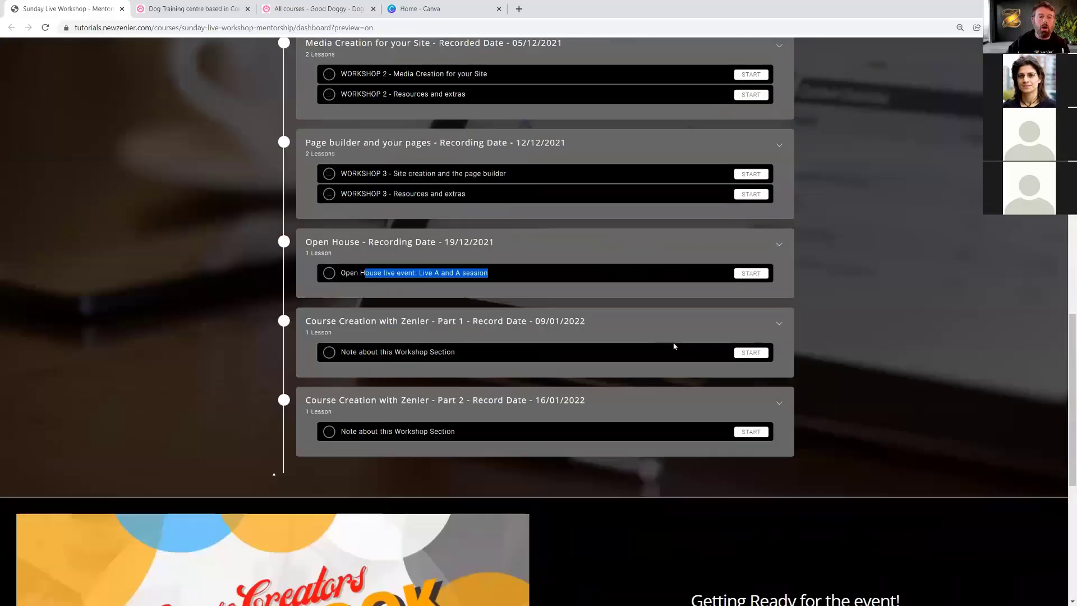
# - Read the "Getting Ready for the event!" and "Use the Community" sections, and return to the start of the dashboard
pyautogui.scroll(-11, 673, 345)
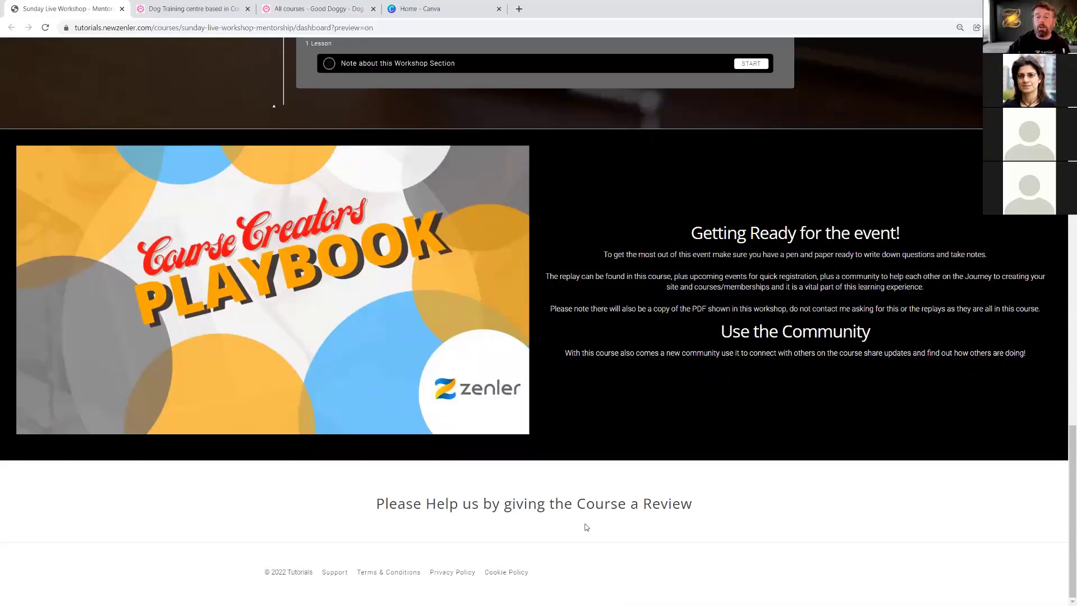
pyautogui.scroll(4, 628, 482)
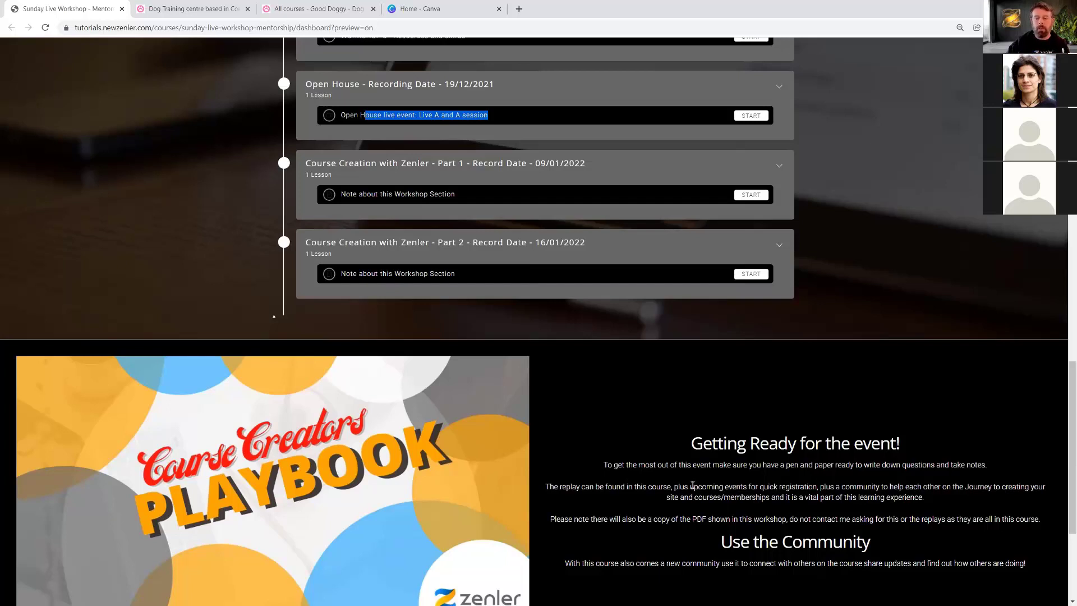
pyautogui.scroll(-3, 662, 482)
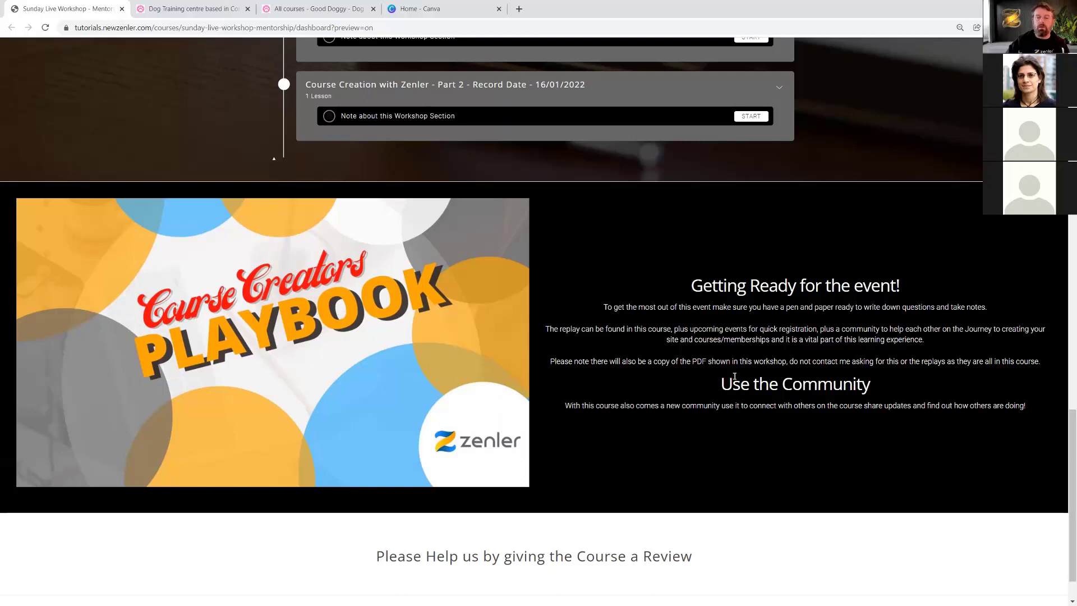
pyautogui.moveTo(695, 284); pyautogui.dragTo(931, 274)
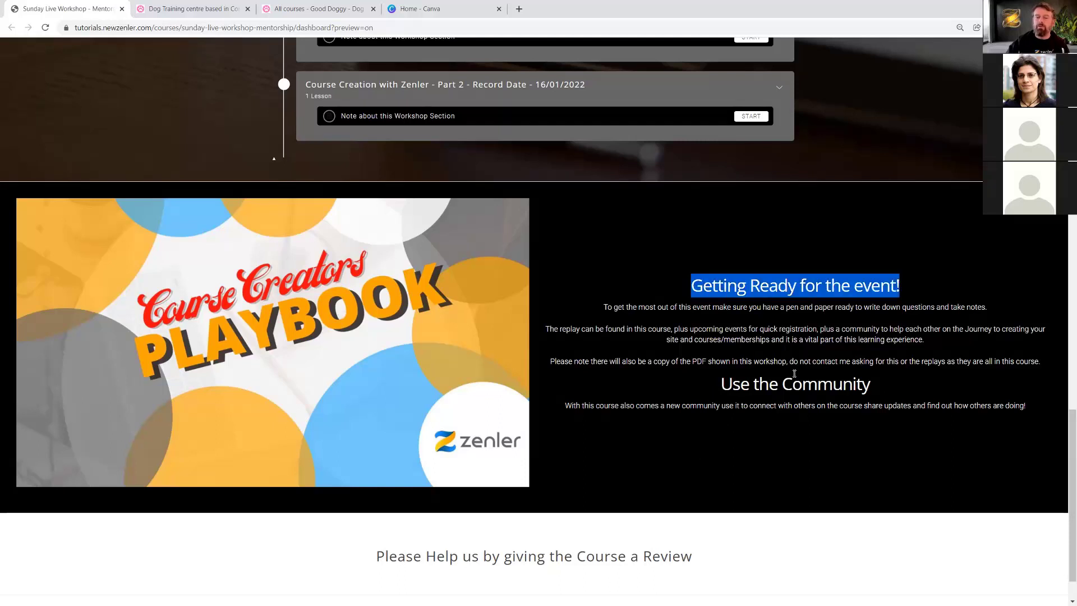
pyautogui.moveTo(724, 386); pyautogui.dragTo(924, 390)
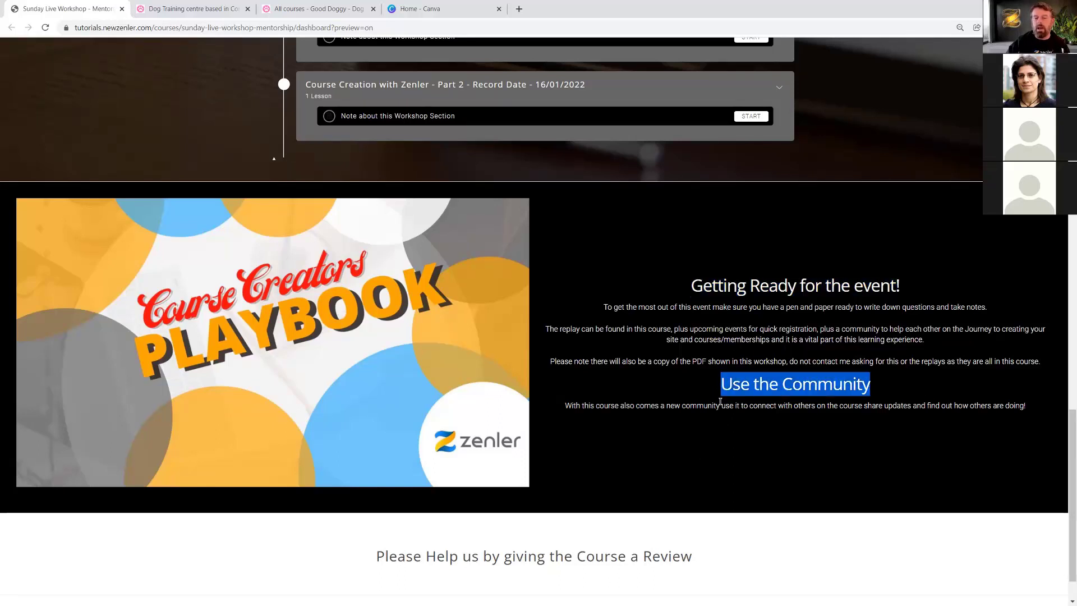
pyautogui.scroll(5, 718, 405)
pyautogui.scroll(17, 718, 409)
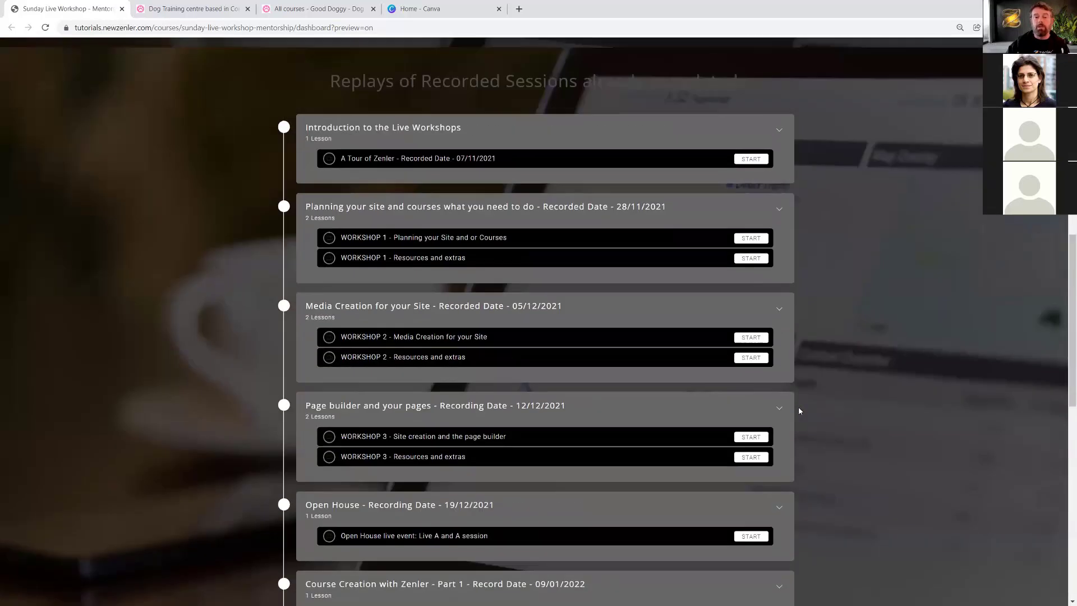
pyautogui.scroll(2, 786, 405)
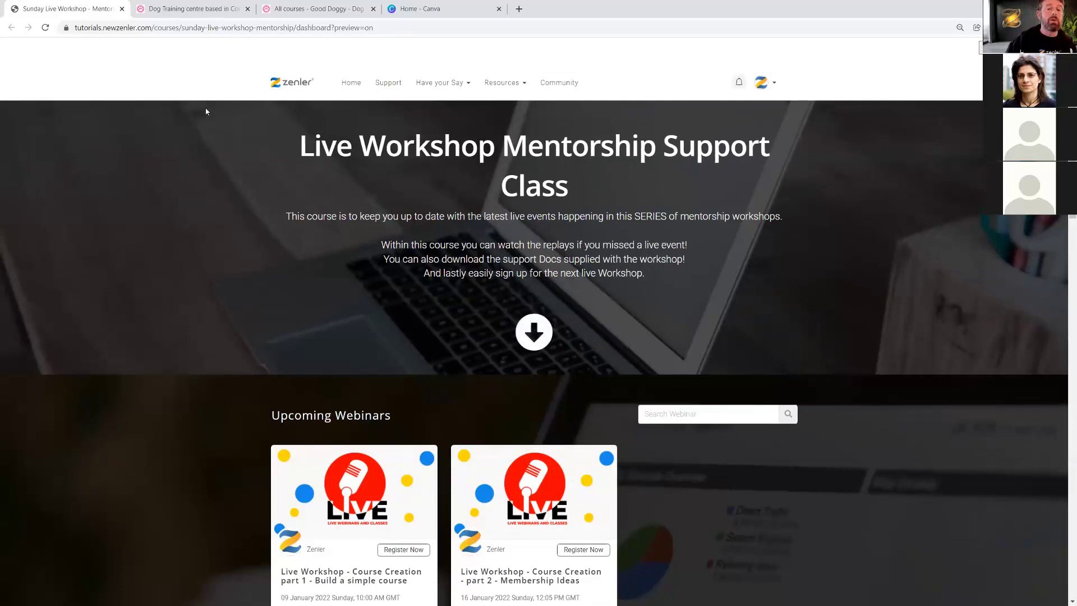
# - Switch to the Good Doggy site and review its home page, including the mission statement, workshops and launch sign-up form
pyautogui.click(185, 9)
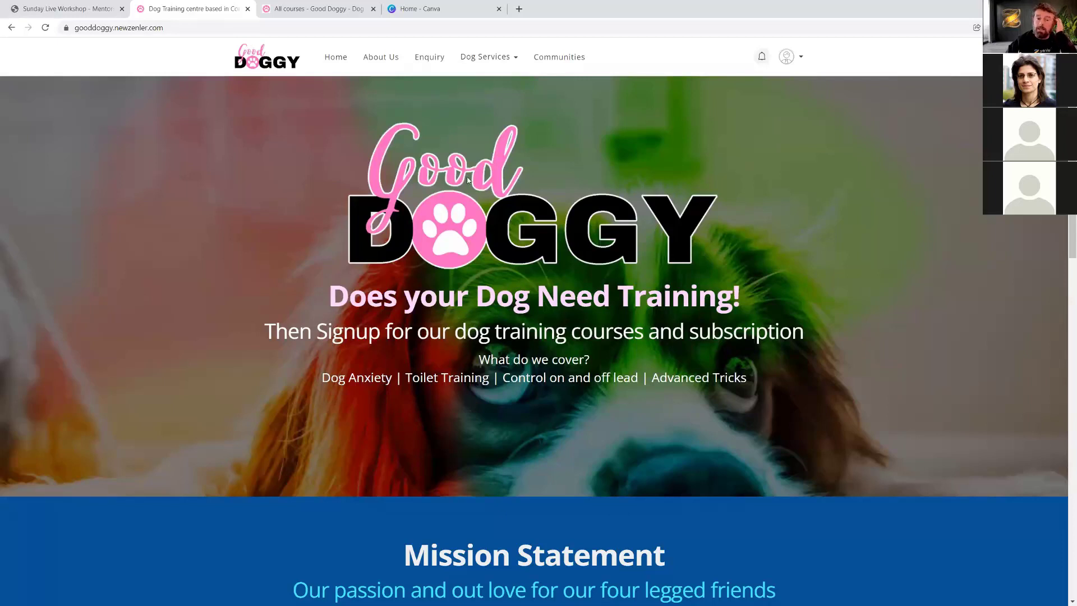
pyautogui.scroll(-10, 466, 216)
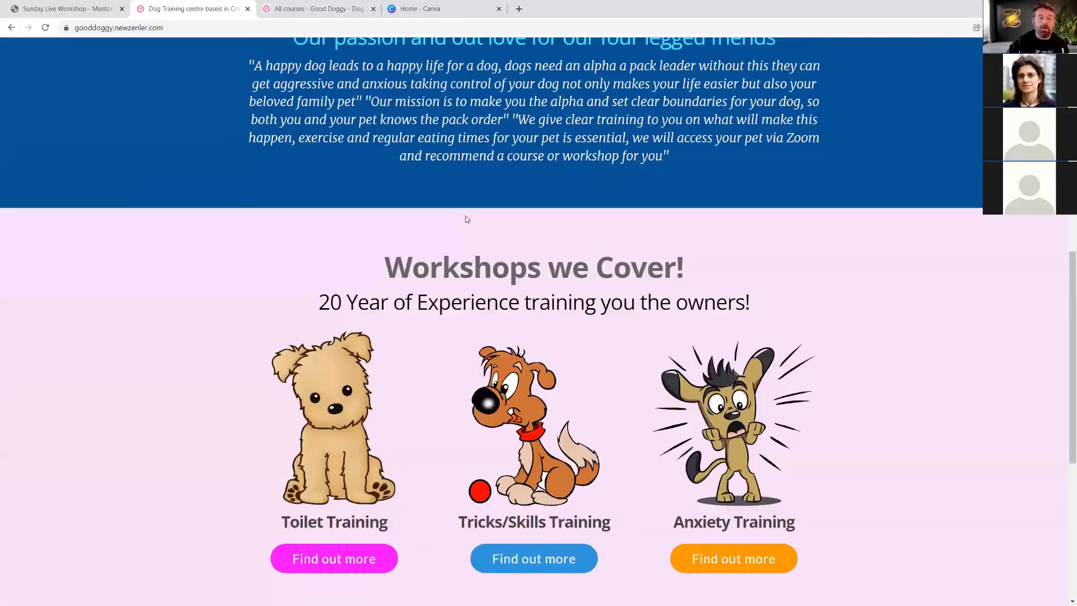
pyautogui.scroll(-6, 466, 218)
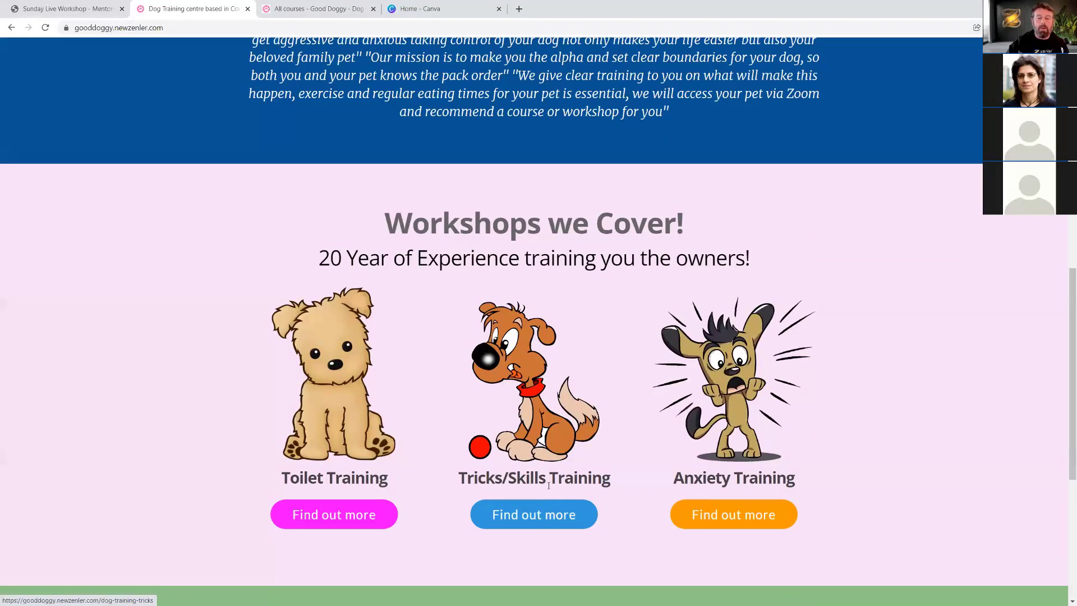
pyautogui.scroll(10, 552, 483)
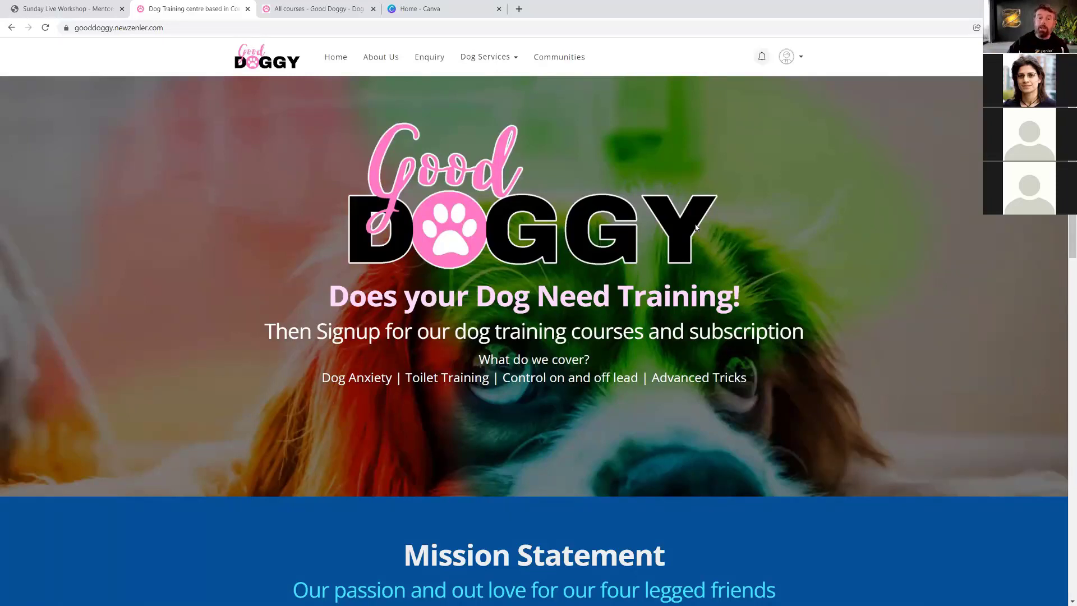
pyautogui.scroll(-15, 694, 230)
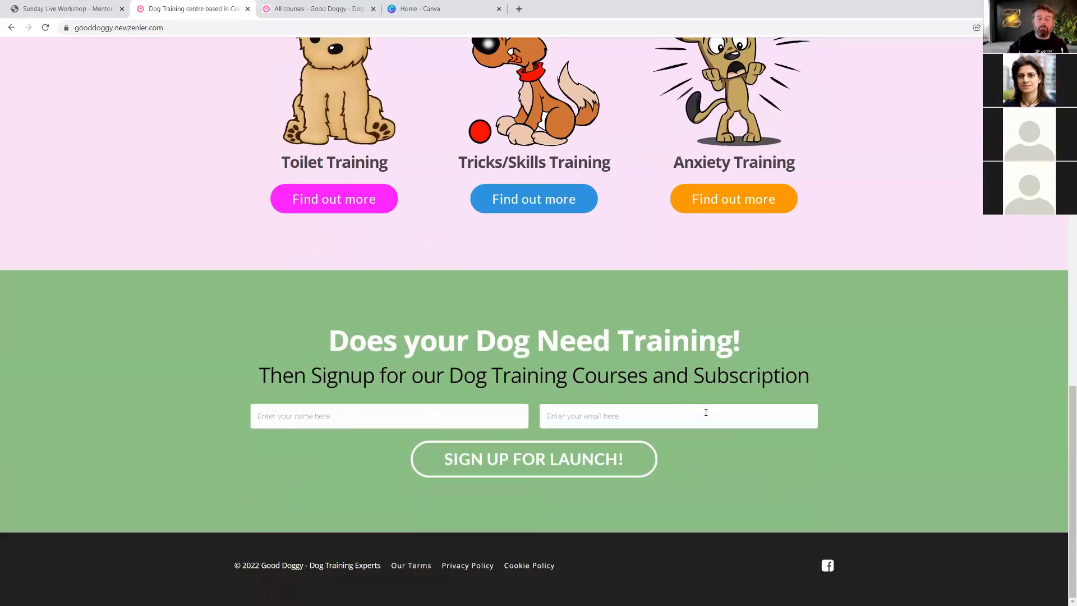
pyautogui.scroll(15, 705, 413)
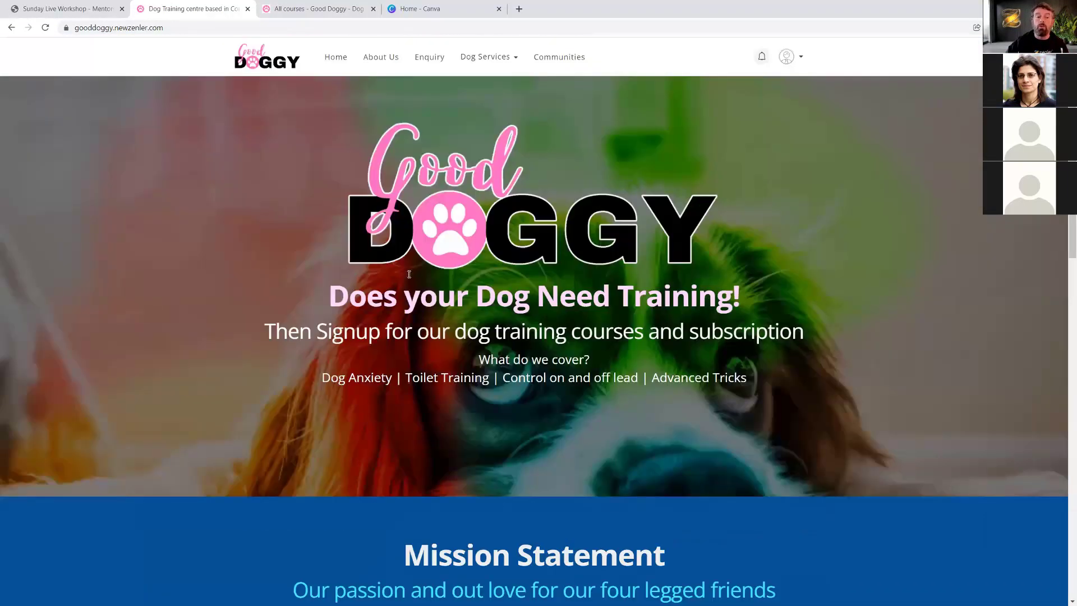
# - Open Good Doggy's About Us page and review its text and sign-up form
pyautogui.click(379, 58)
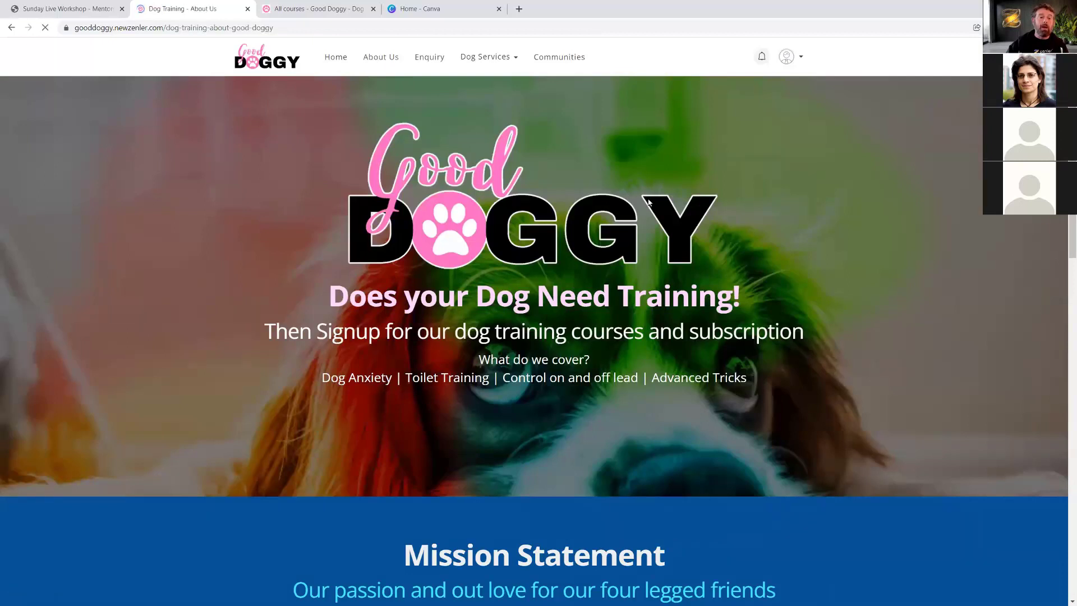
pyautogui.scroll(-3, 715, 230)
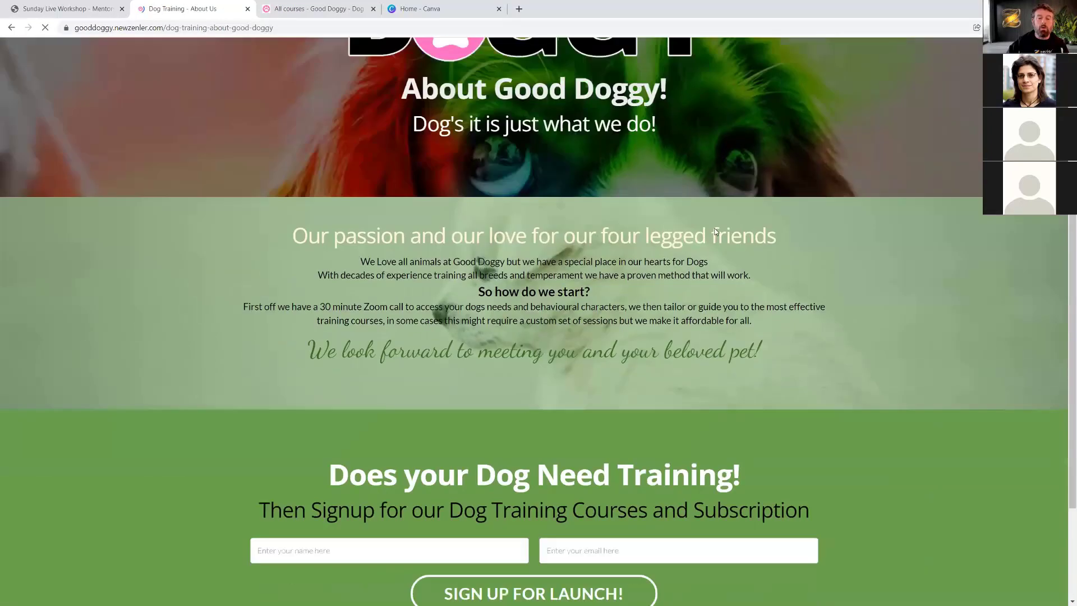
pyautogui.scroll(-3, 716, 231)
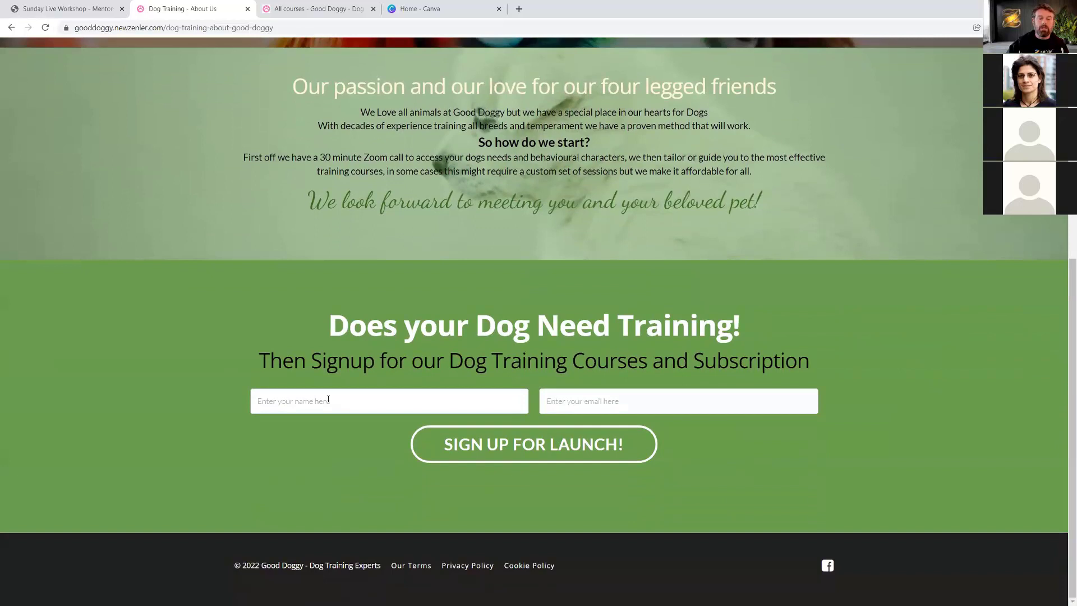
pyautogui.scroll(7, 508, 381)
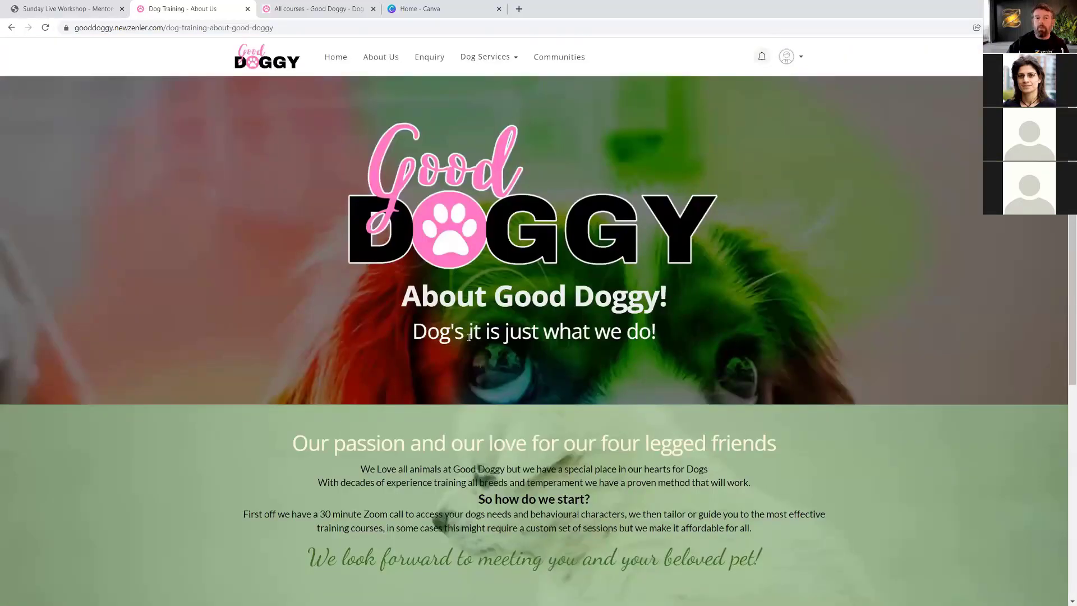
# - Open the Tricks Training page from the site's dog services and look through it
pyautogui.click(510, 59)
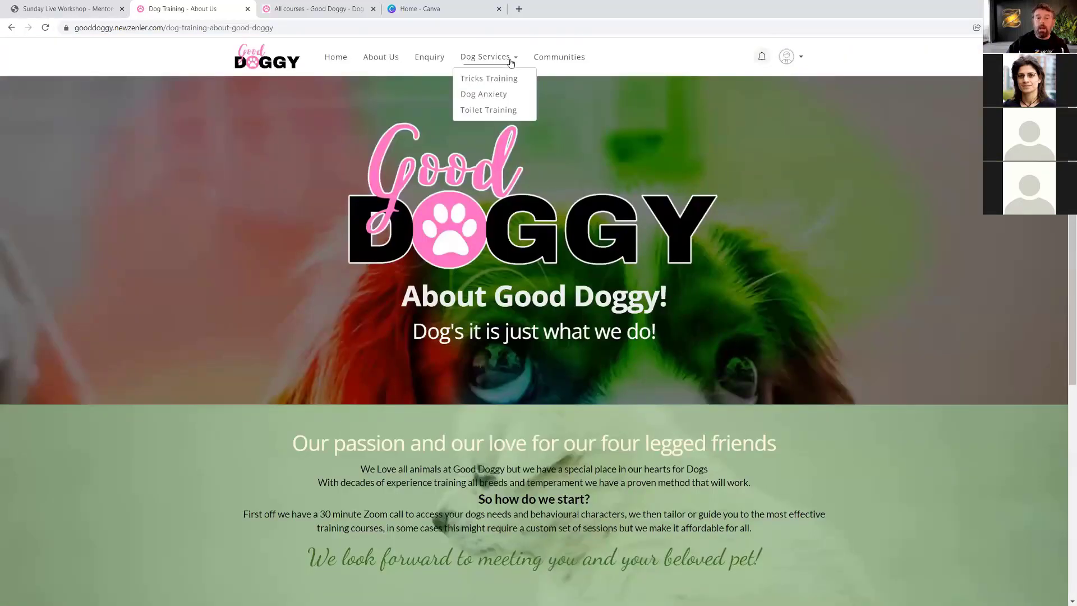
pyautogui.click(488, 79)
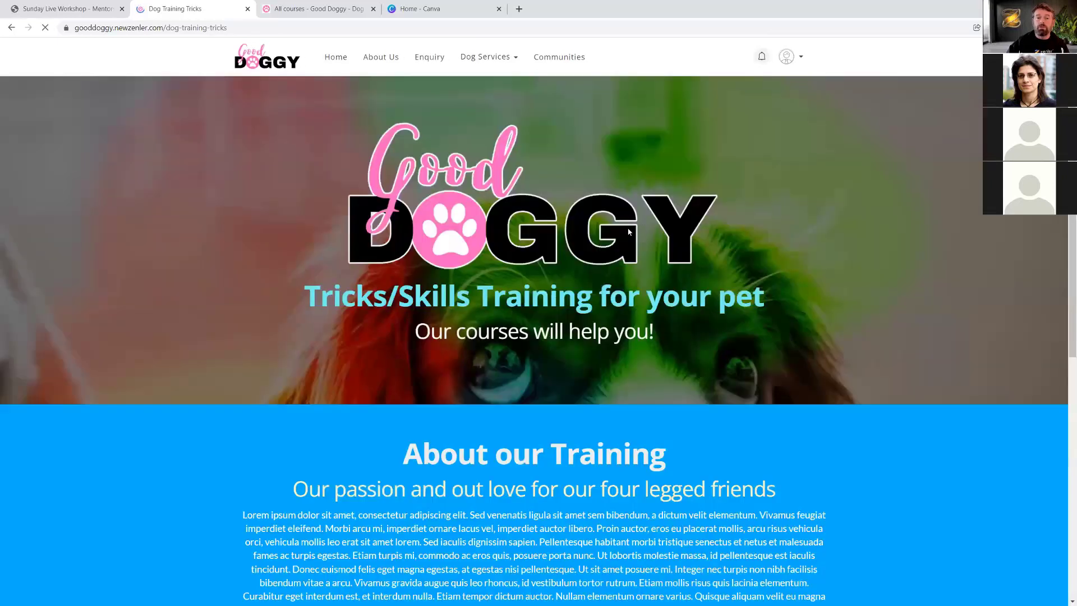
pyautogui.scroll(-15, 629, 230)
pyautogui.scroll(14, 629, 230)
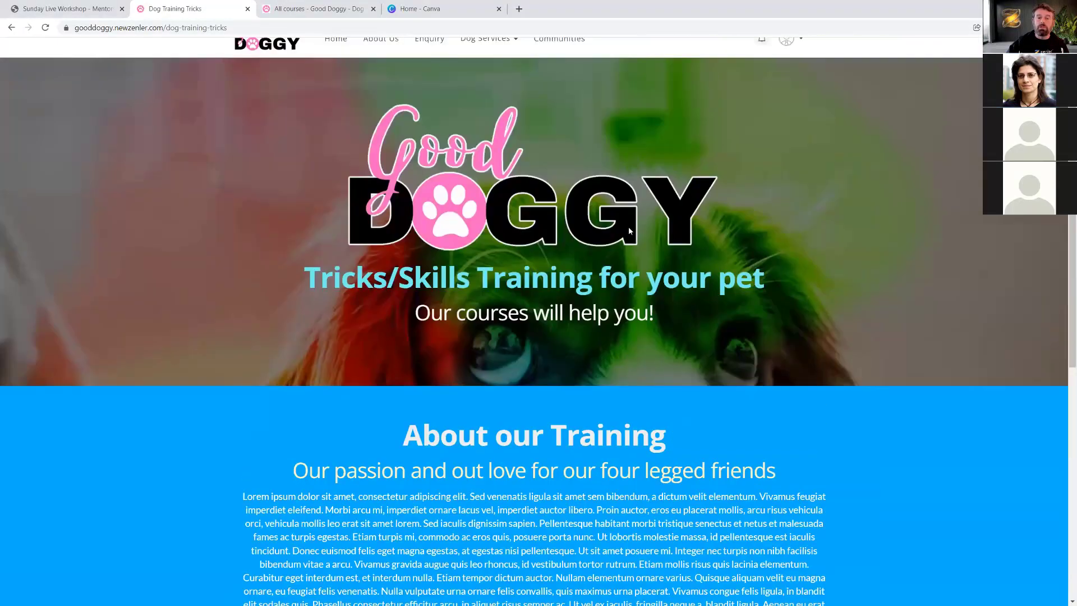
pyautogui.scroll(1, 629, 230)
# - Open the Dog Anxiety page from the site's dog services and look through it
pyautogui.click(504, 61)
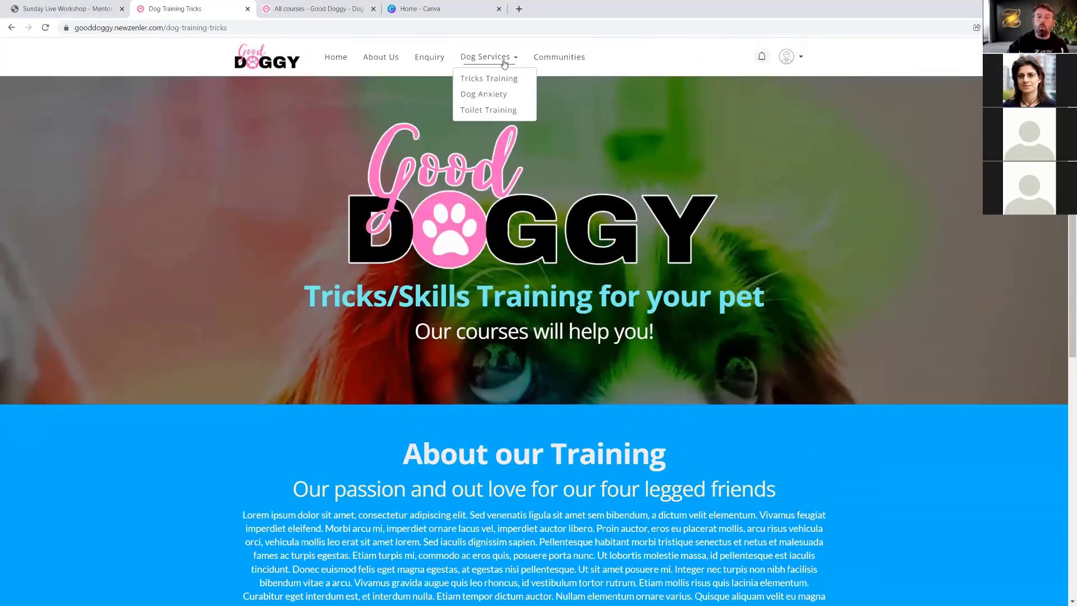
pyautogui.click(497, 93)
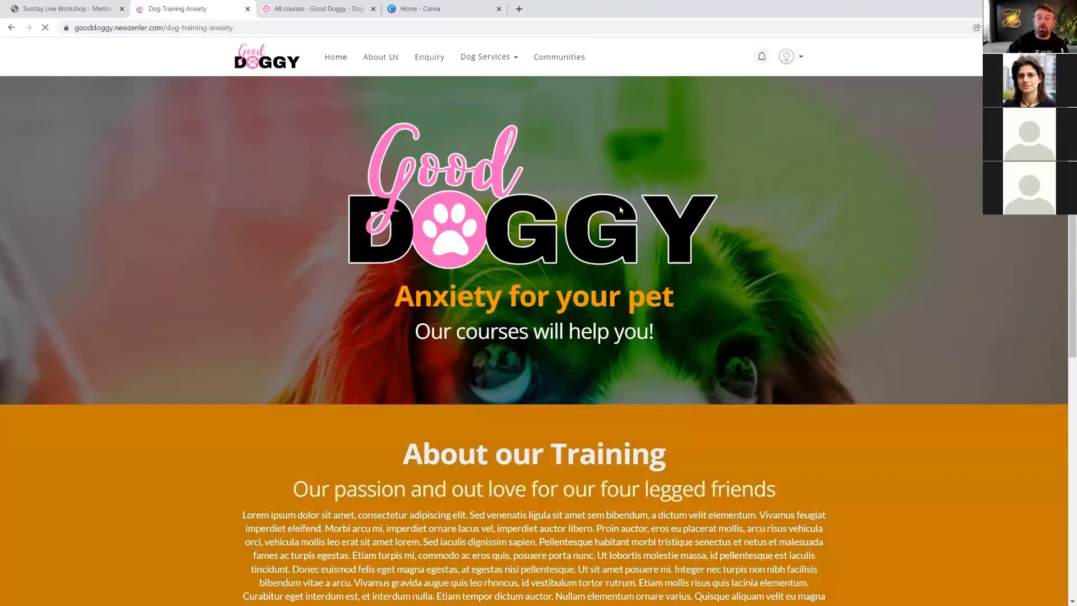
pyautogui.scroll(-8, 640, 221)
pyautogui.scroll(8, 640, 221)
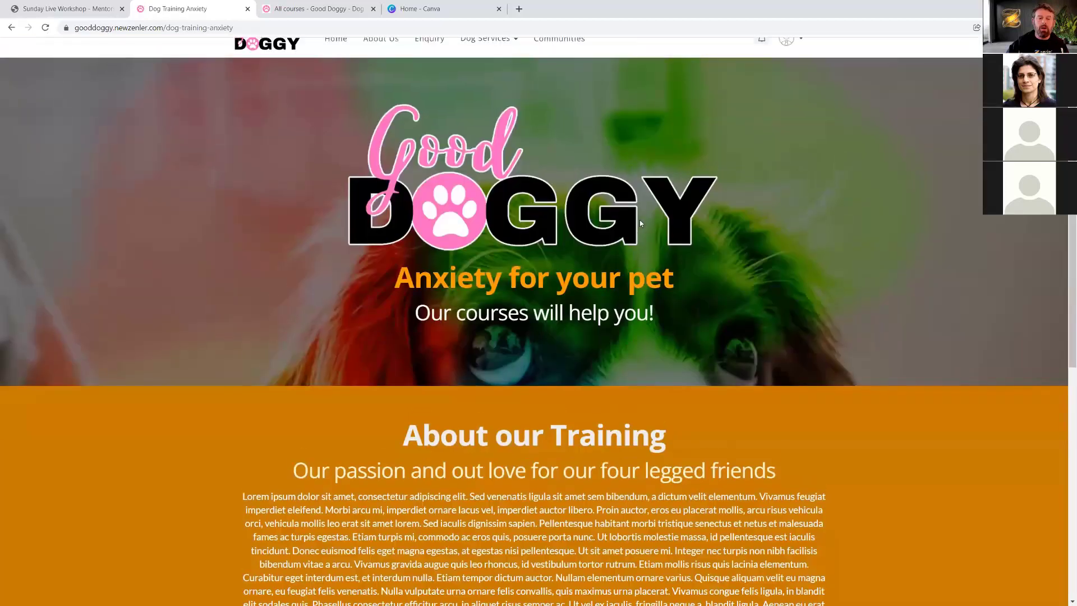
# - Open the Toilet Training page from the site's dog services and highlight its main heading
pyautogui.click(508, 61)
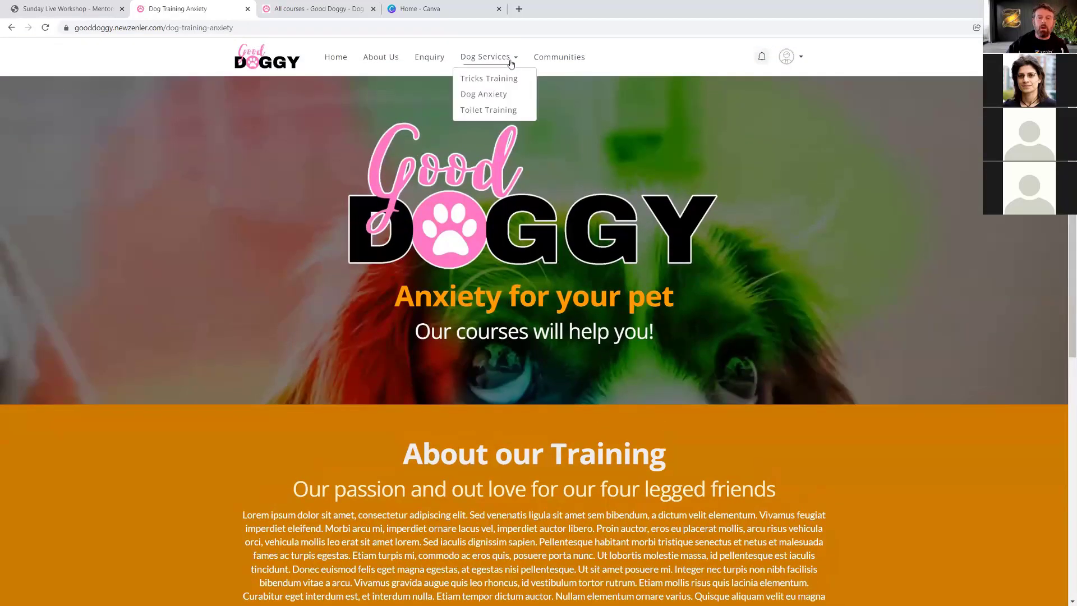
pyautogui.click(503, 115)
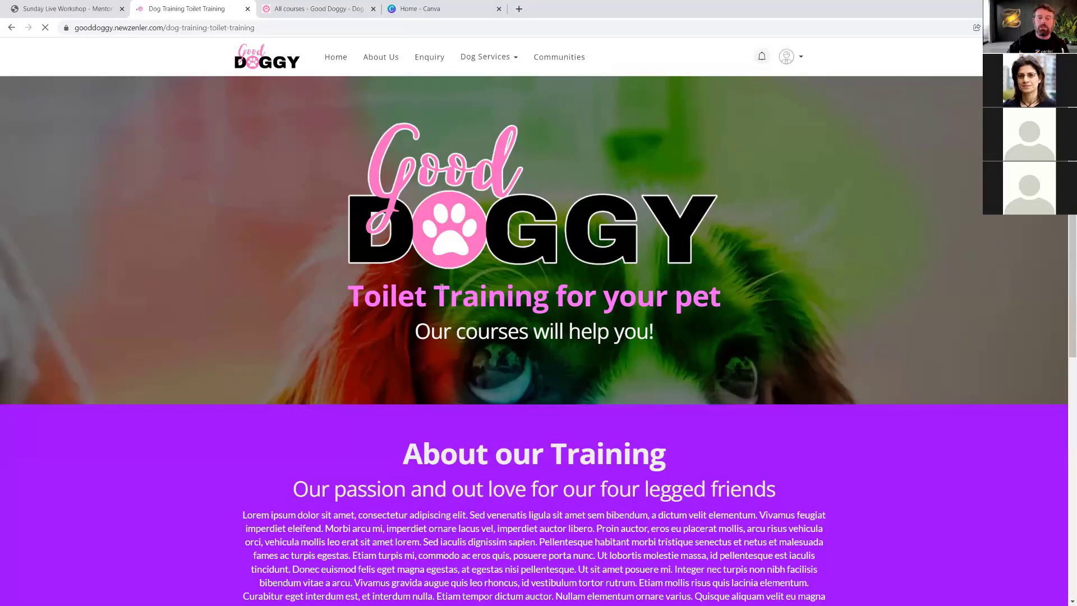
pyautogui.moveTo(450, 296); pyautogui.dragTo(777, 318)
# - Revisit the Dog Anxiety page and highlight its heading, then return to the home page's Workshops we Cover section
pyautogui.click(486, 57)
pyautogui.click(488, 96)
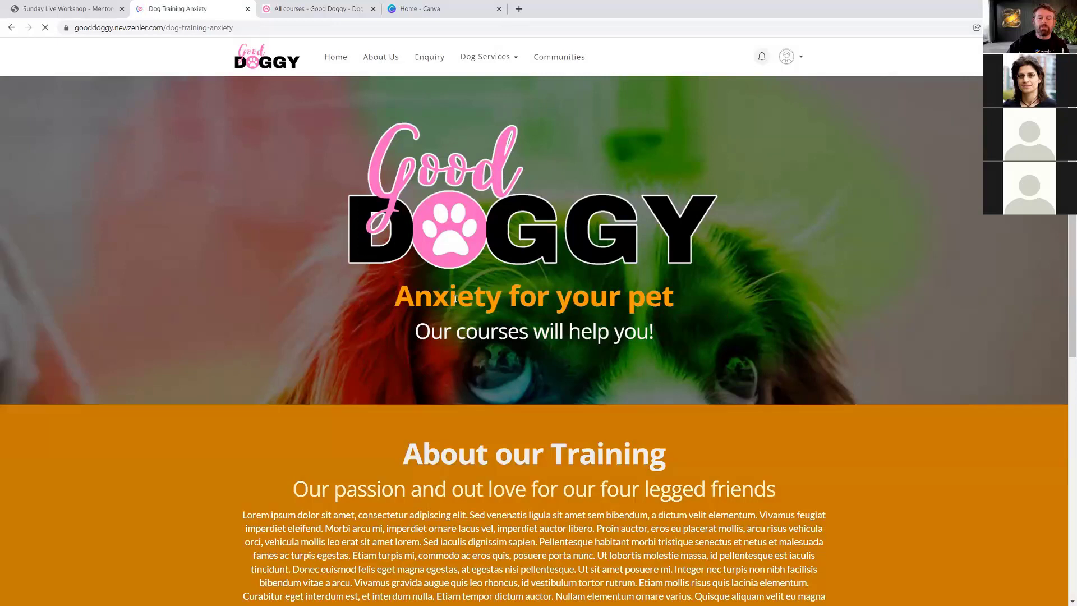
pyautogui.moveTo(458, 295); pyautogui.dragTo(645, 298)
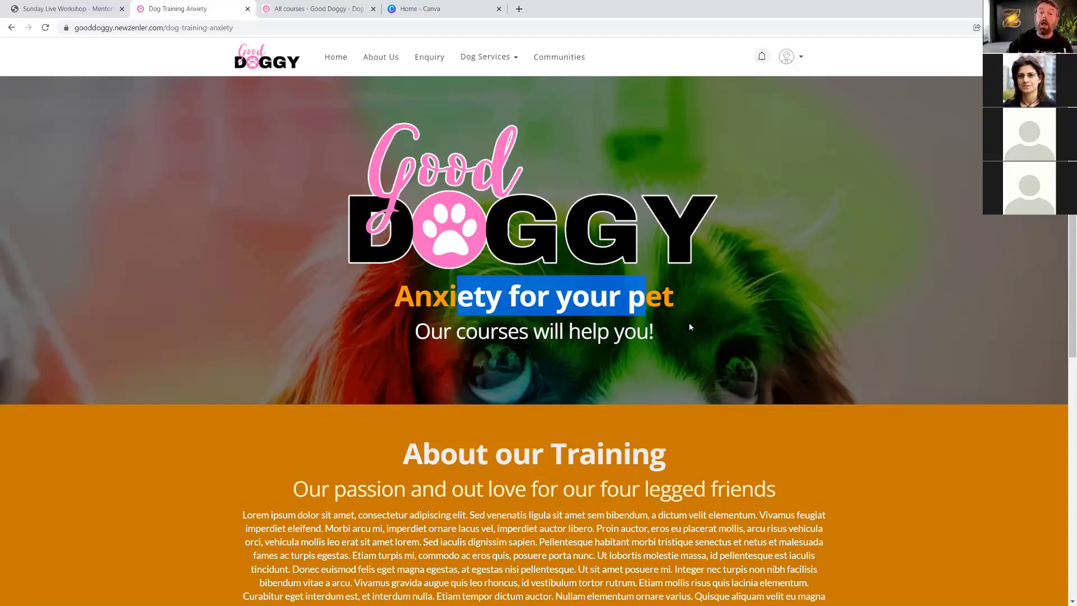
pyautogui.click(336, 57)
pyautogui.scroll(-12, 396, 428)
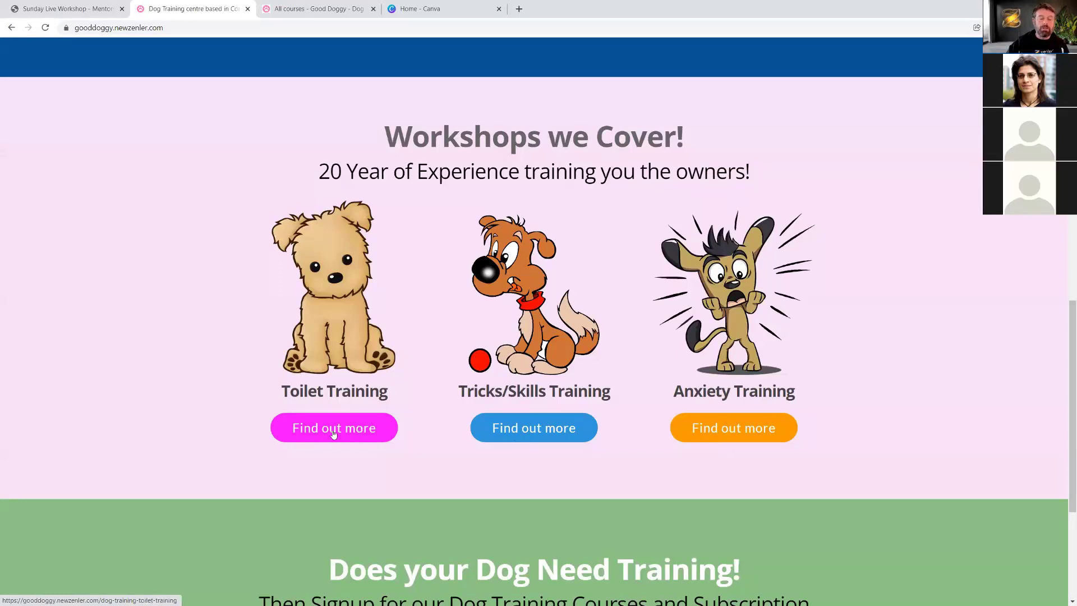
# - Switch to the Zenler admin, open the site's list of pages and examine the Tricks and Toilet Training page titles and URLs
pyautogui.click(303, 14)
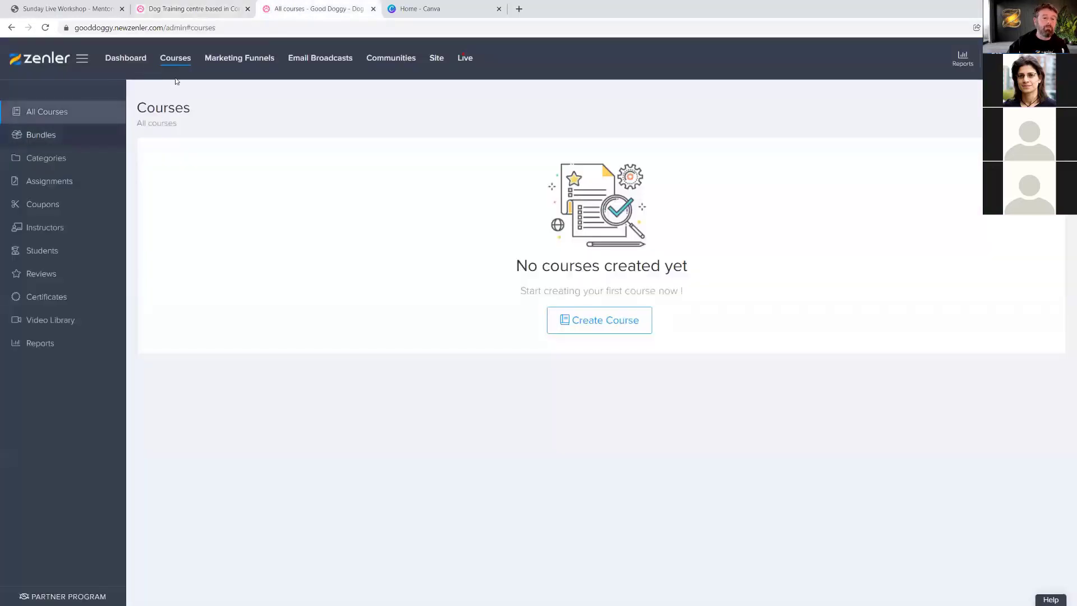
pyautogui.click(436, 63)
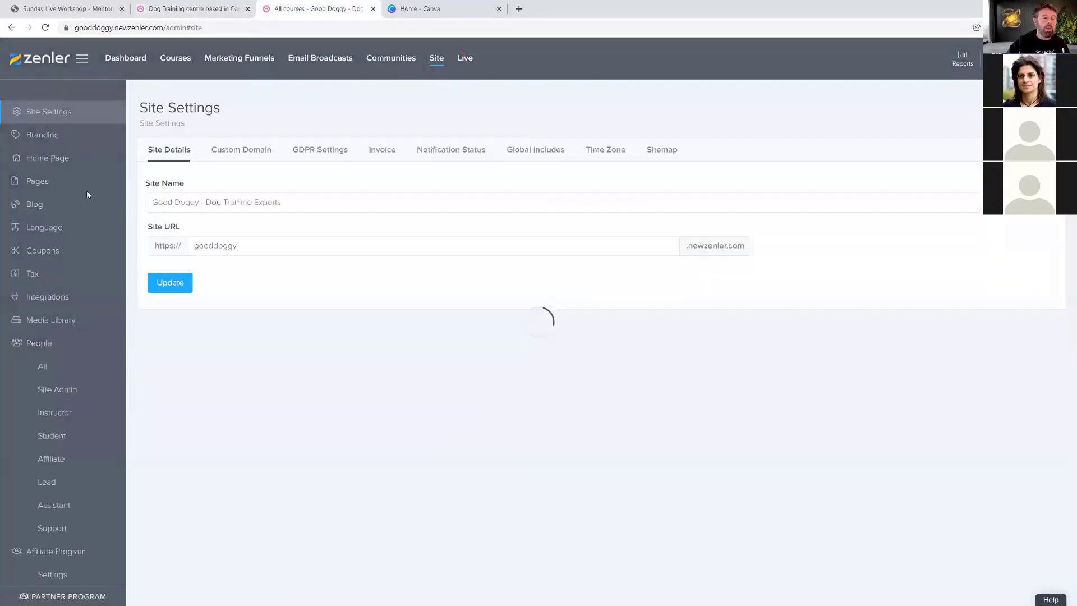
pyautogui.click(37, 182)
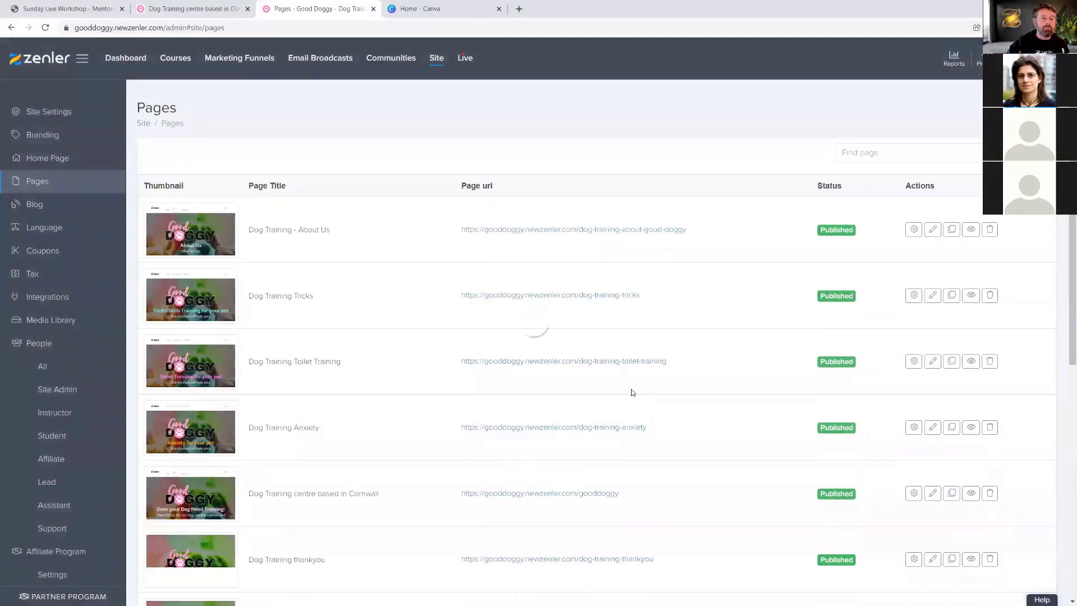
pyautogui.doubleClick(301, 296)
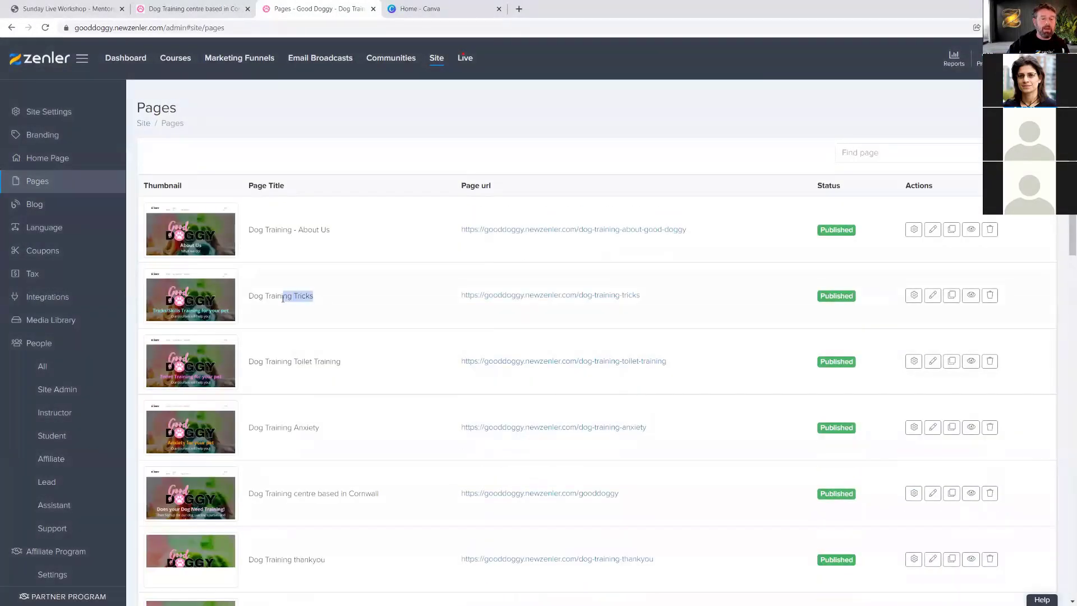
pyautogui.click(352, 363)
pyautogui.moveTo(669, 362); pyautogui.dragTo(576, 361)
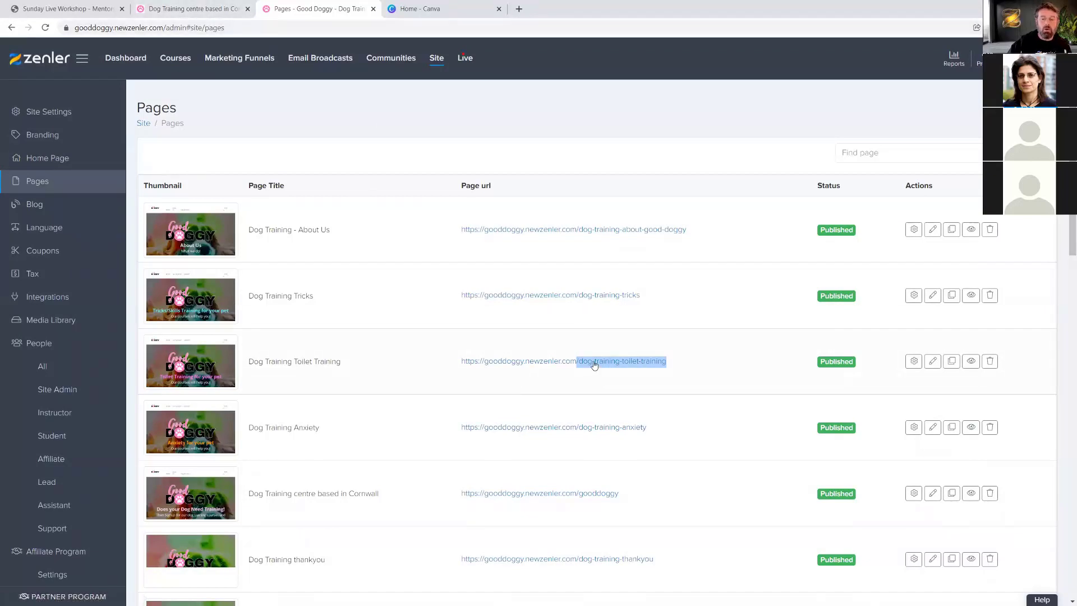
# - Return to the Good Doggy site, open the Toilet Training page from its workshop card, and review its URL, text and sign-up form
pyautogui.click(197, 9)
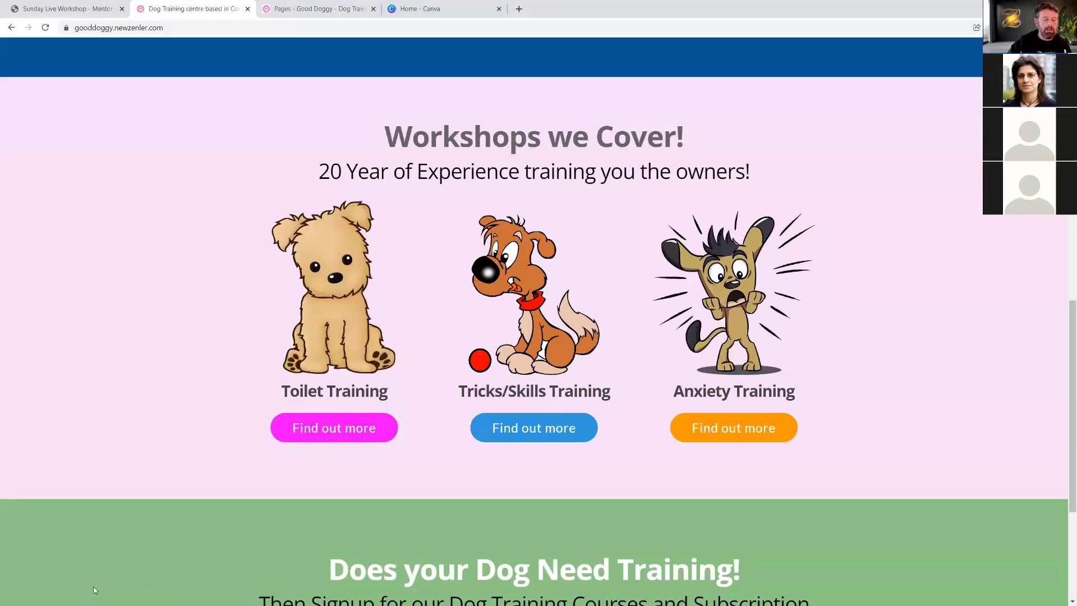
pyautogui.click(352, 431)
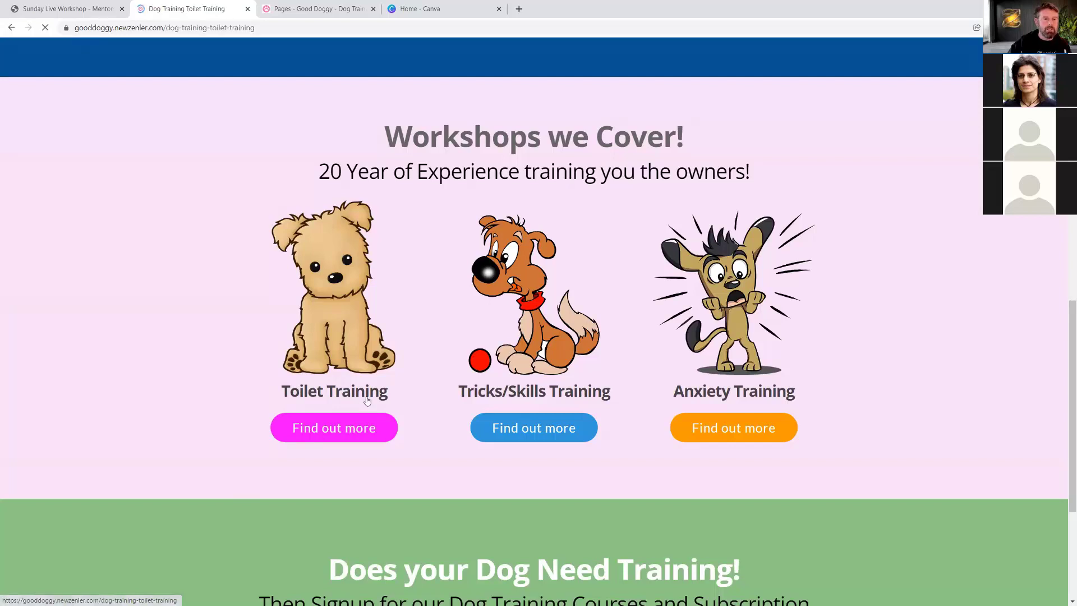
pyautogui.moveTo(165, 27); pyautogui.dragTo(278, 28)
pyautogui.click(832, 308)
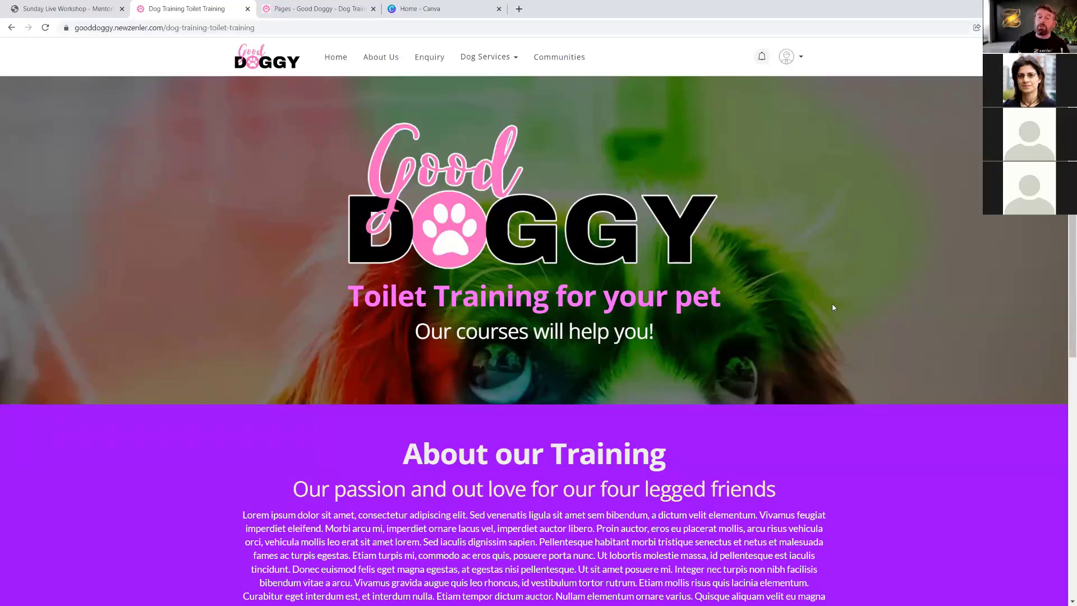
pyautogui.scroll(-8, 813, 277)
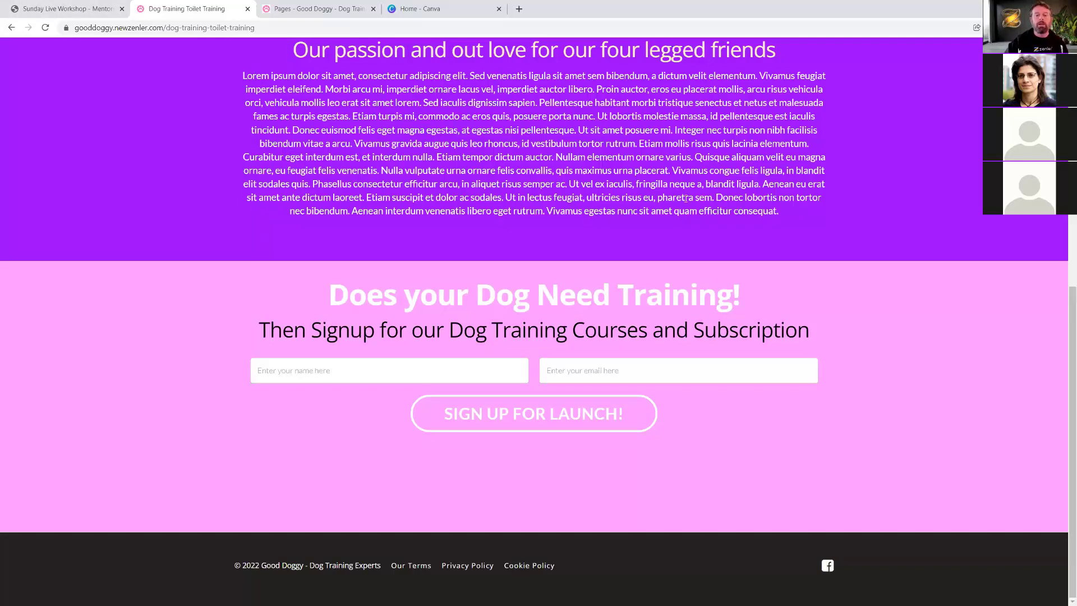
pyautogui.scroll(8, 686, 198)
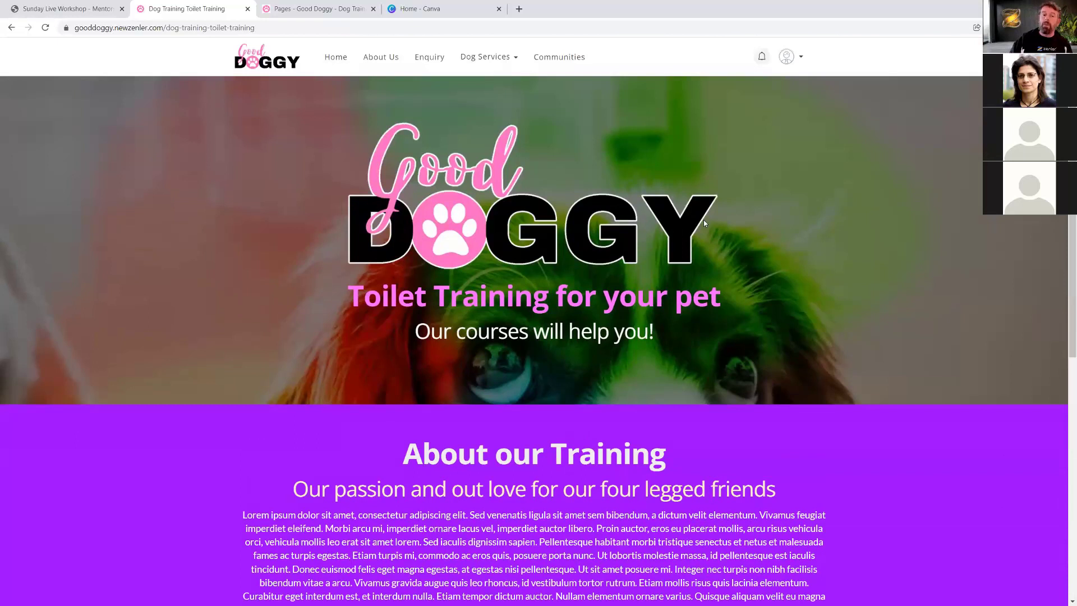
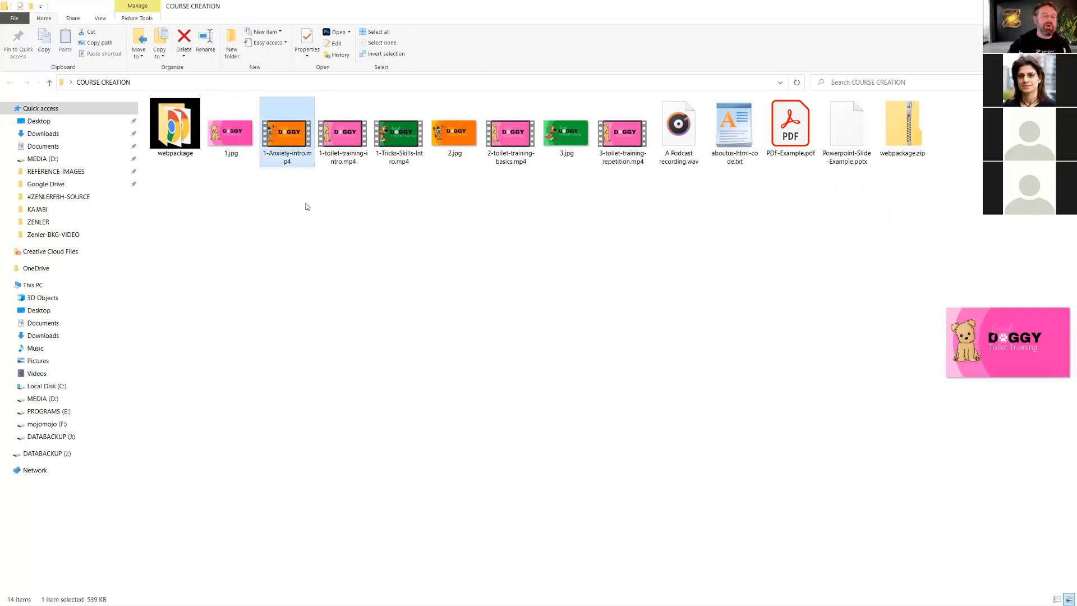
# - Preview the toilet training, tricks and anxiety intro videos in the COURSE CREATION folder
pyautogui.click(345, 148)
pyautogui.click(386, 149)
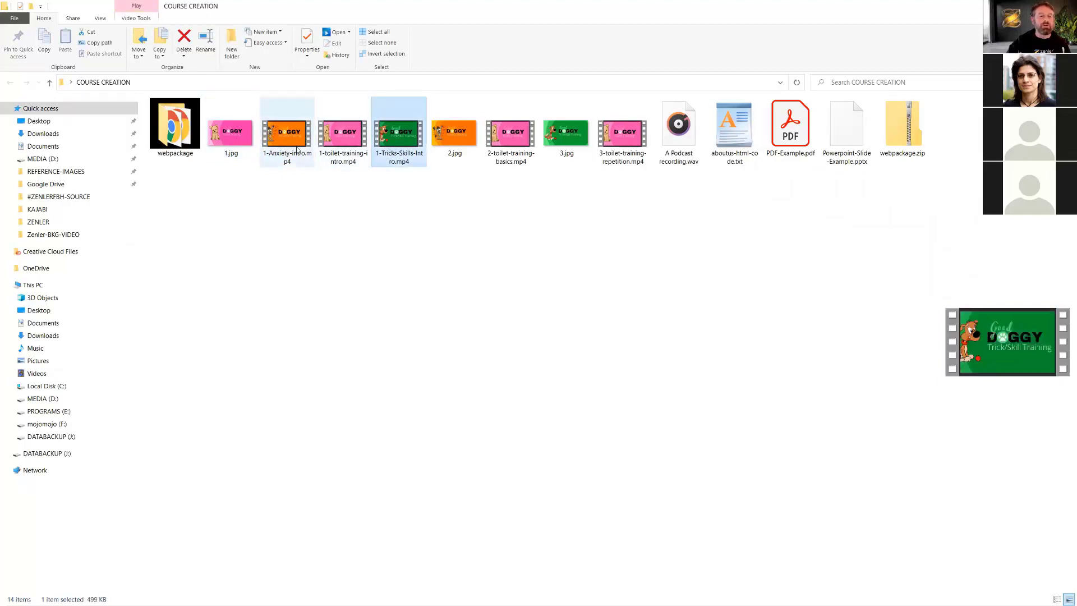
pyautogui.click(297, 154)
pyautogui.click(343, 162)
pyautogui.click(392, 165)
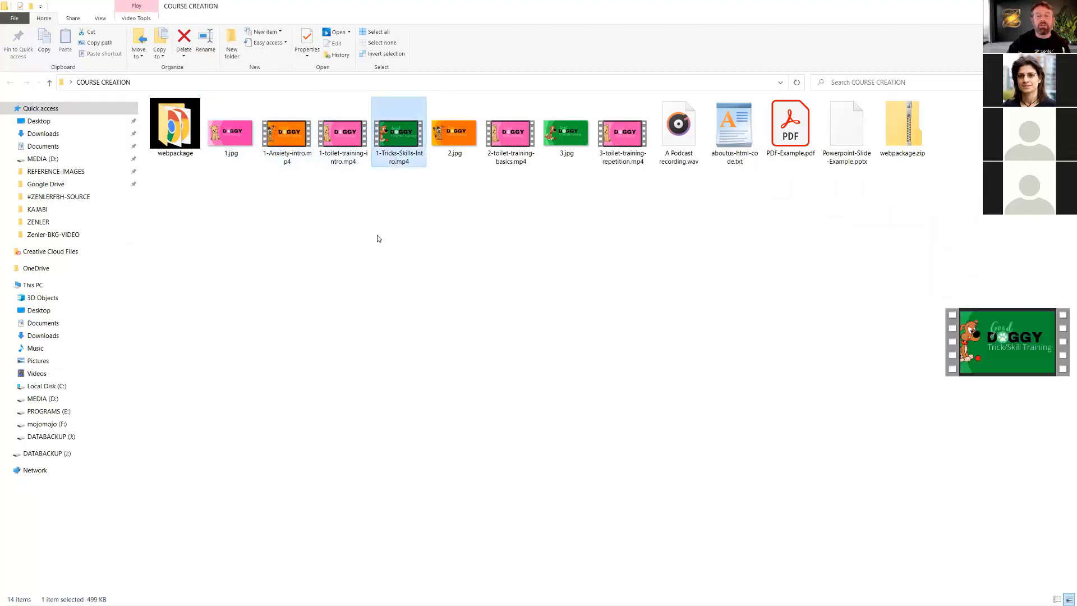
pyautogui.click(308, 164)
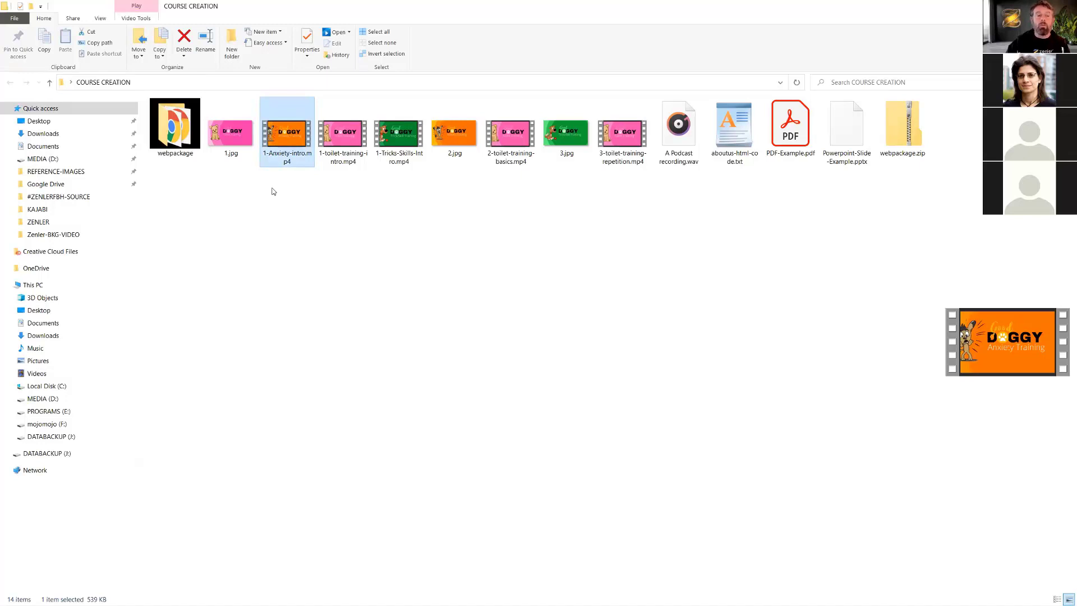
# - Enlarge the file preview and look through the course card images, 3-toilet-training-repetition.mp4 and webpackage.zip
pyautogui.click(232, 157)
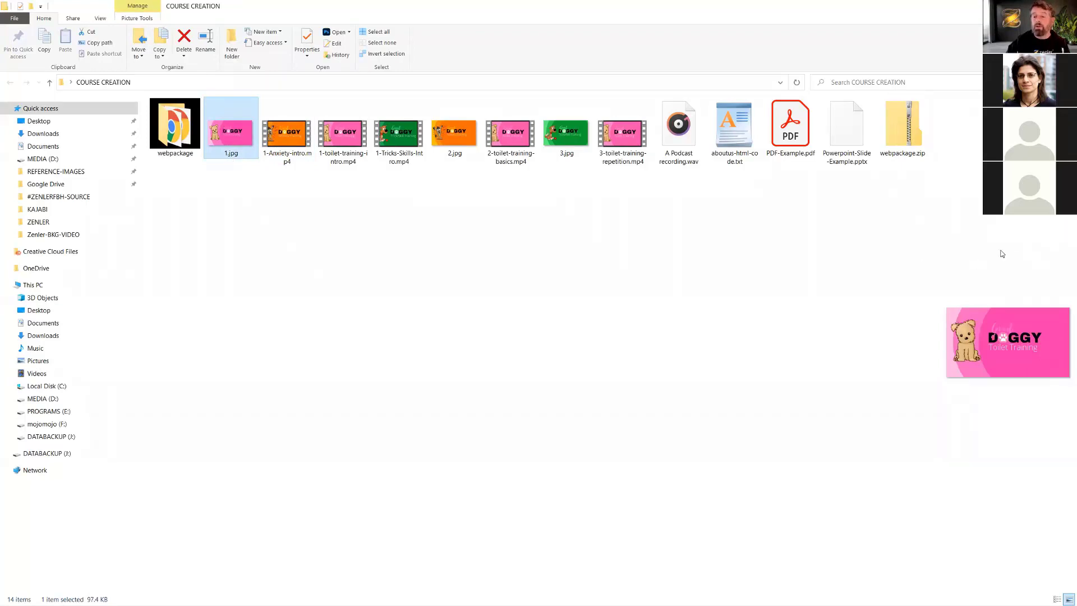
pyautogui.moveTo(931, 264); pyautogui.dragTo(680, 264)
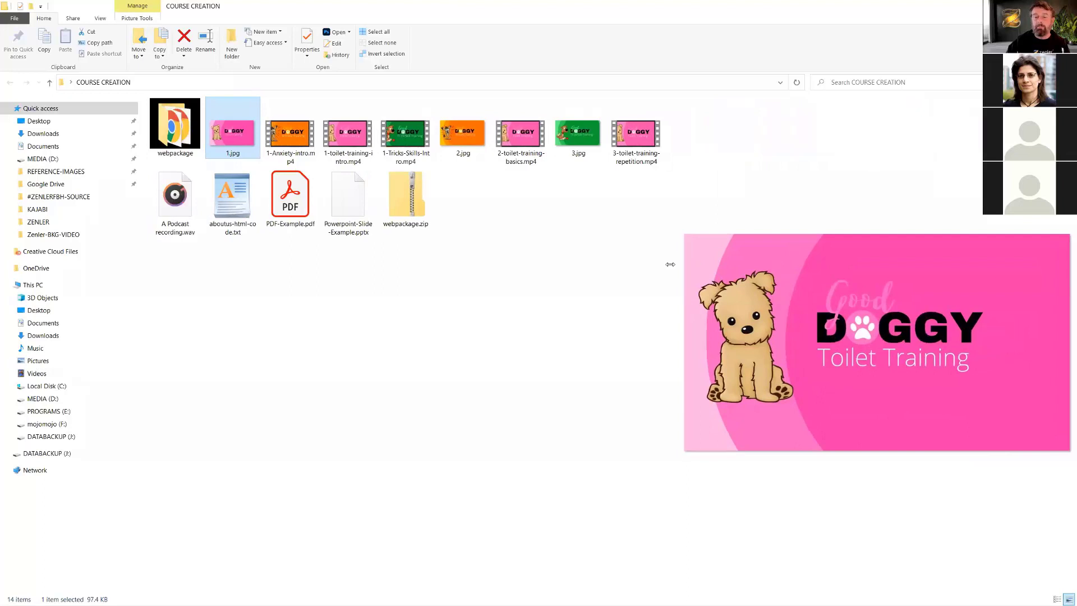
pyautogui.click(446, 144)
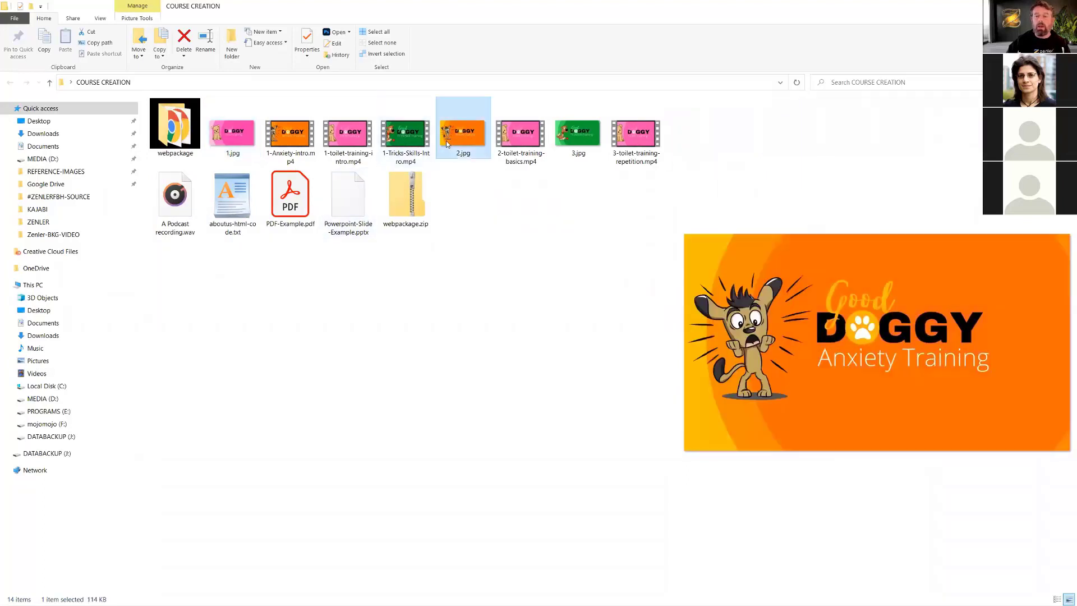
pyautogui.click(570, 141)
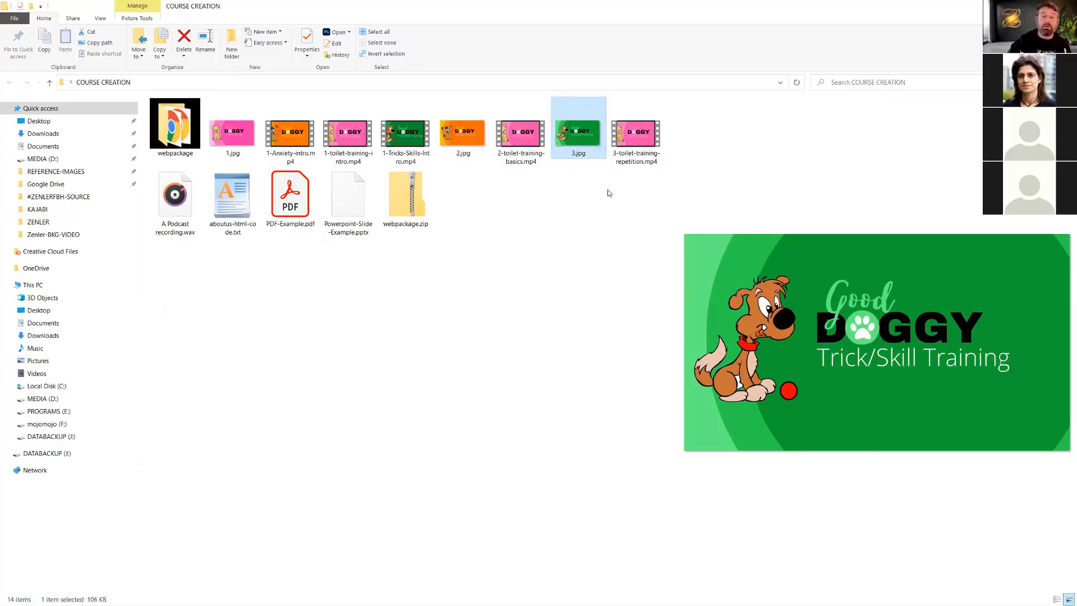
pyautogui.click(626, 144)
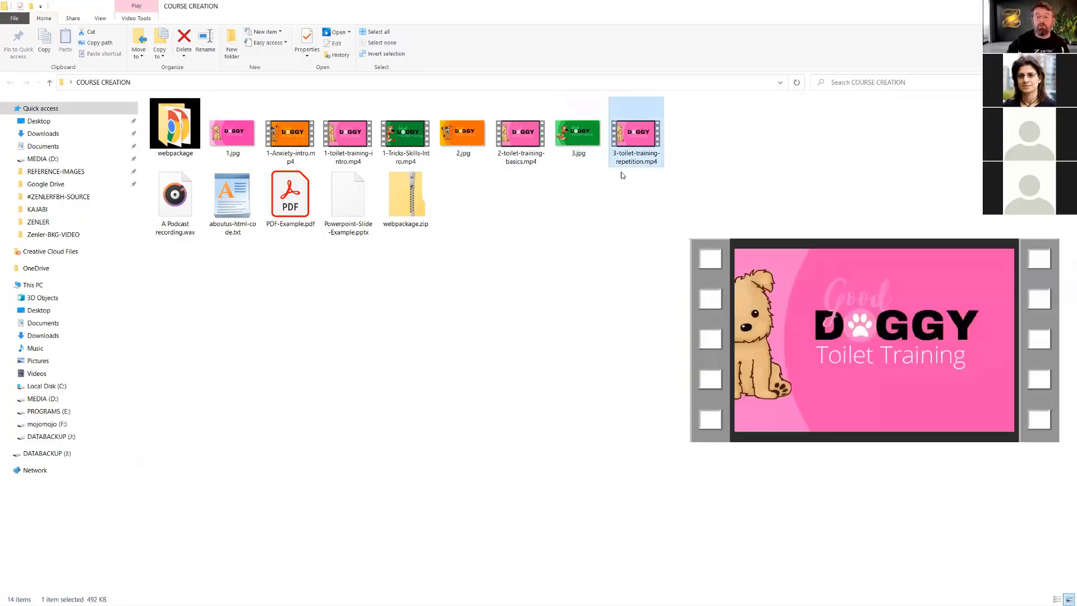
pyautogui.click(421, 216)
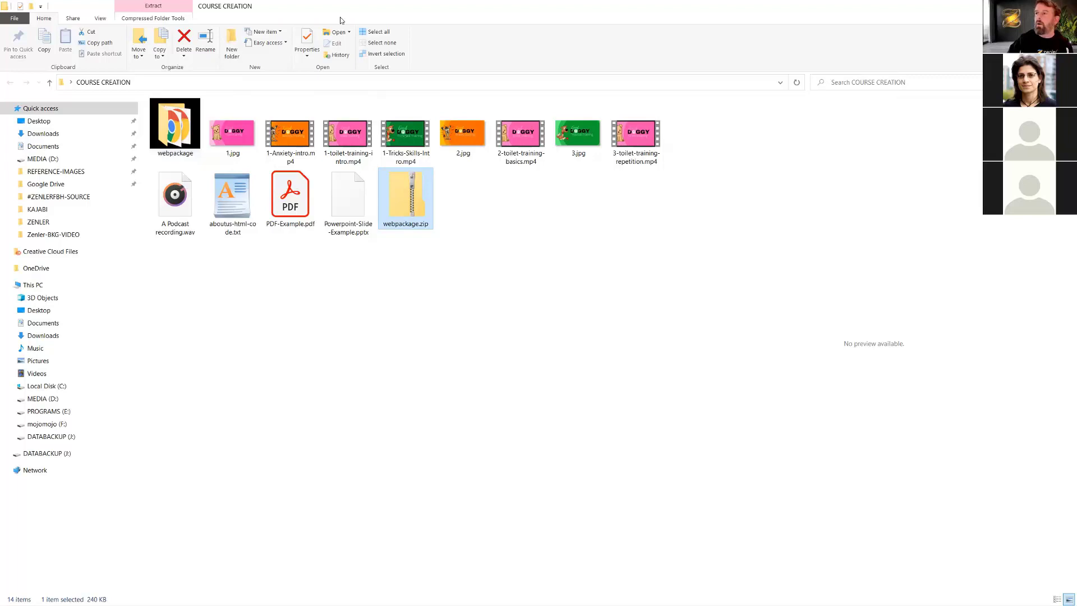
# - Switch to Canva, open the Course Cards design and review its toilet, anxiety and trick training pages
pyautogui.click(1012, 6)
pyautogui.click(433, 9)
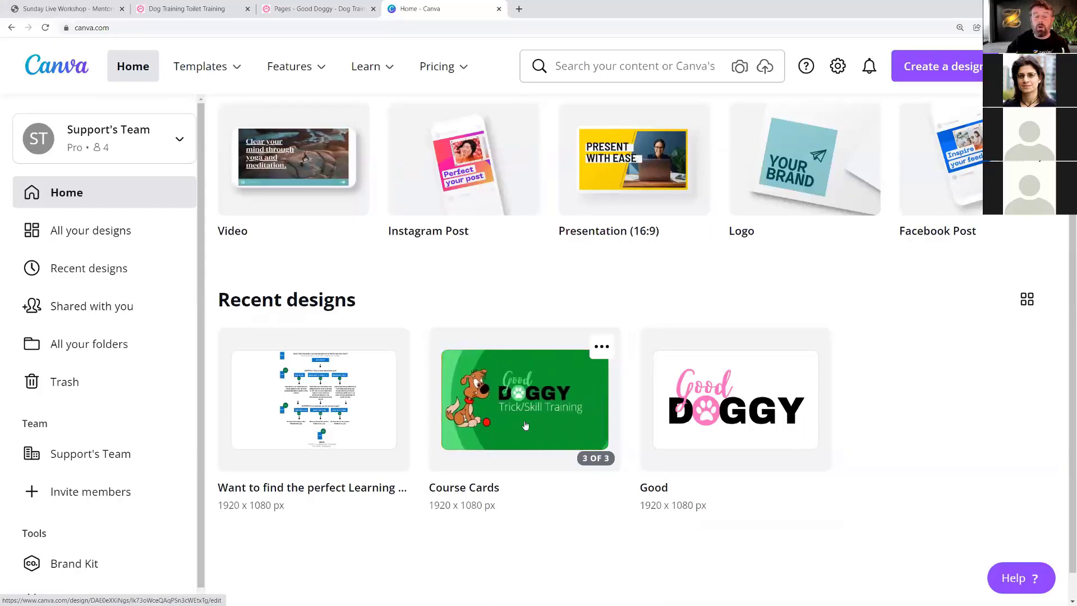
pyautogui.click(525, 425)
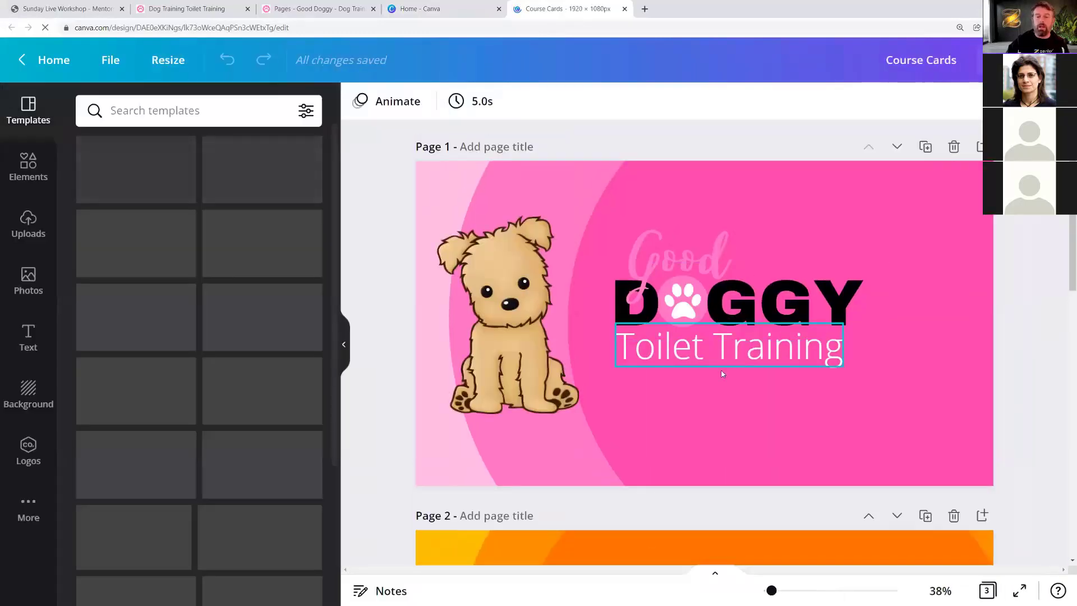
pyautogui.scroll(-10, 907, 376)
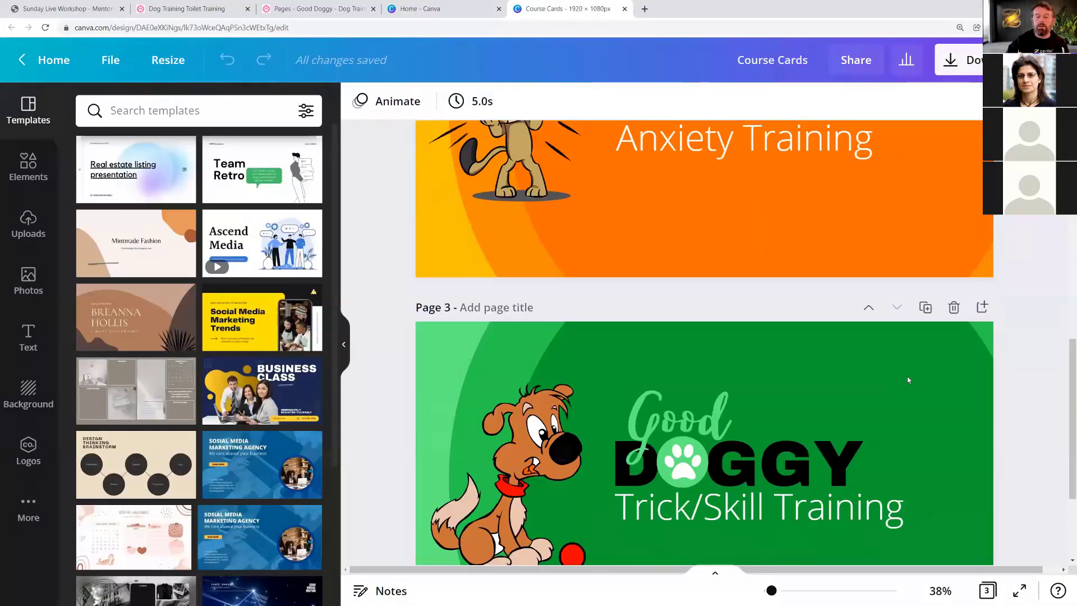
pyautogui.scroll(-2, 907, 376)
pyautogui.scroll(10, 744, 369)
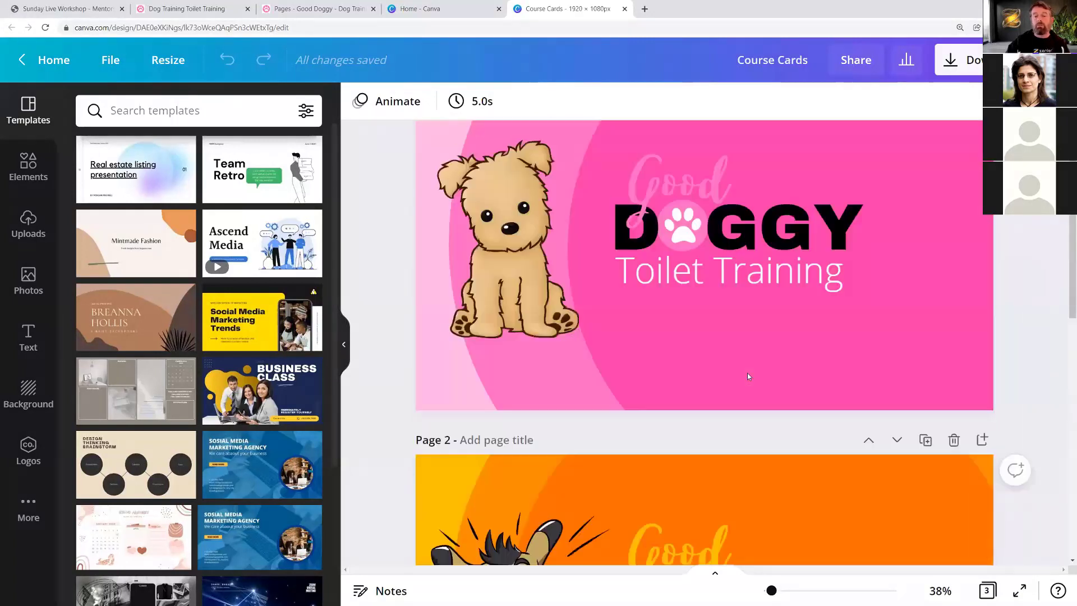
pyautogui.scroll(2, 747, 373)
pyautogui.scroll(-10, 703, 305)
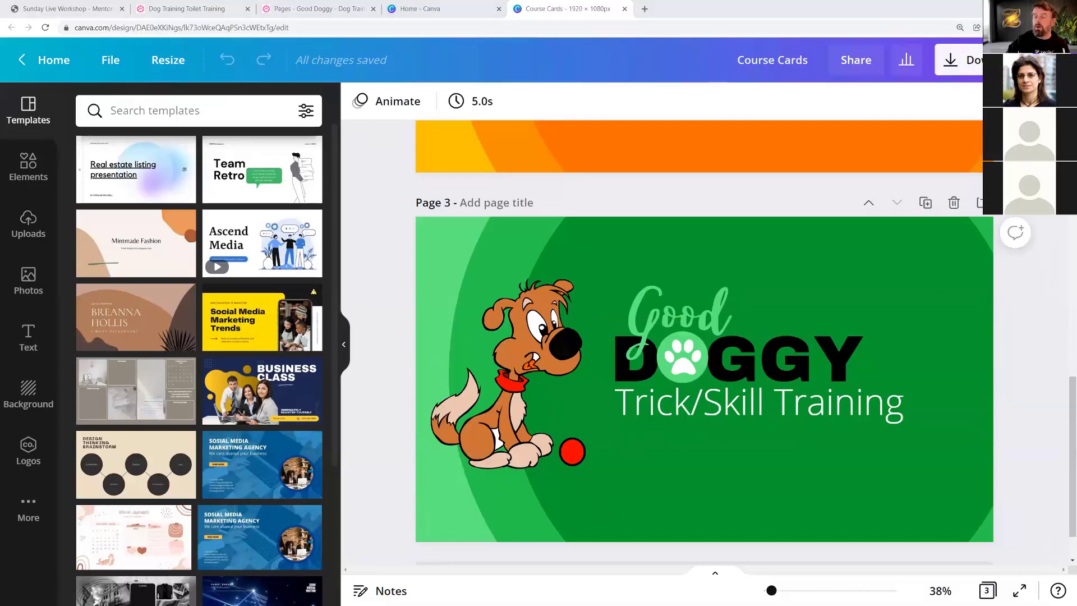
# - Show the card images 1.jpg and 2.jpg in the COURSE CREATION folder, then return to the Canva design
pyautogui.hotkey('alt', 'Tab')
pyautogui.click(520, 289)
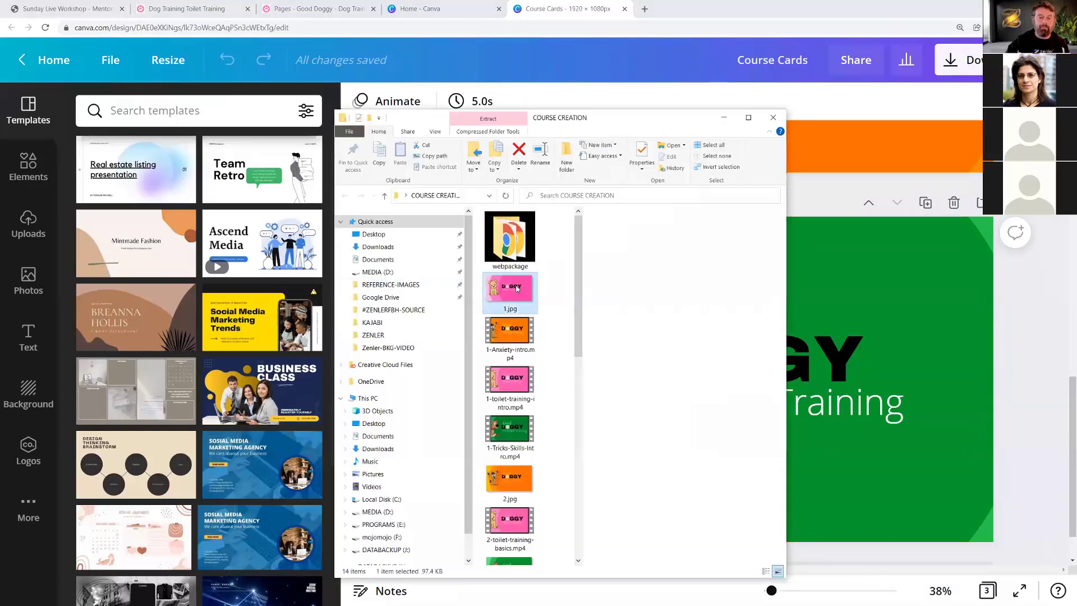
pyautogui.click(509, 477)
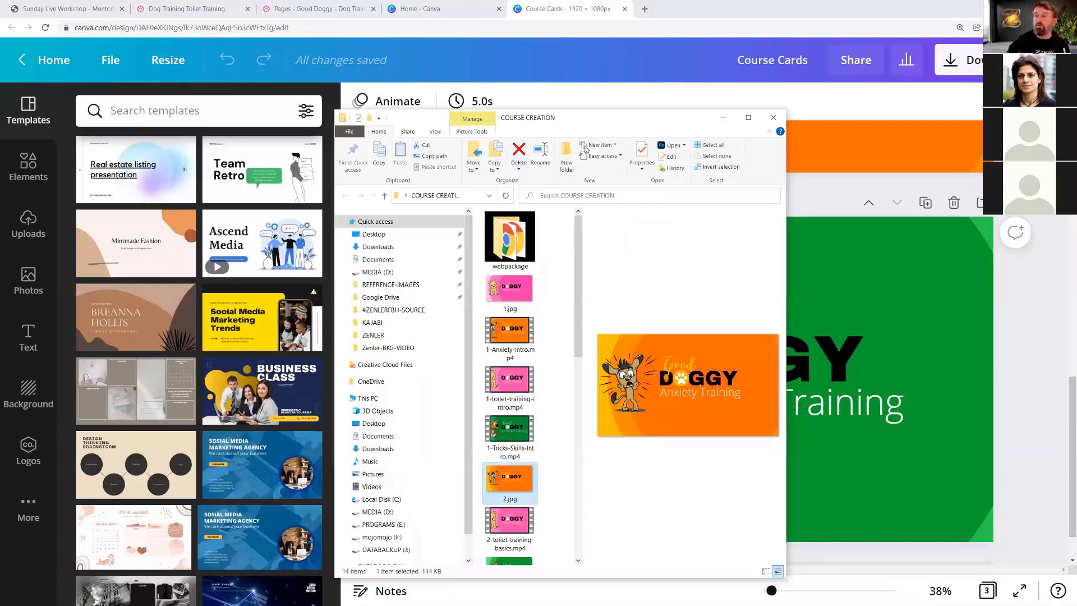
pyautogui.hotkey('alt', 'Tab')
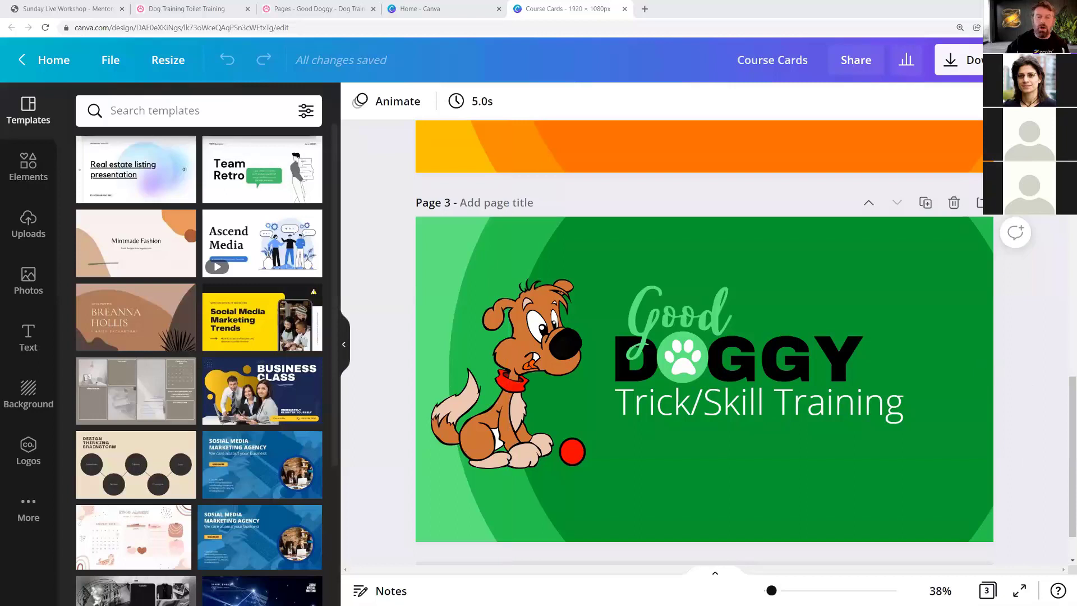
# - Open the LIVE BUILDS WITH ZENLER folder on the mojomojo (F:) drive and look through its dated project folders
pyautogui.hotkey('alt', 'Tab')
pyautogui.moveTo(371, 324); pyautogui.dragTo(474, 322)
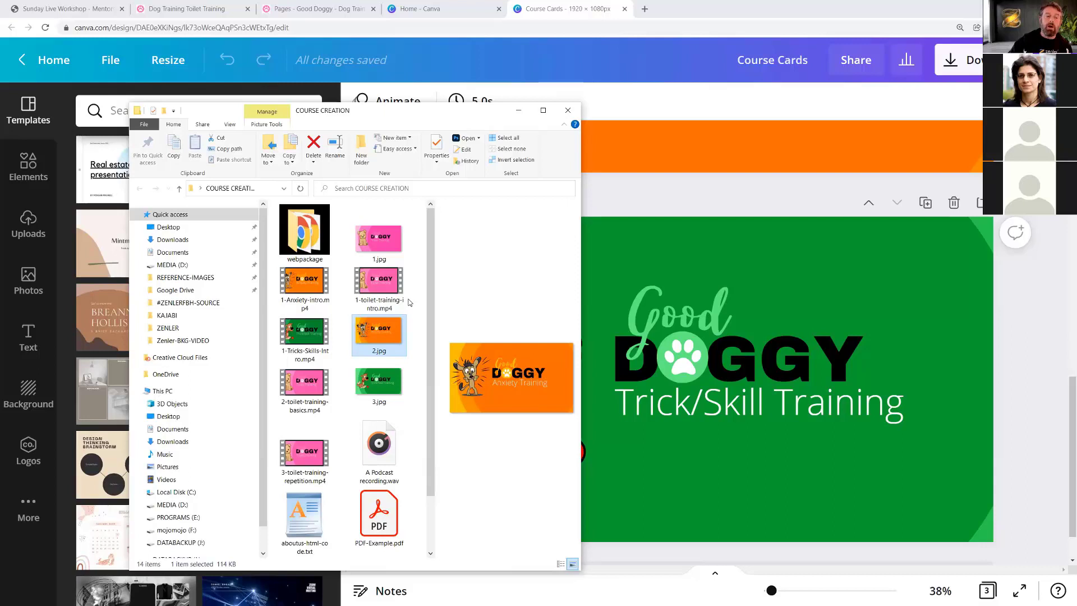
pyautogui.click(211, 532)
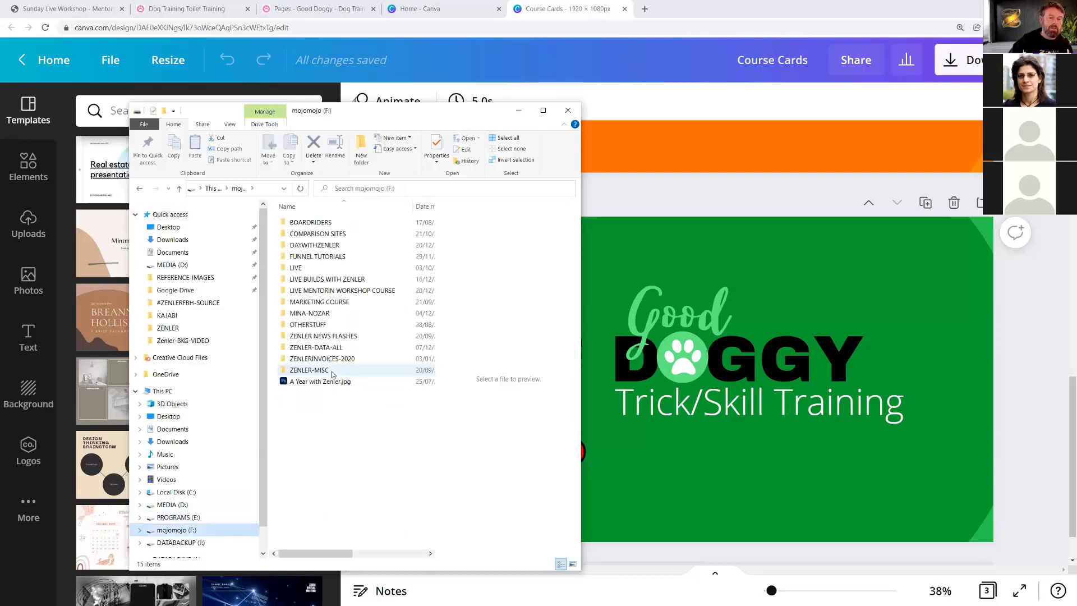
pyautogui.doubleClick(318, 280)
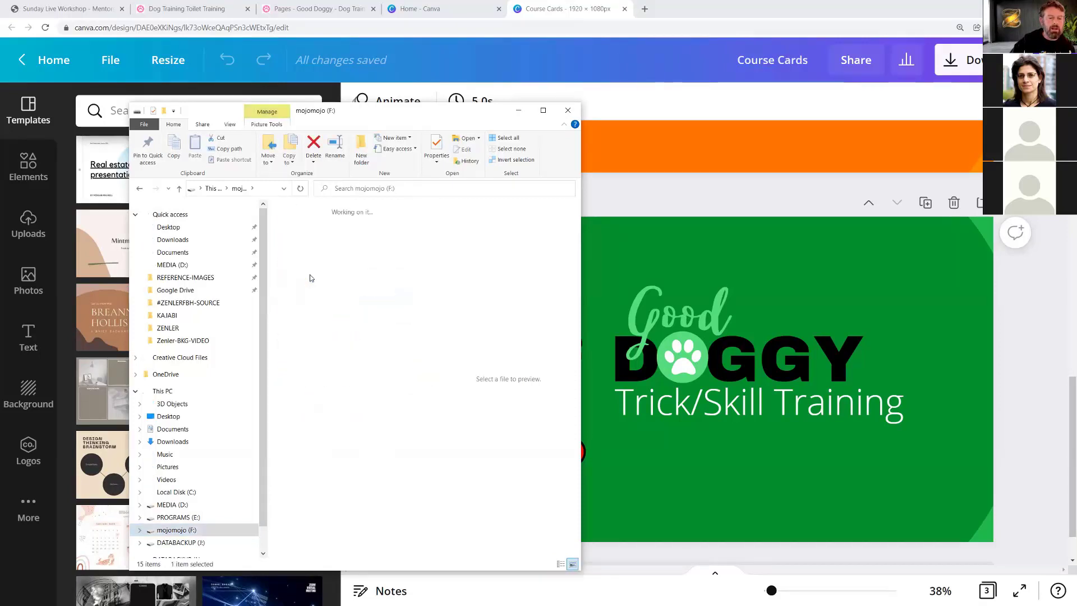
pyautogui.click(315, 255)
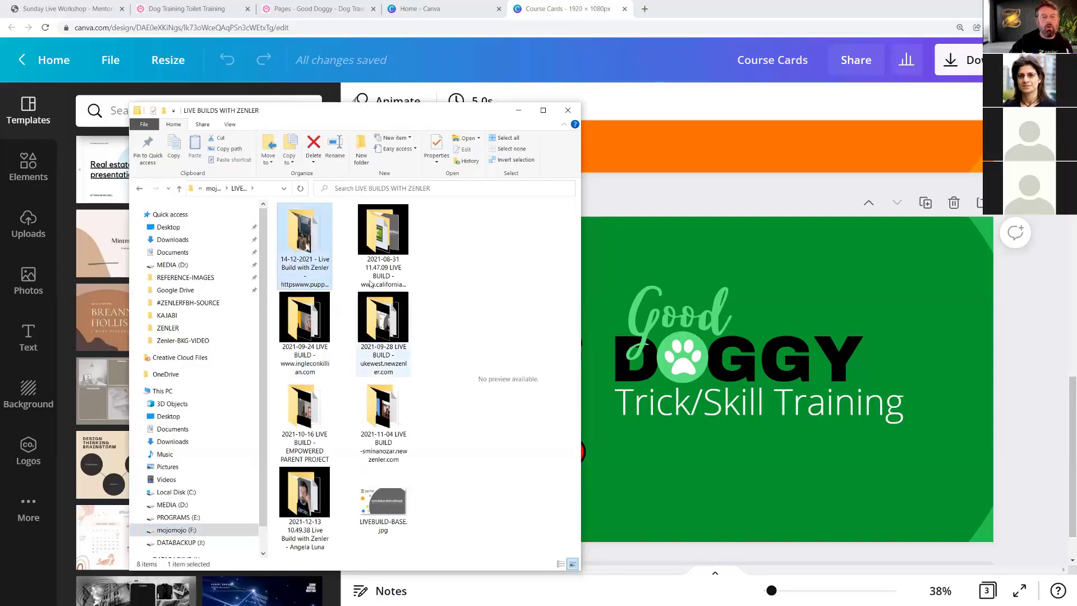
pyautogui.click(383, 263)
pyautogui.click(313, 352)
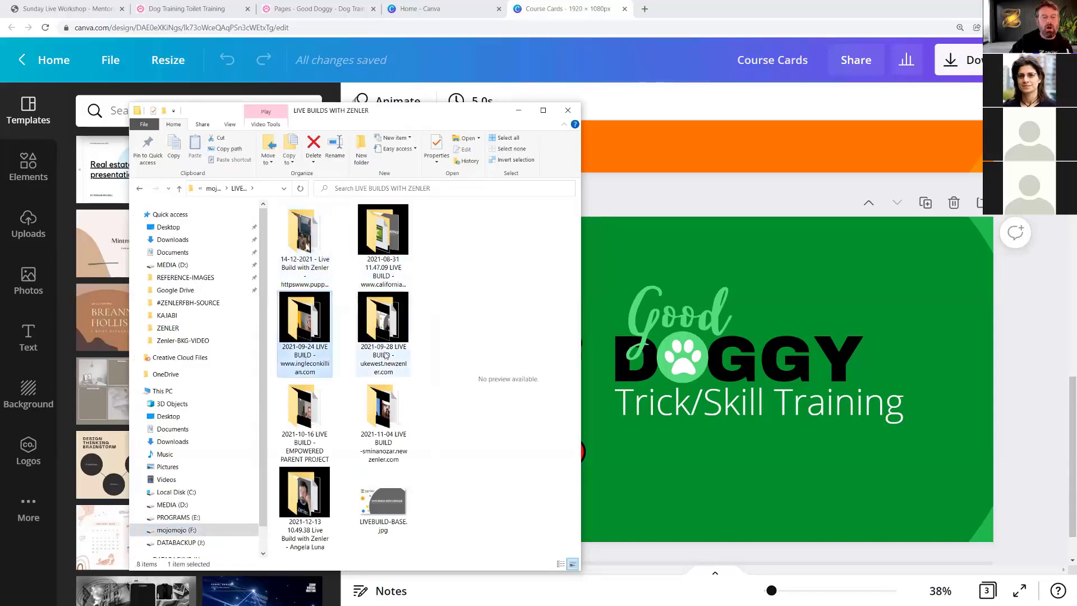
pyautogui.click(368, 359)
pyautogui.click(305, 446)
pyautogui.click(385, 445)
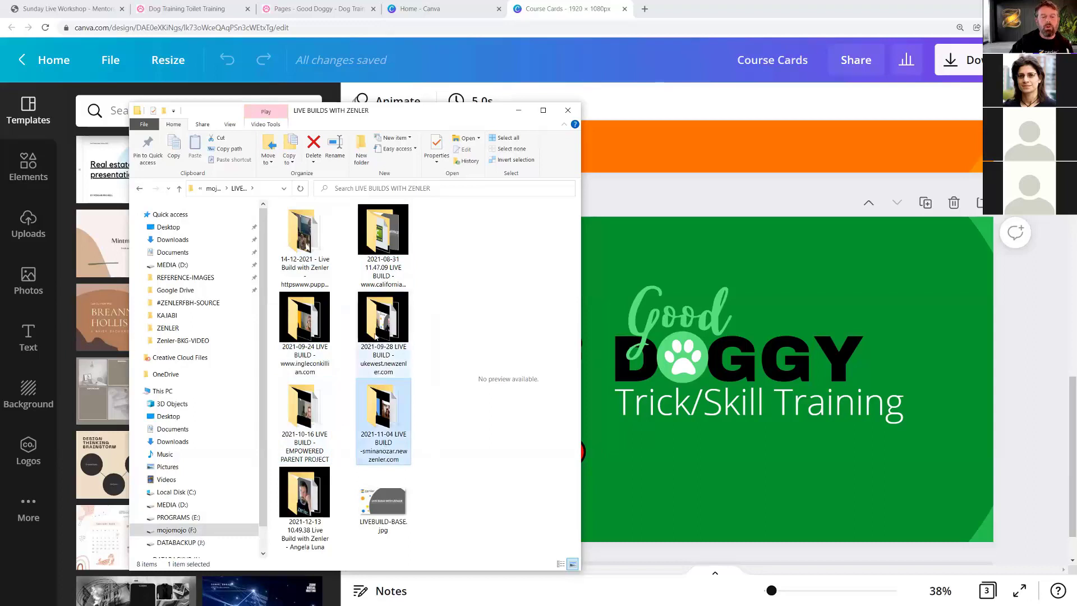
pyautogui.click(382, 265)
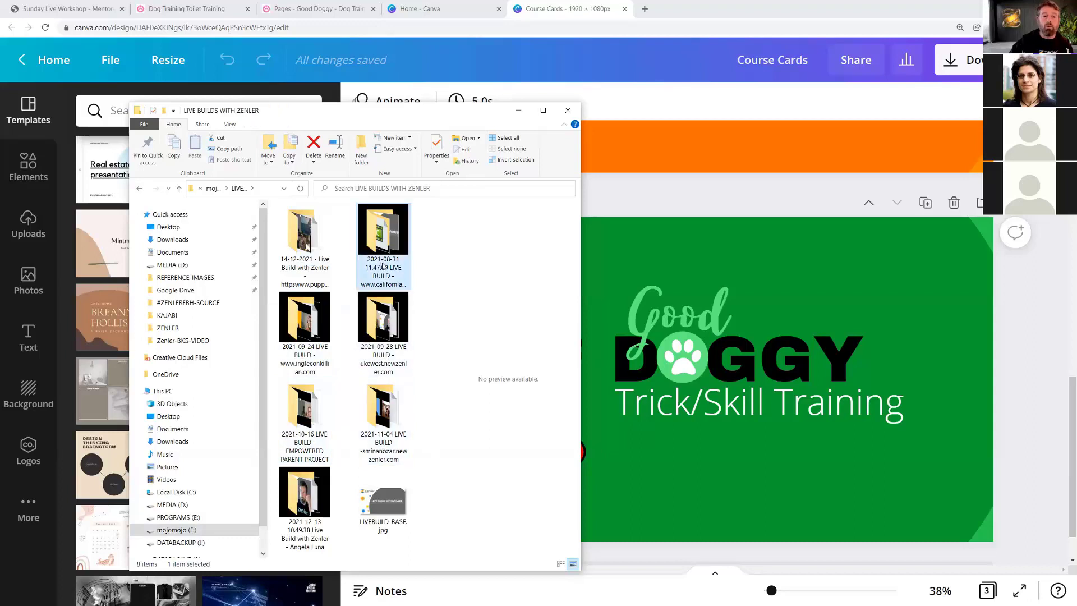
# - Browse ZENLER-DATA-ALL through ZENLER-VIDEOS to the #askzenler-new-features-officehours-content folder, look through its contents and close File Explorer
pyautogui.click(174, 531)
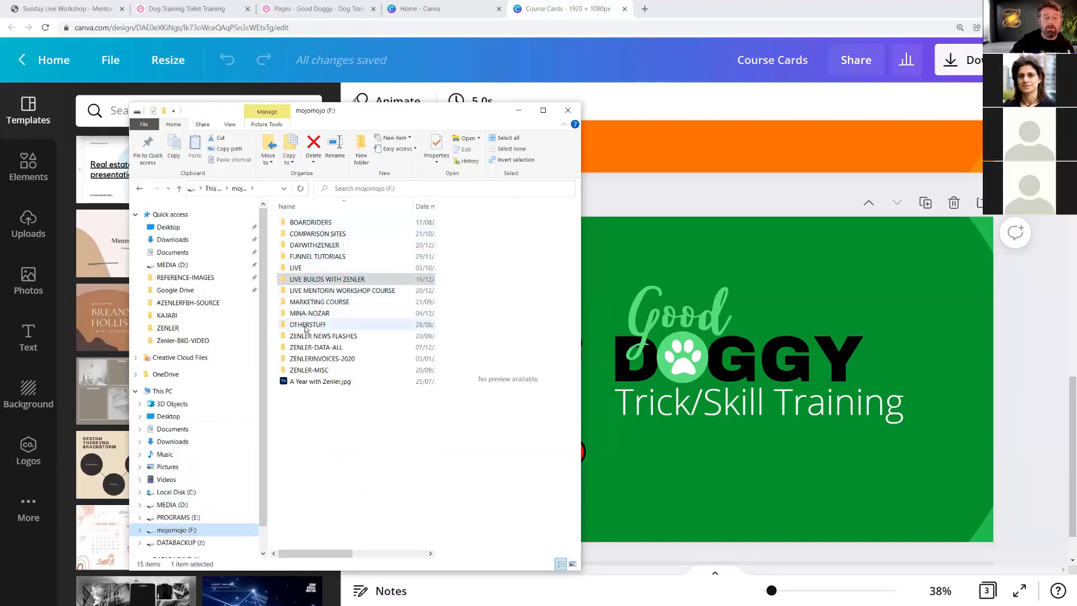
pyautogui.click(309, 348)
pyautogui.doubleClick(309, 348)
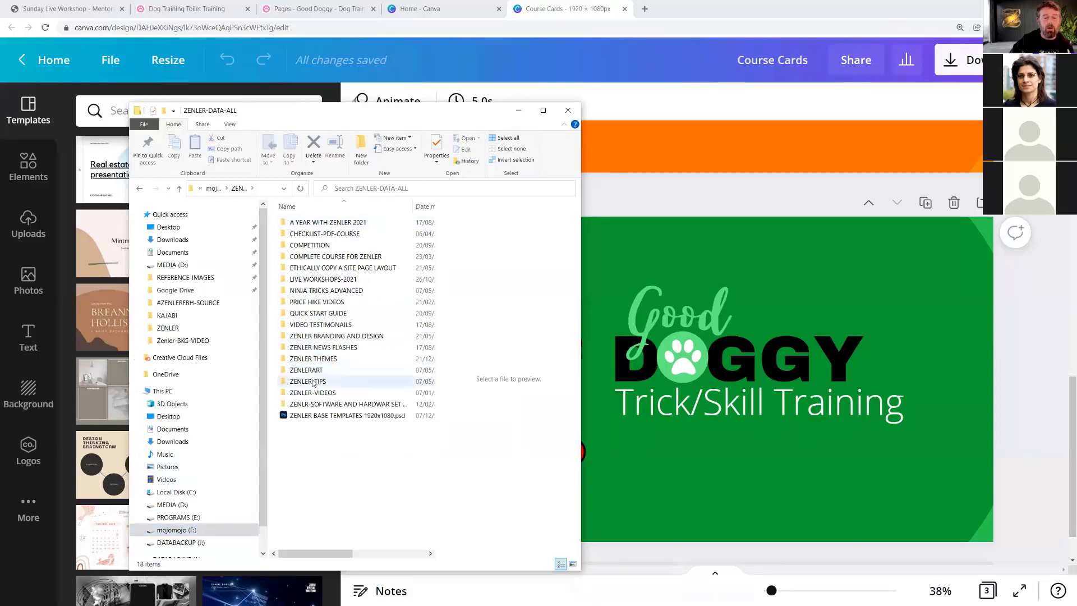
pyautogui.doubleClick(331, 393)
pyautogui.doubleClick(337, 223)
pyautogui.scroll(-5, 343, 292)
pyautogui.scroll(4, 339, 297)
pyautogui.click(310, 276)
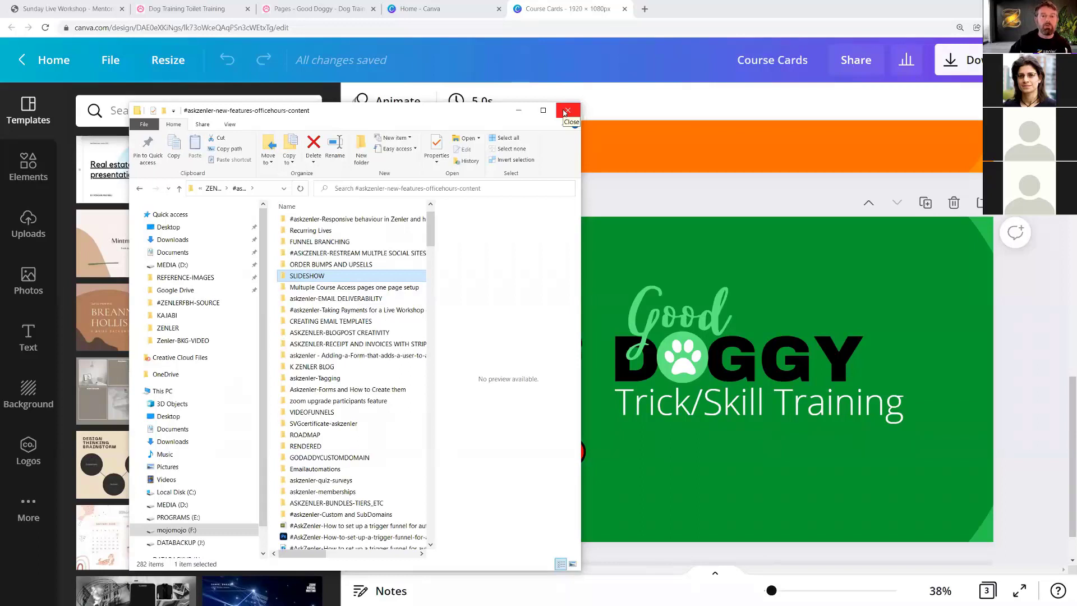
pyautogui.click(566, 111)
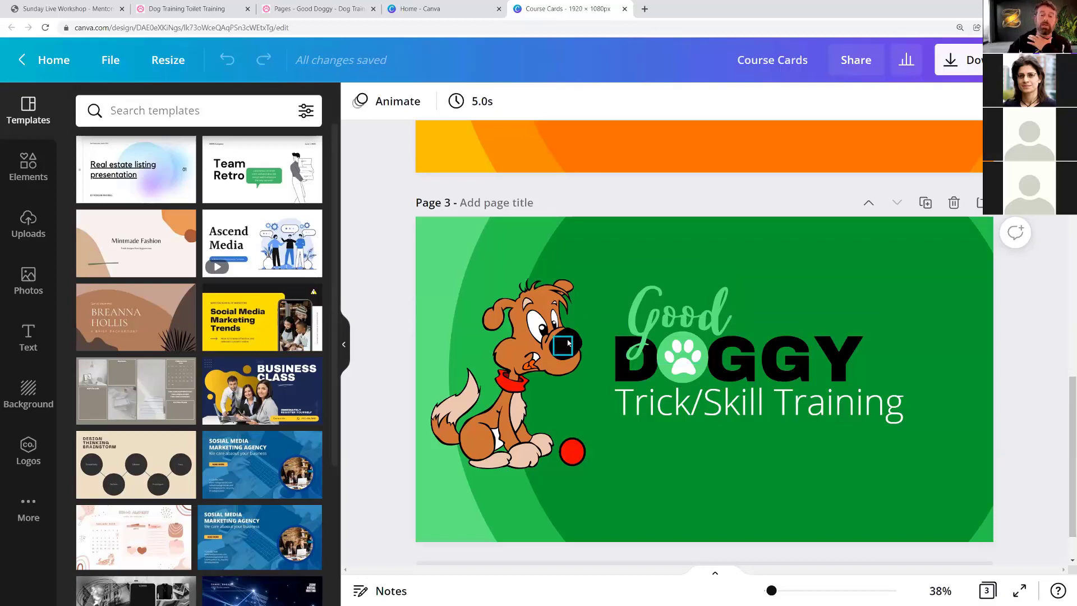
# - Duplicate the green page 3 card and change the copy's subtitle to "How to Training"
pyautogui.click(925, 202)
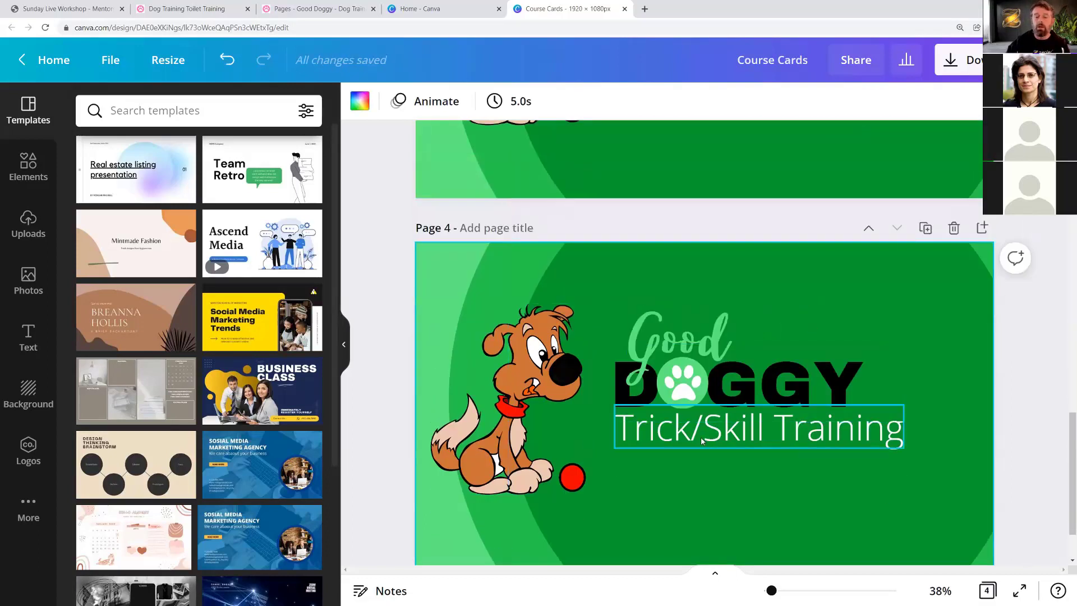
pyautogui.click(800, 431)
pyautogui.click(800, 423)
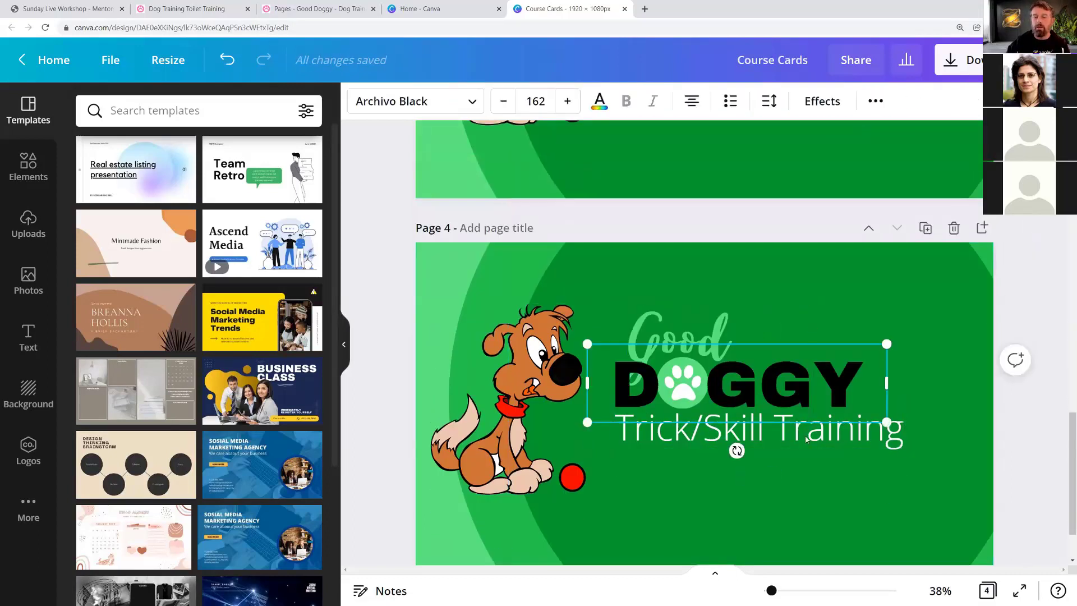
pyautogui.click(806, 439)
pyautogui.click(806, 439)
pyautogui.moveTo(766, 428); pyautogui.dragTo(613, 429)
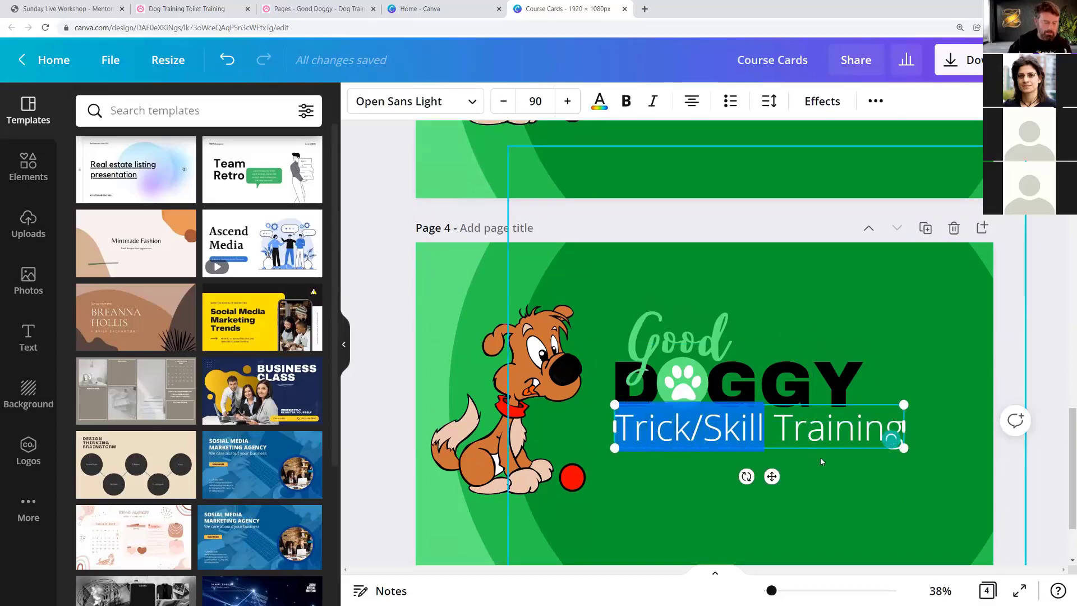
pyautogui.write('How to')
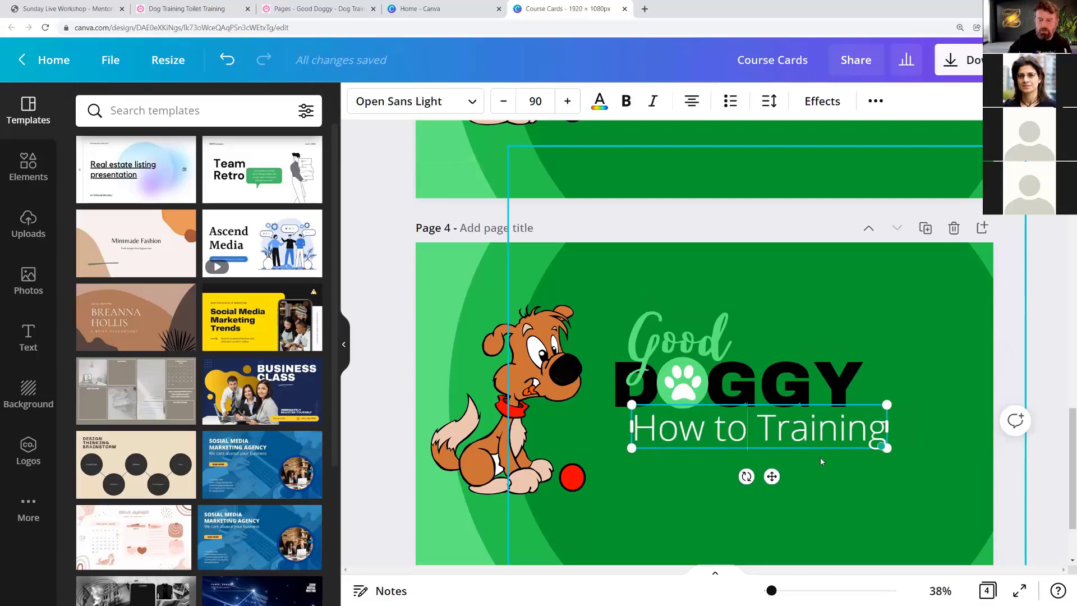
# - Recolour page 4's background bands orange for the outer, light pink for the middle and hot pink for the inner
pyautogui.click(436, 284)
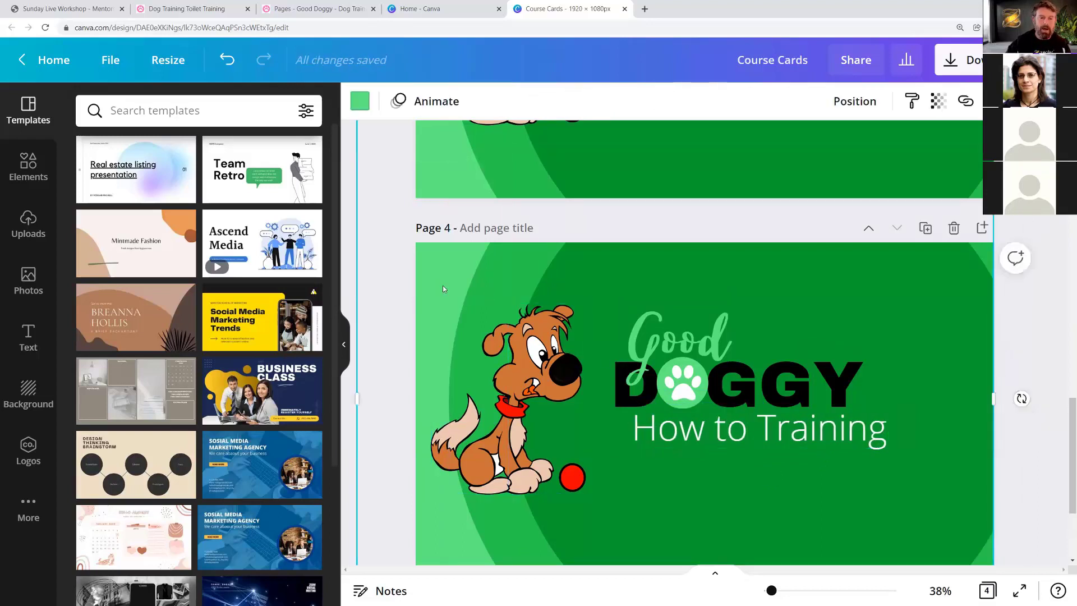
pyautogui.click(360, 102)
pyautogui.click(177, 224)
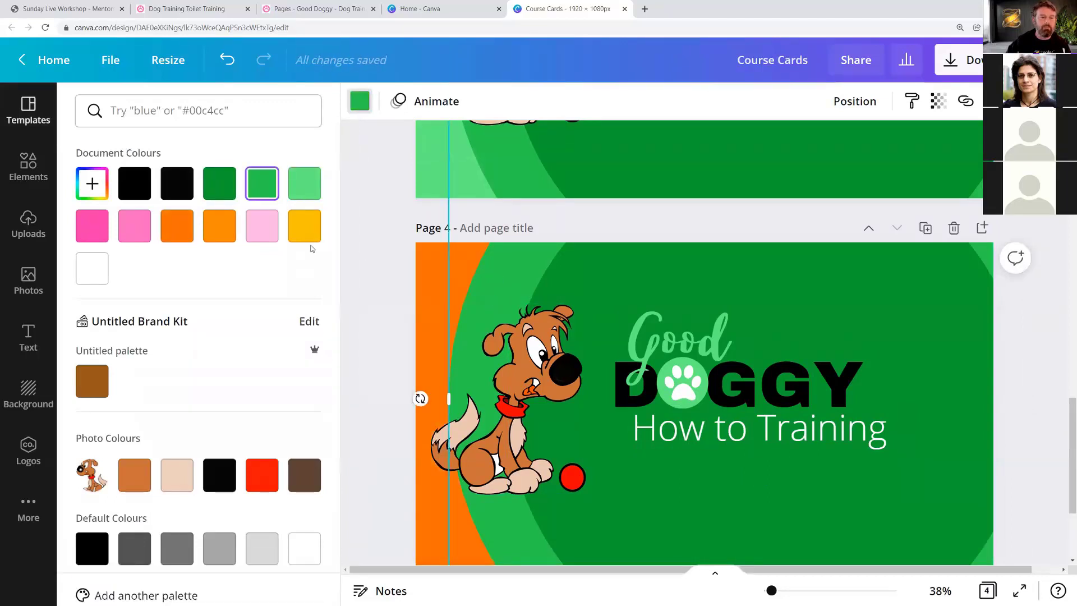
pyautogui.click(258, 229)
pyautogui.click(601, 305)
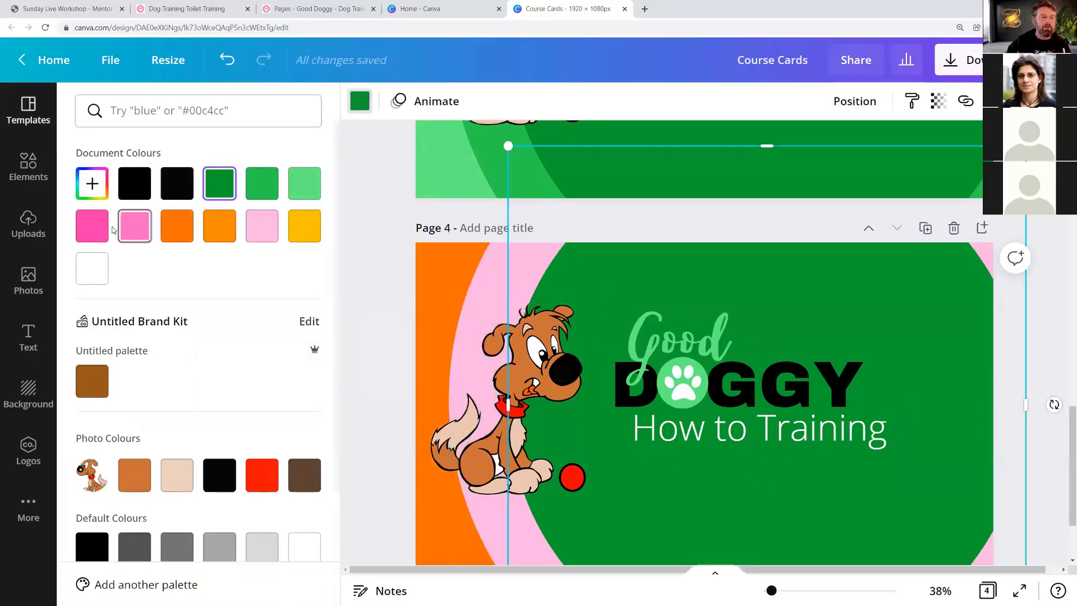
pyautogui.click(95, 226)
# - Change the colour of the "Good" lettering on page 4 to light pink
pyautogui.click(630, 348)
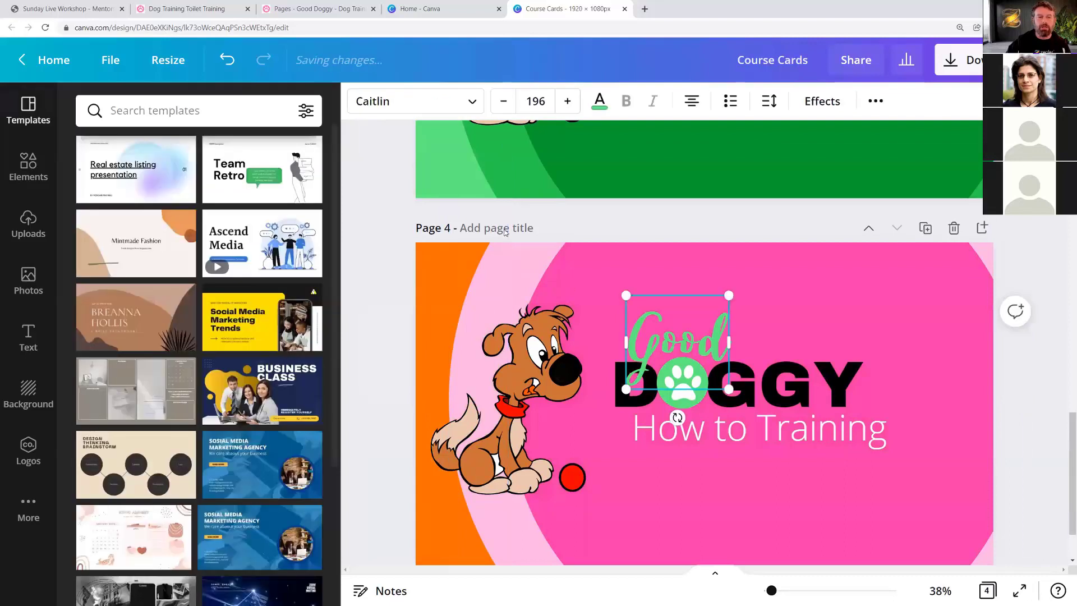
pyautogui.click(600, 101)
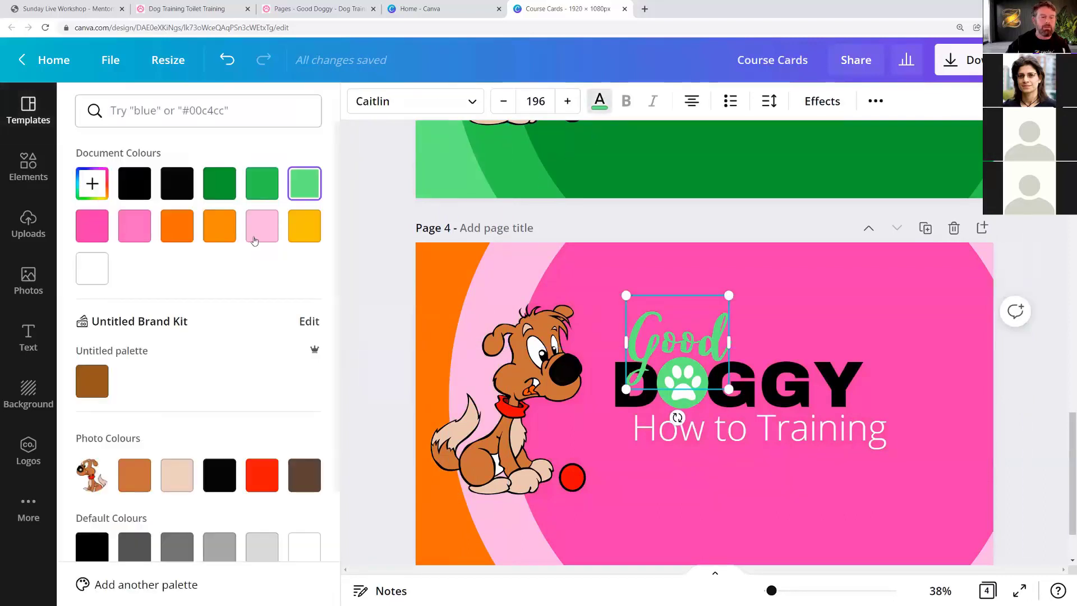
pyautogui.click(261, 227)
# - Delete the dog picture and the small black shape left at its nose from page 4
pyautogui.click(509, 400)
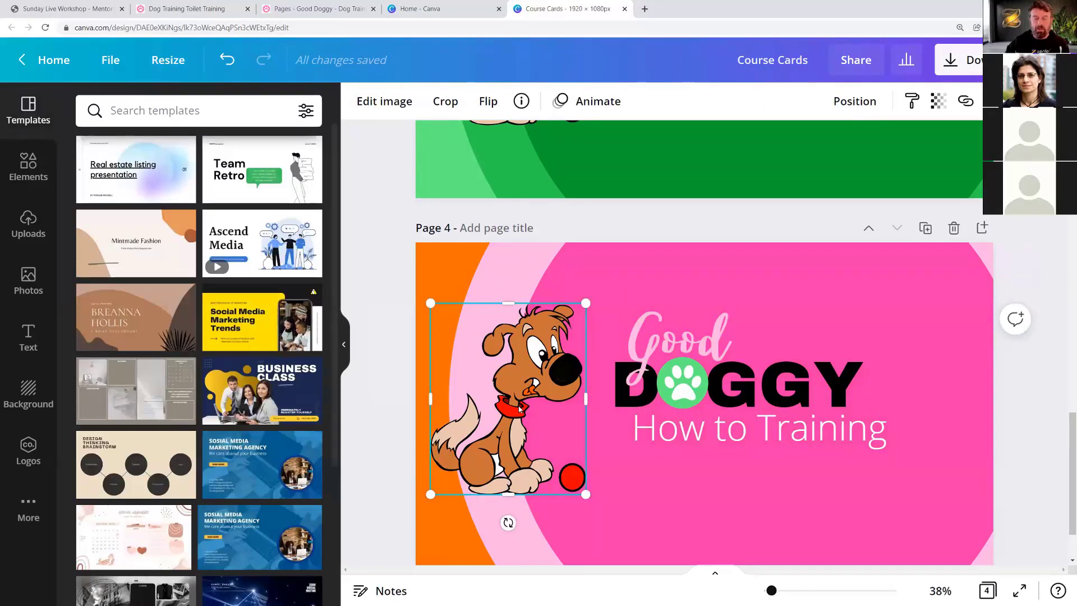
pyautogui.press('Delete')
pyautogui.click(564, 372)
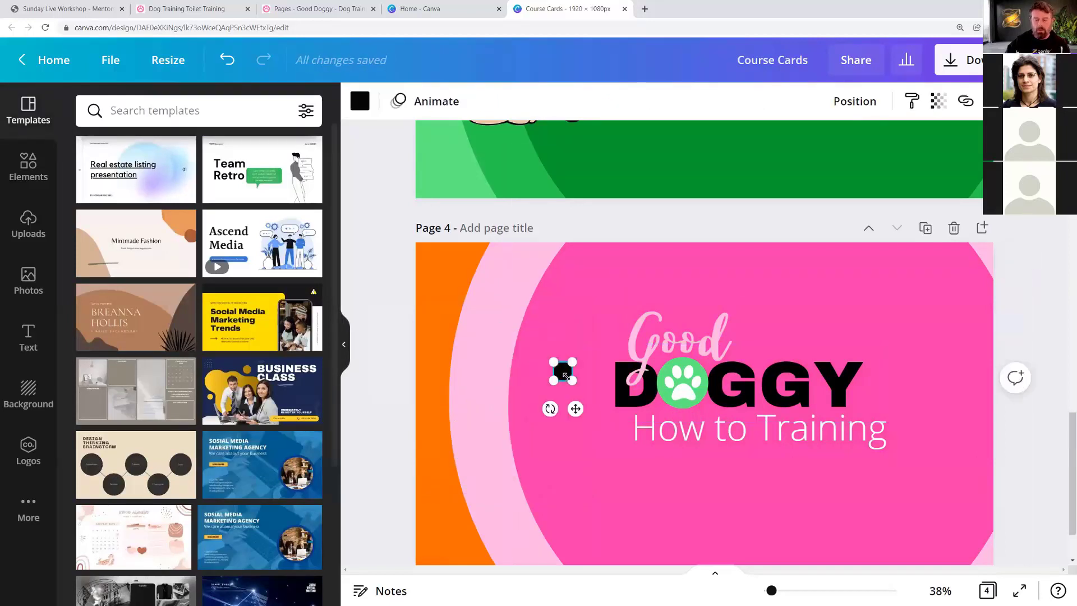
pyautogui.press('Delete')
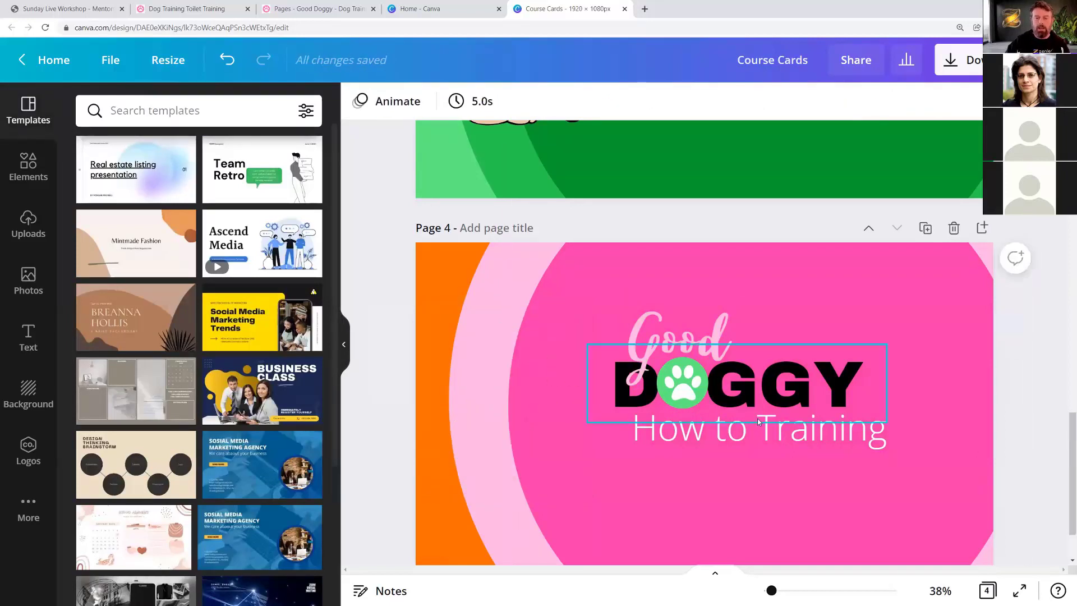
pyautogui.click(669, 405)
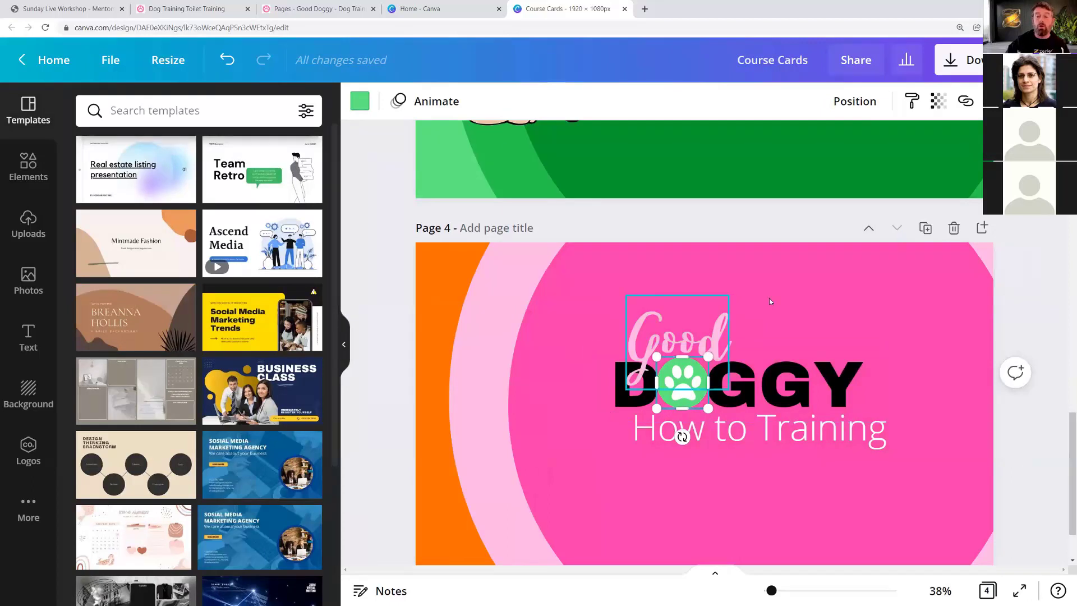
pyautogui.scroll(5, 759, 363)
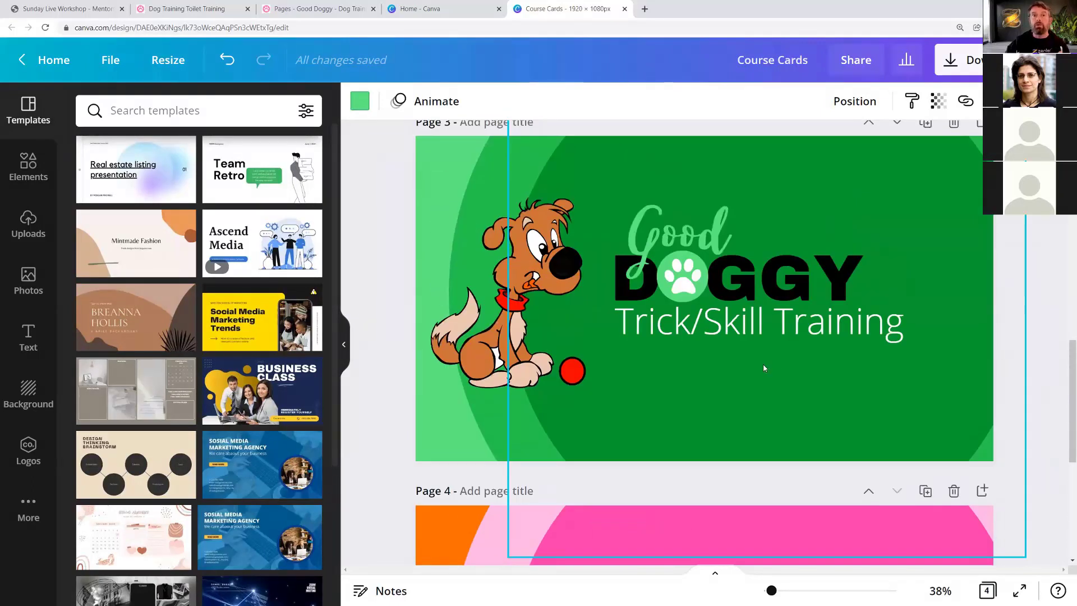
pyautogui.scroll(-4, 766, 365)
pyautogui.scroll(-1, 765, 365)
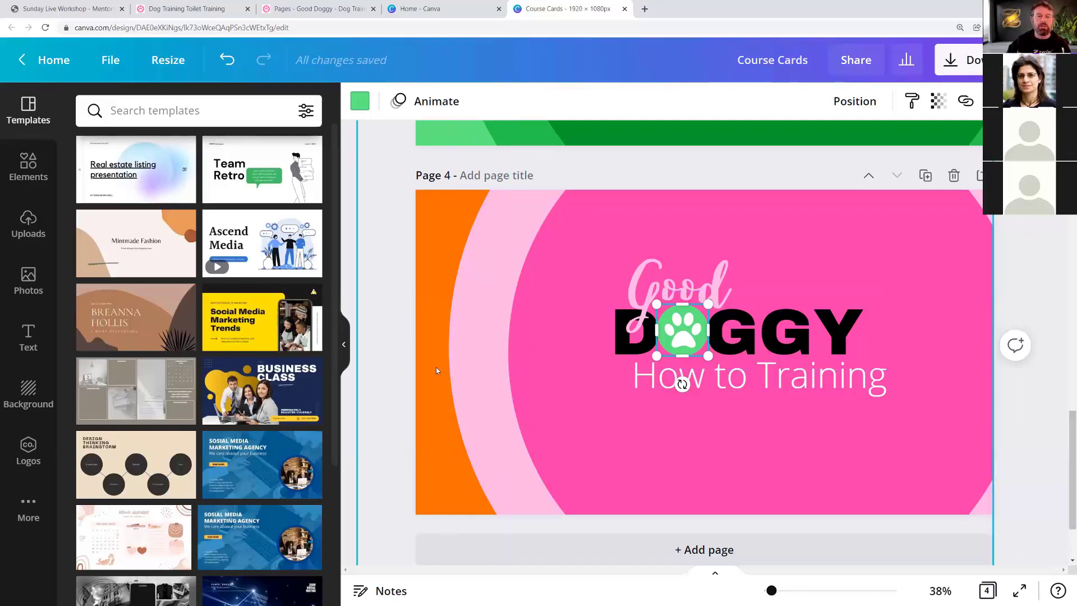
# - Close both Canva pages and open the Courses area of the Good Doggy site in Zenler
pyautogui.click(199, 10)
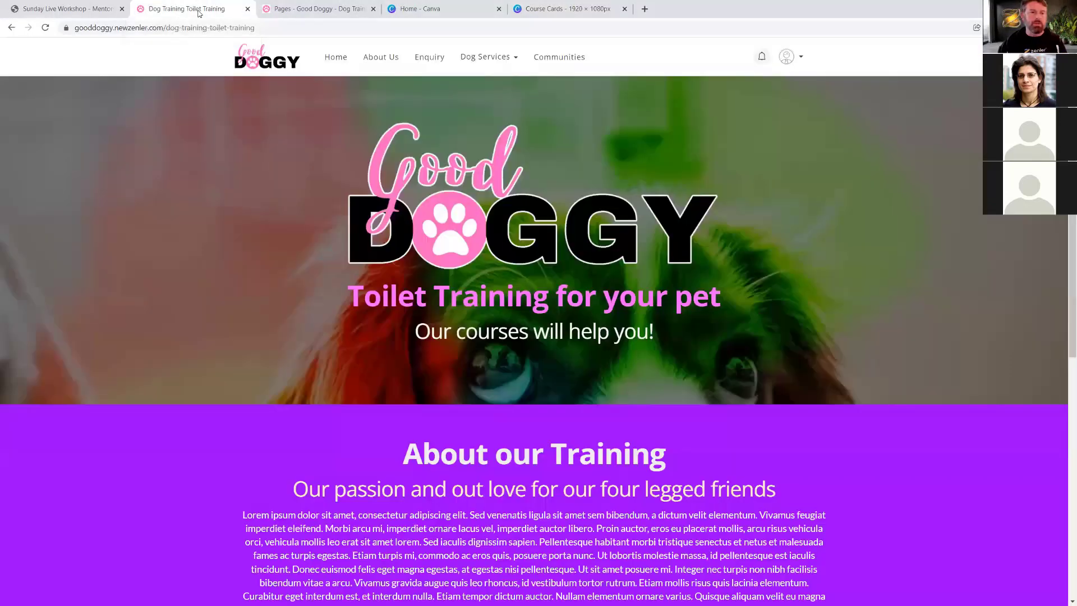
pyautogui.click(322, 9)
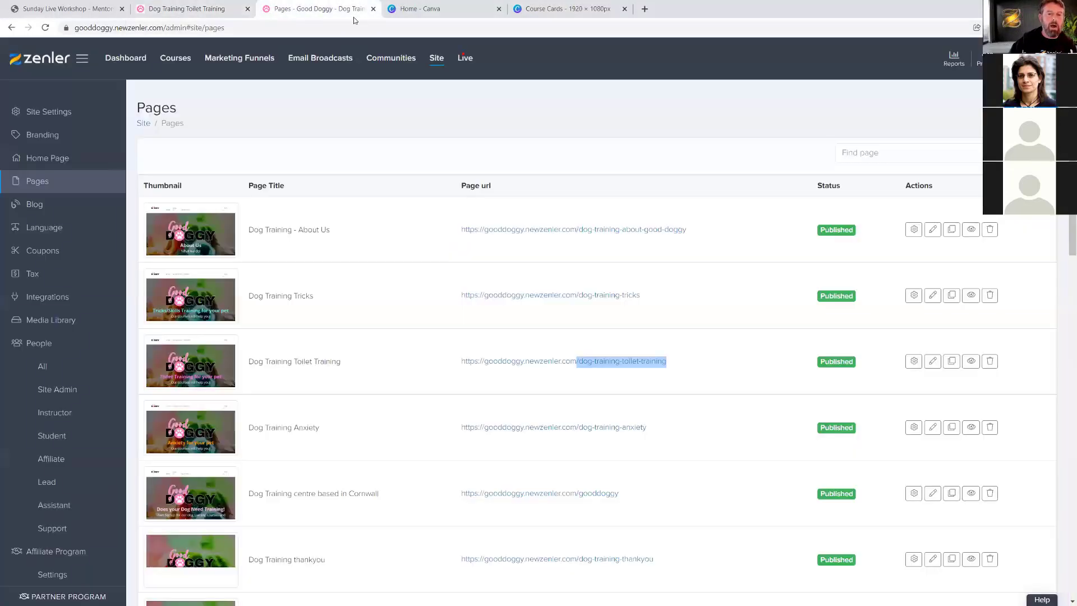
pyautogui.click(624, 9)
pyautogui.click(499, 9)
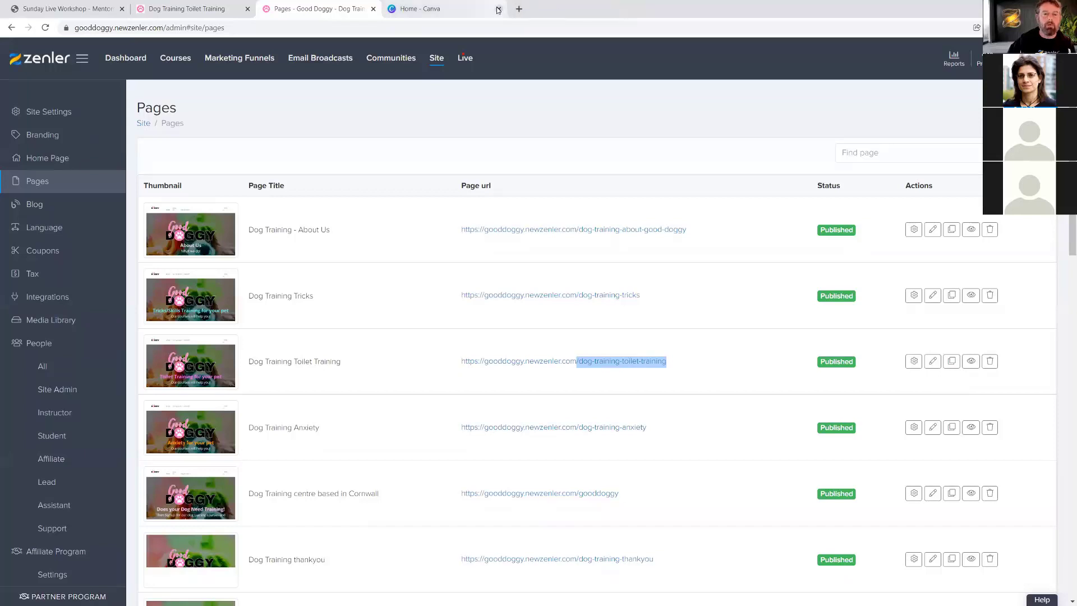
pyautogui.click(180, 62)
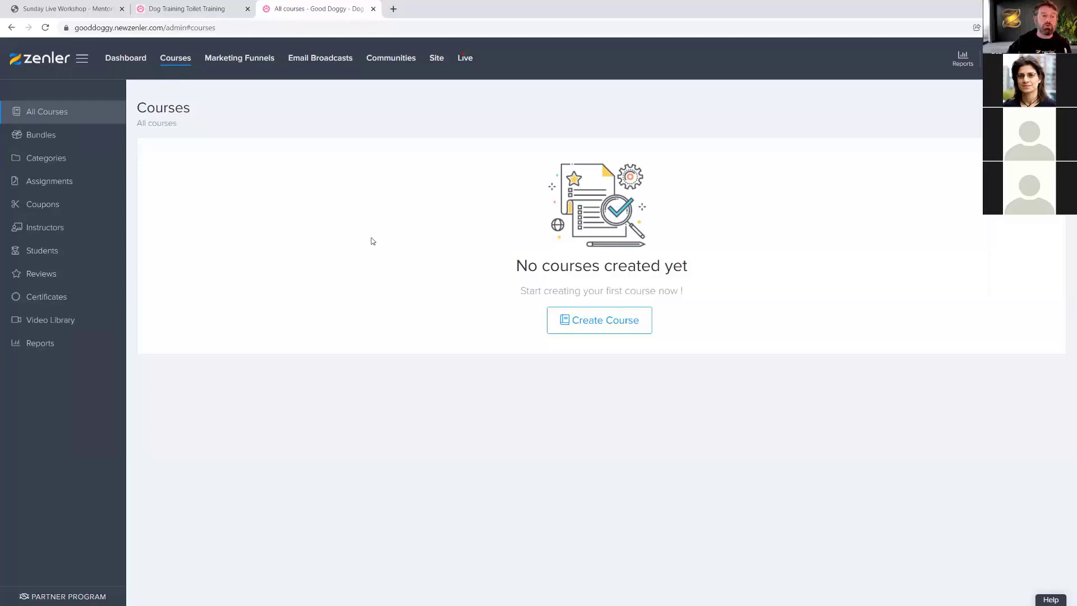
# - Start a new course category and name it "Basic Dog Training"
pyautogui.click(63, 163)
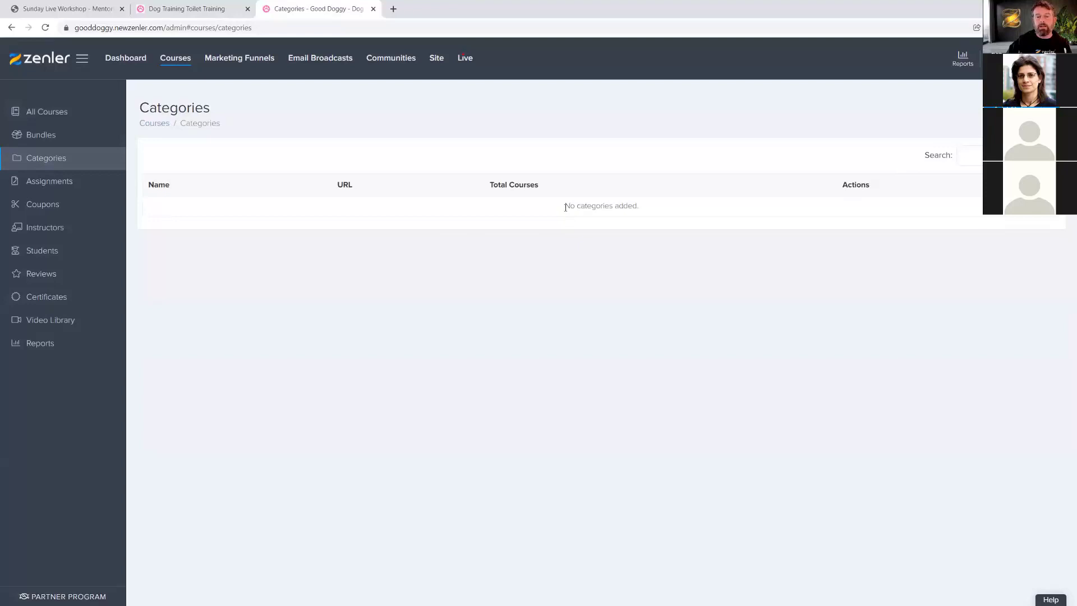
pyautogui.moveTo(565, 207); pyautogui.dragTo(681, 209)
pyautogui.click(696, 391)
pyautogui.click(1022, 115)
pyautogui.click(447, 111)
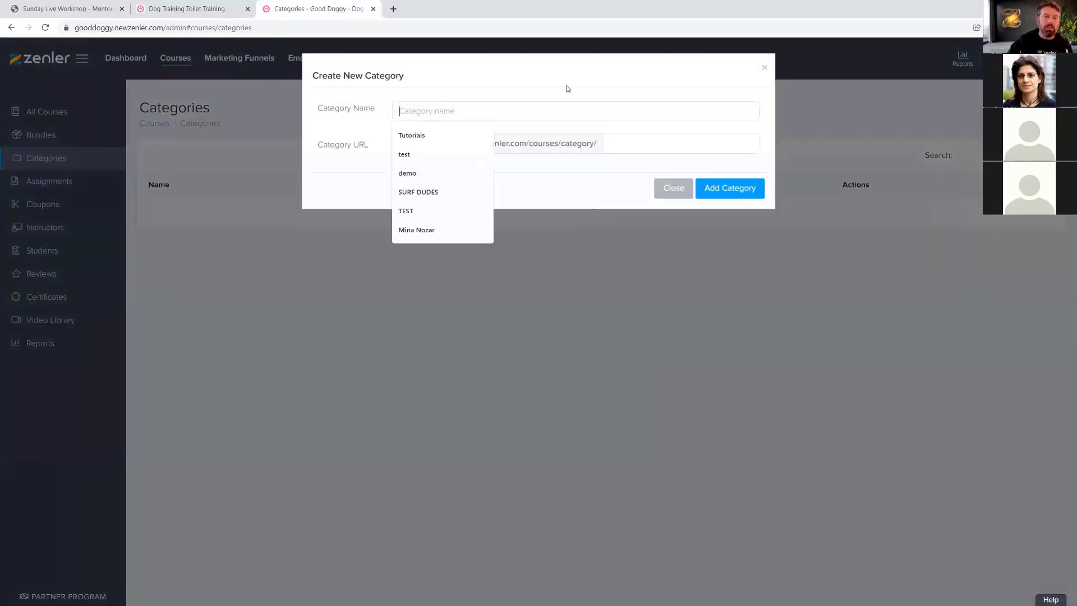
pyautogui.write('Basic Dog Training')
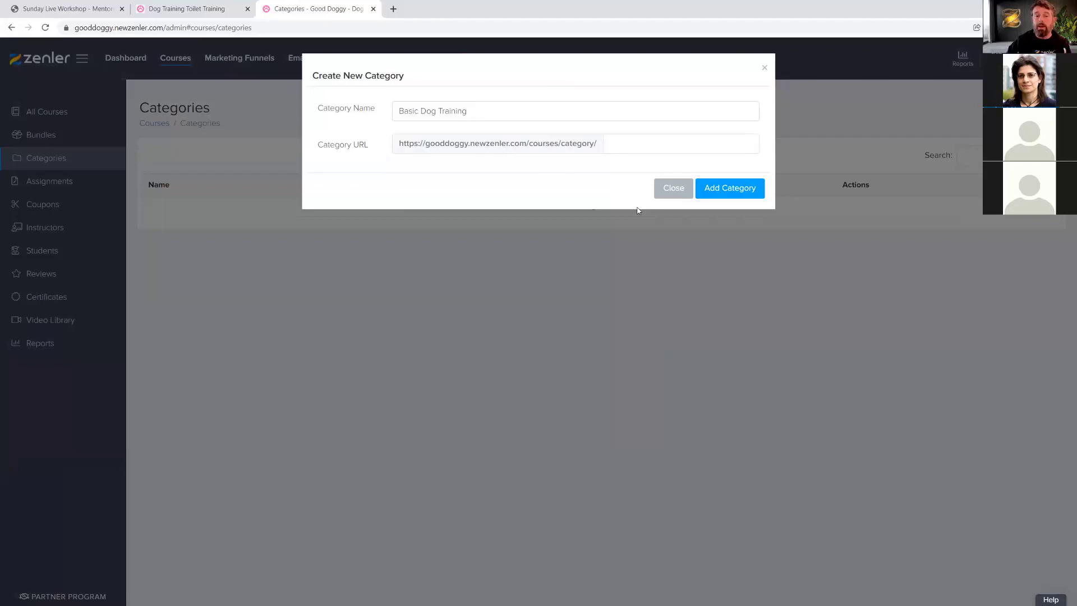
# - Copy the category name "Basic Dog Training" into the end of the category URL
pyautogui.moveTo(482, 111); pyautogui.dragTo(407, 112)
pyautogui.hotkey('ctrl', 'c')
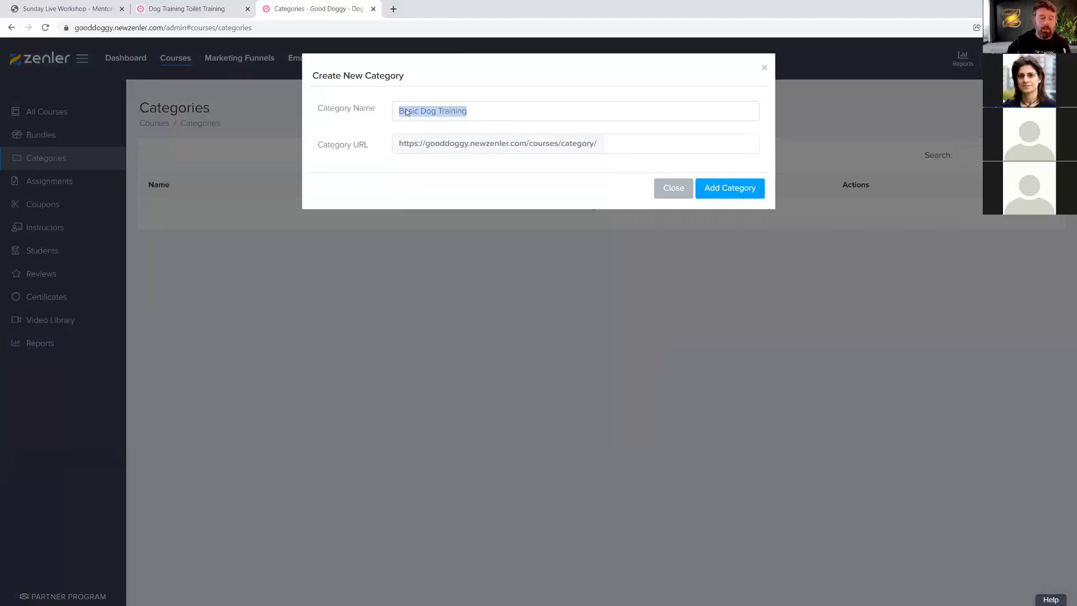
pyautogui.click(631, 142)
pyautogui.hotkey('ctrl', 'v')
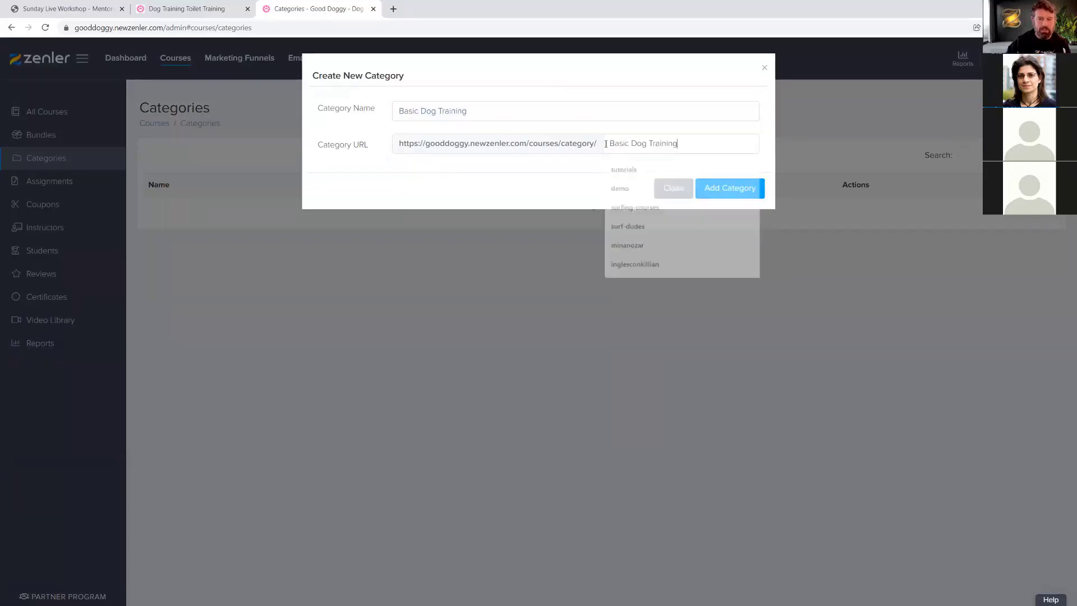
# - Add the Basic Dog Training category, and start another new category named "Intermediate Dog Training"
pyautogui.click(728, 191)
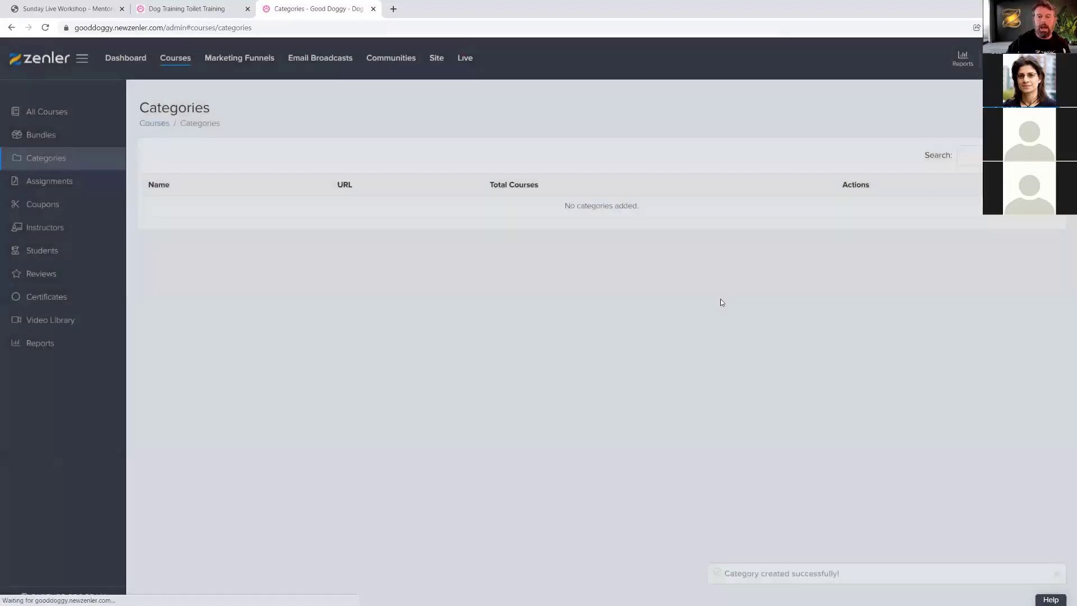
pyautogui.click(1024, 115)
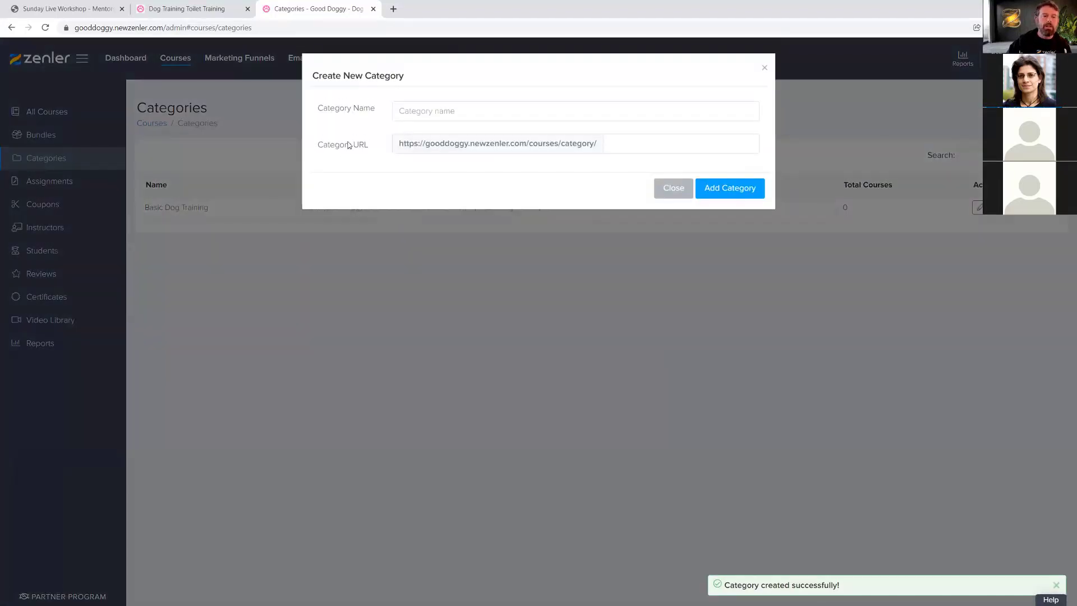
pyautogui.click(443, 107)
pyautogui.write('Intermeduate Dog Training')
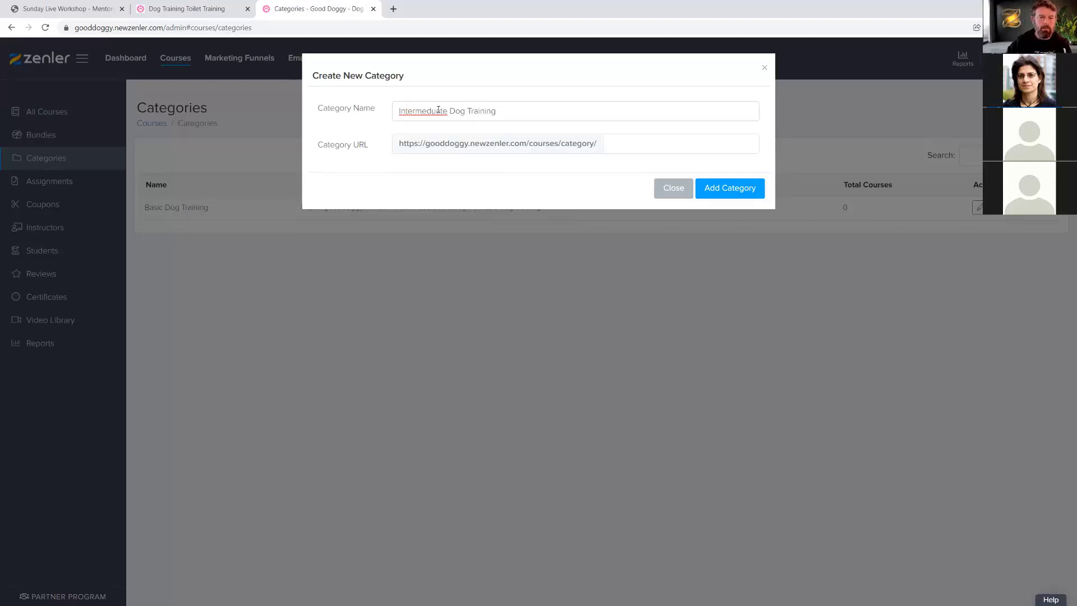
pyautogui.click(437, 110)
pyautogui.press('BackSpace')
pyautogui.write('in')
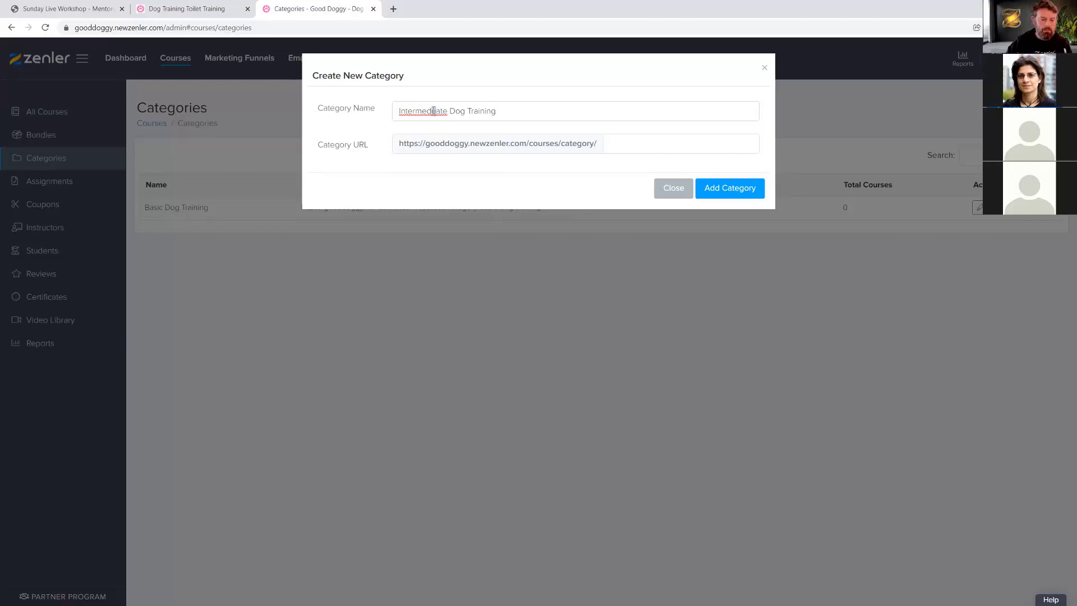
pyautogui.write('i')
# - Copy the name "Intermediate Dog Training" into the end of the category URL and add the category
pyautogui.moveTo(525, 111); pyautogui.dragTo(381, 113)
pyautogui.hotkey('ctrl', 'c')
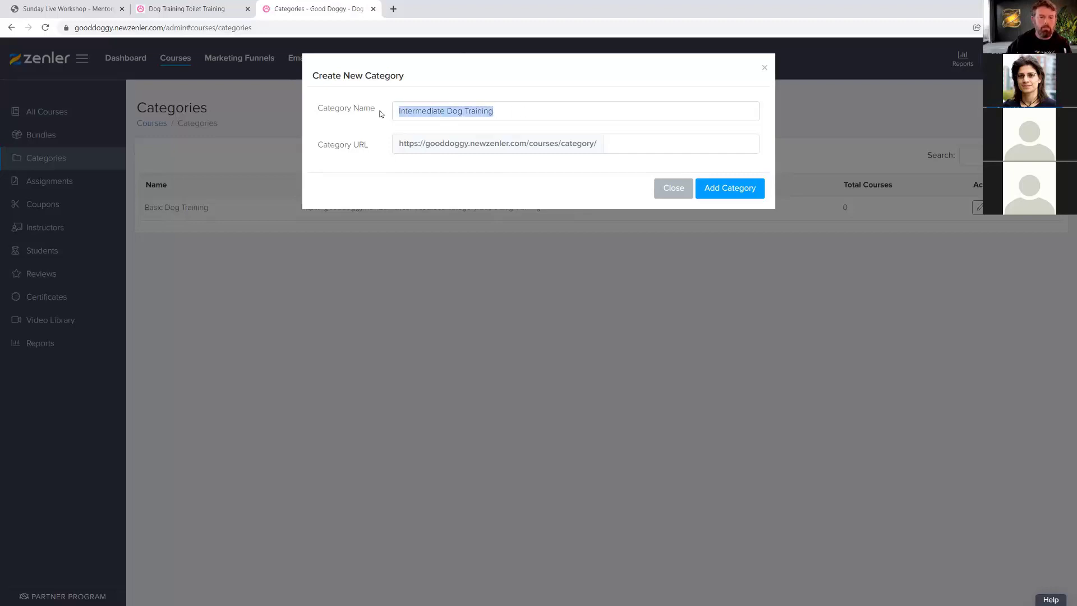
pyautogui.click(614, 147)
pyautogui.hotkey('ctrl', 'v')
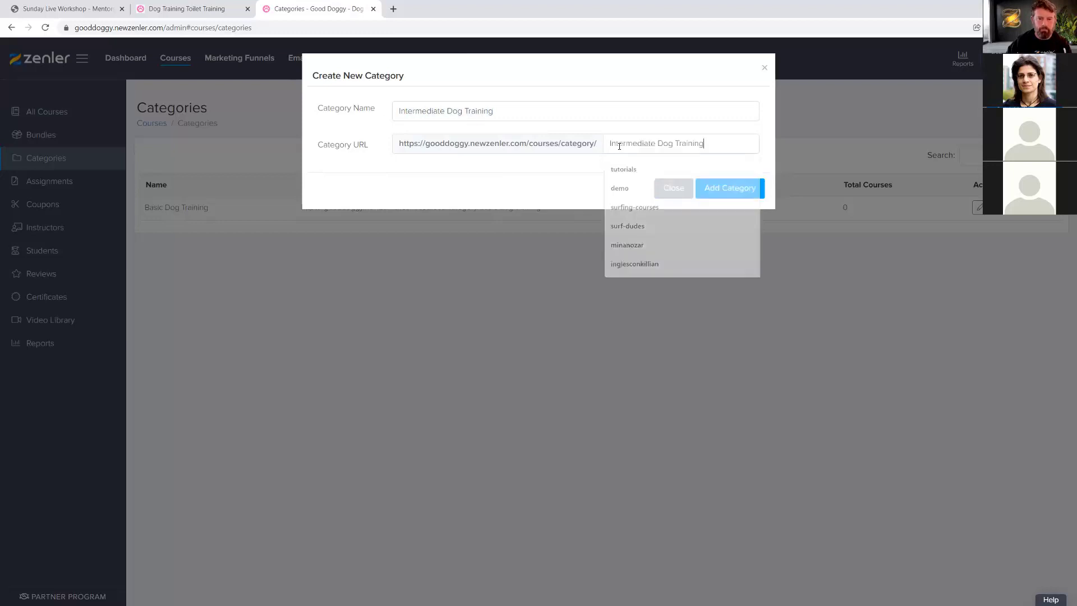
pyautogui.click(728, 189)
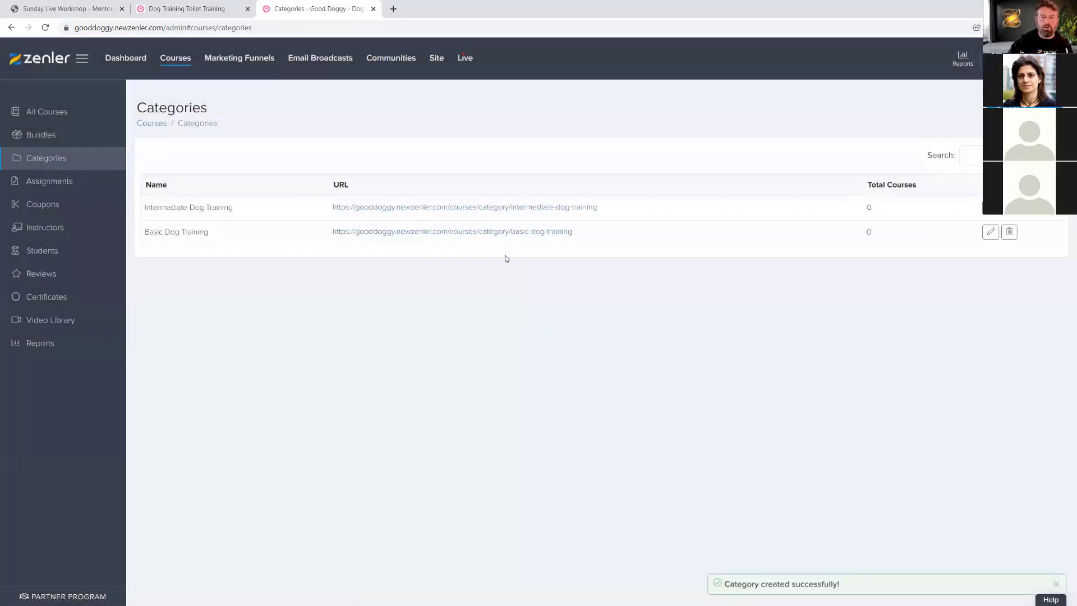
# - Start a third category named "Advanced Dog Training" and try to add it without a URL ending
pyautogui.click(1025, 114)
pyautogui.click(416, 111)
pyautogui.write('Advanced')
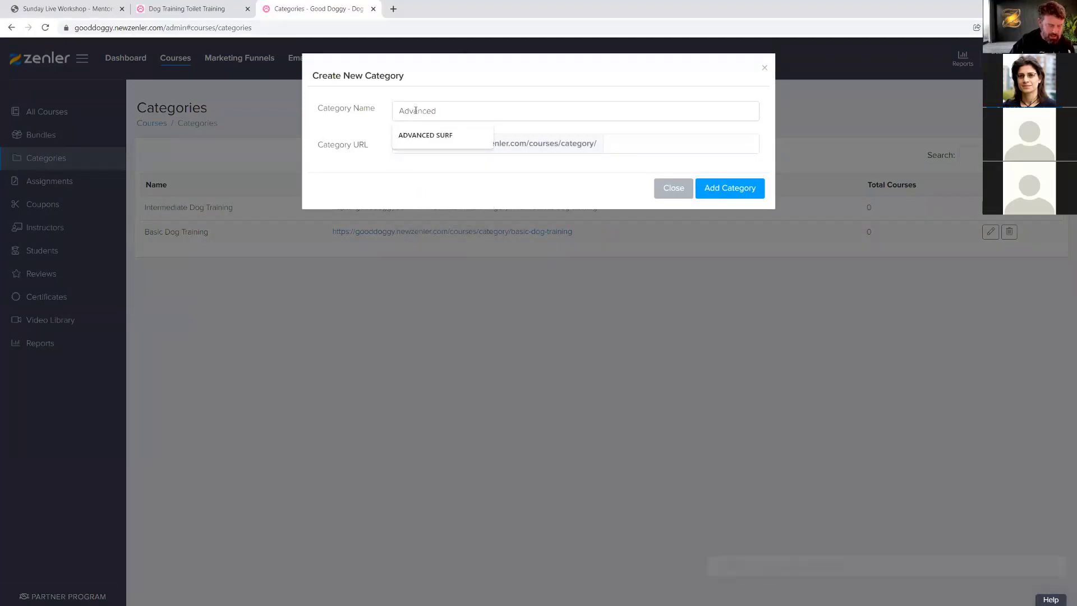
pyautogui.write(' Dog Training')
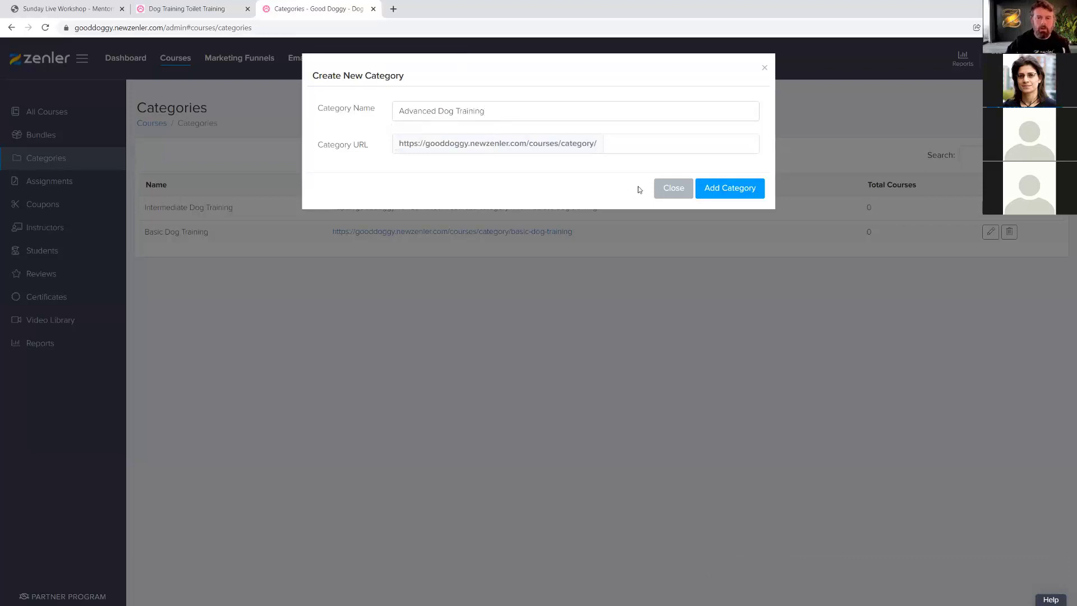
pyautogui.click(751, 194)
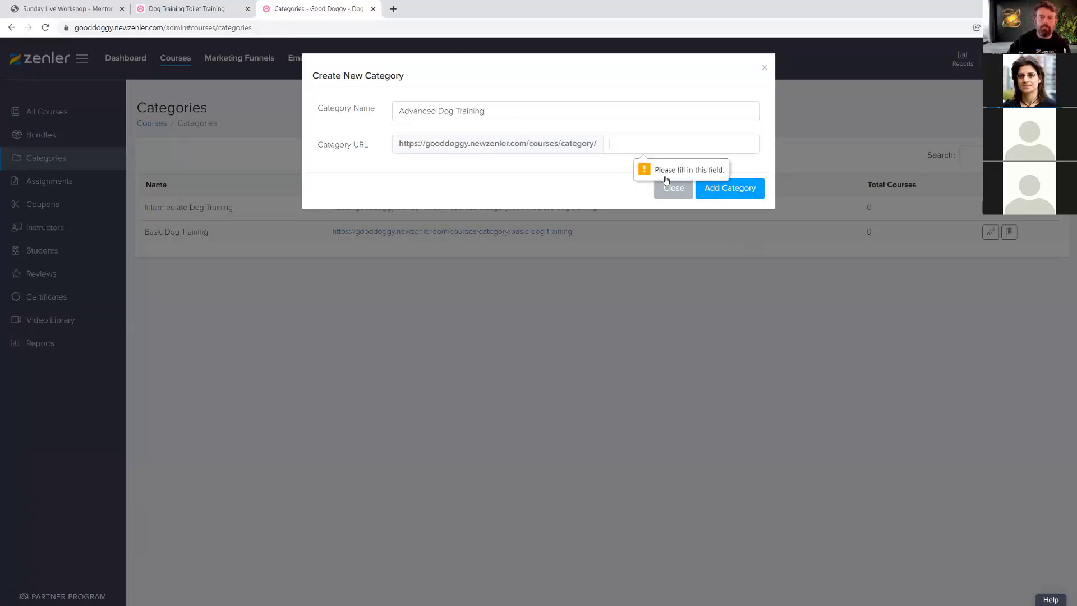
# - Copy the name "Advanced Dog Training" into the end of the category URL and add the category
pyautogui.tripleClick(471, 119)
pyautogui.hotkey('ctrl', 'c')
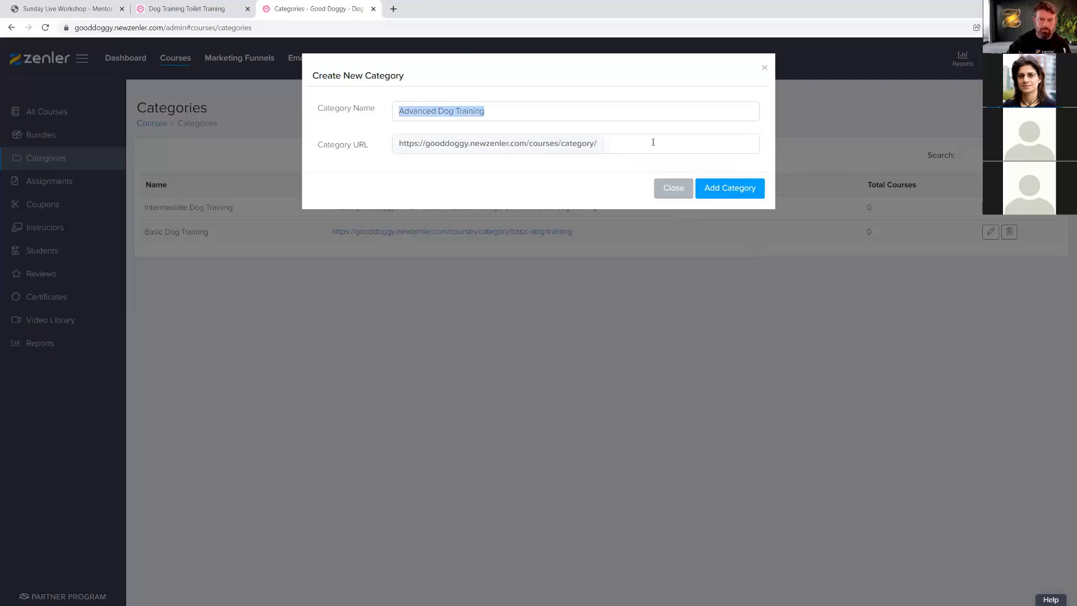
pyautogui.click(652, 143)
pyautogui.hotkey('ctrl', 'v')
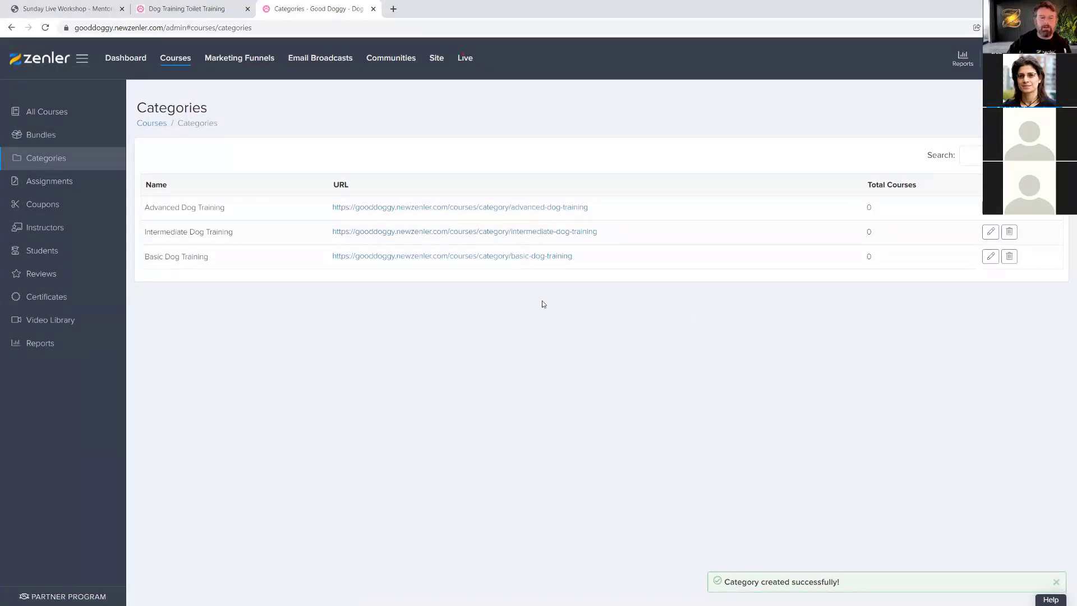
# - Review the names in the category list and look at the Bundles and Certificates pages
pyautogui.moveTo(162, 207); pyautogui.dragTo(226, 207)
pyautogui.moveTo(175, 231); pyautogui.dragTo(234, 232)
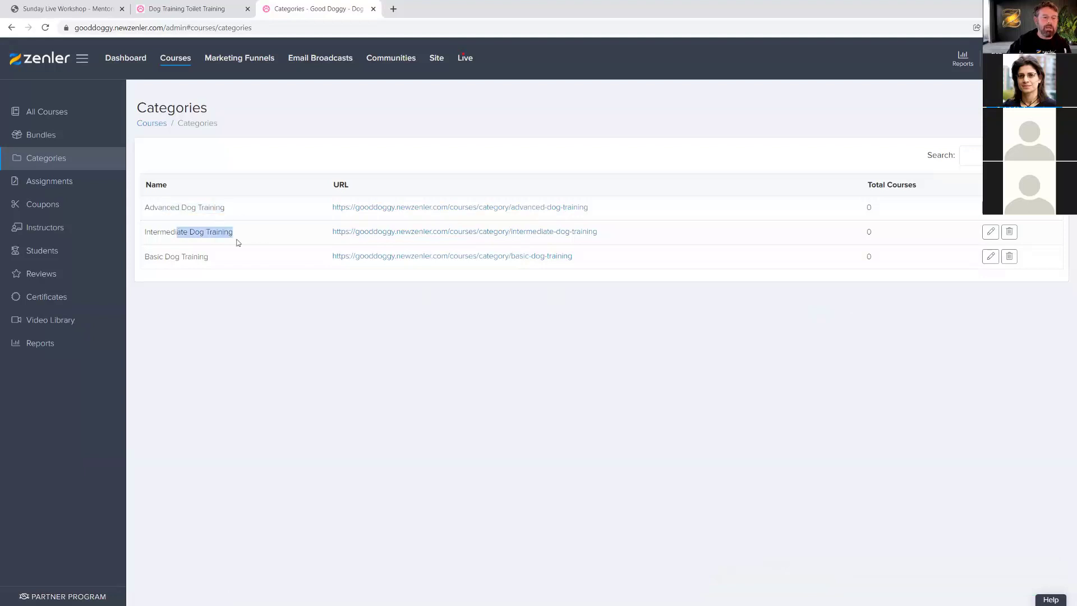
pyautogui.moveTo(165, 256); pyautogui.dragTo(208, 256)
pyautogui.click(403, 477)
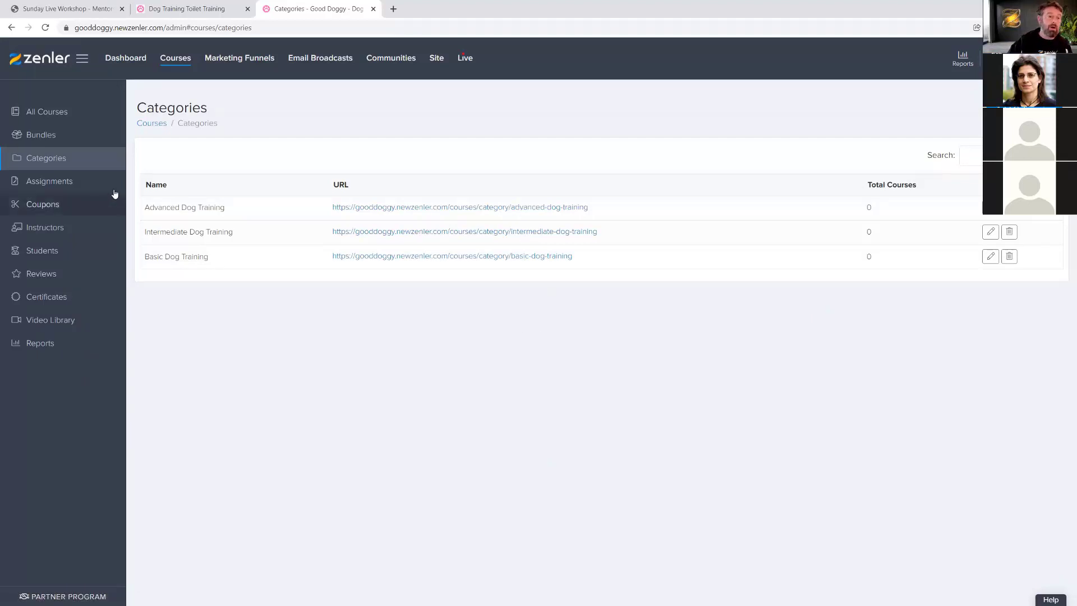
pyautogui.click(44, 137)
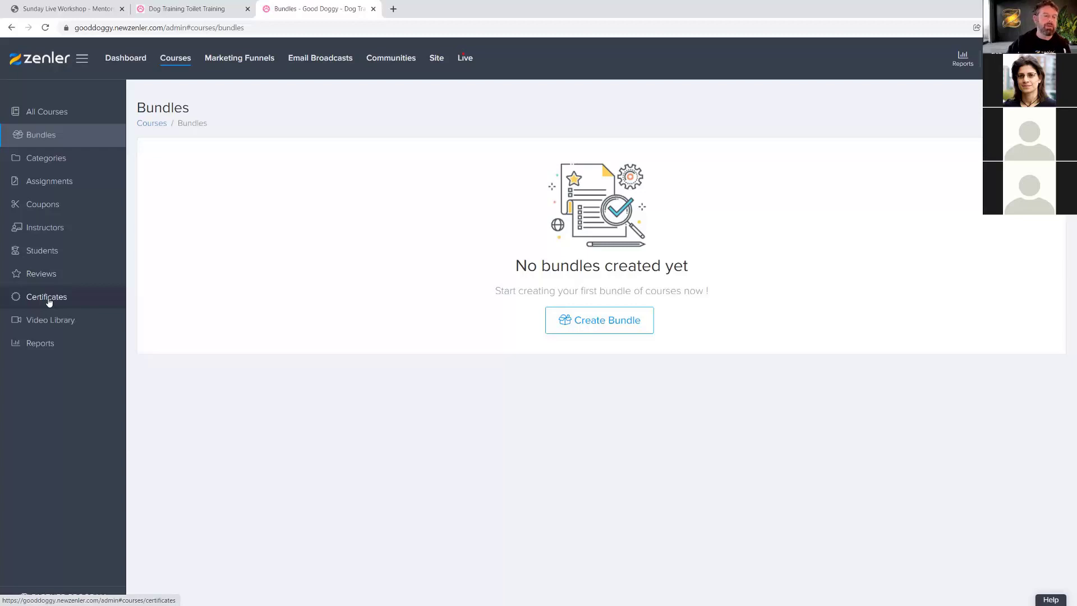
pyautogui.click(49, 302)
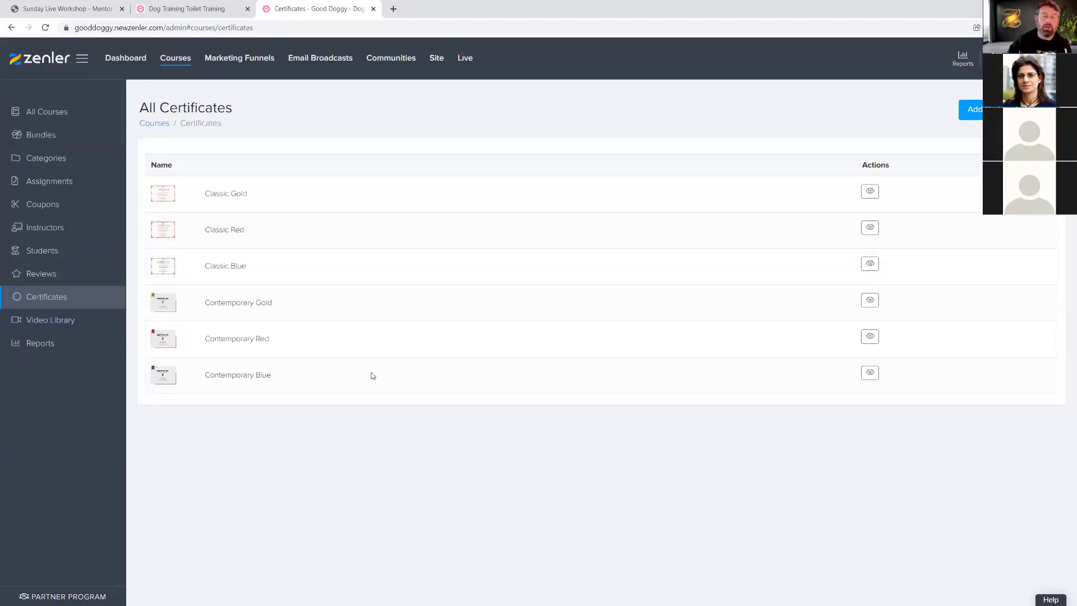
# - Start a new course titled "Tricks/Skills Training", copying the title from the heading of the site's Tricks Training page
pyautogui.click(168, 59)
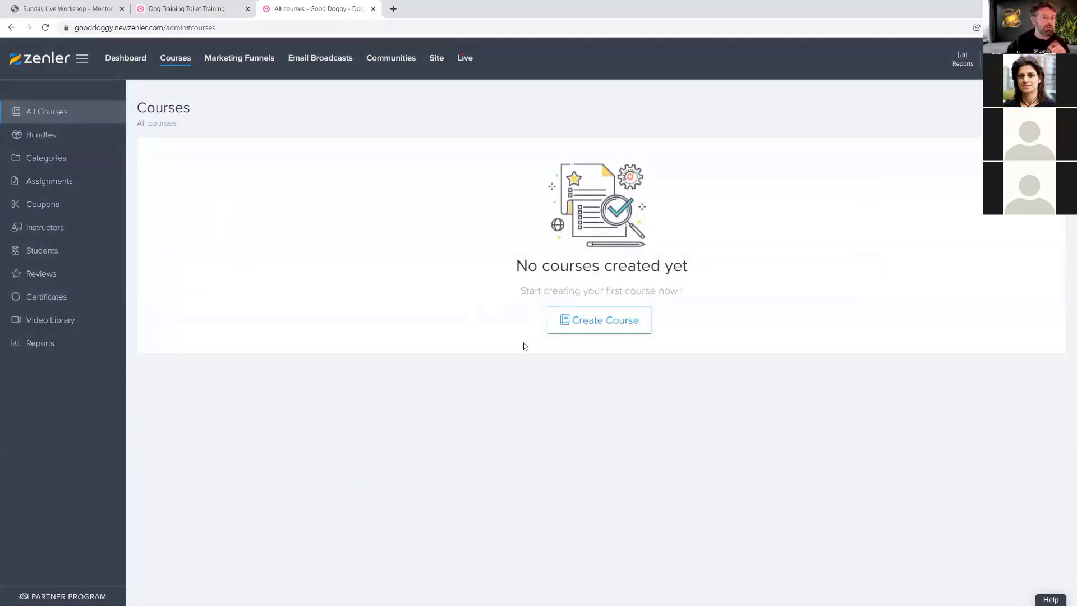
pyautogui.click(608, 330)
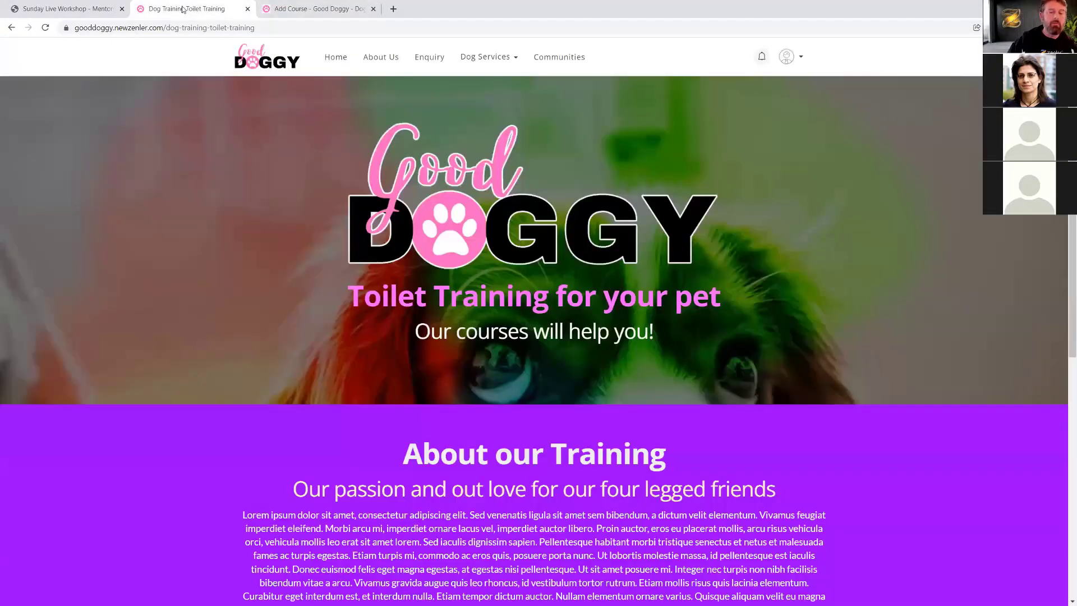
pyautogui.click(180, 9)
pyautogui.click(503, 61)
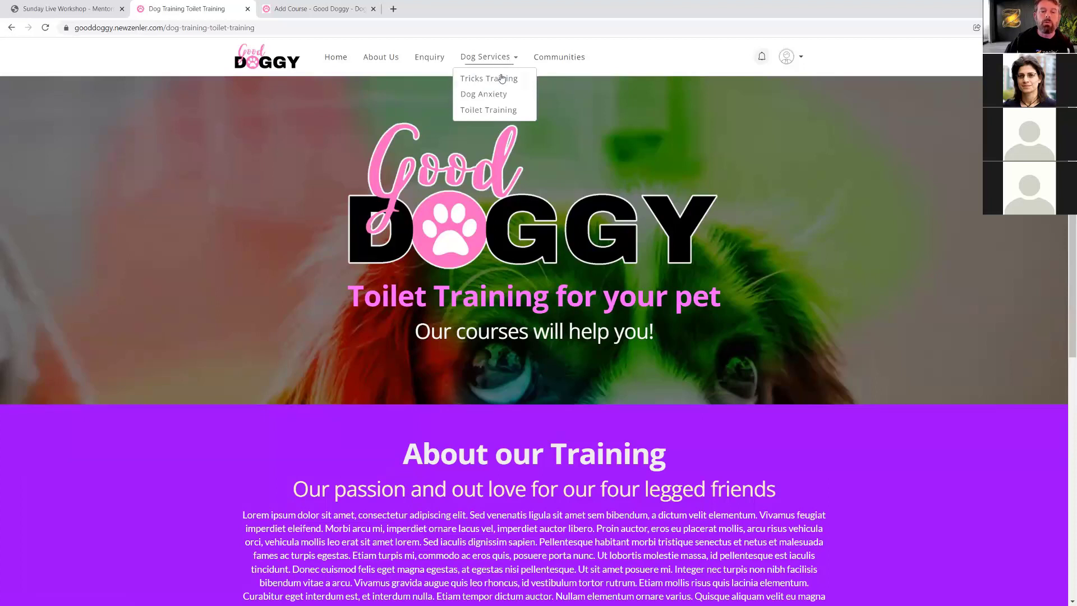
pyautogui.click(499, 78)
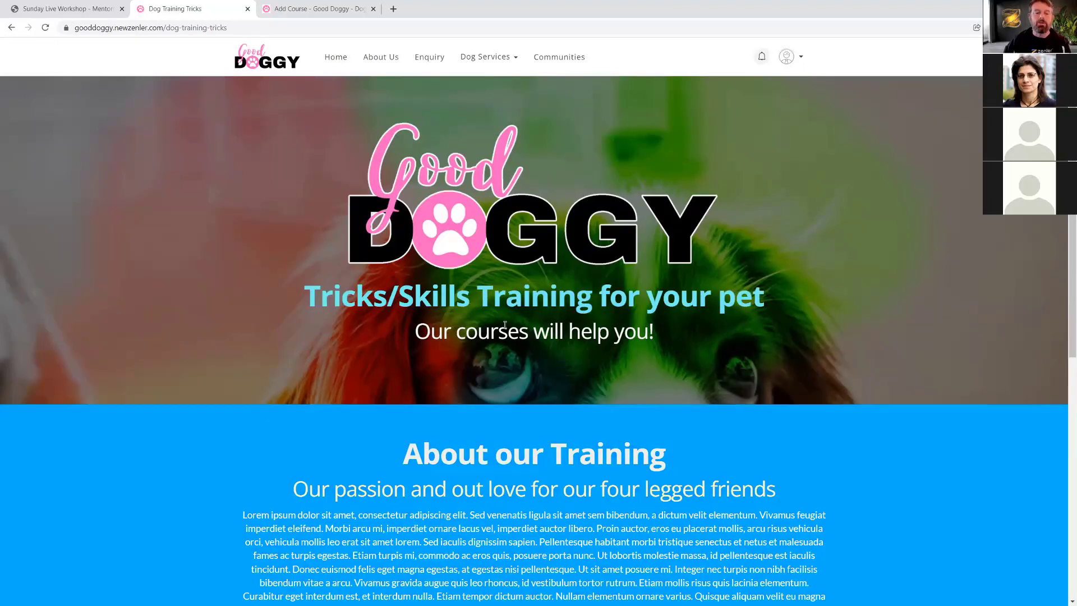
pyautogui.moveTo(589, 292); pyautogui.dragTo(303, 289)
pyautogui.hotkey('ctrl', 'c')
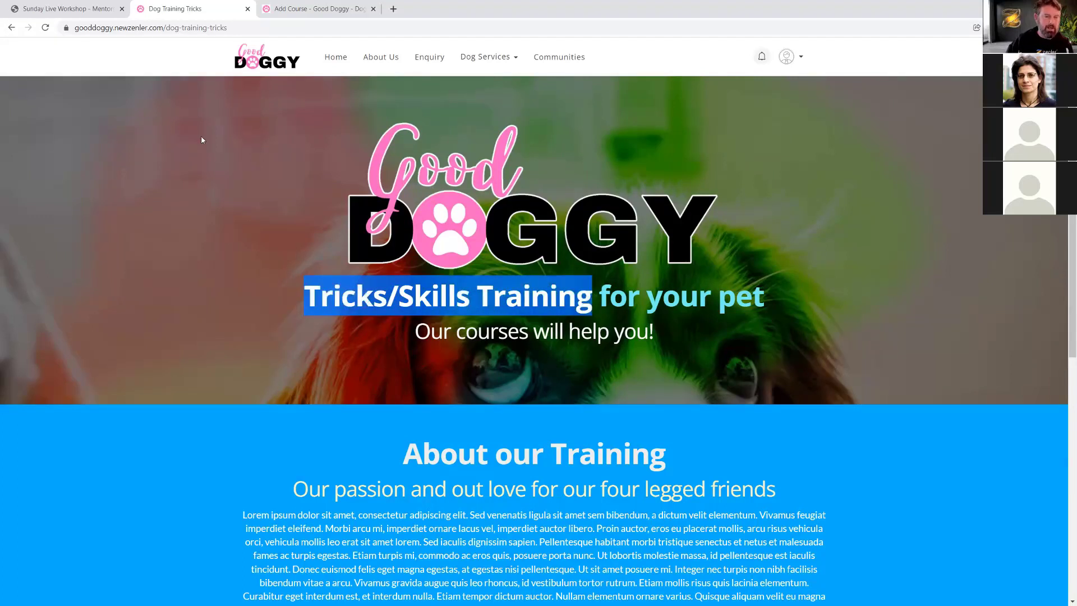
pyautogui.click(325, 12)
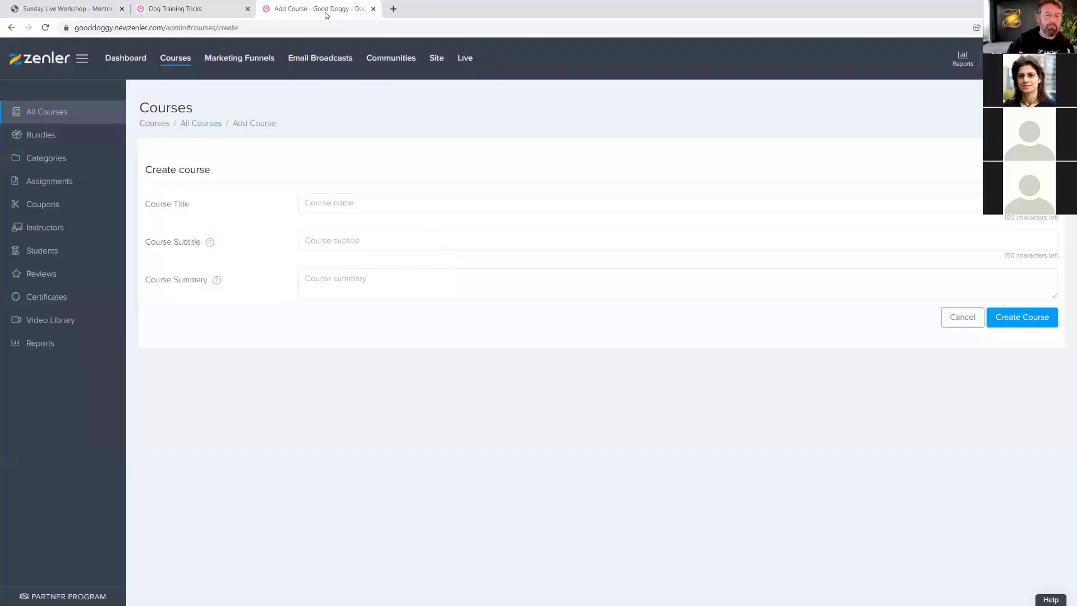
pyautogui.click(353, 202)
pyautogui.hotkey('ctrl', 'v')
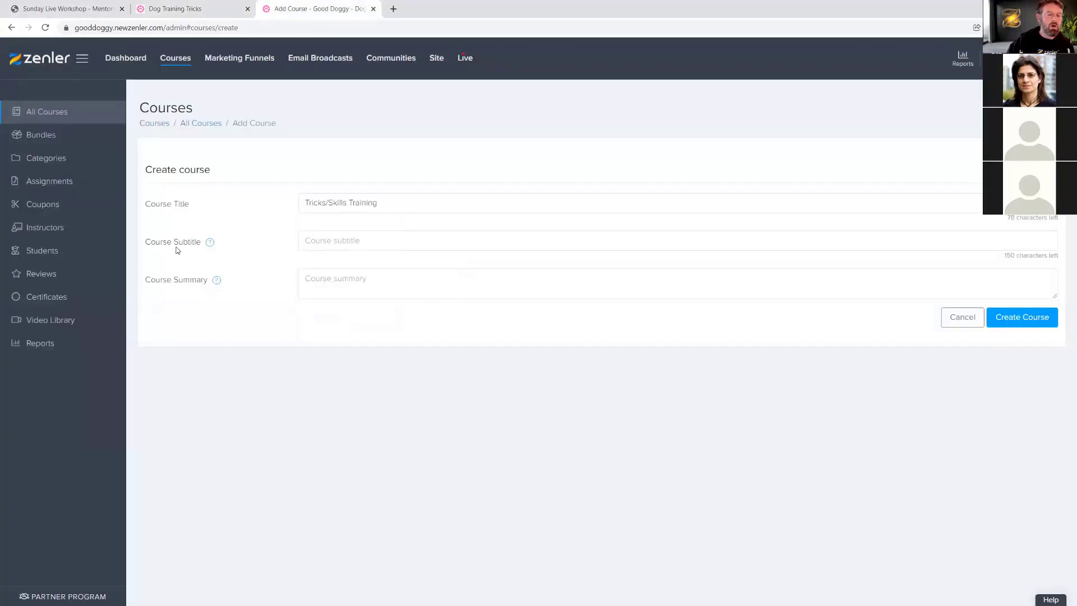
# - Copy "Our passion and out love for our four legged friends" from the Tricks Training page into the course subtitle
pyautogui.click(200, 12)
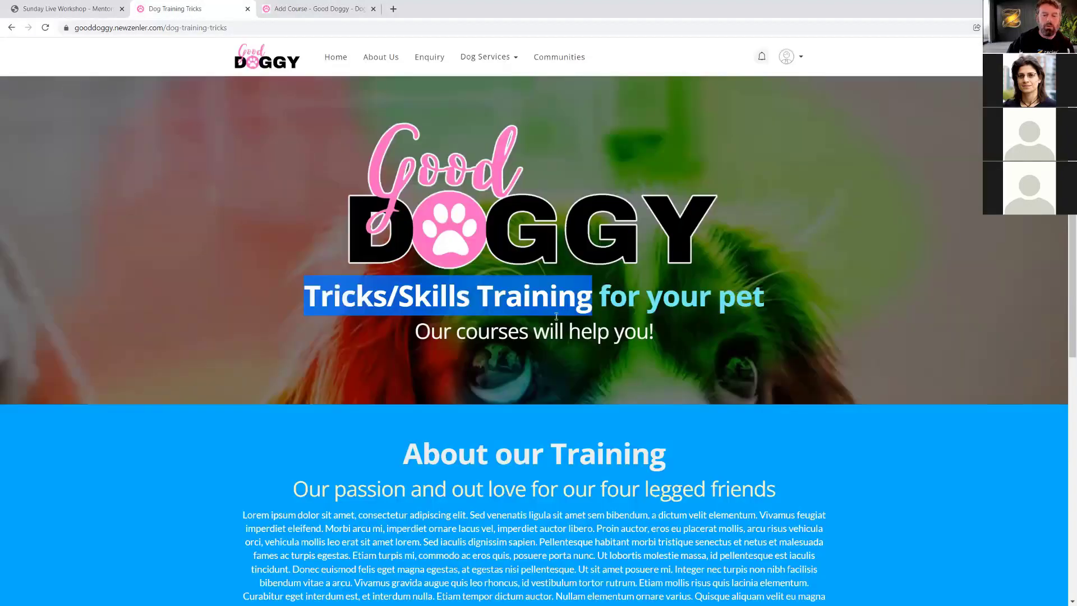
pyautogui.scroll(-1, 801, 442)
pyautogui.moveTo(801, 442); pyautogui.dragTo(301, 430)
pyautogui.hotkey('ctrl', 'c')
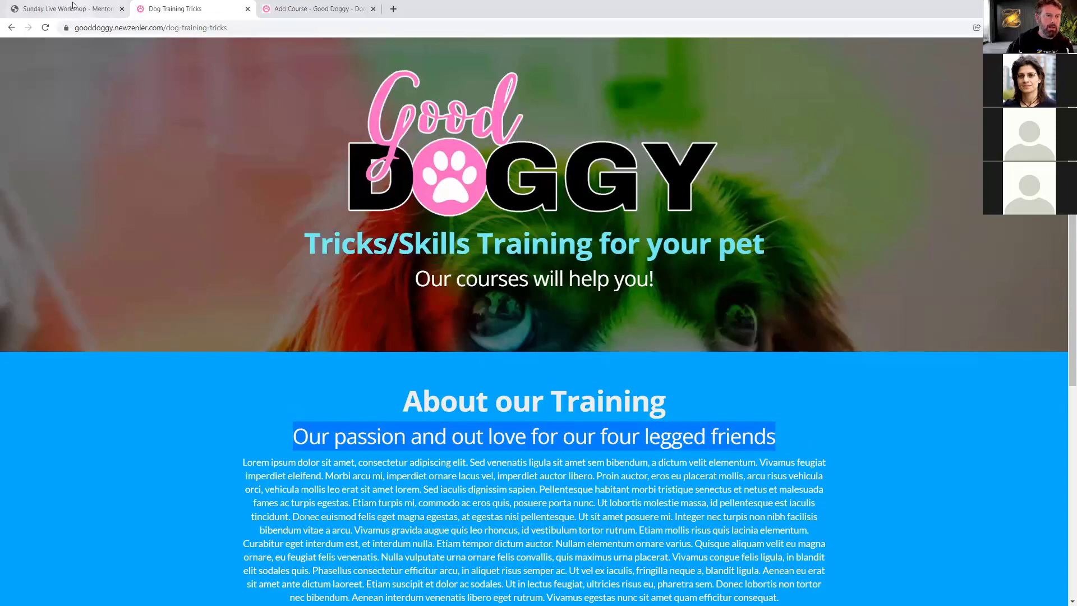
pyautogui.click(311, 8)
pyautogui.hotkey('ctrl', 'v')
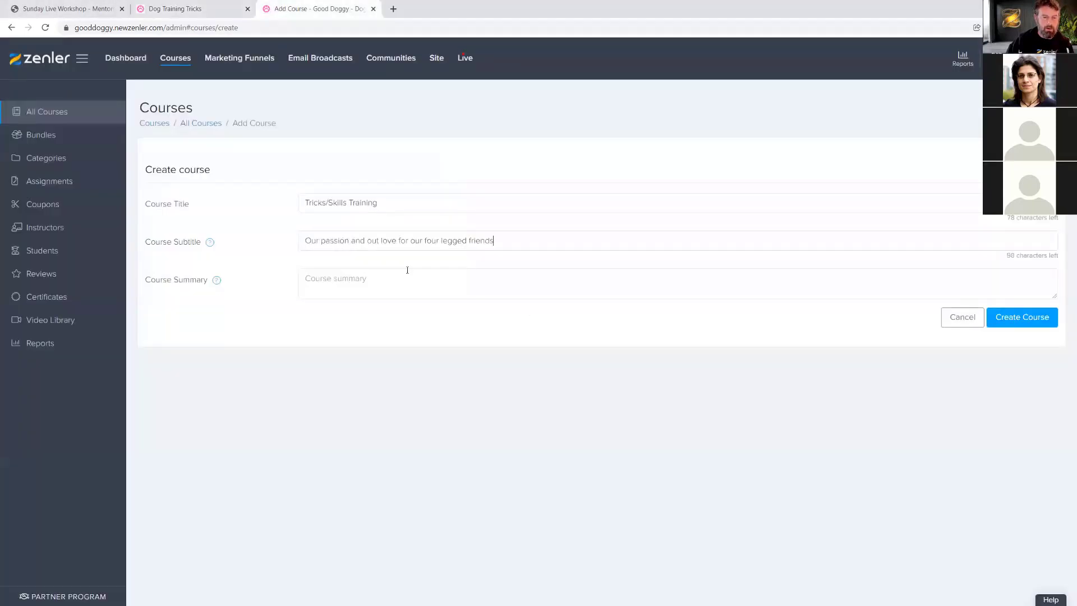
# - Copy the opening Lorem ipsum text, up to "Proin auctor", from the Tricks Training page into the course summary and create the course
pyautogui.click(183, 7)
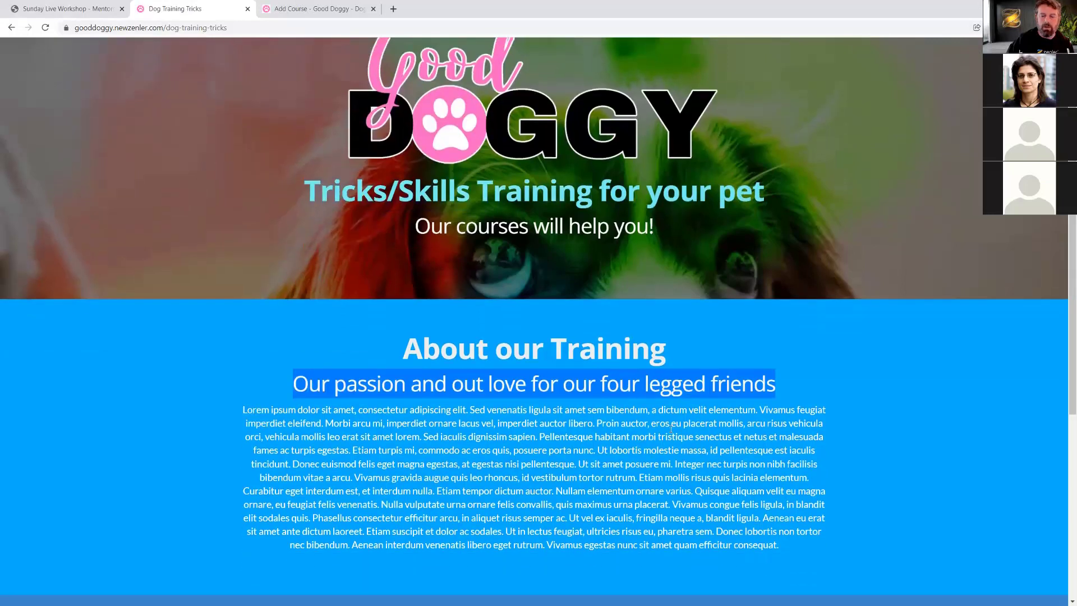
pyautogui.moveTo(650, 422); pyautogui.dragTo(244, 405)
pyautogui.hotkey('ctrl', 'c')
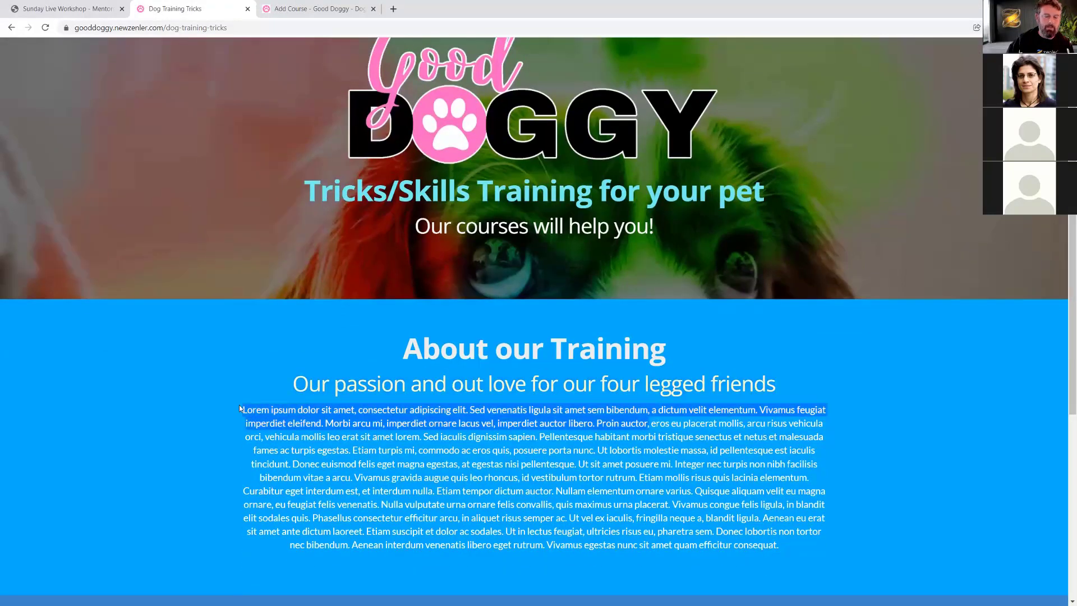
pyautogui.click(314, 9)
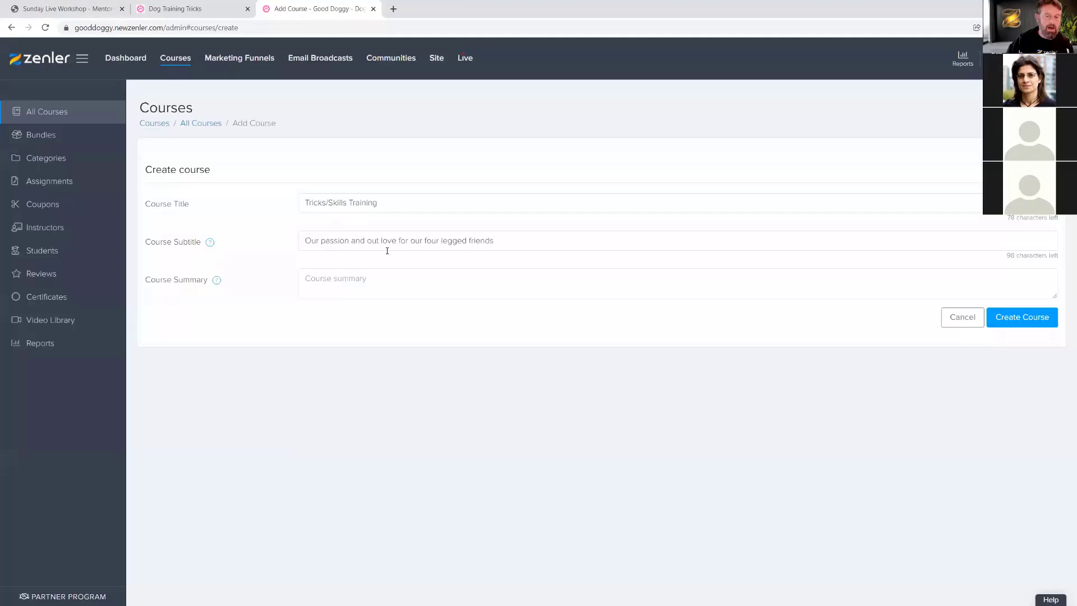
pyautogui.click(358, 290)
pyautogui.hotkey('ctrl', 'v')
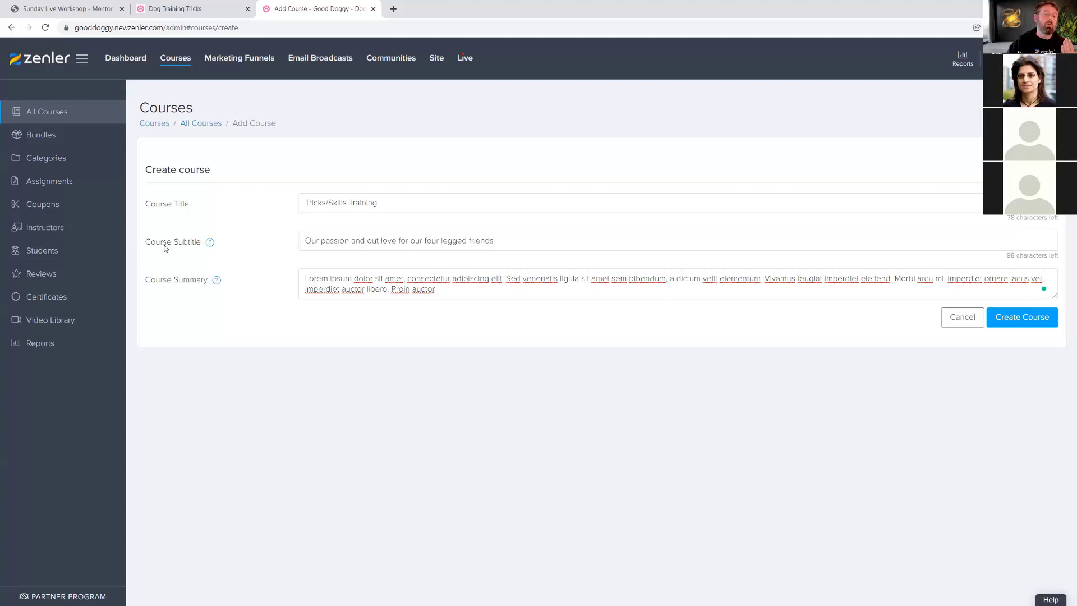
pyautogui.moveTo(211, 247)
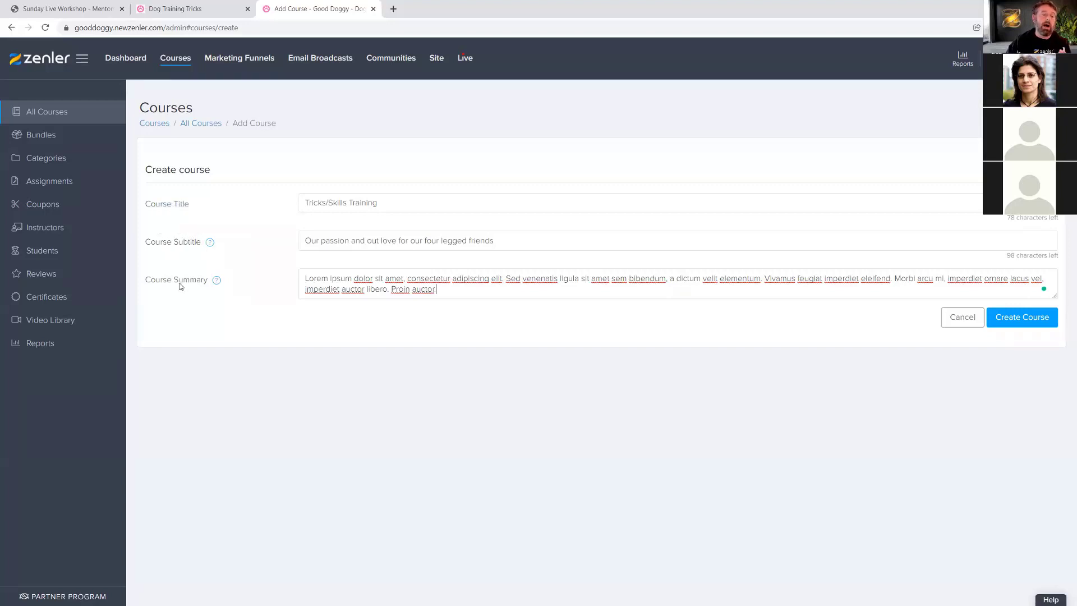
pyautogui.click(1013, 321)
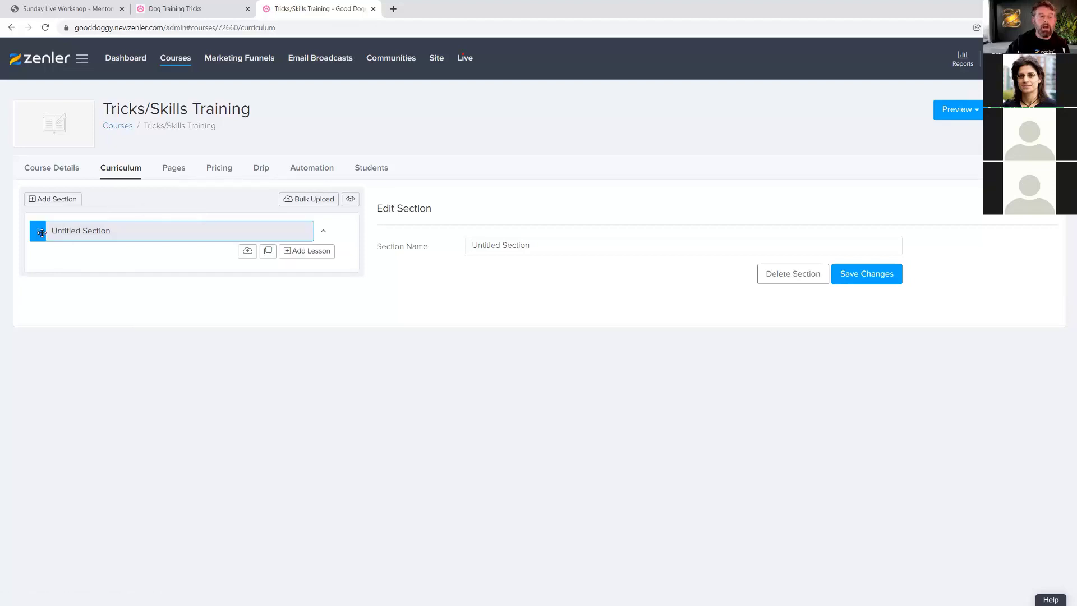
# - Rename the untitled curriculum section "Basics Week 1" and save the change
pyautogui.tripleClick(528, 244)
pyautogui.write('asic')
pyautogui.press('BackSpace')
pyautogui.press('BackSpace')
pyautogui.press('BackSpace')
pyautogui.press('BackSpace')
pyautogui.write('Basics ')
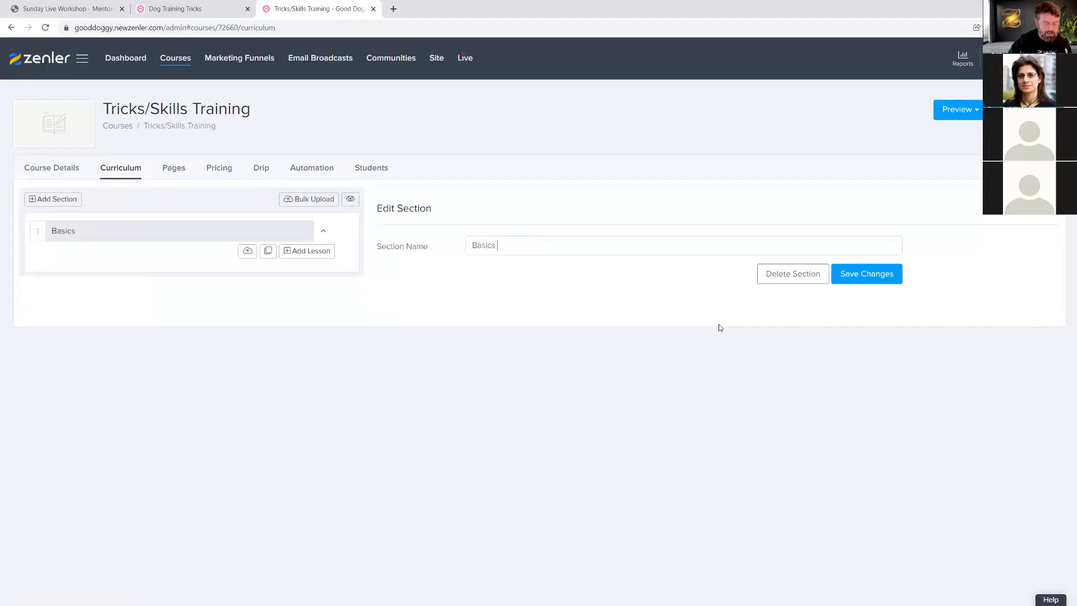
pyautogui.write('Week 1')
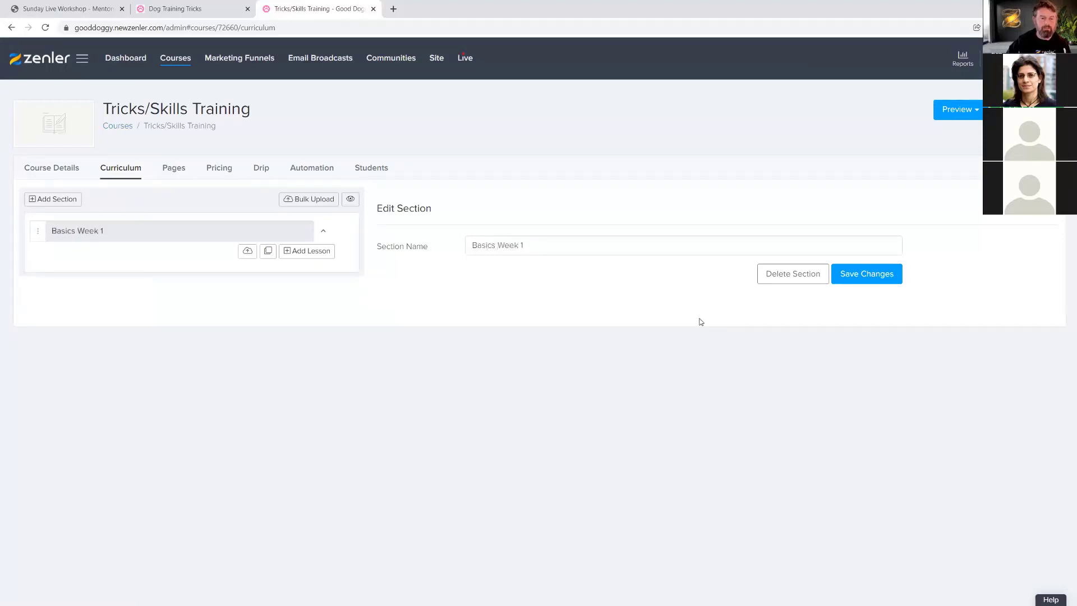
pyautogui.click(850, 278)
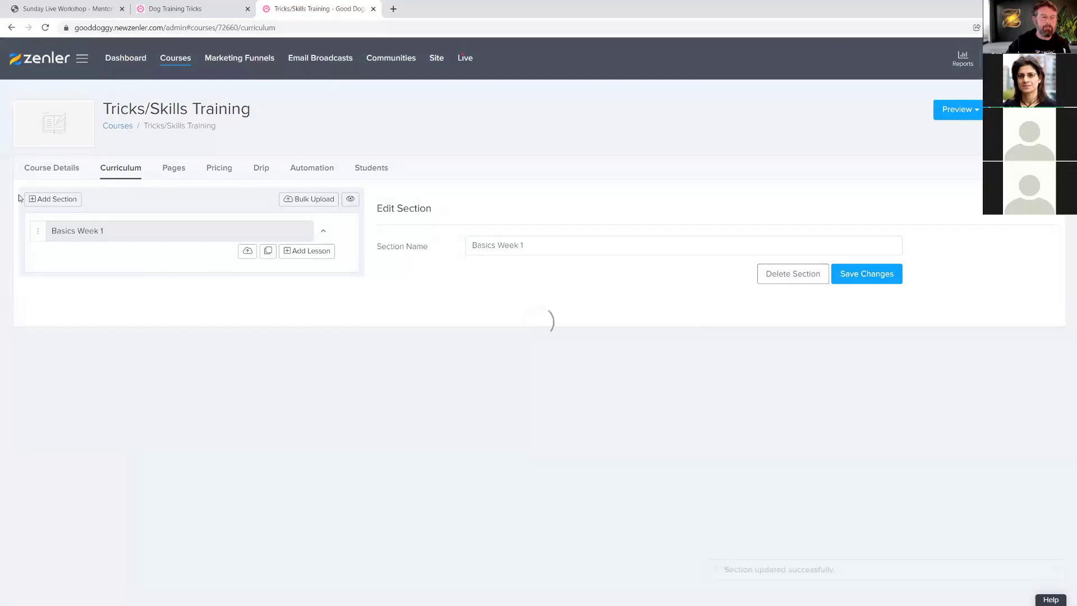
# - Add a second curriculum section named "Intermediates Week 2"
pyautogui.click(52, 199)
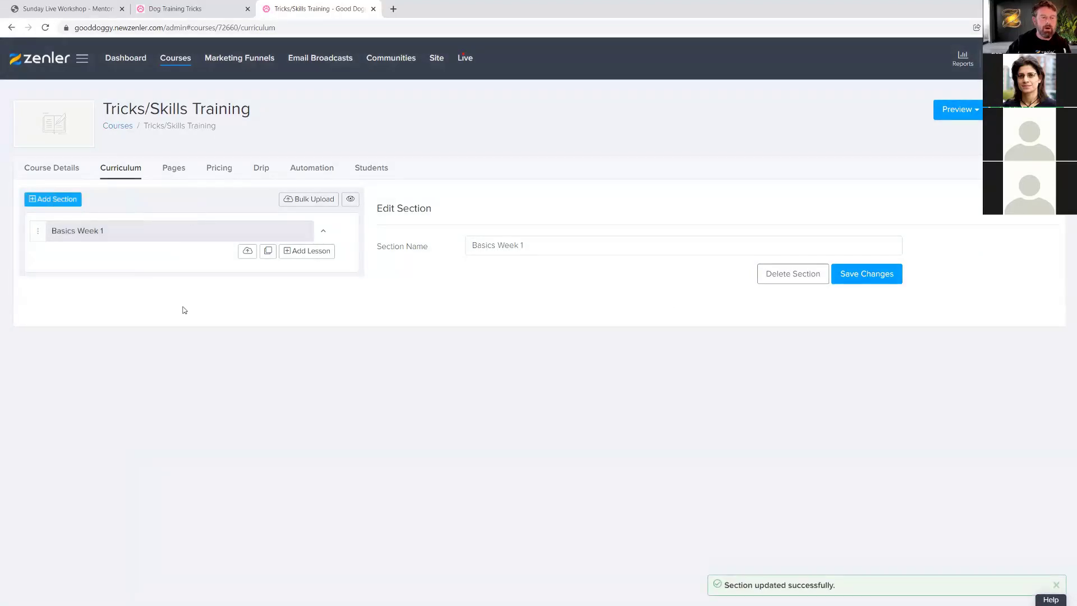
pyautogui.tripleClick(529, 245)
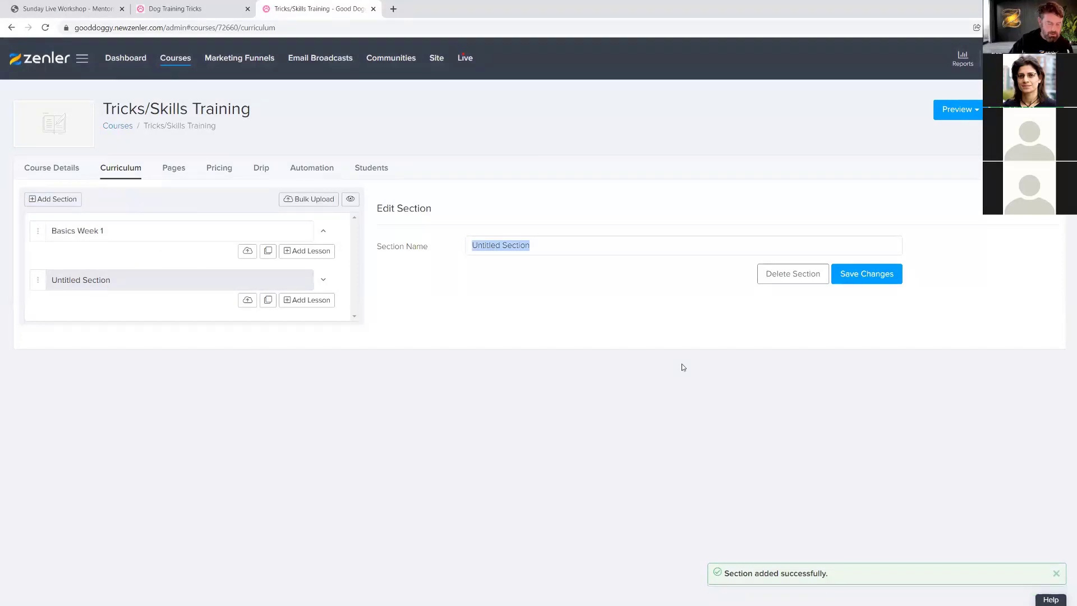
pyautogui.write('Inter')
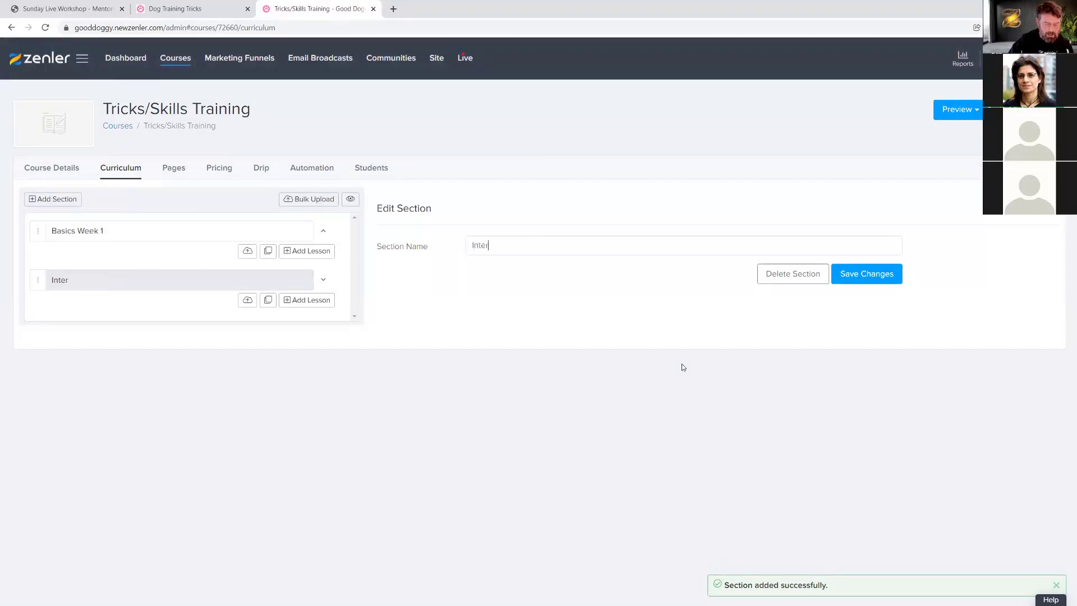
pyautogui.write('mediates Week 2')
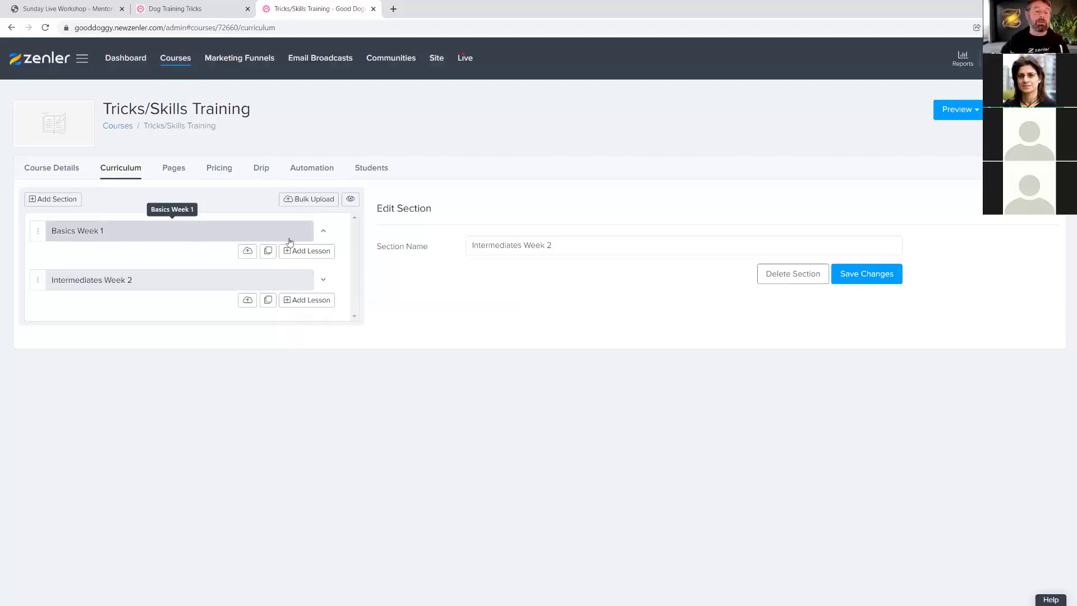
pyautogui.click(248, 253)
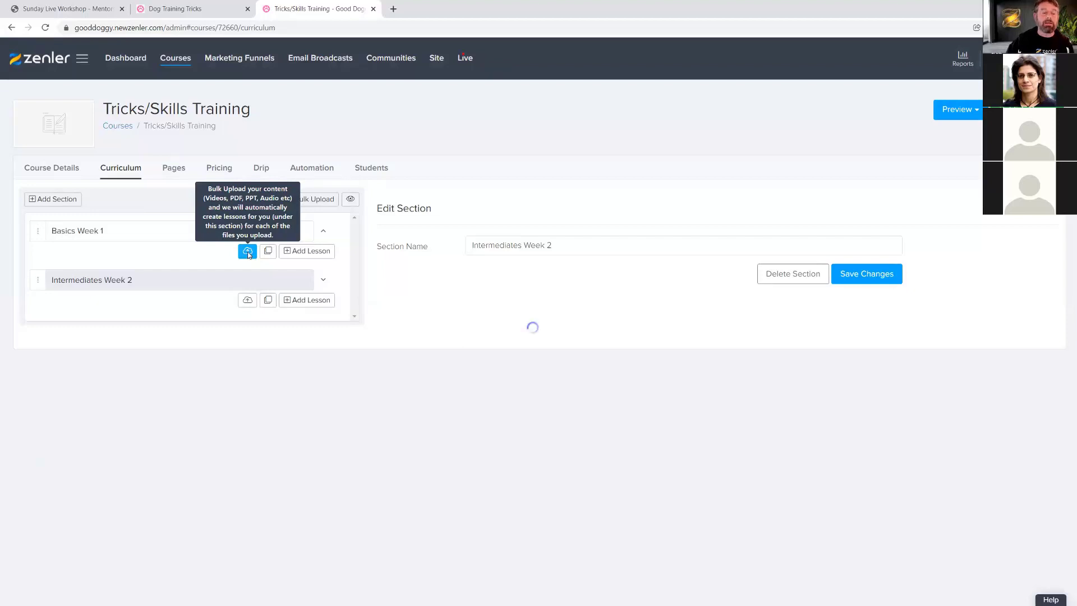
pyautogui.click(558, 310)
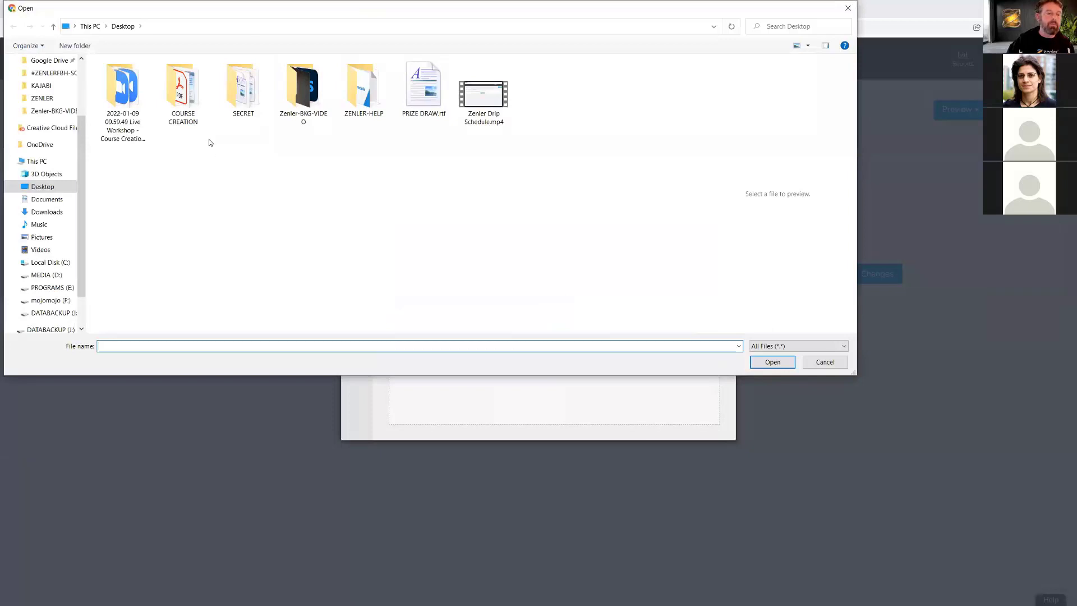
pyautogui.doubleClick(183, 91)
pyautogui.click(245, 99)
pyautogui.keyDown('ctrl'); pyautogui.click(303, 94); pyautogui.keyUp('ctrl')
pyautogui.click(366, 121)
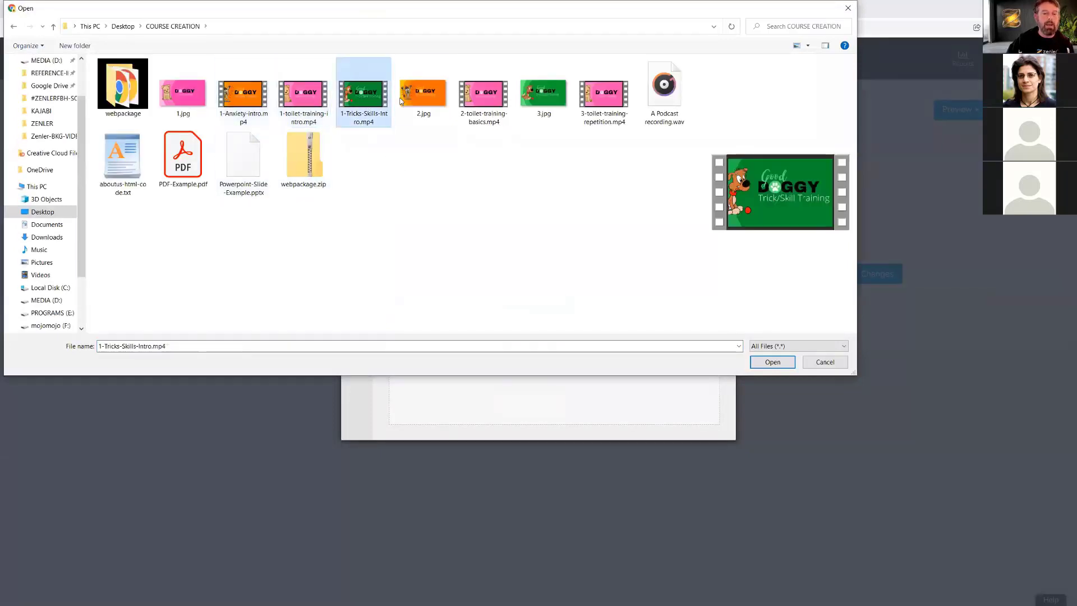
pyautogui.click(423, 98)
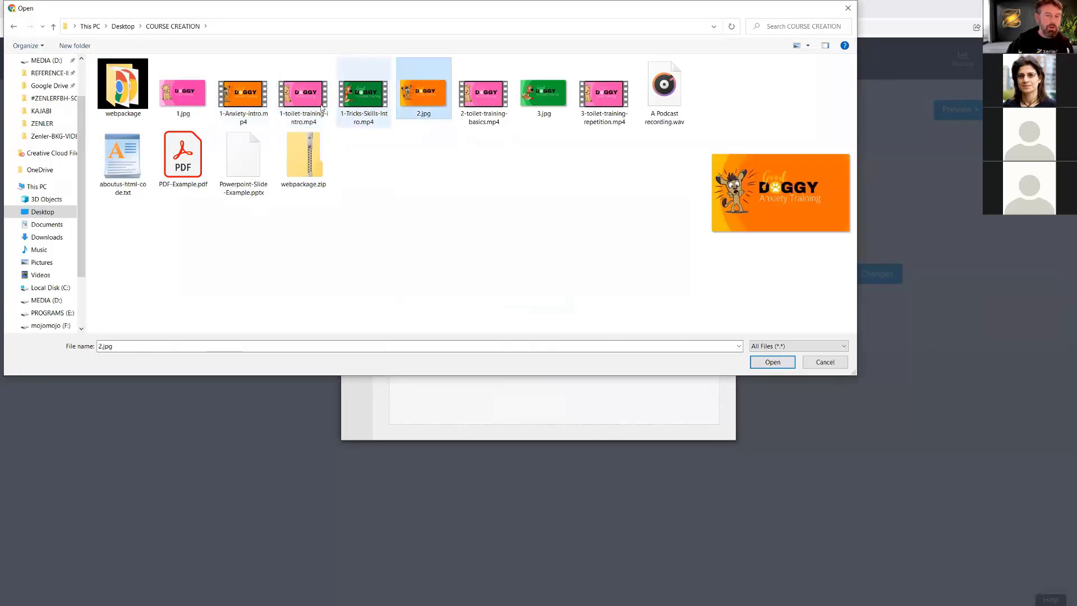
pyautogui.click(301, 101)
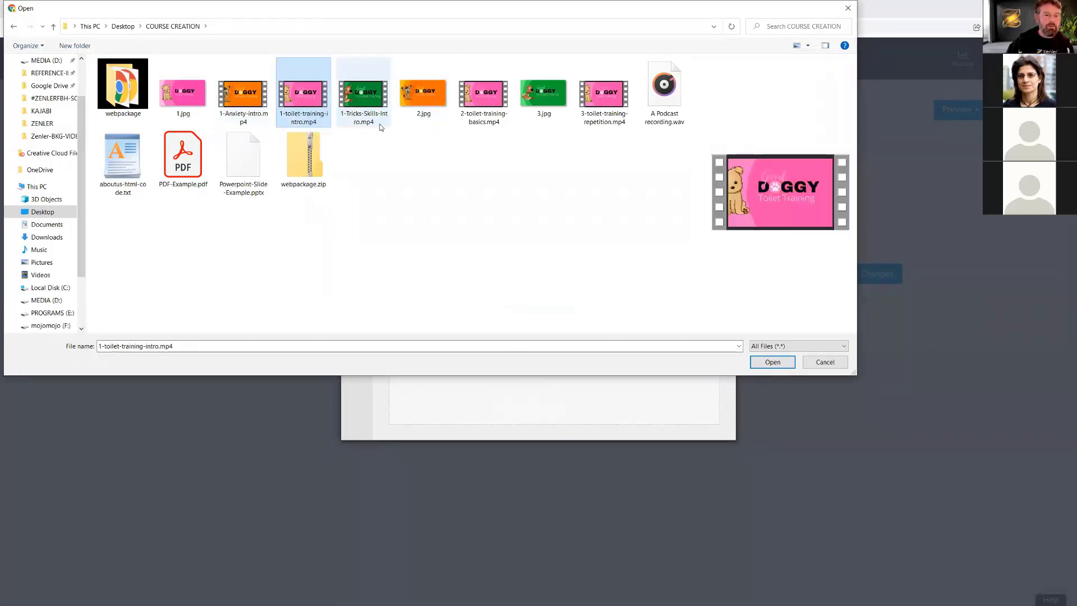
pyautogui.keyDown('ctrl'); pyautogui.click(423, 94); pyautogui.keyUp('ctrl')
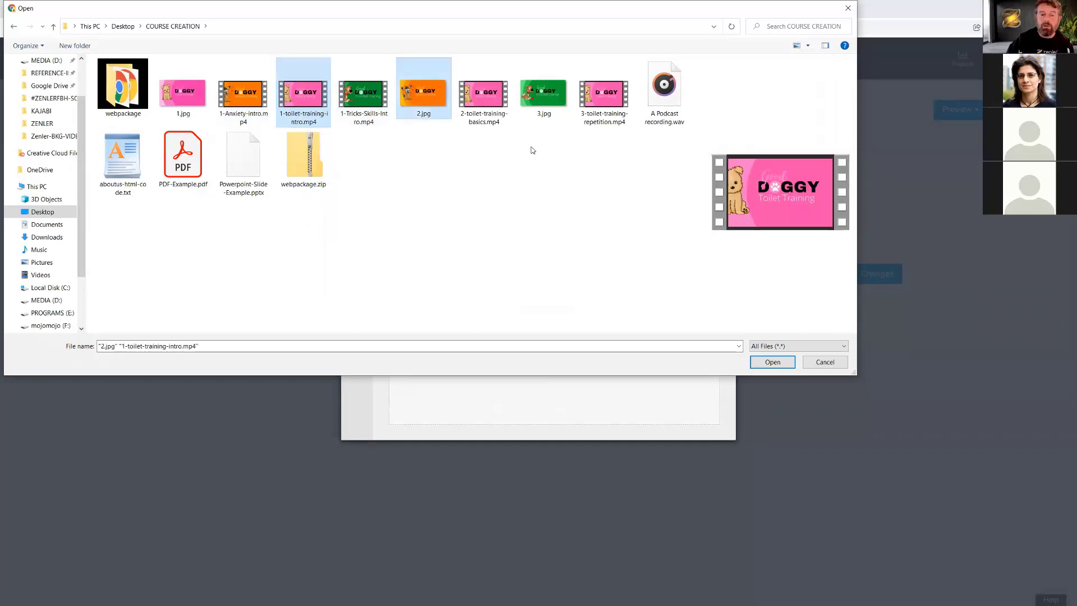
pyautogui.keyDown('ctrl'); pyautogui.click(544, 94); pyautogui.keyUp('ctrl')
pyautogui.keyDown('ctrl'); pyautogui.click(364, 94); pyautogui.keyUp('ctrl')
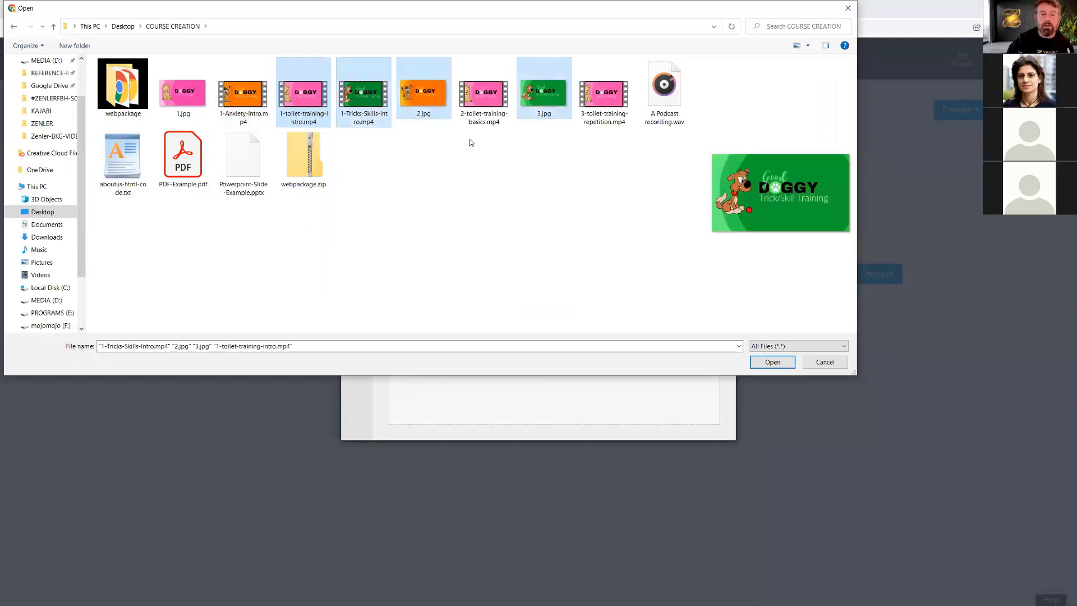
pyautogui.keyDown('ctrl'); pyautogui.click(483, 95); pyautogui.keyUp('ctrl')
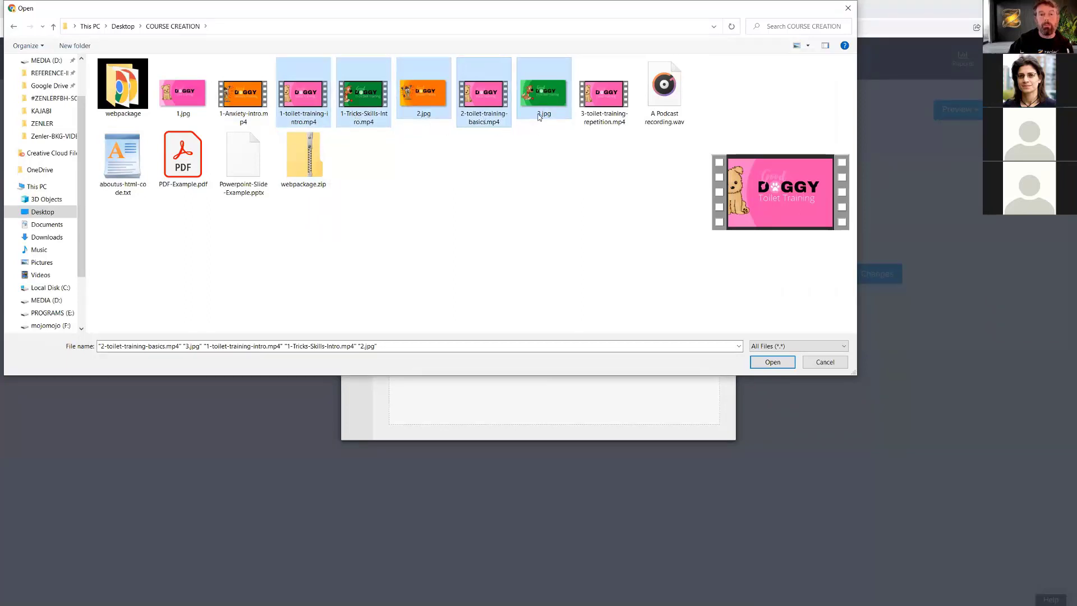
pyautogui.click(539, 177)
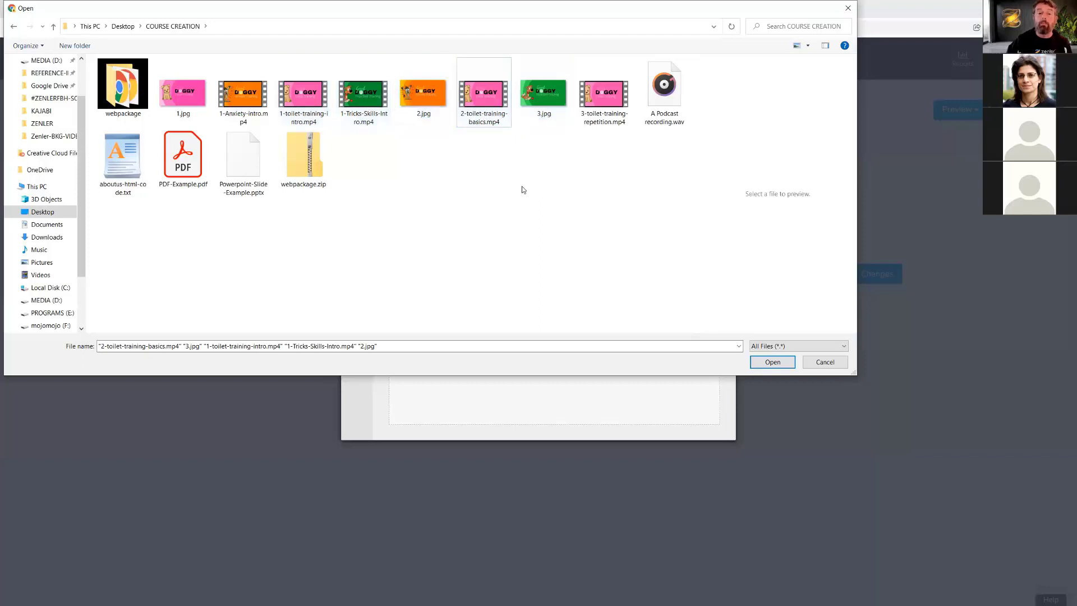
pyautogui.click(824, 362)
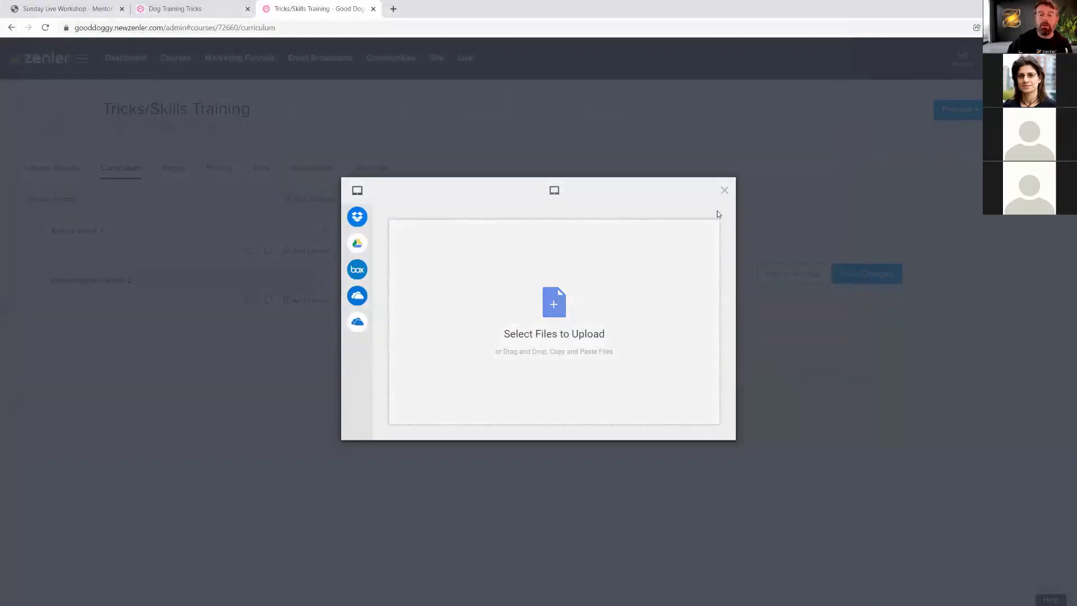
pyautogui.click(721, 189)
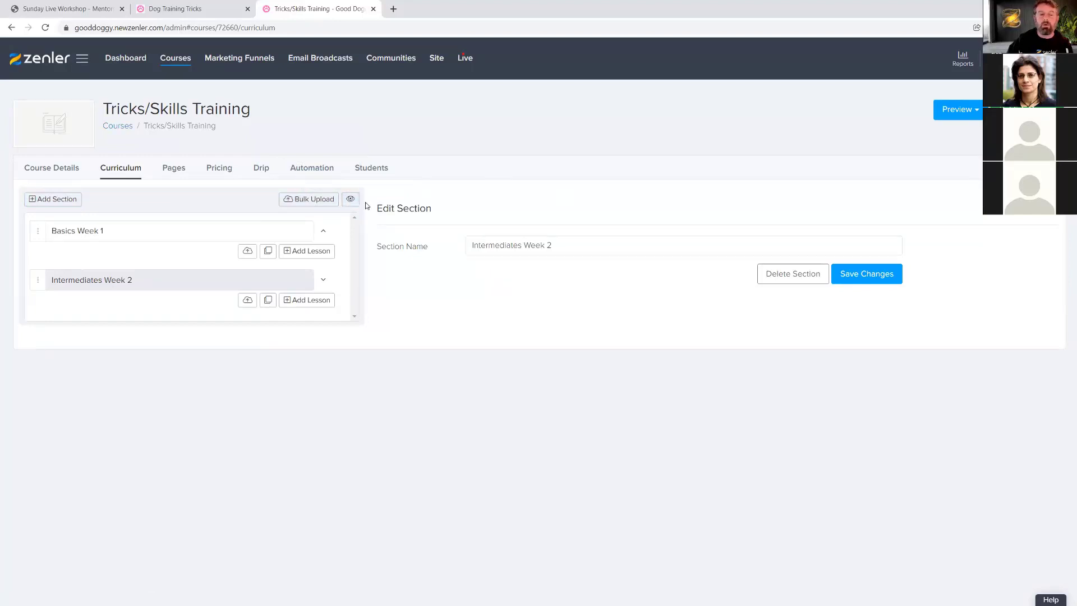
pyautogui.click(977, 110)
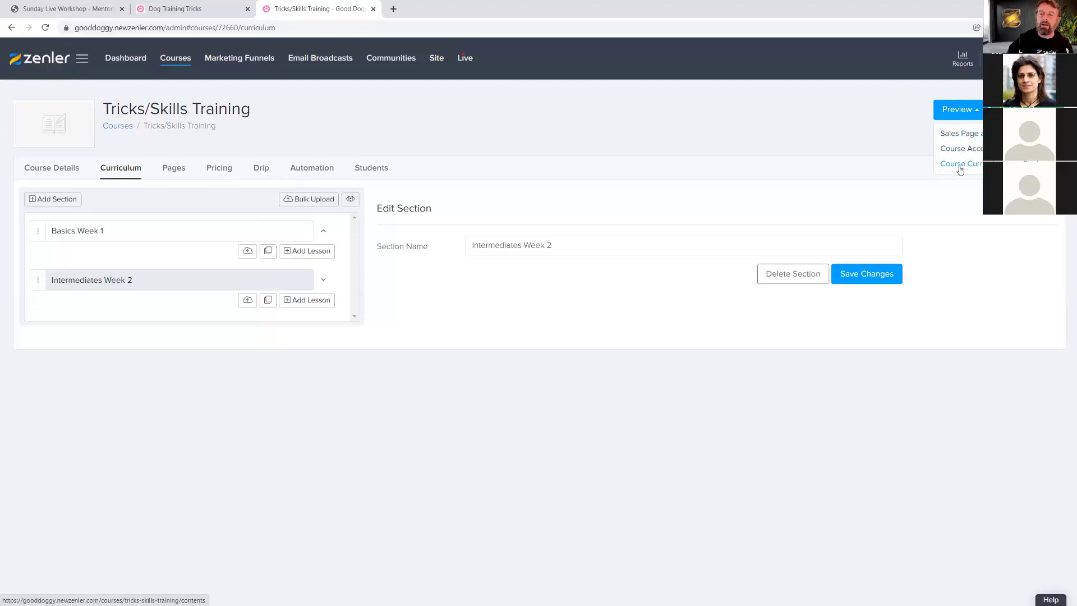
pyautogui.click(971, 111)
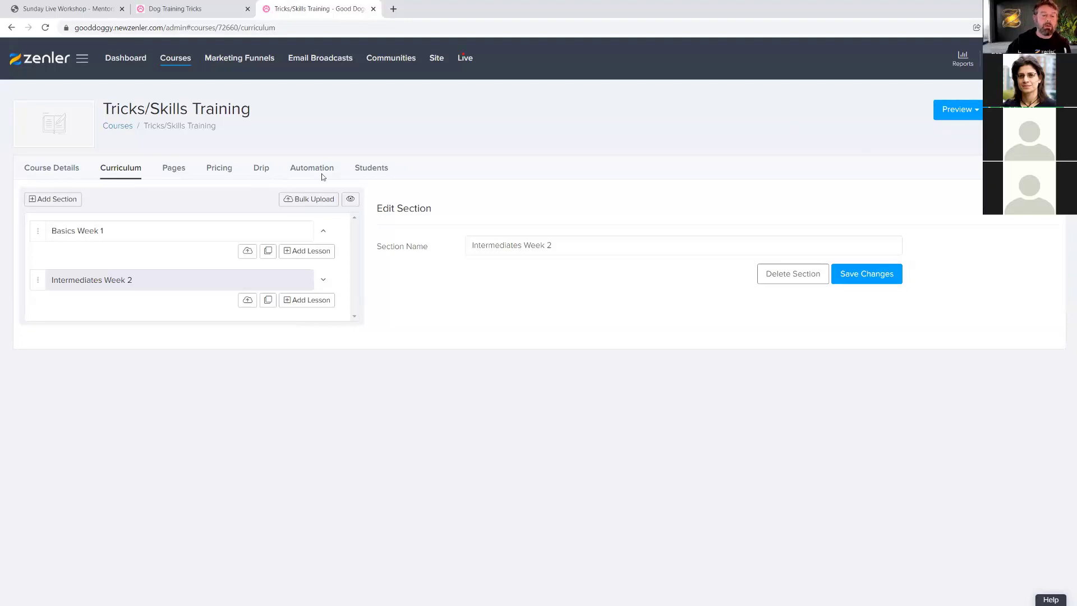
# - Add a lesson named "Introduction" to the Basics Week 1 section and save the change
pyautogui.click(309, 254)
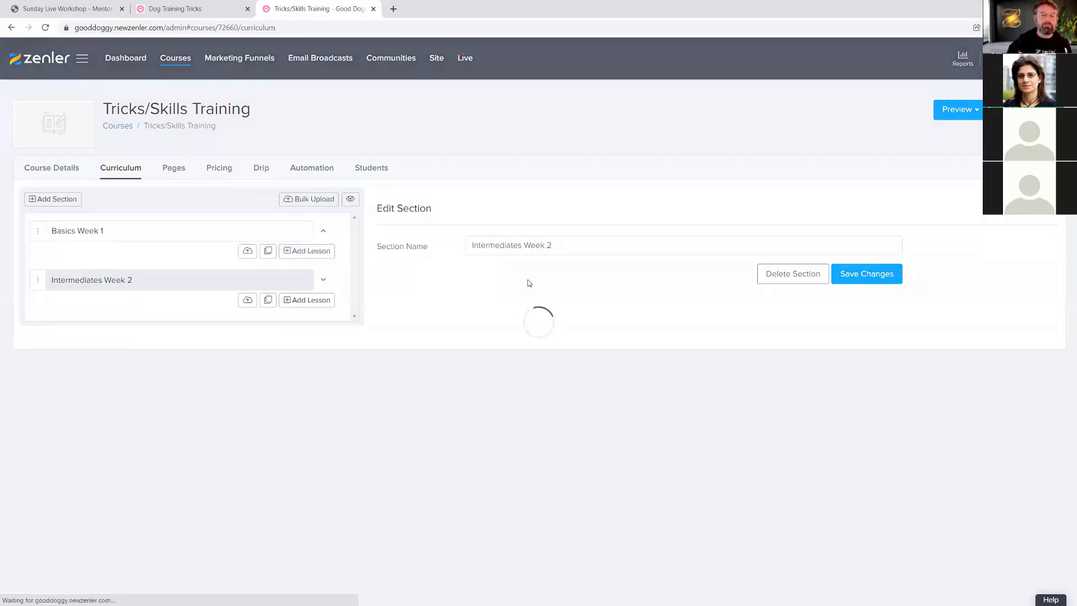
pyautogui.moveTo(569, 237); pyautogui.dragTo(464, 236)
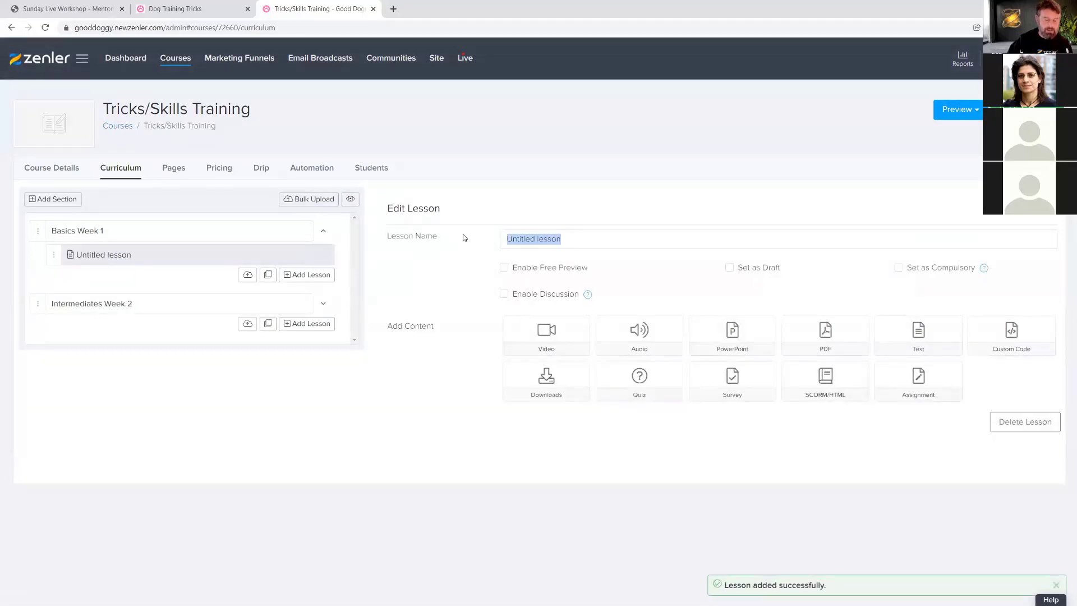
pyautogui.write('Introdu')
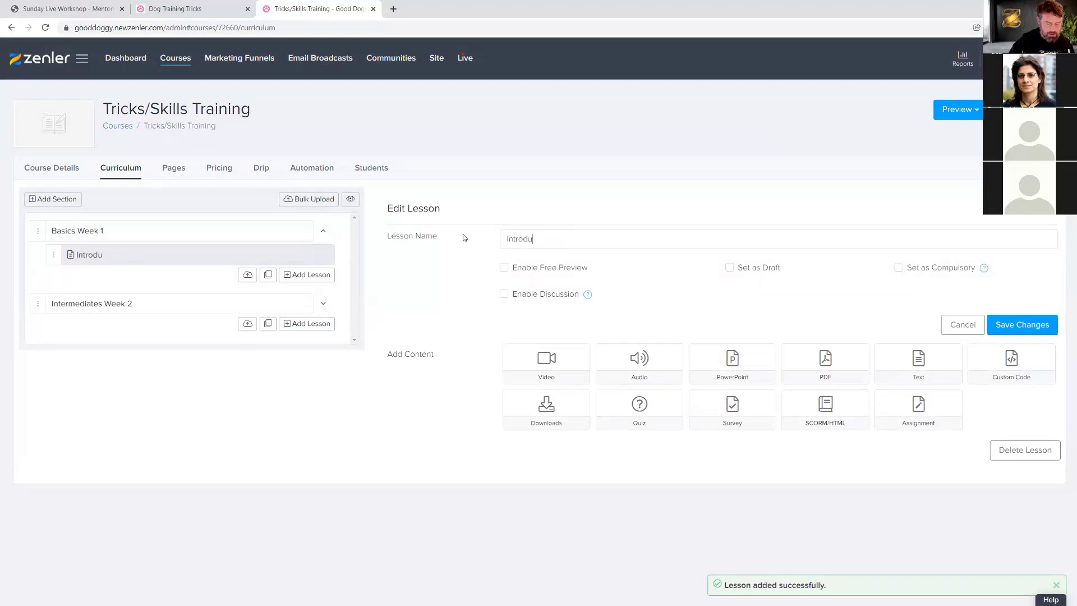
pyautogui.write('ction')
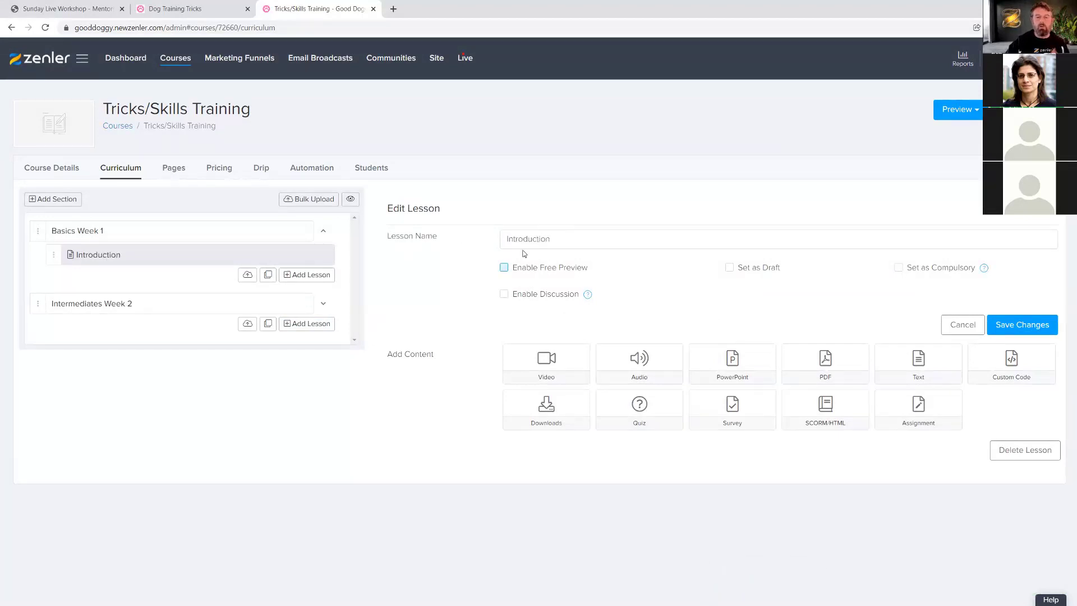
pyautogui.moveTo(562, 240); pyautogui.dragTo(479, 243)
pyautogui.click(815, 317)
pyautogui.click(1020, 327)
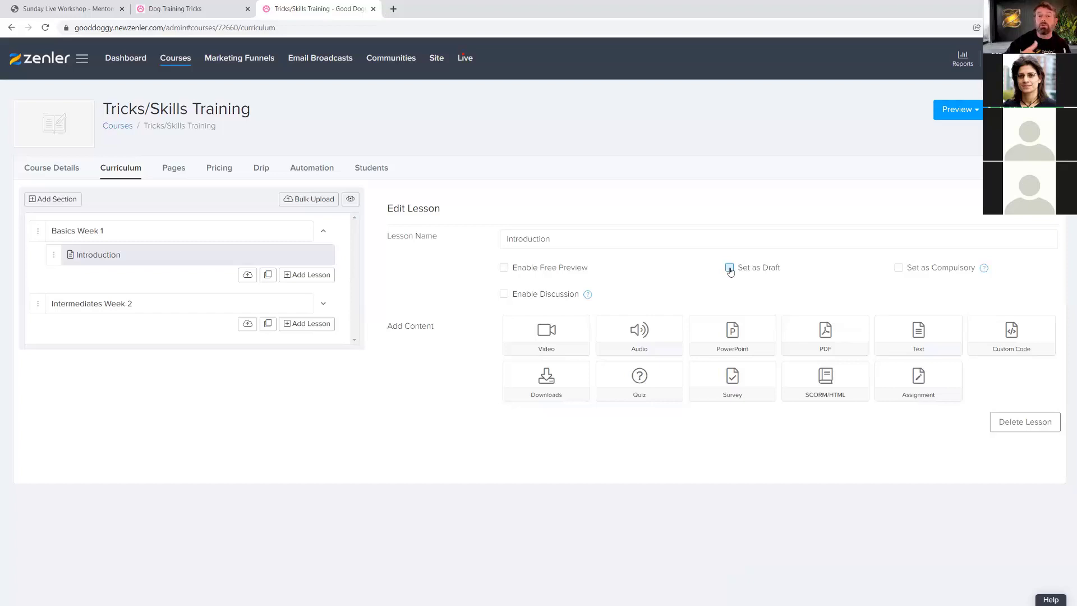
# - Set the Introduction lesson as a draft and clear that setting again
pyautogui.click(729, 268)
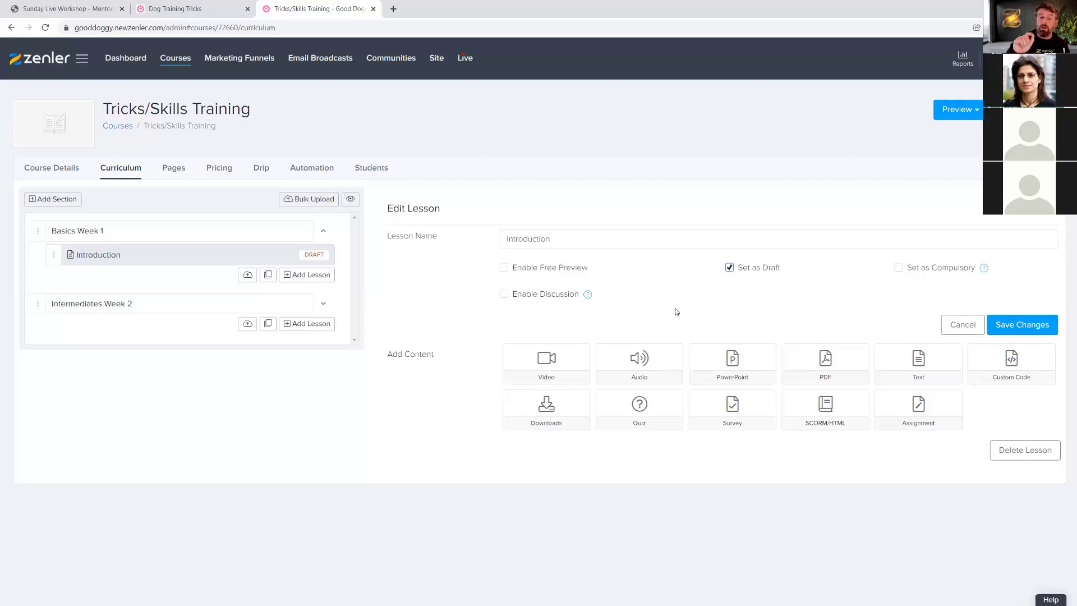
pyautogui.click(729, 268)
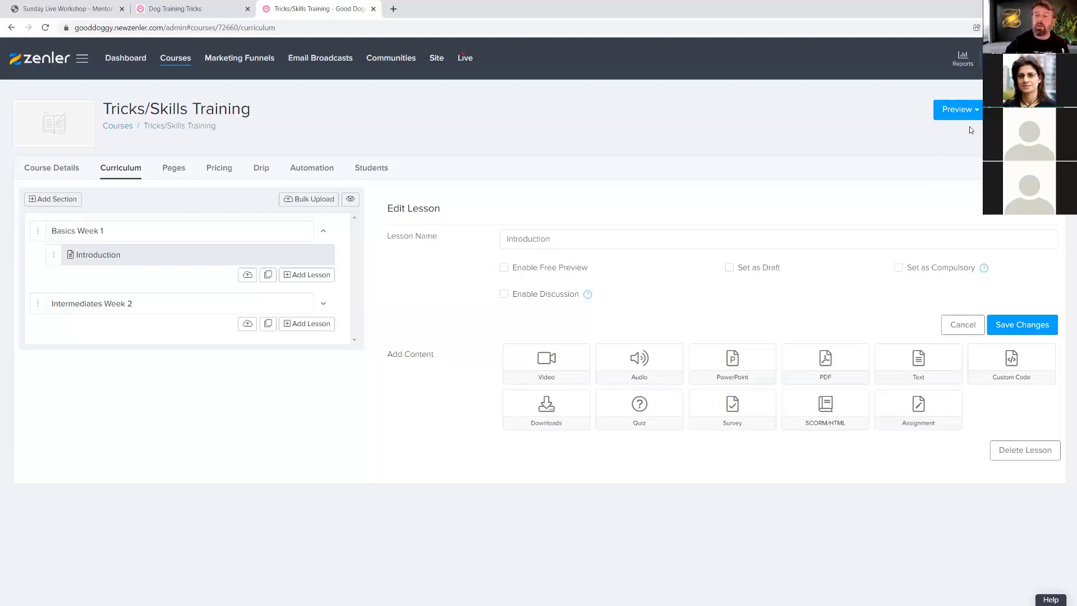
# - Preview the course's student view with its curriculum and return to the curriculum editor
pyautogui.click(962, 110)
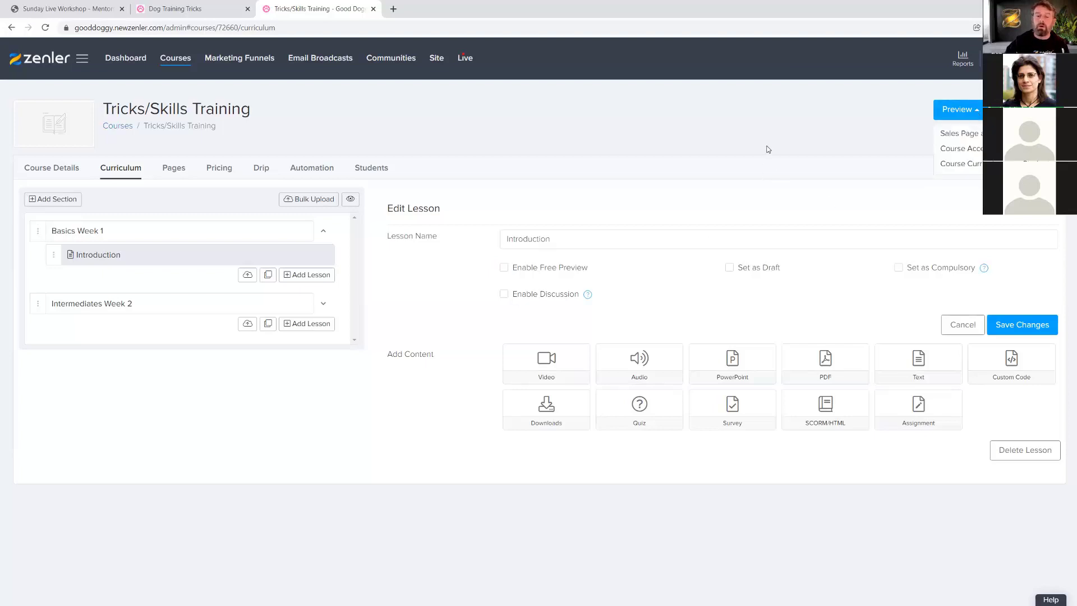
pyautogui.moveTo(967, 120)
pyautogui.click(946, 149)
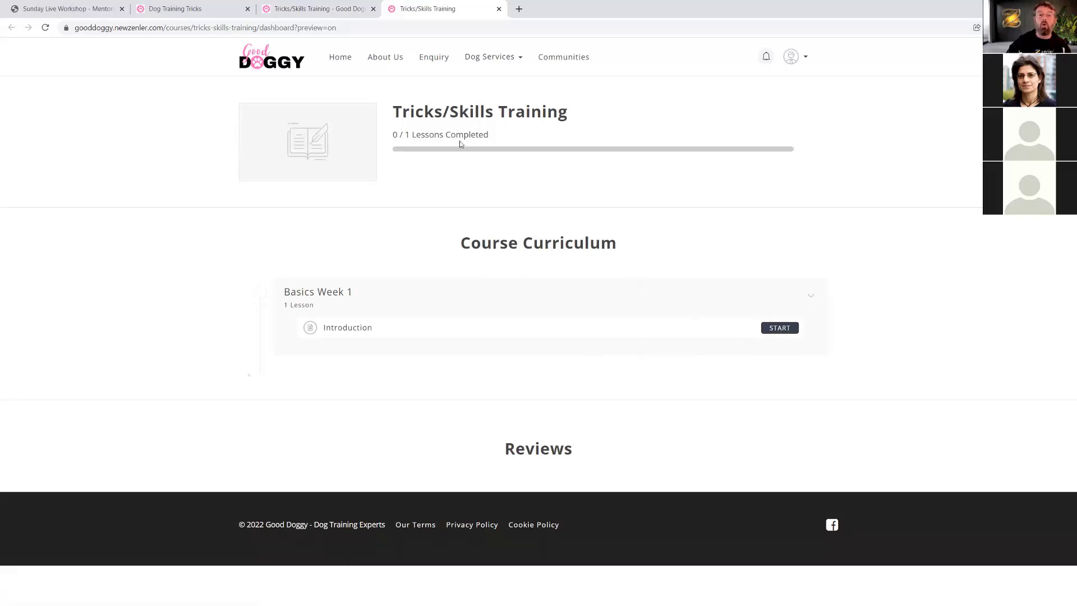
pyautogui.click(336, 10)
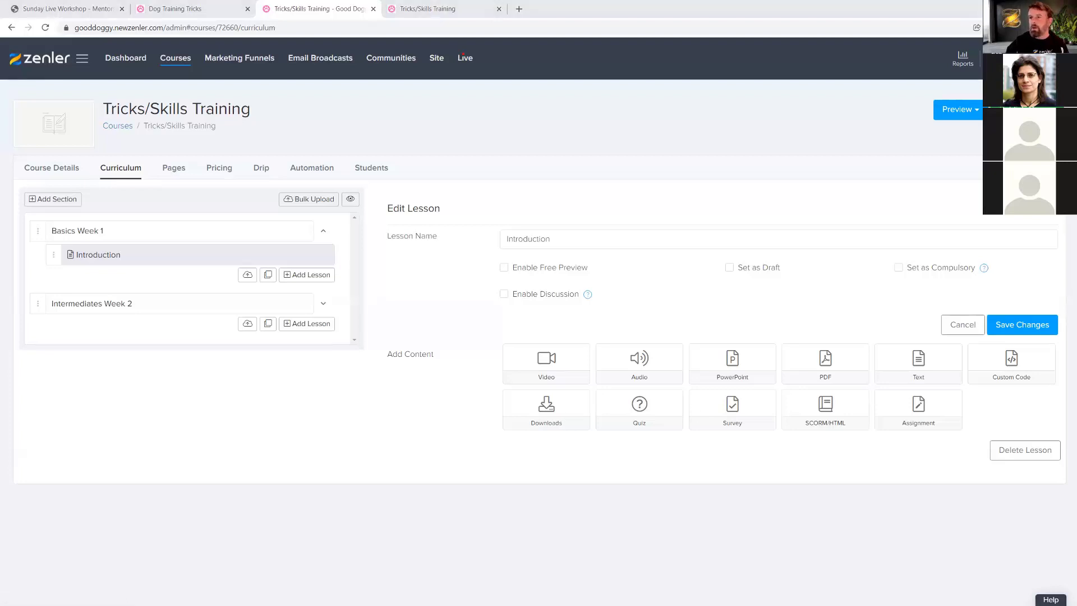
# - Switch to the COURSE CREATION folder window, play 1-Tricks-Skills-Intro.mp4 and close the player
pyautogui.hotkey('alt', 'Tab')
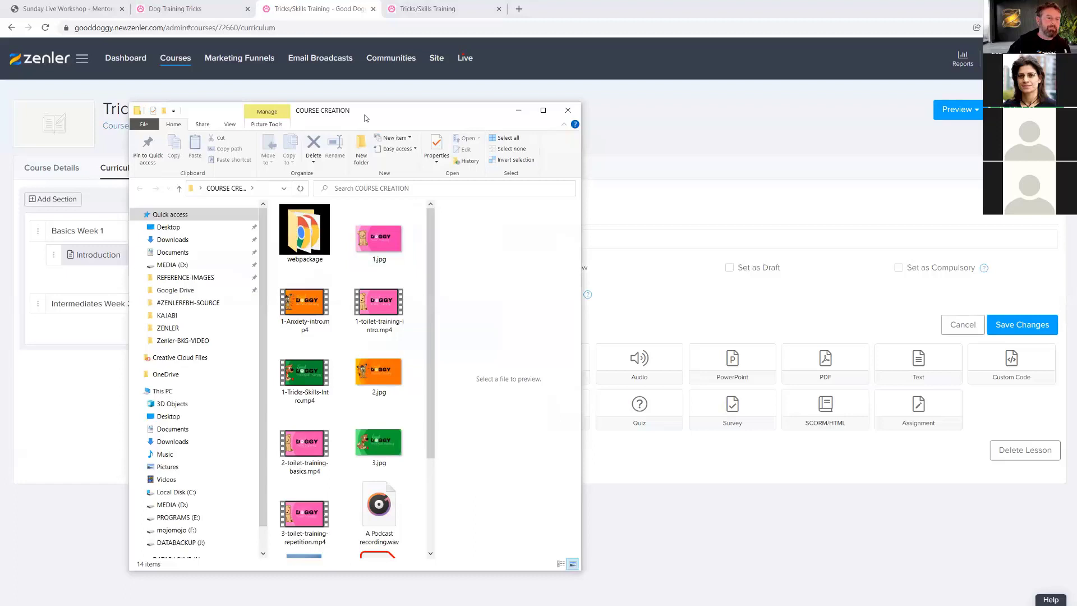
pyautogui.moveTo(364, 117); pyautogui.dragTo(258, 102)
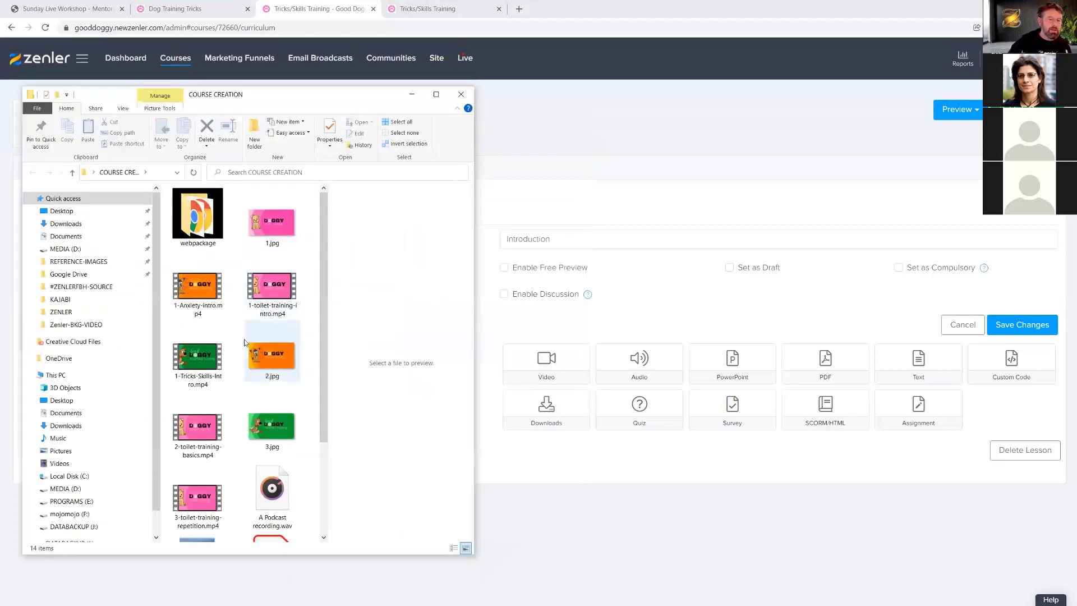
pyautogui.click(176, 372)
pyautogui.doubleClick(200, 356)
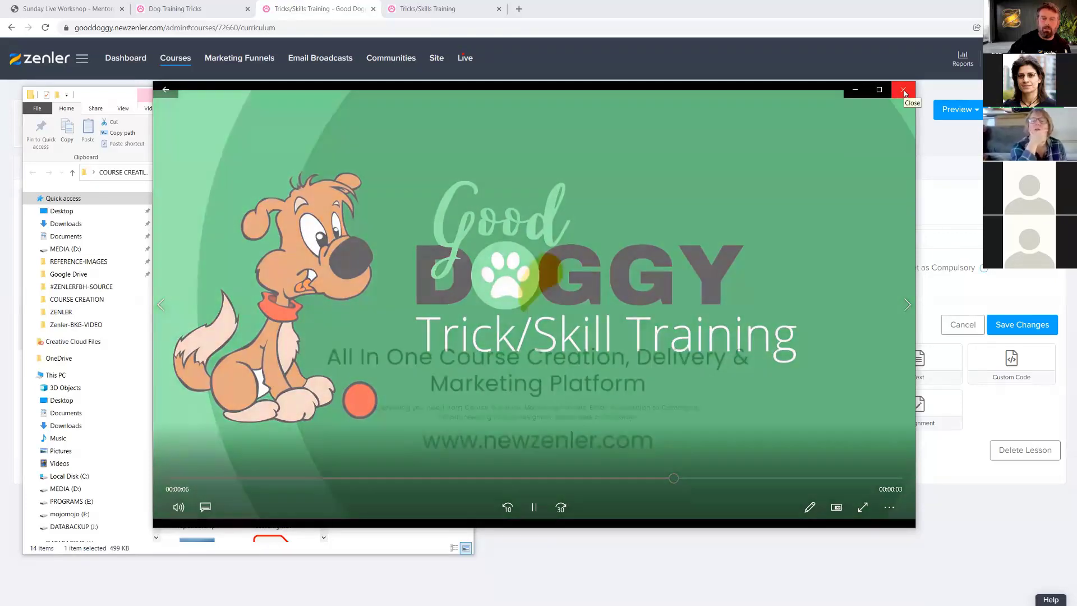
pyautogui.click(903, 90)
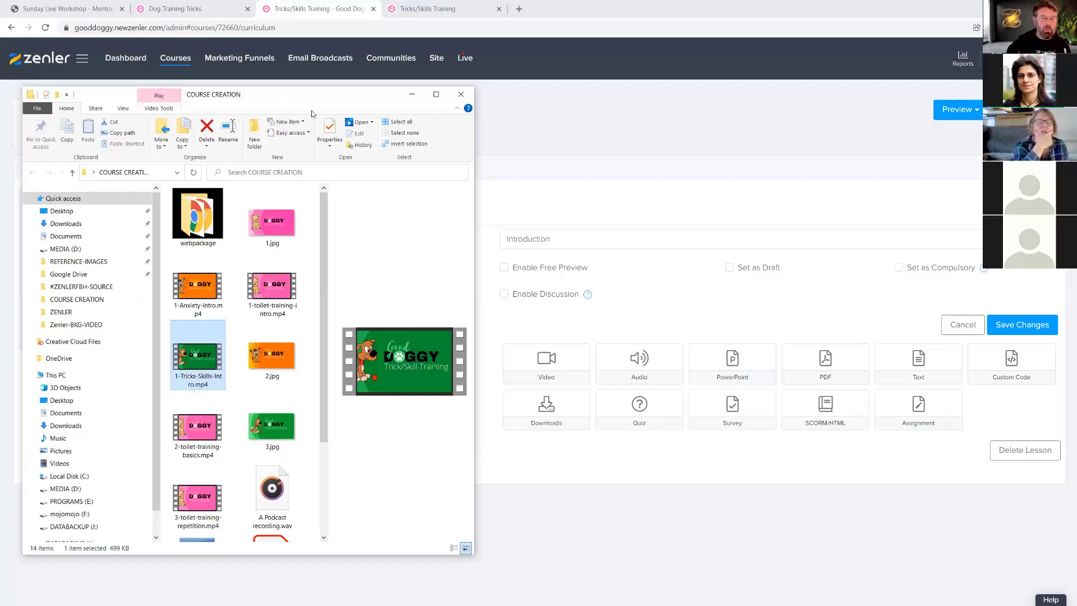
# - Open the Introduction lesson's video options and review the file upload, embed code and video library sources
pyautogui.click(799, 249)
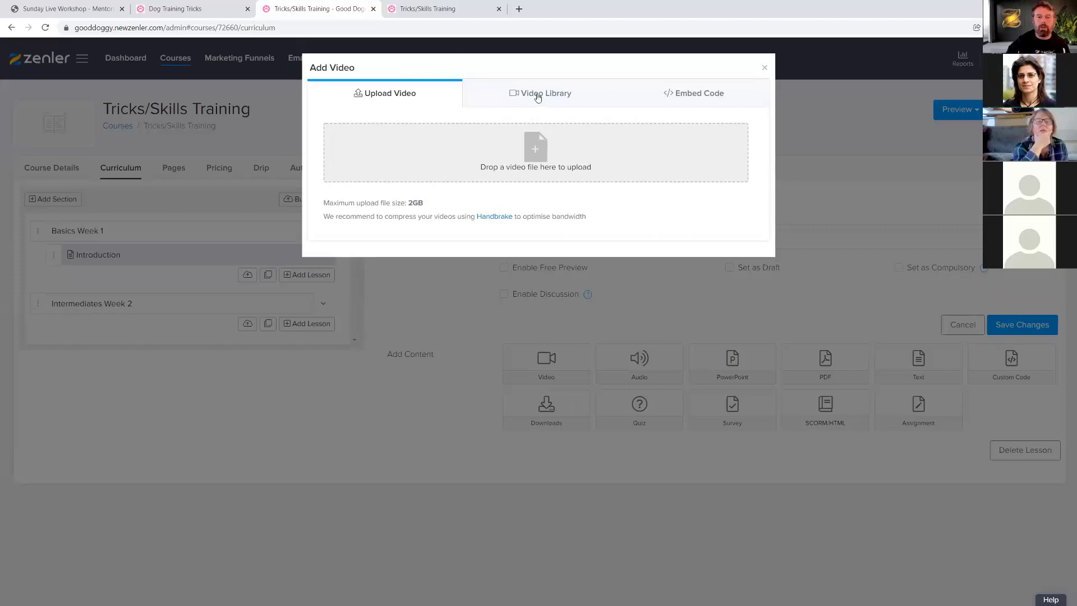
pyautogui.click(537, 152)
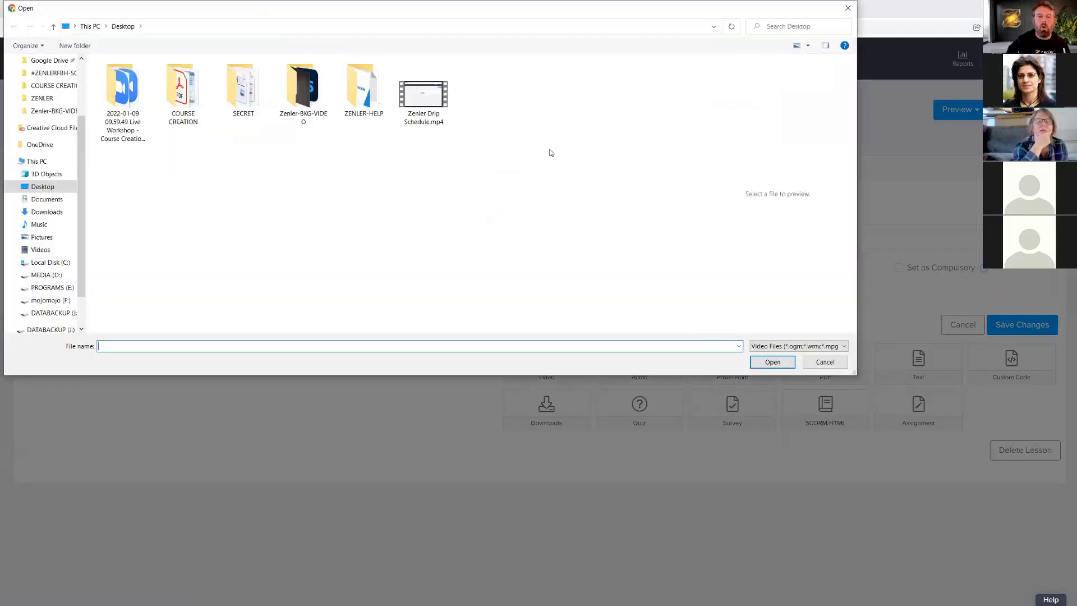
pyautogui.click(825, 362)
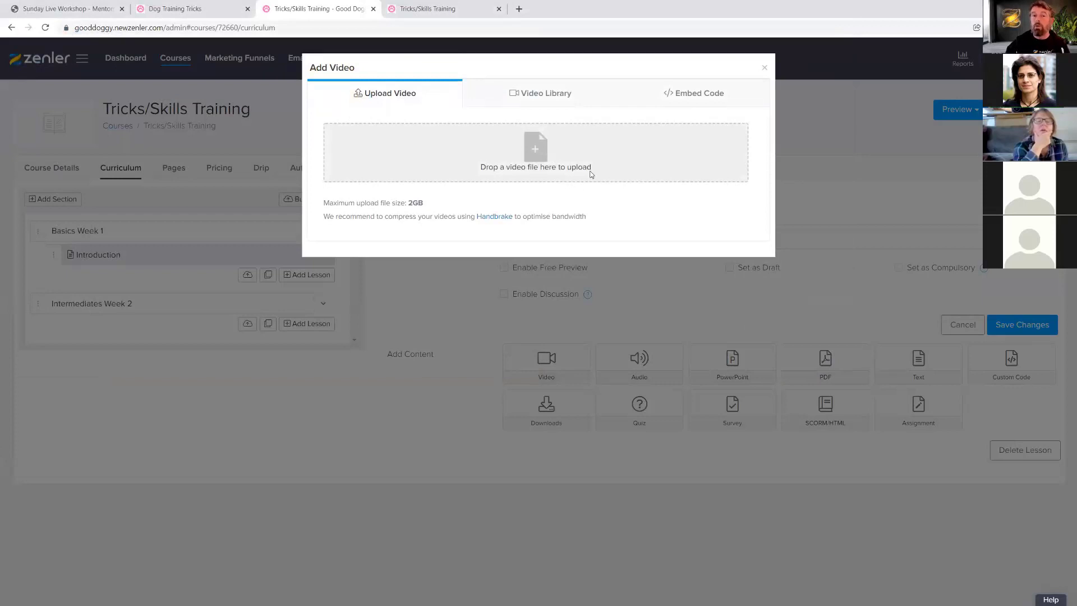
pyautogui.click(682, 94)
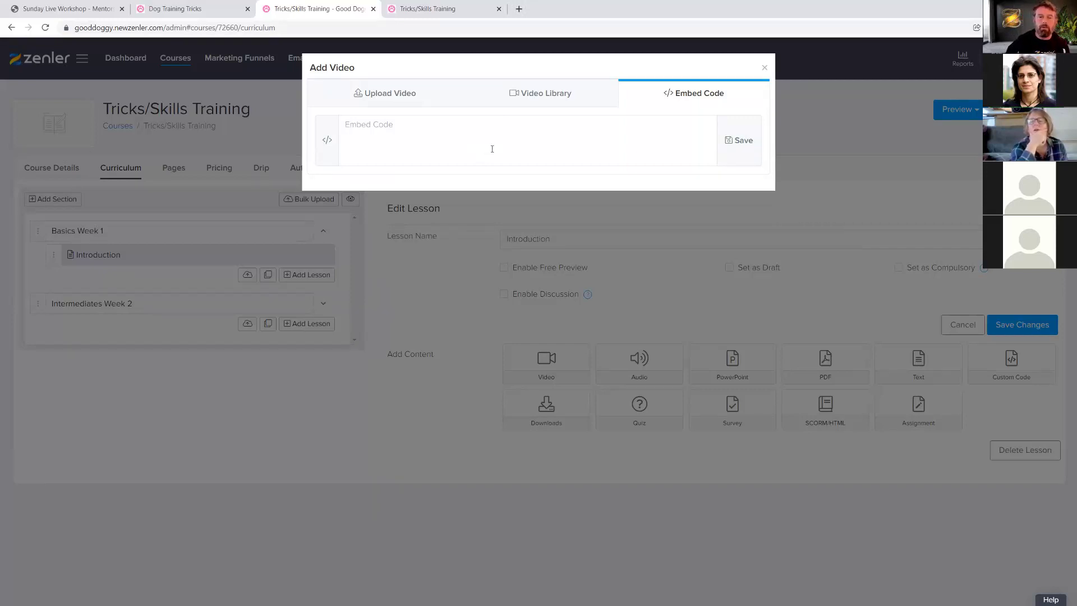
pyautogui.click(537, 100)
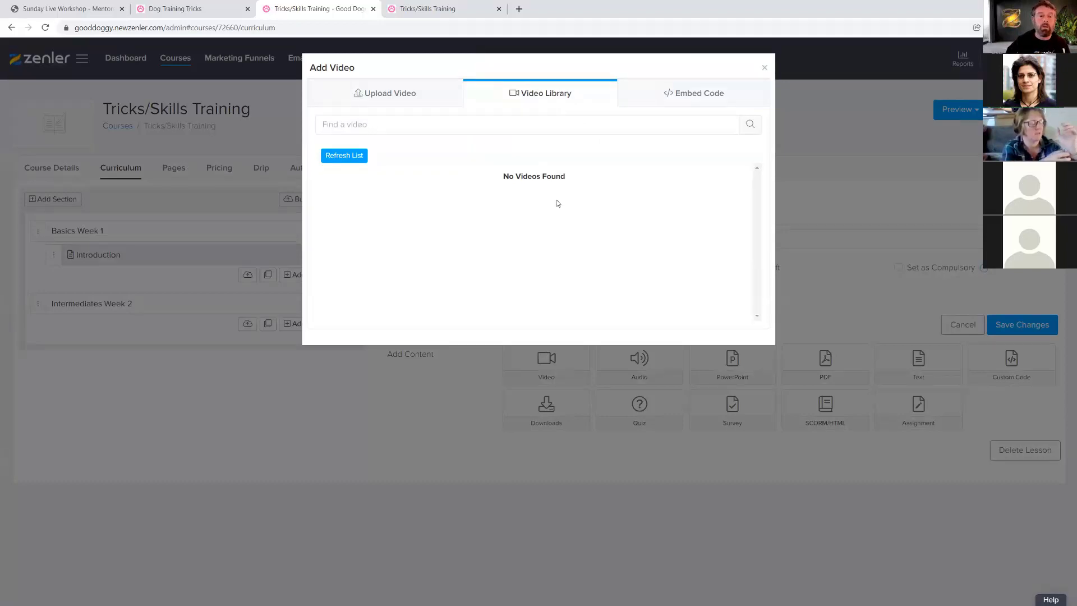
# - Upload 1-Tricks-Skills-Intro.mp4 from the COURSE CREATION folder window as the Introduction lesson's video
pyautogui.click(387, 93)
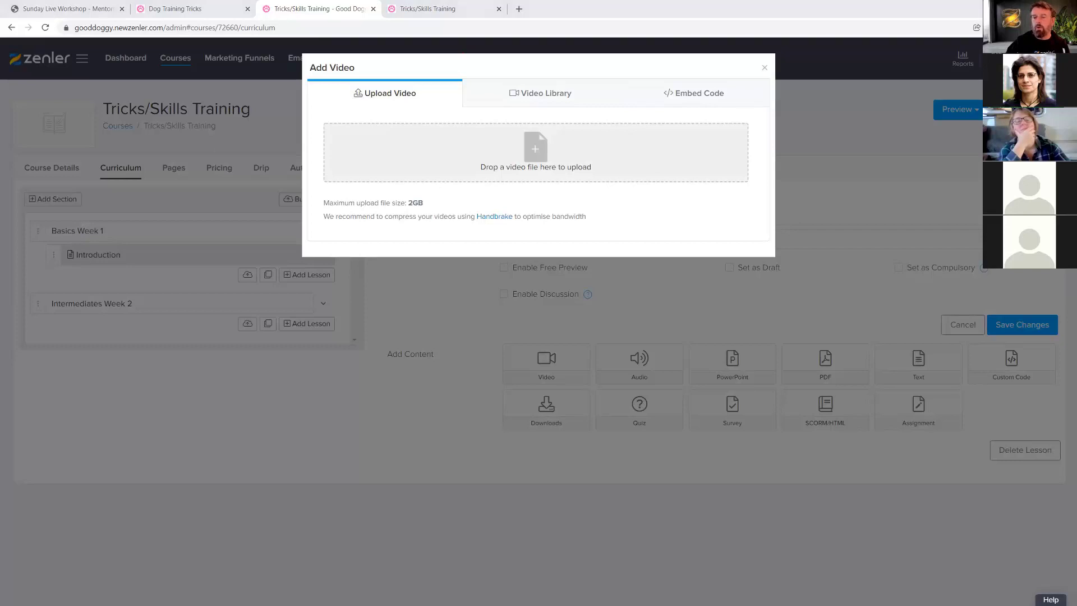
pyautogui.hotkey('alt', 'Tab')
pyautogui.moveTo(769, 361); pyautogui.dragTo(529, 163)
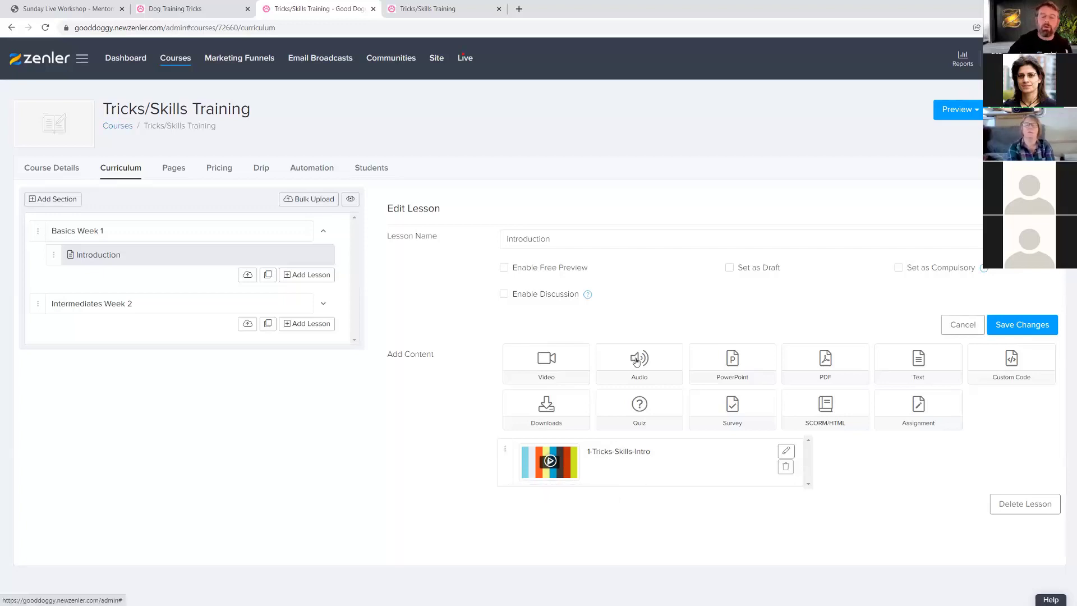
# - Rename the Introduction lesson as "Video Intro" and save the change
pyautogui.click(572, 235)
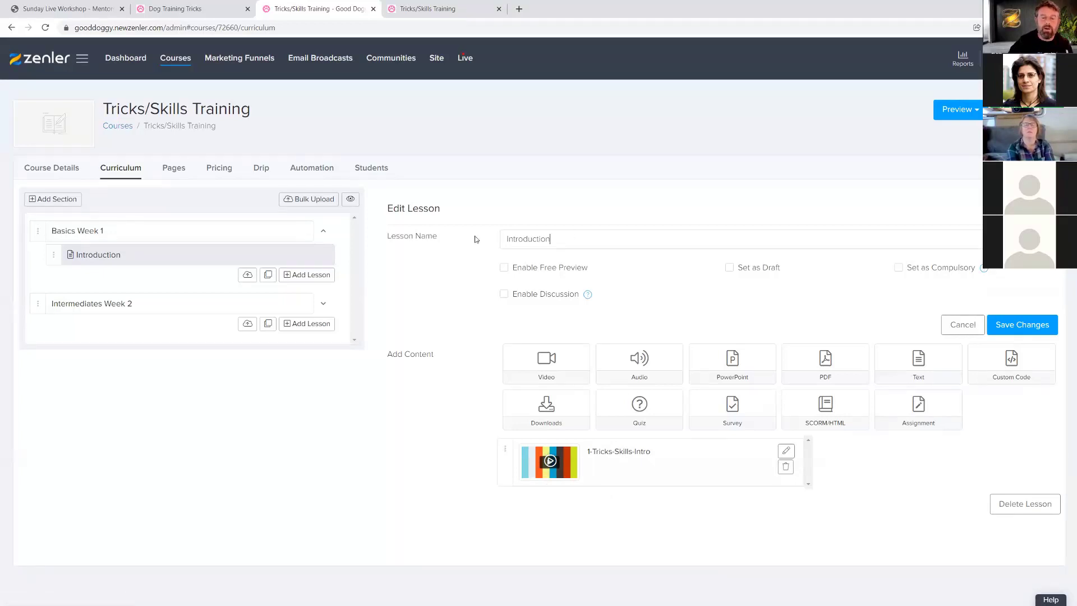
pyautogui.hotkey('ctrl', 'a')
pyautogui.write('Vid')
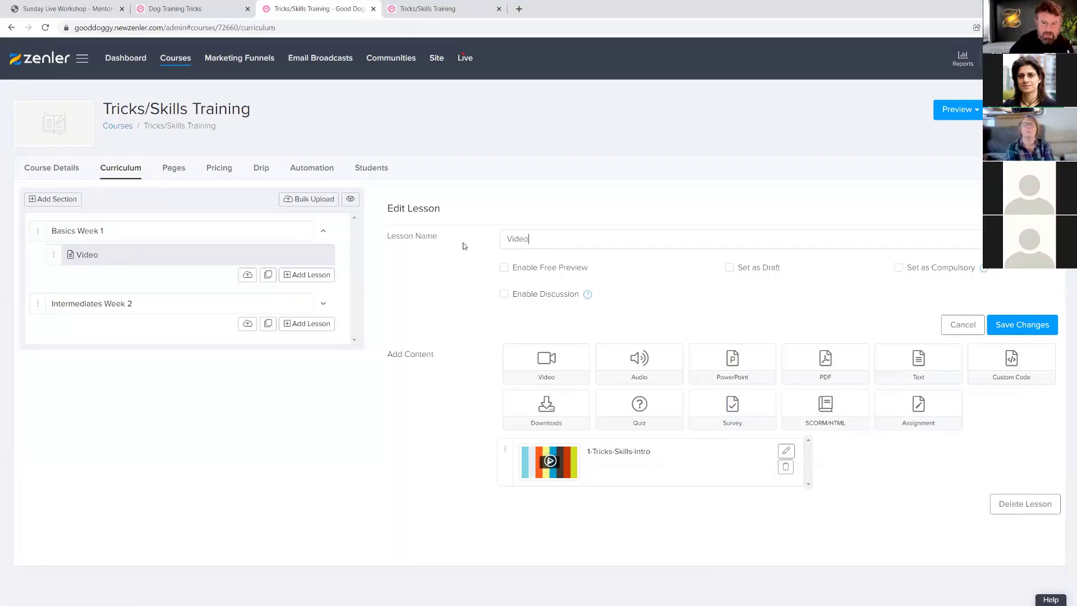
pyautogui.write('eo Intro')
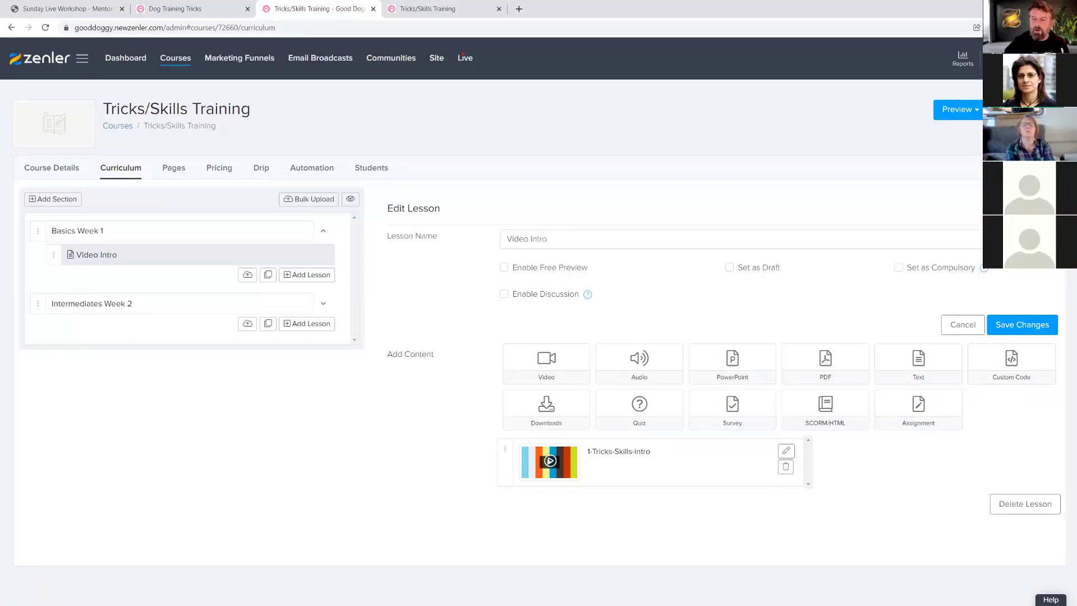
pyautogui.click(998, 330)
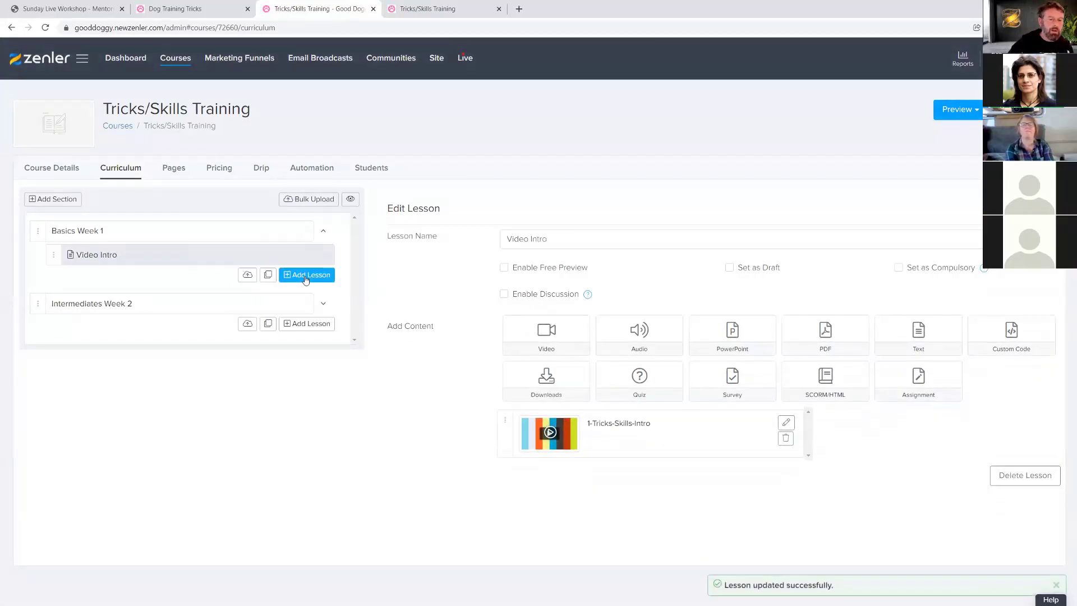
# - Add a lesson named "Audio track" to the Basics Week 1 section and save it
pyautogui.click(306, 275)
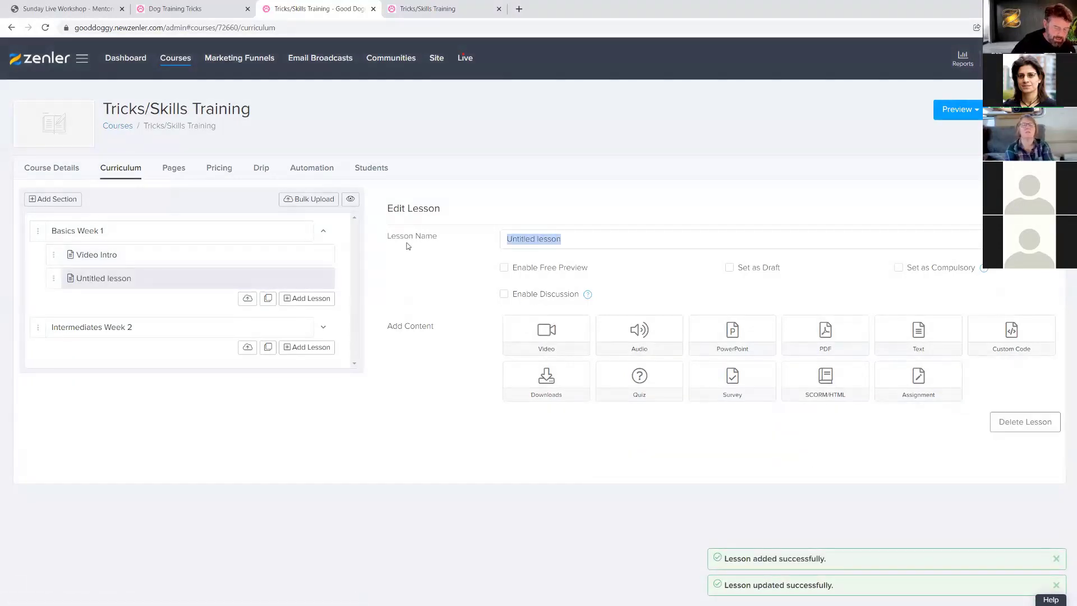
pyautogui.write('Audio track')
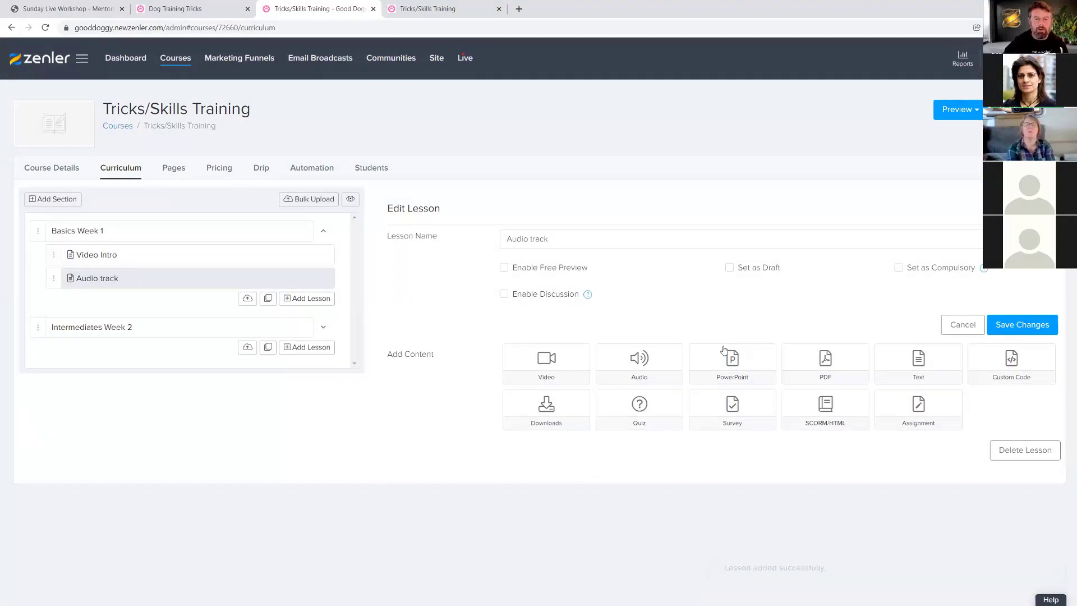
pyautogui.click(1030, 324)
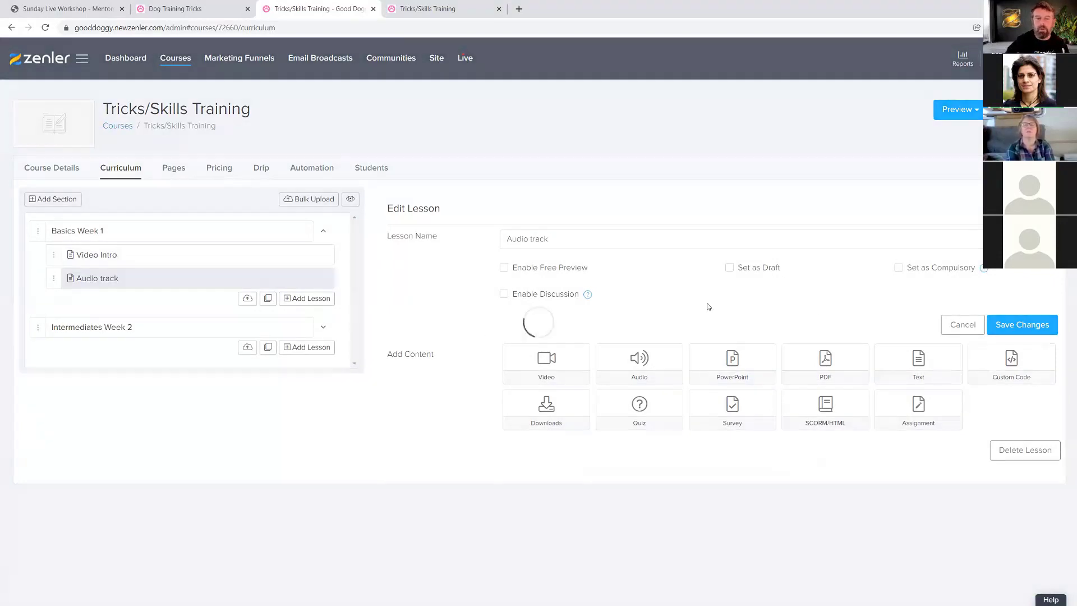
# - Upload "A Podcast recording.wav" from the COURSE CREATION folder as audio content of the Audio track lesson
pyautogui.click(662, 328)
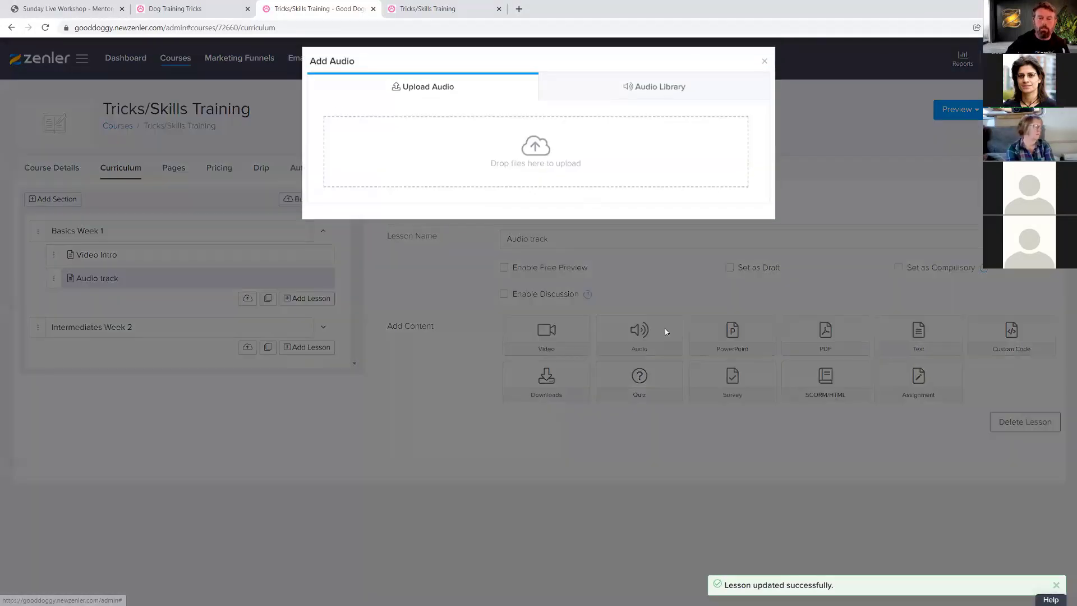
pyautogui.click(539, 160)
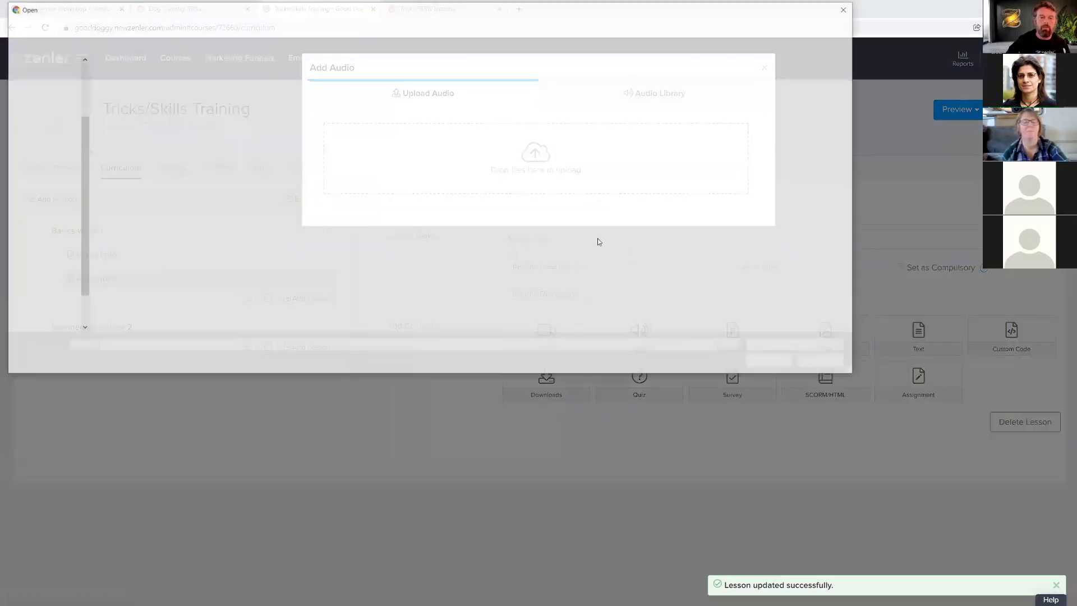
pyautogui.doubleClick(182, 91)
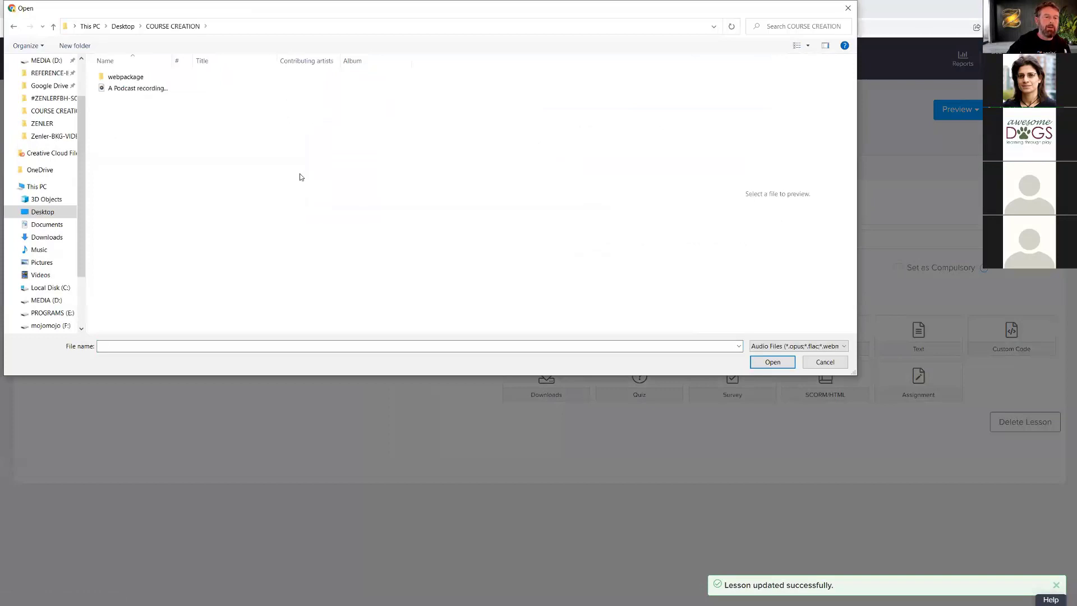
pyautogui.click(141, 89)
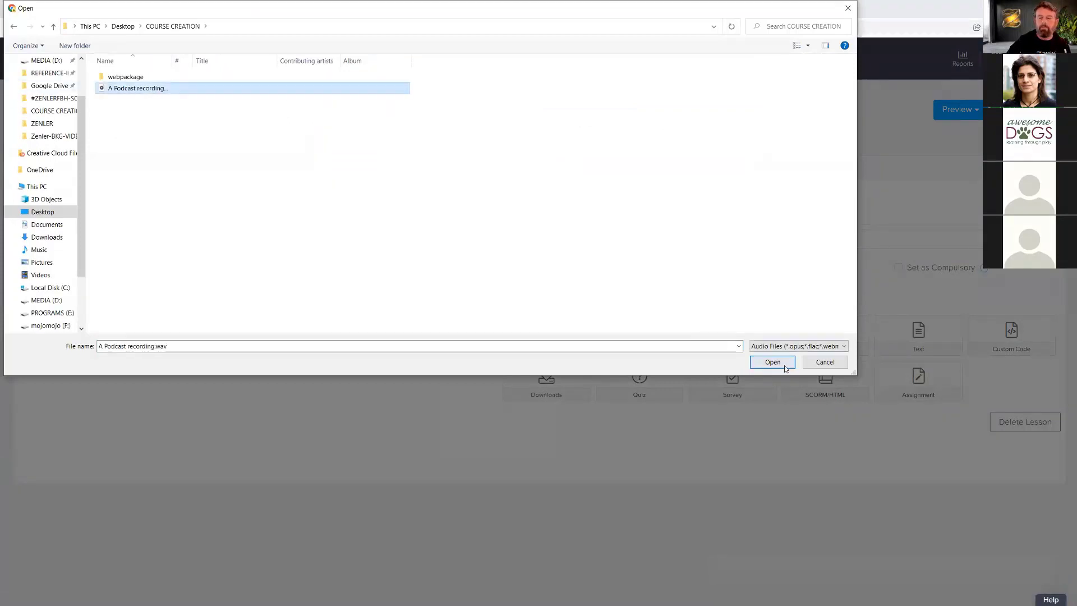
pyautogui.click(784, 362)
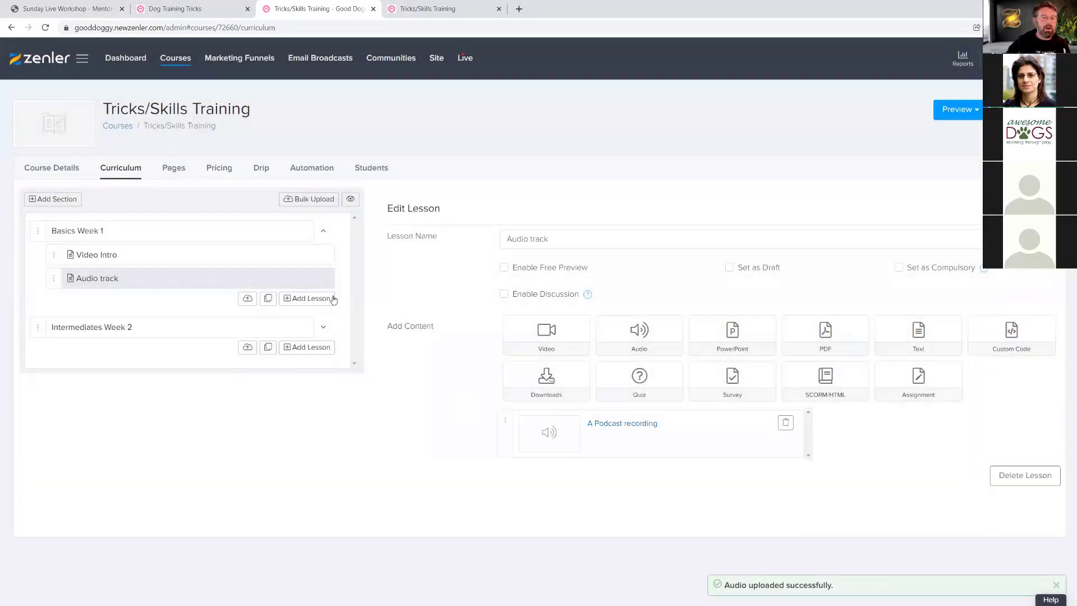
# - Add a third lesson to the Basics Week 1 section and name it "Powerpoint"
pyautogui.click(307, 298)
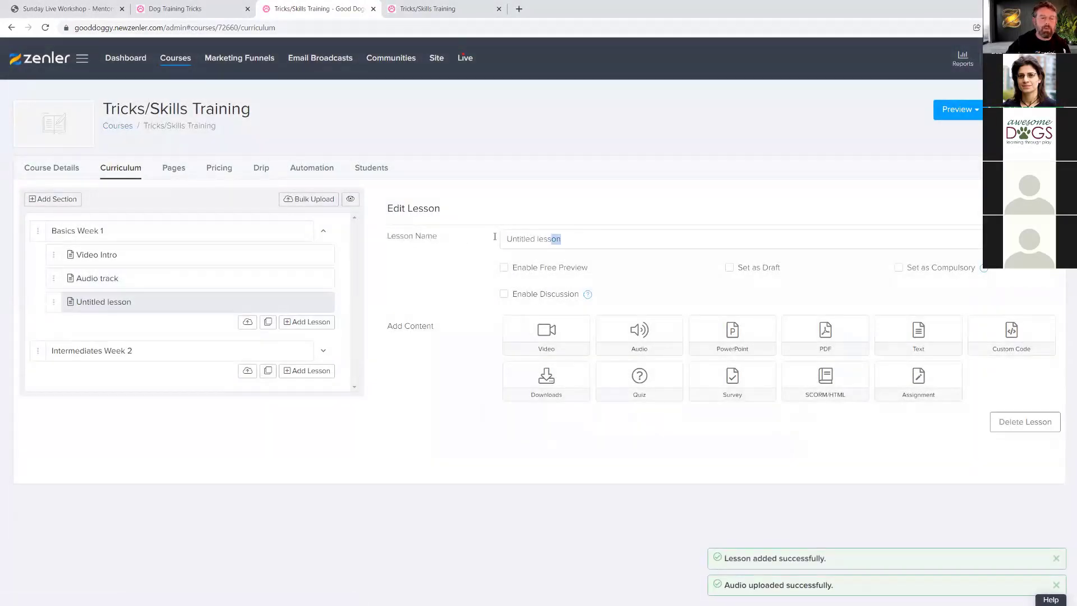
pyautogui.write('P')
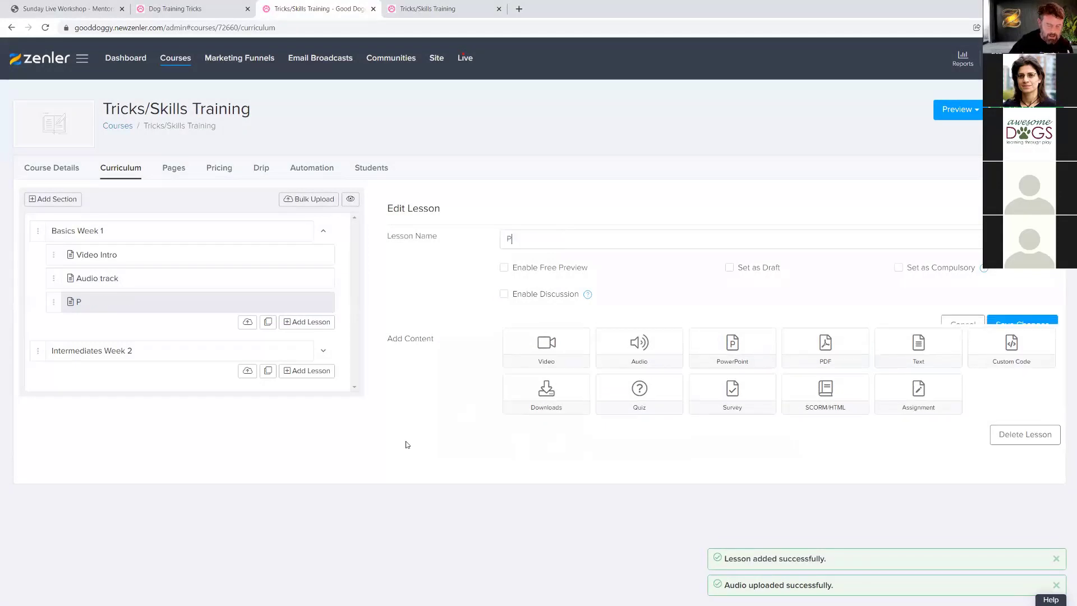
pyautogui.write('owerpo')
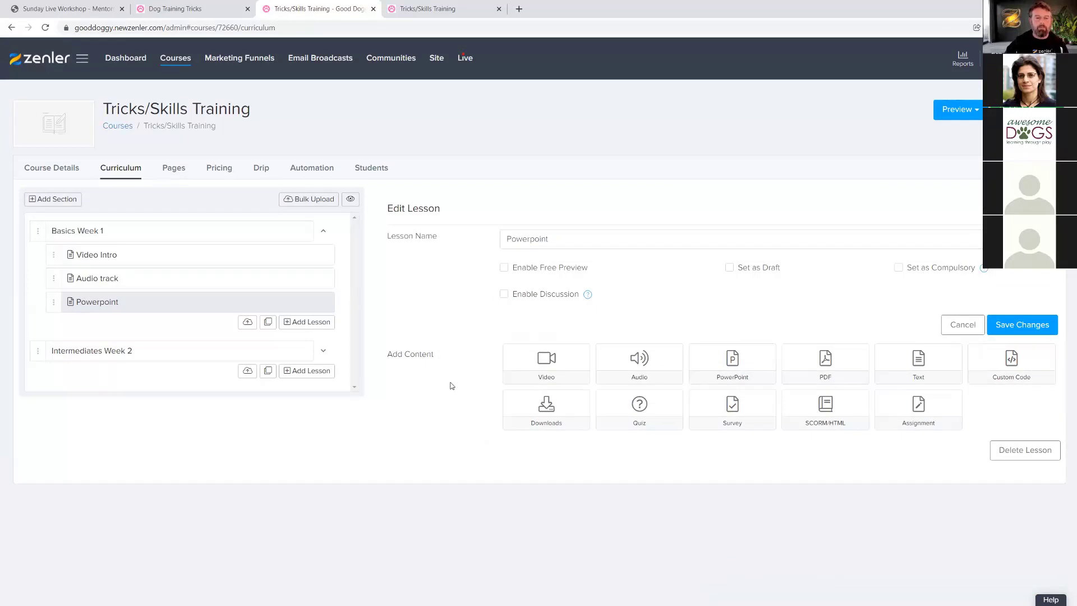
# - Upload Powerpoint-Slide-Example.pptx as PowerPoint content of the Powerpoint lesson
pyautogui.click(735, 362)
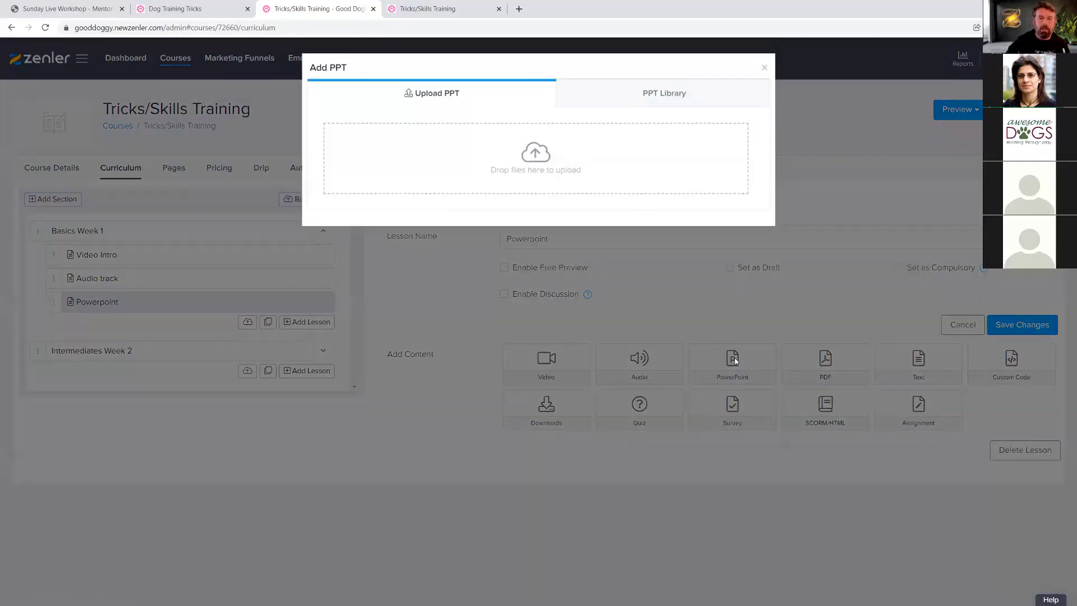
pyautogui.click(547, 159)
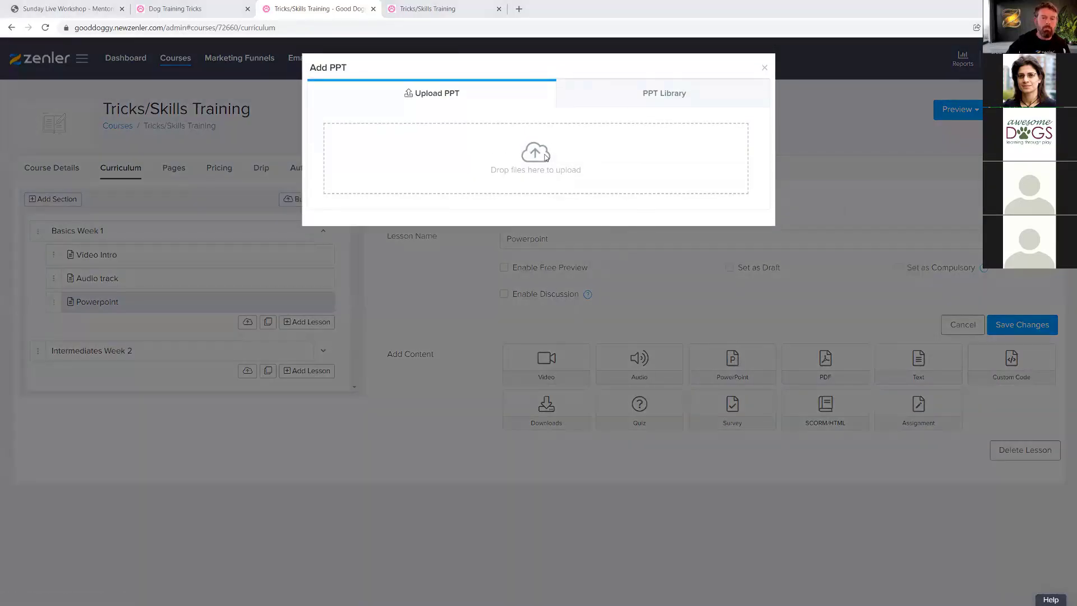
pyautogui.click(134, 88)
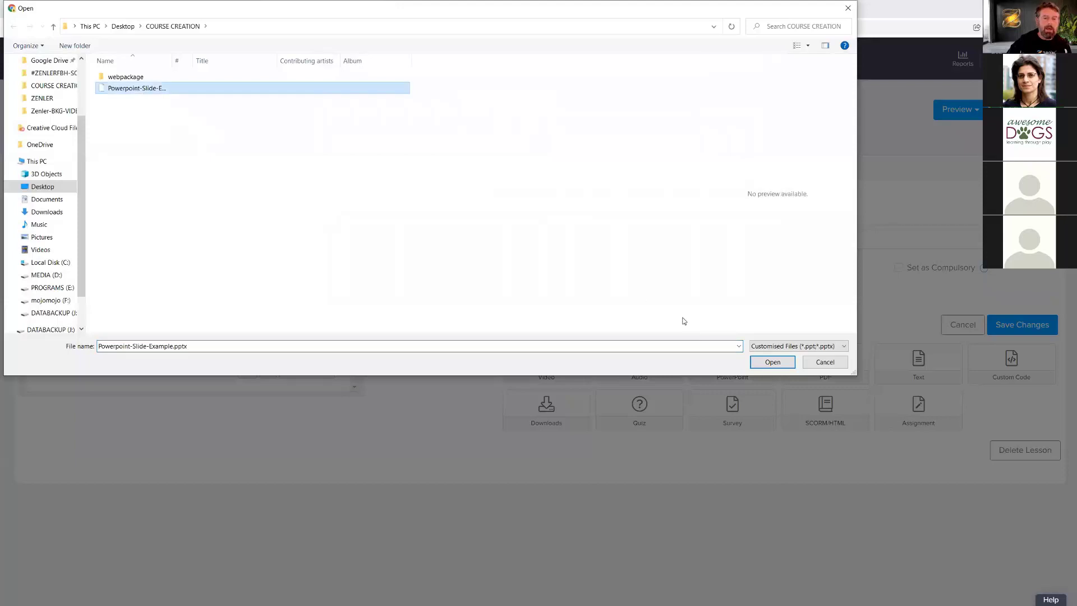
pyautogui.click(773, 362)
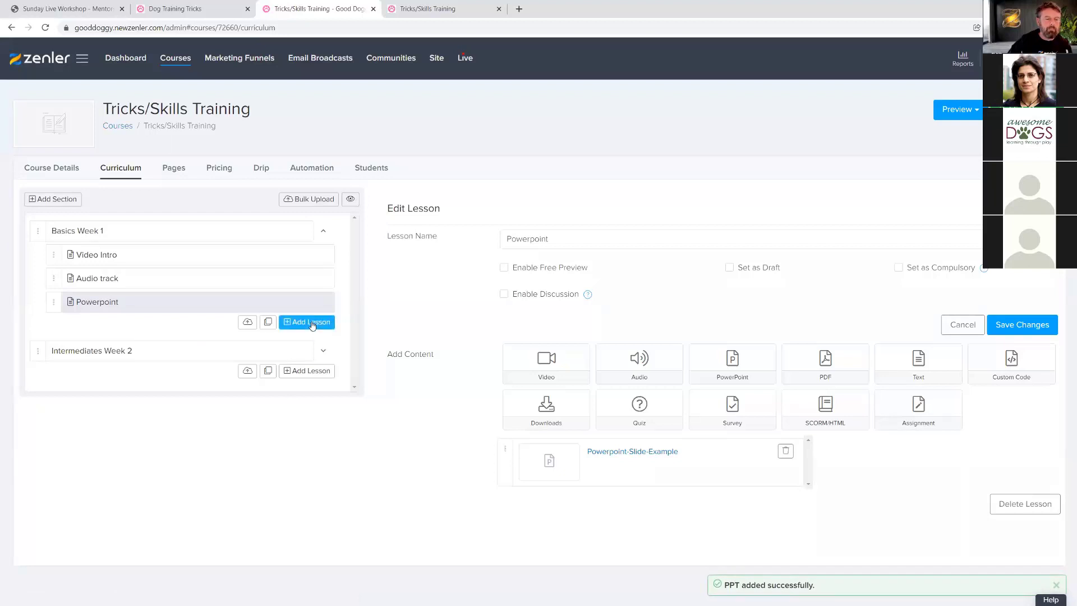
# - Leave the Powerpoint lesson without saving, add a lesson named "Text Editor" to the Intermediates Week 2 section and save it
pyautogui.click(300, 372)
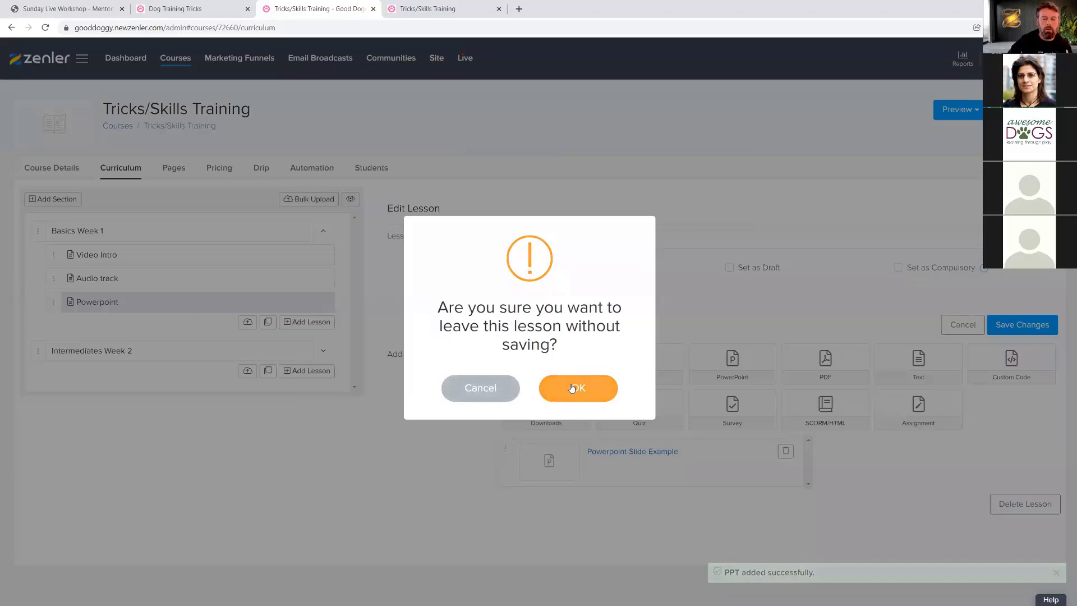
pyautogui.click(572, 388)
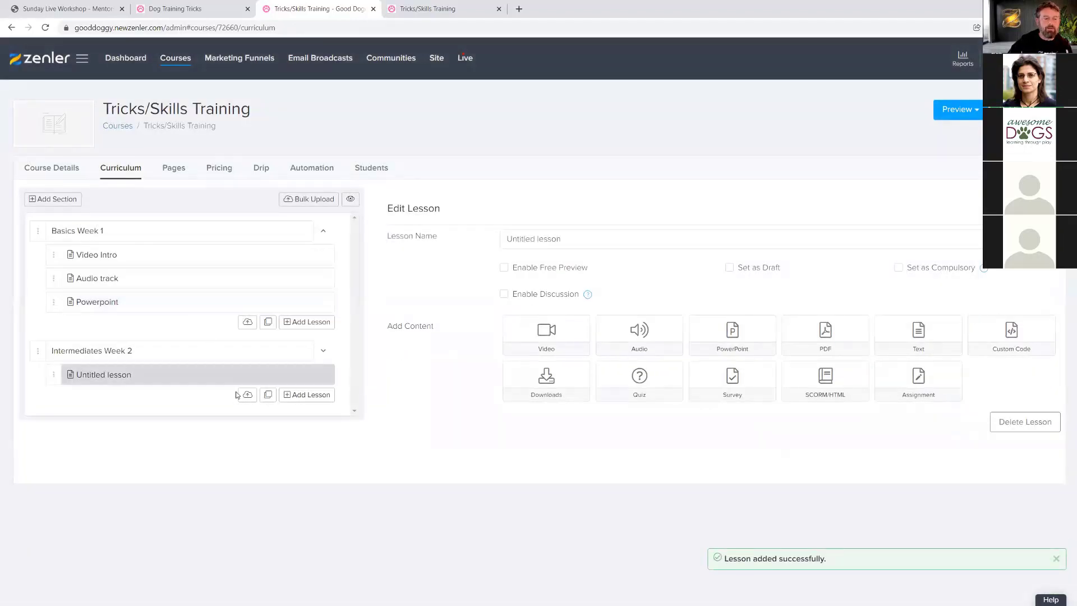
pyautogui.tripleClick(500, 243)
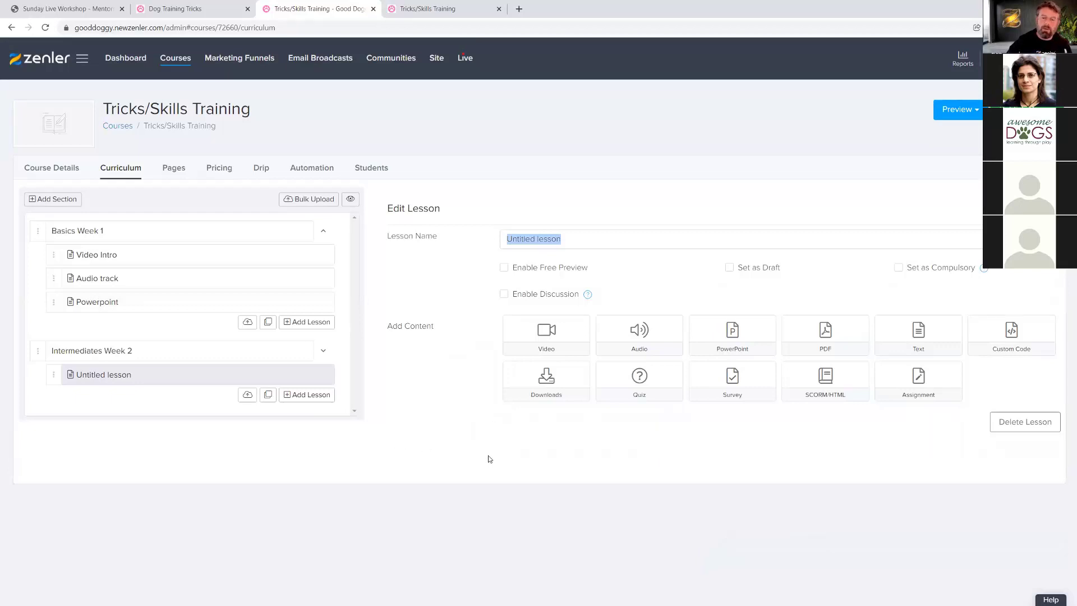
pyautogui.write('Test')
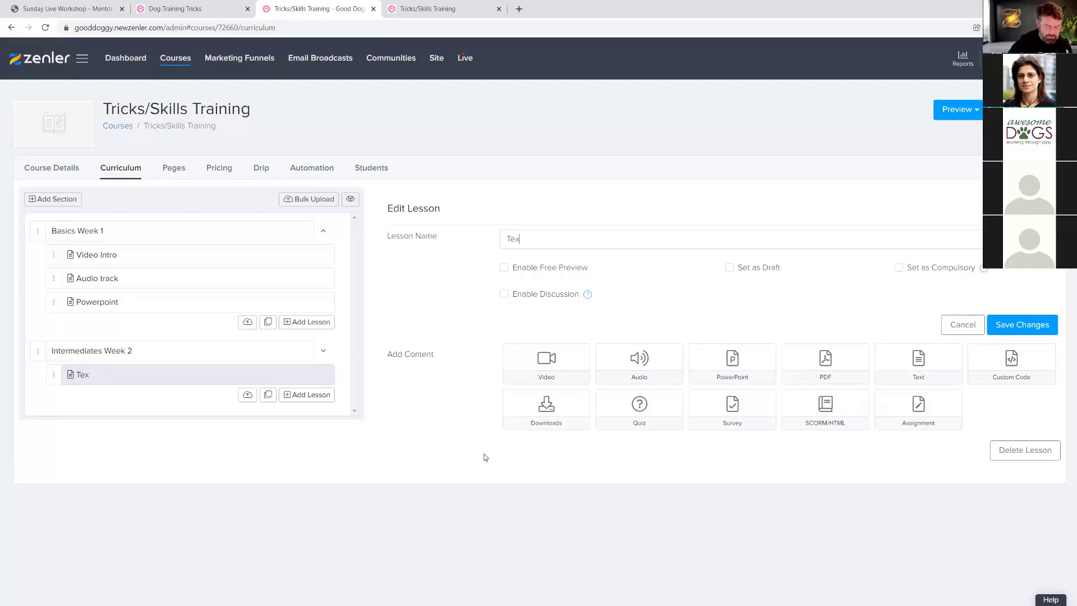
pyautogui.write(' Editor')
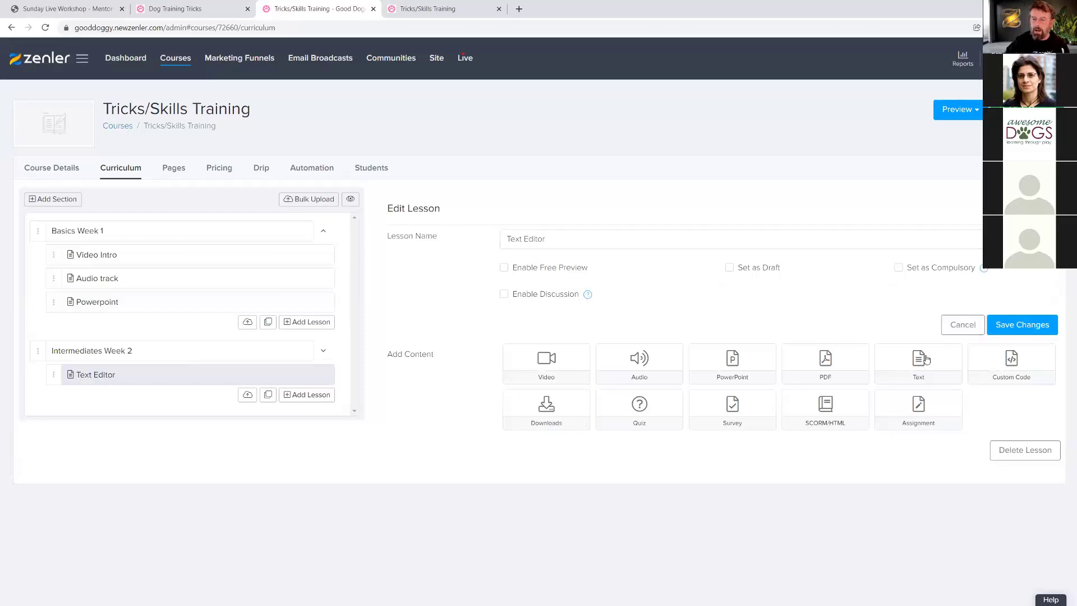
pyautogui.click(1005, 332)
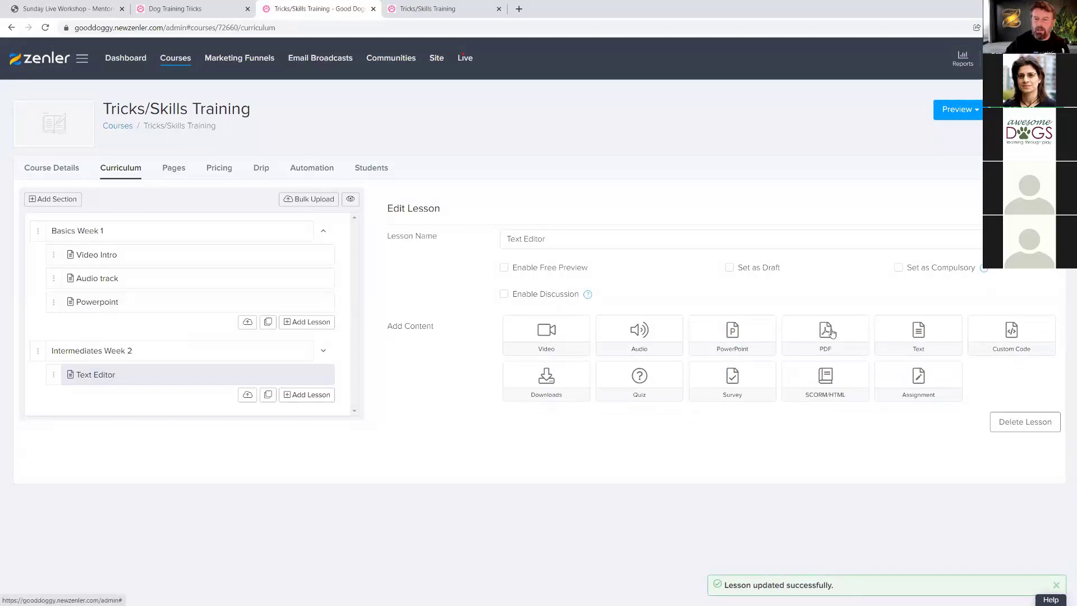
# - Add text content to the Text Editor lesson with the lines "This is a heading" and "THis is body text"
pyautogui.click(922, 334)
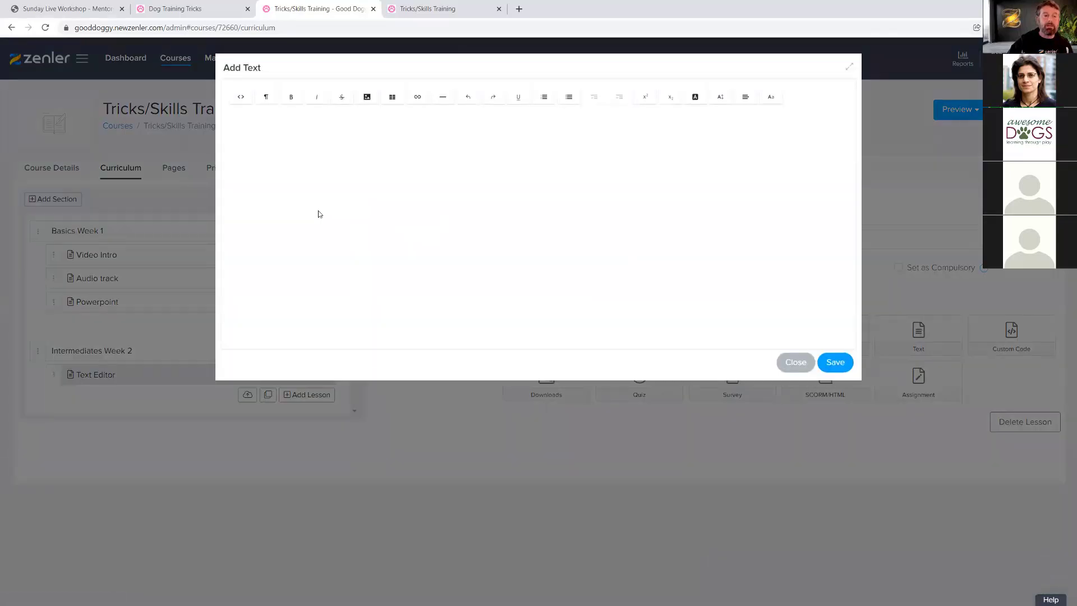
pyautogui.click(266, 136)
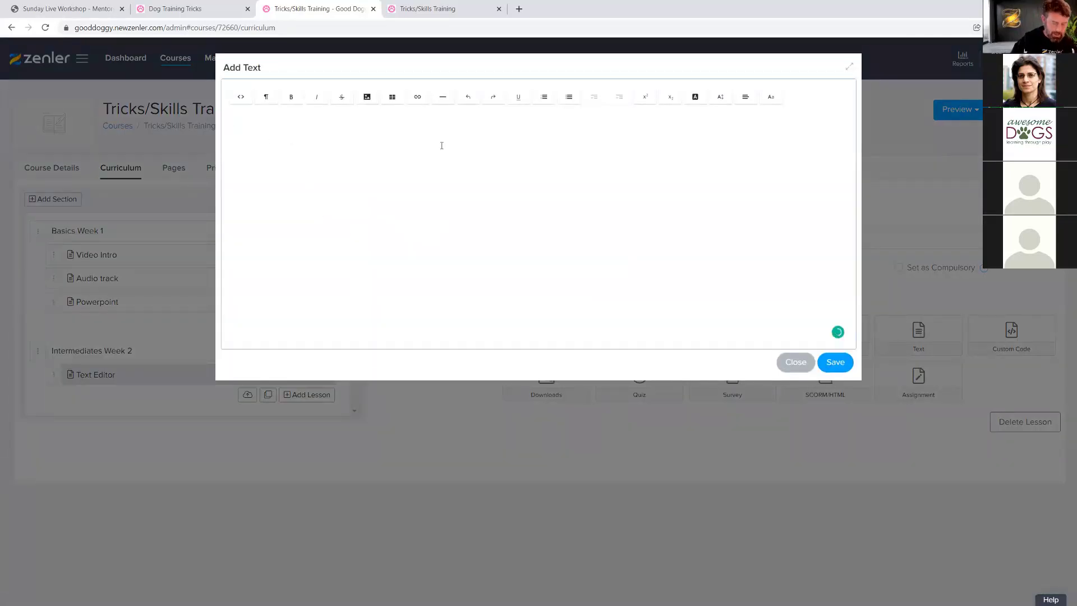
pyautogui.write('This')
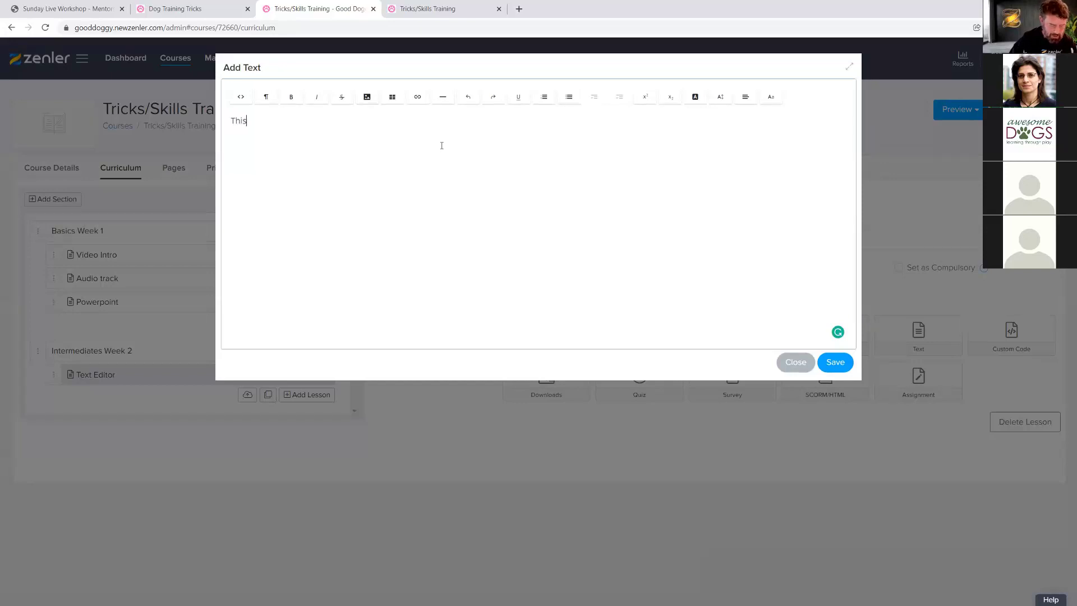
pyautogui.write(' is a heading')
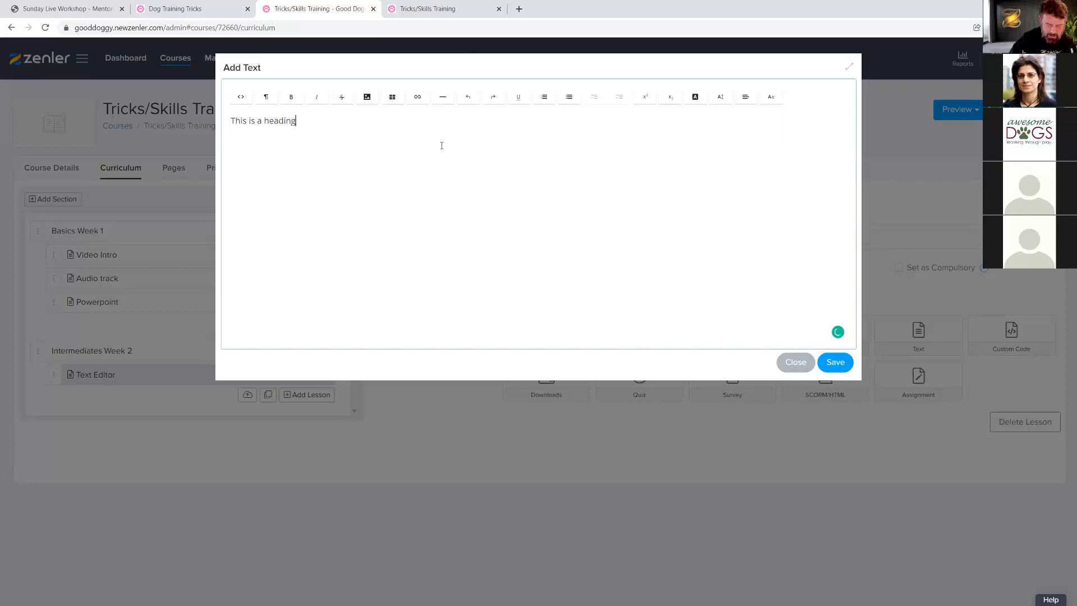
pyautogui.press('Return')
pyautogui.write('THis is body text')
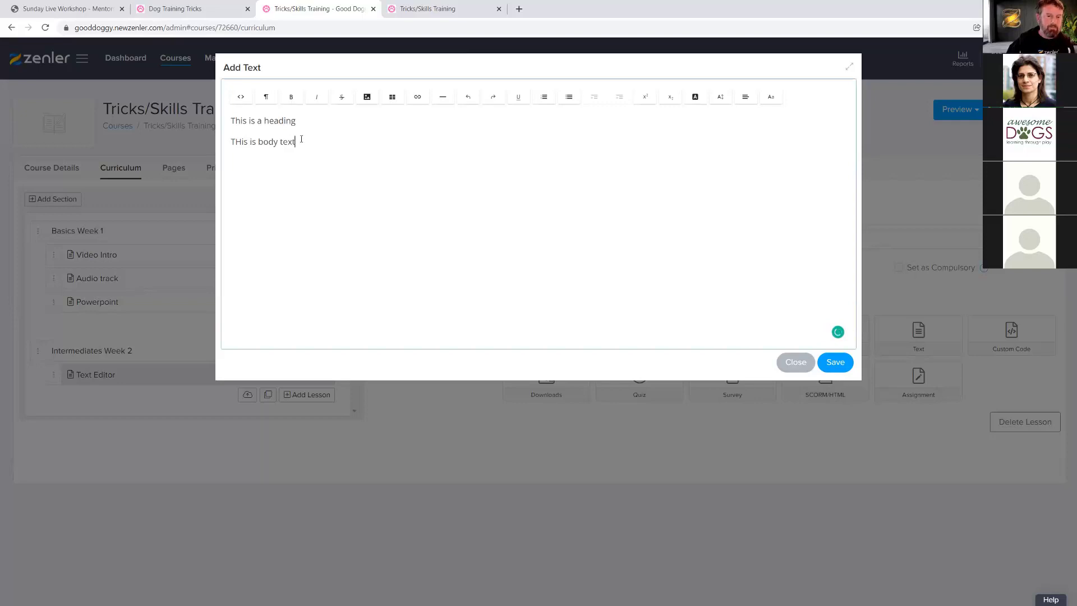
# - Format the "This is a heading" line as a large heading and add a comma after the body text
pyautogui.moveTo(309, 117); pyautogui.dragTo(227, 119)
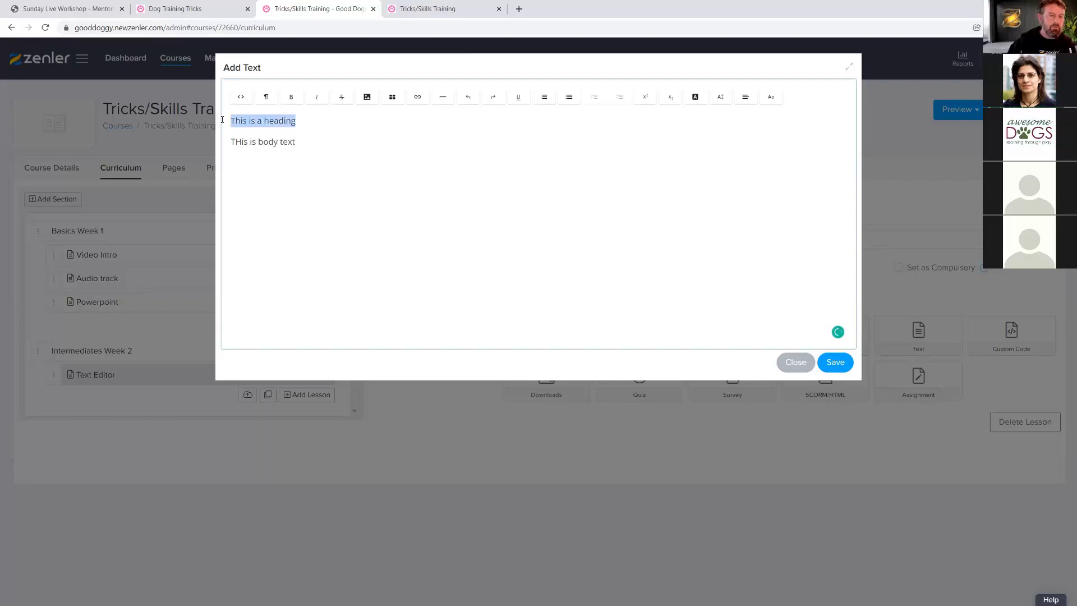
pyautogui.click(267, 98)
pyautogui.click(303, 189)
pyautogui.click(368, 165)
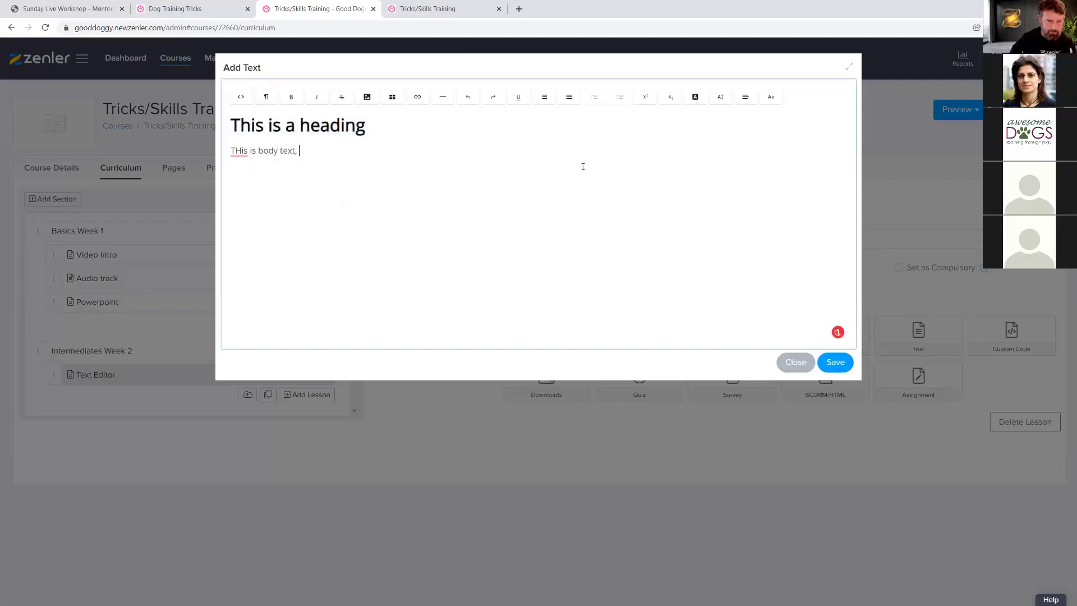
# - Paste four copies of the body text line below the original and remove surplus blank lines
pyautogui.tripleClick(264, 154)
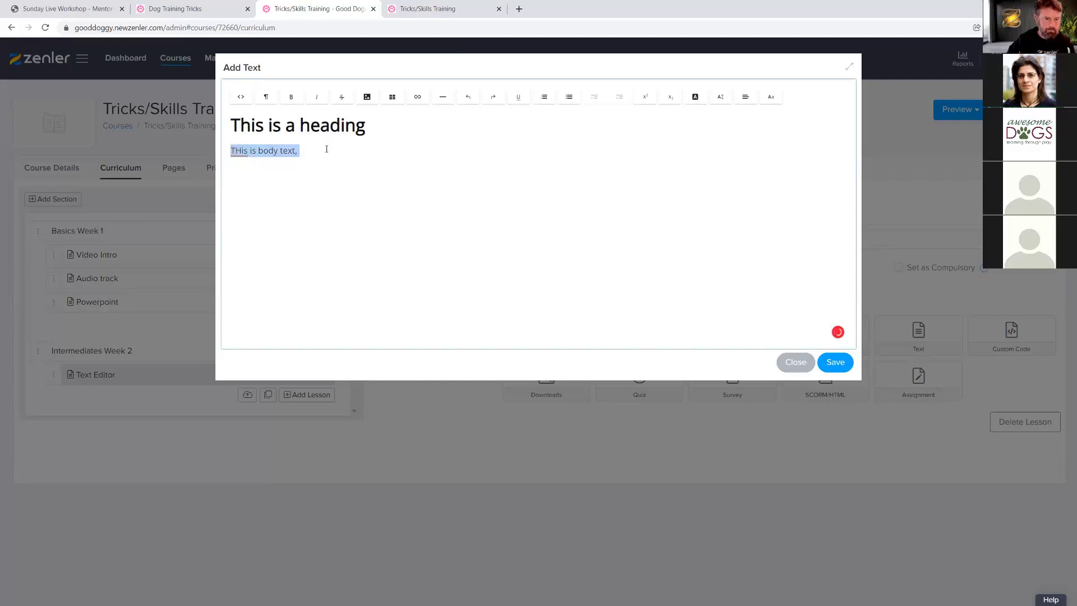
pyautogui.click(353, 161)
pyautogui.hotkey('ctrl', 'v')
pyautogui.hotkey('ctrl', 'v')
pyautogui.hotkey('ctrl', 'v')
pyautogui.hotkey('ctrl', 'v')
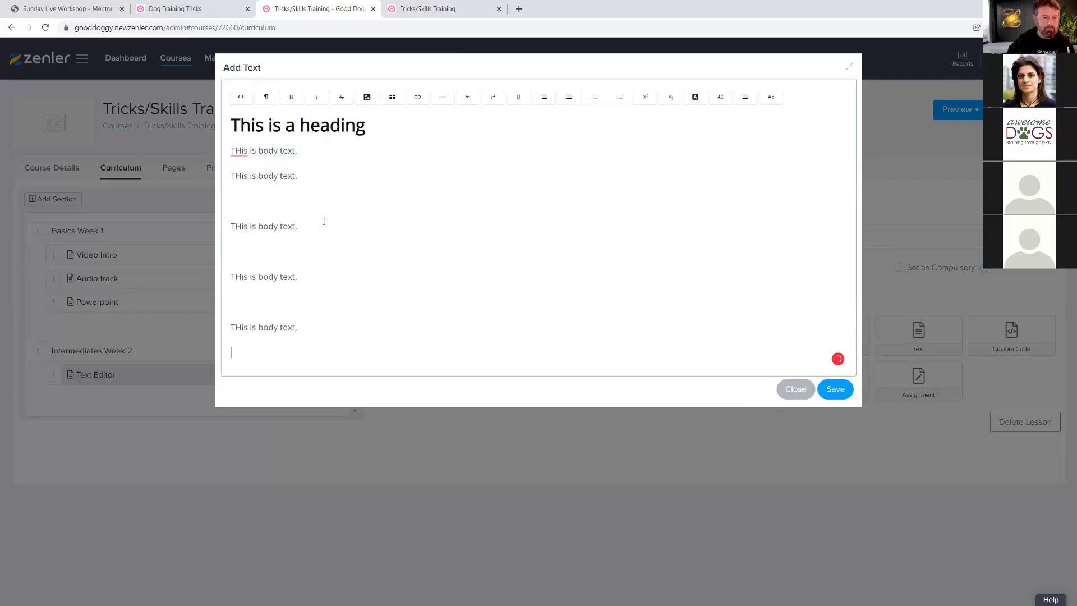
pyautogui.press('BackSpace')
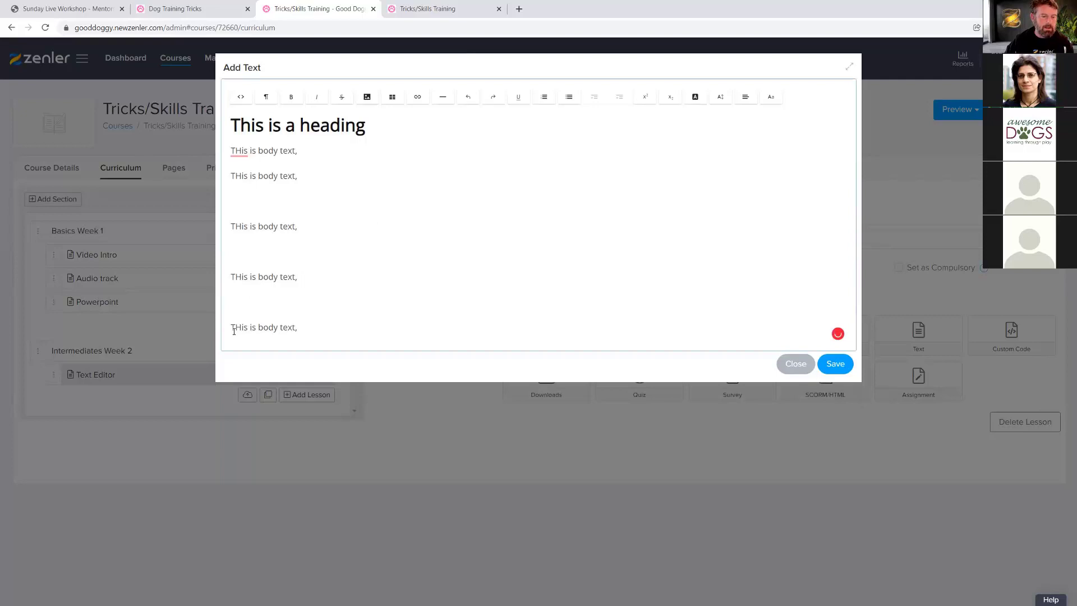
pyautogui.press('BackSpace')
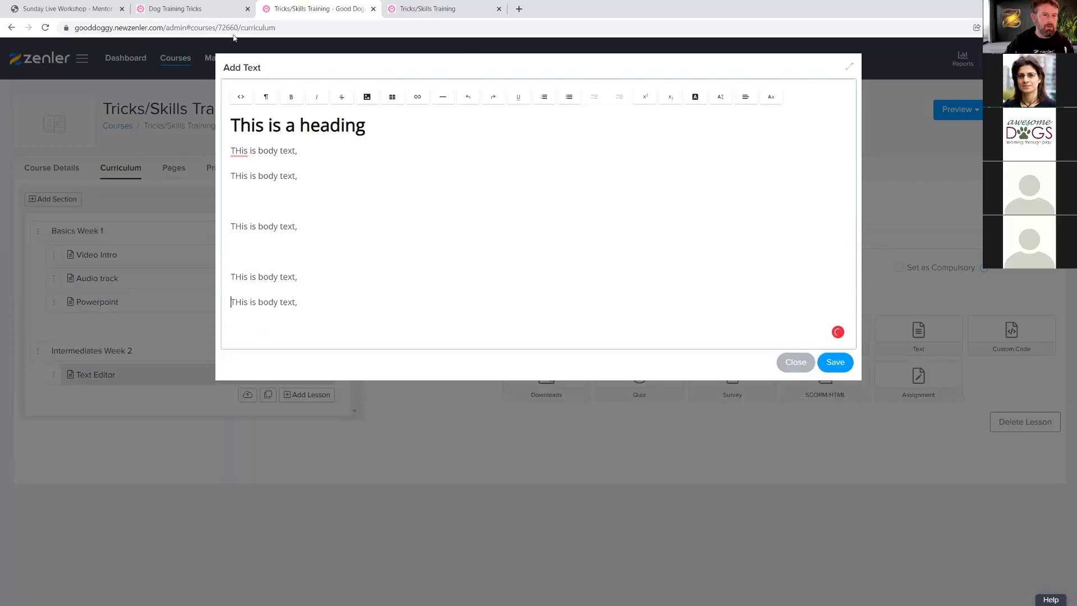
# - Replace the body lines with the lorem ipsum paragraph copied from the Dog Training Tricks page, without blank lines above it
pyautogui.click(224, 9)
pyautogui.scroll(-3, 679, 454)
pyautogui.moveTo(795, 391); pyautogui.dragTo(229, 257)
pyautogui.hotkey('ctrl', 'c')
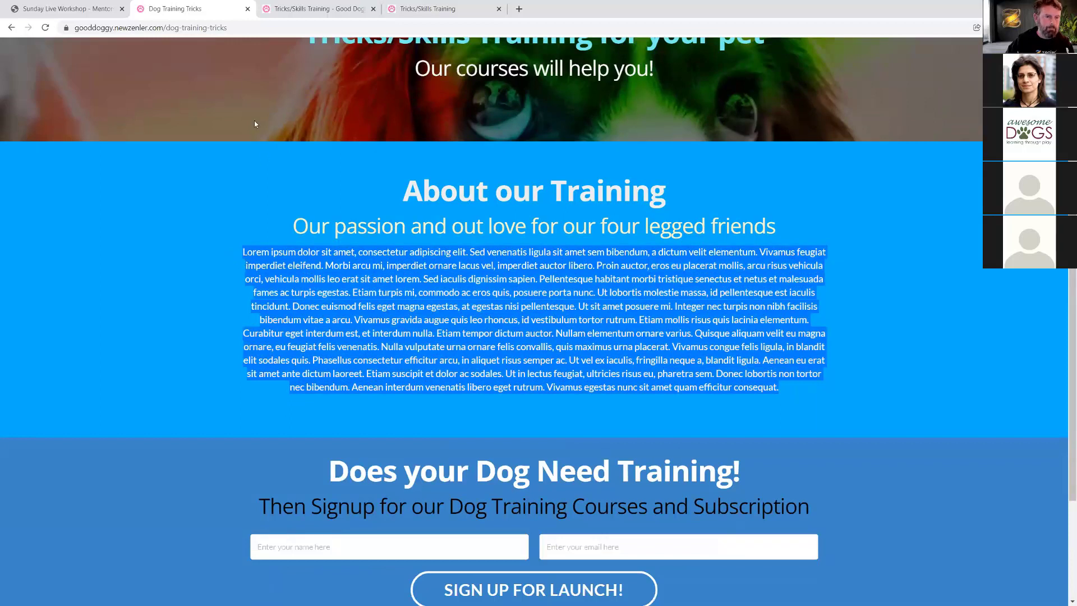
pyautogui.click(317, 9)
pyautogui.moveTo(298, 304); pyautogui.dragTo(215, 155)
pyautogui.hotkey('ctrl', 'v')
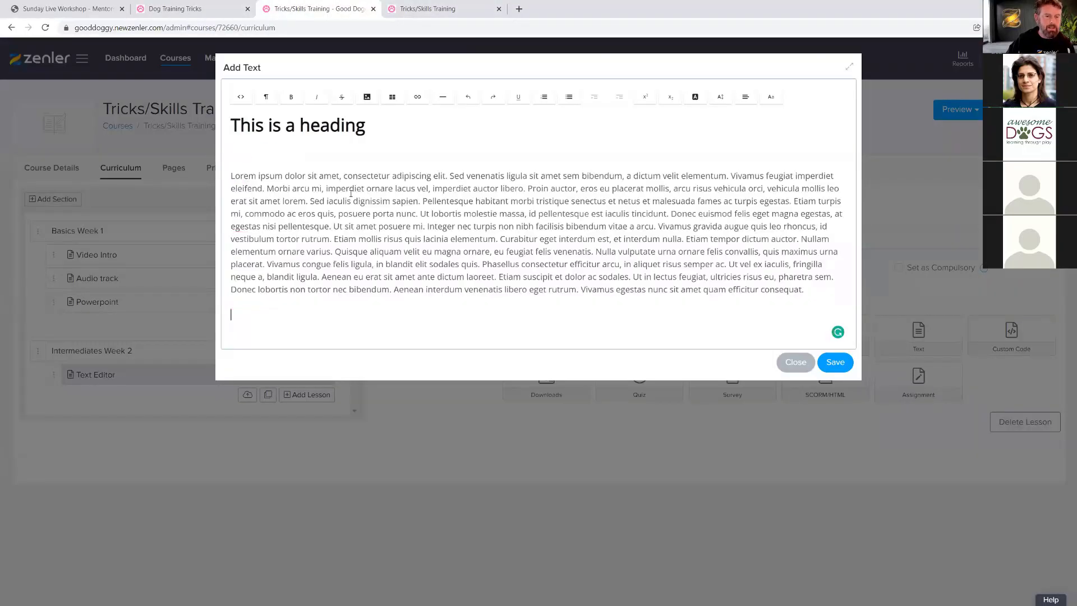
pyautogui.press('Delete')
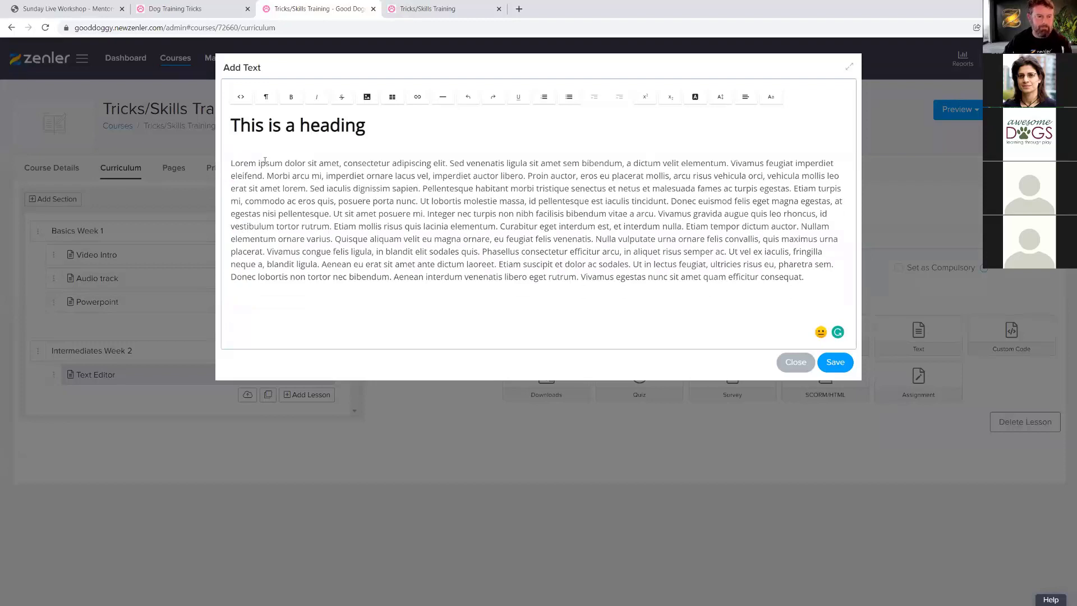
pyautogui.press('Delete')
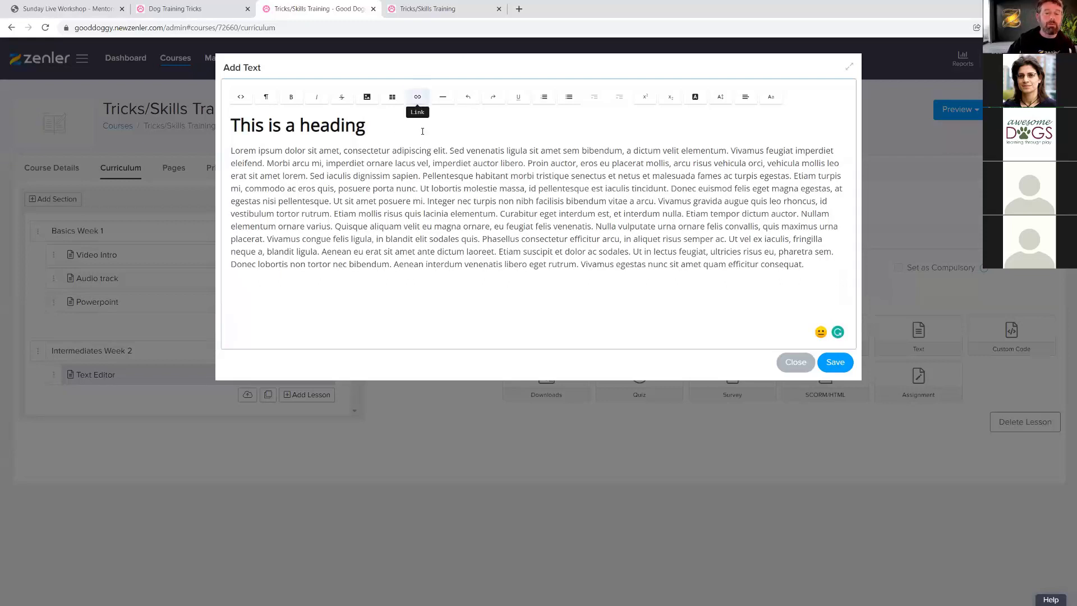
pyautogui.moveTo(445, 151); pyautogui.dragTo(393, 151)
pyautogui.click(418, 97)
pyautogui.click(472, 118)
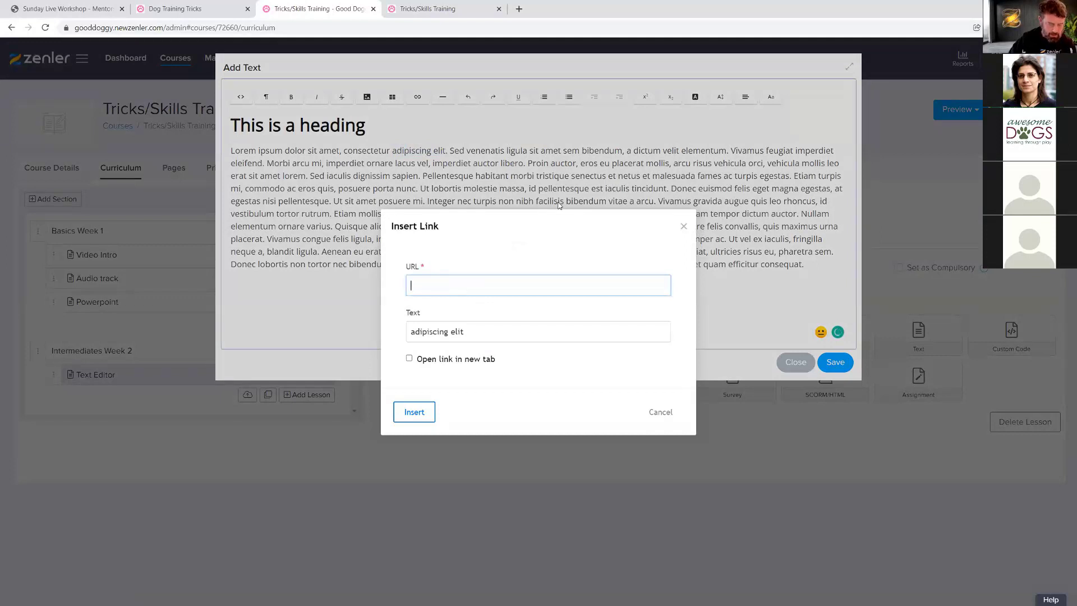
pyautogui.write('https://')
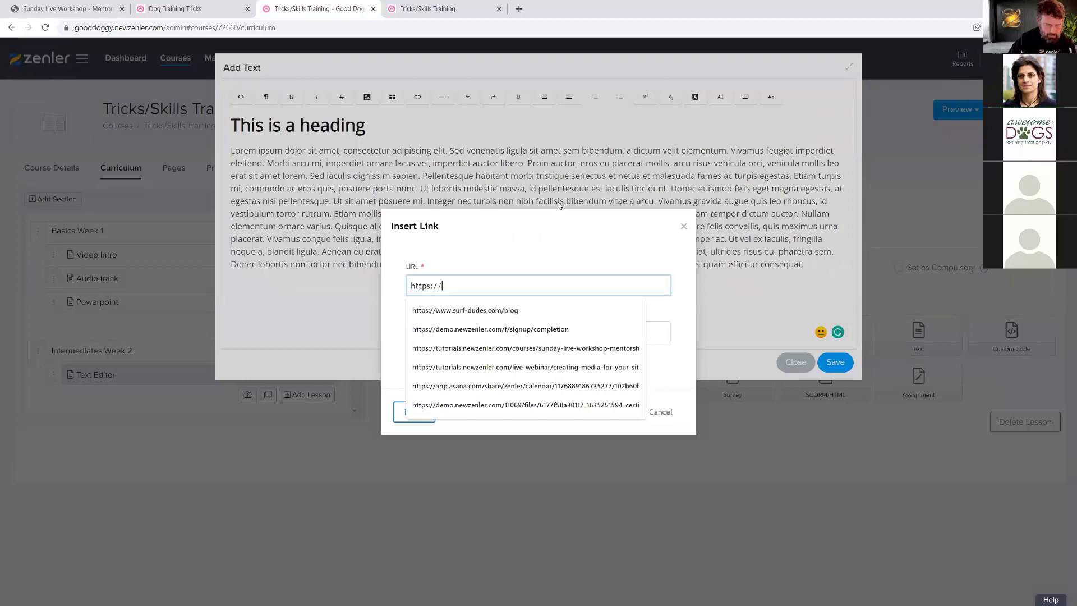
pyautogui.write('ne')
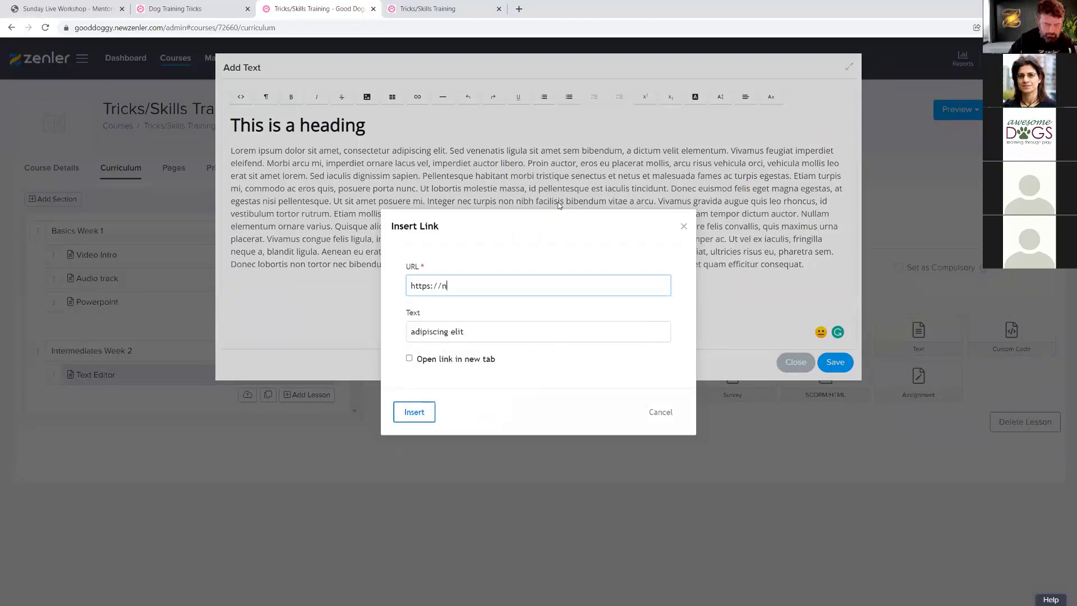
pyautogui.press('BackSpace')
pyautogui.write('www.')
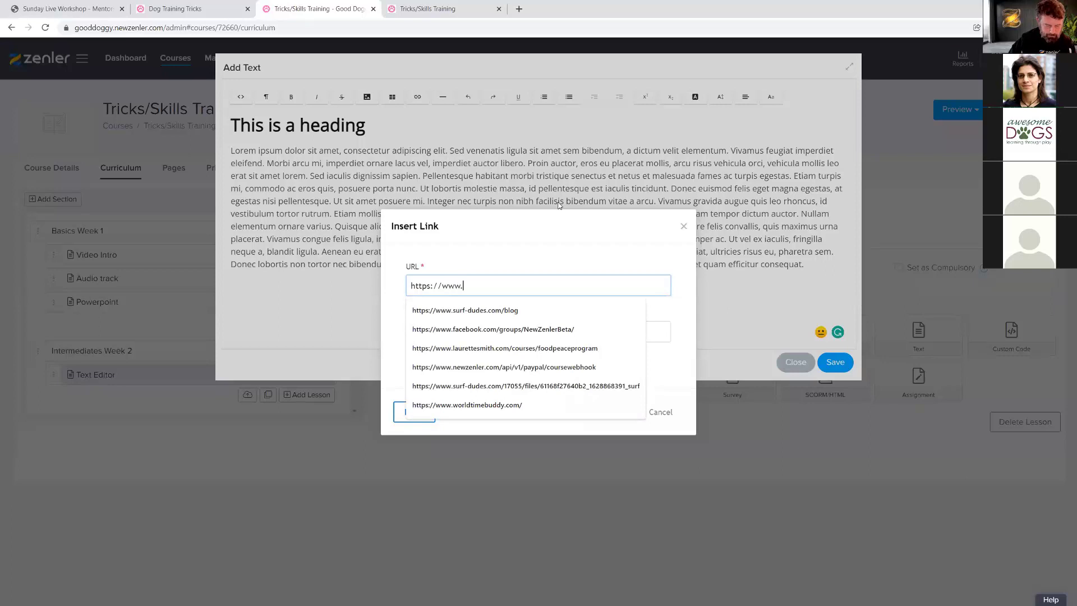
pyautogui.write('newzenler.com')
pyautogui.click(409, 357)
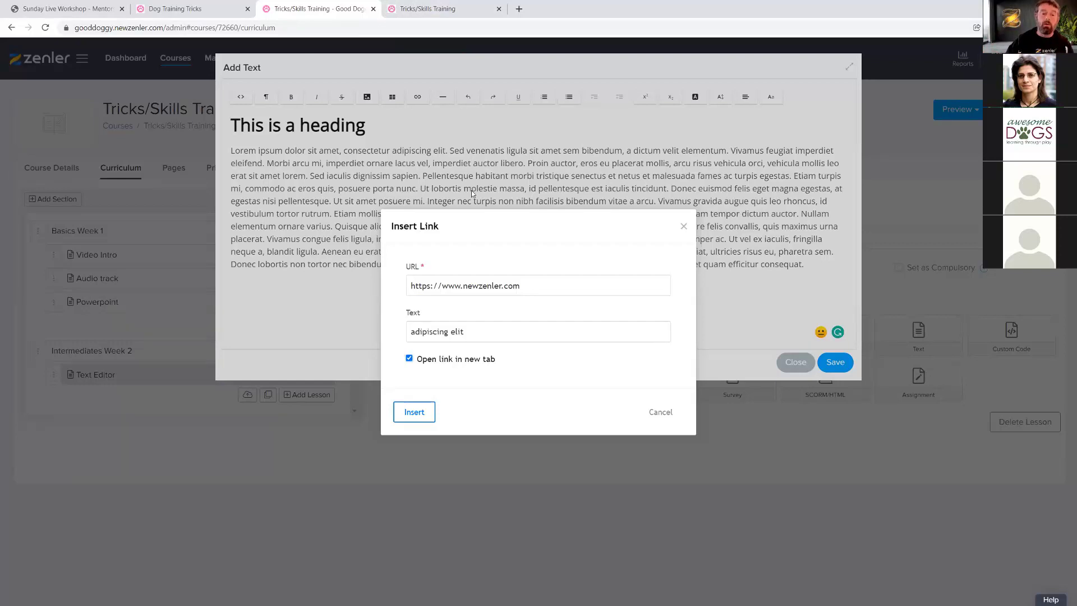
pyautogui.click(409, 359)
pyautogui.click(410, 358)
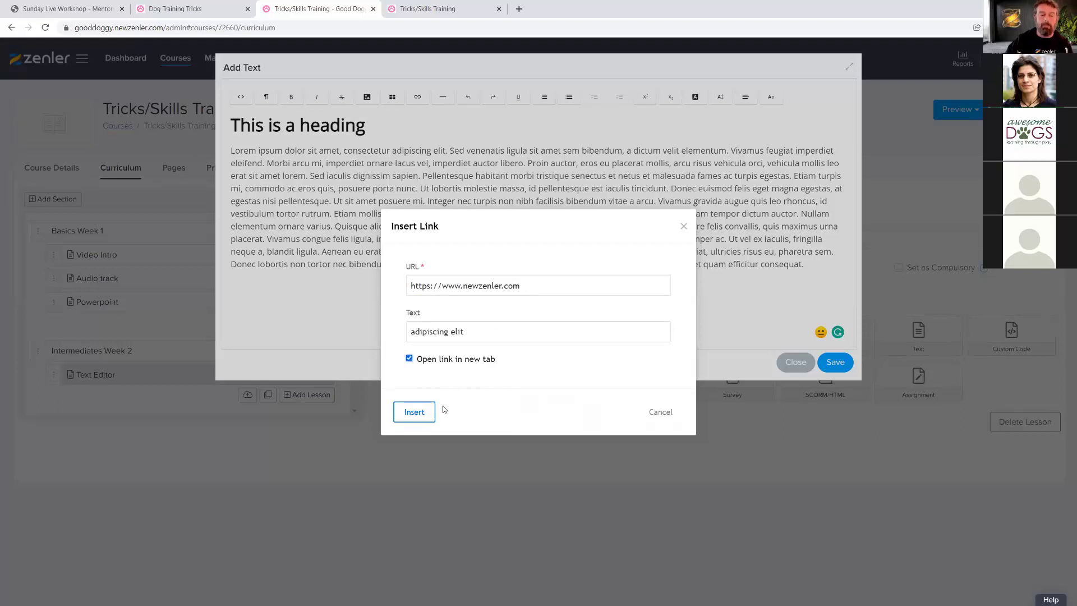
pyautogui.click(422, 416)
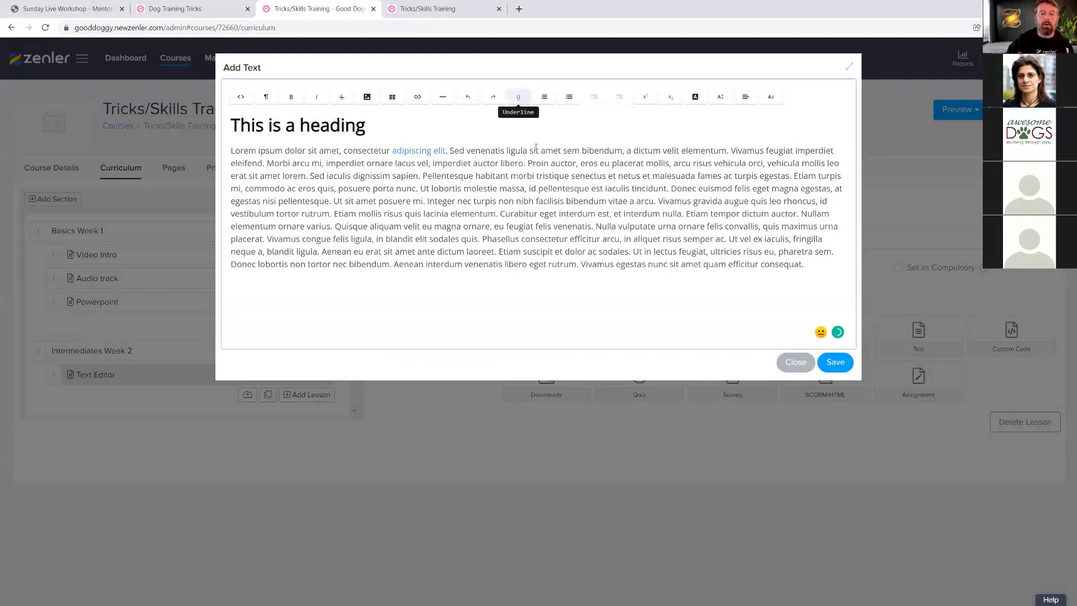
# - Underline "natis ligula sit amet" and bold "ibendum, a dictum velit e" in the paragraph's first line
pyautogui.moveTo(562, 151); pyautogui.dragTo(486, 151)
pyautogui.click(518, 99)
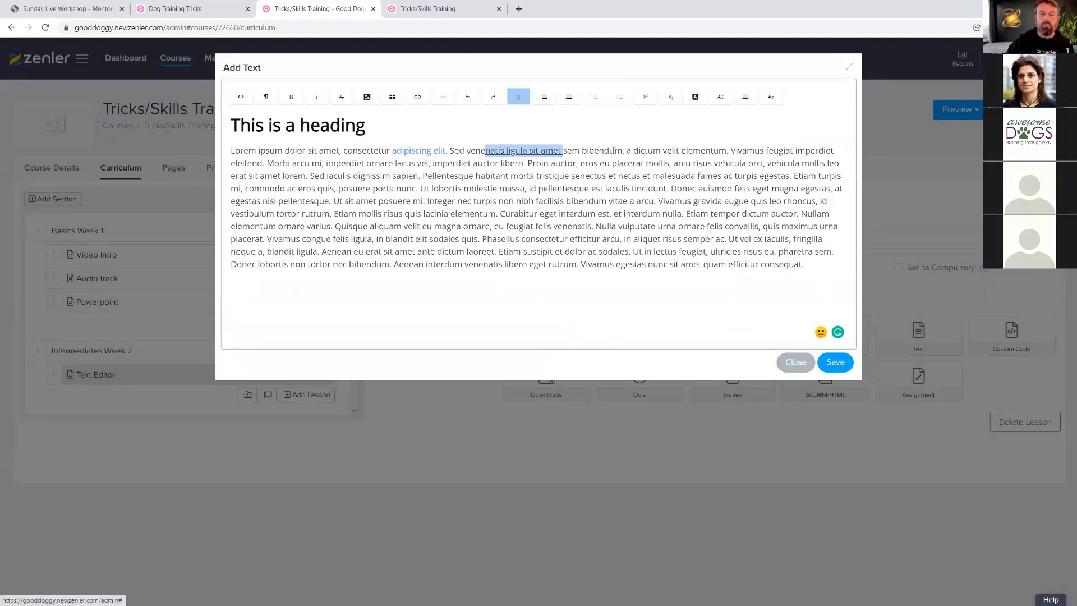
pyautogui.moveTo(686, 150); pyautogui.dragTo(587, 150)
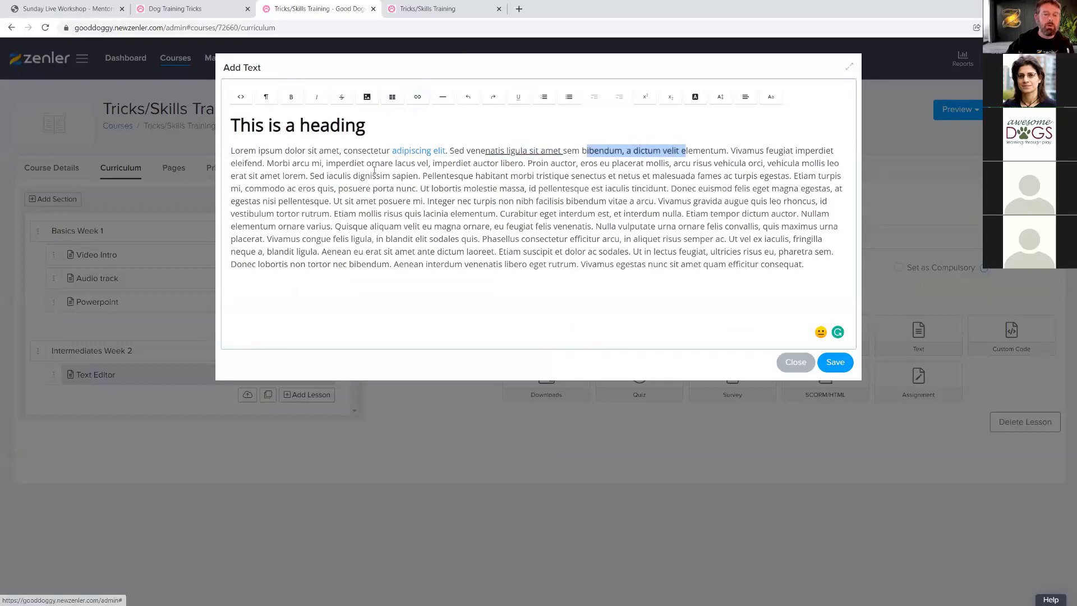
# - Insert the line "Size changes" under the heading and set its font size to 24px
pyautogui.click(382, 128)
pyautogui.press('Return')
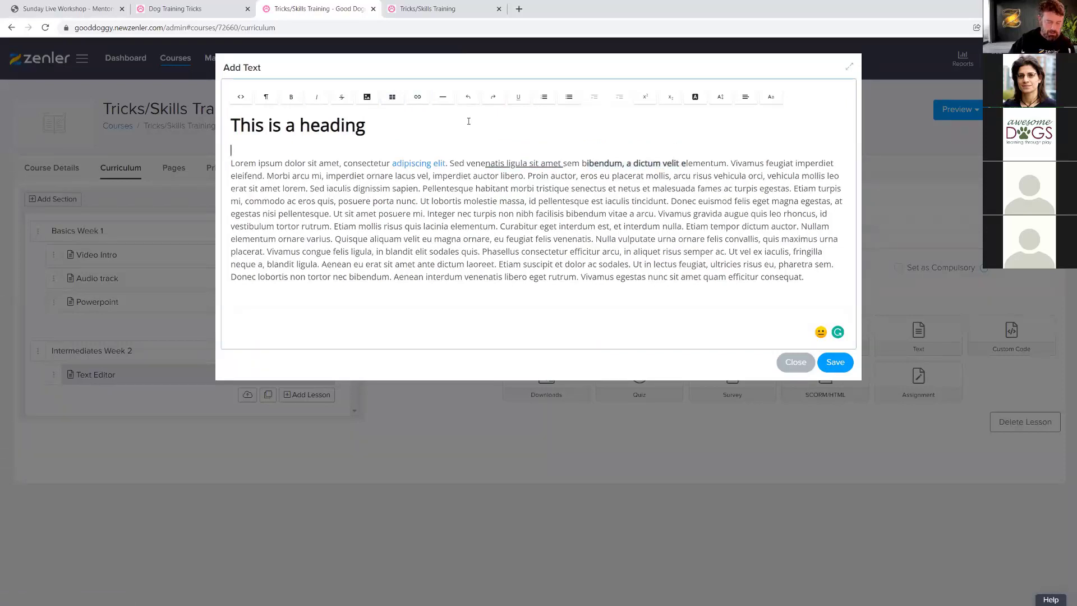
pyautogui.write('Size changes')
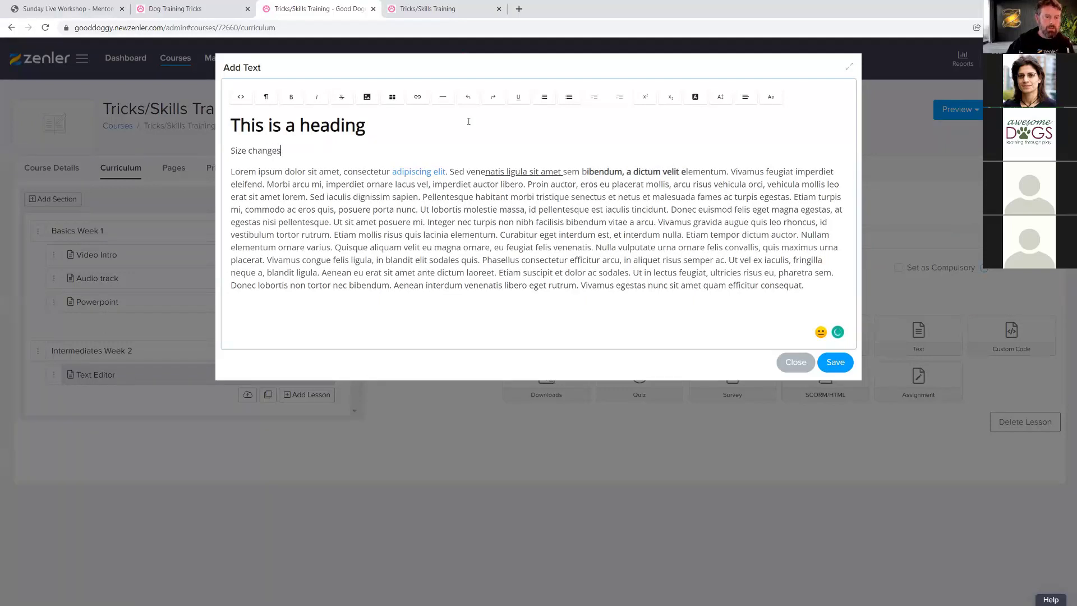
pyautogui.moveTo(299, 150); pyautogui.dragTo(219, 155)
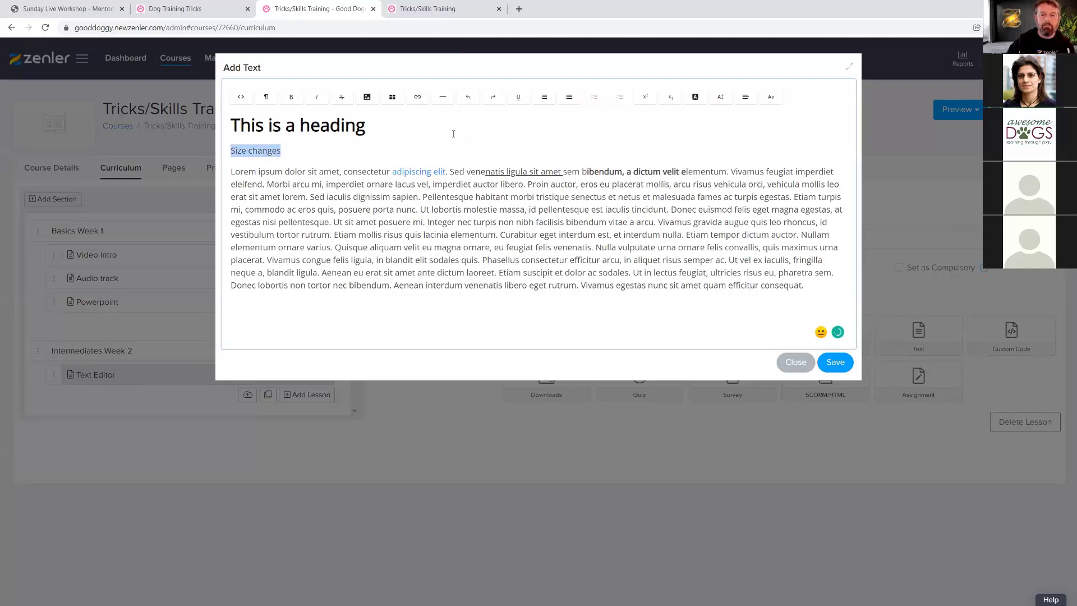
pyautogui.click(719, 98)
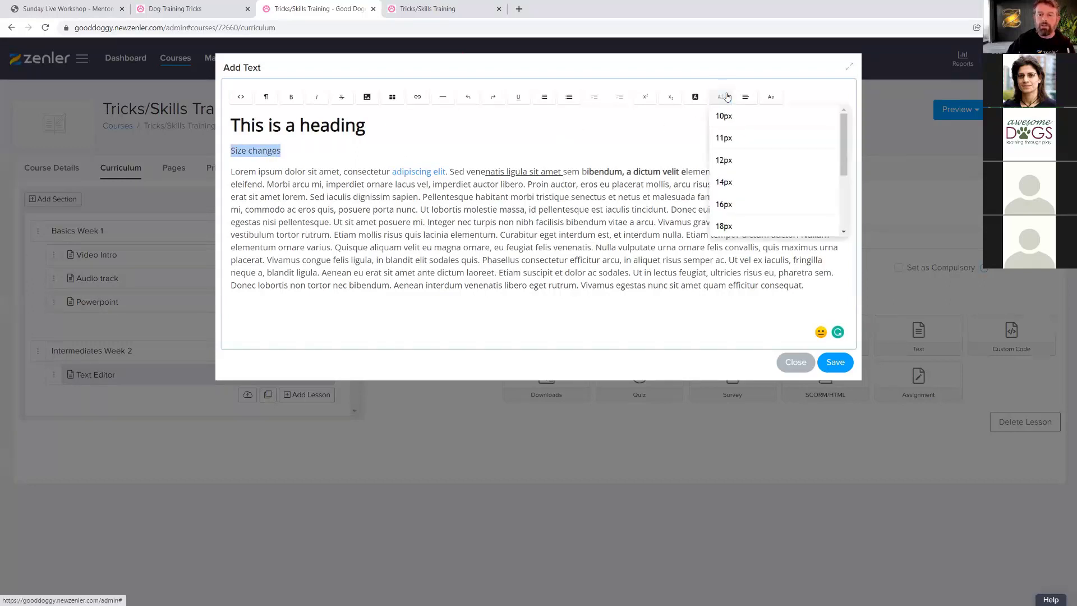
pyautogui.scroll(-1, 720, 230)
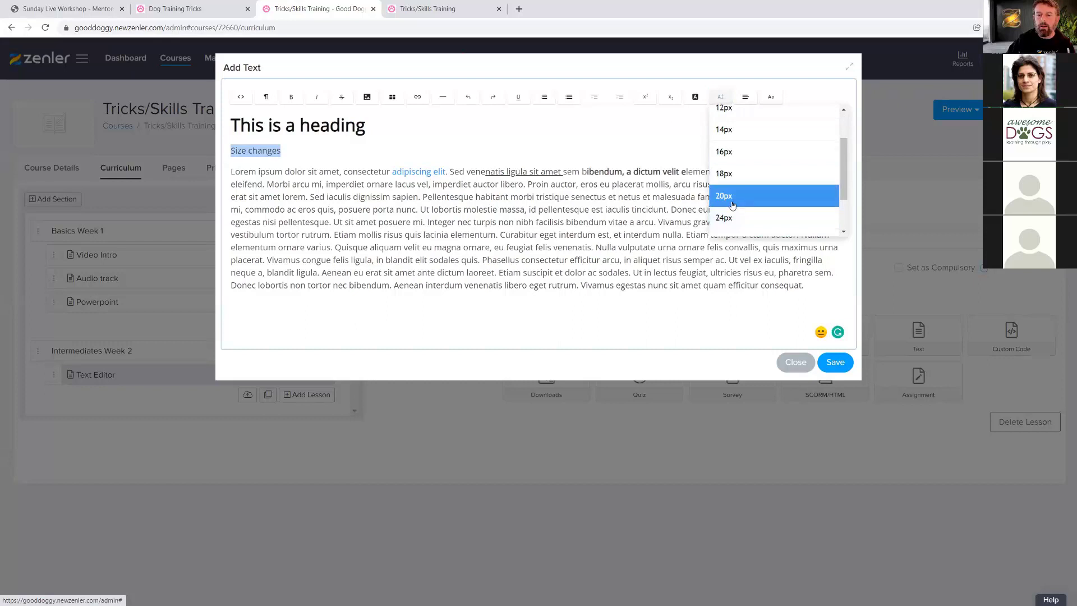
pyautogui.click(723, 218)
pyautogui.click(358, 160)
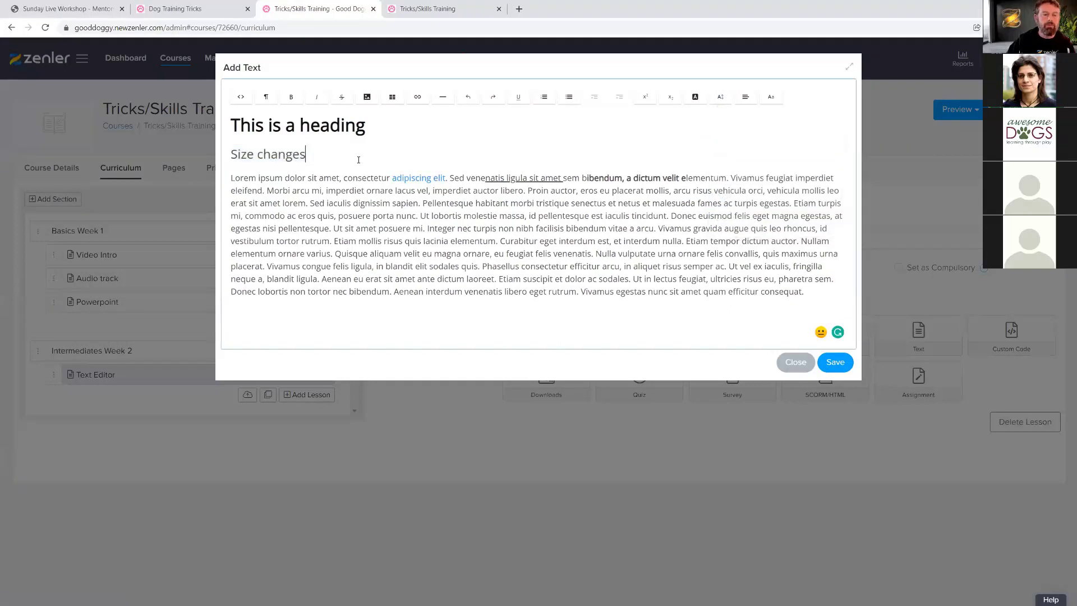
# - Color the "This is a heading" text blue
pyautogui.tripleClick(275, 153)
pyautogui.moveTo(366, 126); pyautogui.dragTo(220, 128)
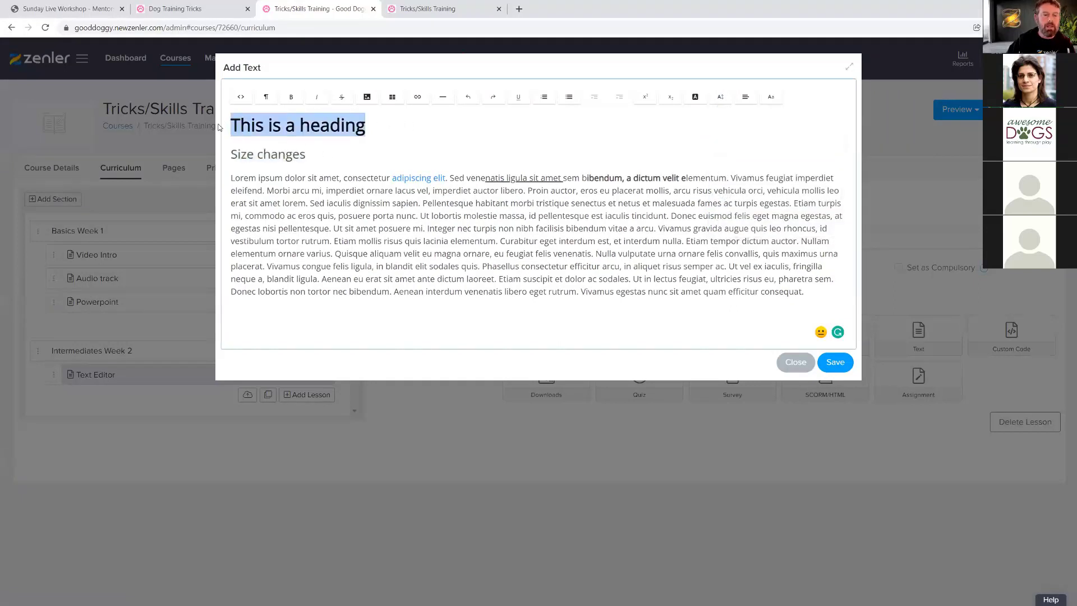
pyautogui.click(695, 97)
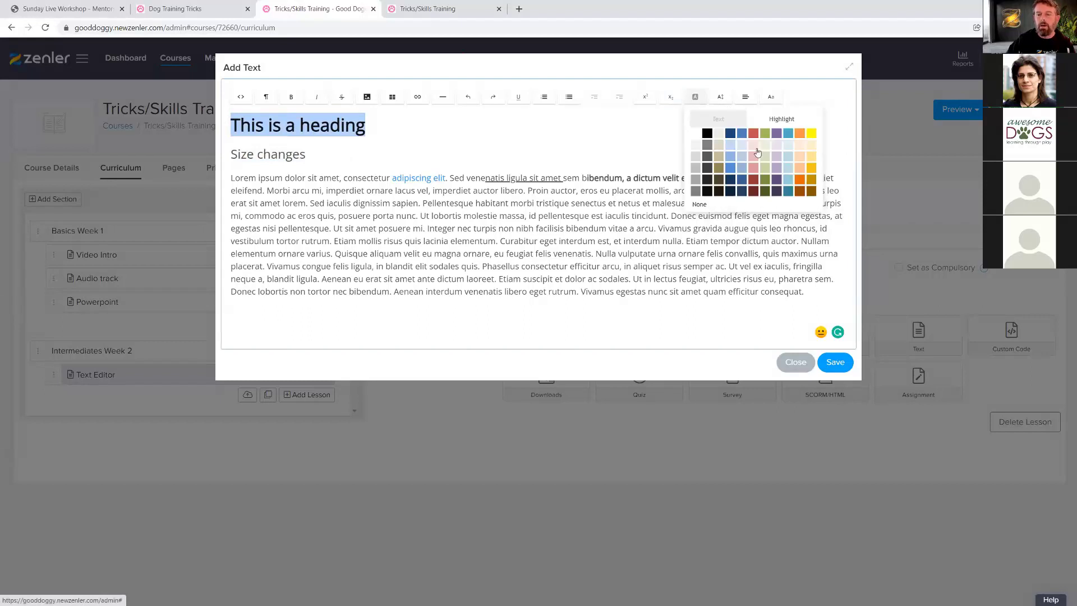
pyautogui.click(730, 168)
pyautogui.click(446, 142)
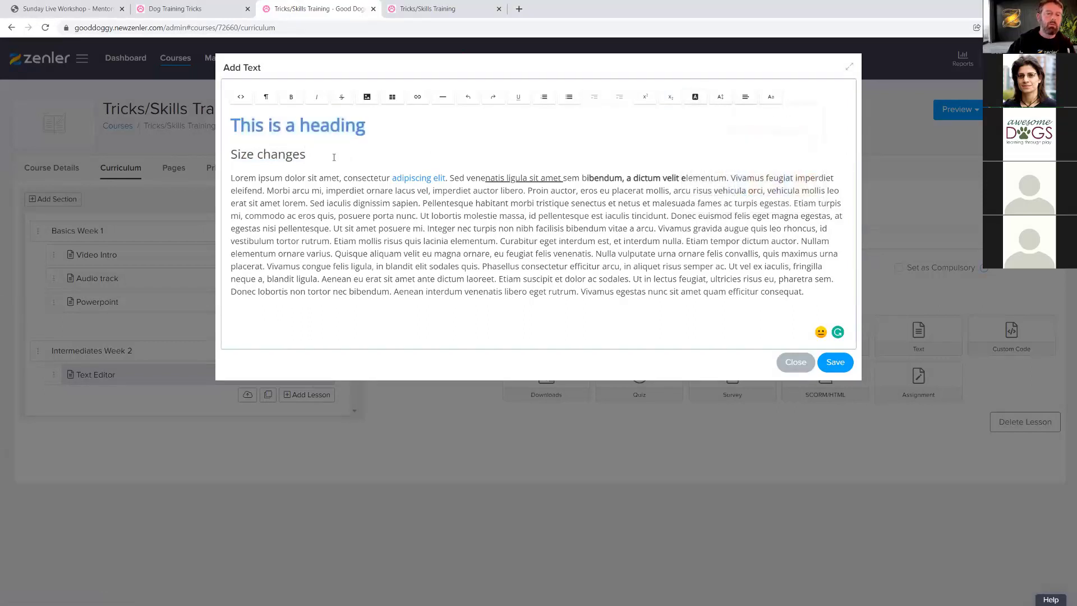
# - Insert the library image of the brown dog with a red ball below "Size changes" and shrink it to about a third of its size
pyautogui.press('Return')
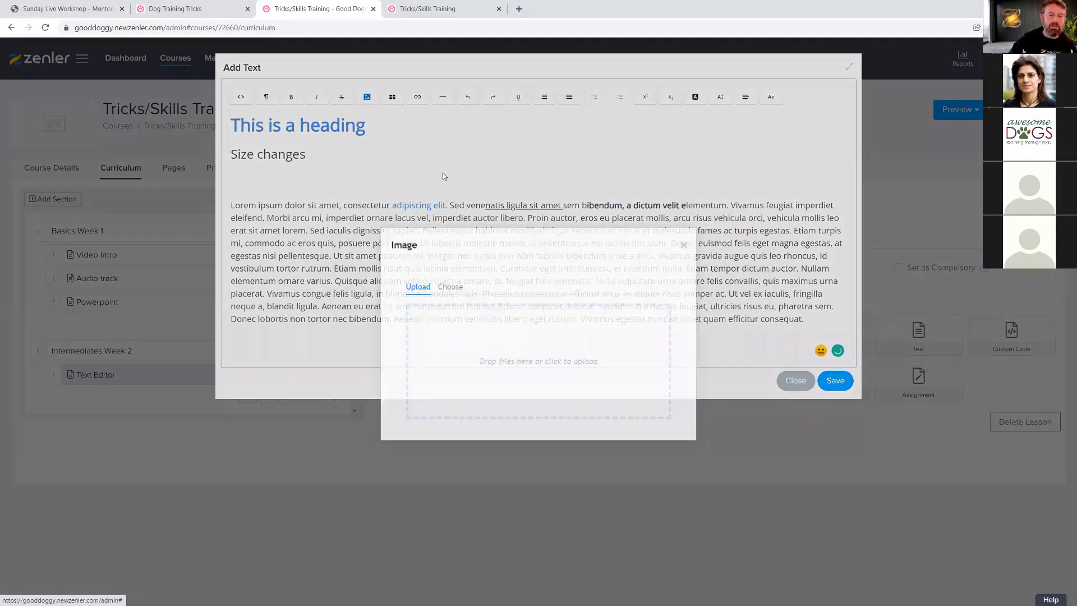
pyautogui.click(445, 288)
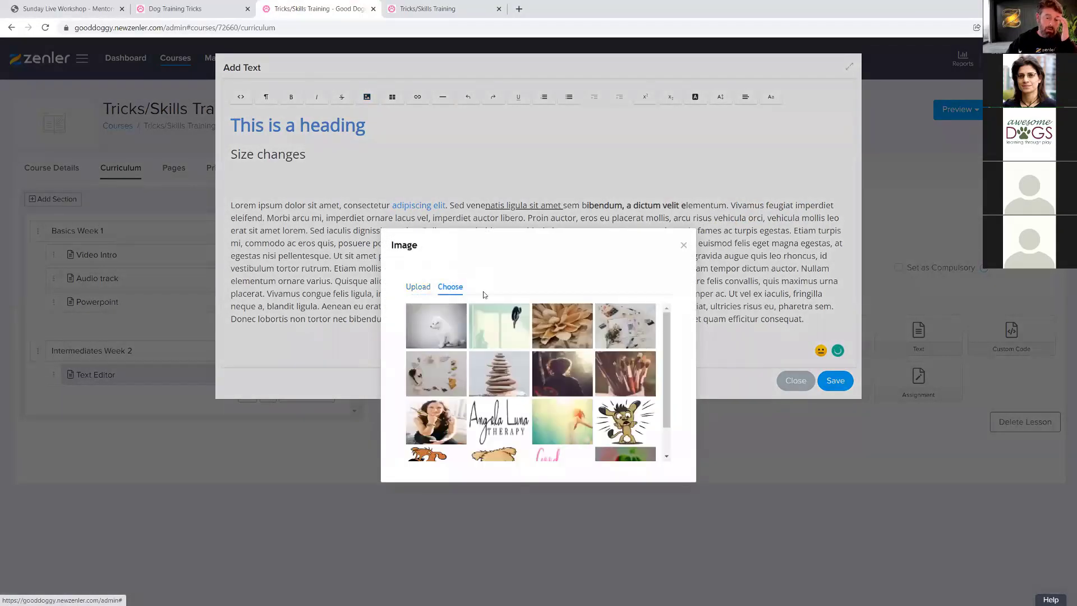
pyautogui.scroll(-1, 572, 368)
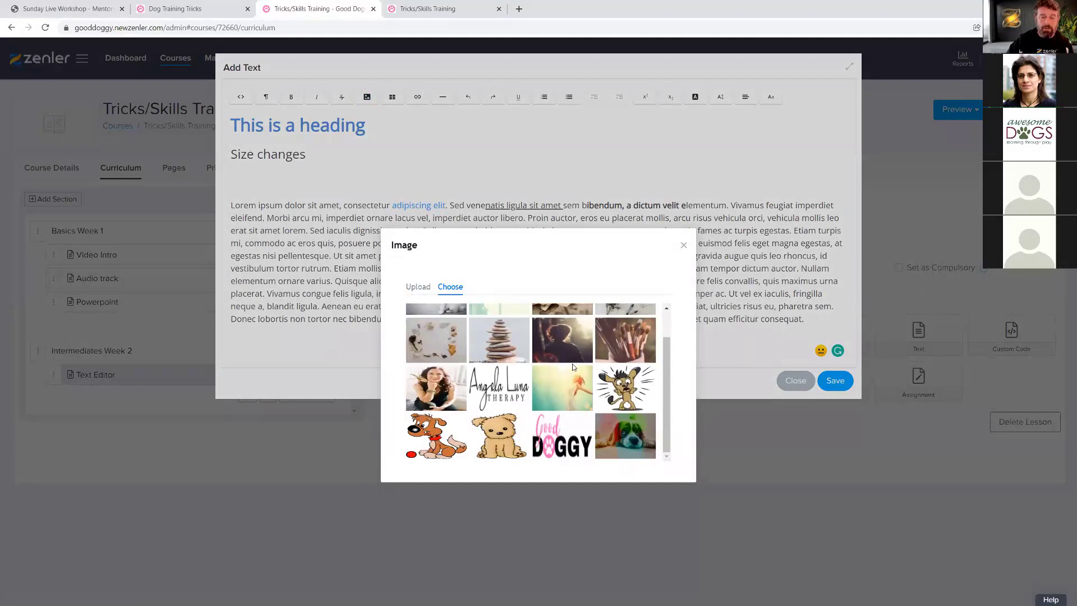
pyautogui.click(441, 436)
pyautogui.click(424, 402)
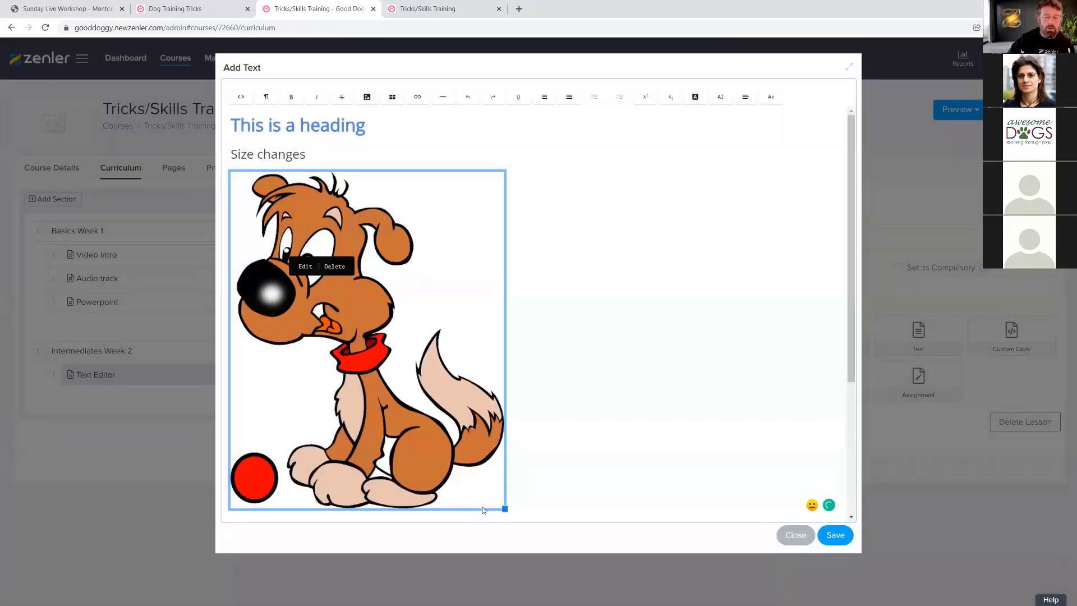
pyautogui.moveTo(503, 509); pyautogui.dragTo(321, 283)
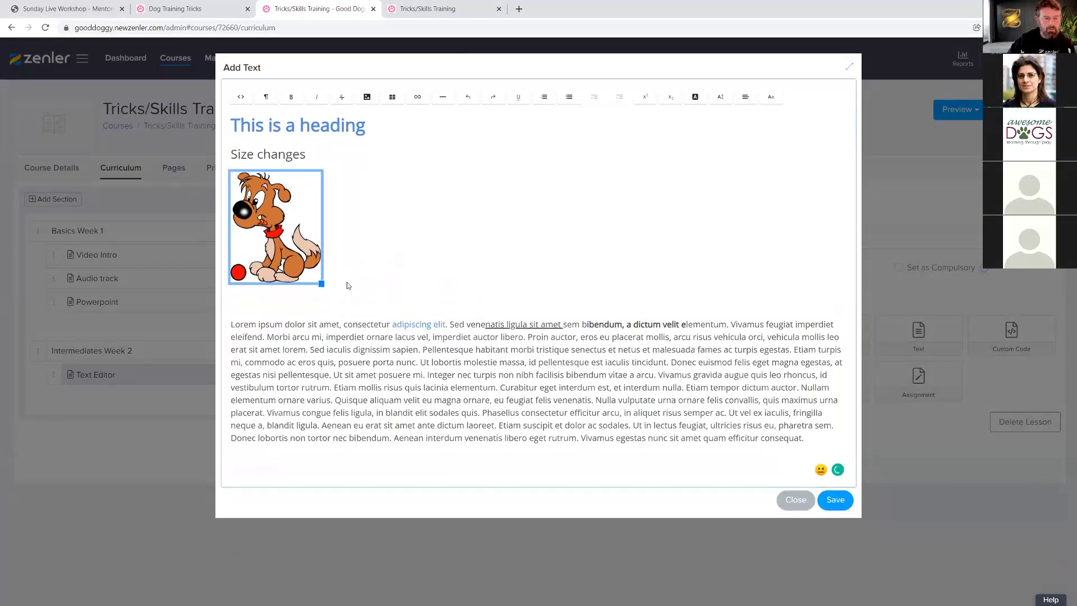
# - Set the dog image's position to Right so the paragraph wraps around it, and save the lesson's text content
pyautogui.click(297, 225)
pyautogui.click(251, 221)
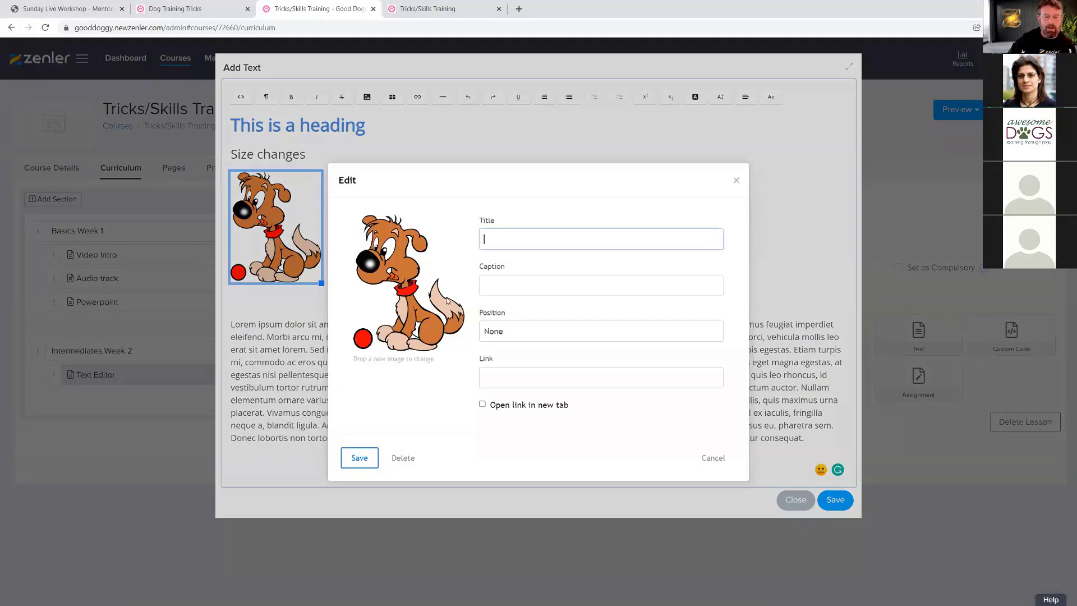
pyautogui.click(501, 332)
pyautogui.click(497, 379)
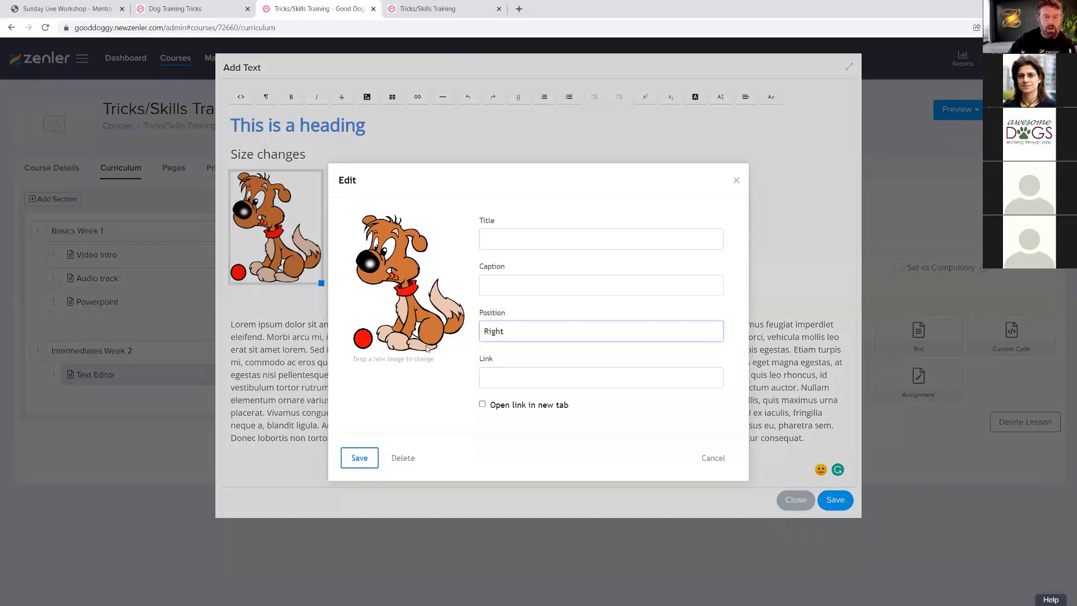
pyautogui.click(357, 456)
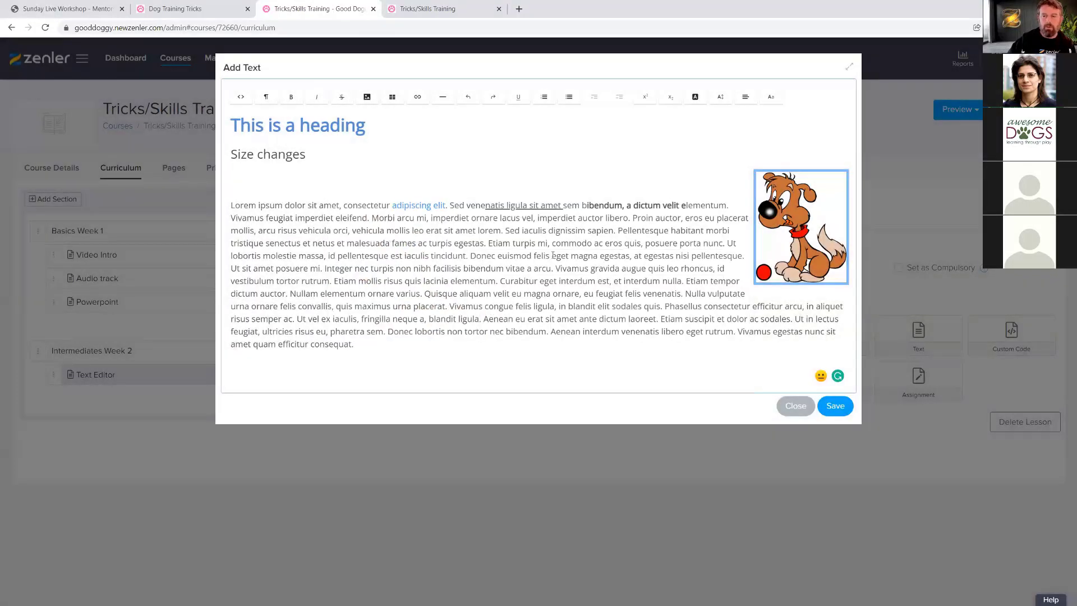
pyautogui.click(835, 406)
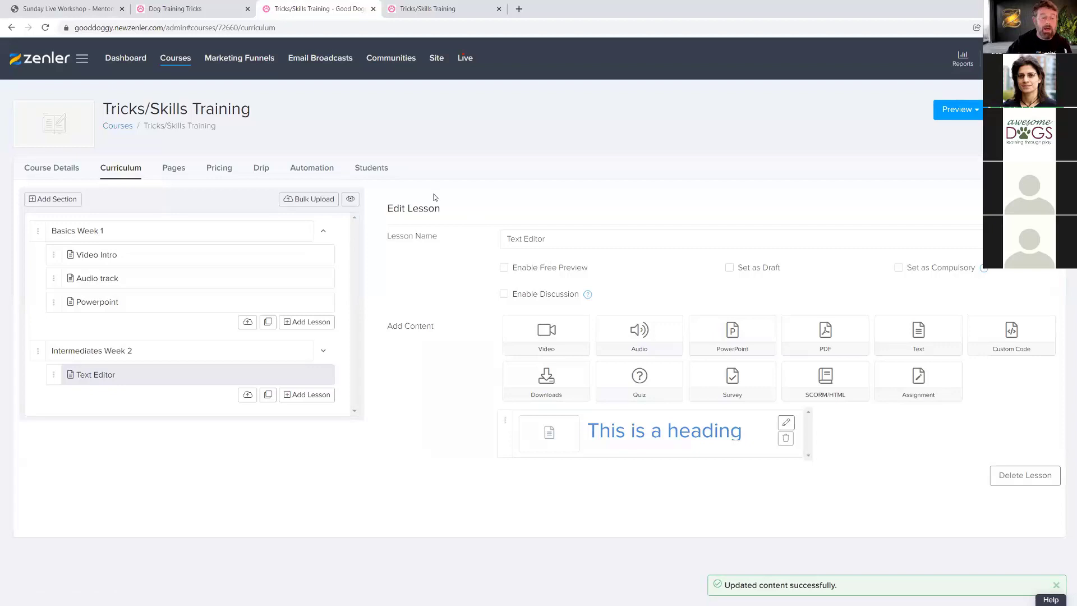
# - Add a lesson named "PDF" to the Intermediates Week 2 section and save it
pyautogui.click(306, 395)
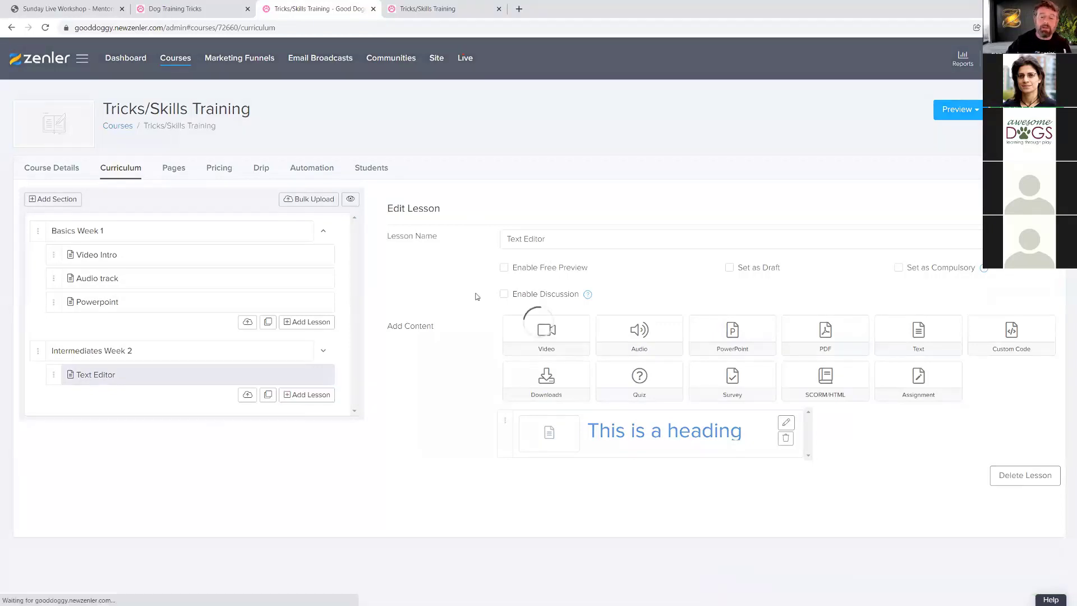
pyautogui.write('PDF')
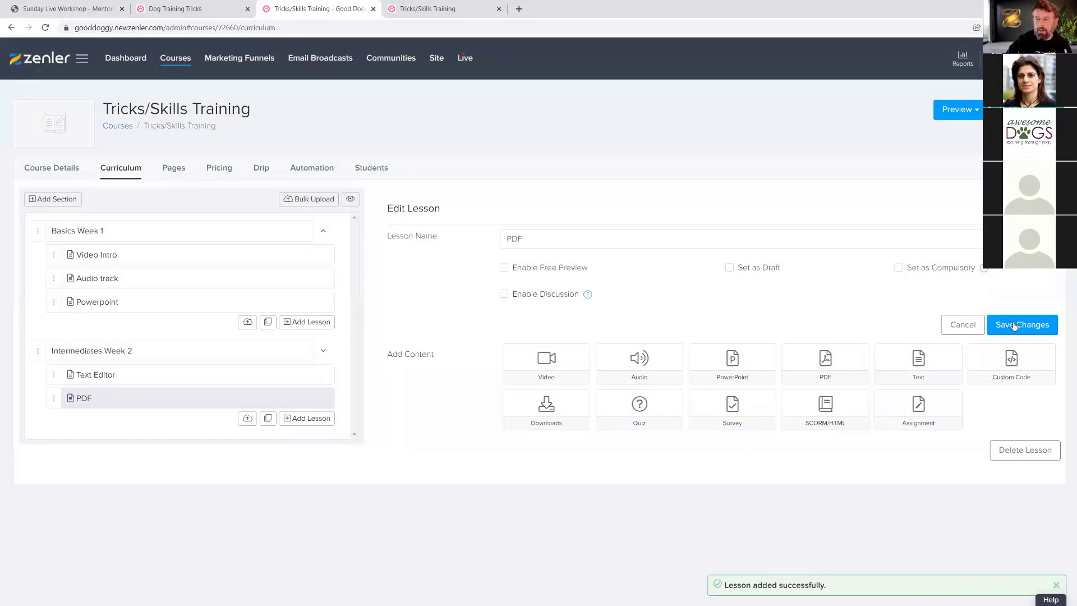
pyautogui.click(999, 328)
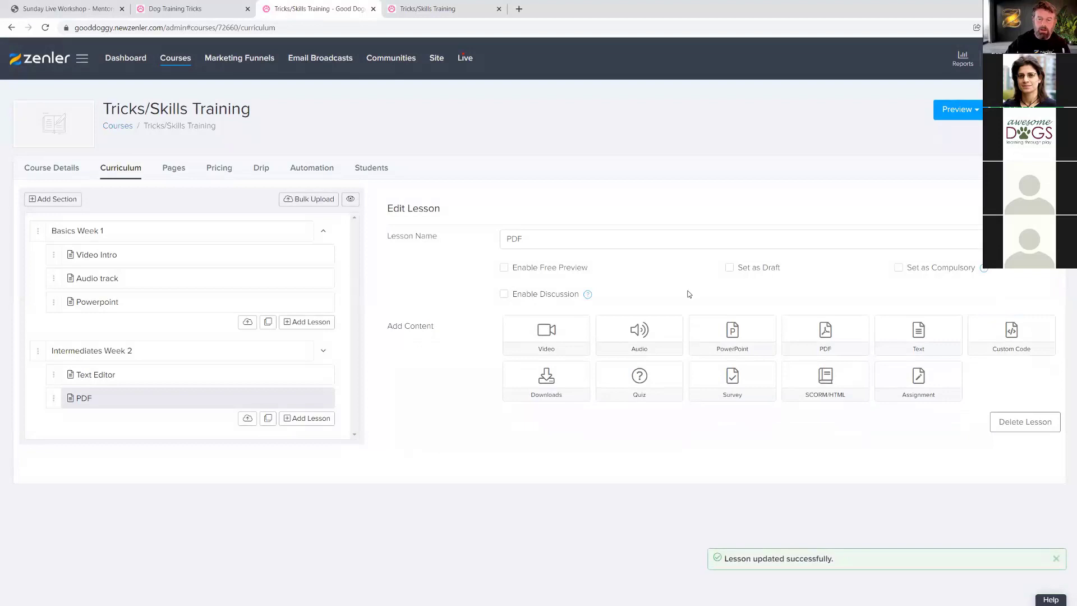
# - Upload PDF-Example.pdf from the COURSE CREATION folder as the PDF lesson's PDF content
pyautogui.click(823, 330)
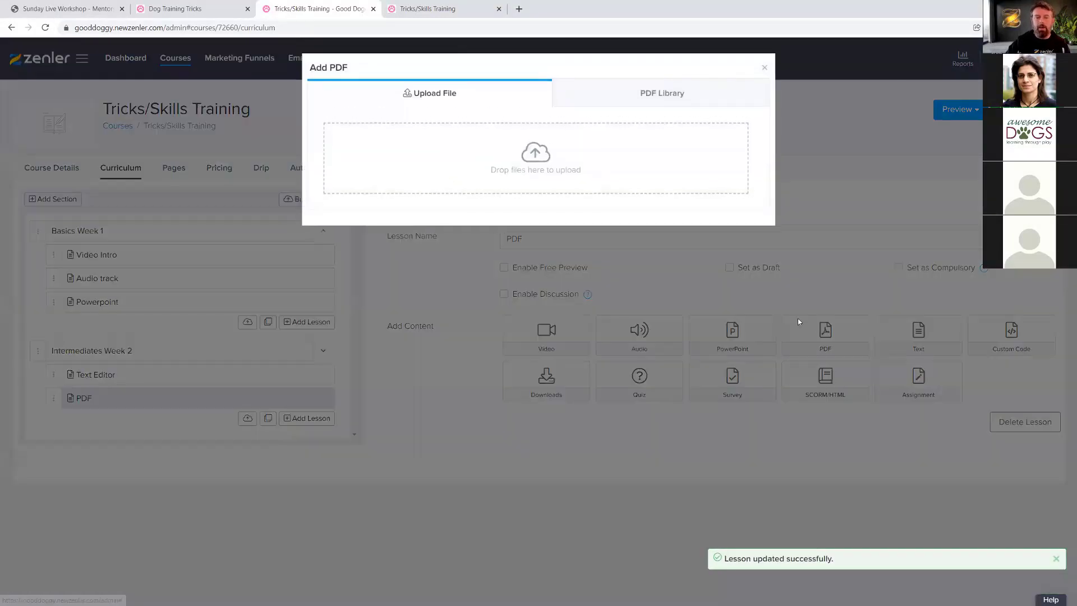
pyautogui.click(522, 165)
pyautogui.click(143, 89)
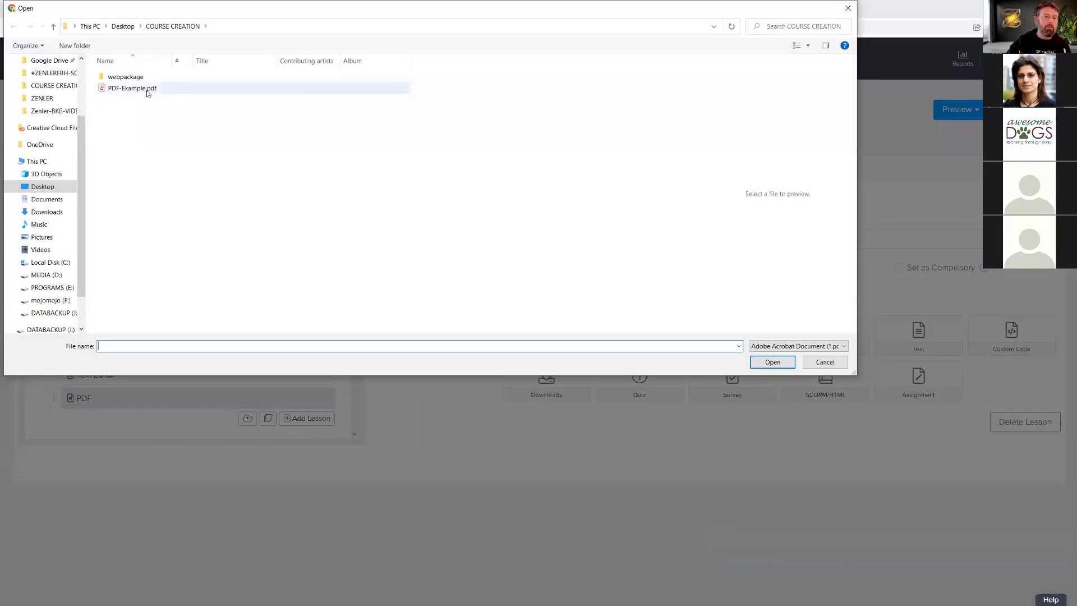
pyautogui.click(777, 364)
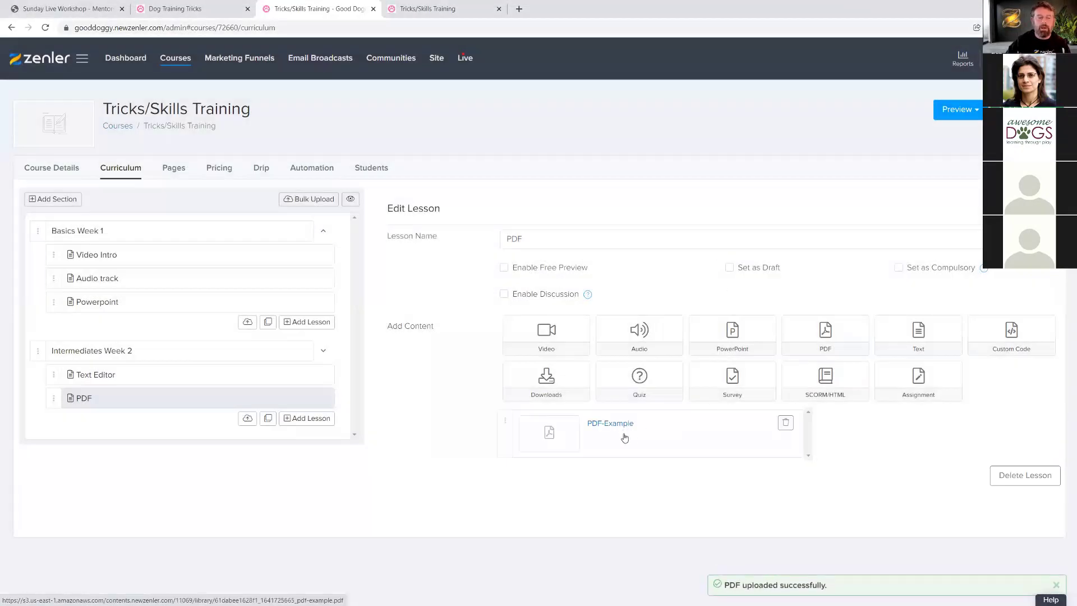
# - Add a lesson named "Download" to the Intermediates Week 2 section and save it
pyautogui.click(295, 420)
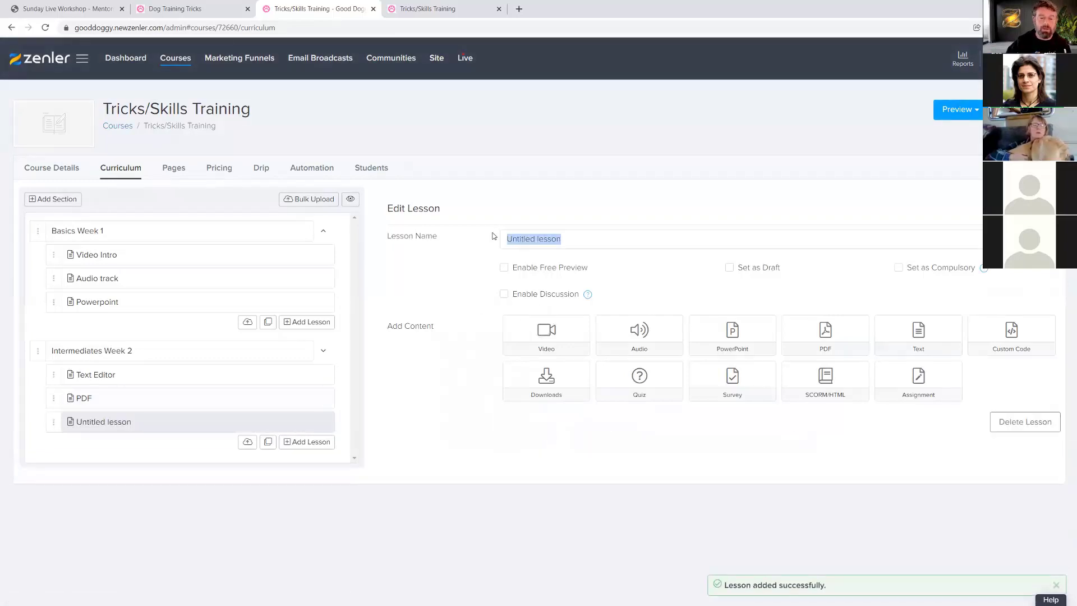
pyautogui.write('Down')
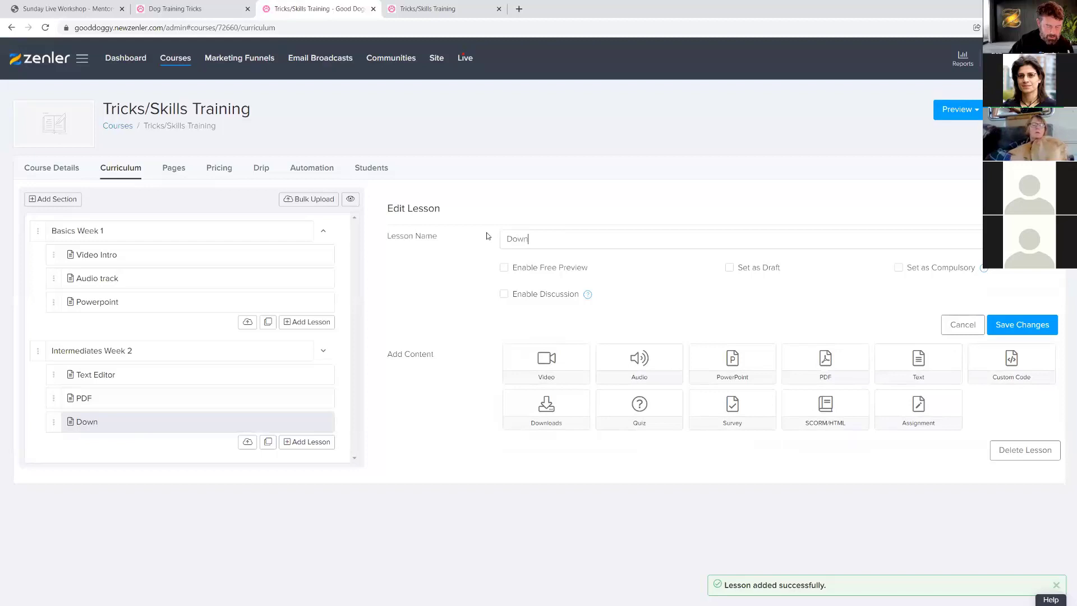
pyautogui.write('load')
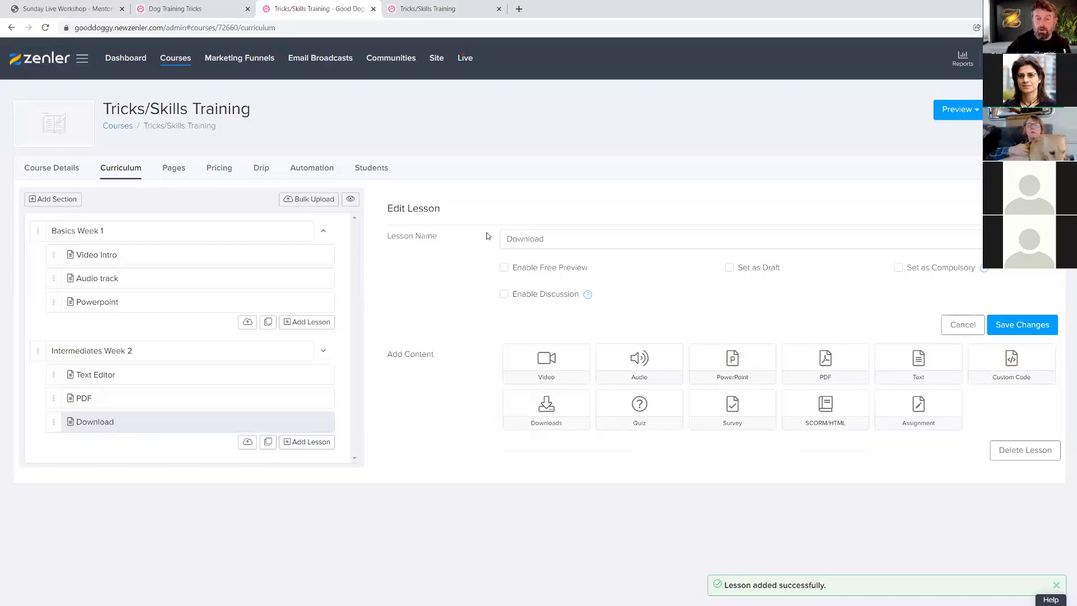
pyautogui.click(1005, 331)
# - Upload PDF-Example.pdf as downloadable content of the Download lesson with the title "Download the PDF"
pyautogui.click(563, 380)
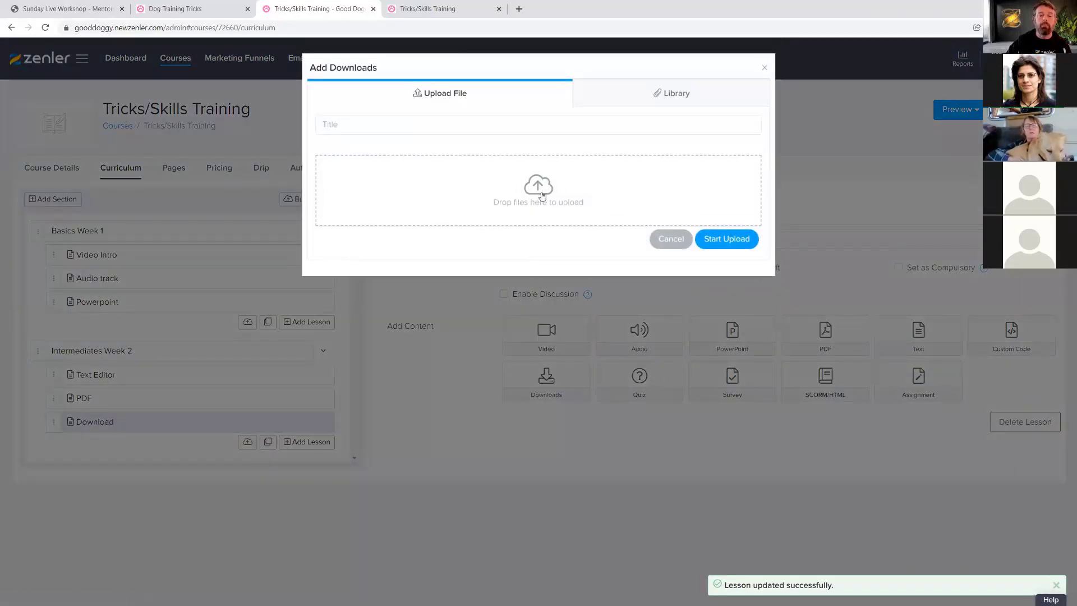
pyautogui.click(542, 191)
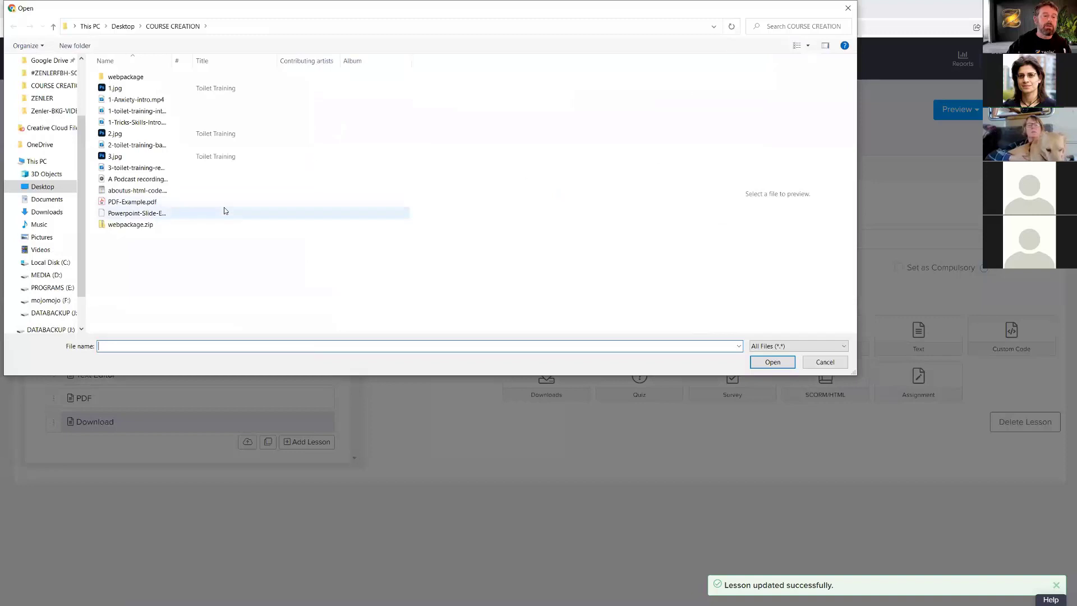
pyautogui.click(332, 203)
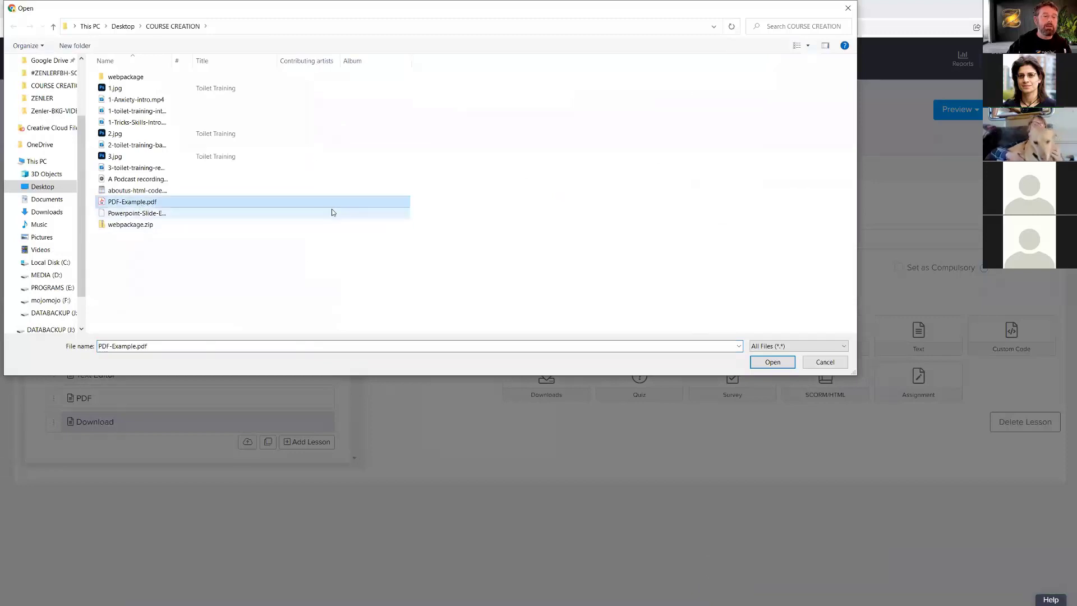
pyautogui.click(773, 362)
pyautogui.click(346, 124)
pyautogui.write('Do')
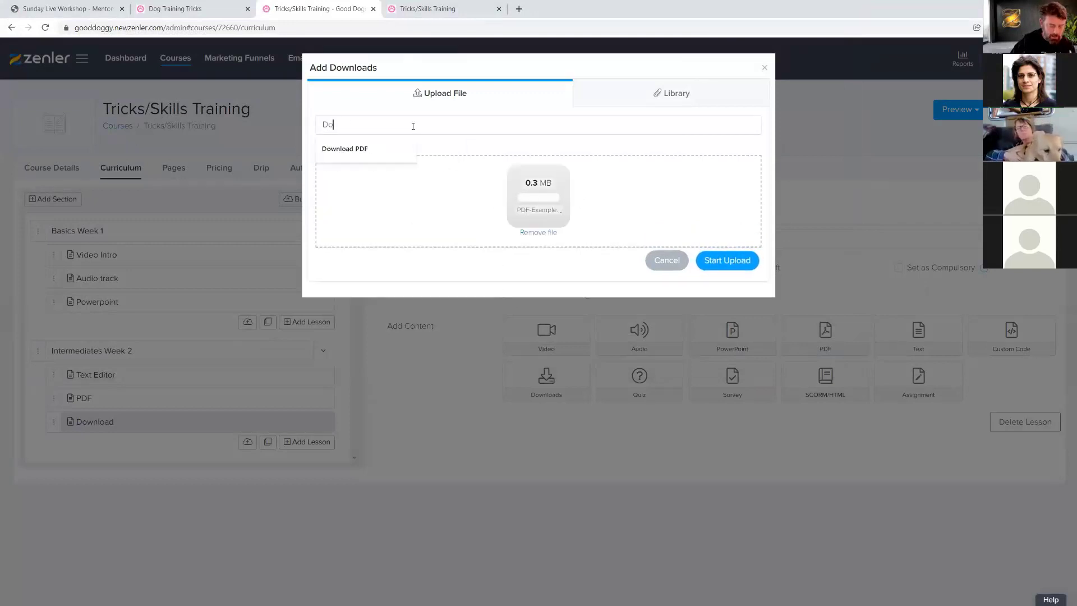
pyautogui.write('wnload the PDF')
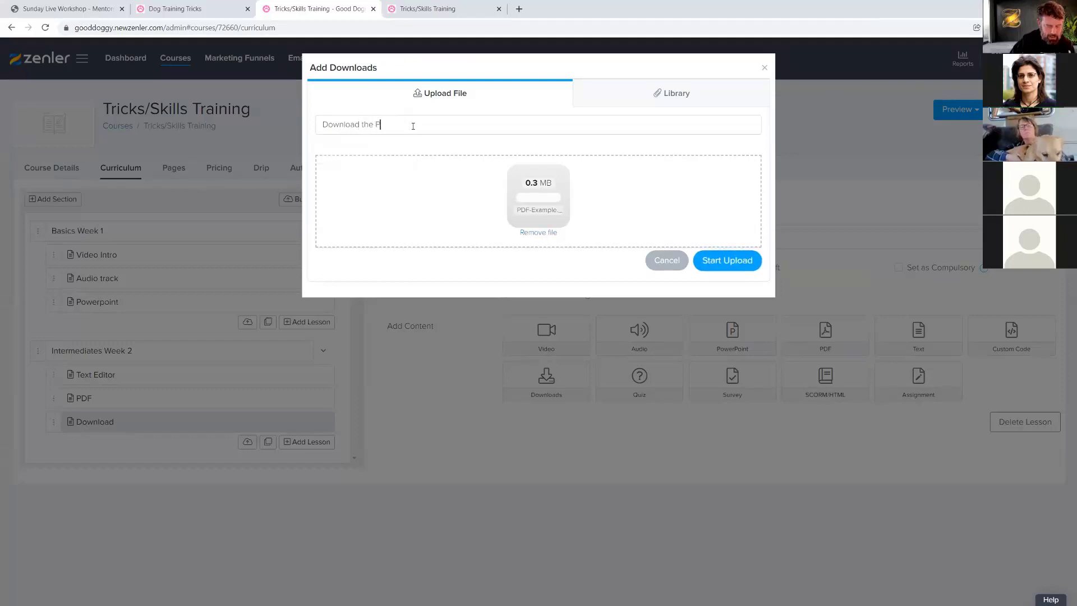
pyautogui.click(711, 270)
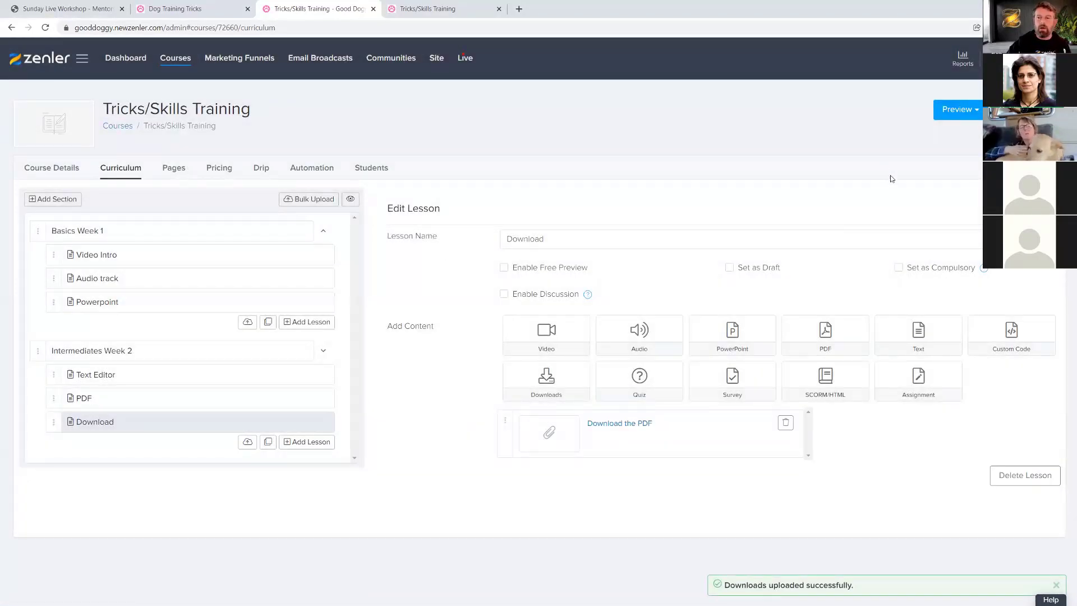
# - Close the outdated course preview and open a fresh preview of the student's course dashboard to check the curriculum
pyautogui.click(490, 15)
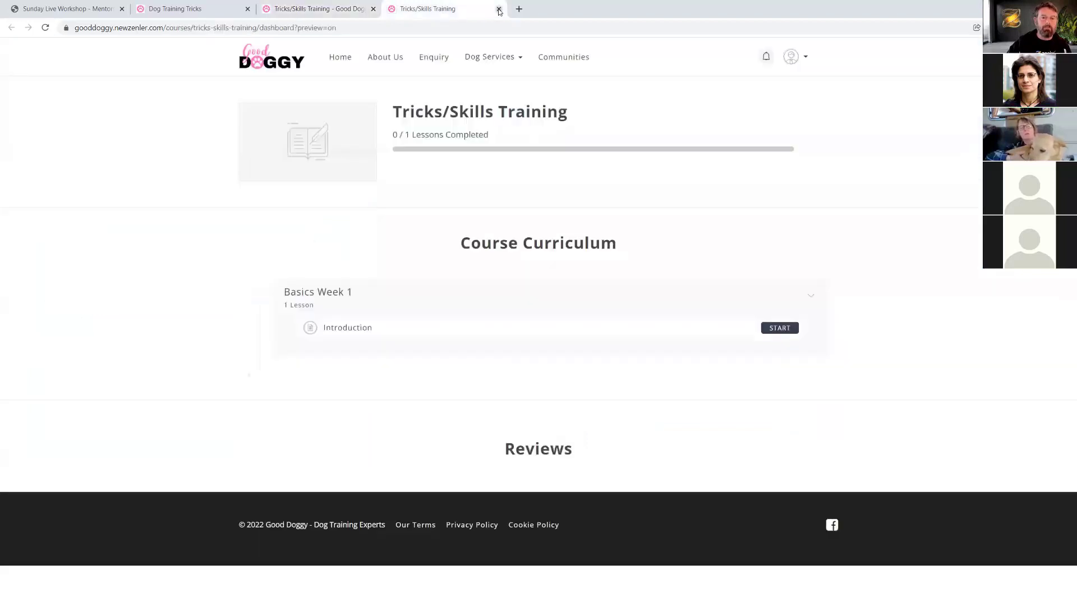
pyautogui.click(46, 29)
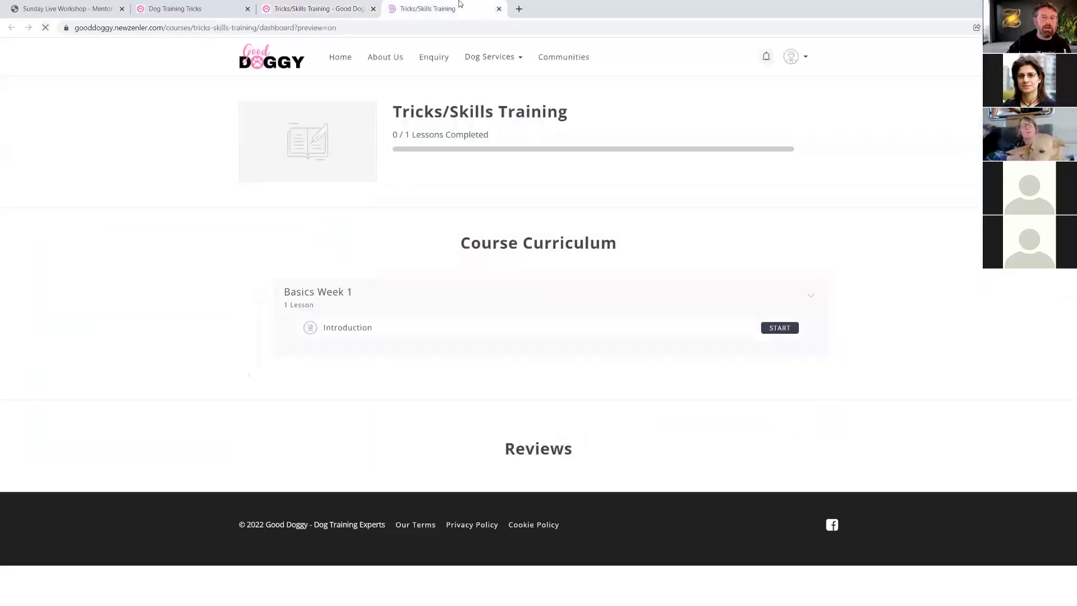
pyautogui.click(499, 8)
pyautogui.click(963, 106)
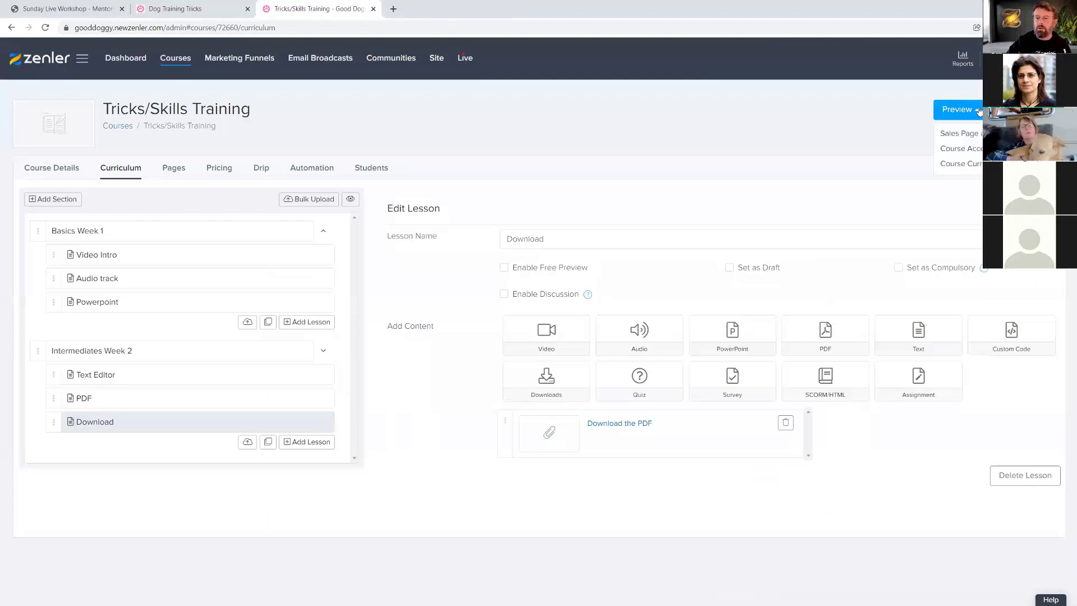
pyautogui.click(958, 153)
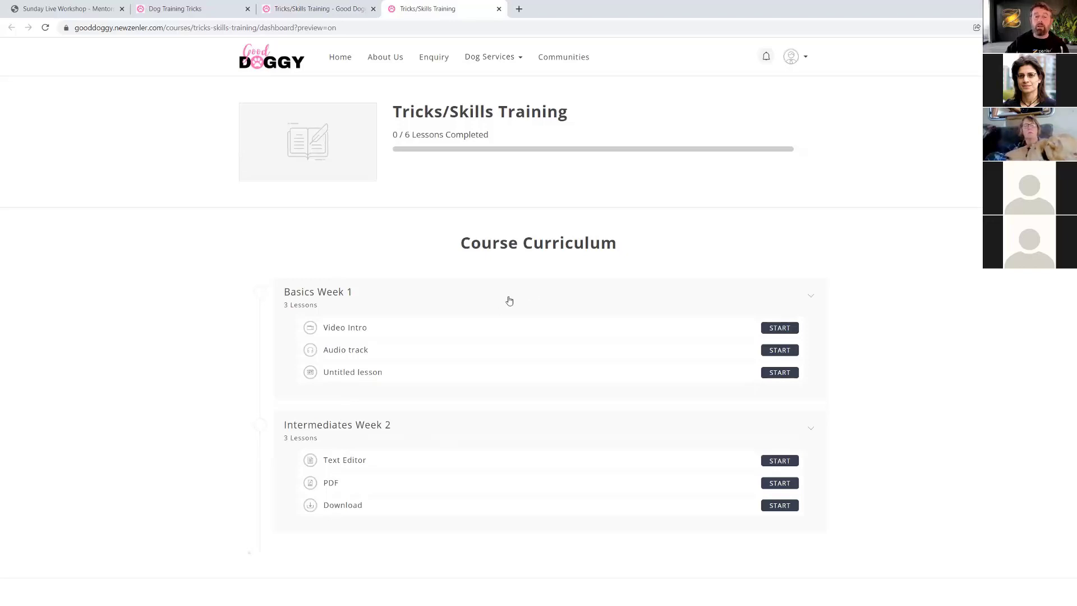
# - Rename the untitled third lesson of Basics Week 1 as "Powerpoint" in the course curriculum and save the change
pyautogui.click(295, 9)
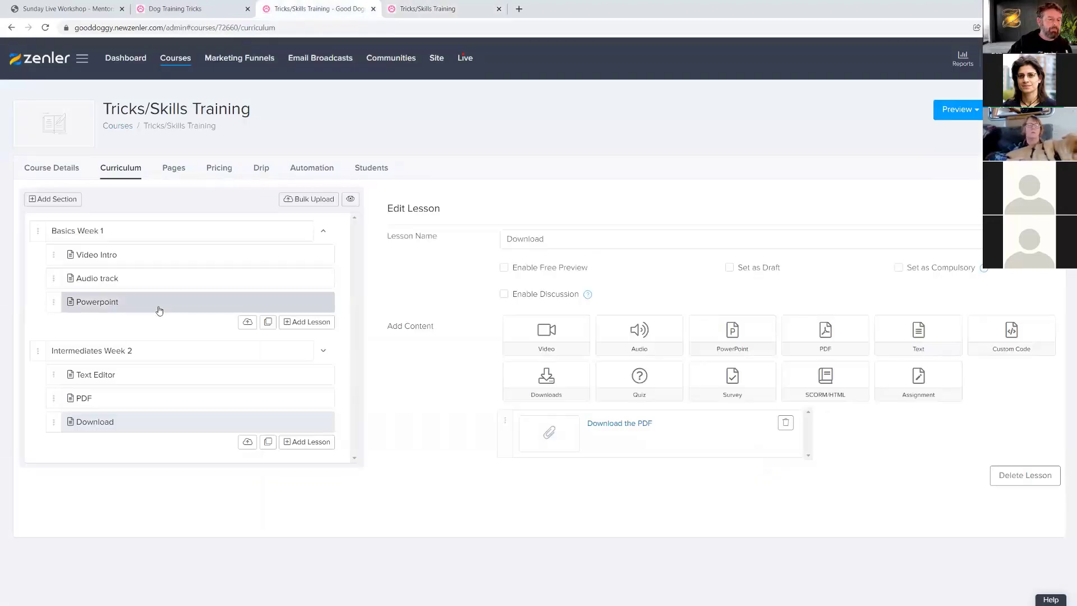
pyautogui.click(225, 306)
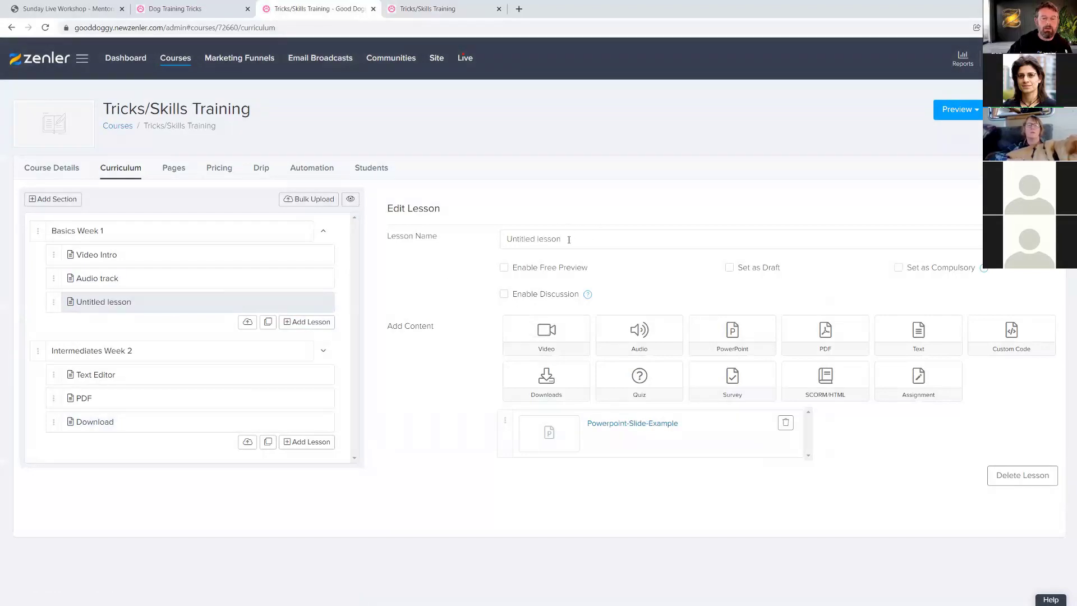
pyautogui.moveTo(568, 239); pyautogui.dragTo(464, 233)
pyautogui.write('Powerpoint')
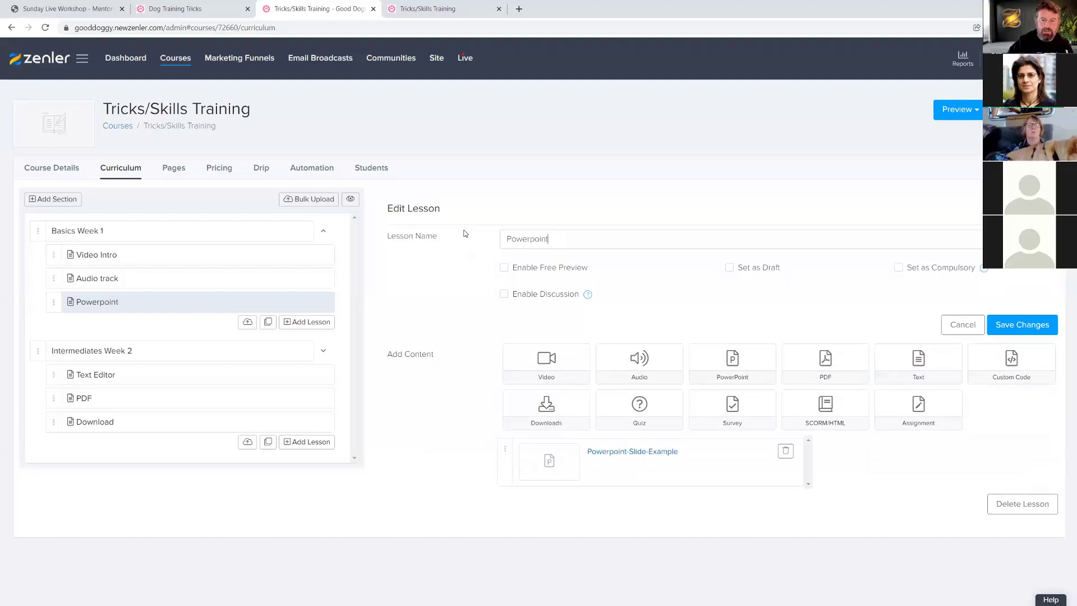
pyautogui.click(1010, 324)
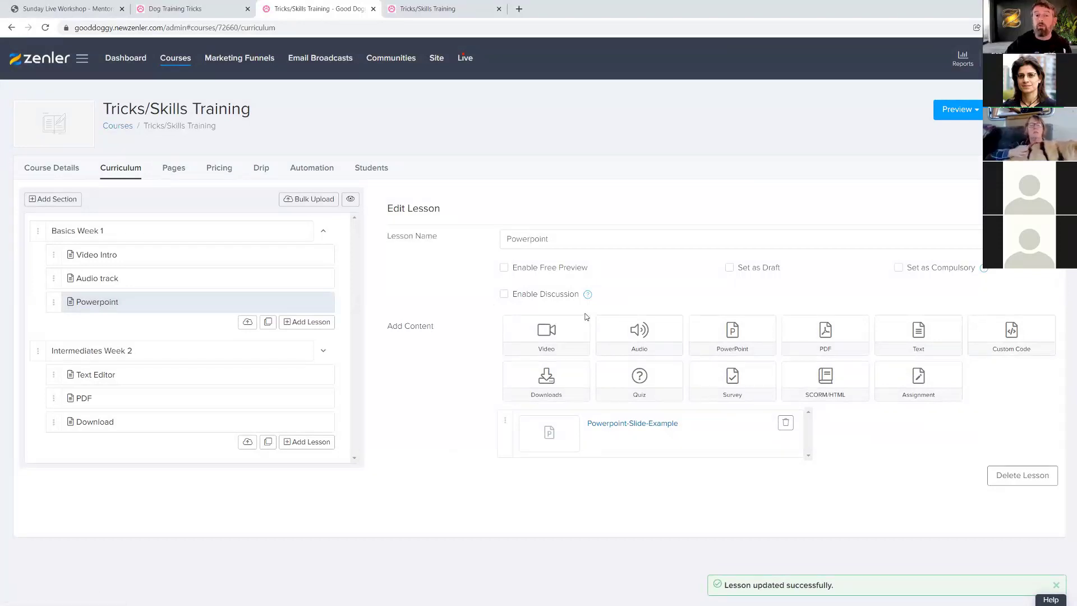
# - Set the Powerpoint lesson as a draft and reload the course preview to check the lesson list
pyautogui.click(730, 268)
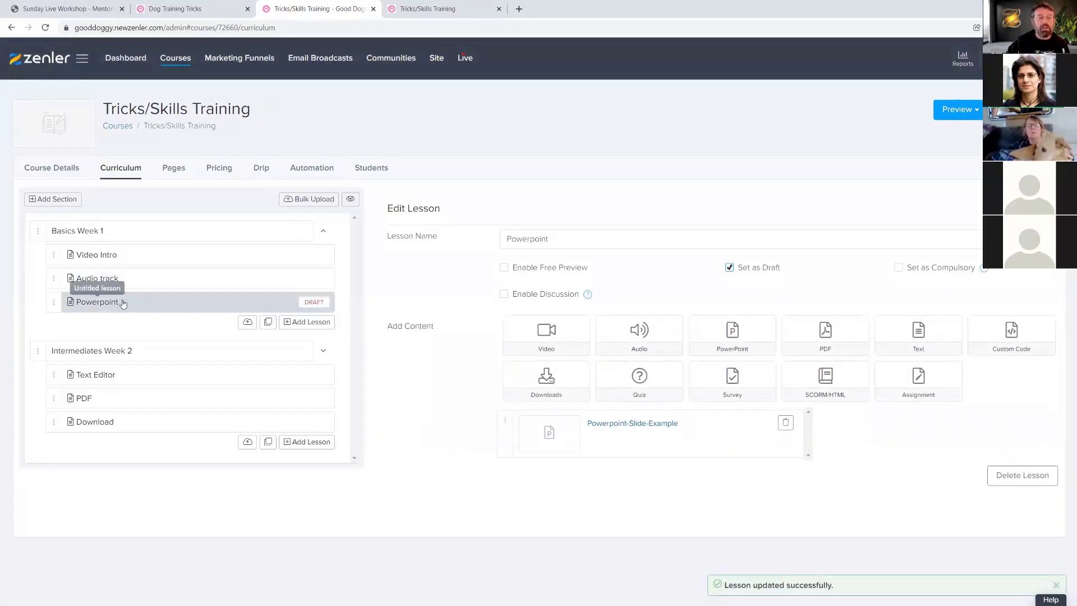
pyautogui.click(427, 9)
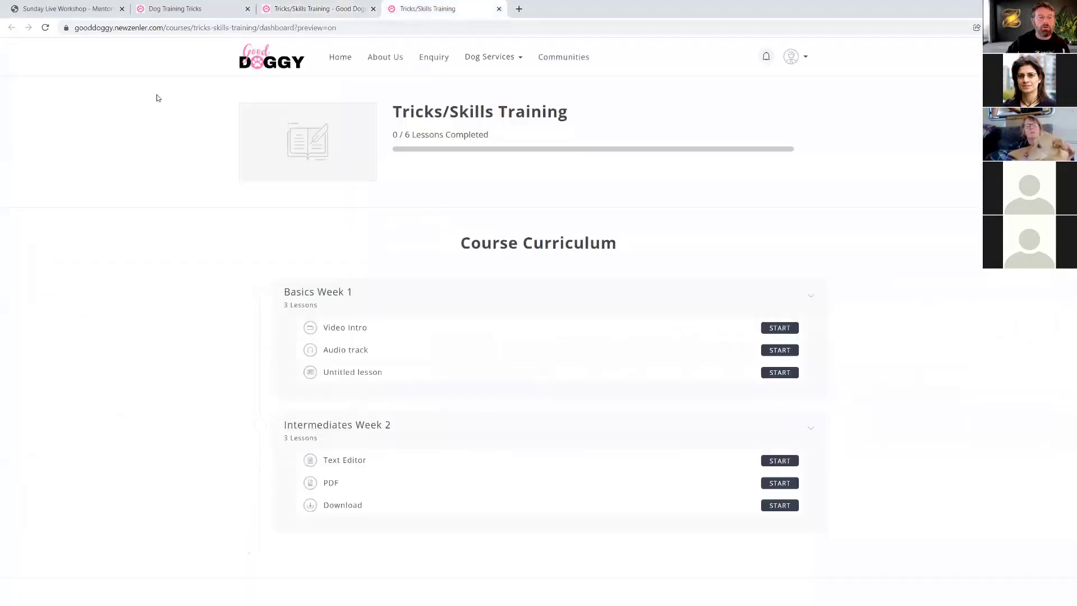
pyautogui.click(46, 28)
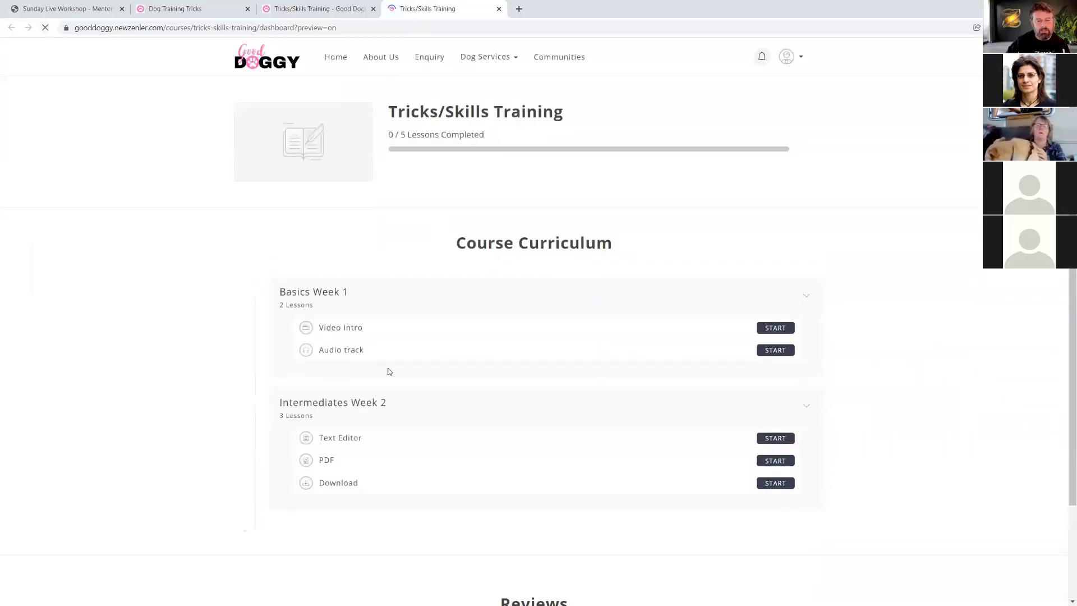
# - Remove the draft status from the Powerpoint lesson, save the change and reload the course preview to check the lesson list
pyautogui.click(268, 11)
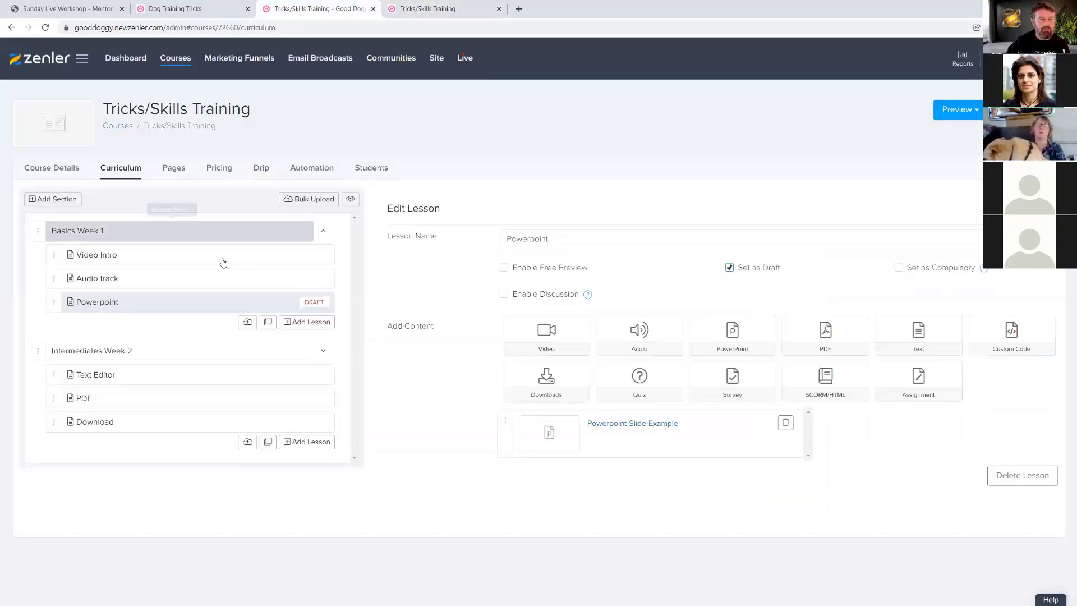
pyautogui.click(729, 268)
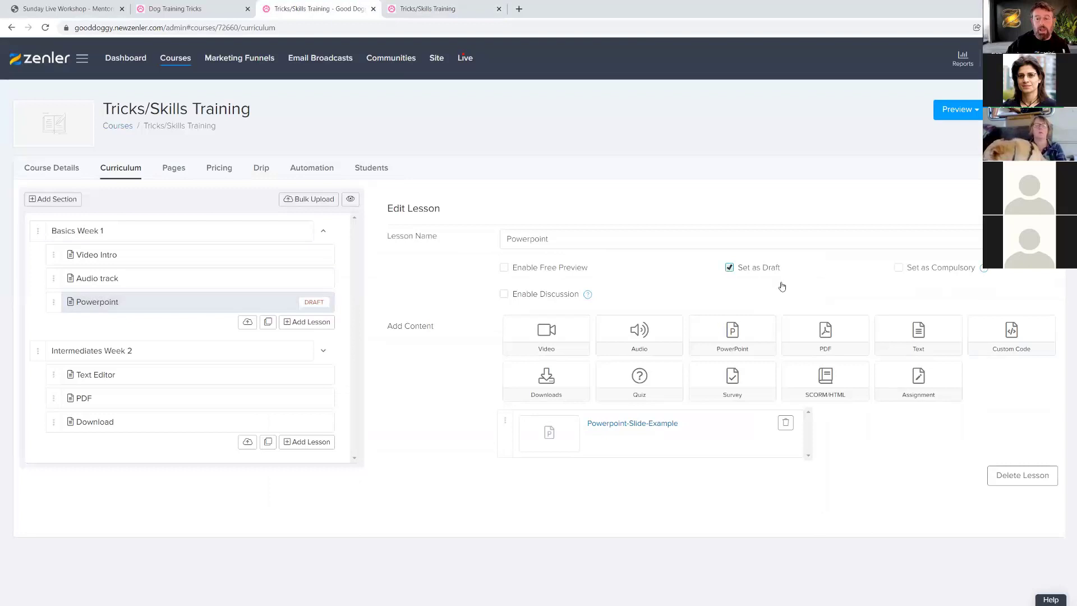
pyautogui.click(1022, 325)
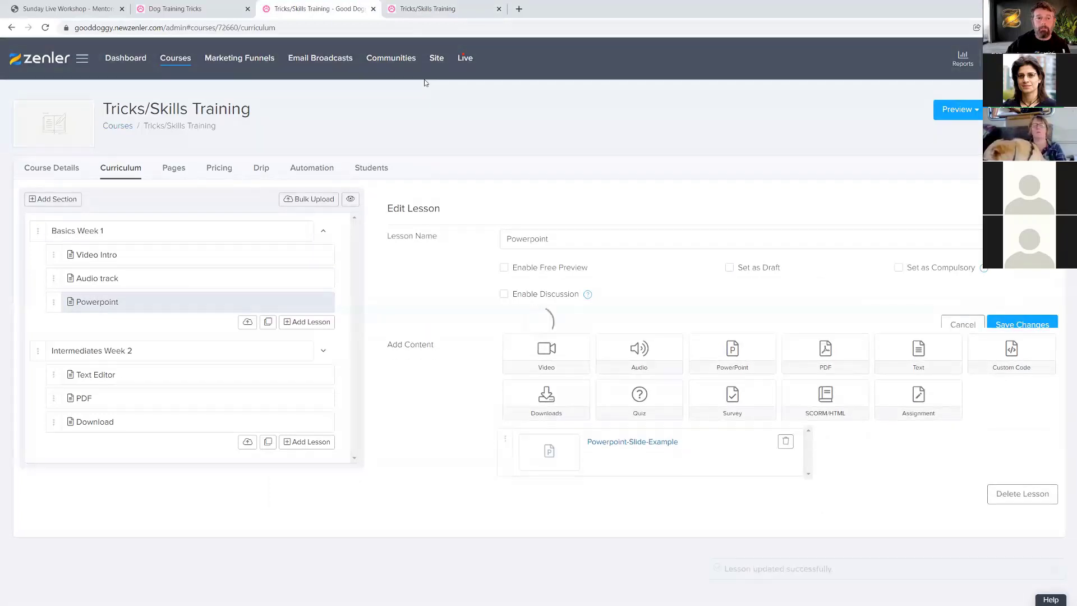
pyautogui.click(426, 8)
pyautogui.click(46, 28)
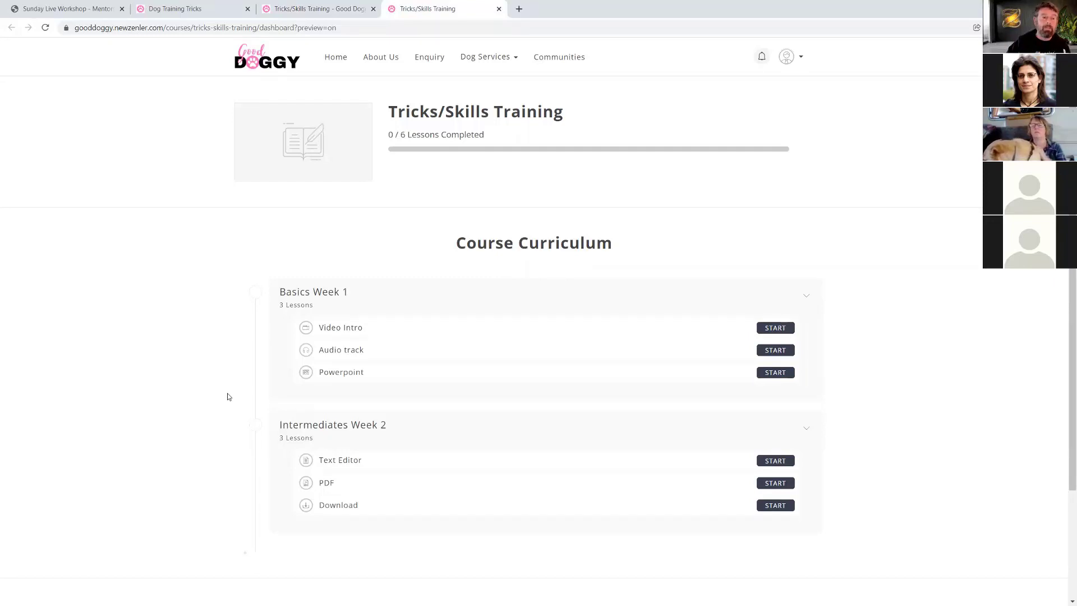
# - Reorder the Basics Week 1 lessons in the course curriculum so that Powerpoint sits between Video Intro and Audio track
pyautogui.click(312, 9)
pyautogui.moveTo(77, 296); pyautogui.dragTo(85, 387)
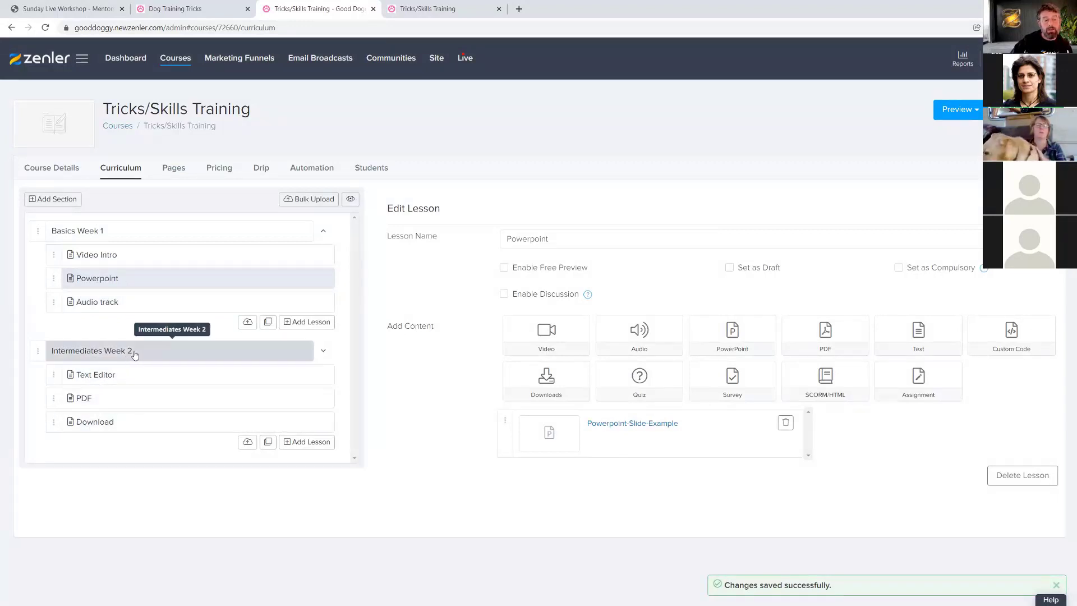
pyautogui.click(267, 443)
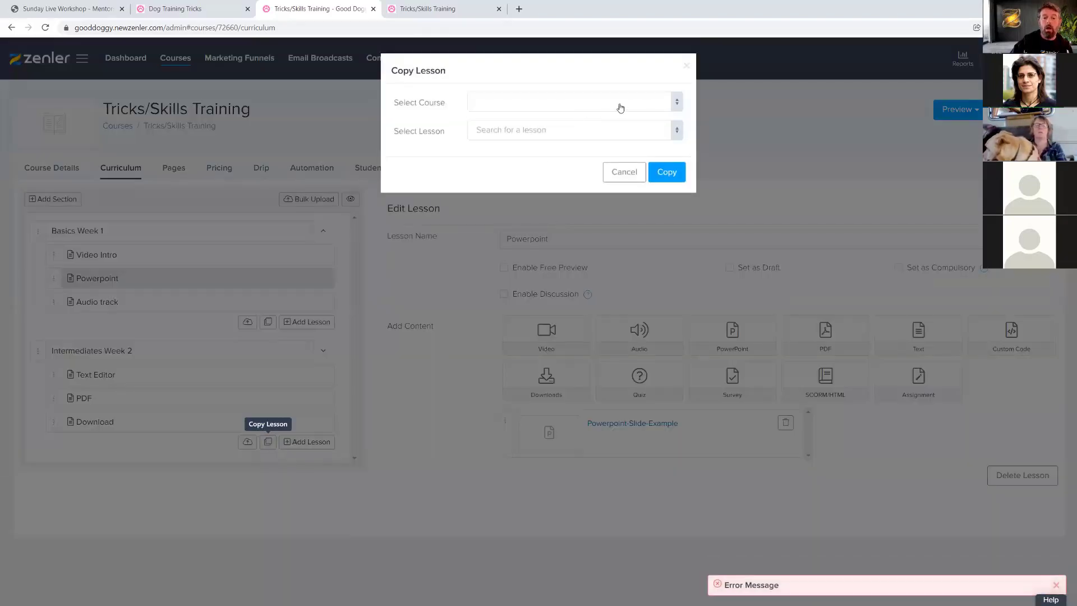
pyautogui.click(674, 103)
pyautogui.click(507, 103)
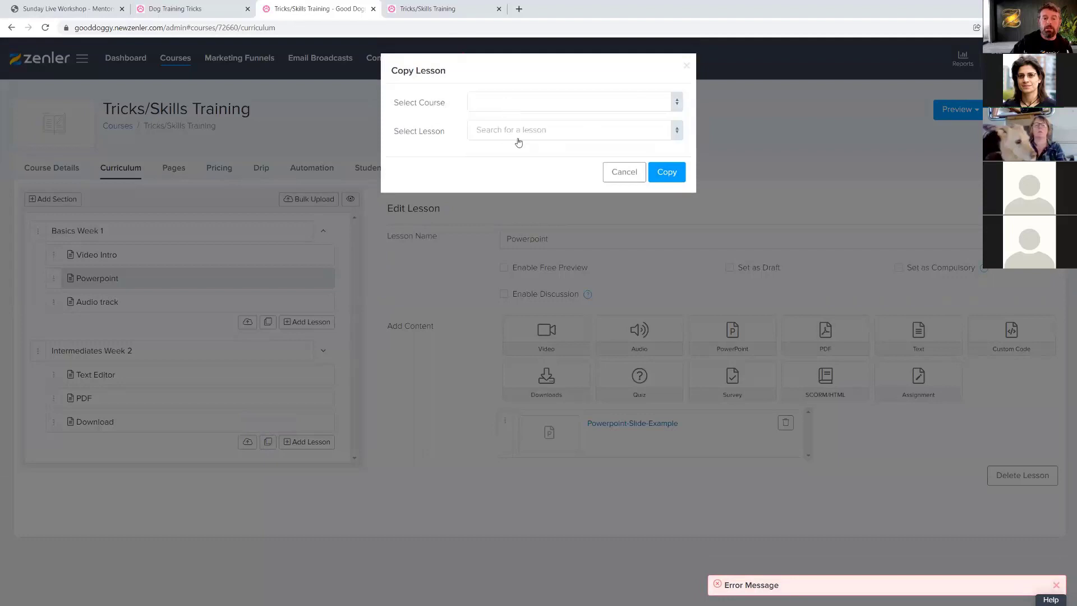
pyautogui.click(536, 135)
pyautogui.click(584, 185)
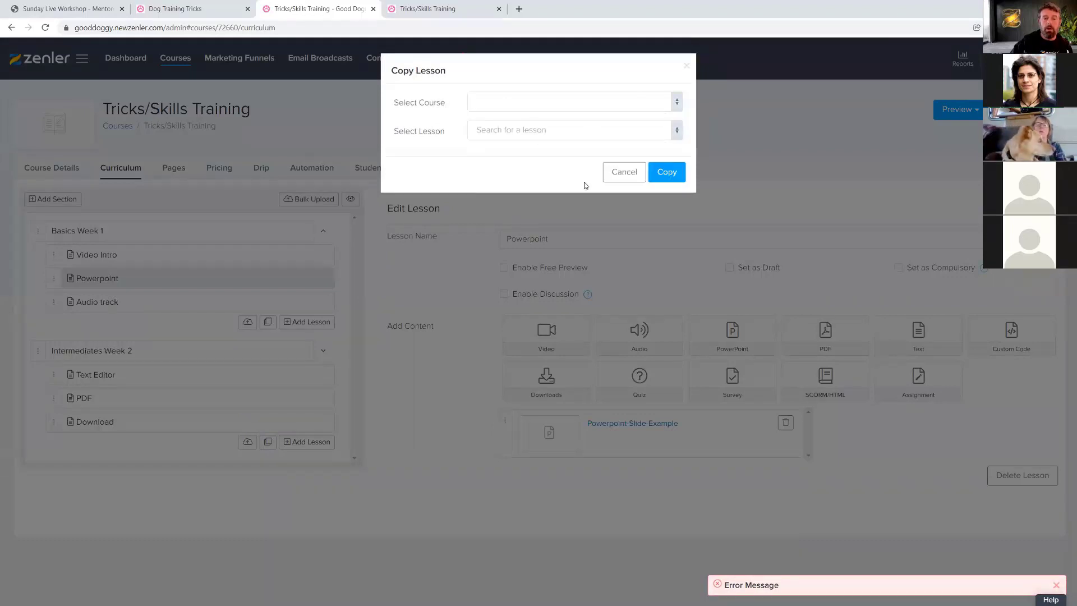
pyautogui.click(624, 172)
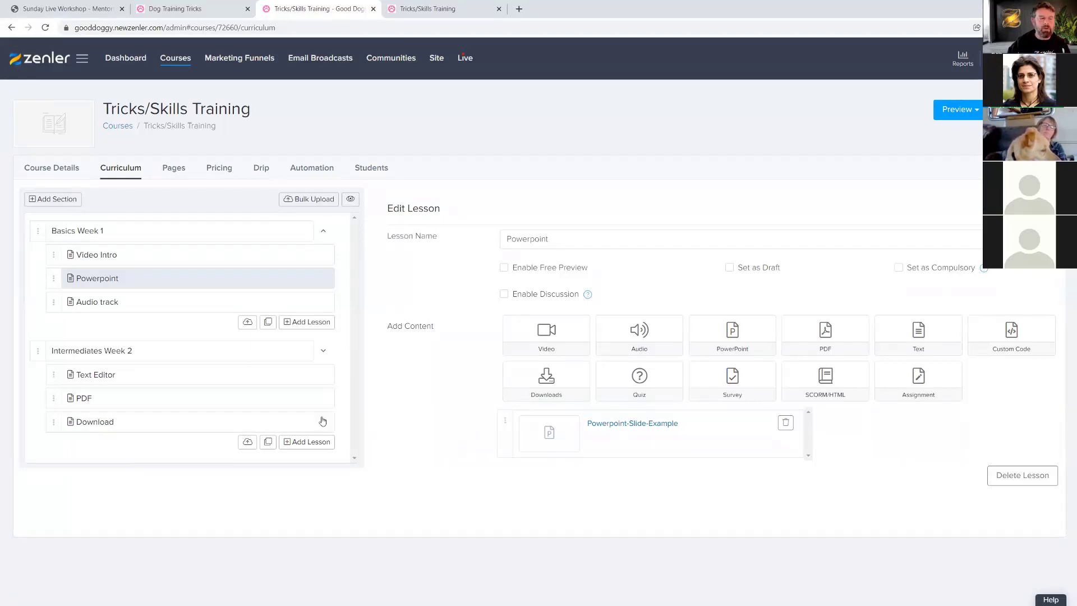
# - Reload the course curriculum page and expand the Intermediates Week 2 section to show its lessons
pyautogui.click(46, 28)
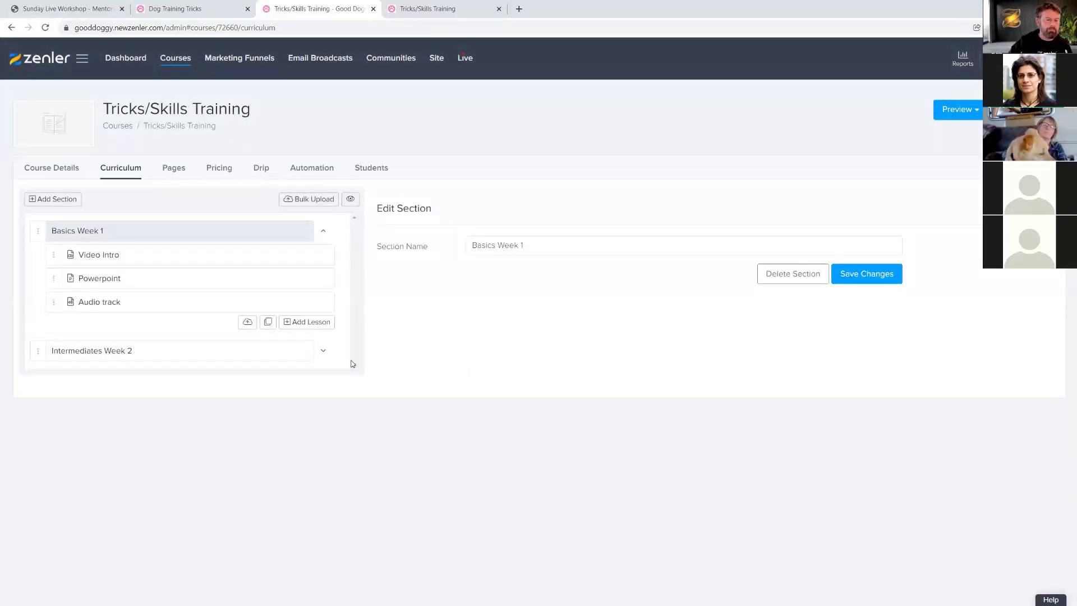
pyautogui.click(323, 351)
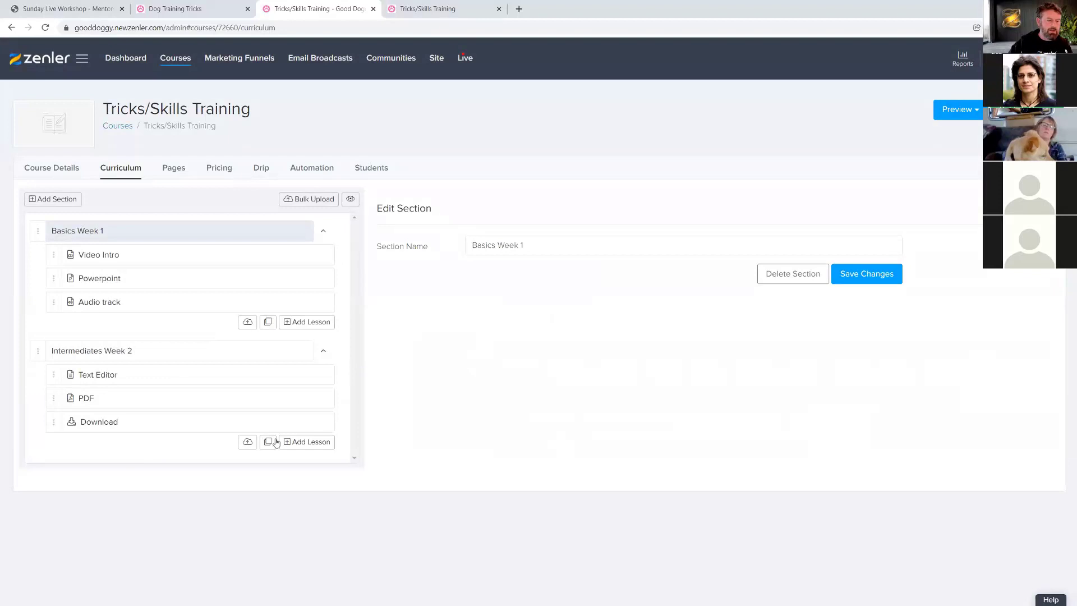
# - Copy the Audio track lesson from the current course into the Intermediates Week 2 section
pyautogui.click(269, 442)
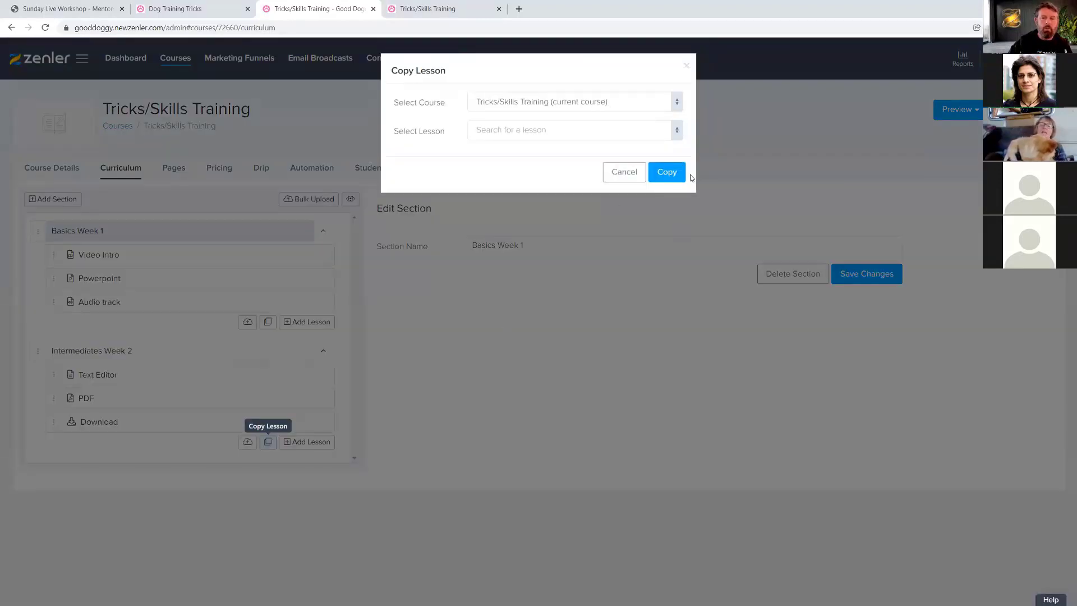
pyautogui.click(628, 173)
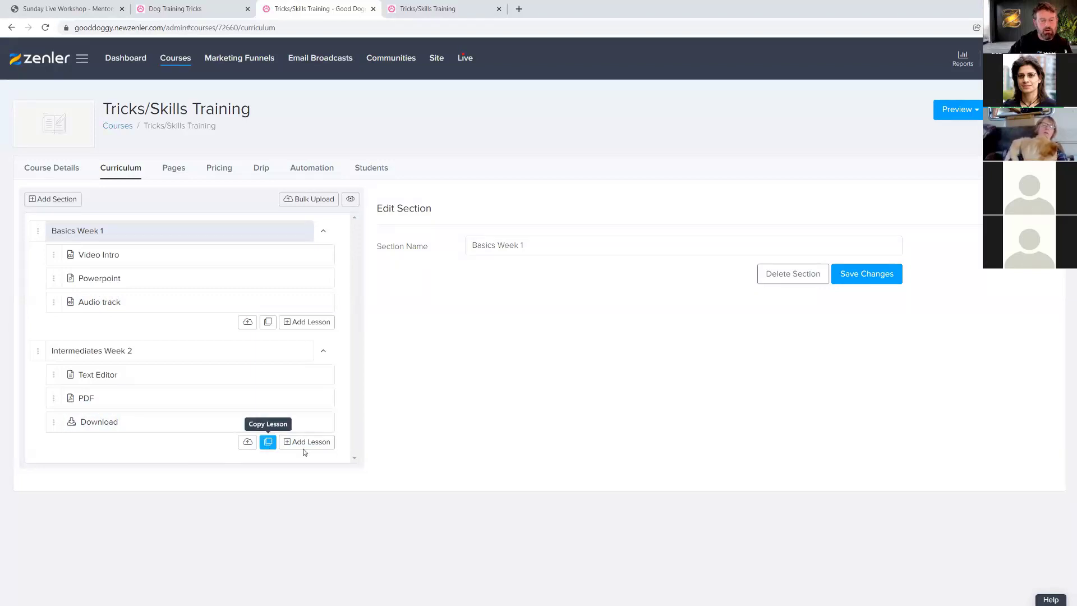
pyautogui.click(268, 442)
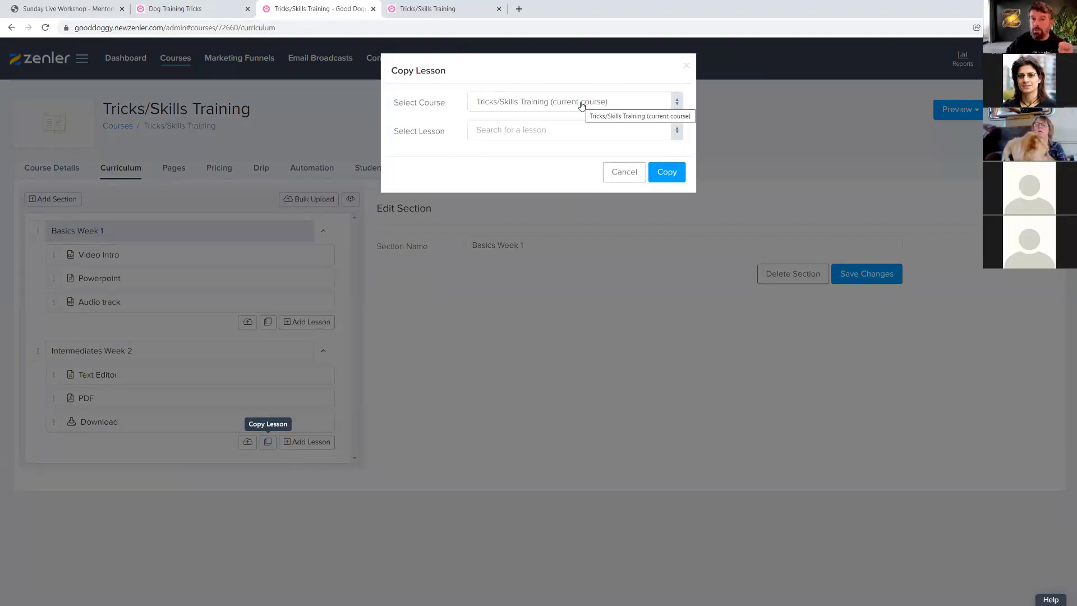
pyautogui.click(570, 135)
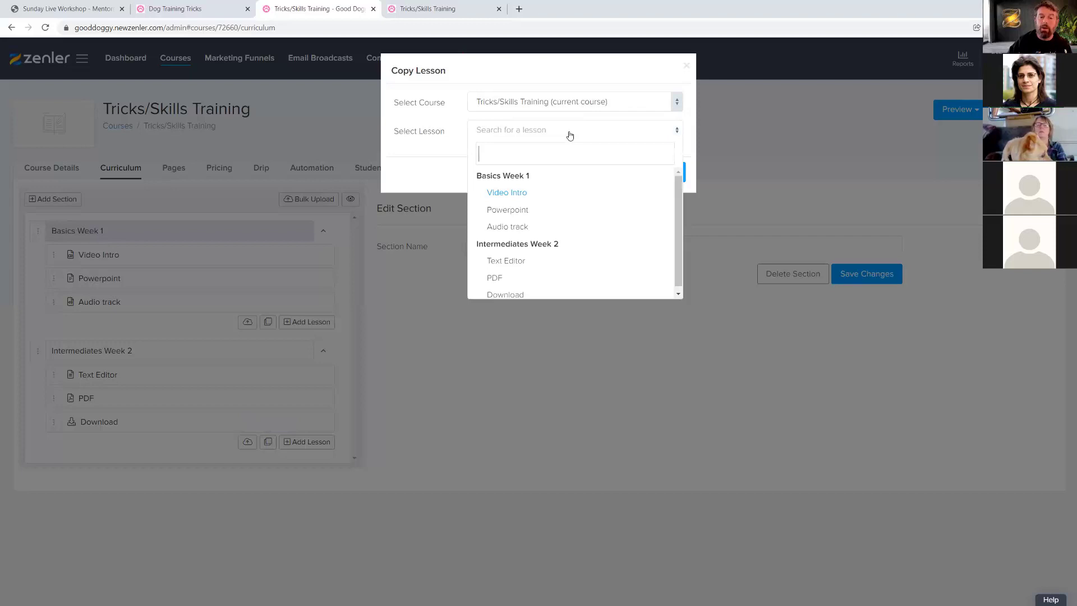
pyautogui.click(504, 228)
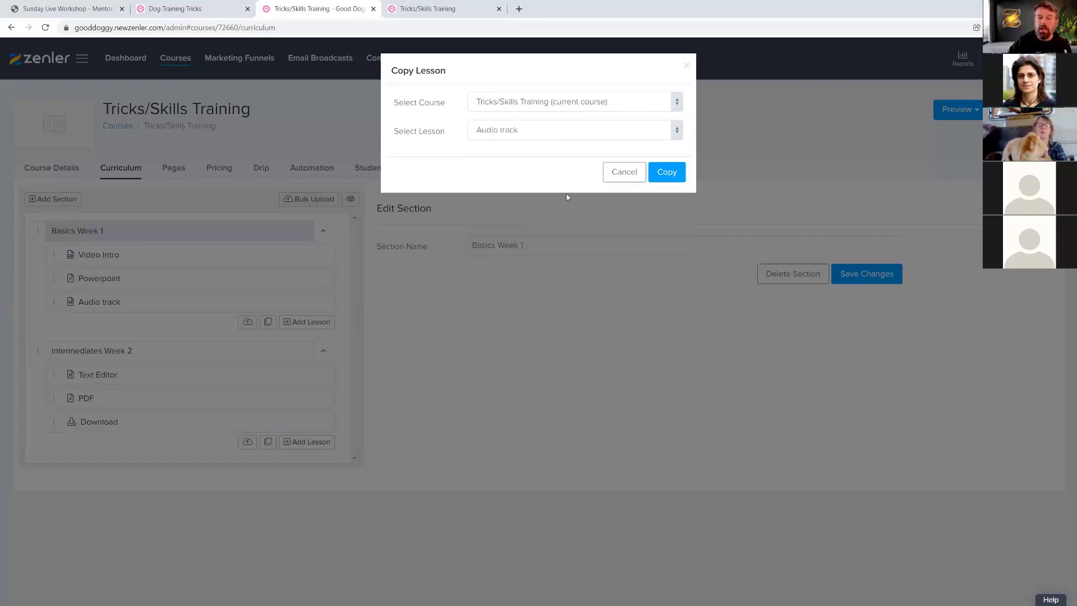
pyautogui.click(666, 173)
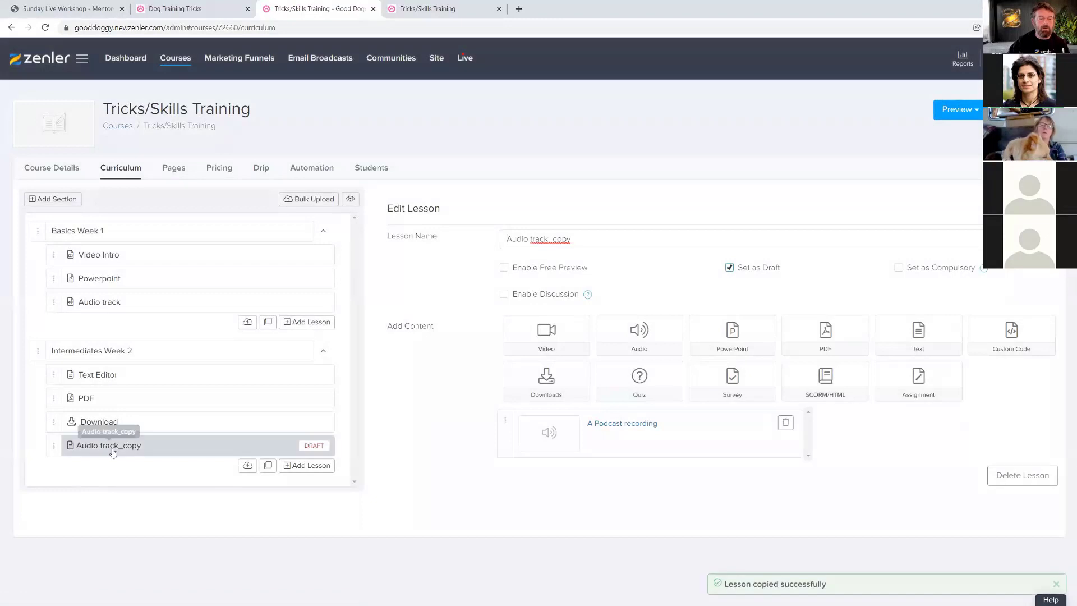
# - Rename the copied lesson to "Audio track", save it, and turn off its draft setting
pyautogui.moveTo(571, 239); pyautogui.dragTo(550, 239)
pyautogui.press('BackSpace')
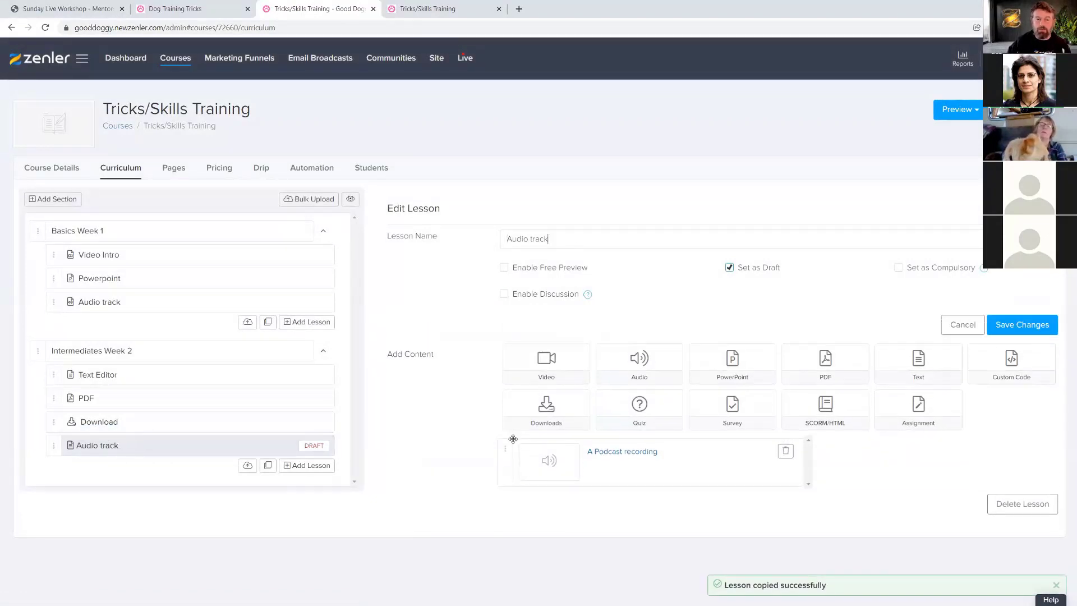
pyautogui.click(989, 330)
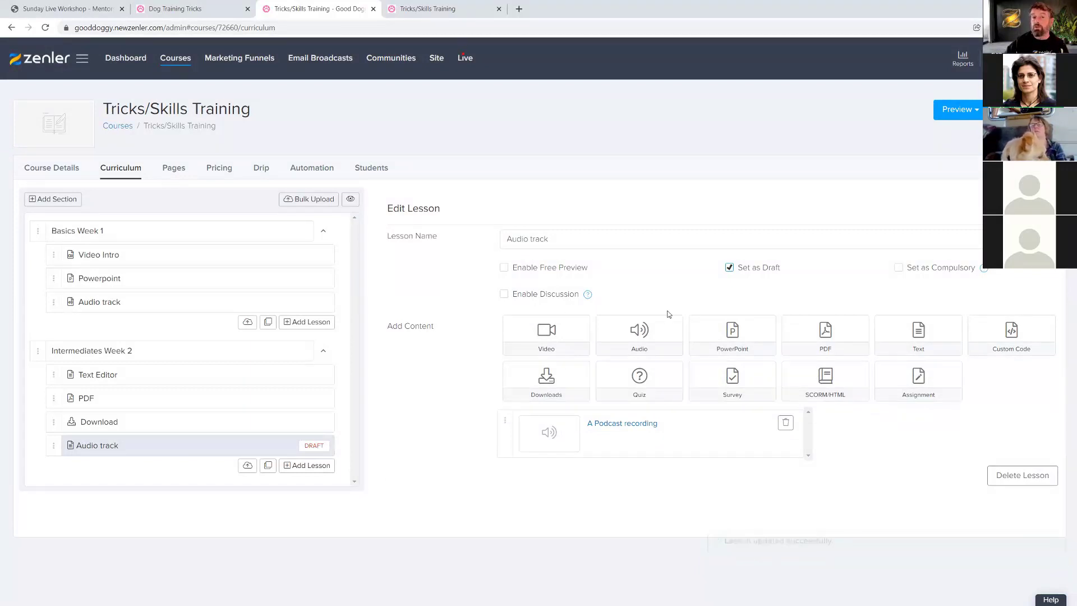
pyautogui.click(730, 267)
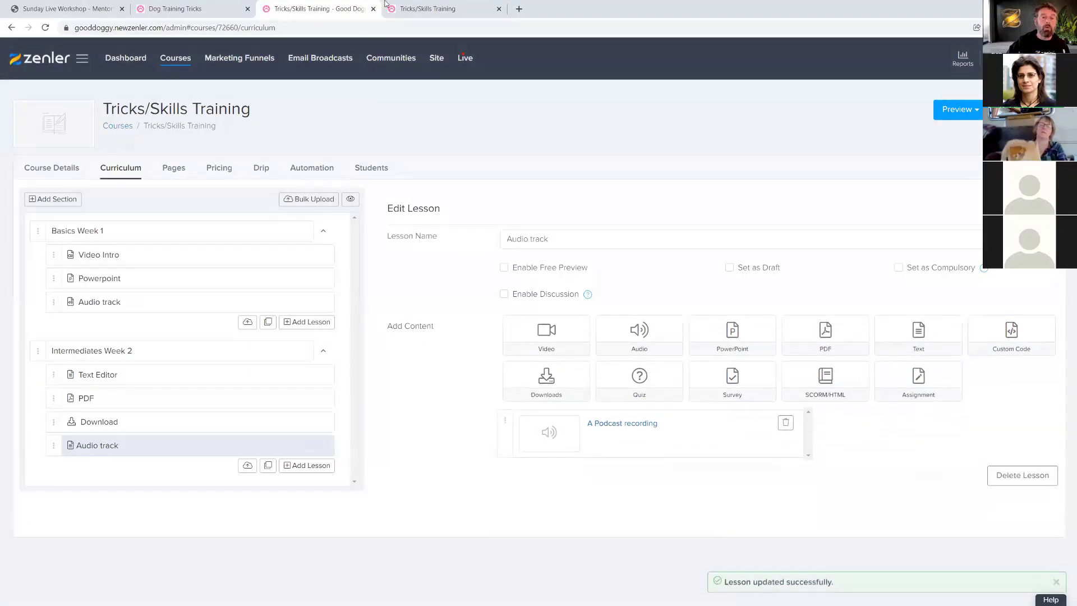
# - Refresh the Tricks/Skills Training course preview to check the lesson list, and return to the curriculum editor
pyautogui.click(427, 8)
pyautogui.click(46, 28)
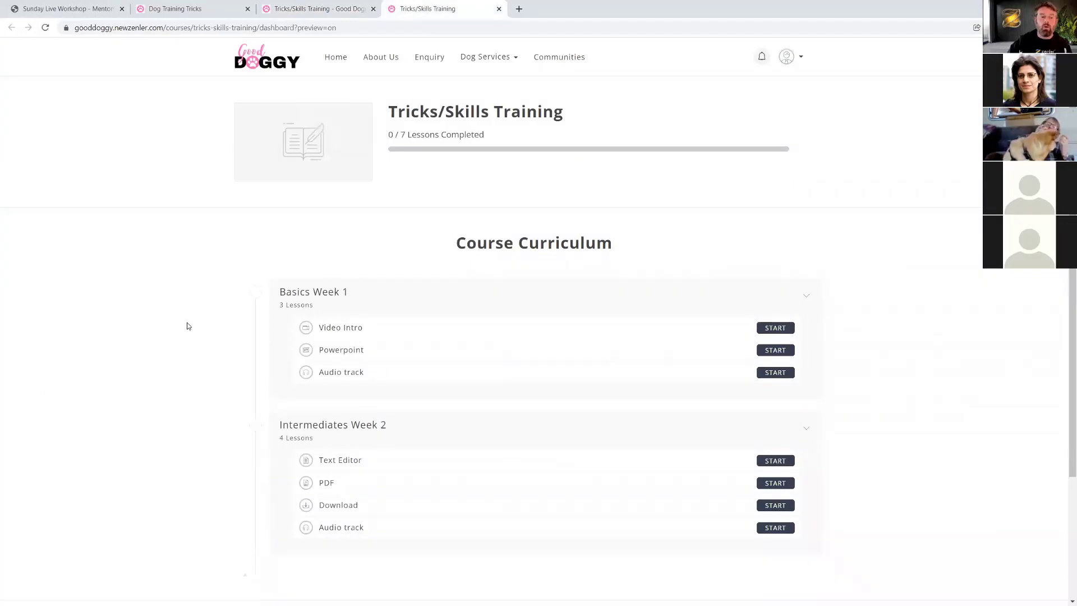
pyautogui.click(295, 9)
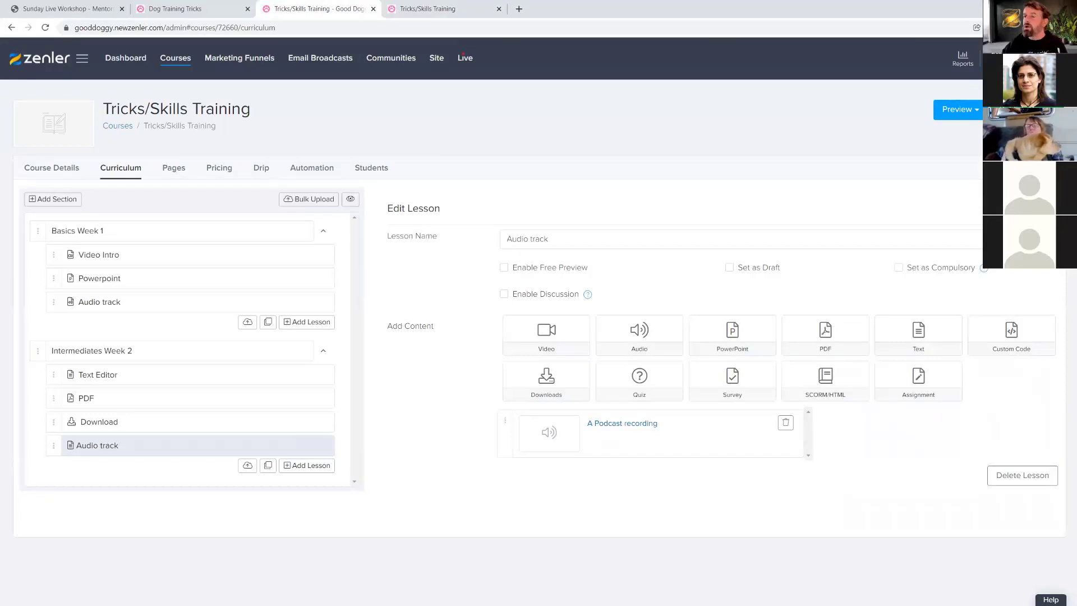
# - Switch to File Explorer and open anxiety.html from the webpackage folder in the browser
pyautogui.hotkey('alt', 'Tab')
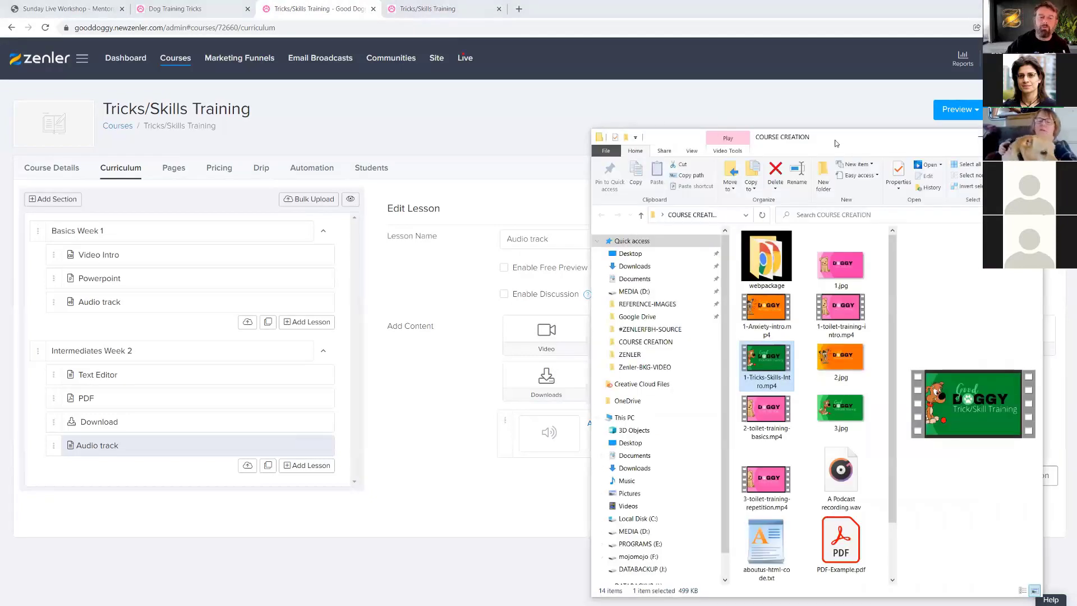
pyautogui.moveTo(835, 143); pyautogui.dragTo(463, 123)
pyautogui.click(400, 251)
pyautogui.doubleClick(400, 250)
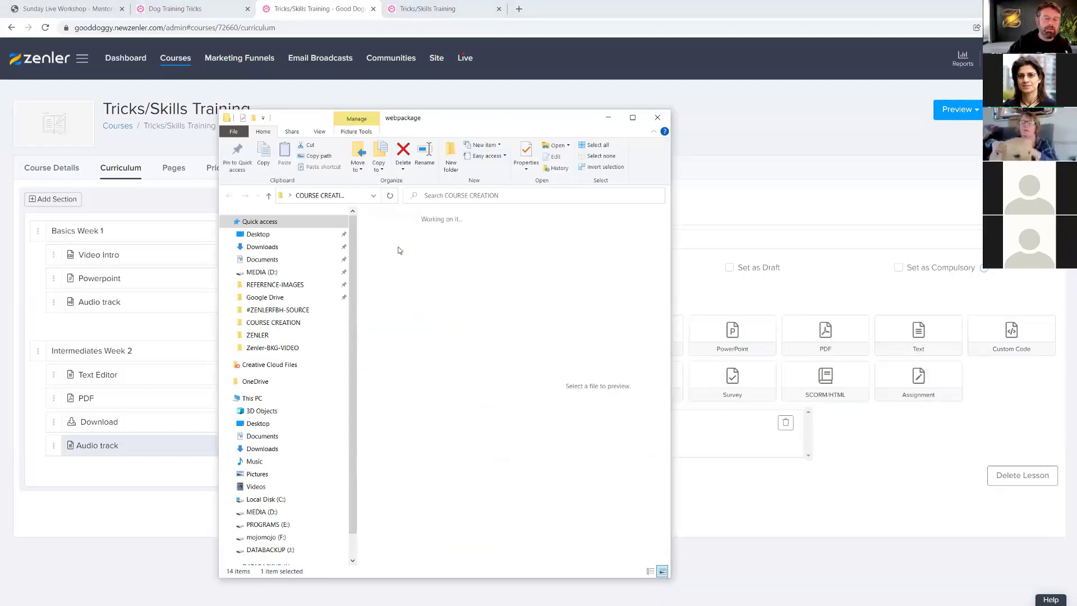
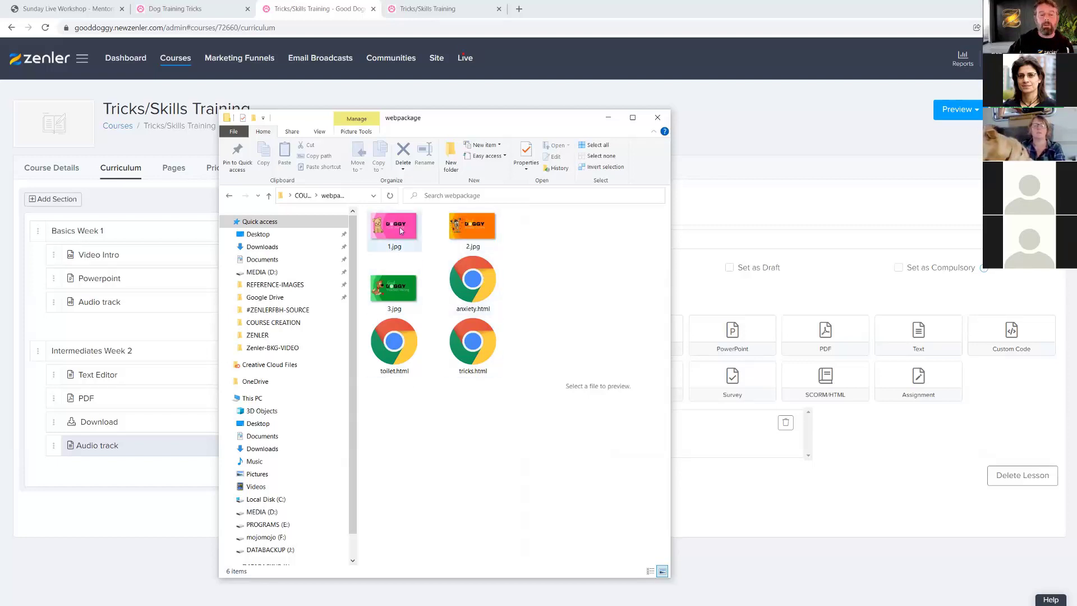
pyautogui.doubleClick(474, 285)
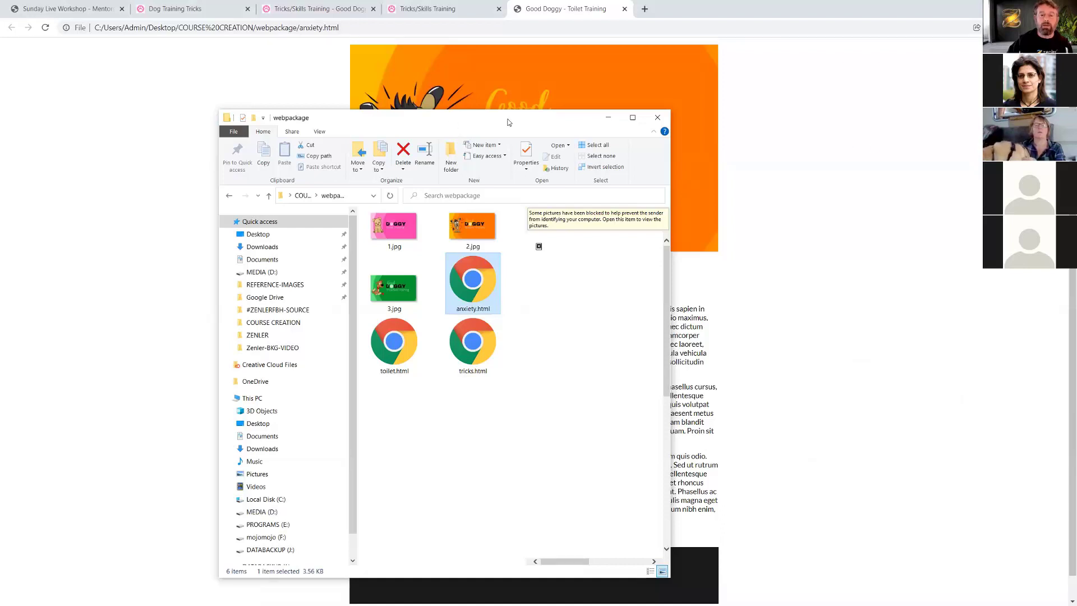
pyautogui.click(608, 118)
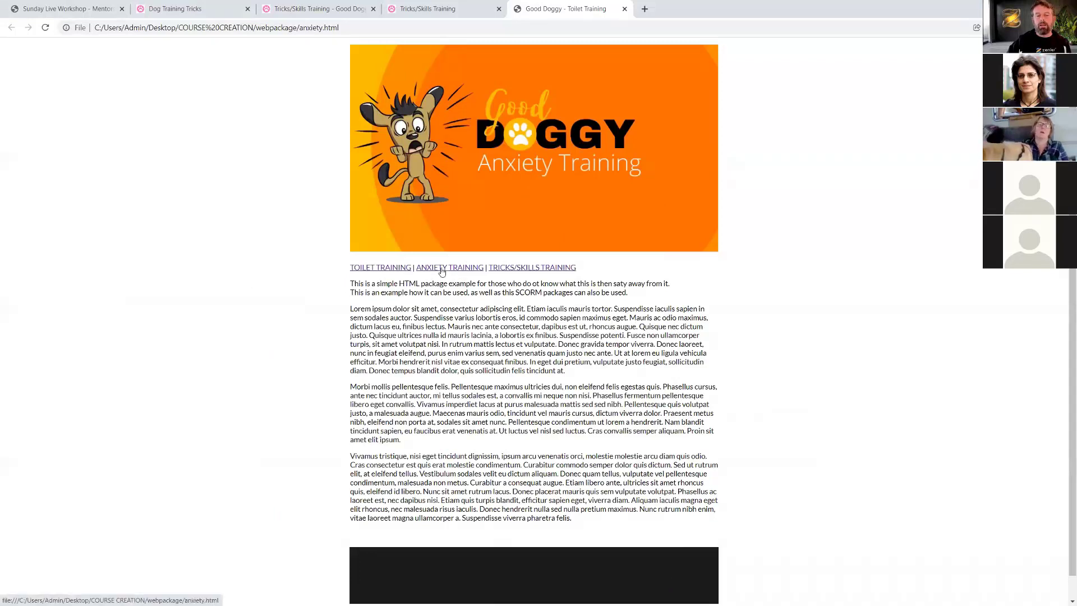
# - Follow the page links between Tricks/Skills Training, Toilet Training and Anxiety Training, ending on Toilet Training
pyautogui.click(507, 270)
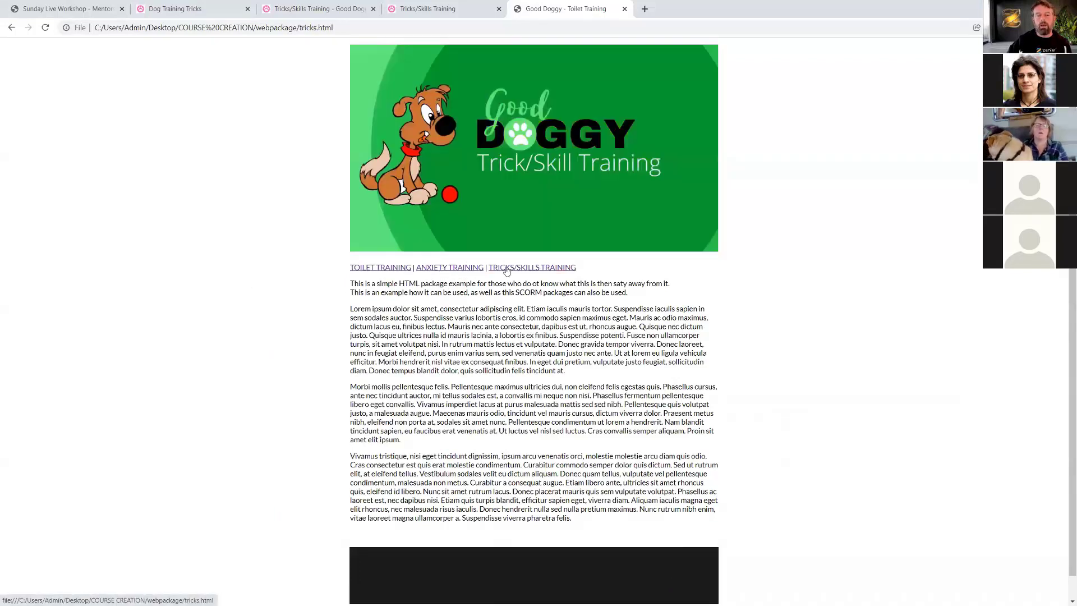
pyautogui.click(393, 269)
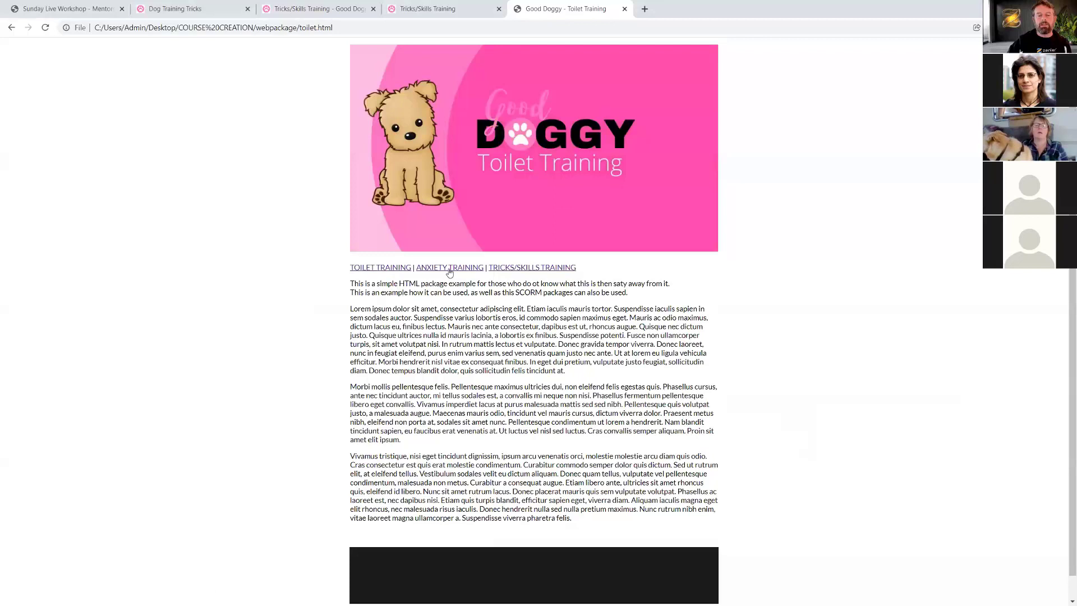
pyautogui.click(450, 272)
pyautogui.click(521, 273)
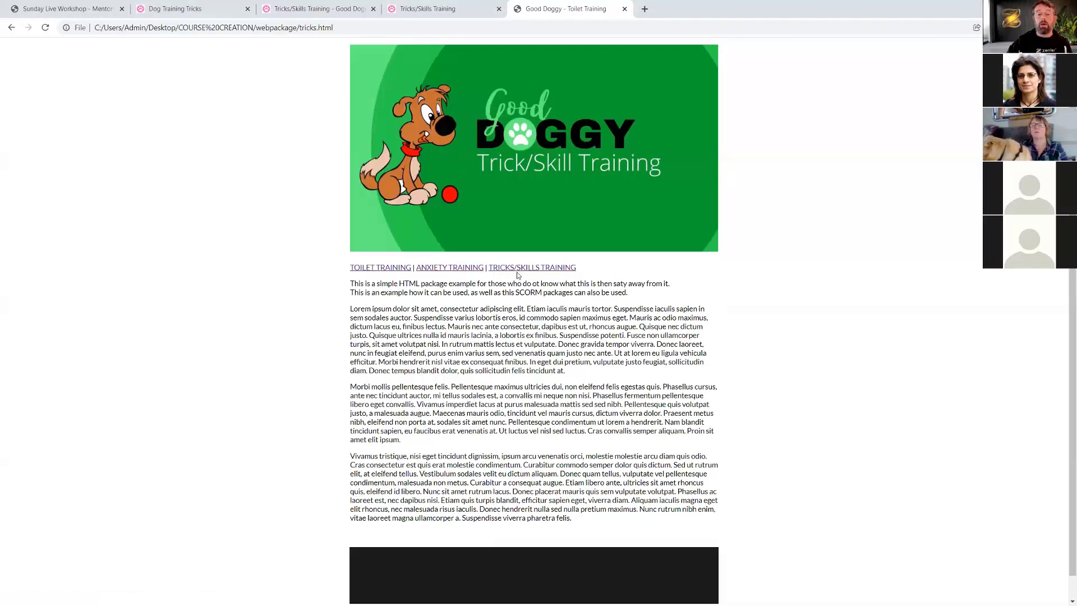
pyautogui.click(466, 273)
pyautogui.click(385, 272)
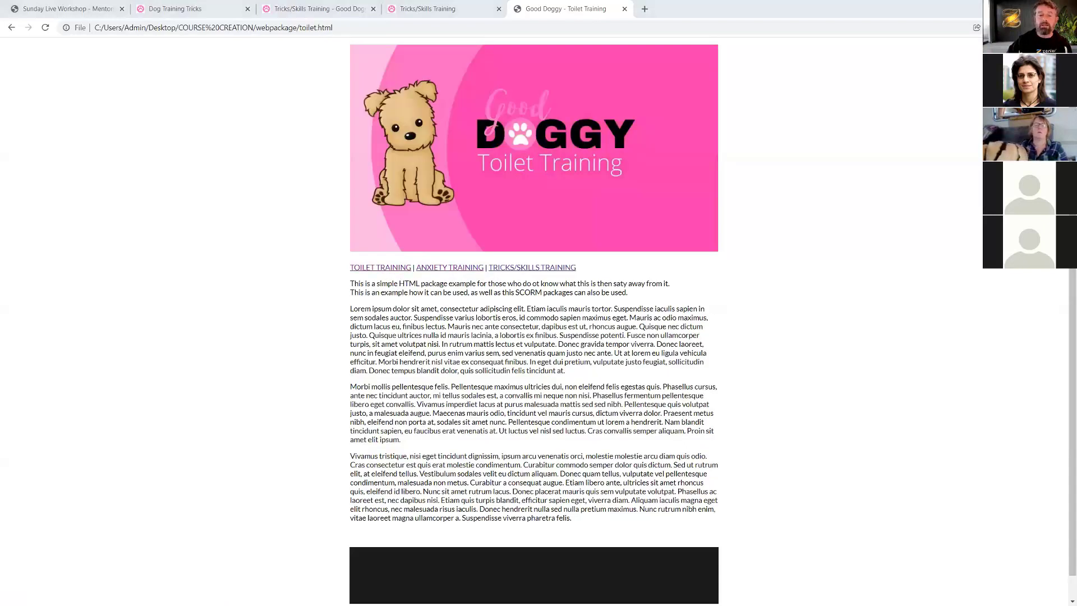
# - Switch to File Explorer to examine the HTML pages in the webpackage folder, and move its window off the browser page
pyautogui.hotkey('alt', 'Tab')
pyautogui.click(483, 352)
pyautogui.click(412, 358)
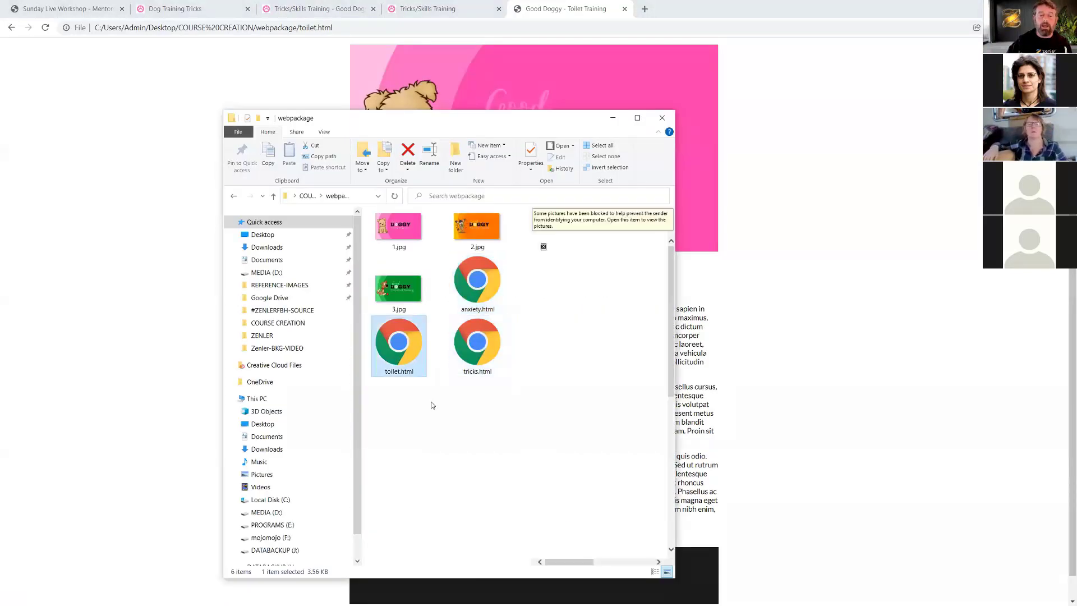
pyautogui.click(446, 442)
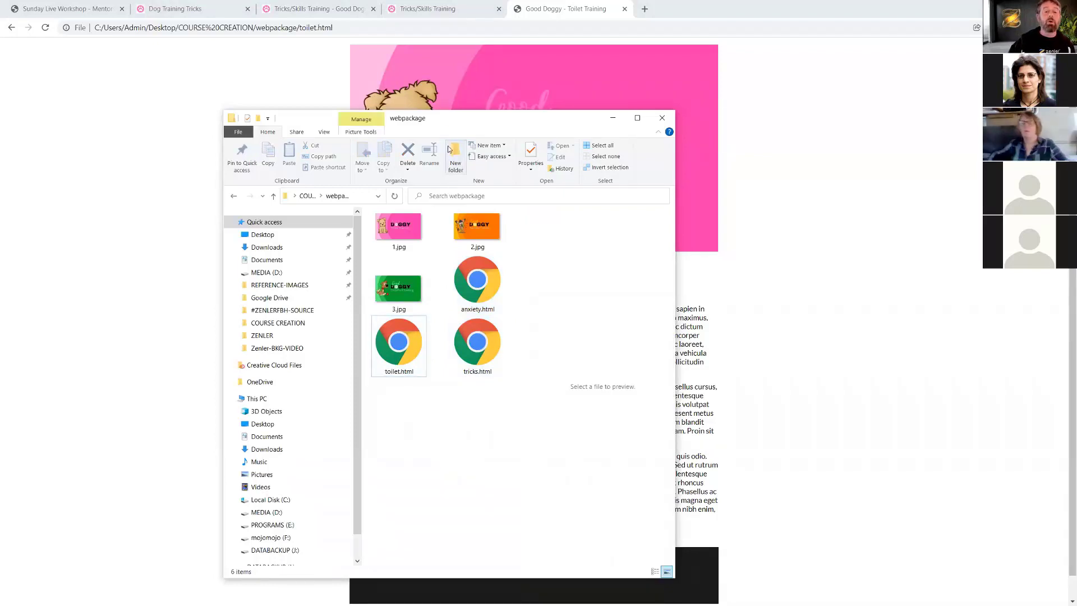
pyautogui.moveTo(470, 127); pyautogui.dragTo(0, 127)
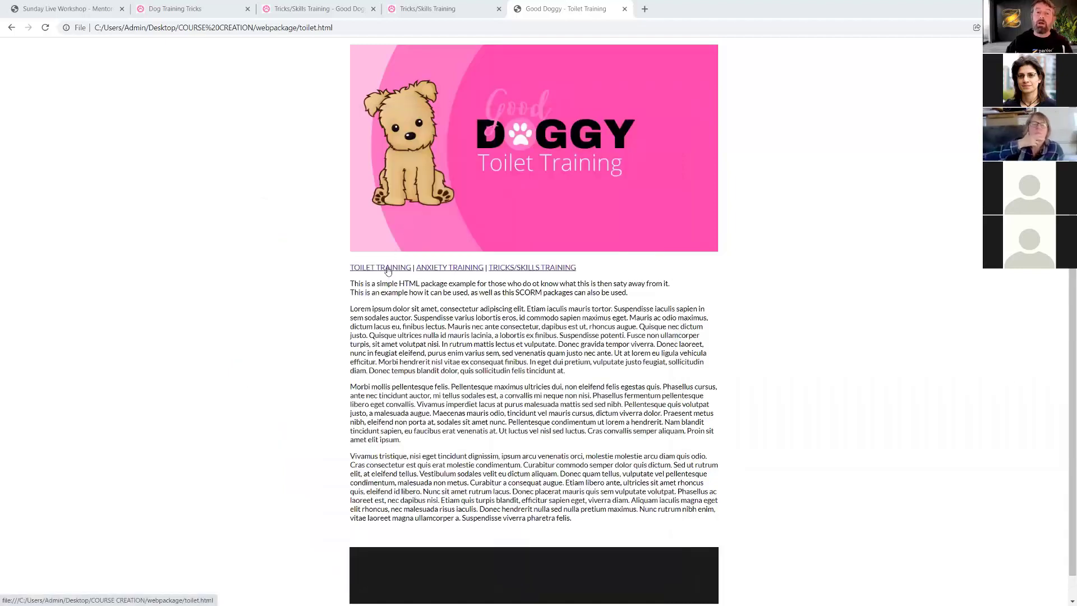
# - Cycle through the three linked training pages again in the browser, ending on Tricks/Skills Training
pyautogui.click(466, 268)
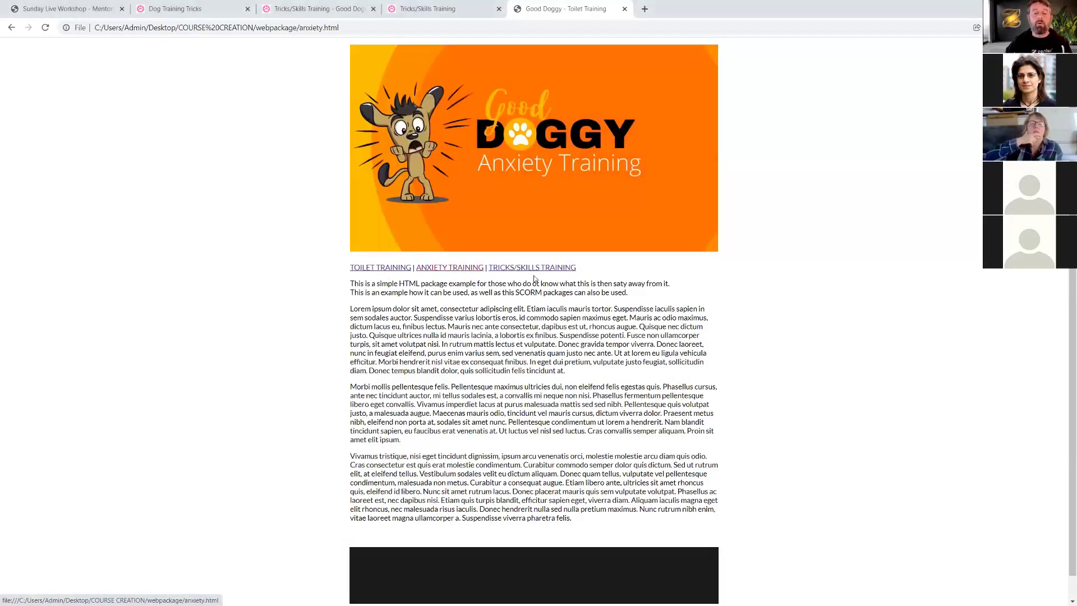
pyautogui.click(505, 269)
pyautogui.click(374, 269)
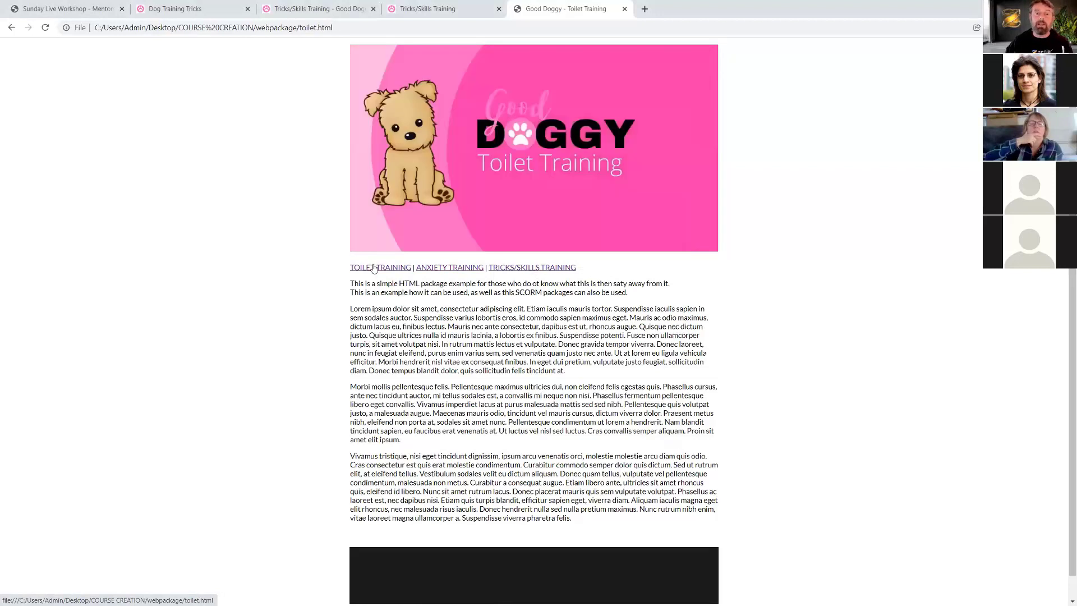
pyautogui.click(457, 270)
pyautogui.click(513, 269)
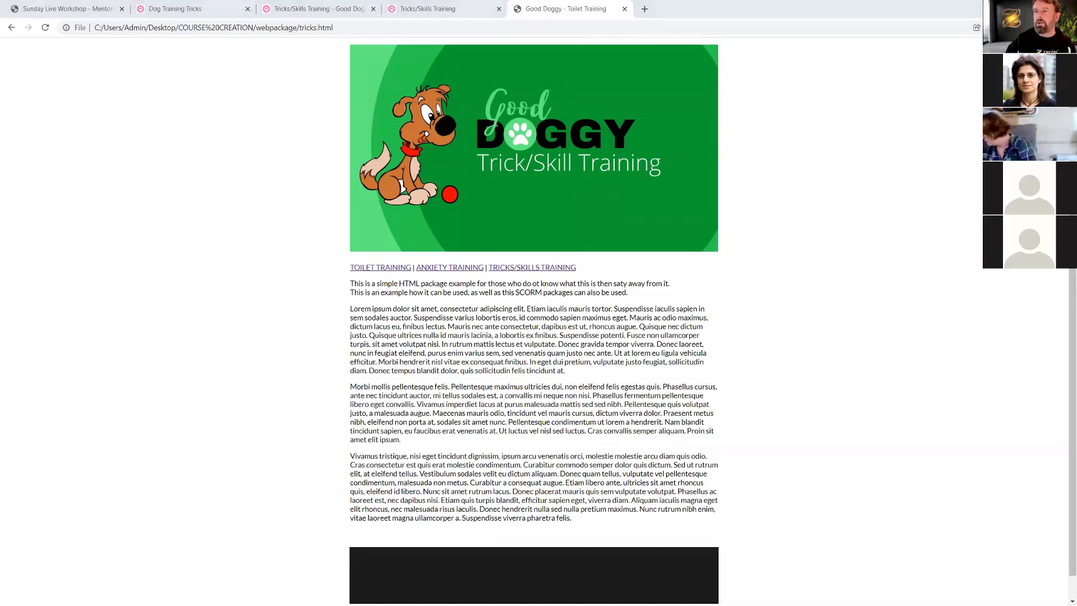
# - Switch to File Explorer and compress the webpackage folder in COURSE CREATION into a zip archive, keeping the default name
pyautogui.hotkey('alt', 'Tab')
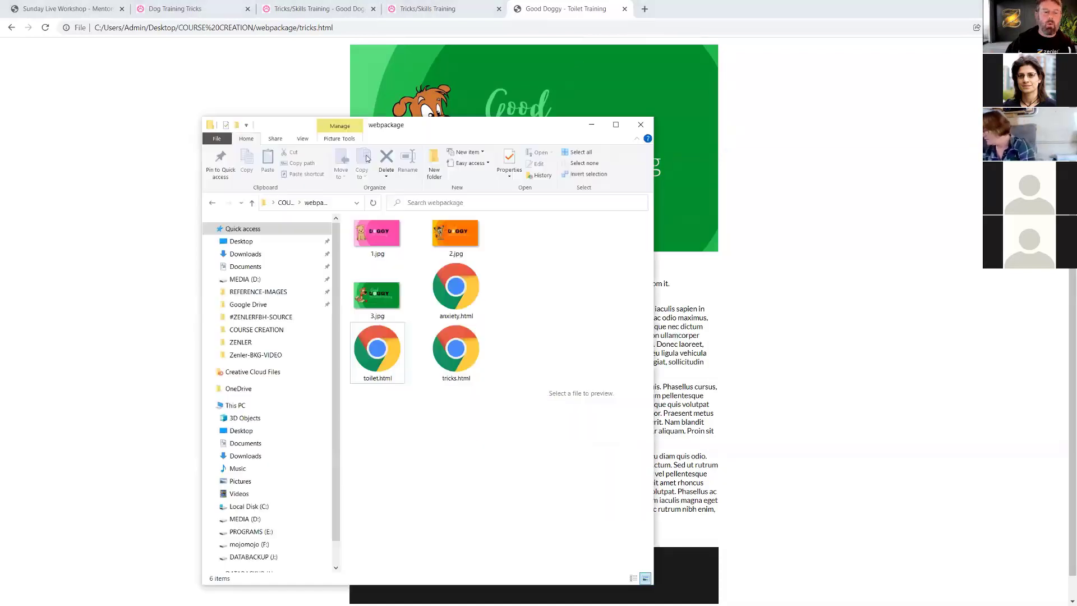
pyautogui.click(251, 203)
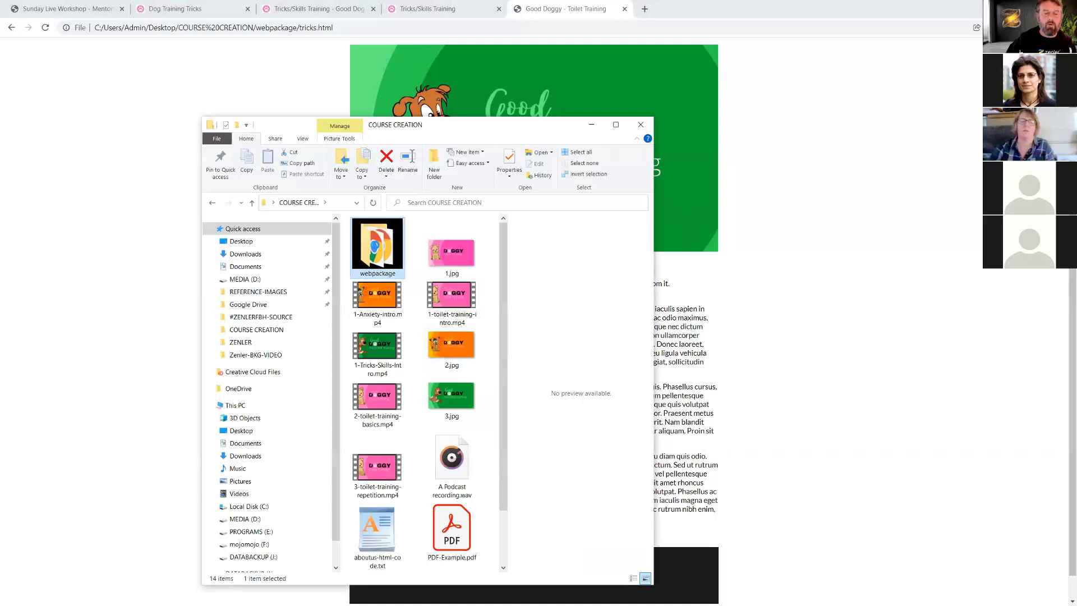
pyautogui.rightClick(376, 249)
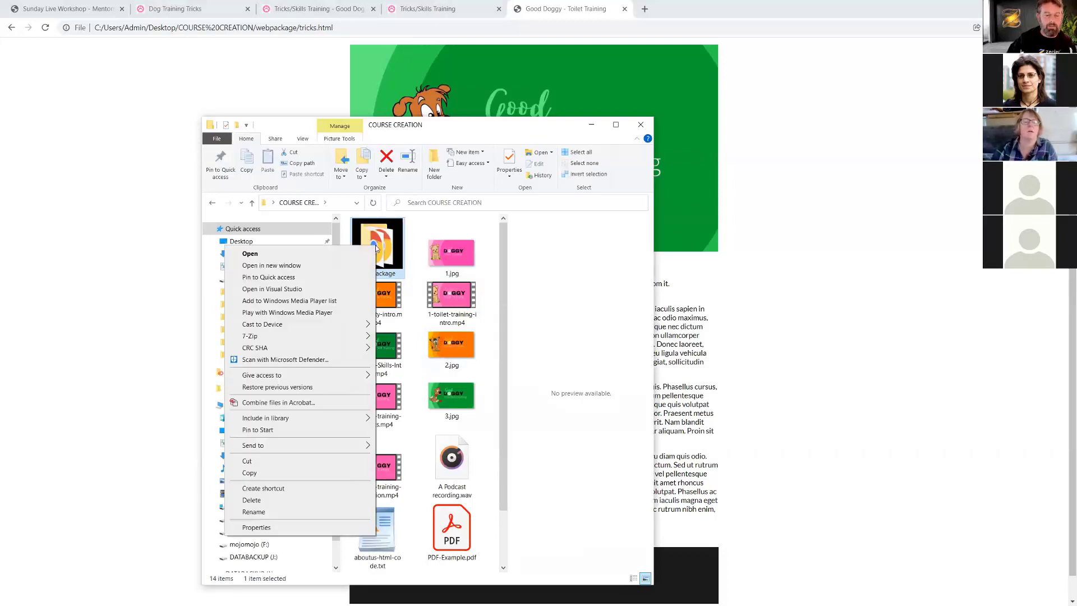
pyautogui.moveTo(307, 449)
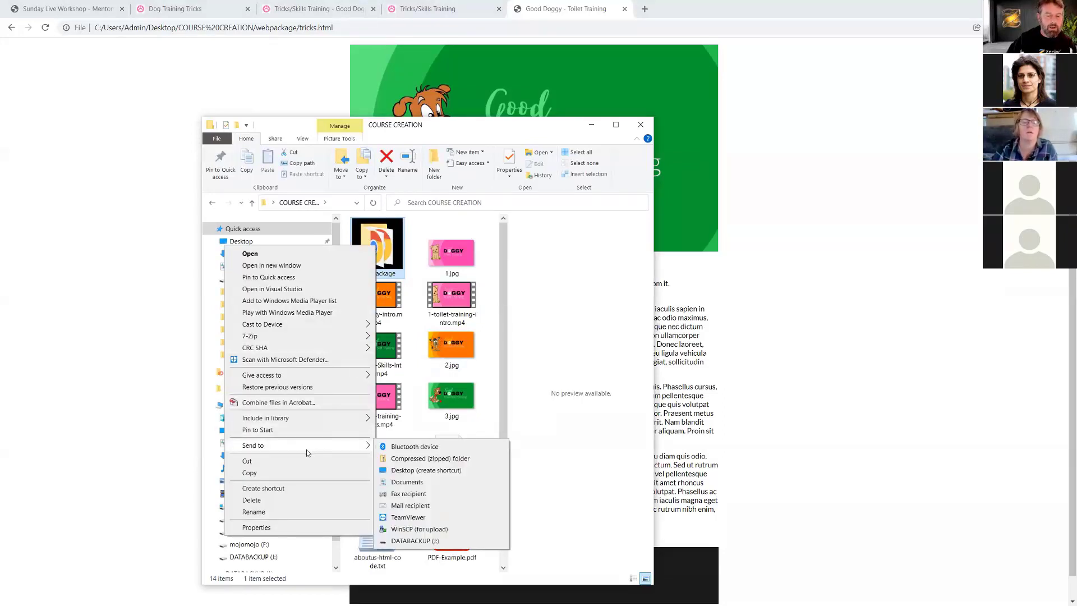
pyautogui.click(426, 459)
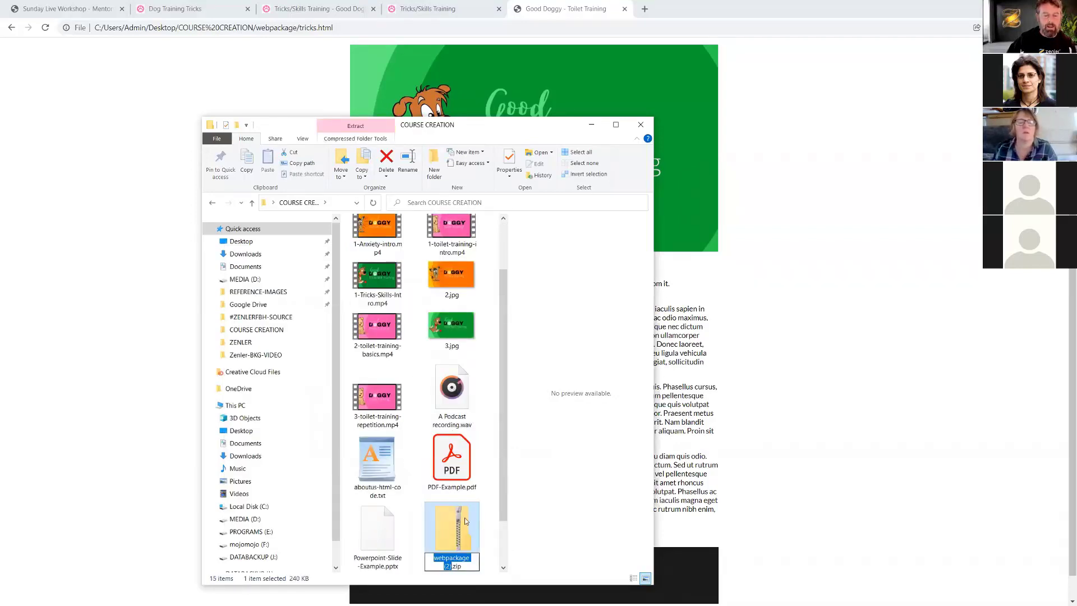
pyautogui.click(488, 511)
pyautogui.moveTo(505, 484); pyautogui.dragTo(501, 563)
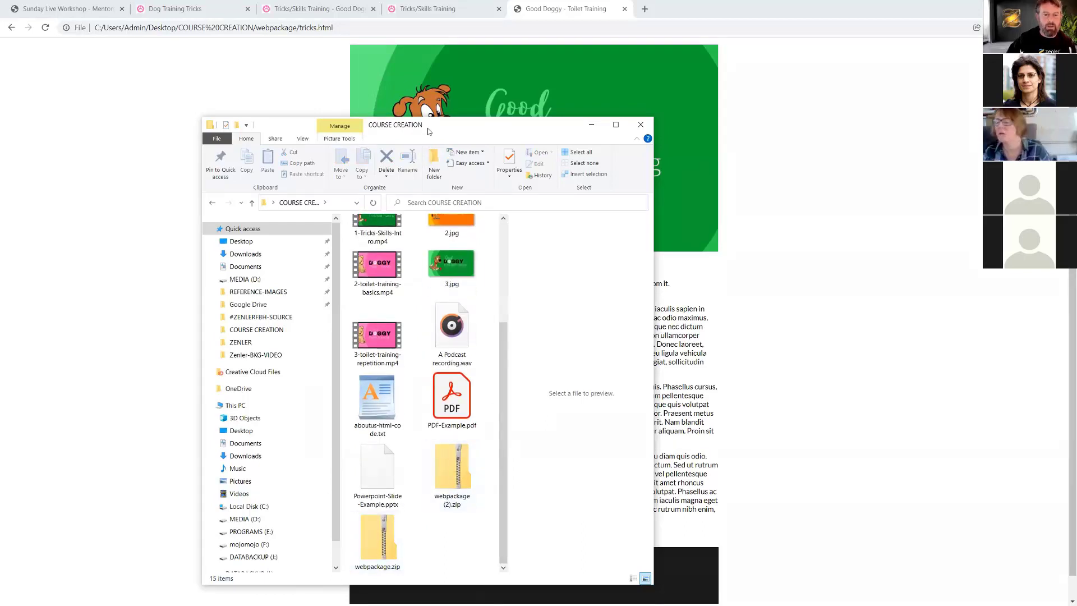
pyautogui.click(591, 125)
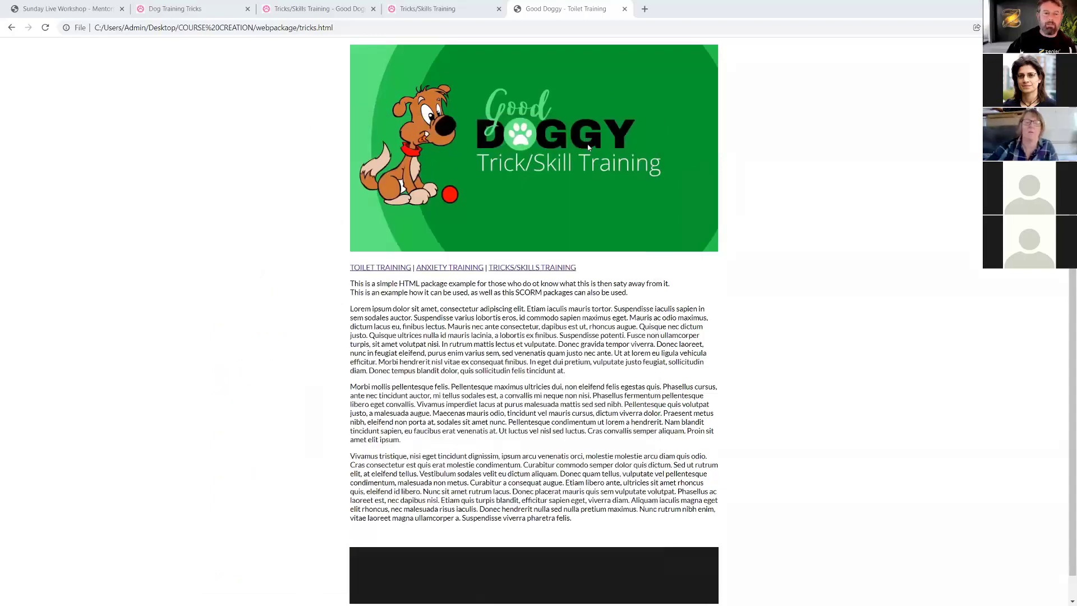
# - Return to the Tricks/Skills Training curriculum and add a new lesson to Intermediates Week 2
pyautogui.click(203, 10)
pyautogui.click(317, 16)
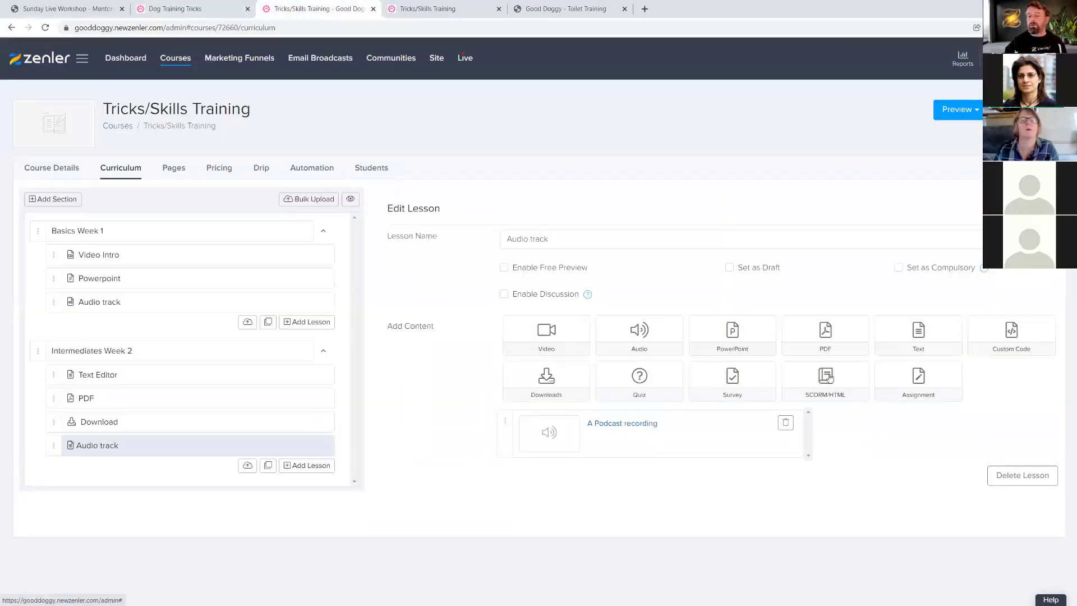
pyautogui.click(292, 470)
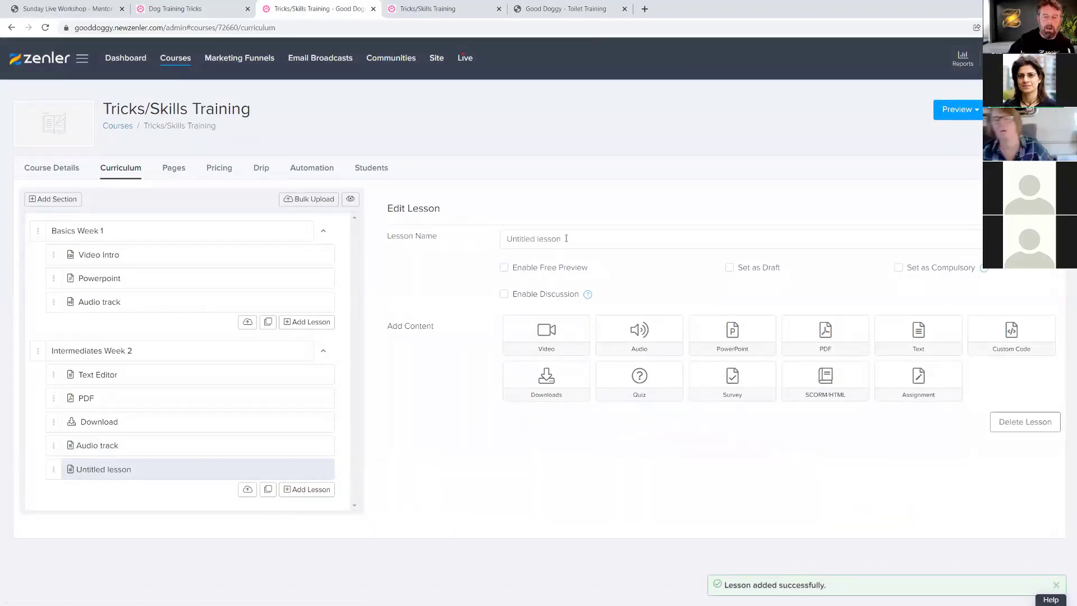
# - Name the new Intermediates Week 2 lesson HTML PACKAGE and save the change
pyautogui.moveTo(566, 238); pyautogui.dragTo(475, 234)
pyautogui.write('HTML PACKAGE')
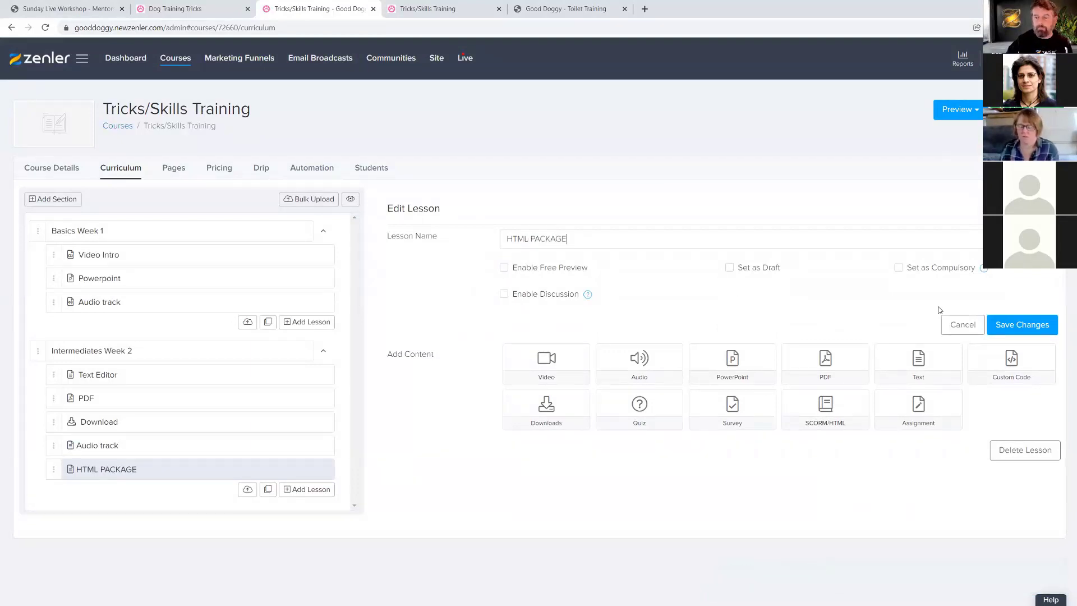
pyautogui.click(1020, 325)
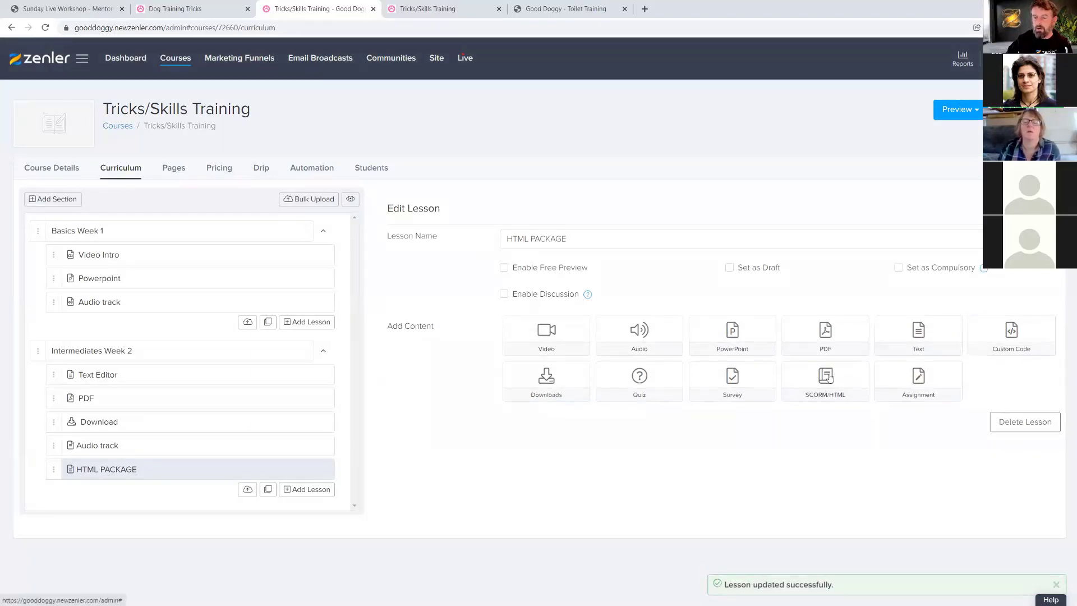
# - Start adding SCORM/HTML content to the HTML PACKAGE lesson and choose webpackage (2).zip from the COURSE CREATION folder
pyautogui.click(827, 378)
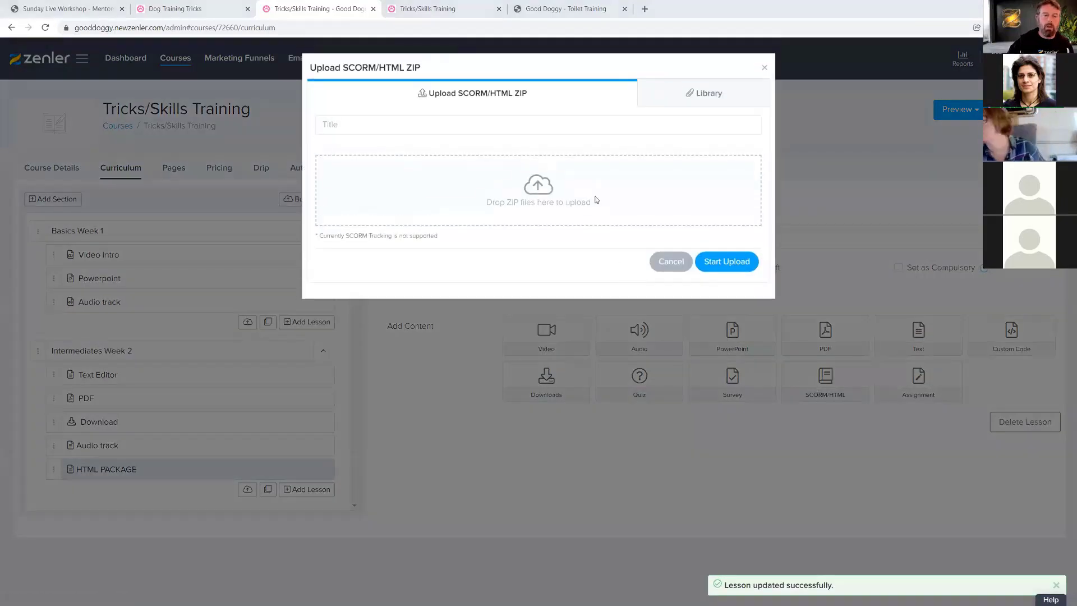
pyautogui.click(595, 200)
pyautogui.click(137, 99)
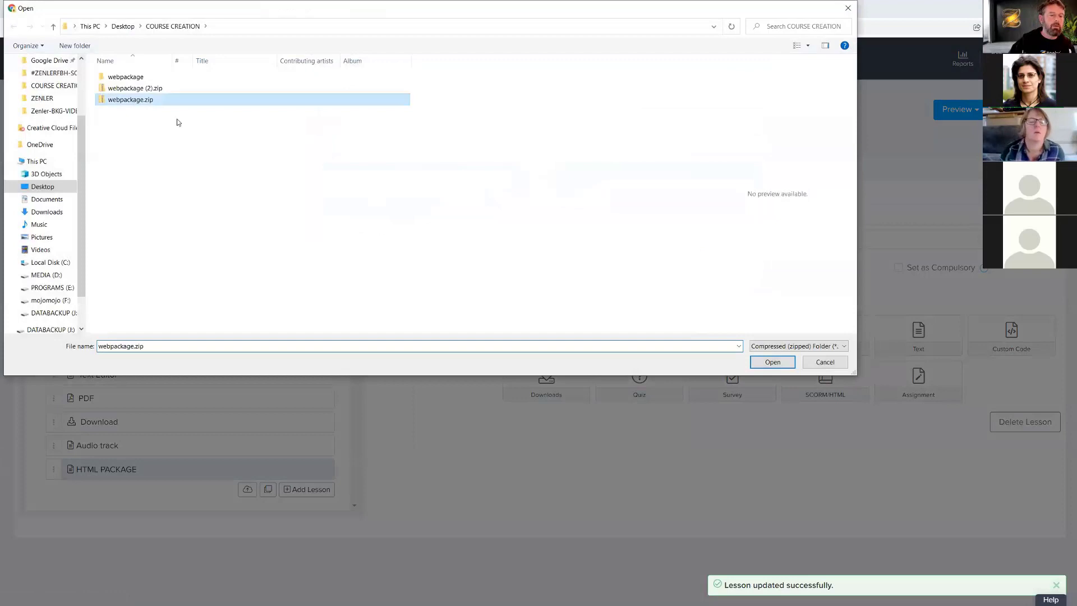
pyautogui.click(157, 88)
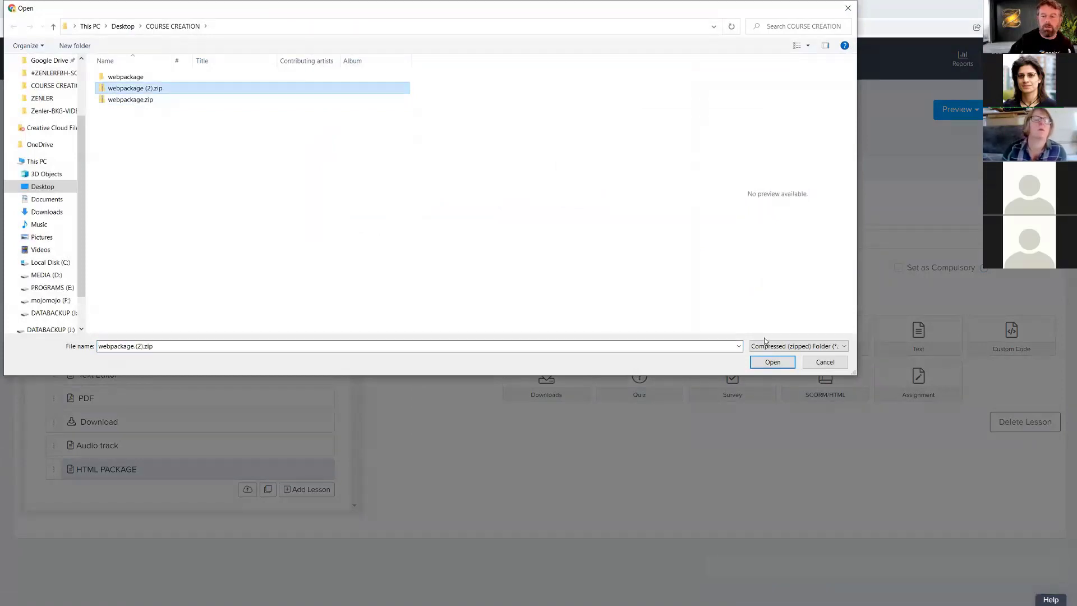
pyautogui.click(767, 364)
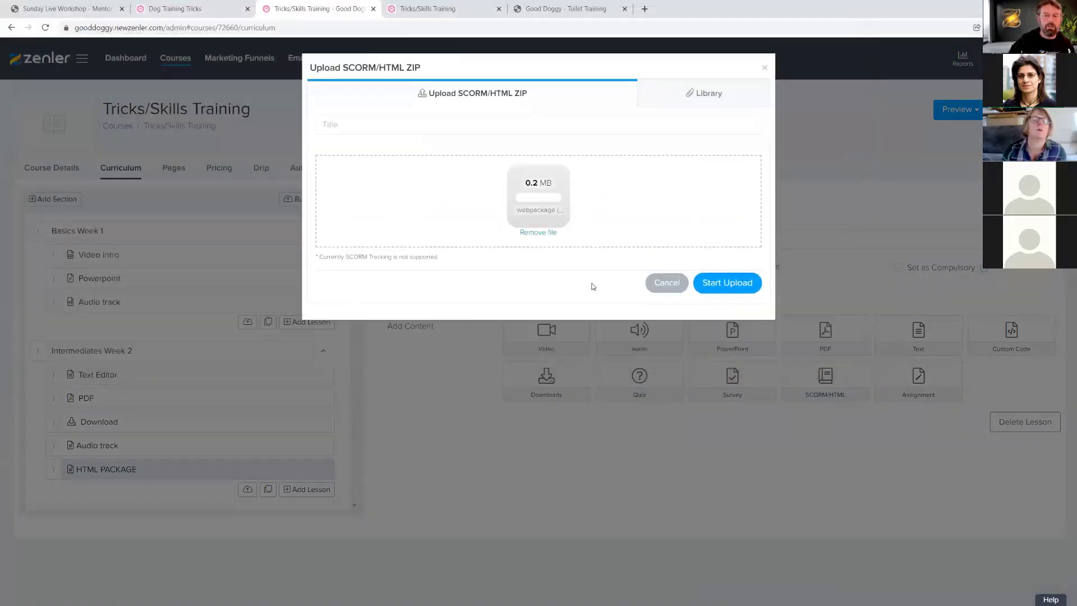
# - Title the zip package WEB Package HTML and upload it
pyautogui.click(405, 121)
pyautogui.write('W')
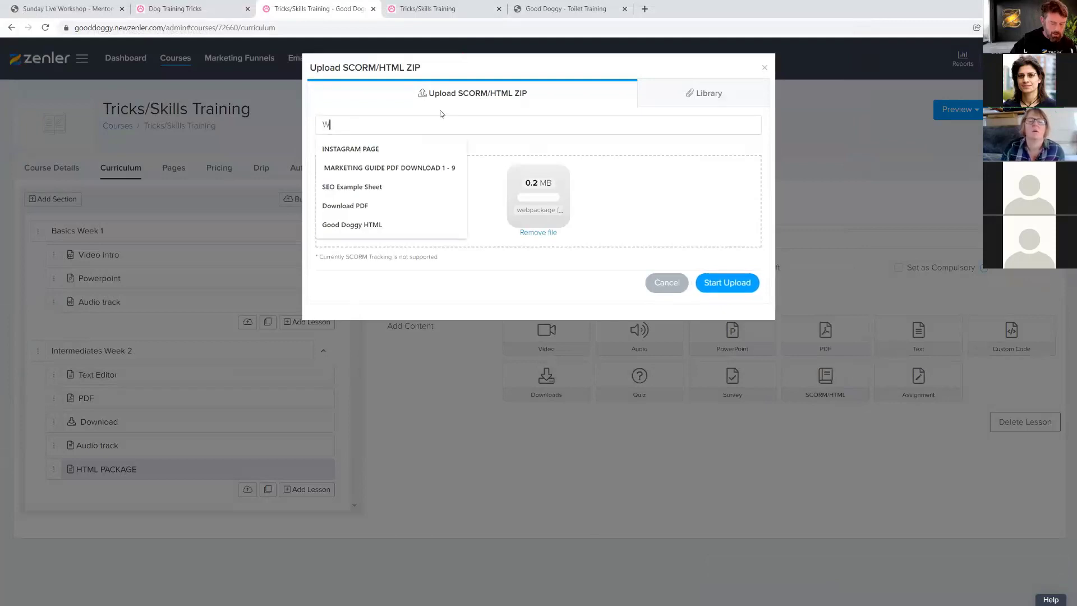
pyautogui.write('EB P')
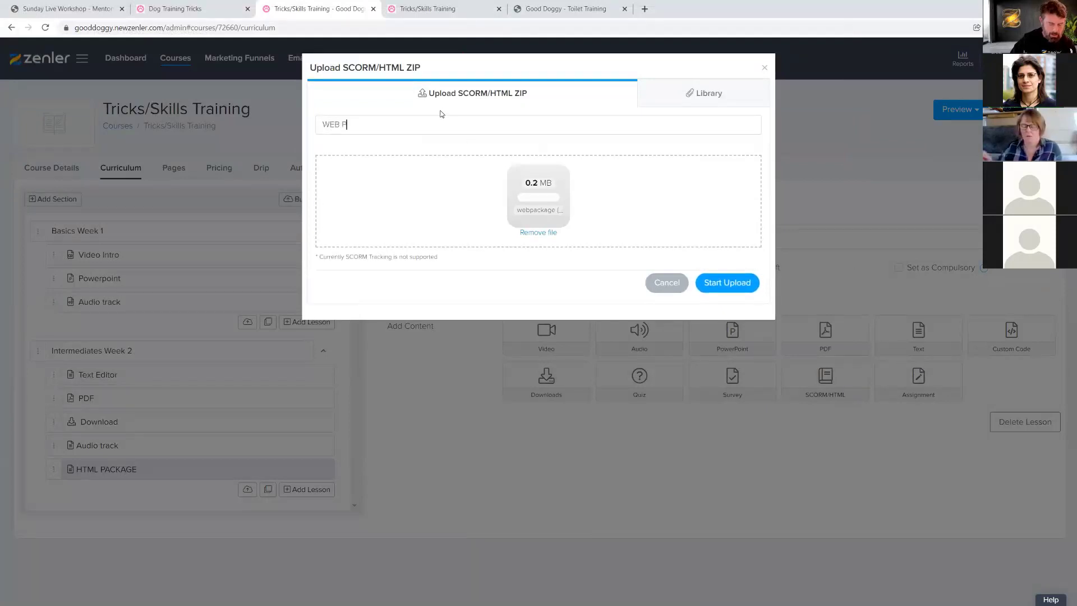
pyautogui.write('ackage HTML')
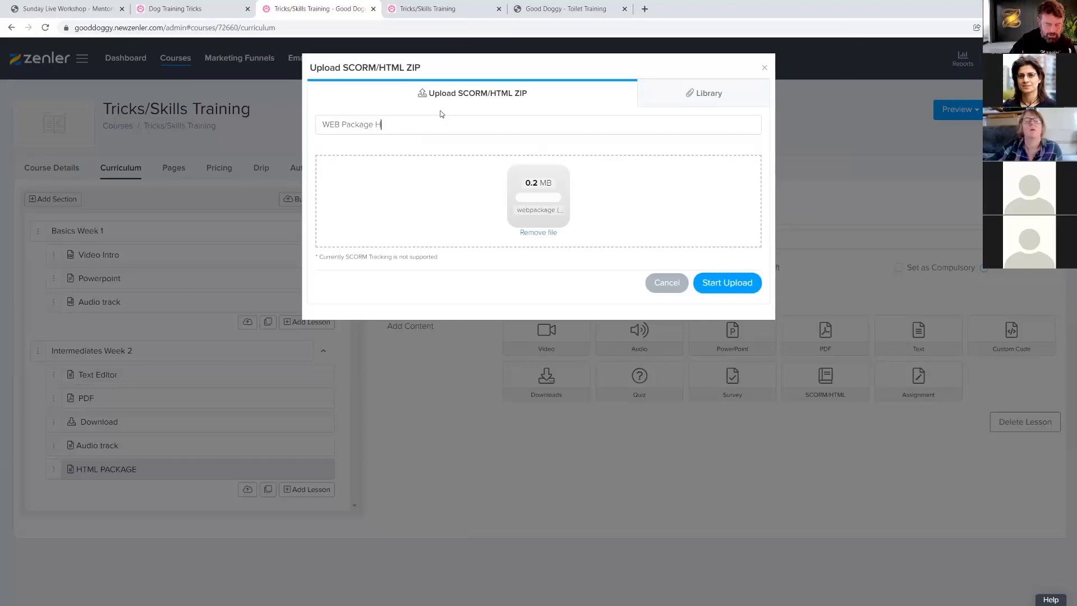
pyautogui.click(732, 287)
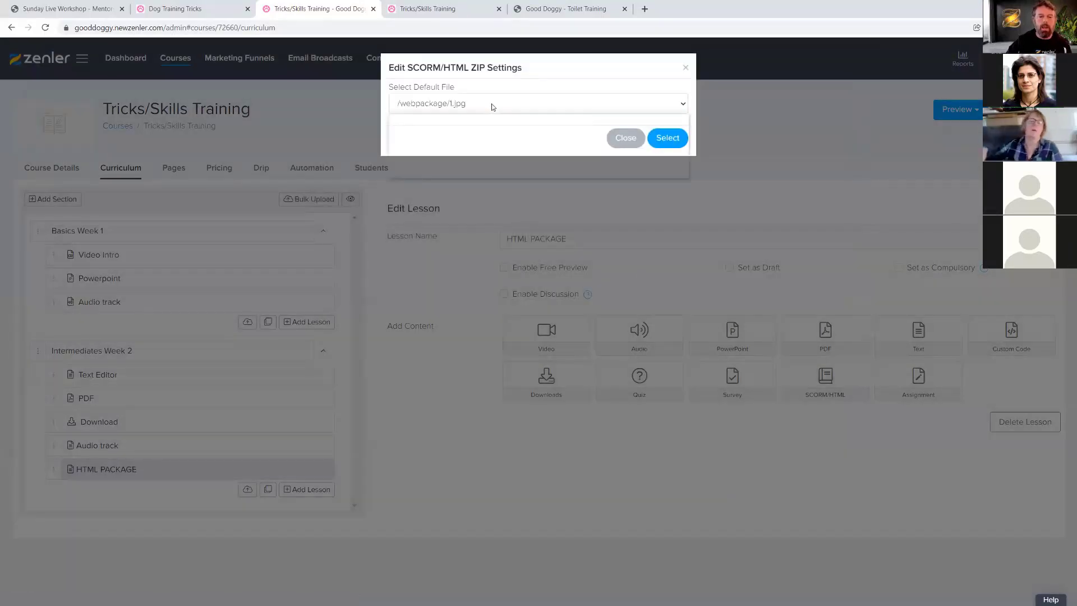
# - Set the uploaded package's default file to /webpackage/anxiety.html and confirm the selection
pyautogui.click(493, 107)
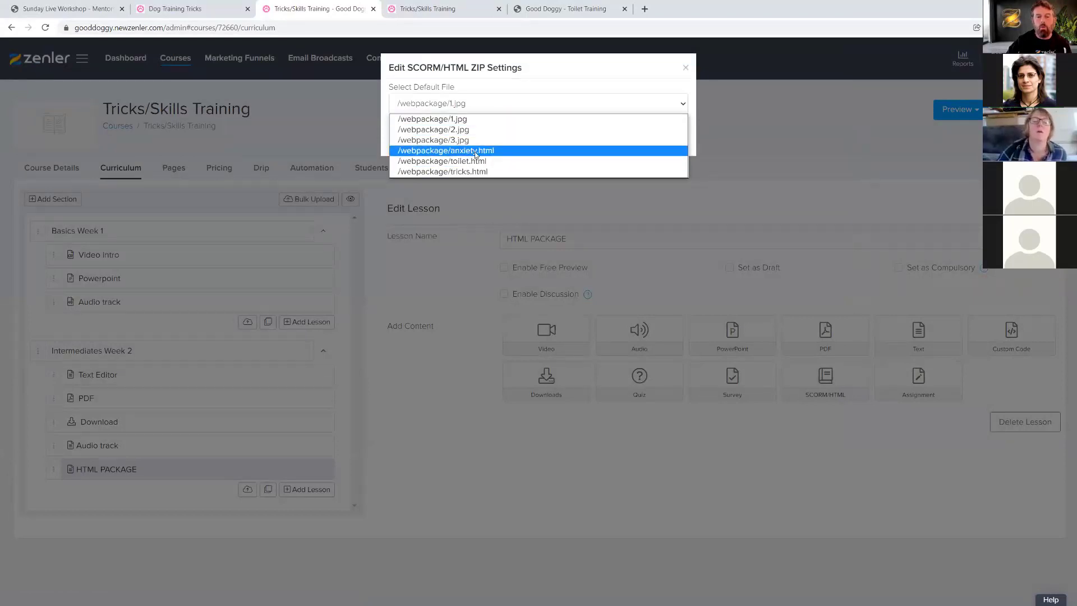
pyautogui.click(456, 151)
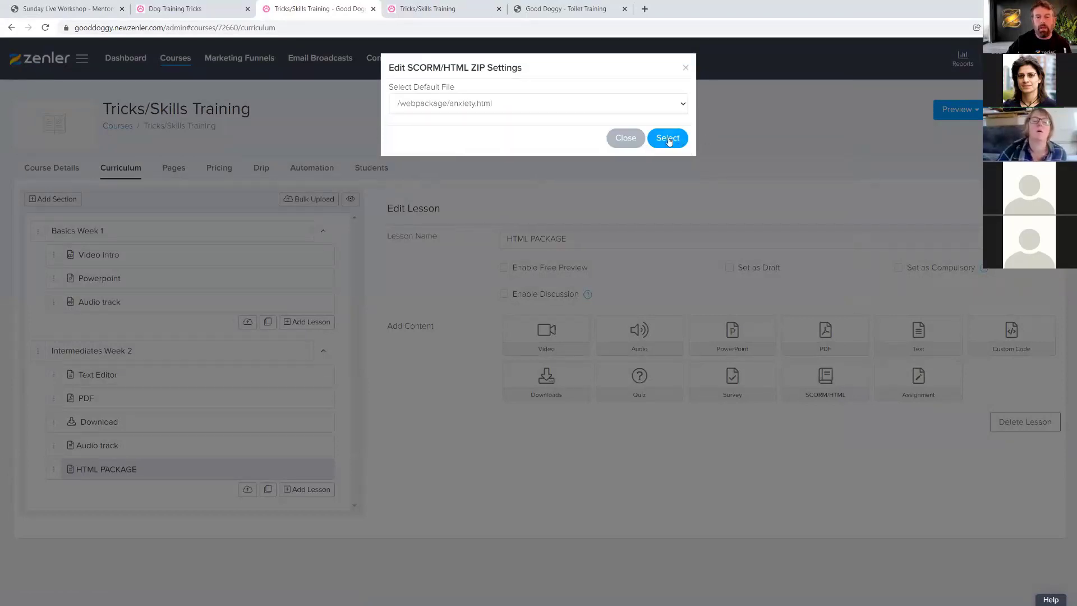
pyautogui.click(668, 138)
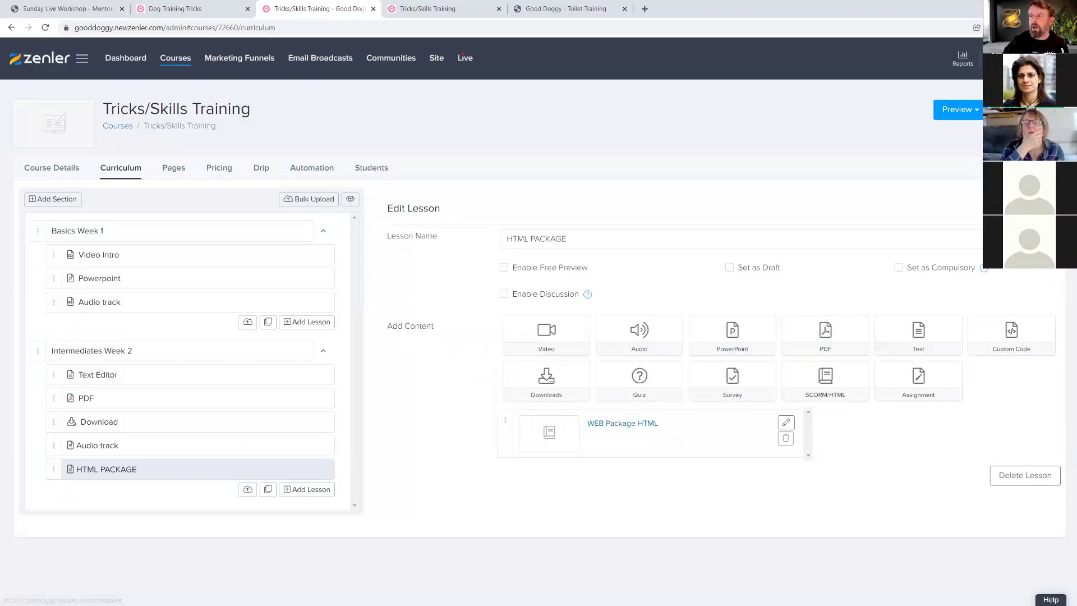
# - Switch to File Explorer, open aboutus-html-code.txt from COURSE CREATION in WordPad, and copy all of its code
pyautogui.hotkey('alt', 'Tab')
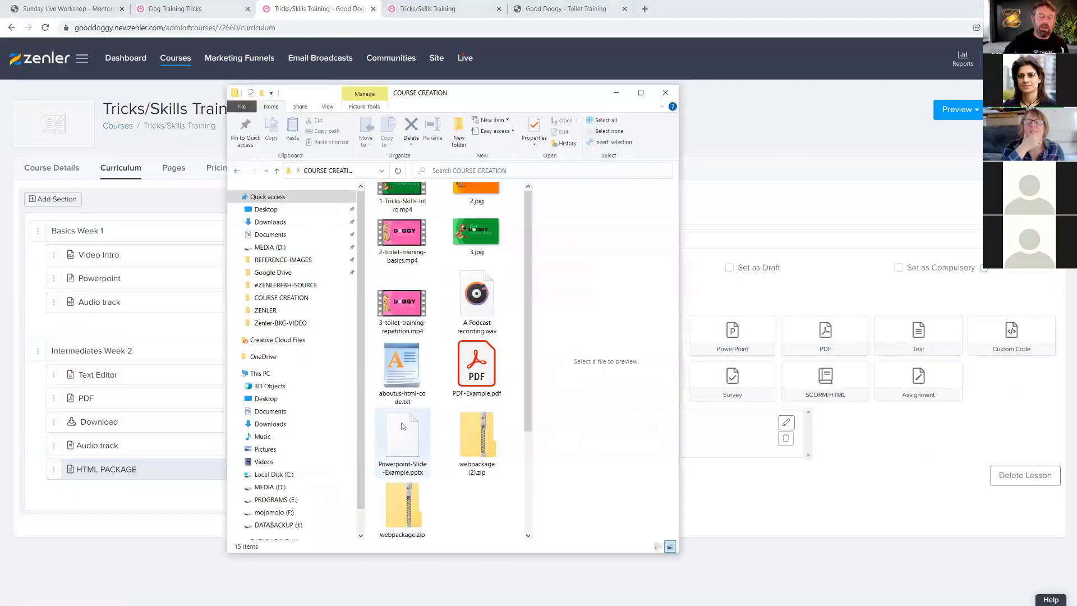
pyautogui.click(394, 363)
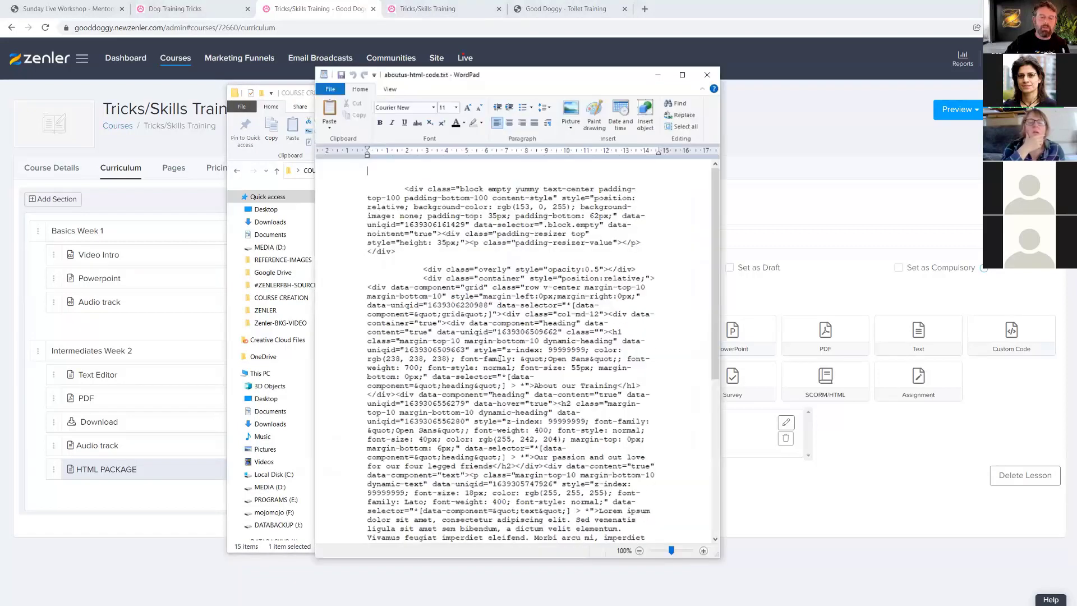
pyautogui.scroll(-10, 500, 358)
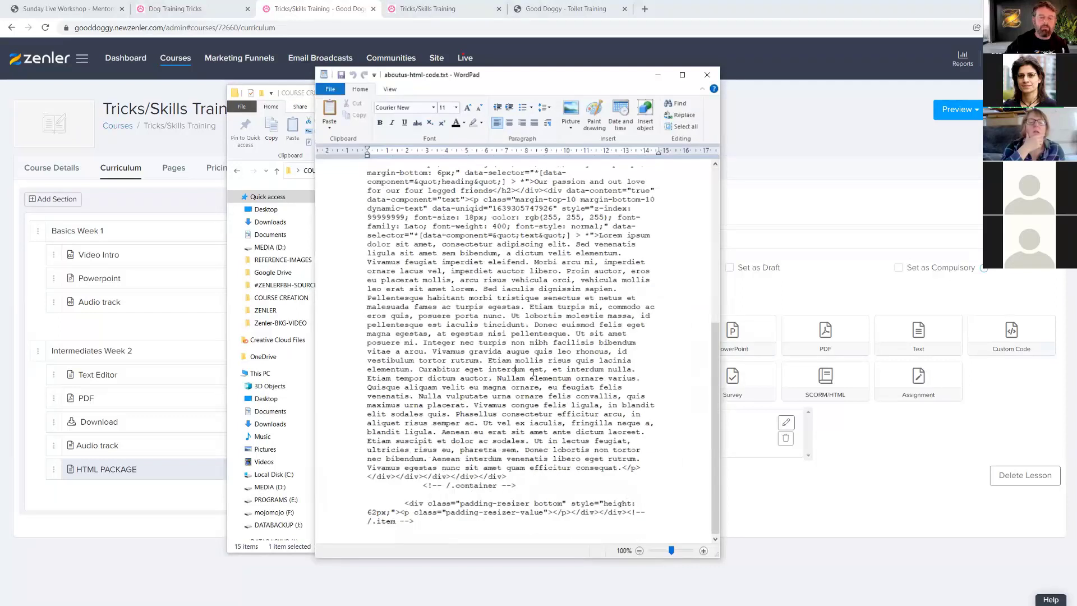
pyautogui.hotkey('ctrl', 'a')
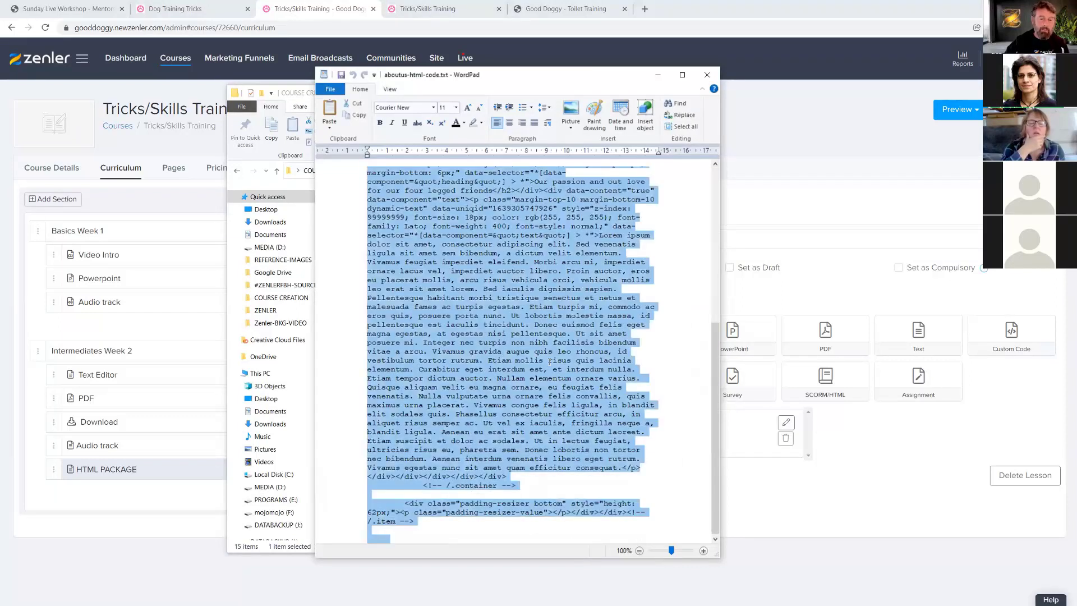
# - Return to the Tricks/Skills Training curriculum, add a lesson named Code to Intermediates Week 2, and save it
pyautogui.click(874, 160)
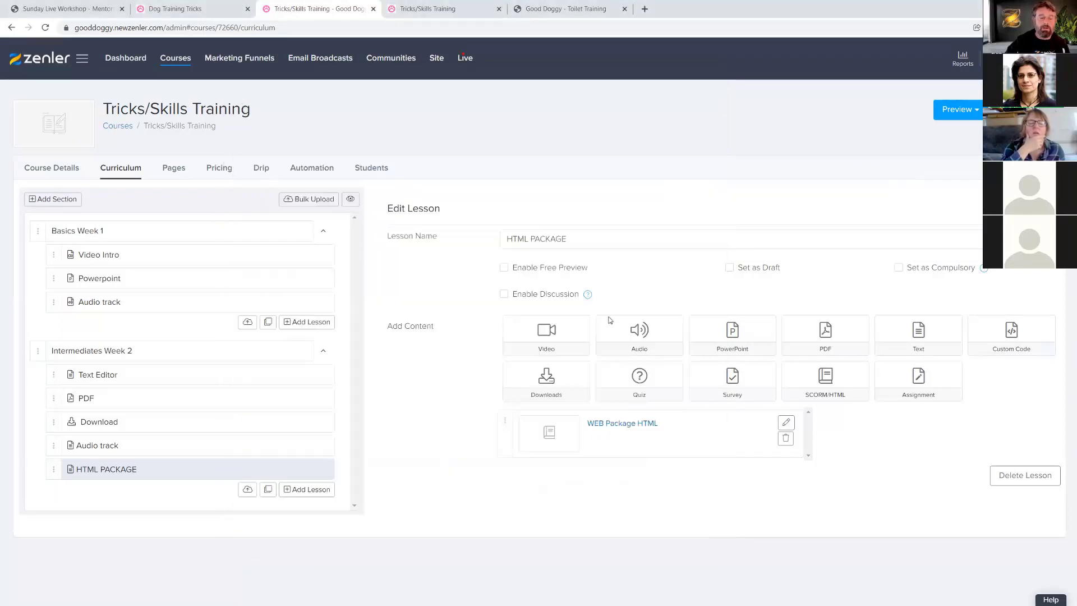
pyautogui.click(308, 489)
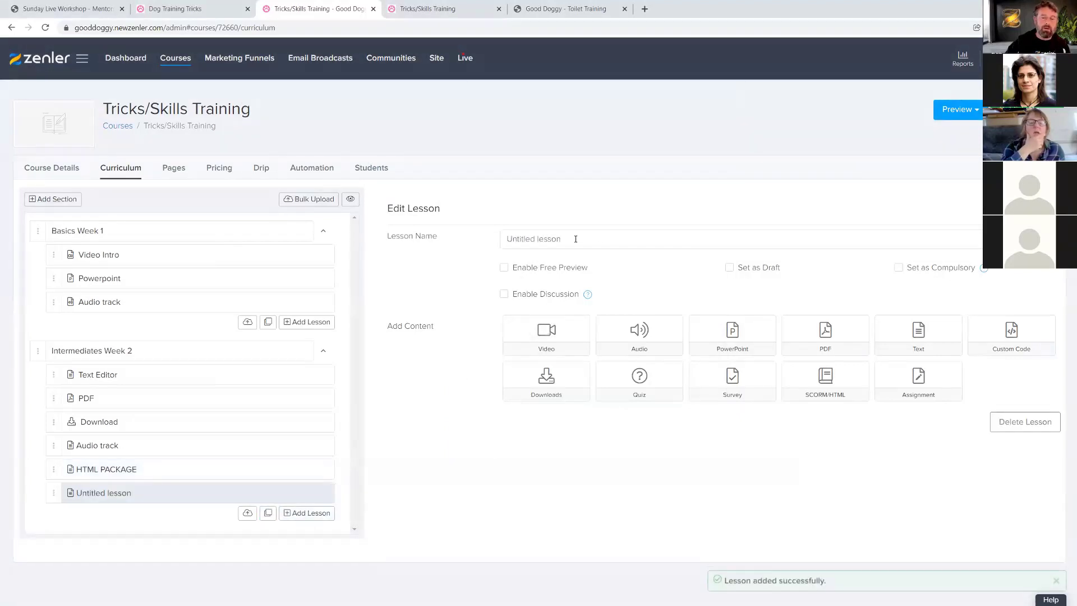
pyautogui.write('Code')
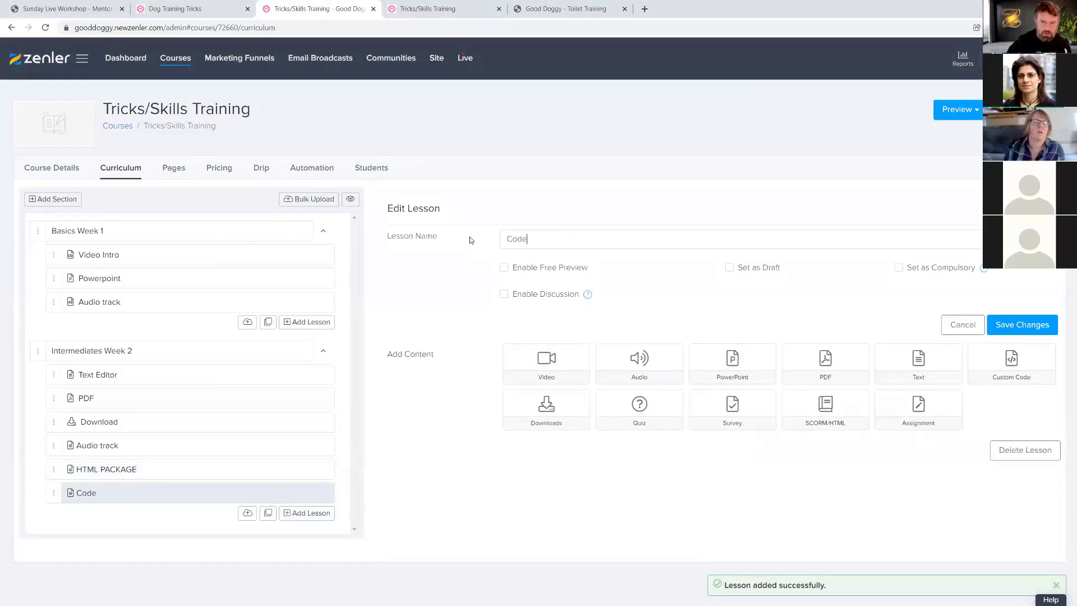
pyautogui.click(994, 326)
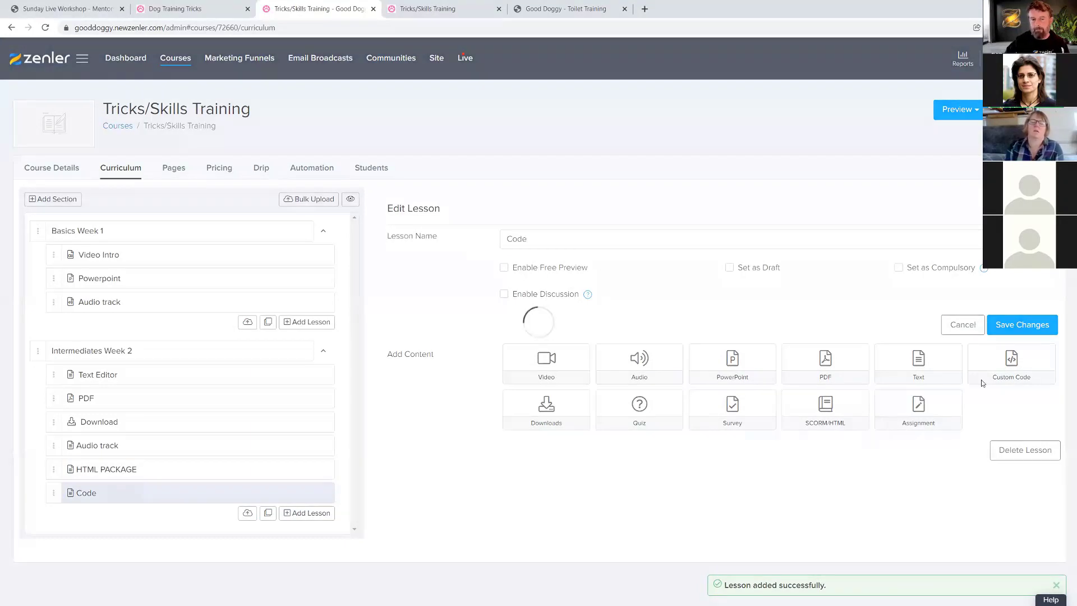
# - Add custom code content to the Code lesson by pasting the copied about-us HTML, and save it
pyautogui.click(1030, 334)
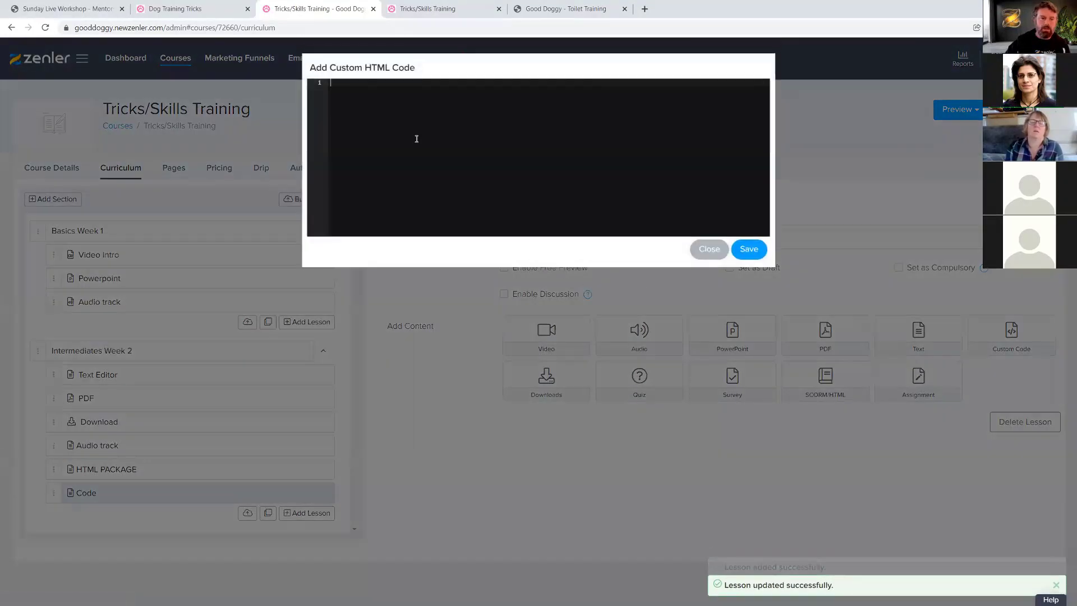
pyautogui.hotkey('ctrl', 'v')
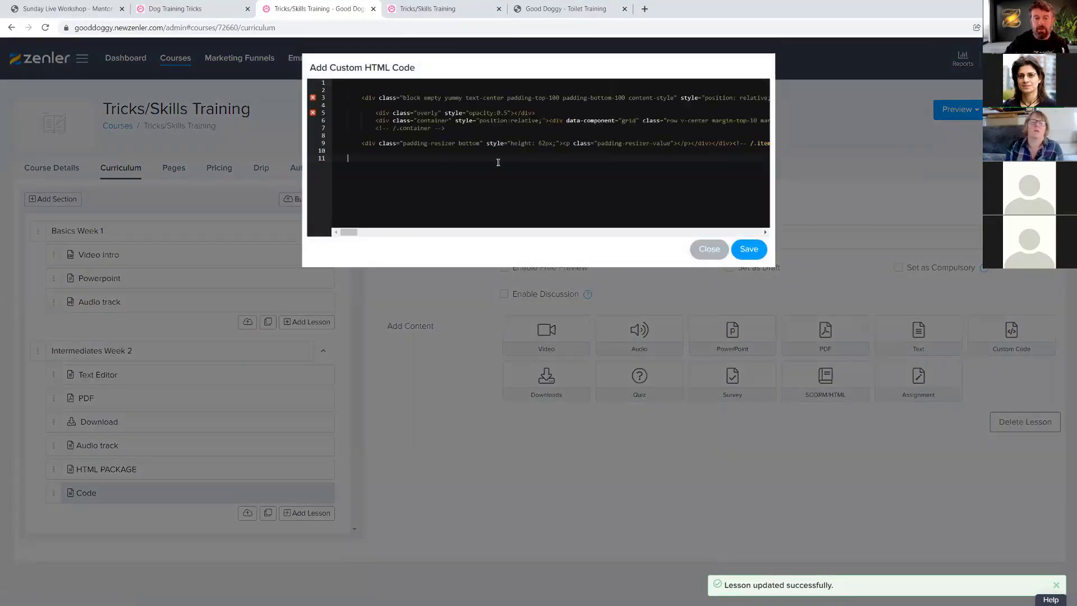
pyautogui.click(749, 240)
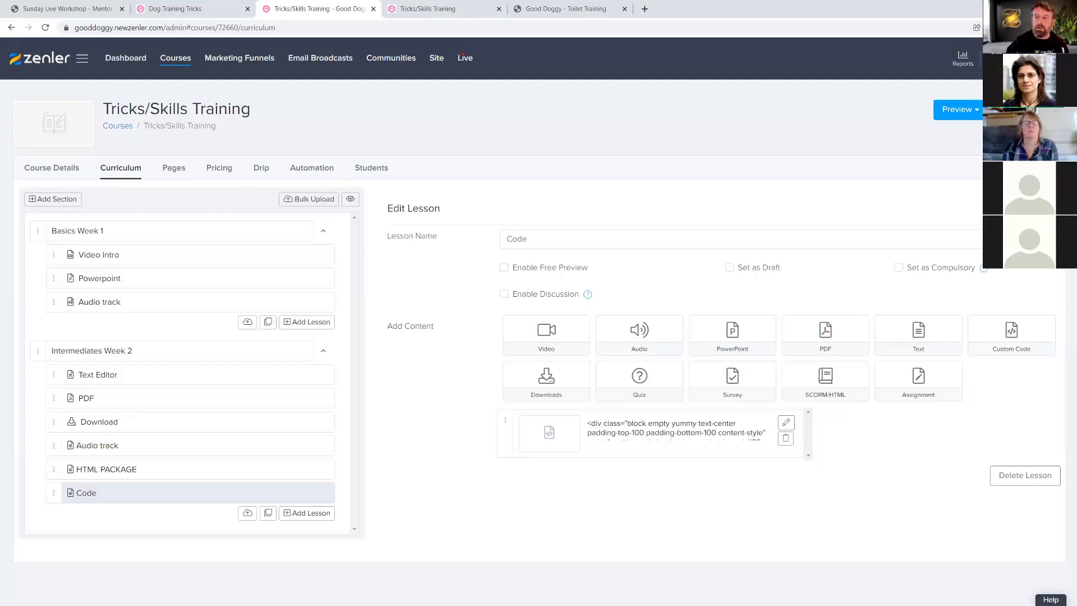
# - Preview the Tricks/Skills Training course curriculum and close the older course preview and Toilet Training browser tabs
pyautogui.click(978, 111)
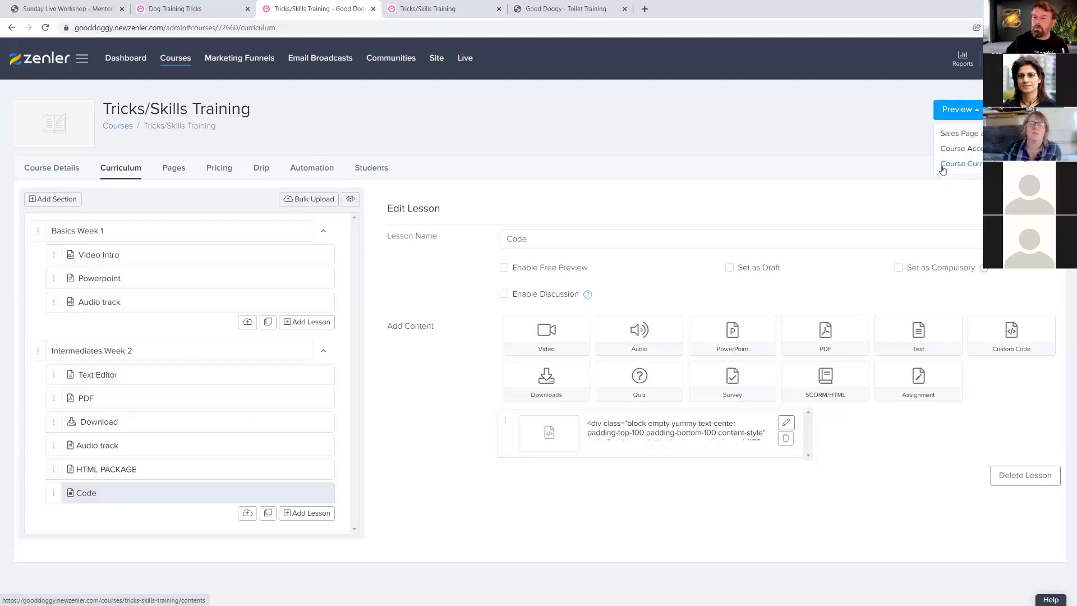
pyautogui.click(975, 167)
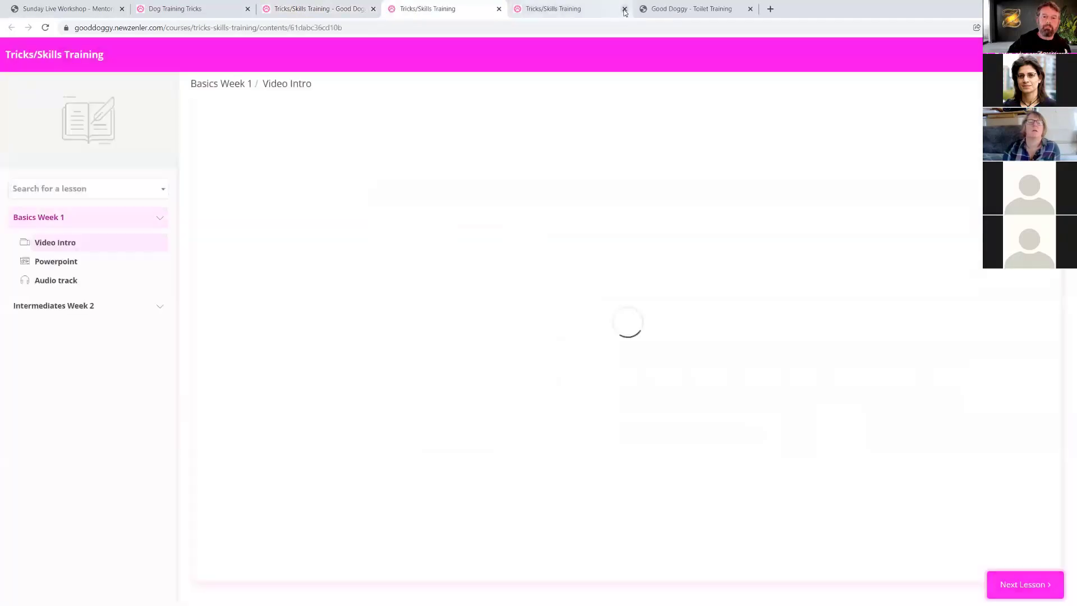
pyautogui.click(625, 9)
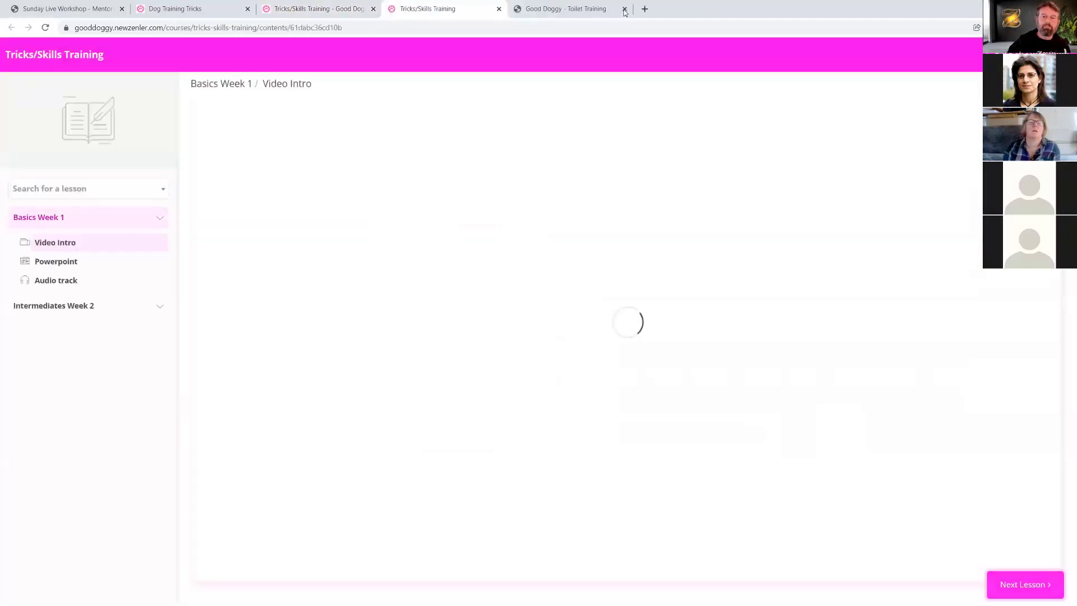
pyautogui.click(624, 9)
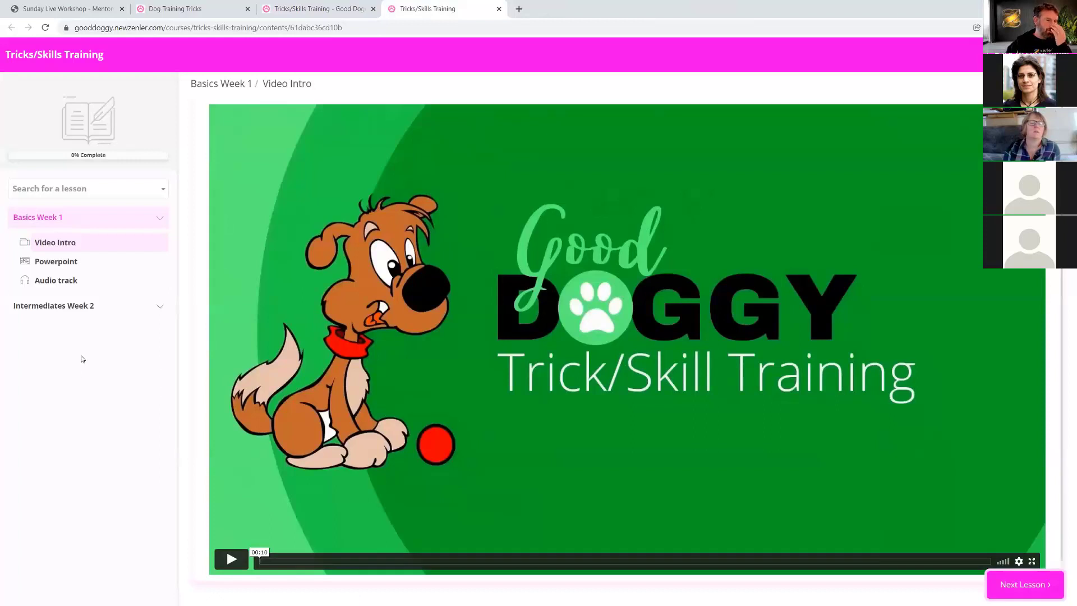
# - Expand Intermediates Week 2 in the preview and check the Powerpoint lesson's slides in full screen, ending back on the first slide
pyautogui.click(151, 307)
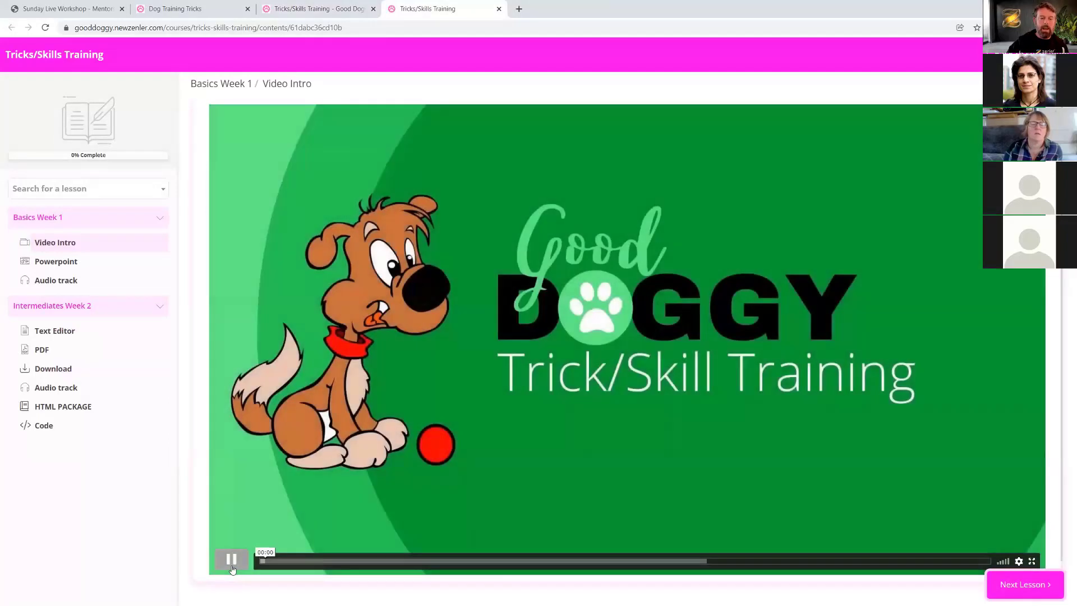
pyautogui.click(56, 262)
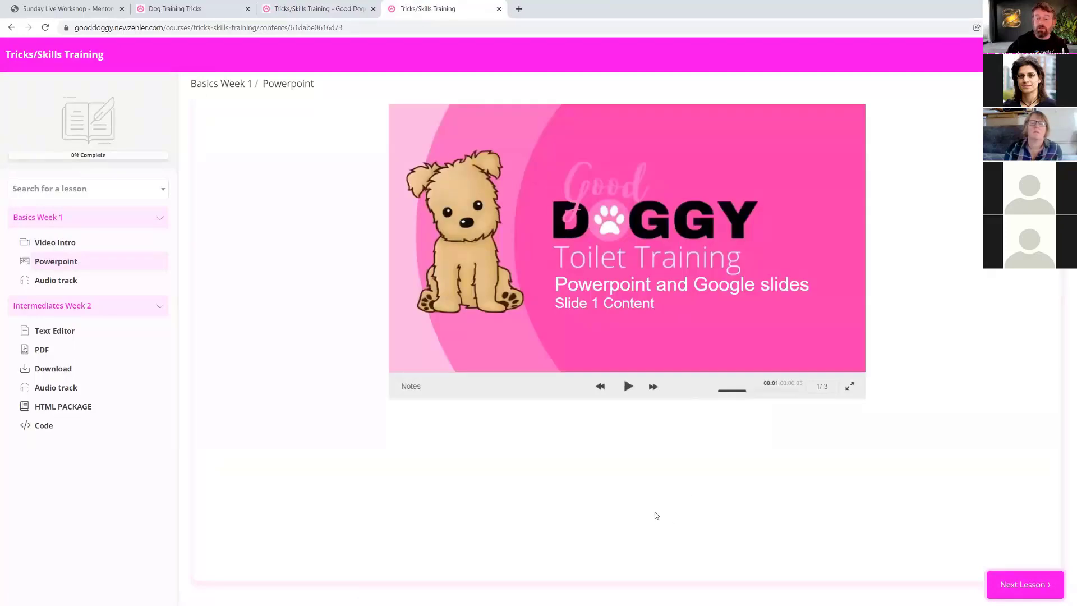
pyautogui.click(849, 387)
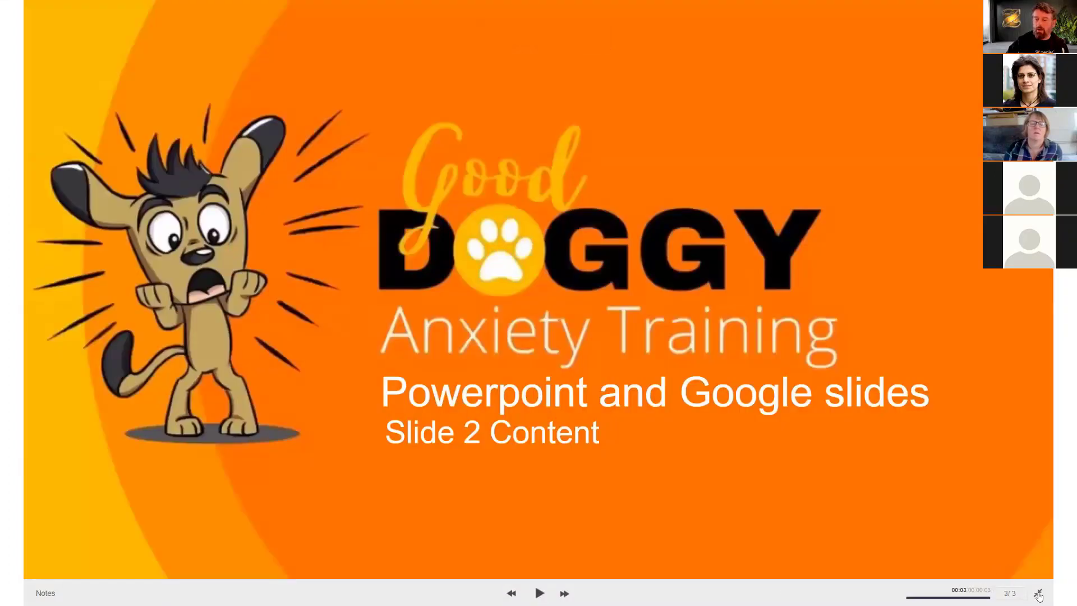
pyautogui.click(1039, 594)
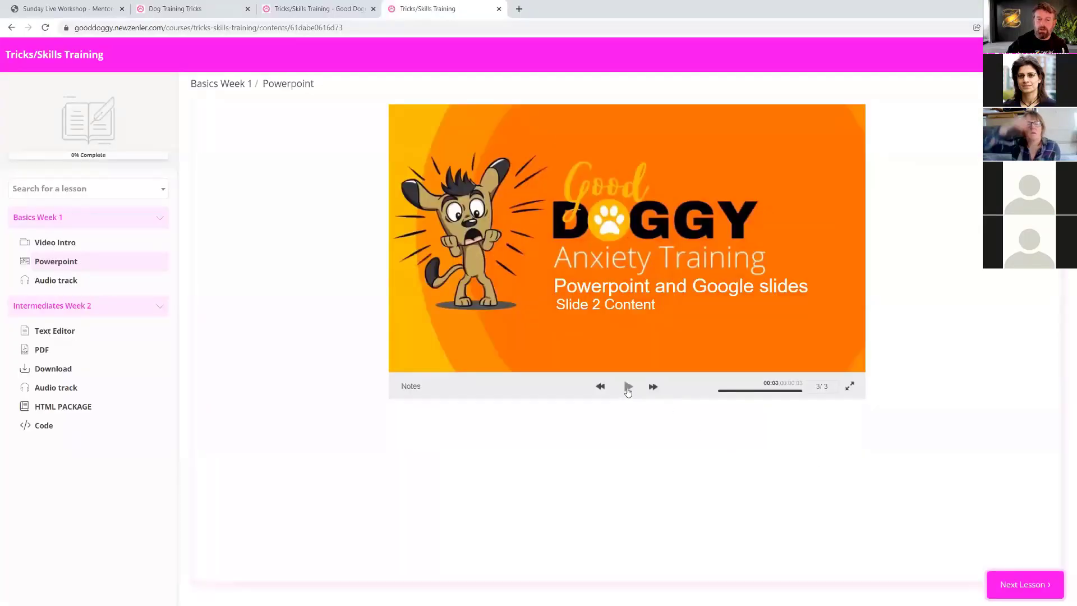
pyautogui.click(599, 387)
pyautogui.click(599, 387)
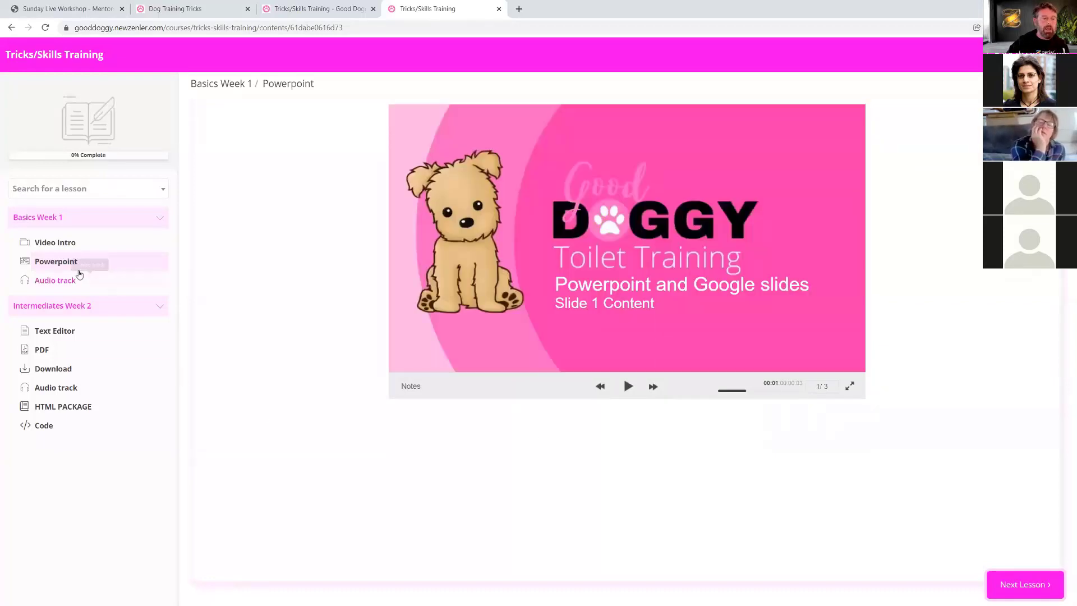
# - Open the Basics Week 1 Audio track lesson in the preview and test its podcast recording playback
pyautogui.click(56, 281)
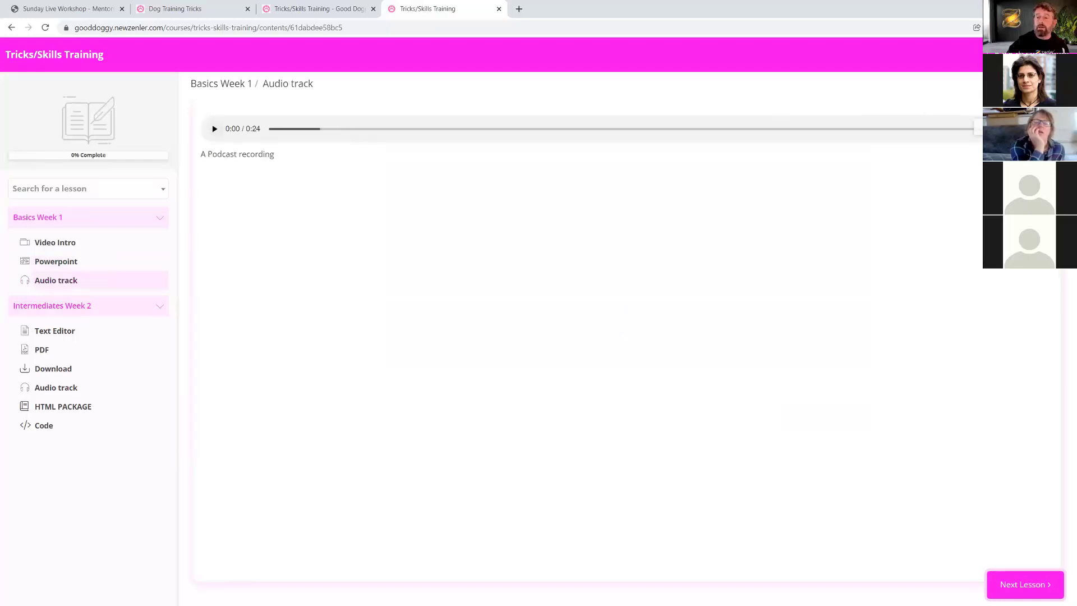
pyautogui.click(943, 193)
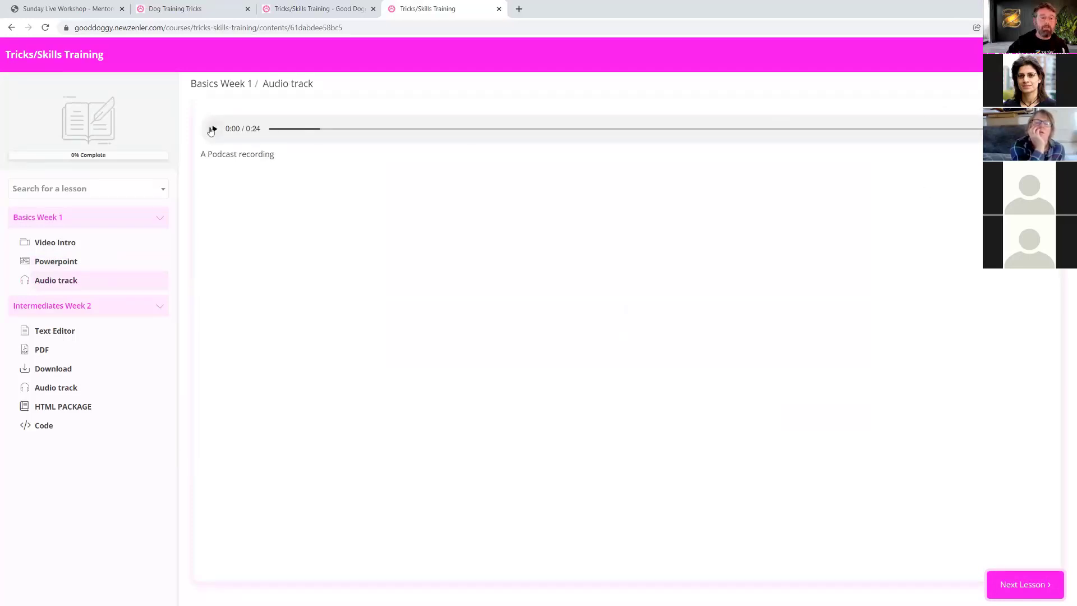
pyautogui.click(213, 129)
pyautogui.click(214, 130)
# - Check the Text Editor lesson and the pages of the PDF lesson in the Intermediates Week 2 preview
pyautogui.click(56, 331)
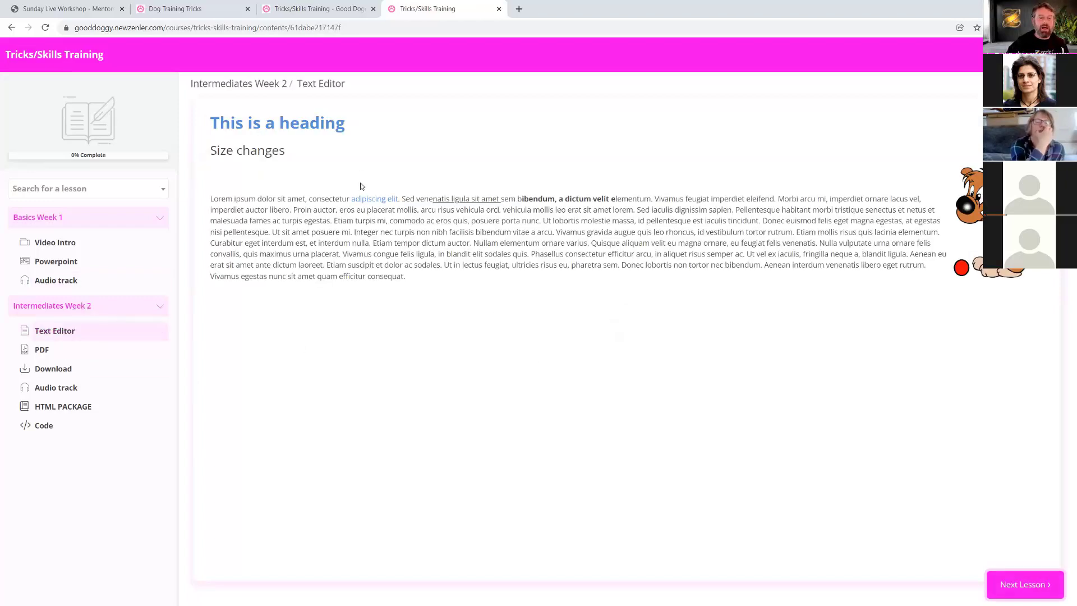
pyautogui.click(42, 350)
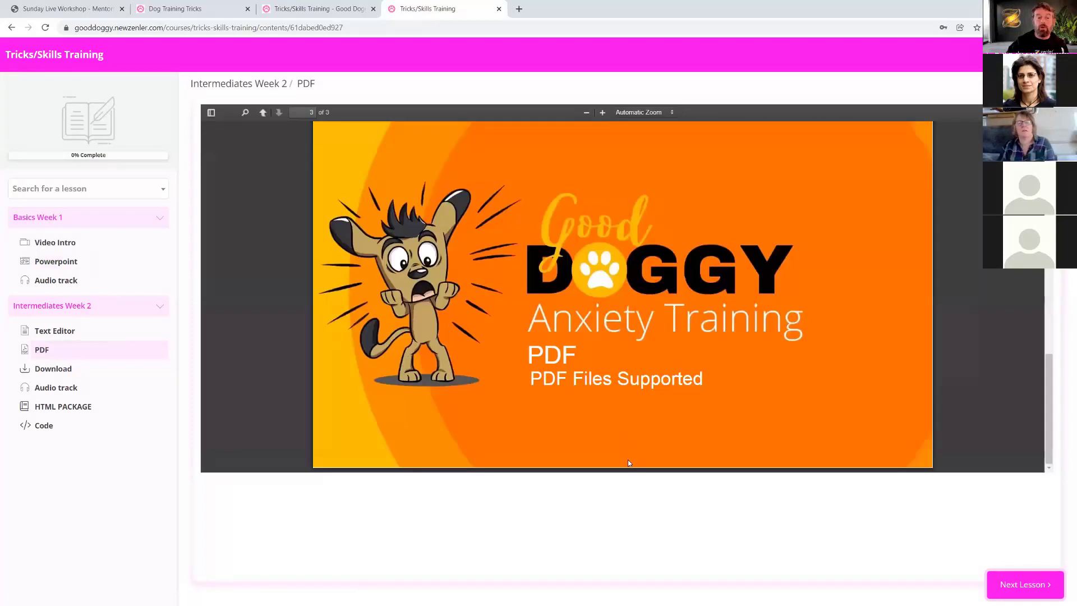
pyautogui.scroll(10, 986, 355)
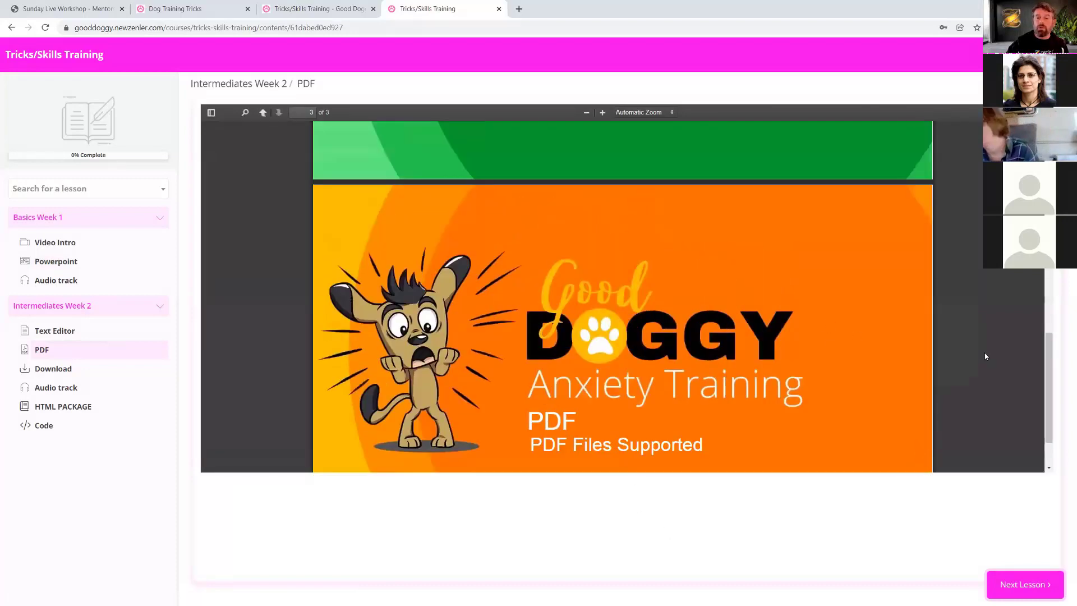
# - Download the PDF from the Download lesson and test playback of the Intermediates Week 2 audio track
pyautogui.click(78, 368)
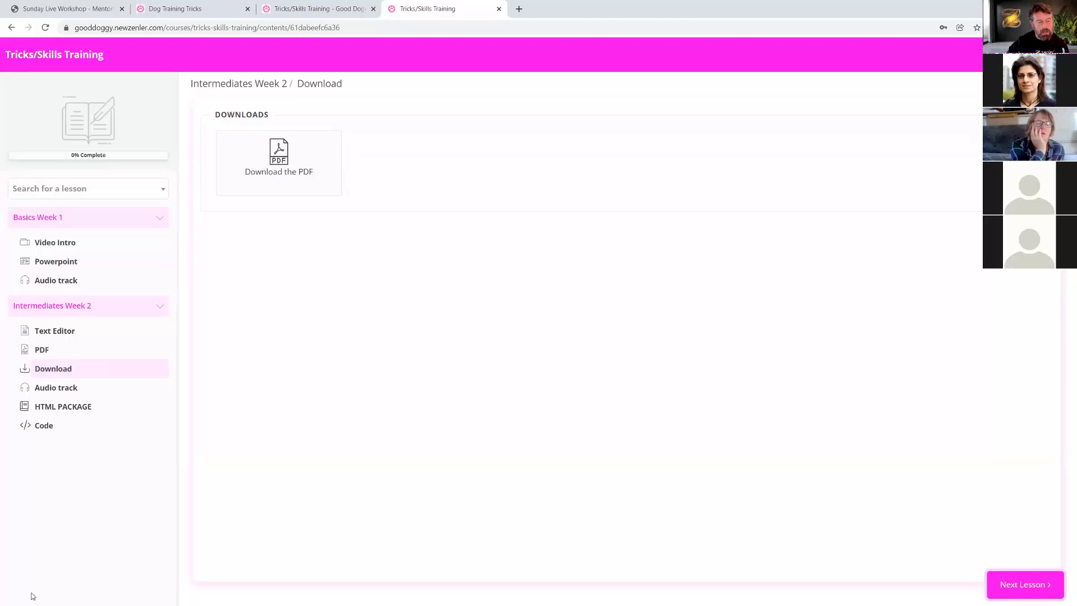
pyautogui.click(287, 177)
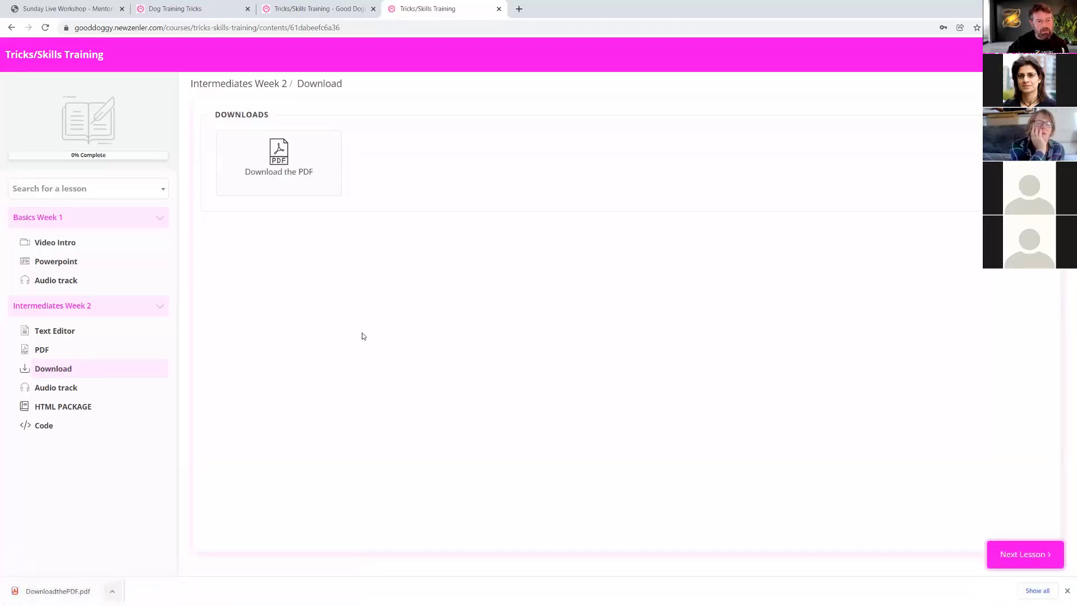
pyautogui.click(66, 387)
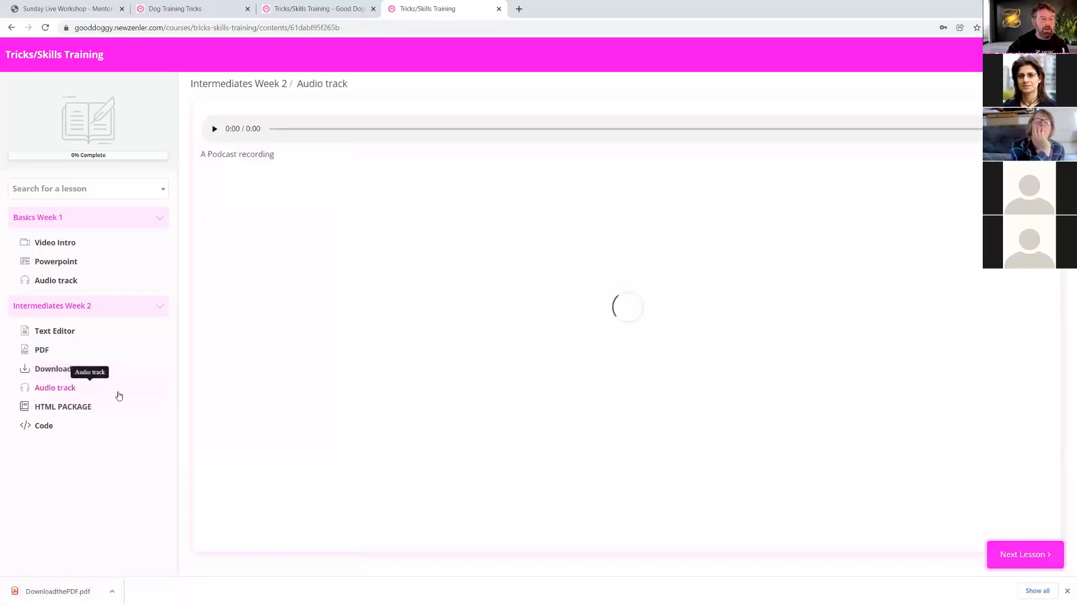
pyautogui.click(214, 129)
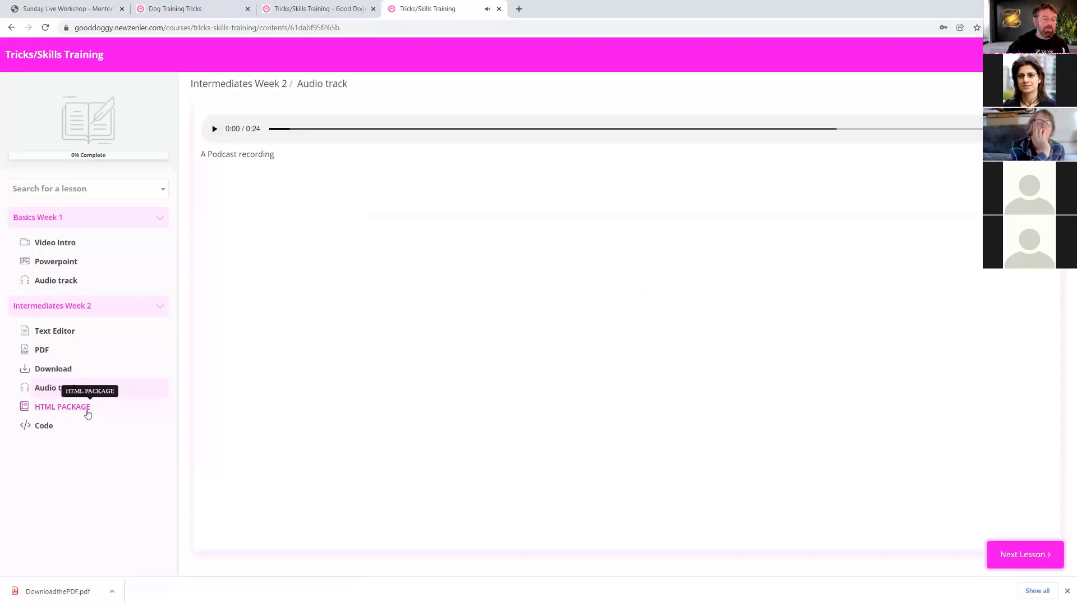
# - Check the HTML PACKAGE lesson's Tricks/Skills Training and Toilet Training links, and view the Code lesson's content
pyautogui.click(89, 408)
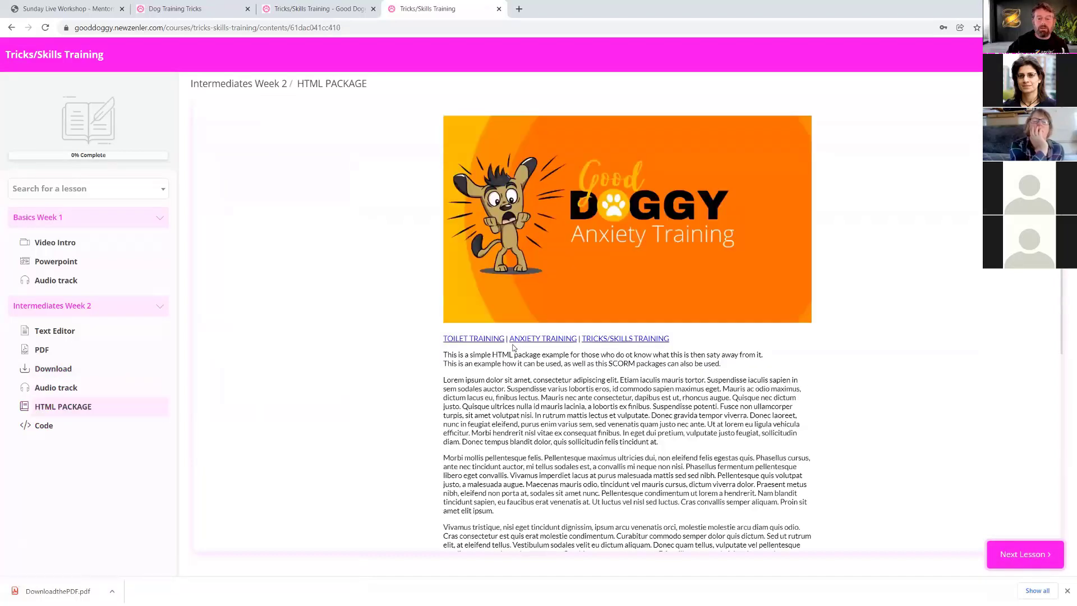
pyautogui.click(590, 341)
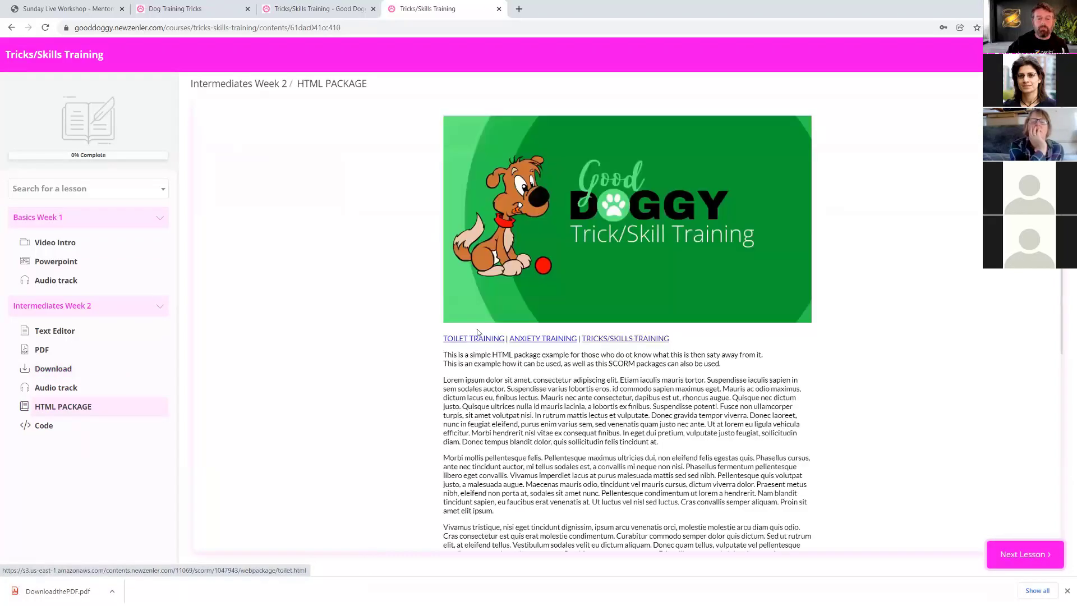
pyautogui.click(455, 340)
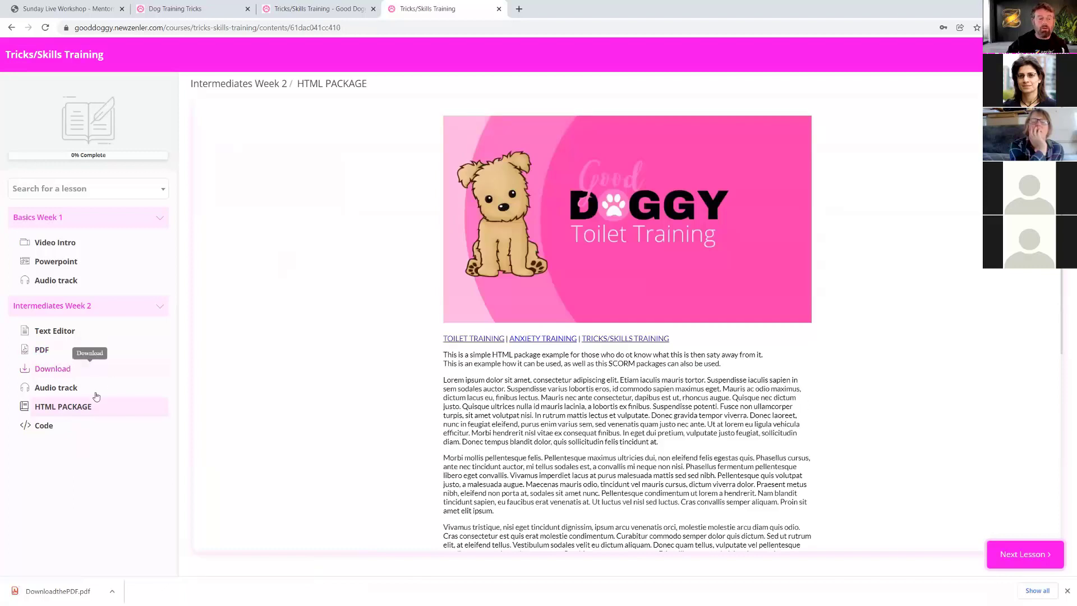
pyautogui.click(43, 425)
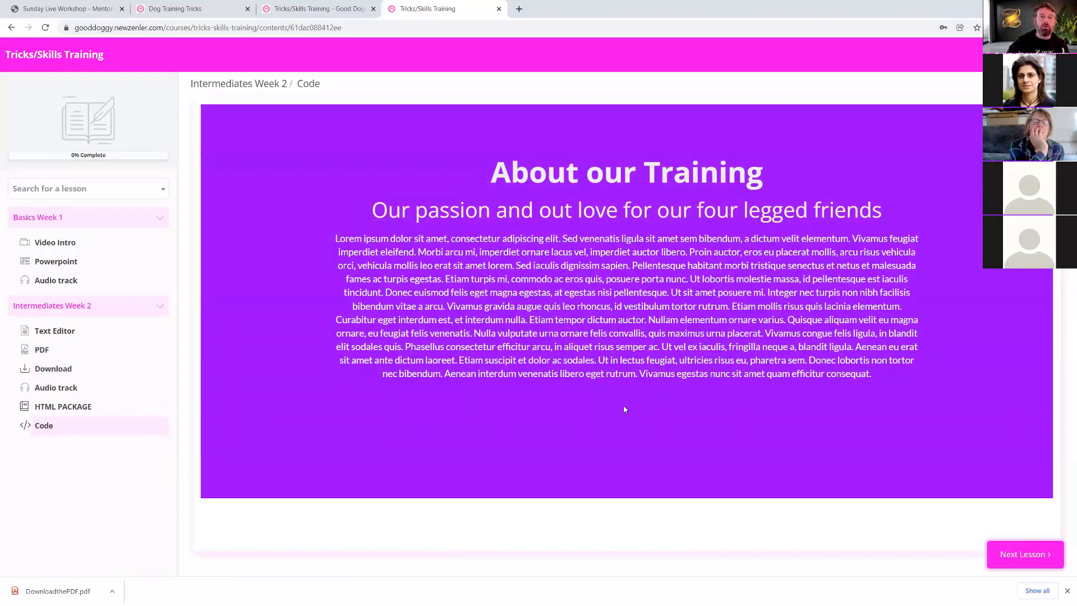
# - In the curriculum editor, add A Podcast recording.wav from the audio library to the Video Intro lesson
pyautogui.click(295, 9)
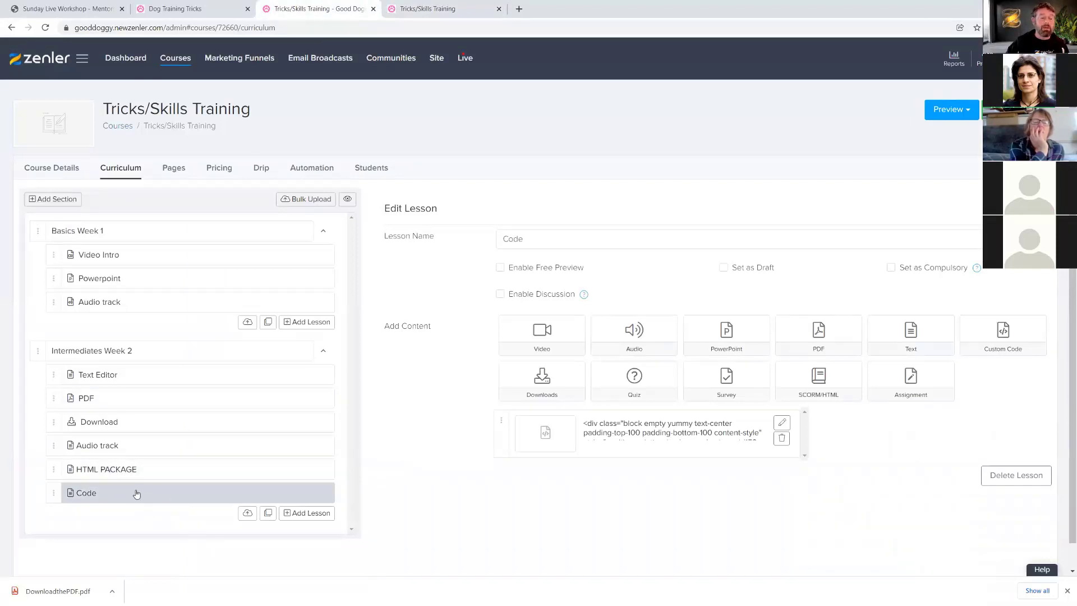
pyautogui.click(175, 261)
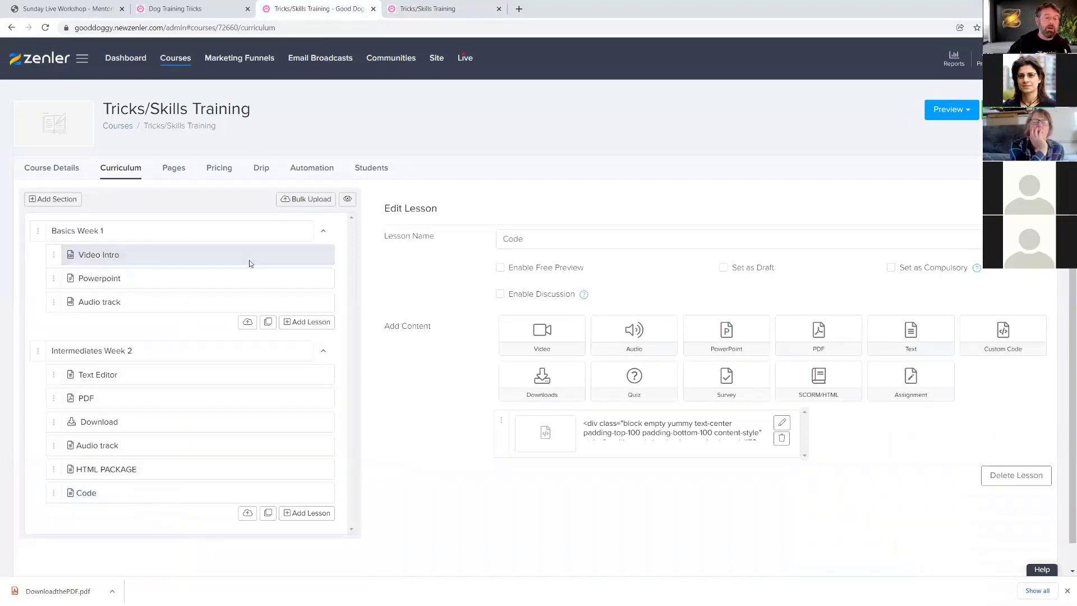
pyautogui.click(634, 335)
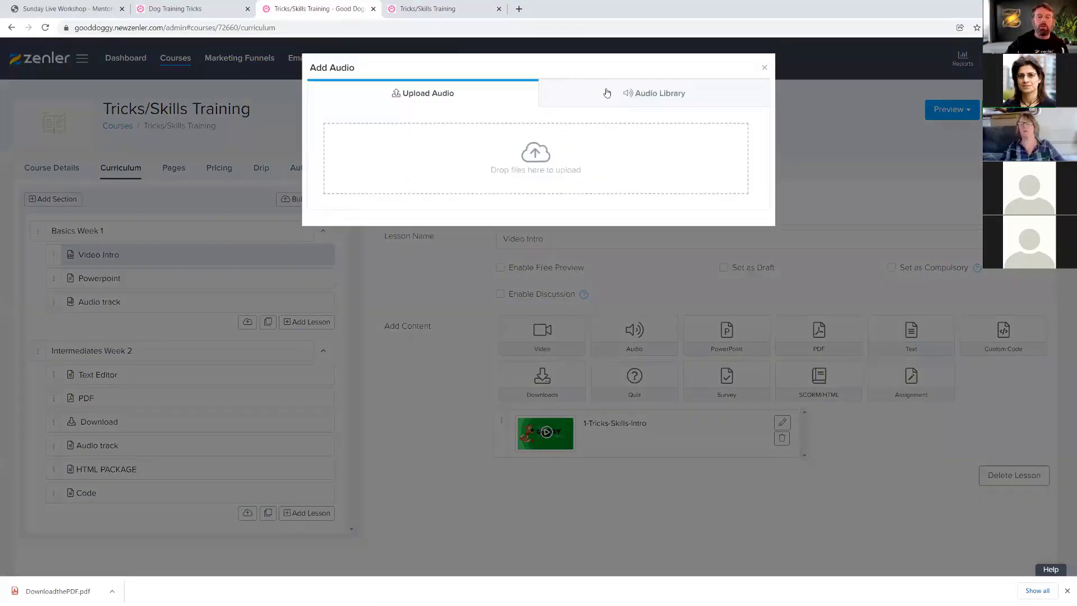
pyautogui.click(634, 97)
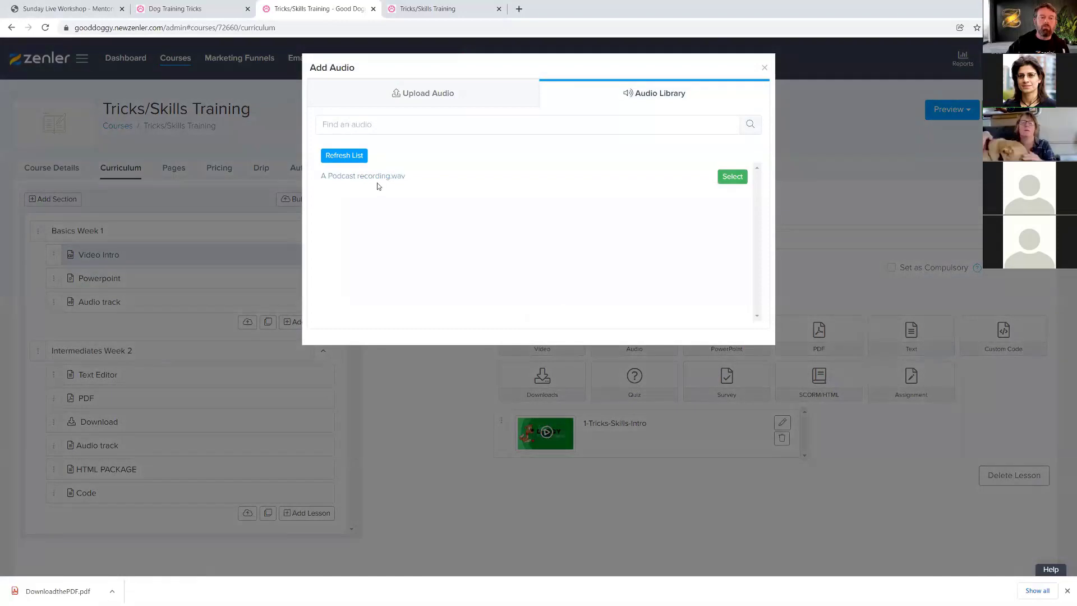
pyautogui.click(721, 176)
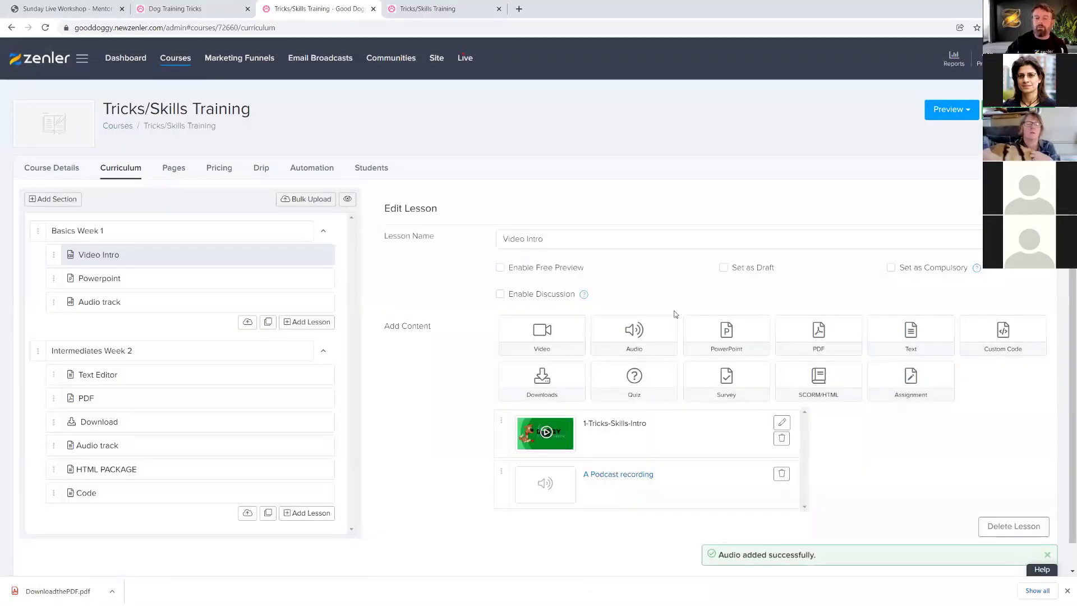
# - Reload the course preview, check the Video Intro lesson in Basics Week 1, and return to the curriculum editor
pyautogui.click(433, 11)
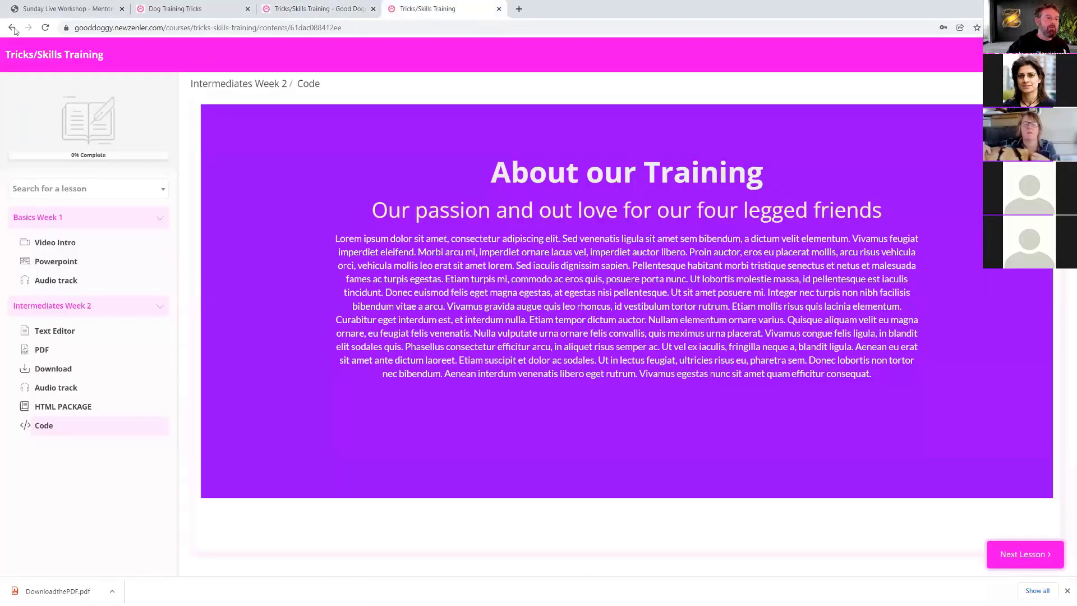
pyautogui.click(46, 28)
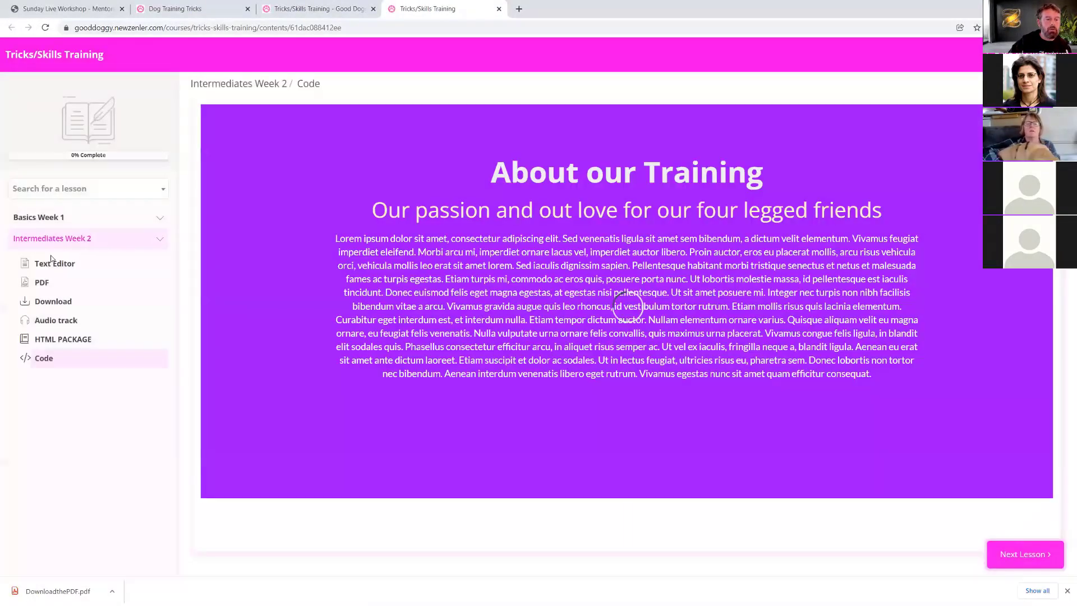
pyautogui.click(50, 220)
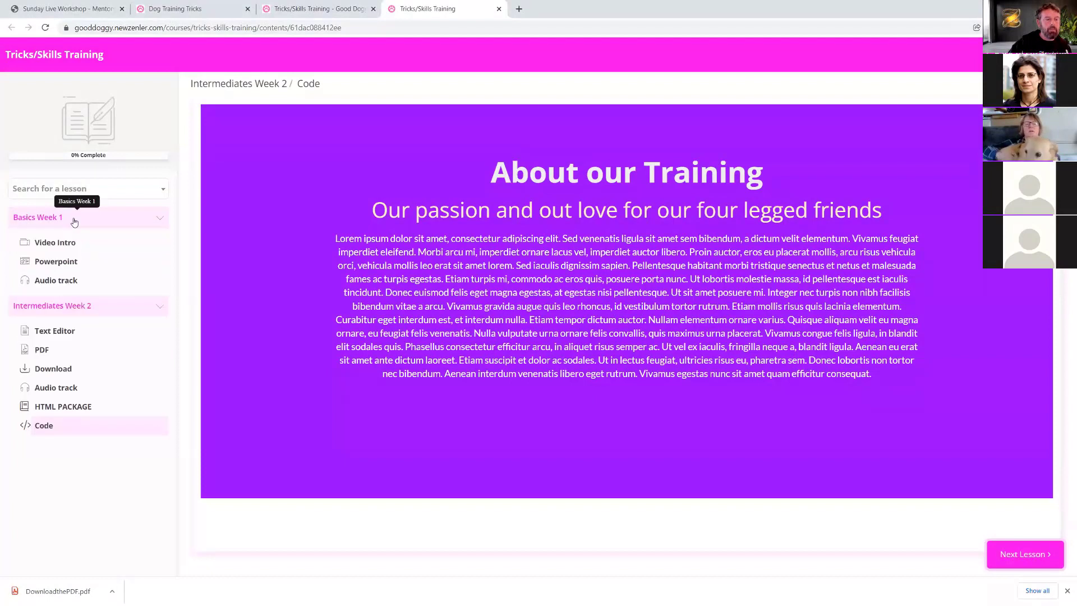
pyautogui.click(48, 248)
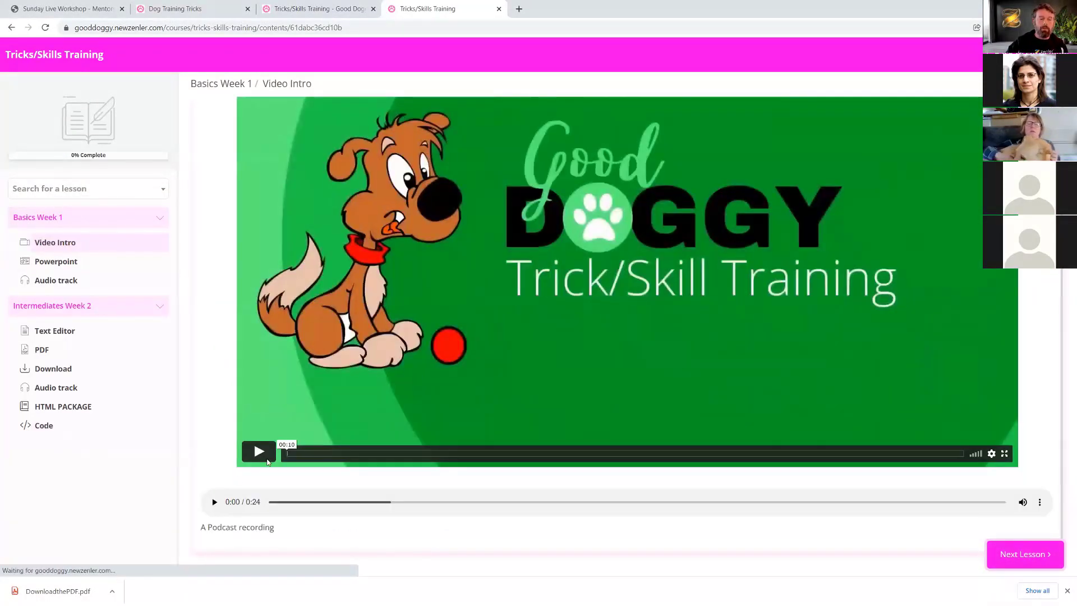
pyautogui.click(313, 9)
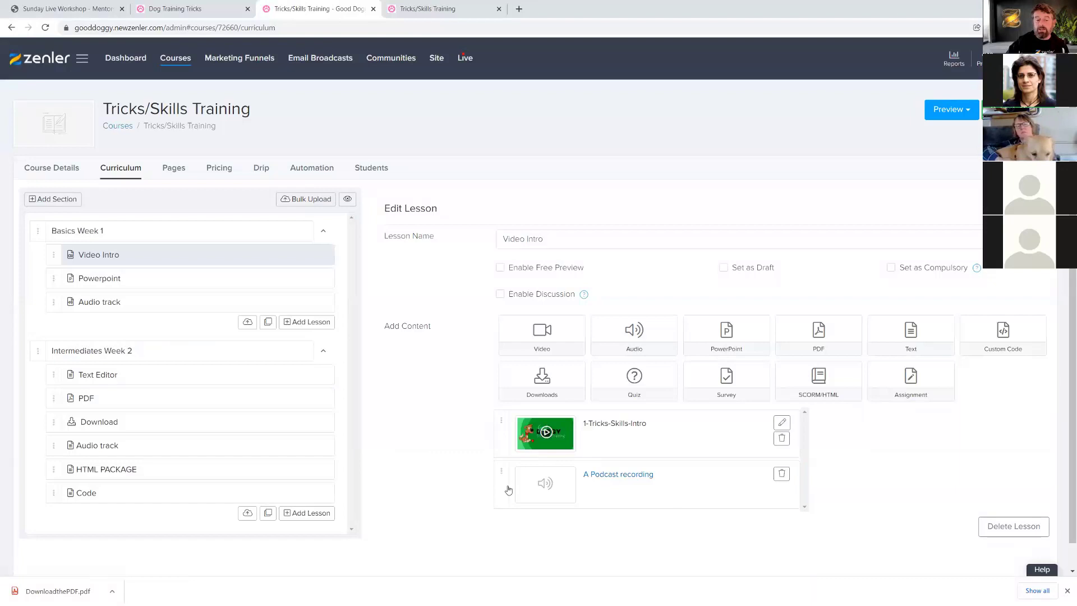
pyautogui.moveTo(500, 483)
pyautogui.mouseDown()
pyautogui.moveTo(499, 423)
pyautogui.moveTo(500, 501)
pyautogui.mouseUp()
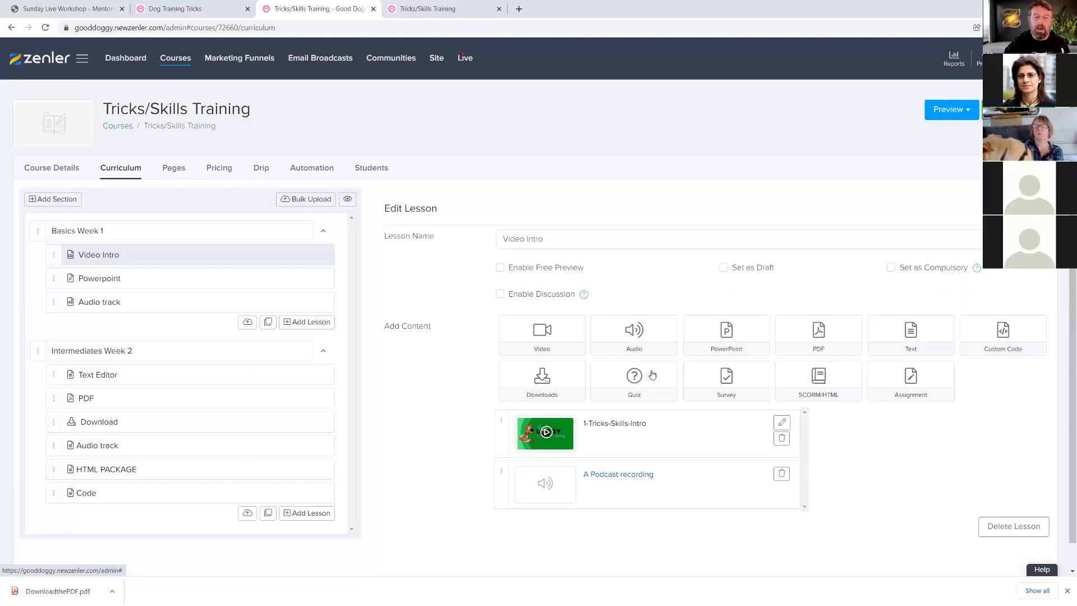
pyautogui.click(633, 379)
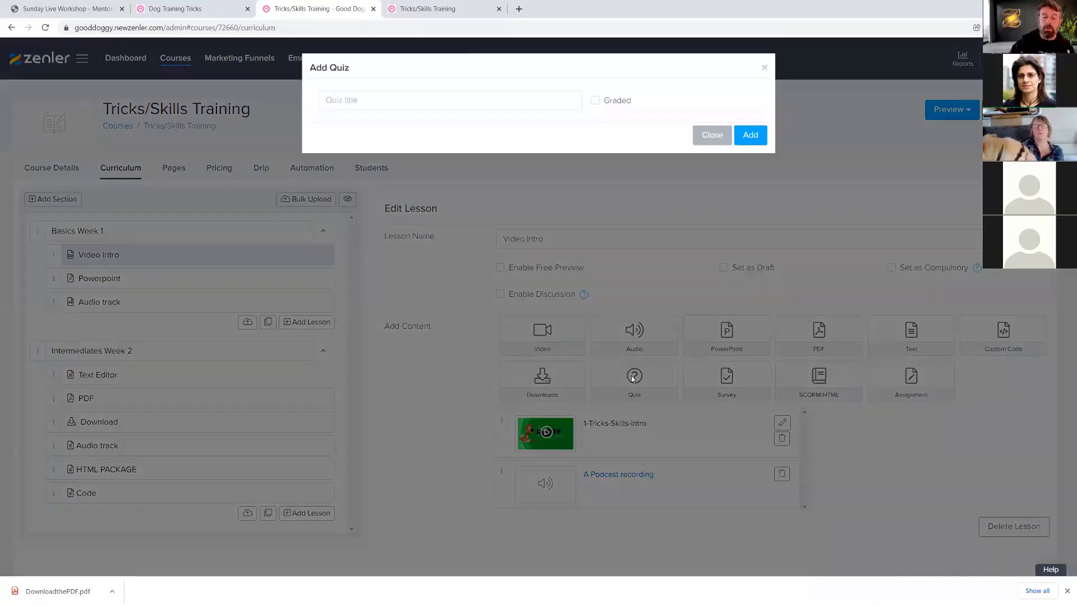
pyautogui.click(710, 140)
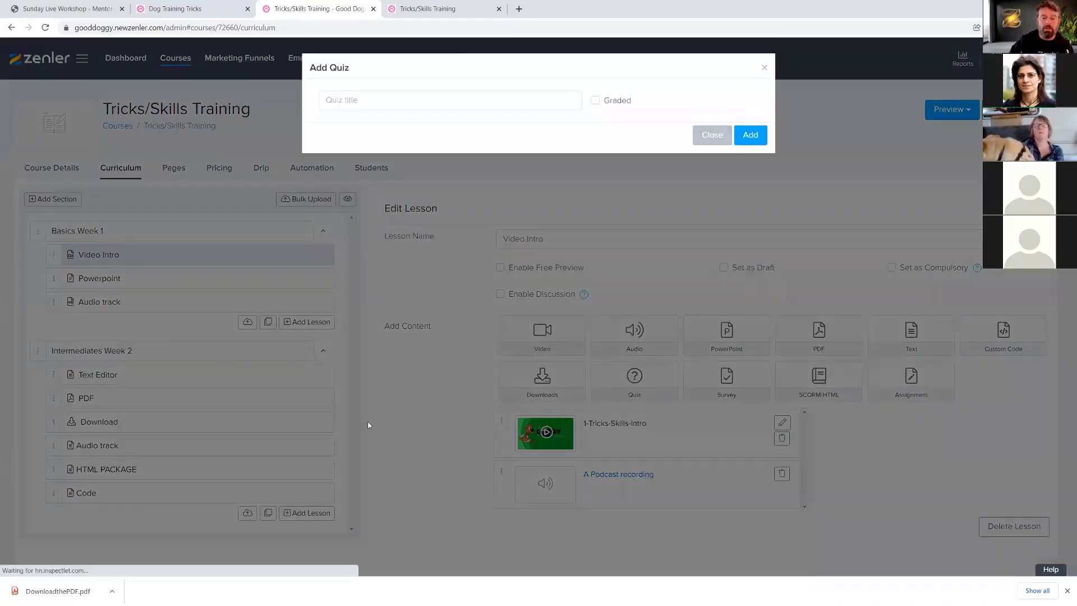
# - Add a new lesson named Quiz at the end of Basics Week 1 and save it
pyautogui.click(150, 278)
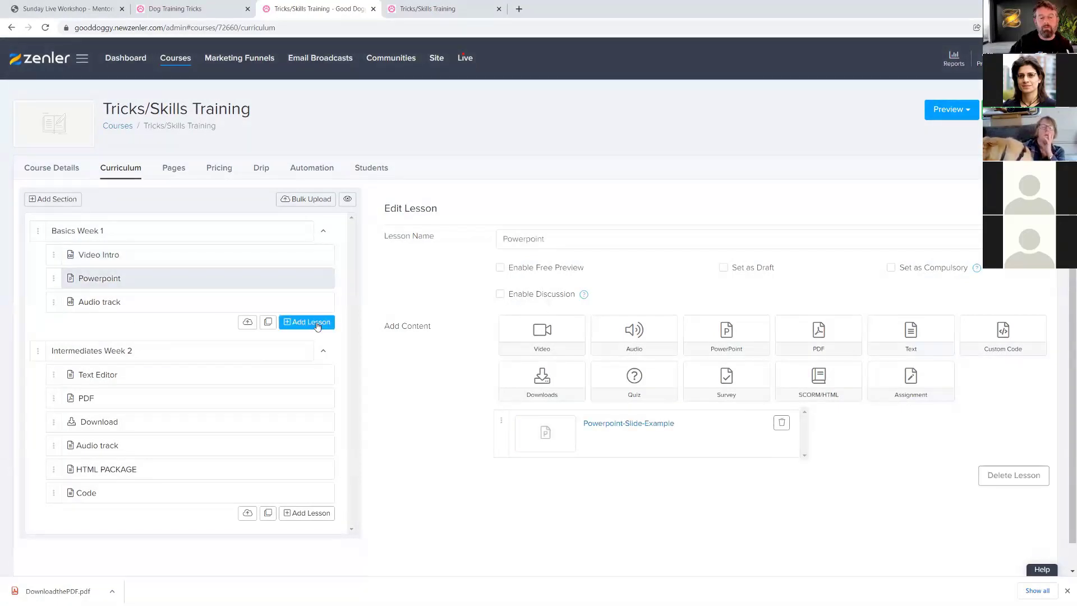
pyautogui.click(185, 308)
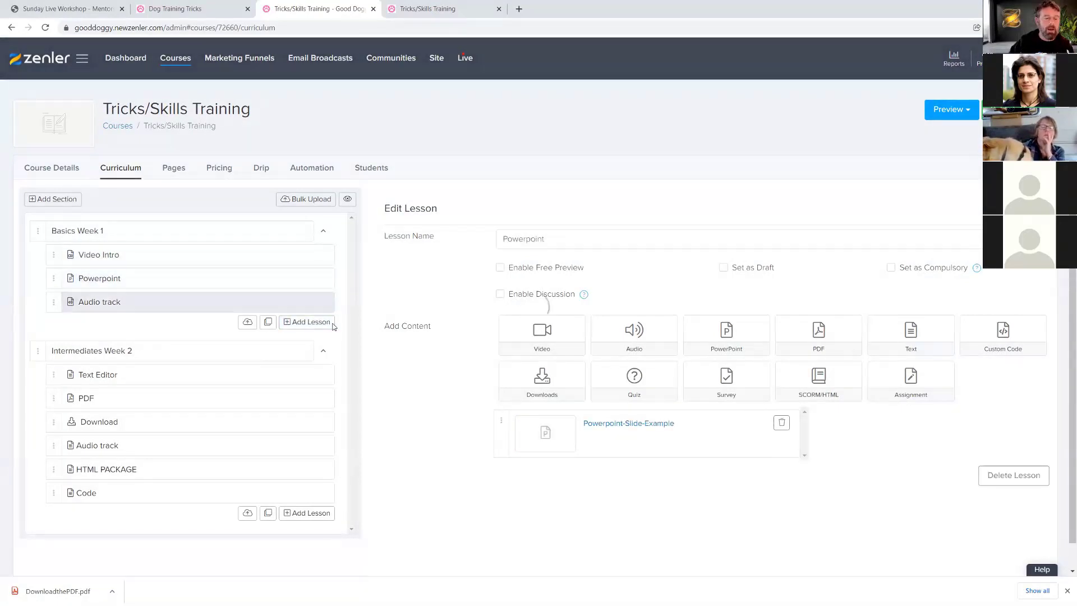
pyautogui.click(296, 322)
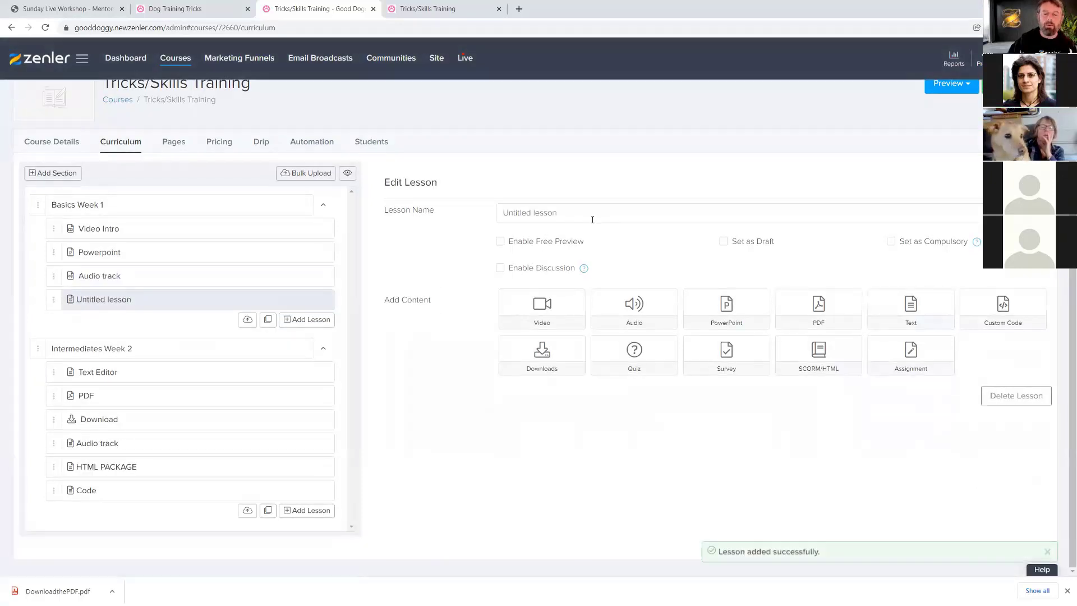
pyautogui.write('Quiz')
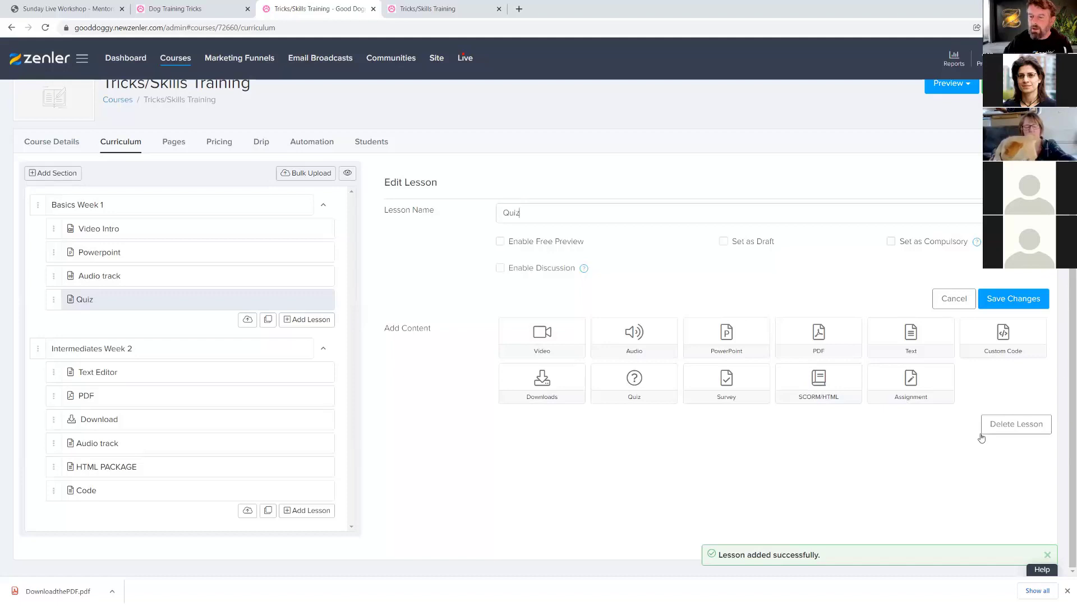
pyautogui.press('Return')
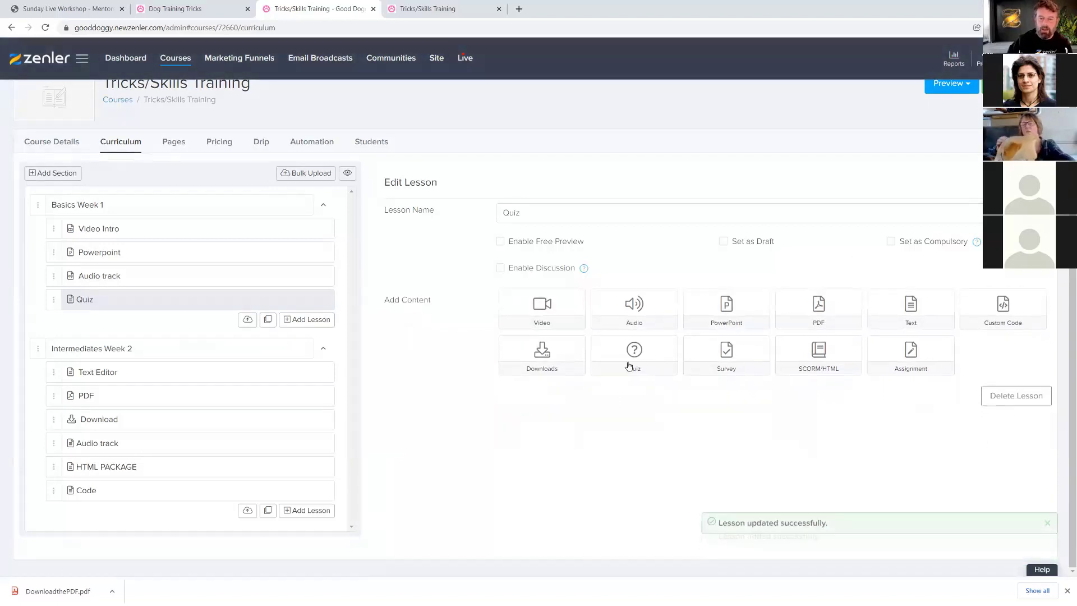
# - Set up a graded quiz titled Dog Test in the Quiz lesson, with a 90% pass mark and passing required before continuing
pyautogui.click(656, 359)
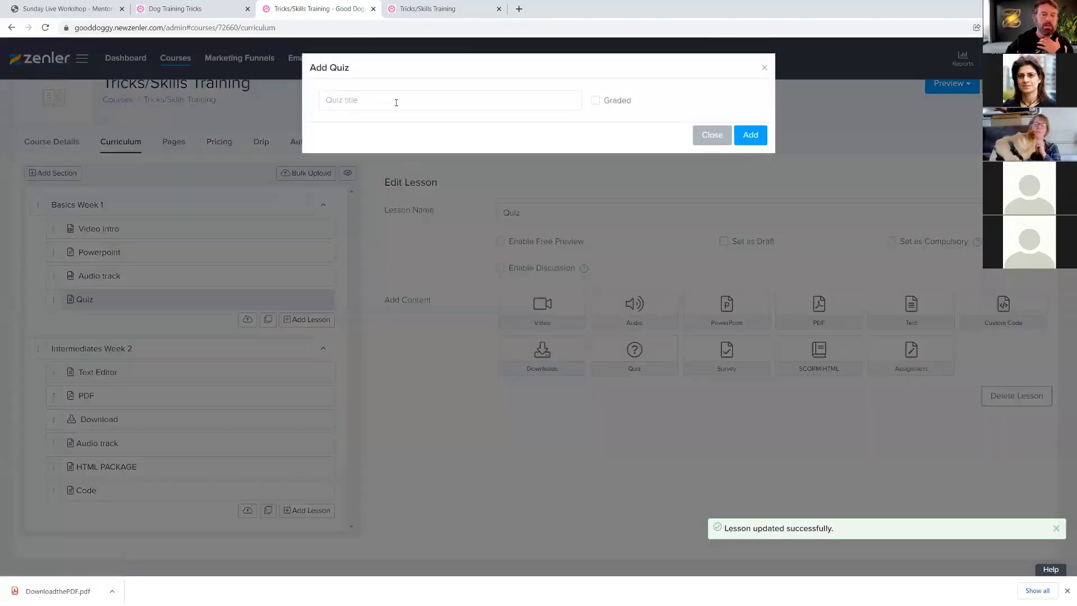
pyautogui.write('Dog Test')
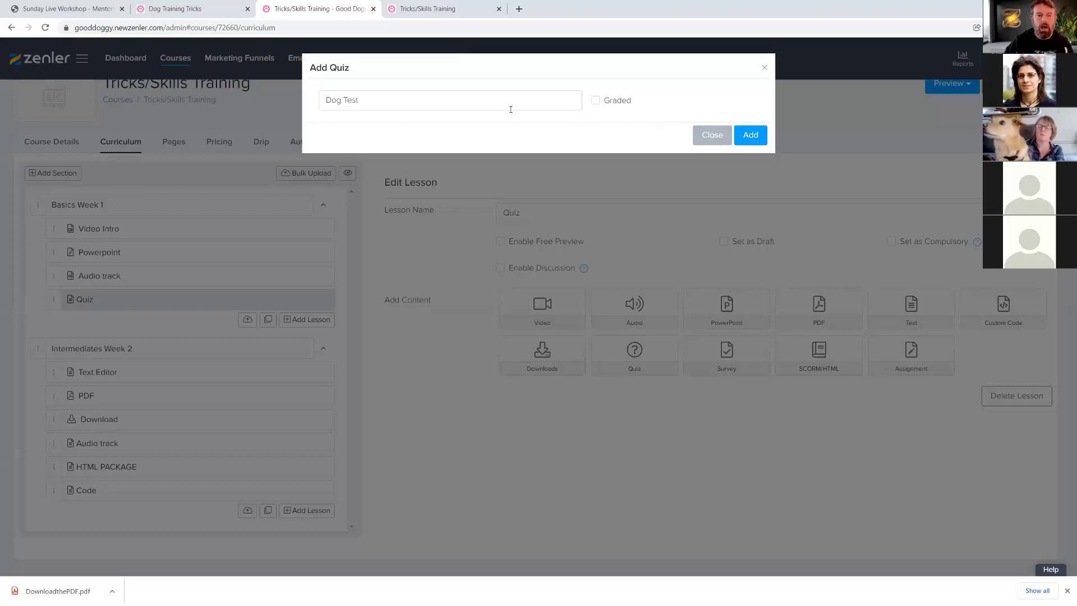
pyautogui.click(596, 106)
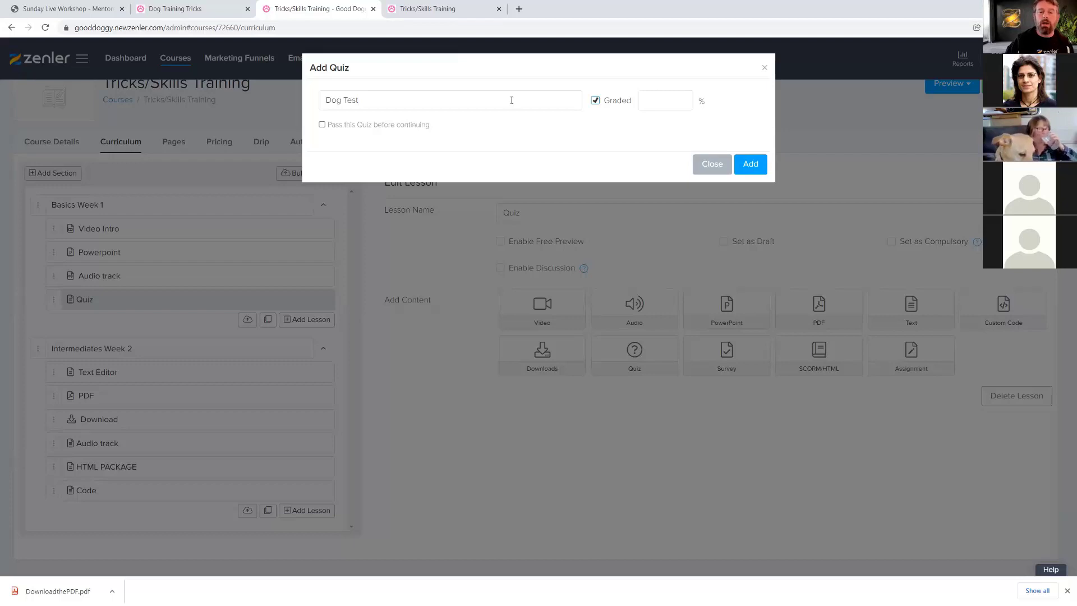
pyautogui.click(665, 98)
pyautogui.write('90')
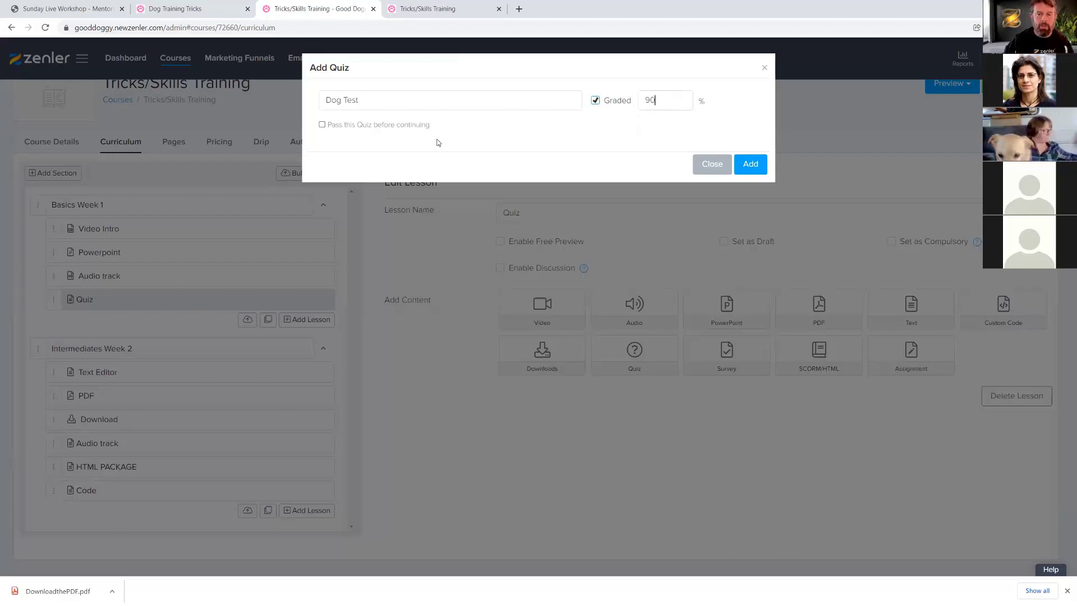
pyautogui.click(322, 126)
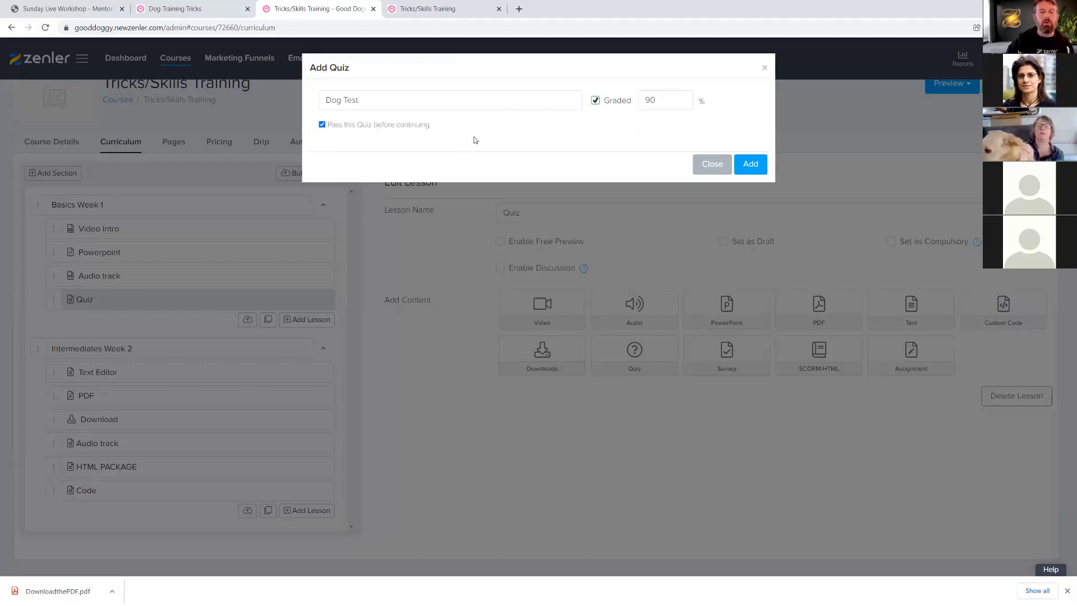
# - Remove the requirement to pass before continuing, replace the quiz's pass percentage, and add the quiz to the lesson
pyautogui.doubleClick(665, 100)
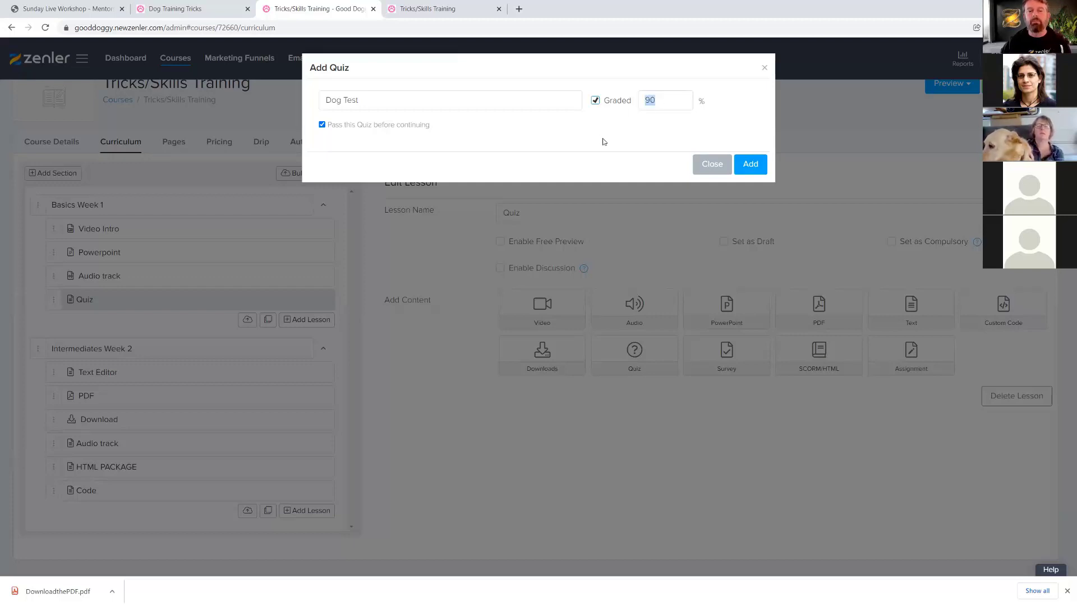
pyautogui.click(322, 125)
pyautogui.moveTo(668, 100); pyautogui.dragTo(633, 101)
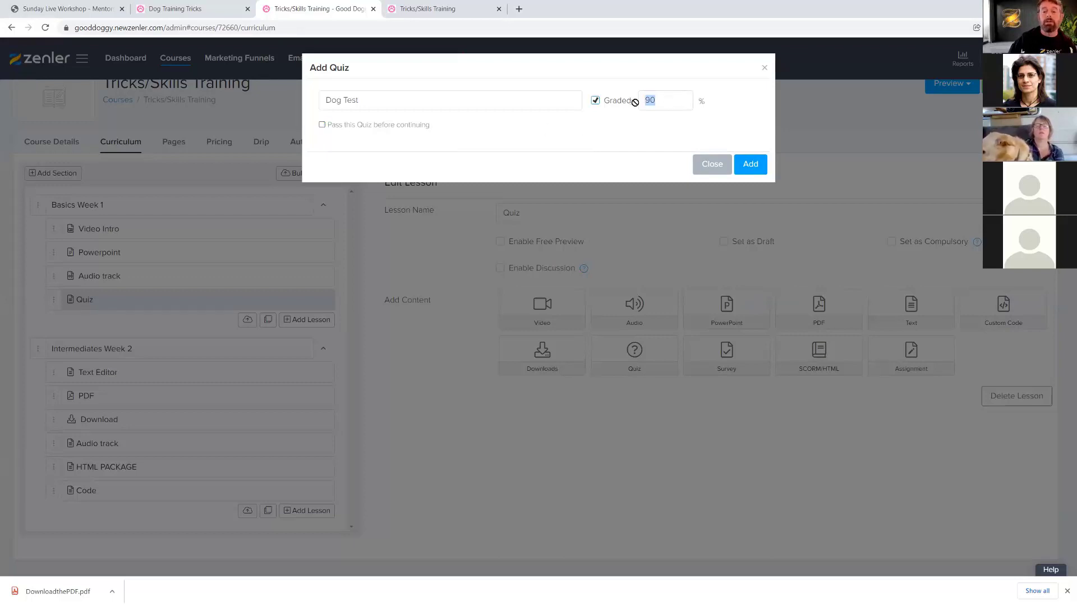
pyautogui.write('5')
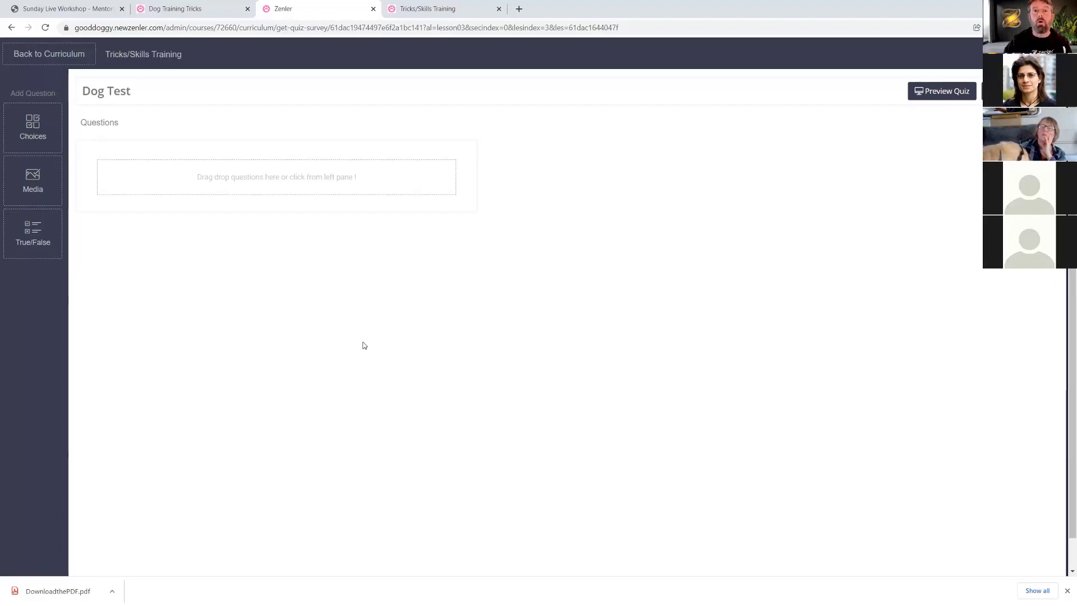
# - Add a Choices question to the Dog Test quiz with the question text "What to ask?"
pyautogui.click(36, 133)
pyautogui.moveTo(34, 136); pyautogui.dragTo(360, 179)
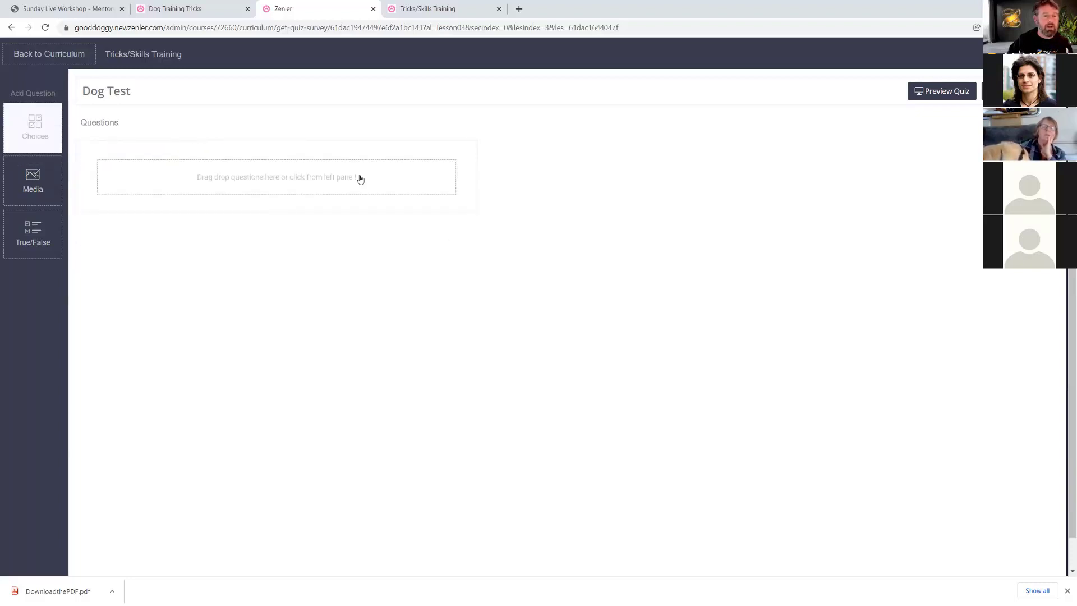
pyautogui.moveTo(18, 121); pyautogui.dragTo(228, 177)
pyautogui.press('BackSpace')
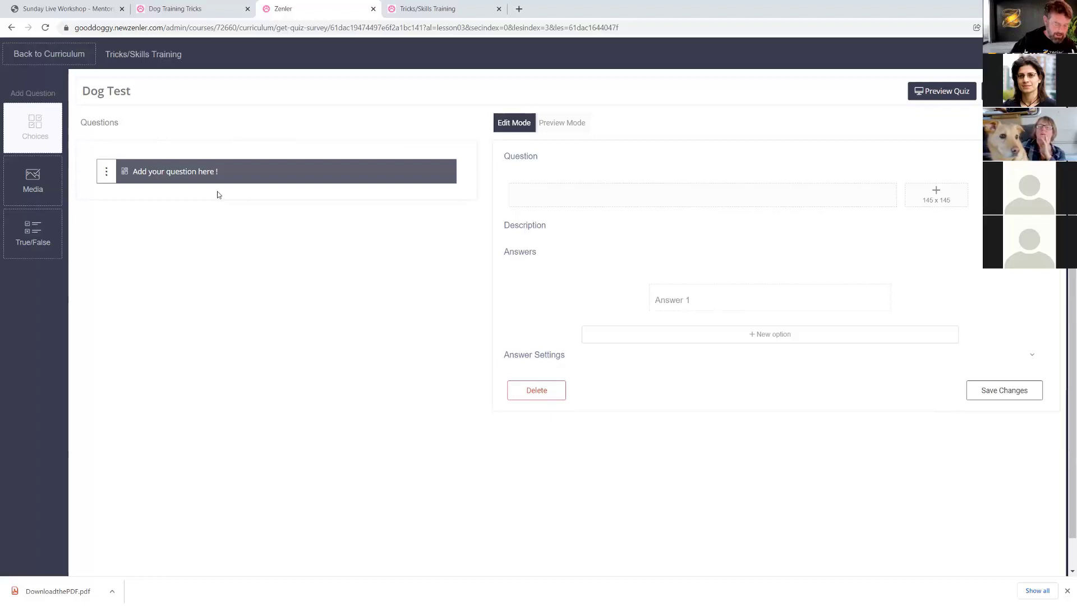
pyautogui.write('What to')
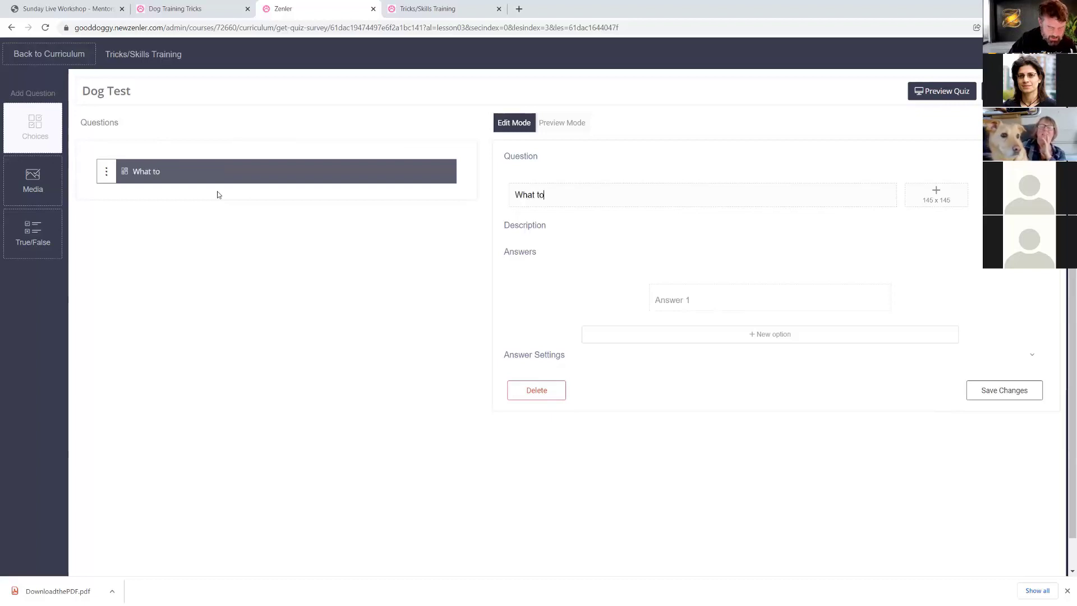
pyautogui.write(' ask?')
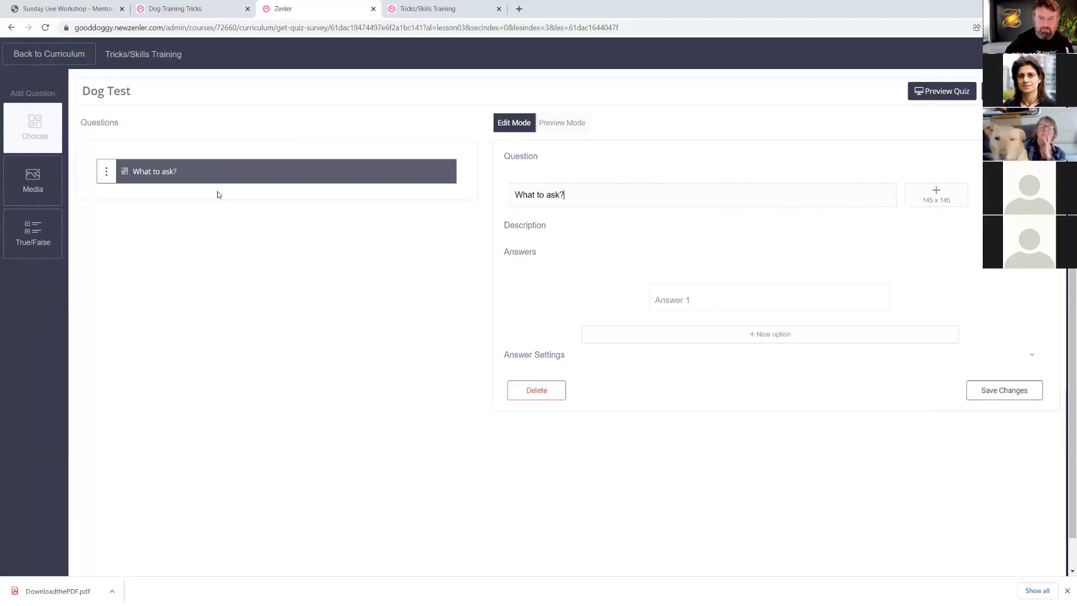
# - Enter the answers "How big is my dog" and "How to stop barking", and add an empty third answer option
pyautogui.click(706, 301)
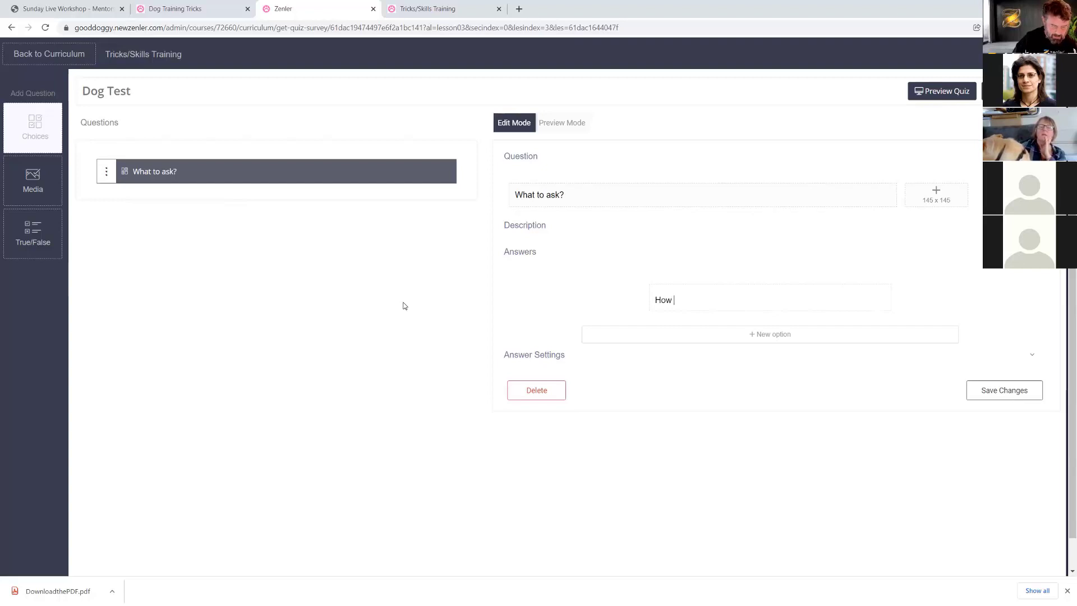
pyautogui.write('my go')
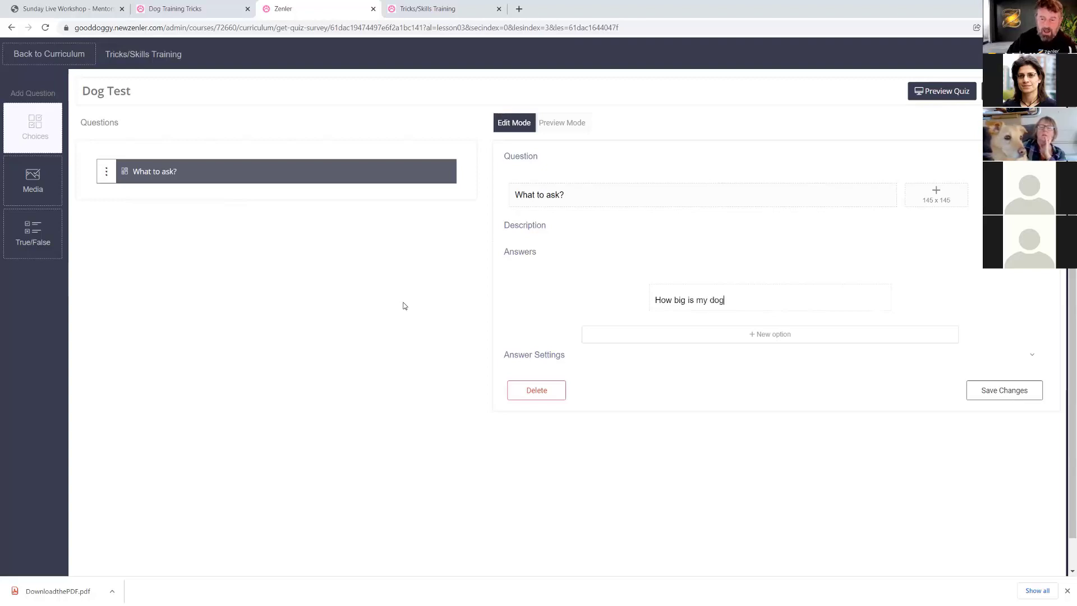
pyautogui.click(756, 337)
pyautogui.click(827, 298)
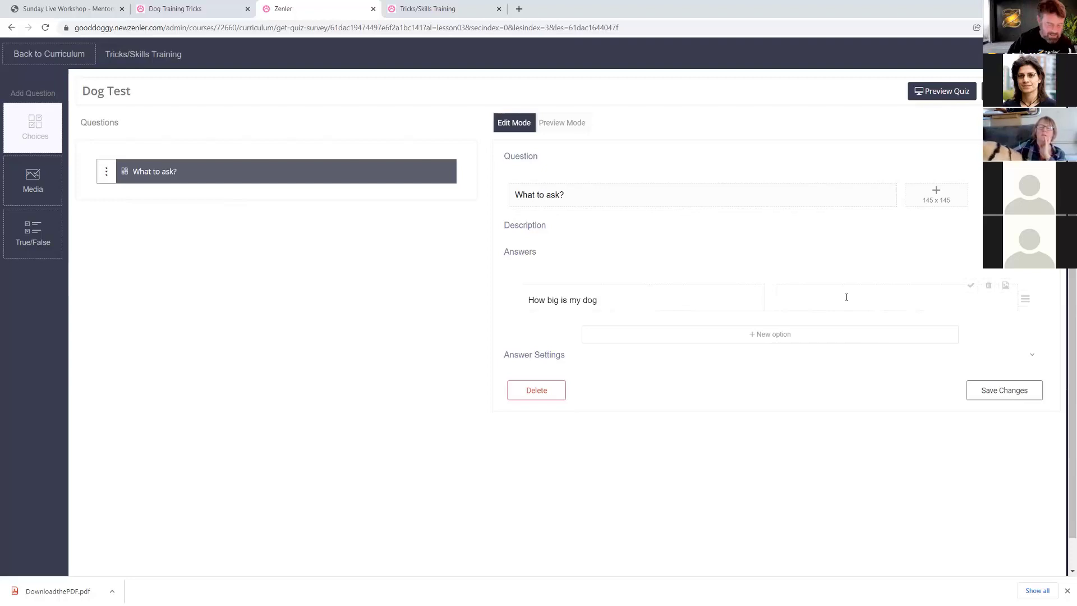
pyautogui.write('How to stop ')
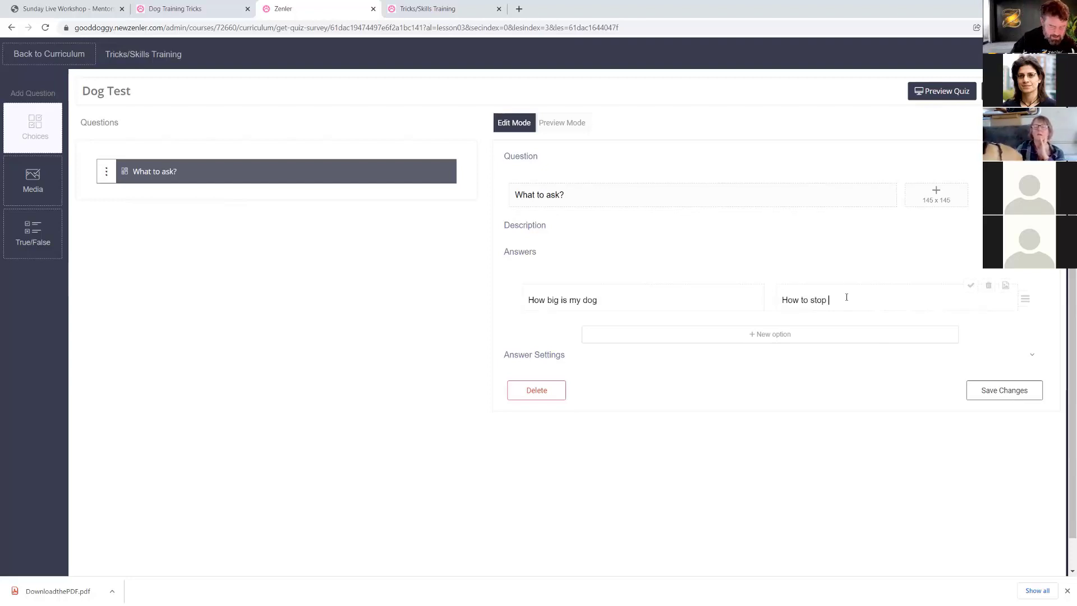
pyautogui.write('barking')
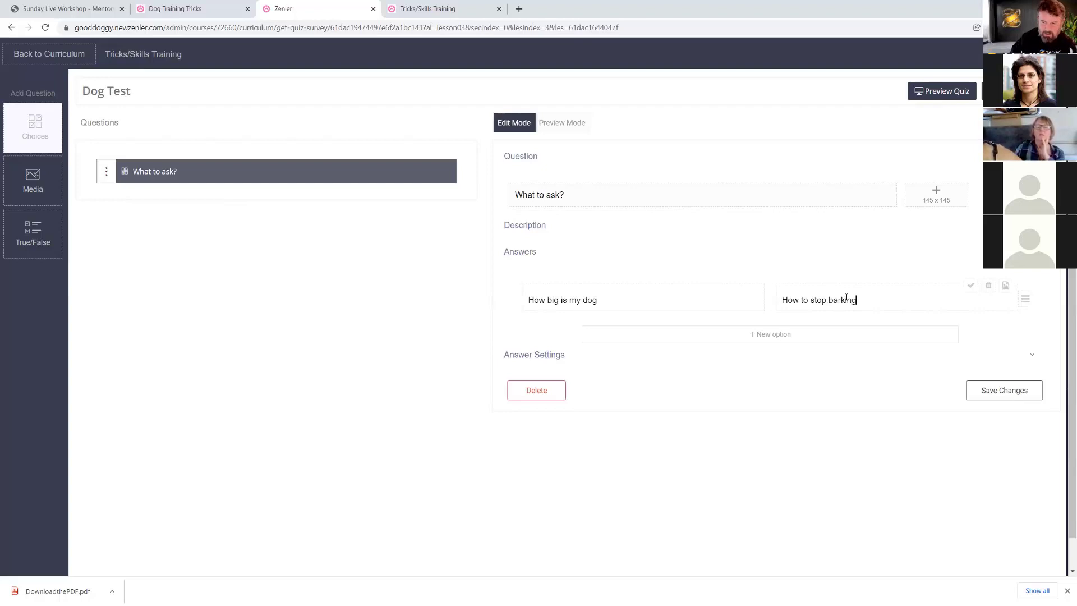
pyautogui.click(768, 335)
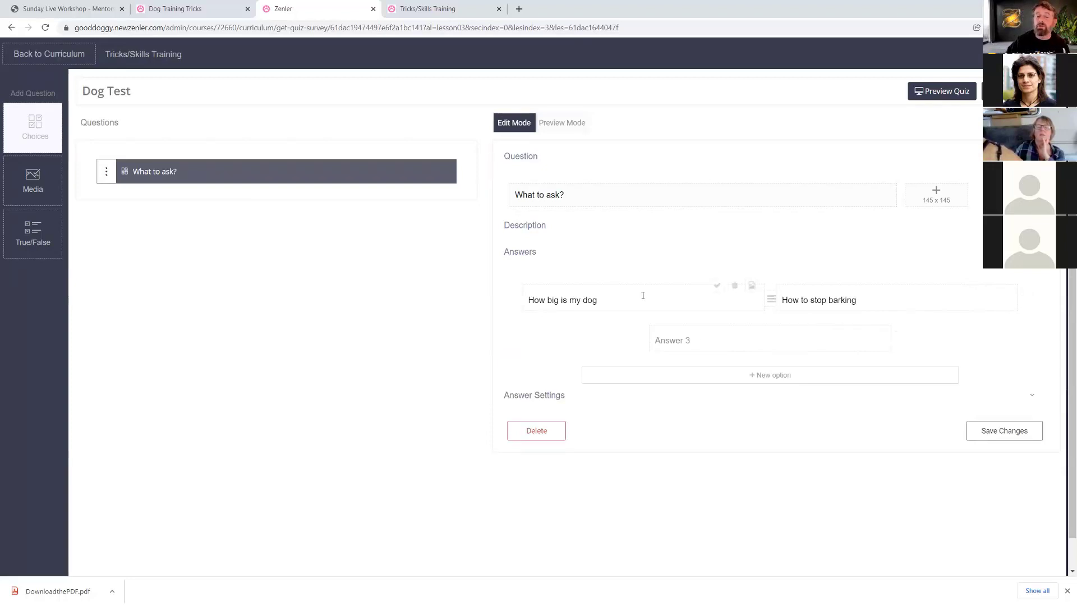
# - Mark "How to stop barking" as the correct answer and save the "What to ask?" question
pyautogui.click(717, 286)
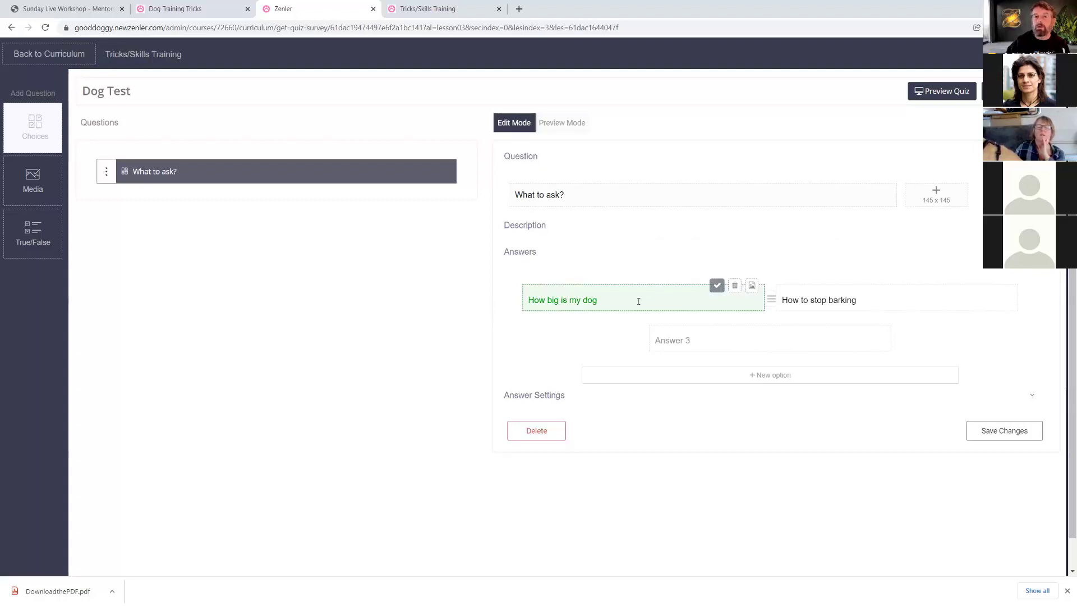
pyautogui.click(969, 286)
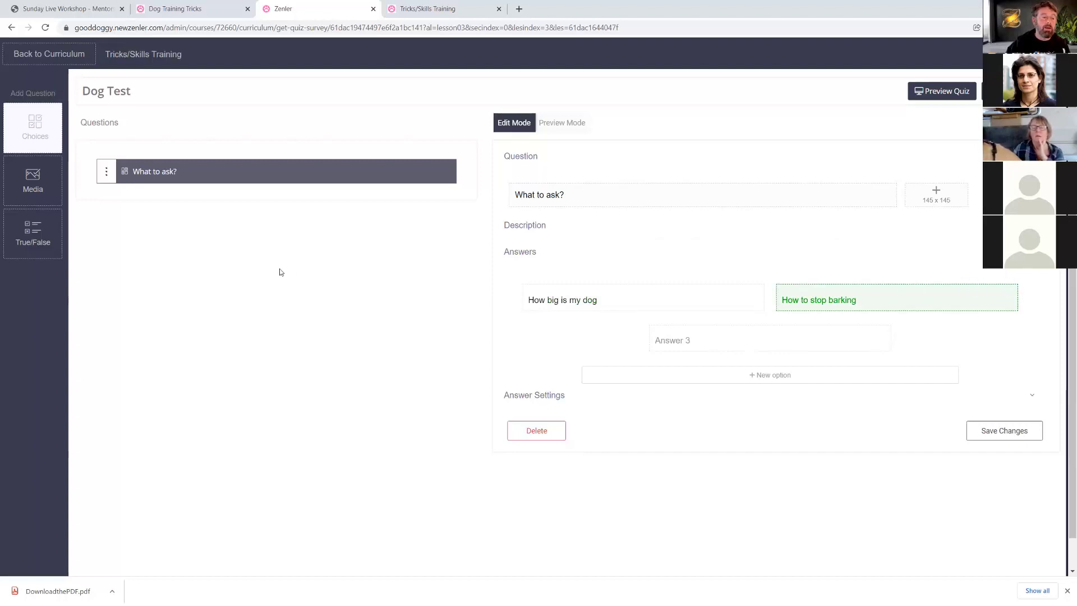
pyautogui.click(31, 237)
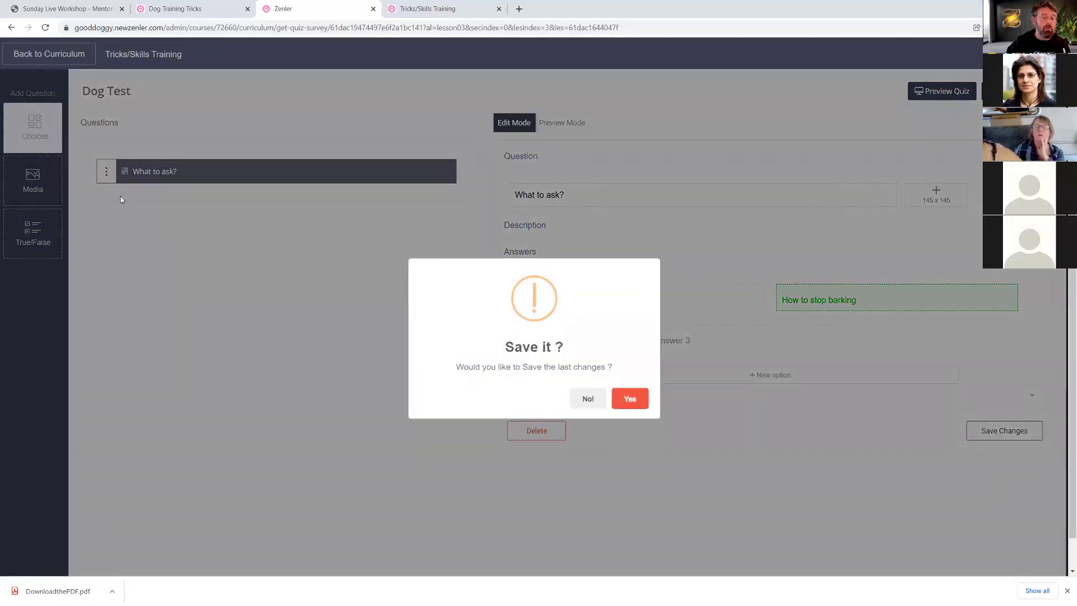
pyautogui.click(630, 399)
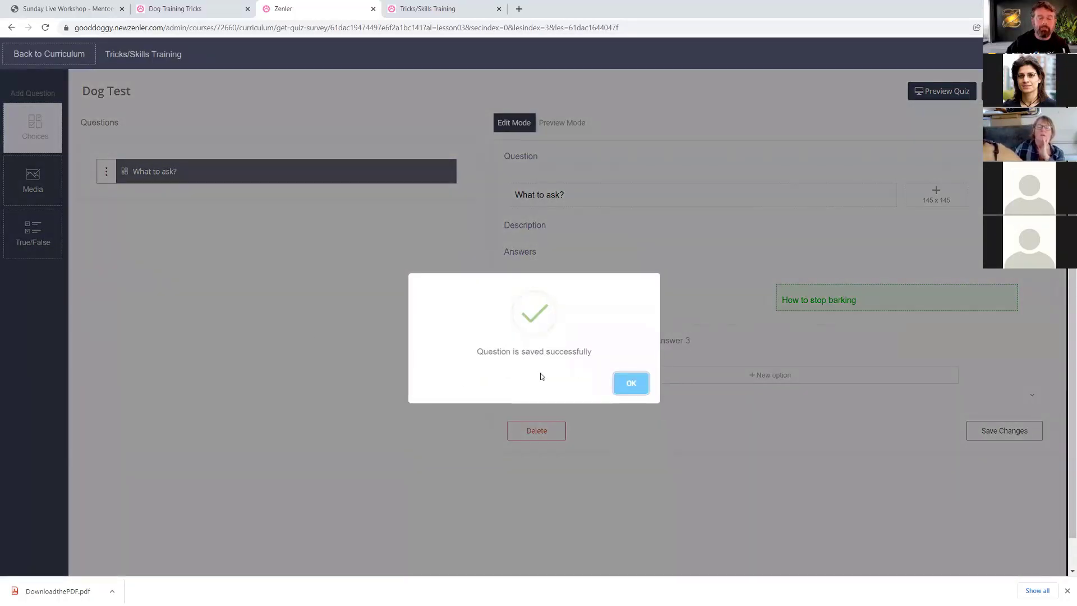
pyautogui.click(630, 384)
# - Add a True/False question below the first one, worded "Dog grow the more they eat?"
pyautogui.moveTo(32, 233); pyautogui.dragTo(110, 205)
pyautogui.press('BackSpace')
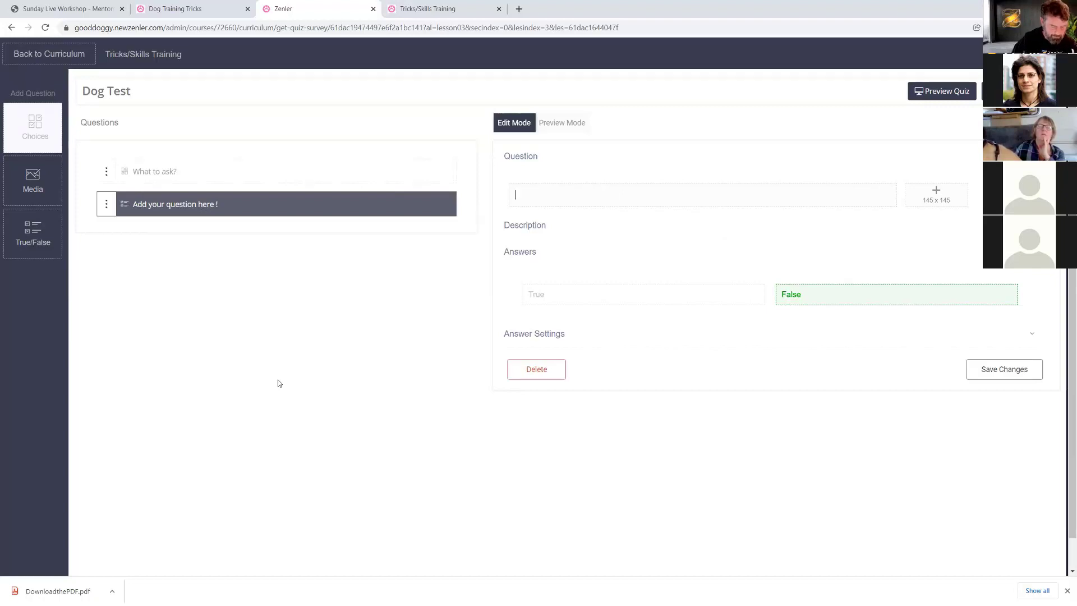
pyautogui.write('How many dog breeds are there?')
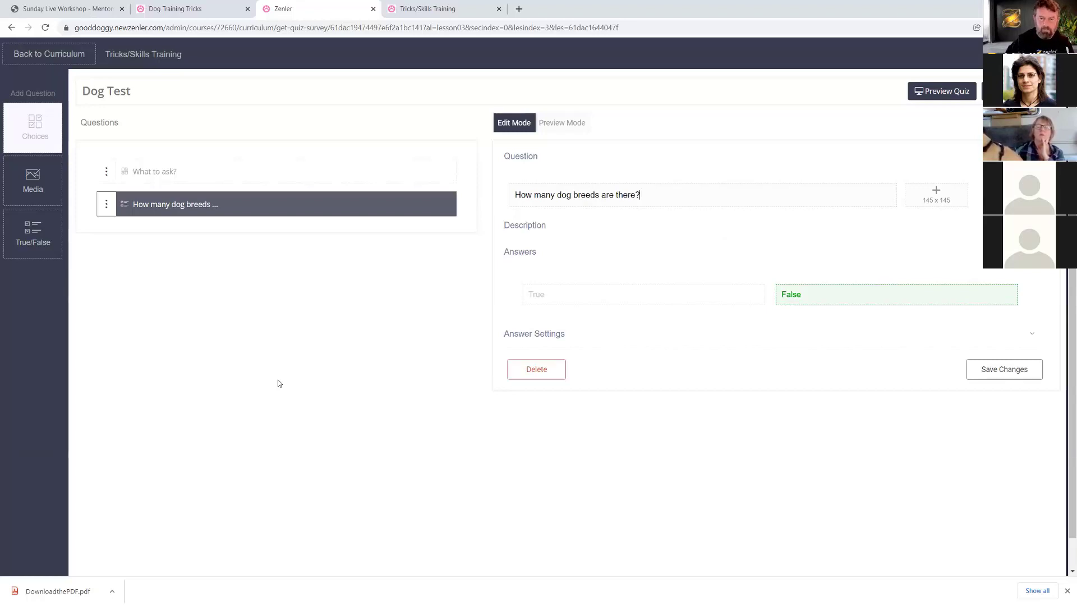
pyautogui.moveTo(641, 195); pyautogui.dragTo(510, 196)
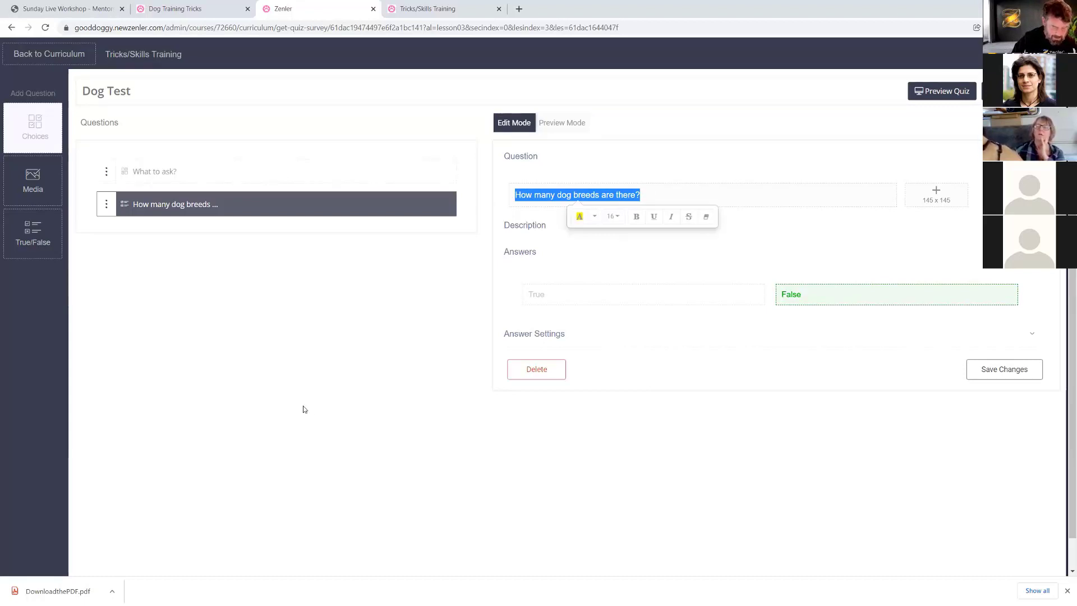
pyautogui.write('Dog grow the more the')
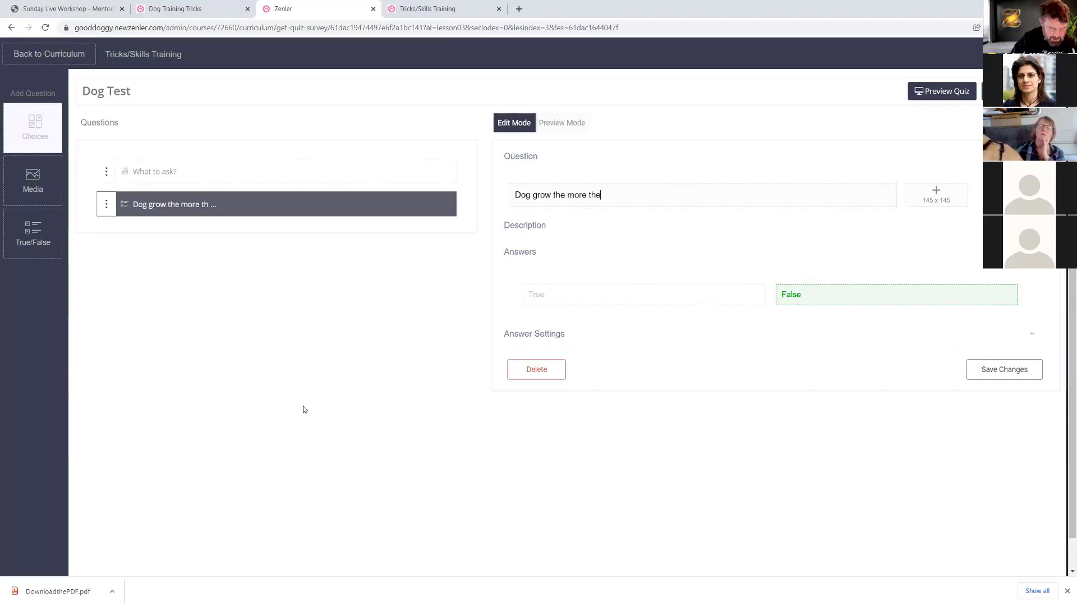
pyautogui.write('y eat?')
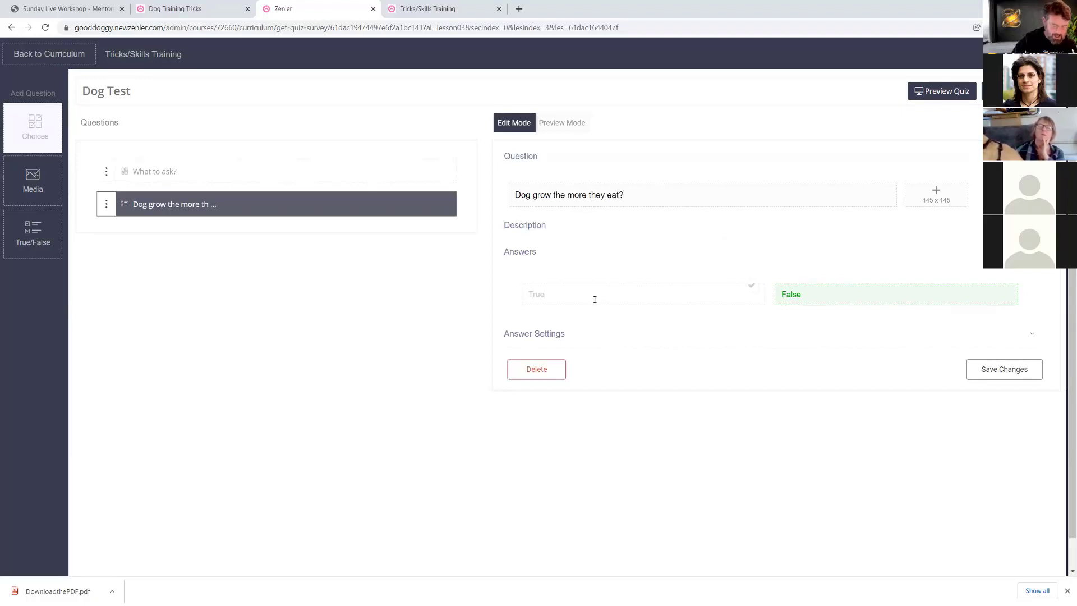
# - Replace the True answer's text with "Yes they do"
pyautogui.write('s')
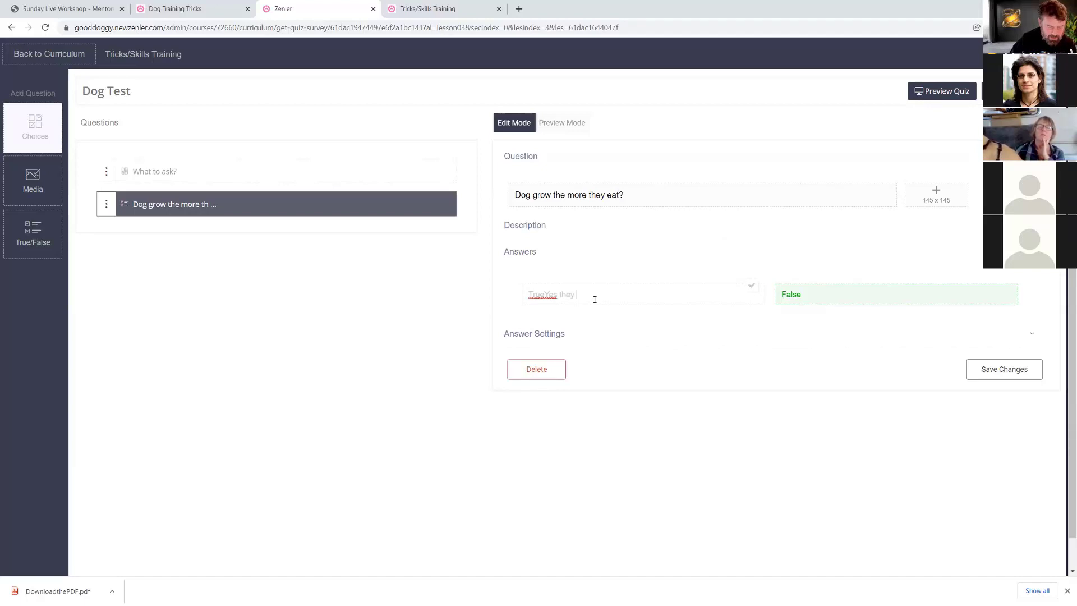
pyautogui.moveTo(542, 292); pyautogui.dragTo(524, 295)
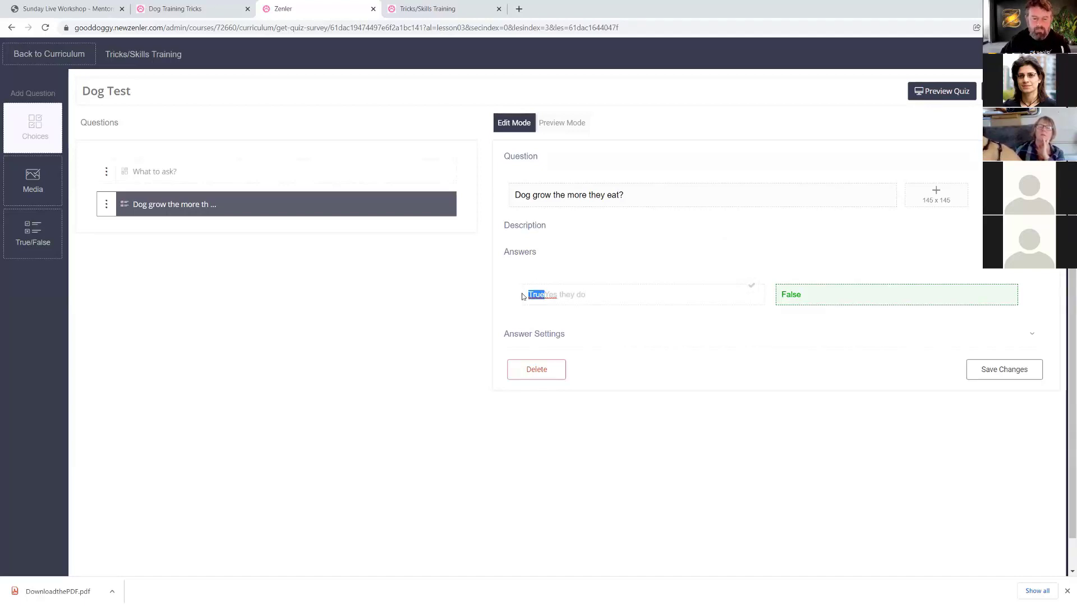
pyautogui.press('BackSpace')
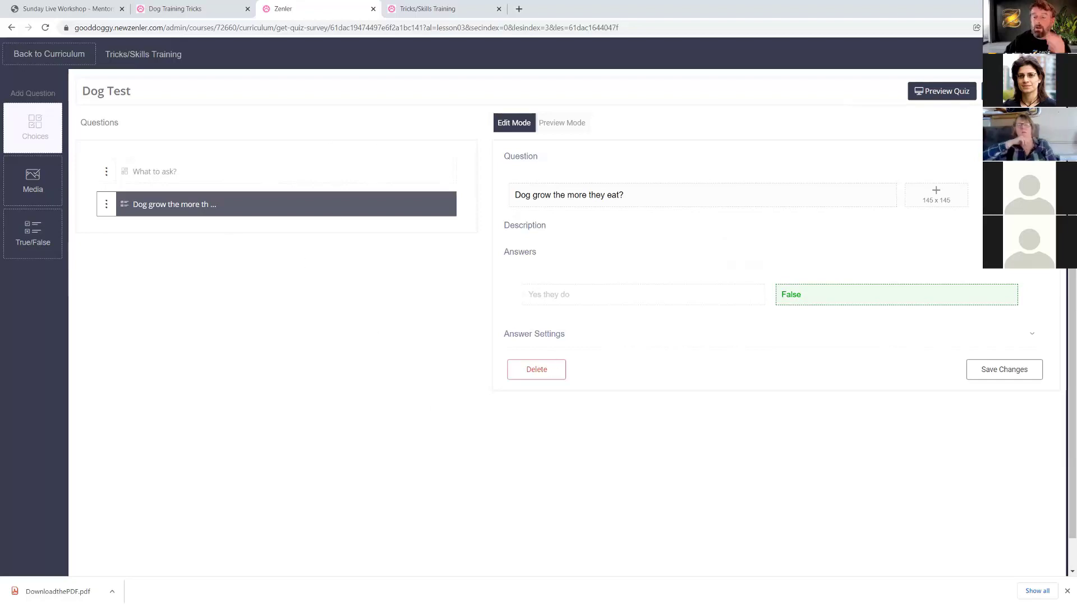
# - Open the quiz settings and review the General, Progress bar, Timer, and Messages and Texts options
pyautogui.click(1017, 91)
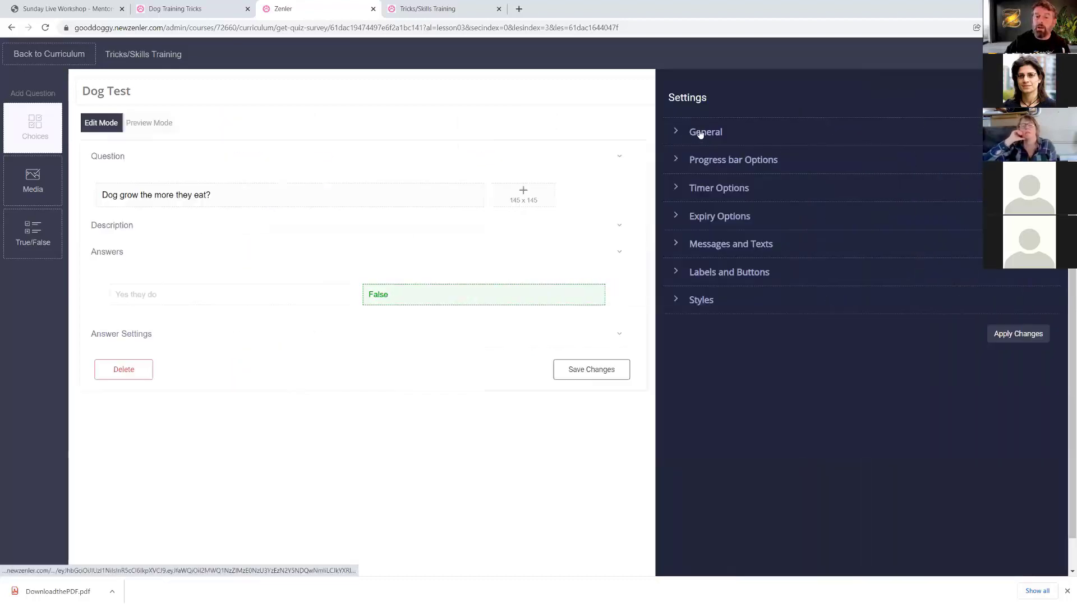
pyautogui.click(709, 133)
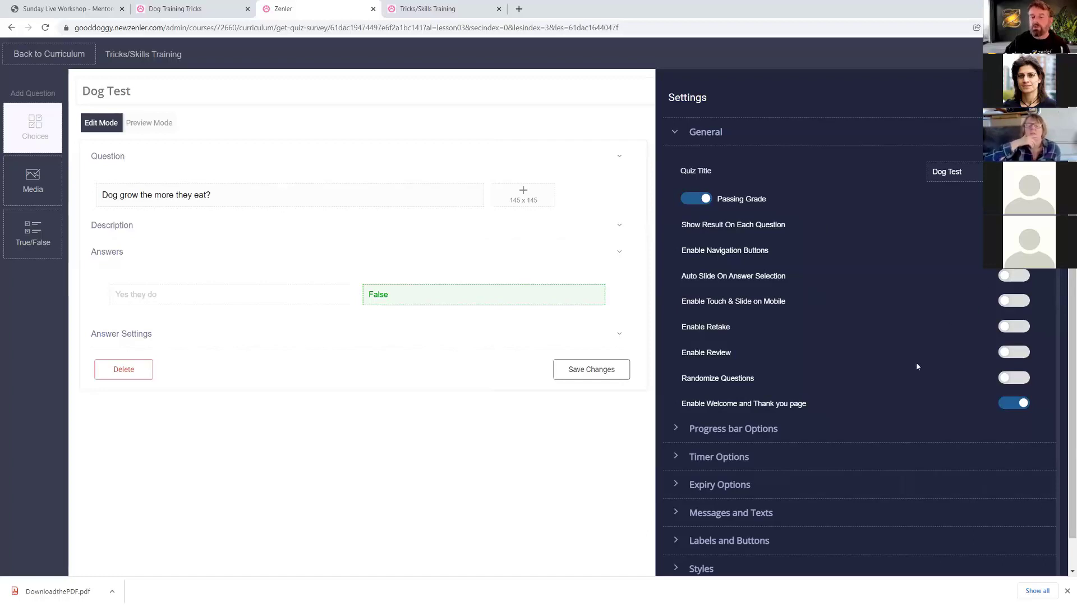
pyautogui.click(718, 429)
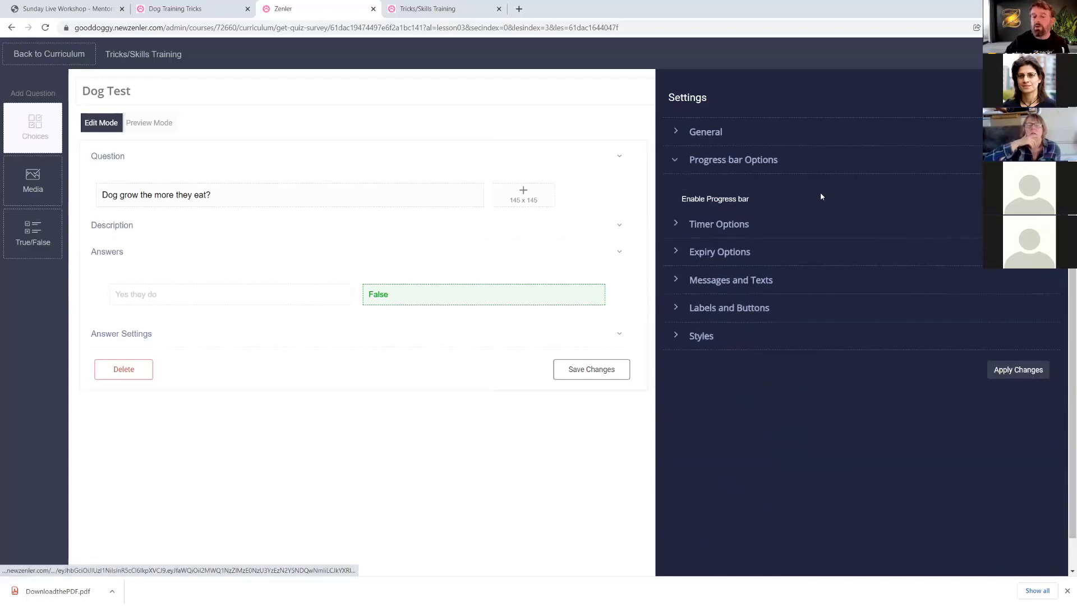
pyautogui.click(726, 254)
pyautogui.click(724, 190)
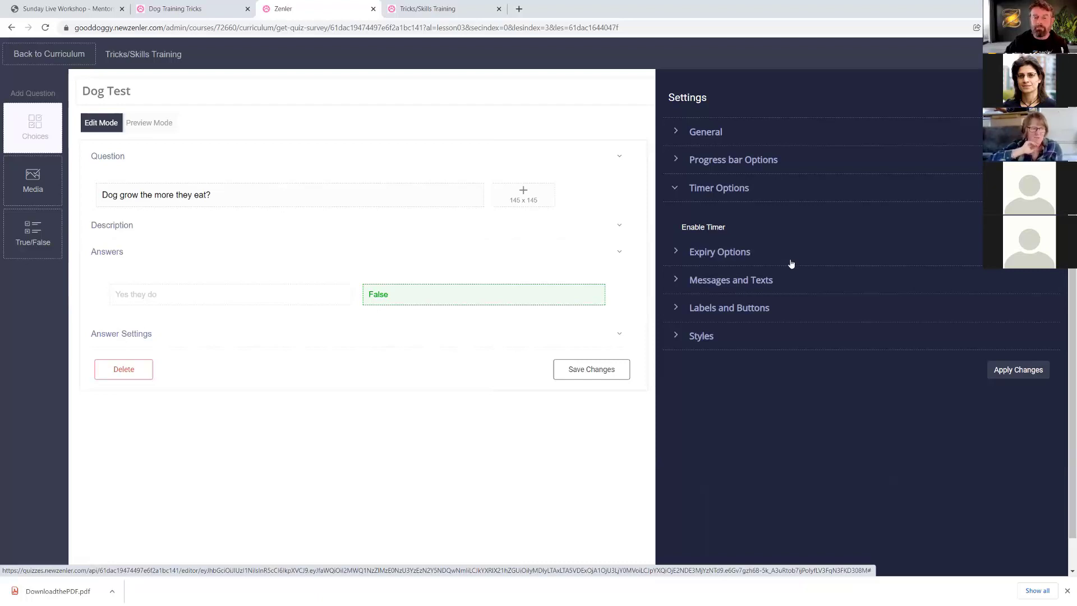
pyautogui.click(732, 281)
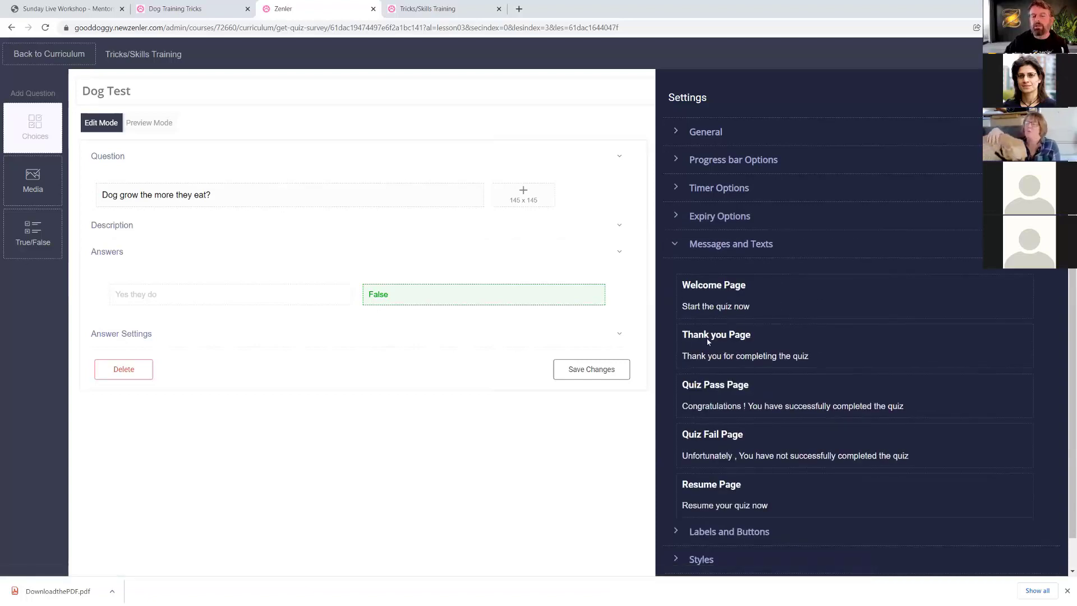
# - Review the quiz's Labels and Buttons and Styles settings, including the button and score texts, and close the settings
pyautogui.scroll(-1, 832, 325)
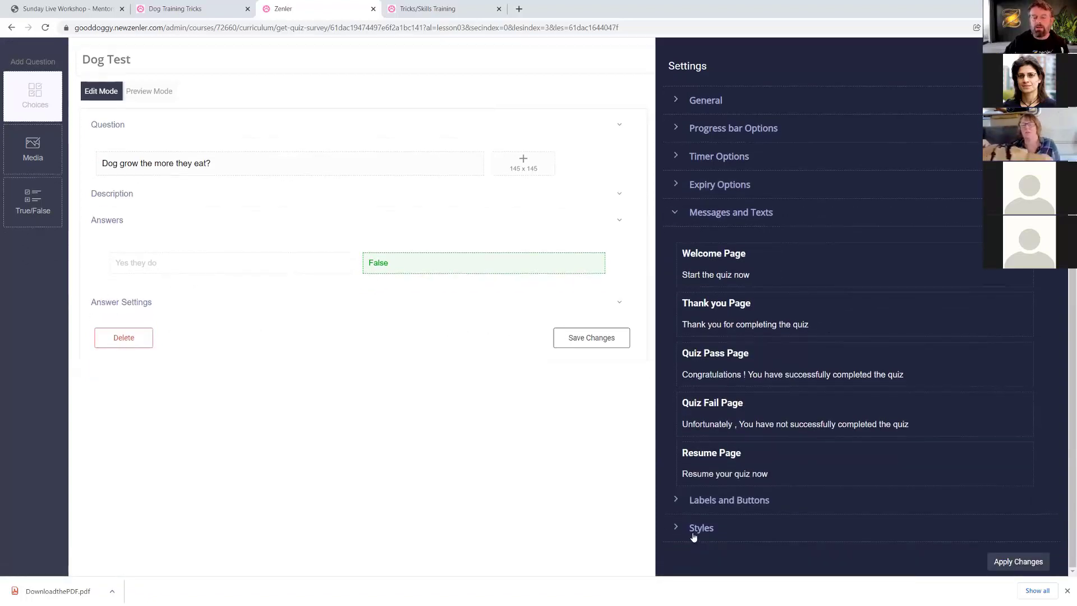
pyautogui.click(725, 498)
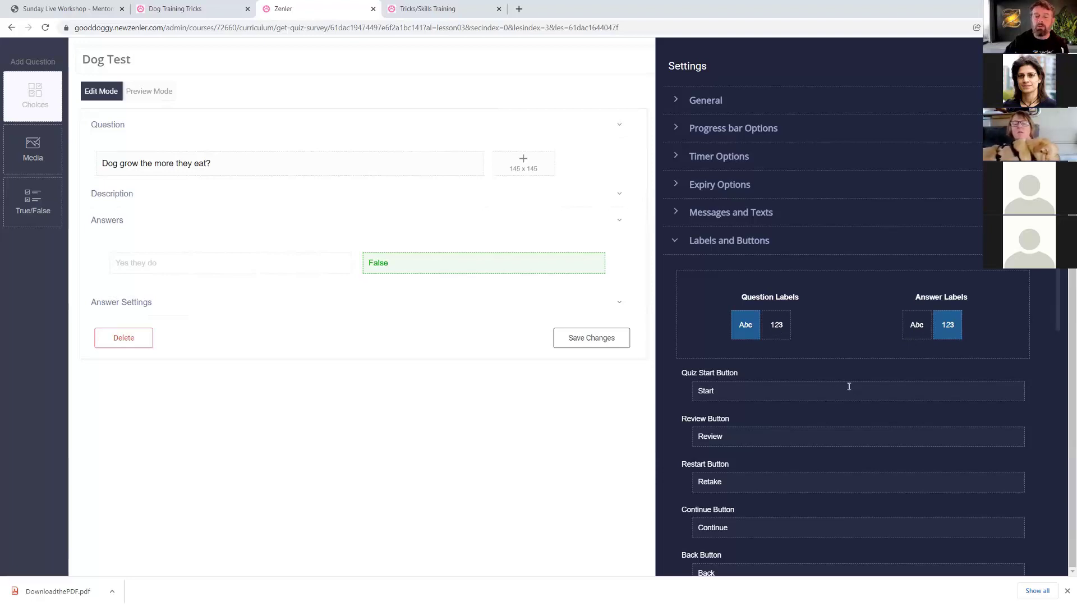
pyautogui.scroll(-4, 849, 386)
pyautogui.scroll(-5, 819, 366)
pyautogui.scroll(12, 808, 365)
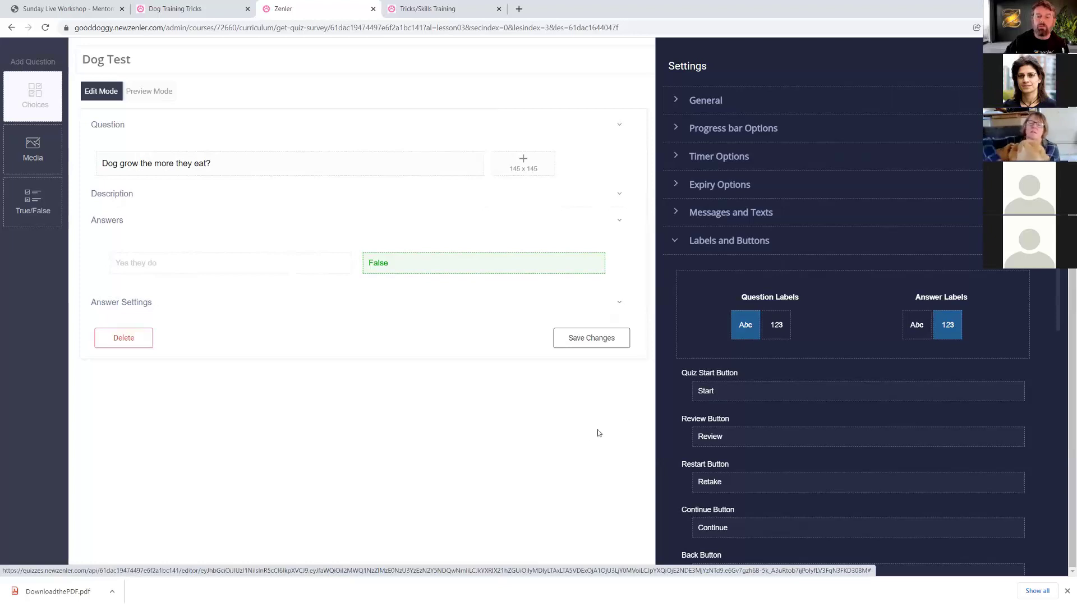
pyautogui.scroll(-10, 717, 515)
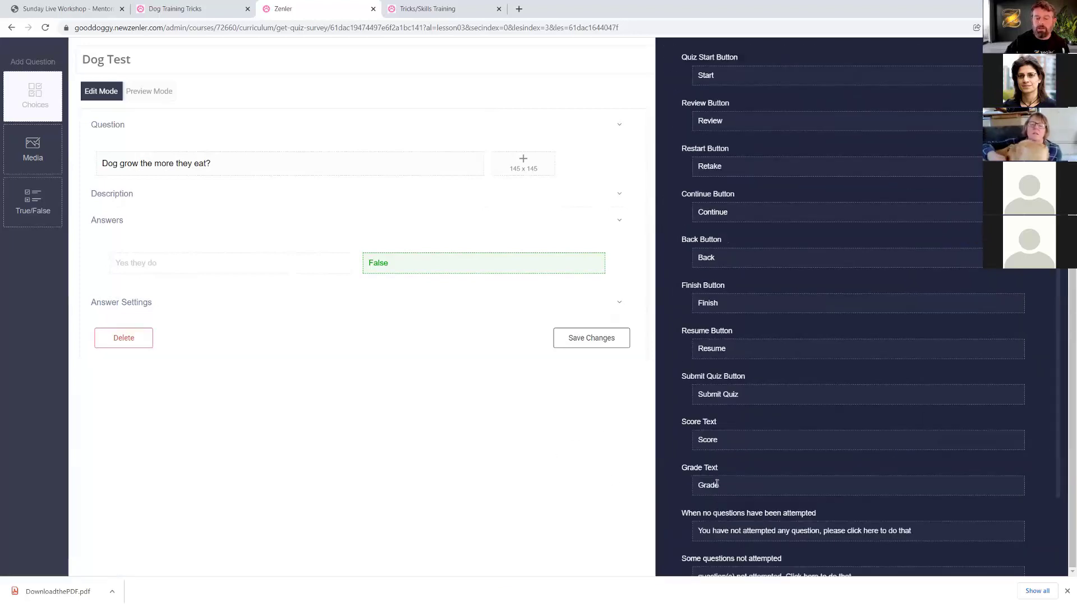
pyautogui.click(711, 533)
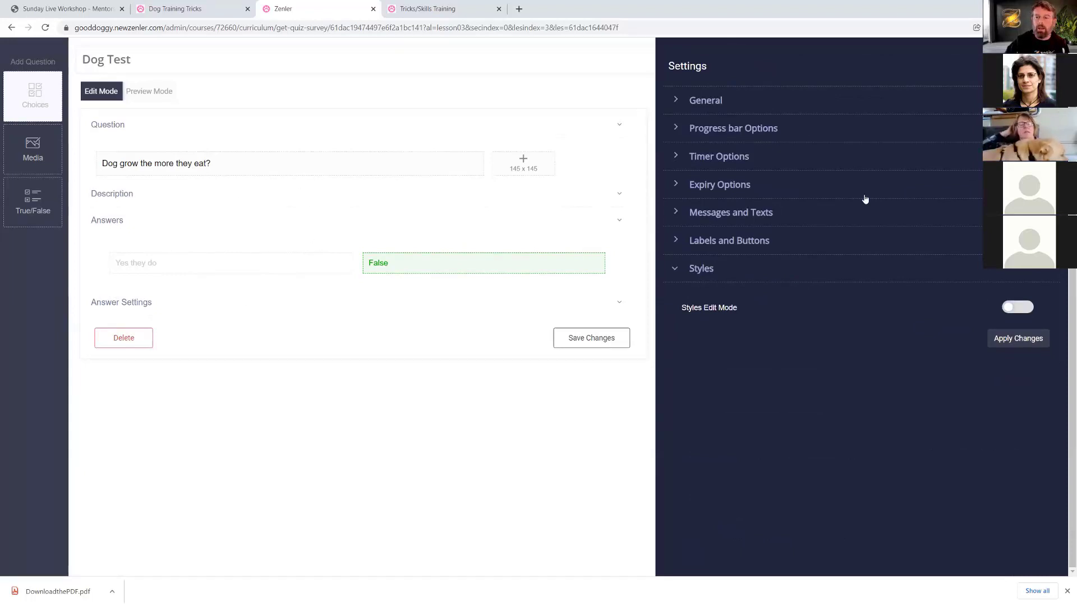
pyautogui.click(1048, 66)
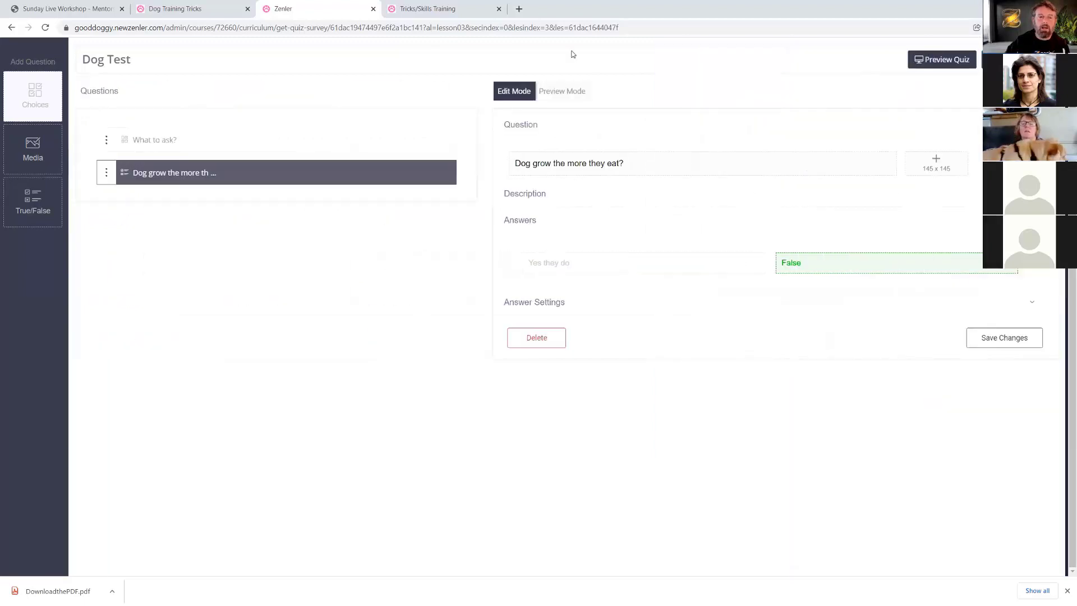
# - Preview the quiz, answering "What to ask?" with "How big is my dog" and continuing to the second question, and close the preview and the extra Tricks/Skills Training tab
pyautogui.click(943, 63)
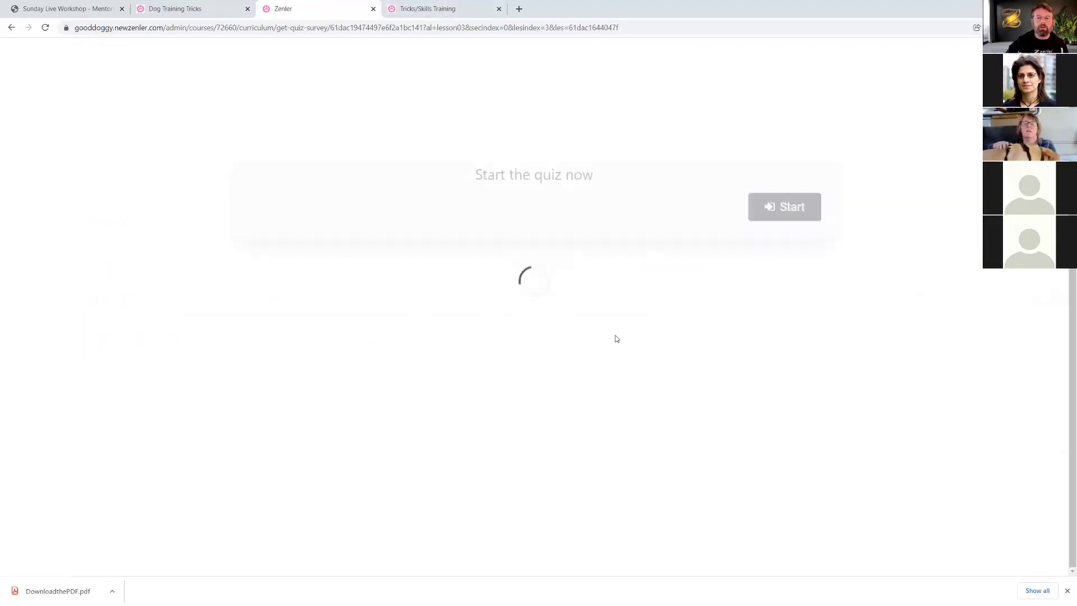
pyautogui.click(801, 216)
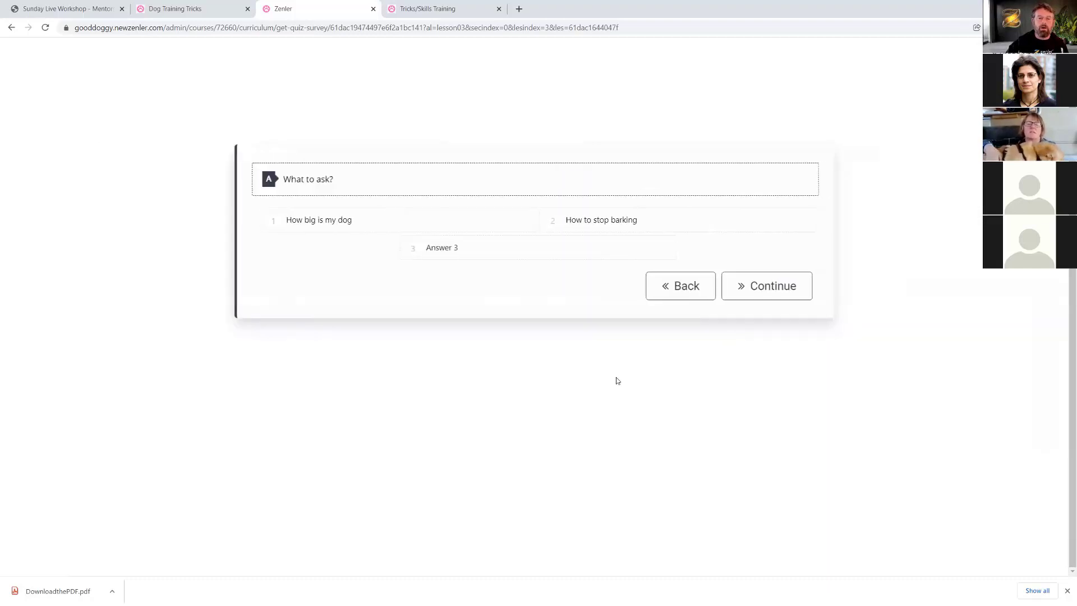
pyautogui.click(412, 228)
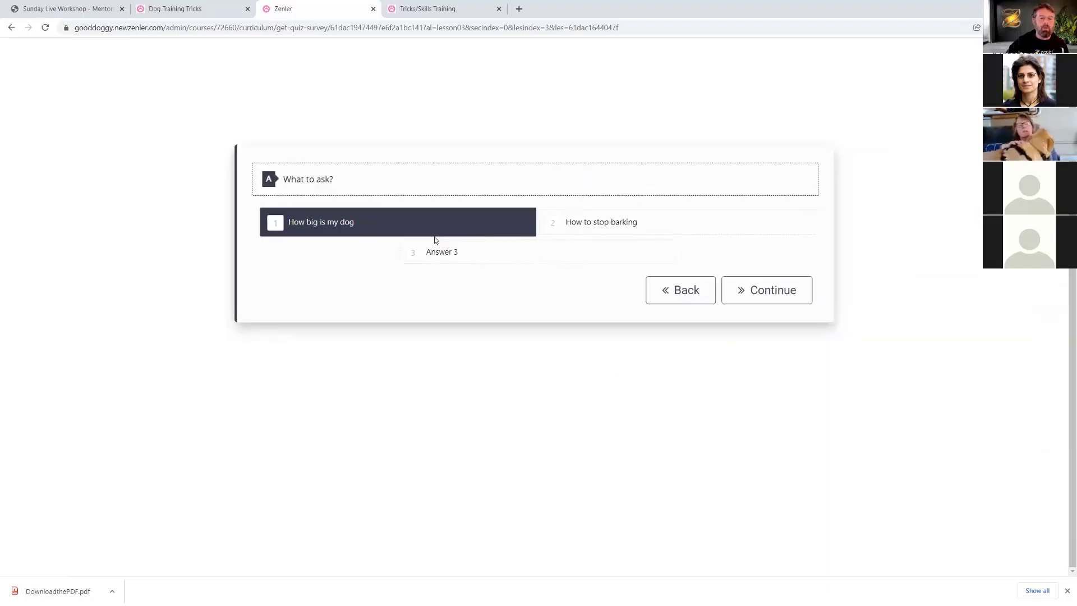
pyautogui.click(777, 299)
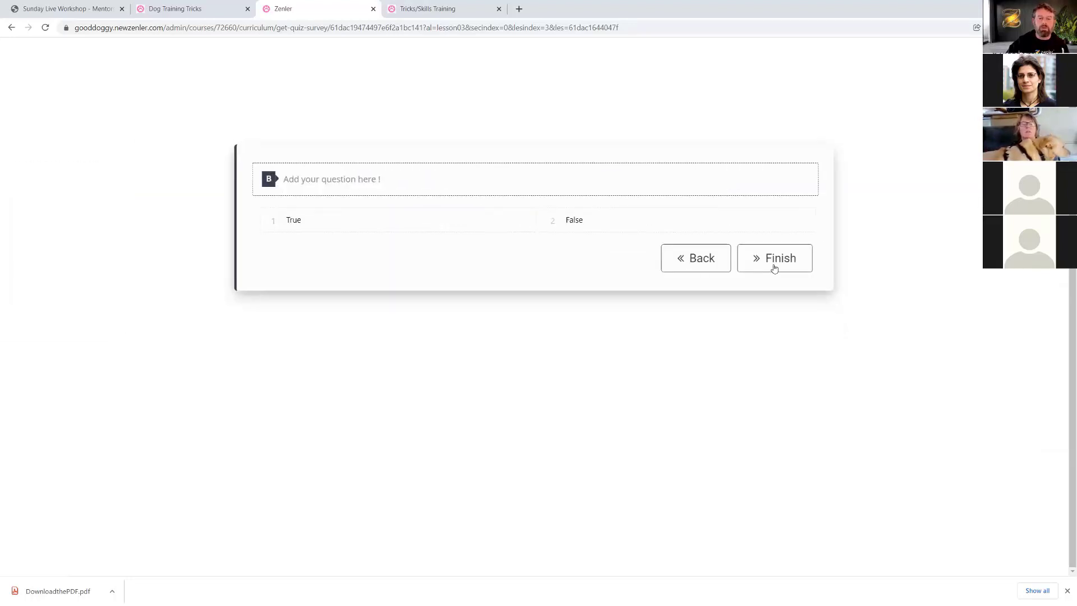
pyautogui.click(244, 12)
pyautogui.click(281, 10)
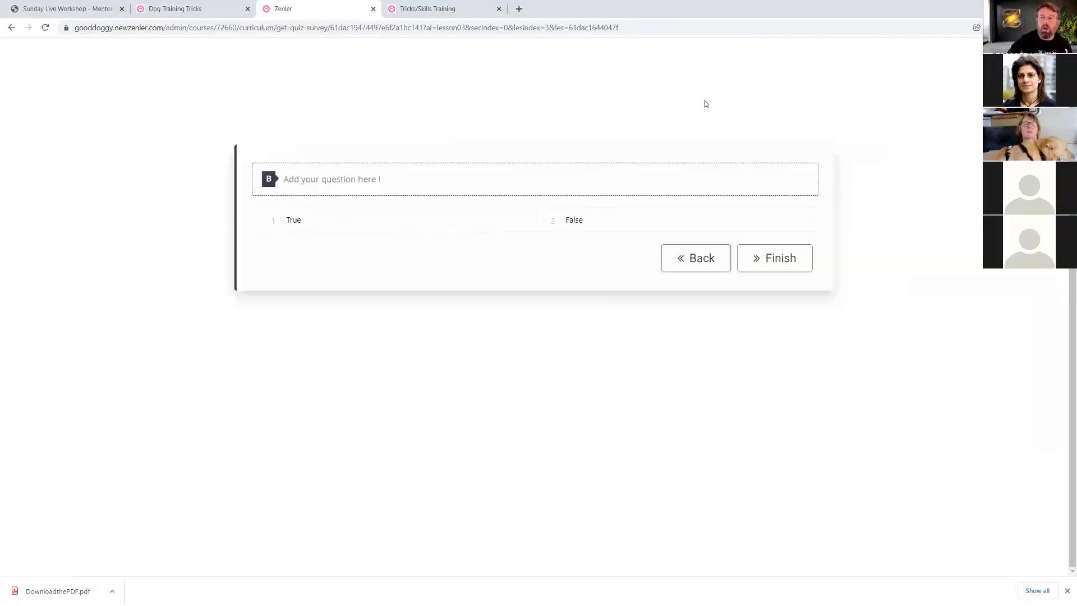
pyautogui.click(1050, 54)
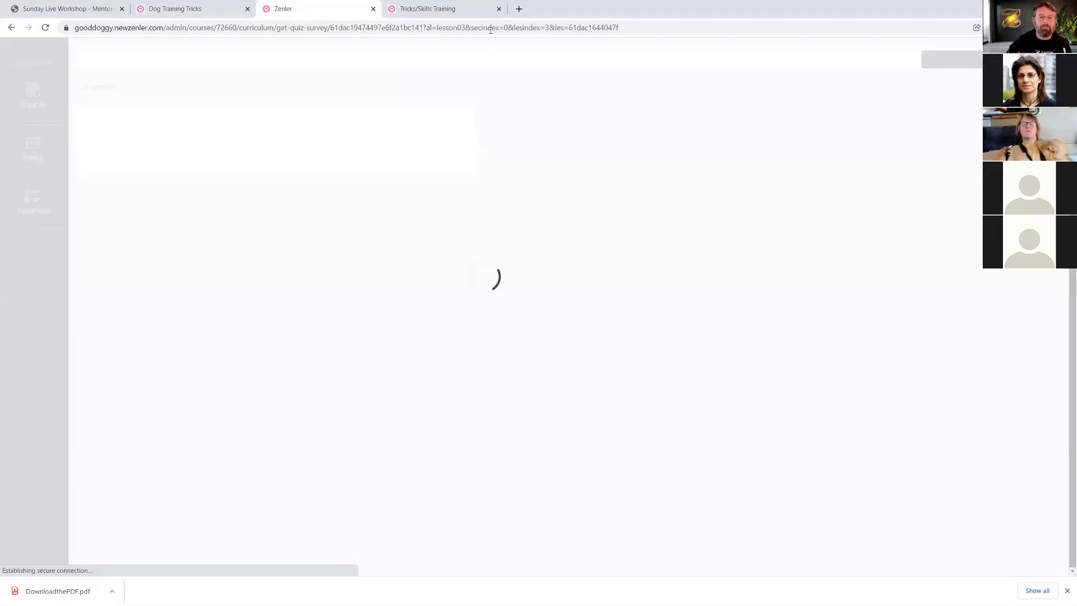
pyautogui.click(499, 9)
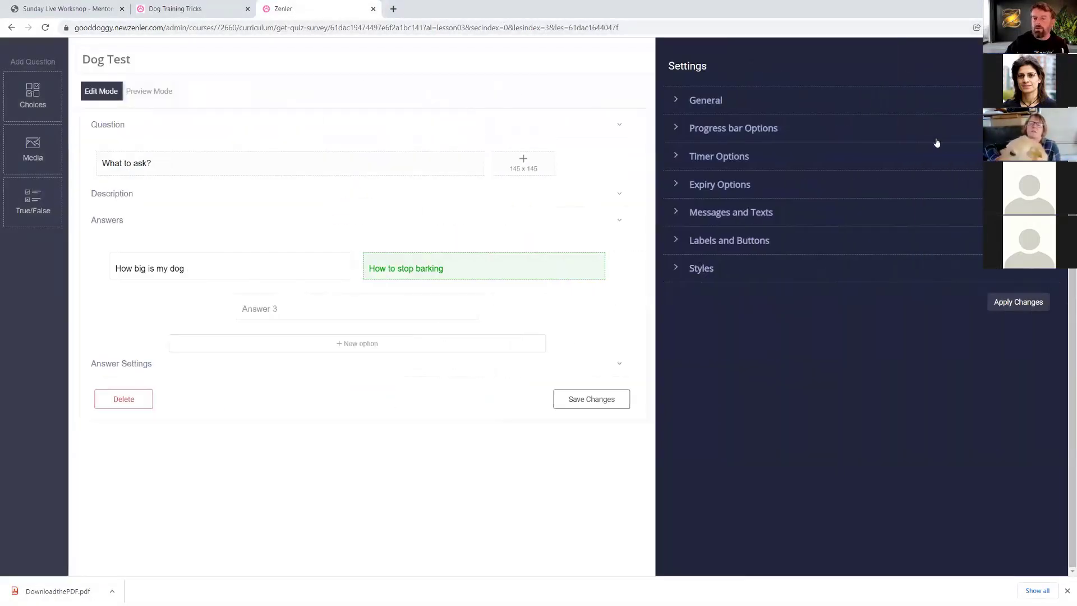
# - Enable Styles Edit Mode in the quiz settings and apply a solid red border to the "What to ask?" question box
pyautogui.click(690, 269)
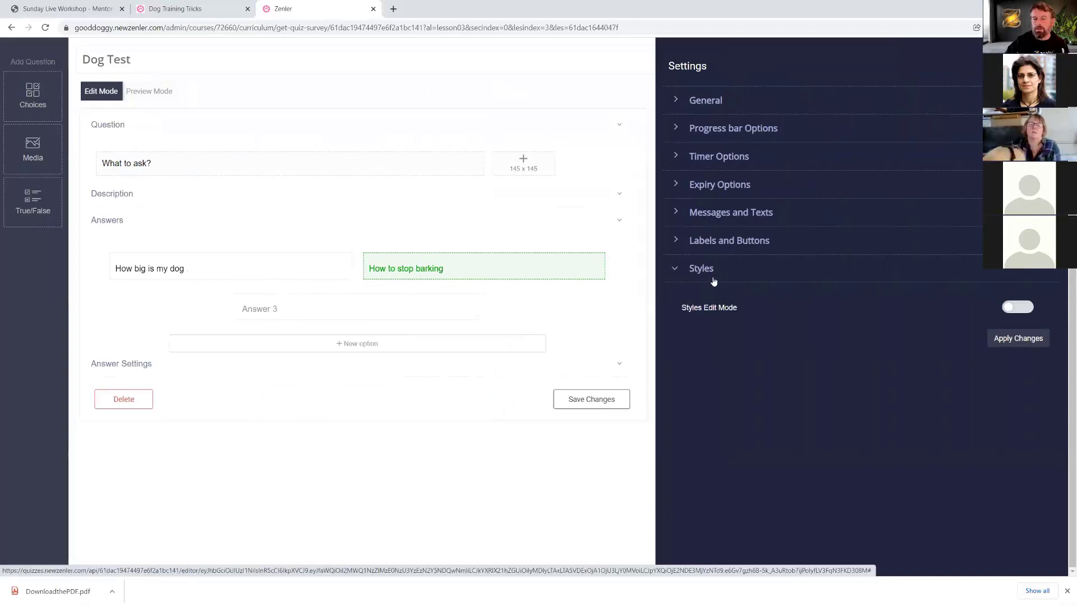
pyautogui.click(1019, 308)
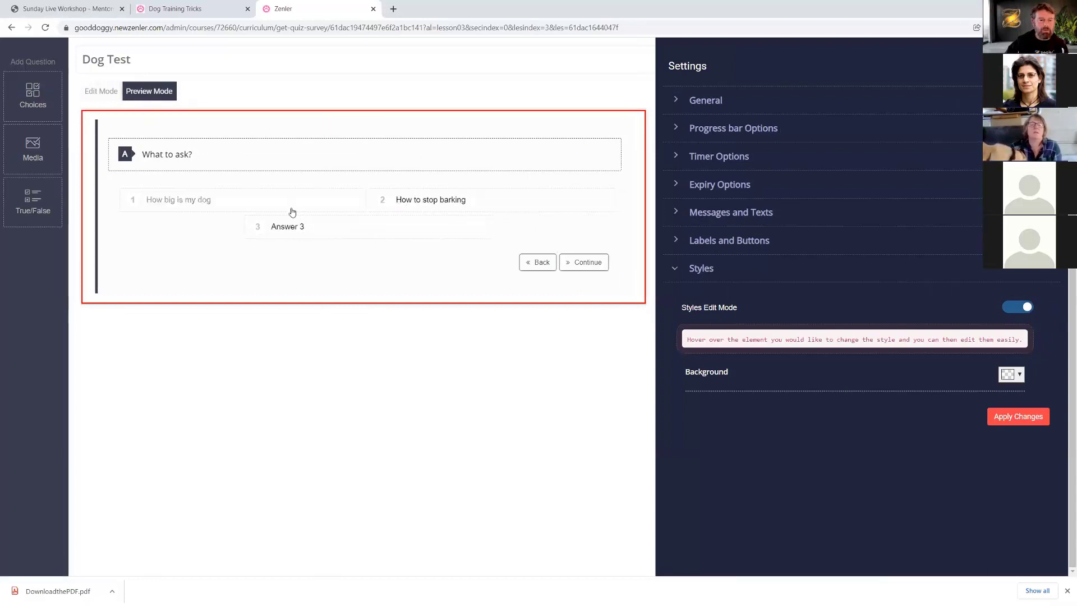
pyautogui.click(197, 174)
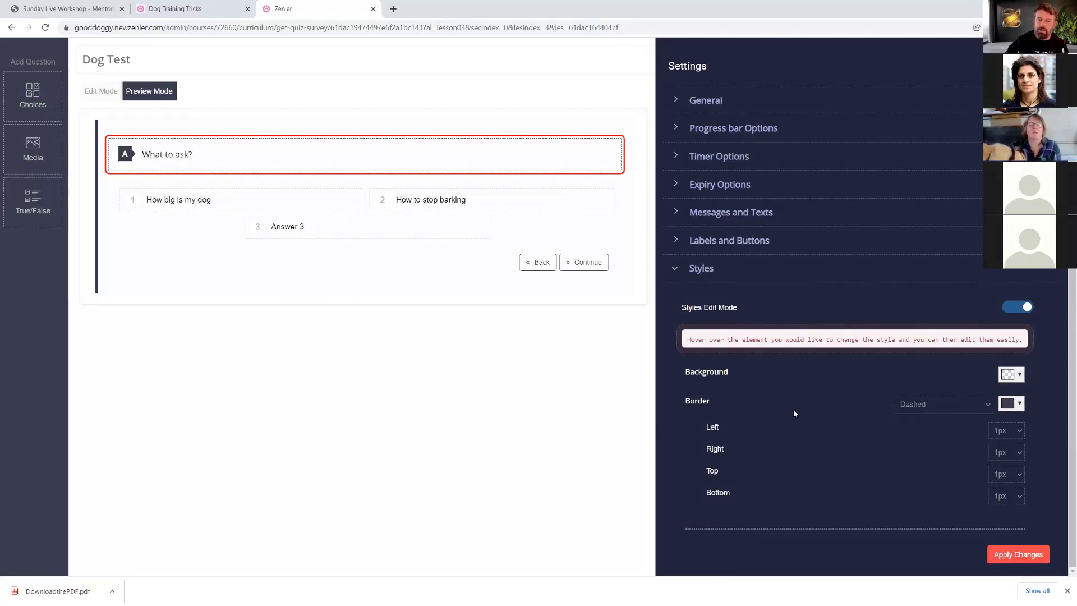
pyautogui.click(1013, 403)
pyautogui.click(984, 434)
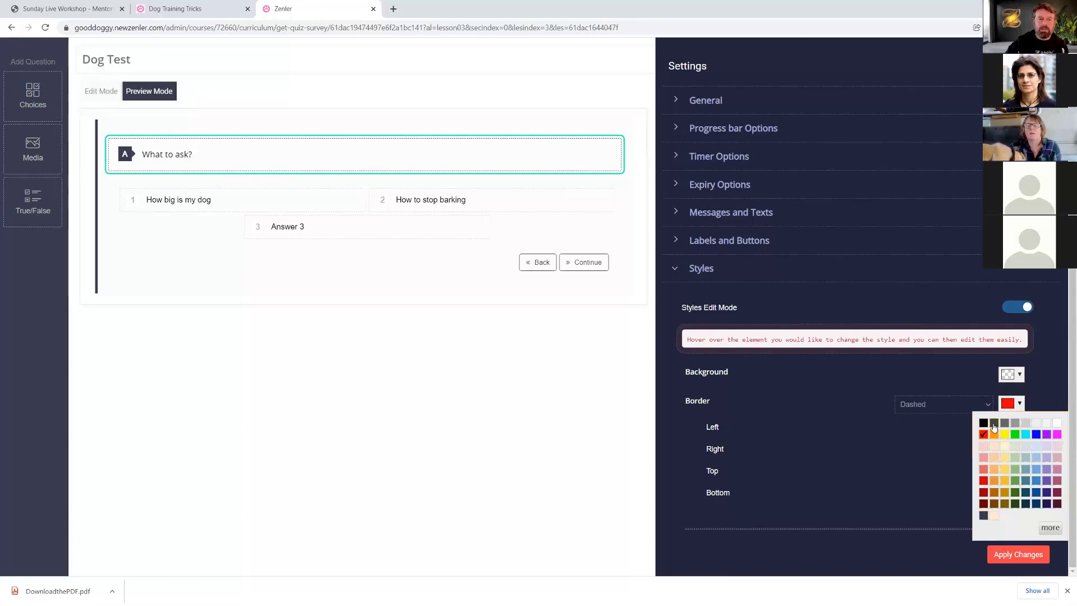
pyautogui.click(957, 399)
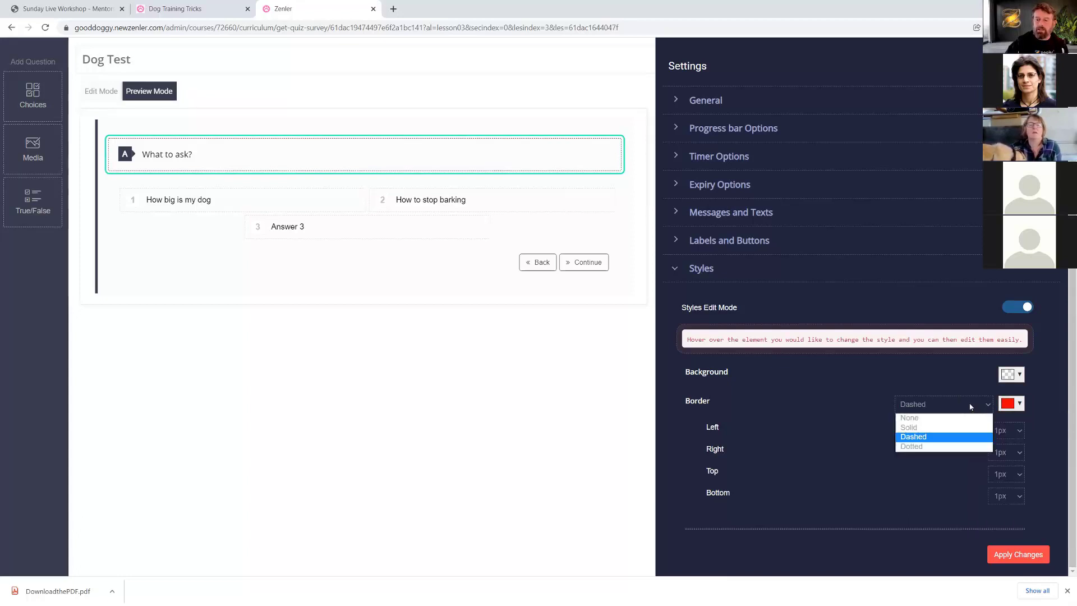
pyautogui.click(921, 431)
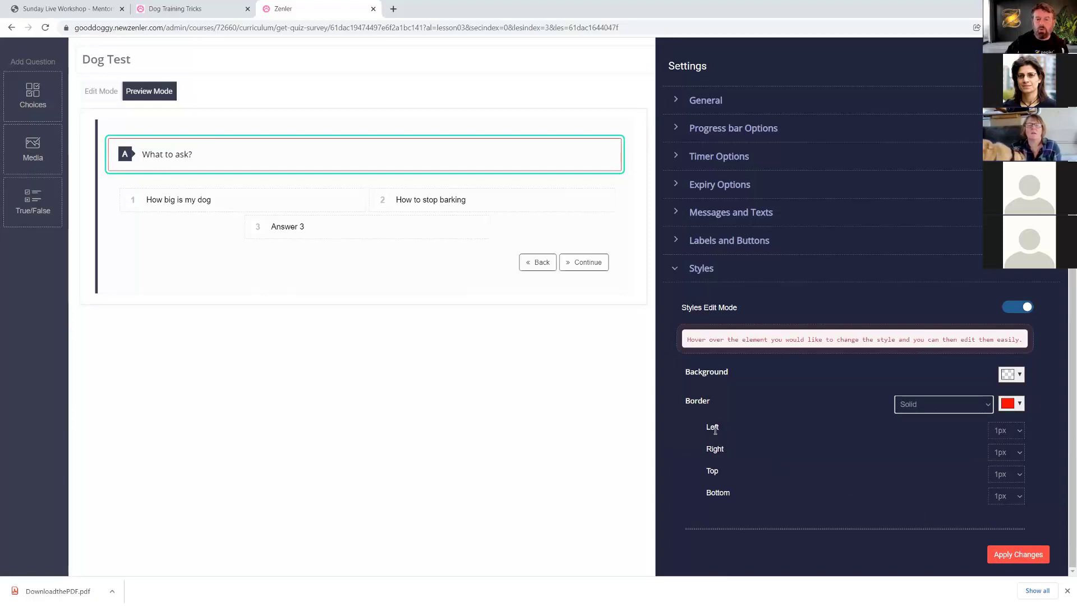
pyautogui.click(1007, 555)
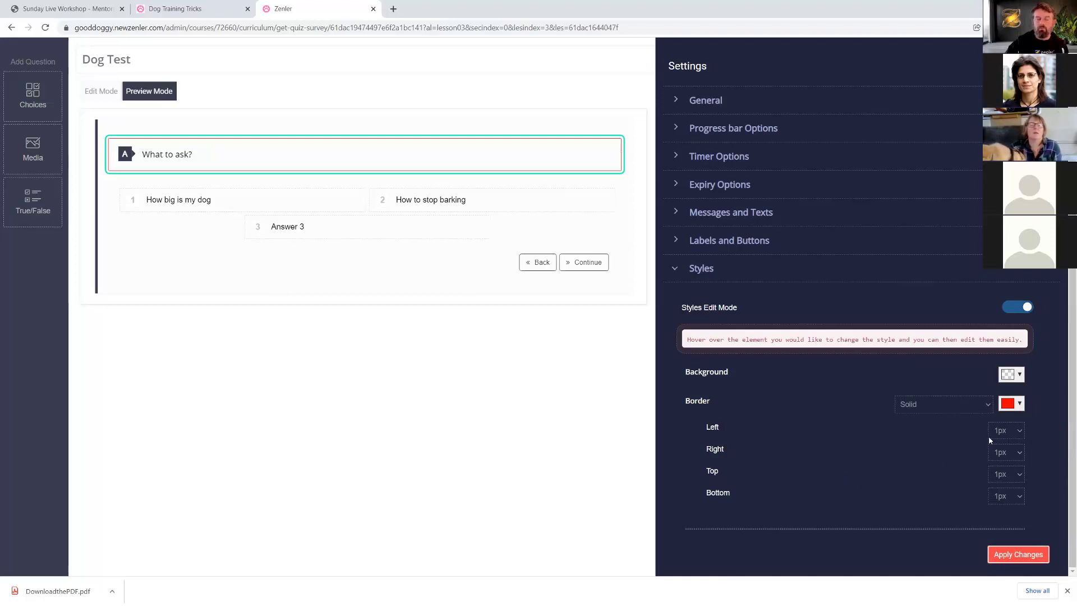
# - Set the question box's border to None and colour the surrounding question card's left border red
pyautogui.click(982, 403)
pyautogui.click(920, 417)
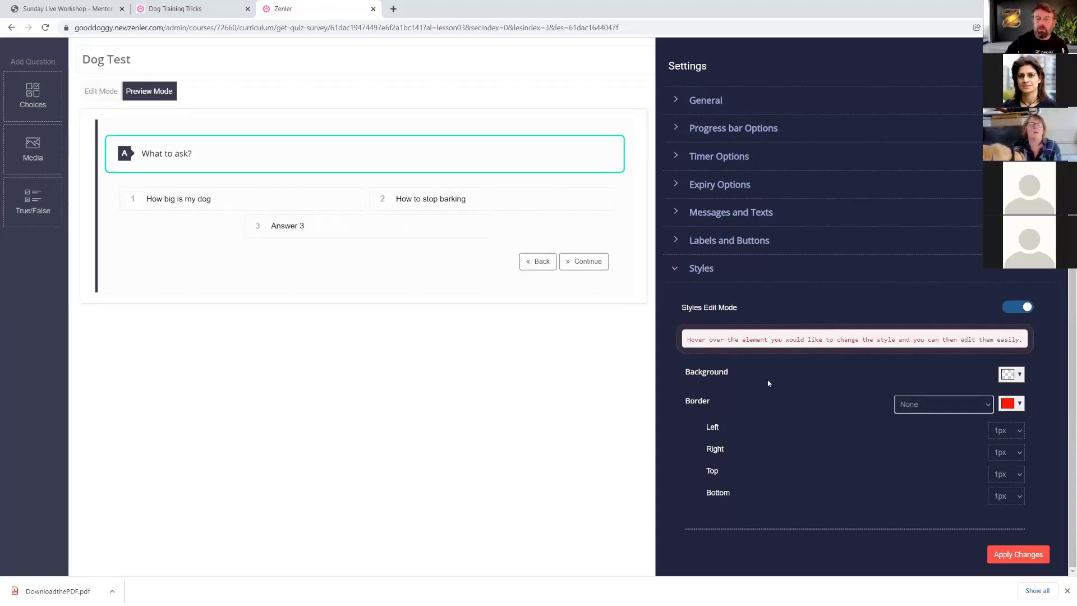
pyautogui.click(102, 227)
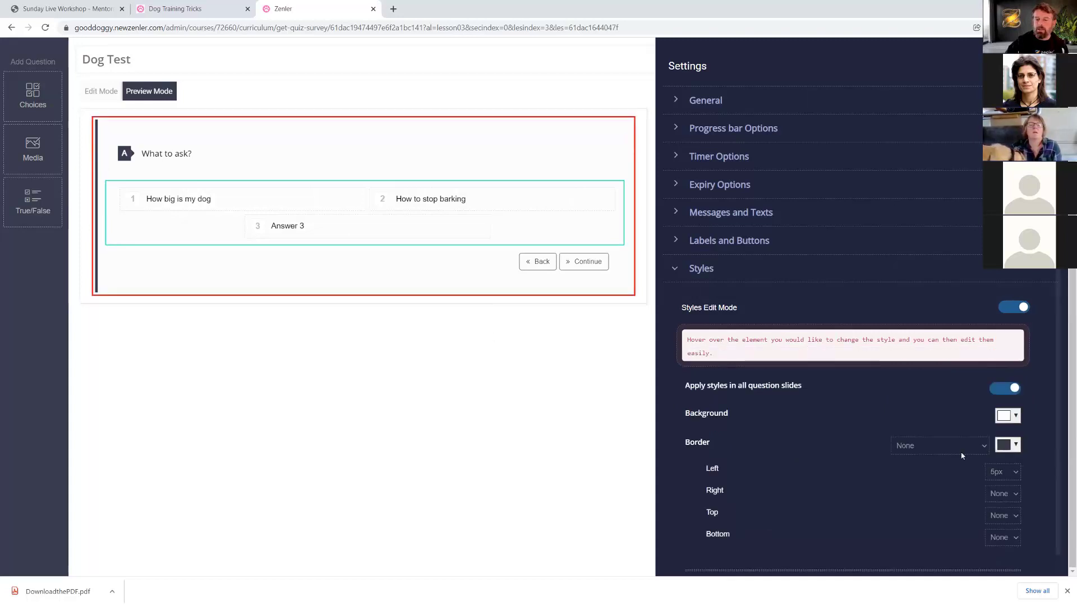
pyautogui.click(1007, 445)
pyautogui.click(983, 377)
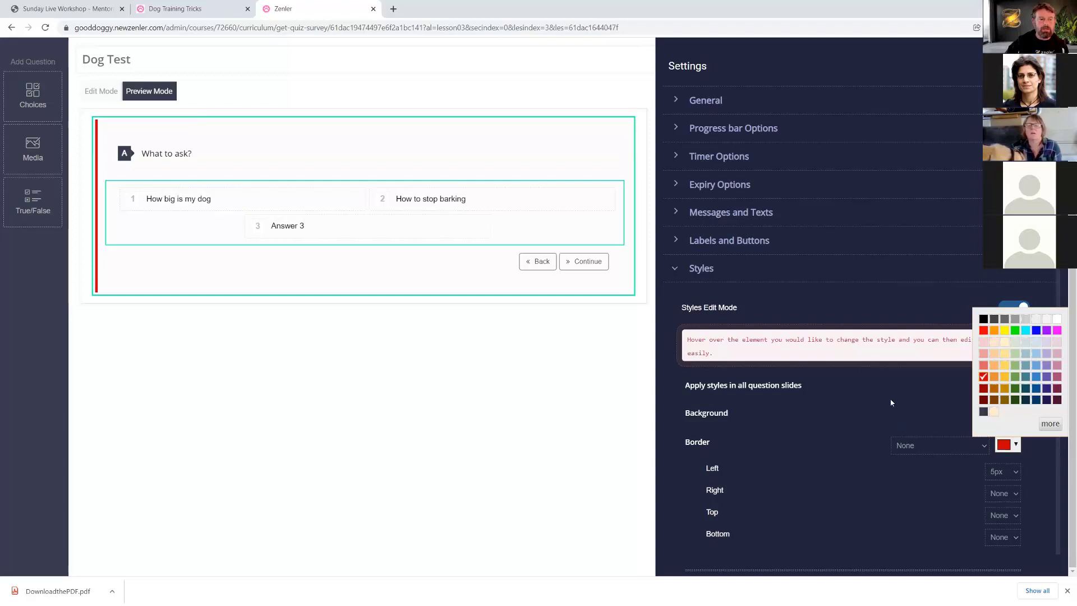
# - Set the background around the question card to light blue, apply the style changes and close the settings
pyautogui.click(88, 302)
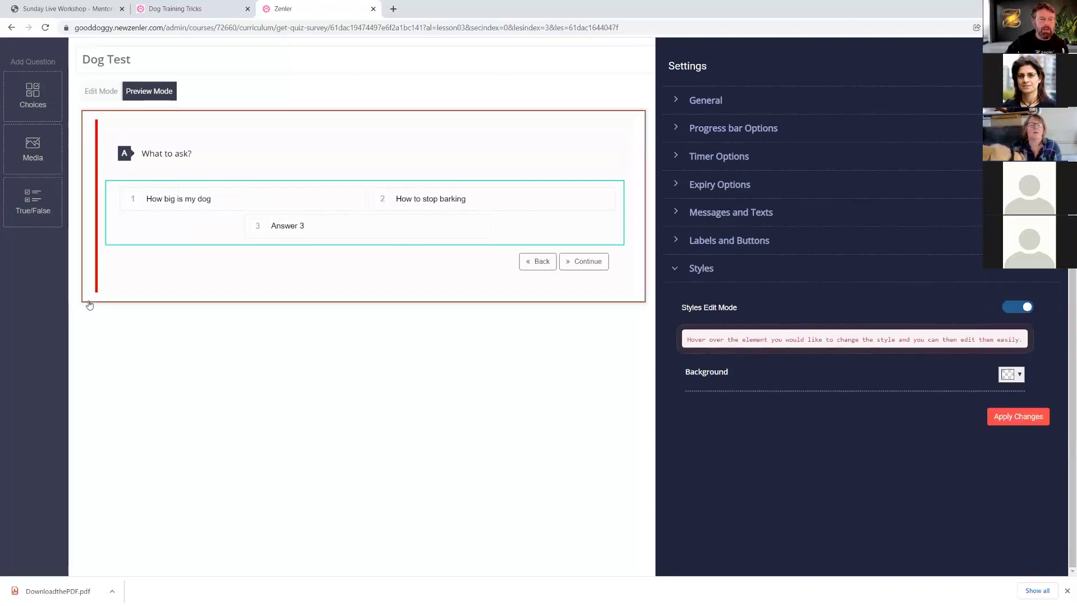
pyautogui.click(1018, 374)
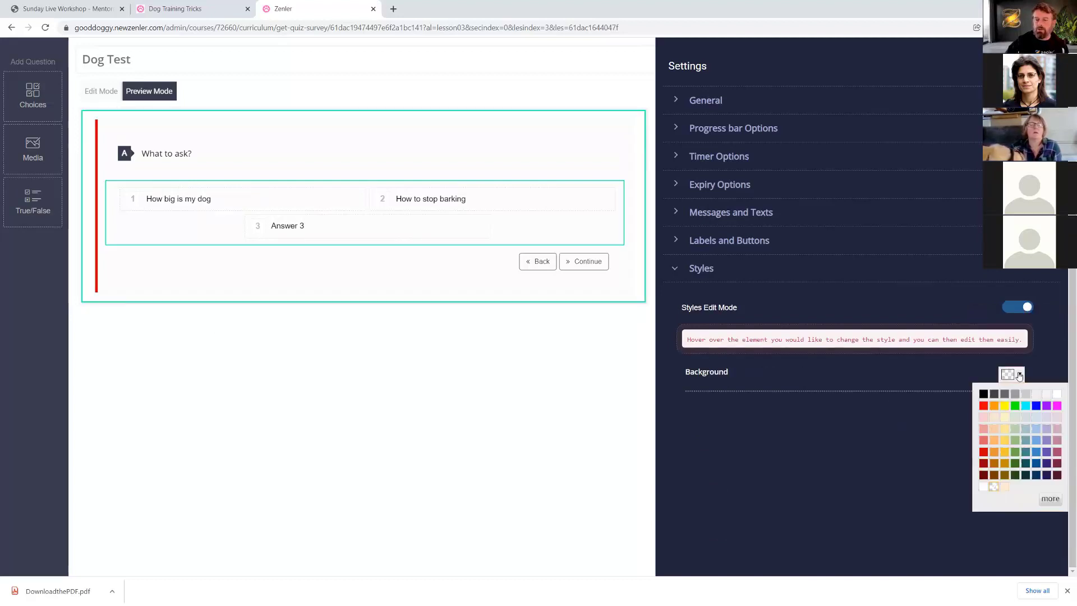
pyautogui.click(1036, 441)
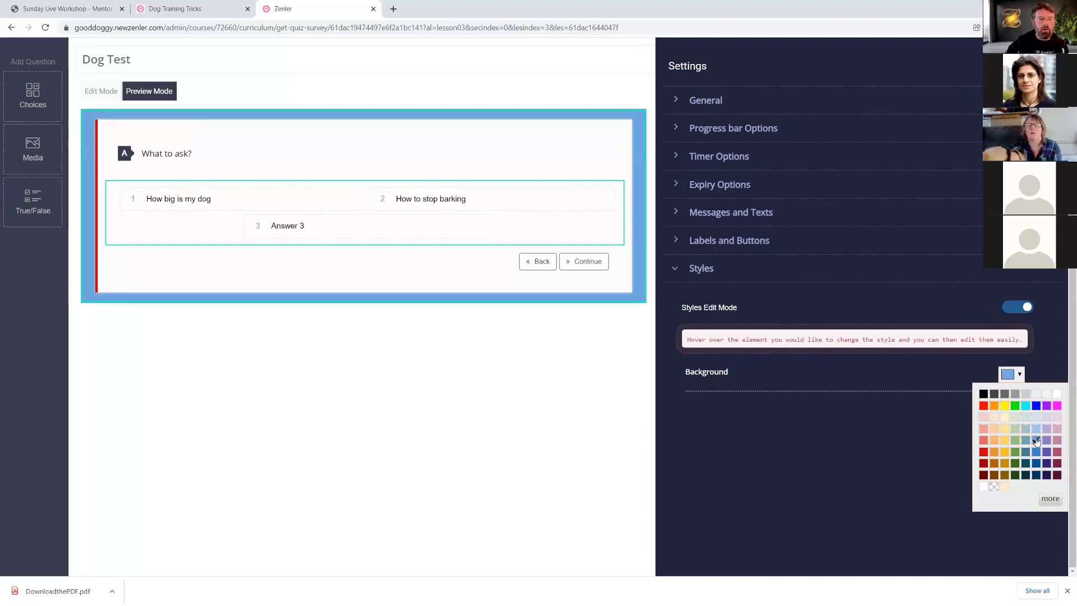
pyautogui.click(261, 234)
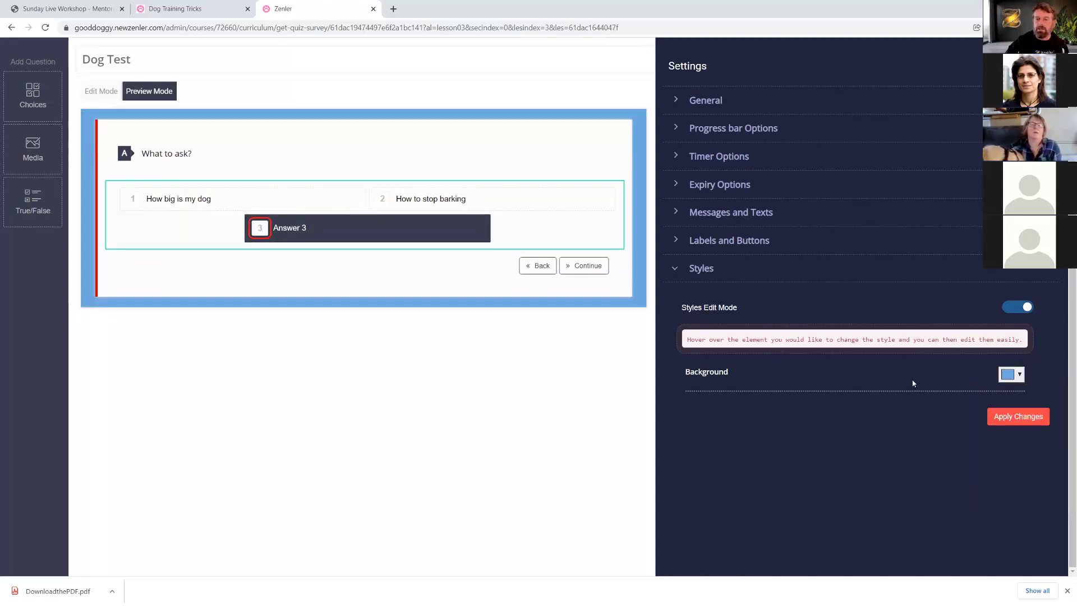
pyautogui.click(1012, 416)
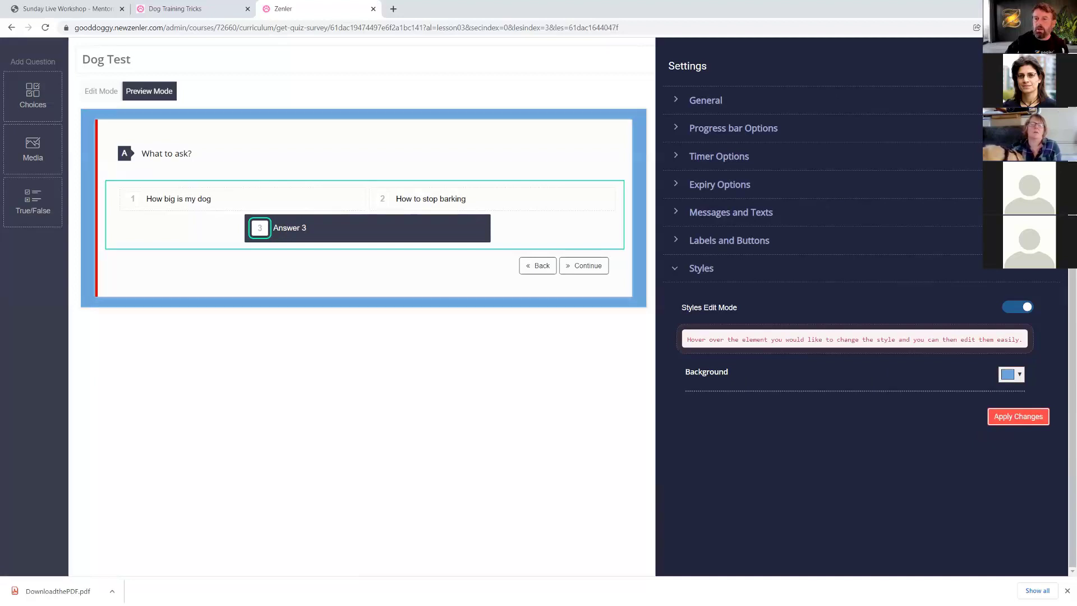
pyautogui.click(1047, 65)
# - Preview the restyled quiz from the start page through both questions and return to the quiz editor
pyautogui.click(950, 64)
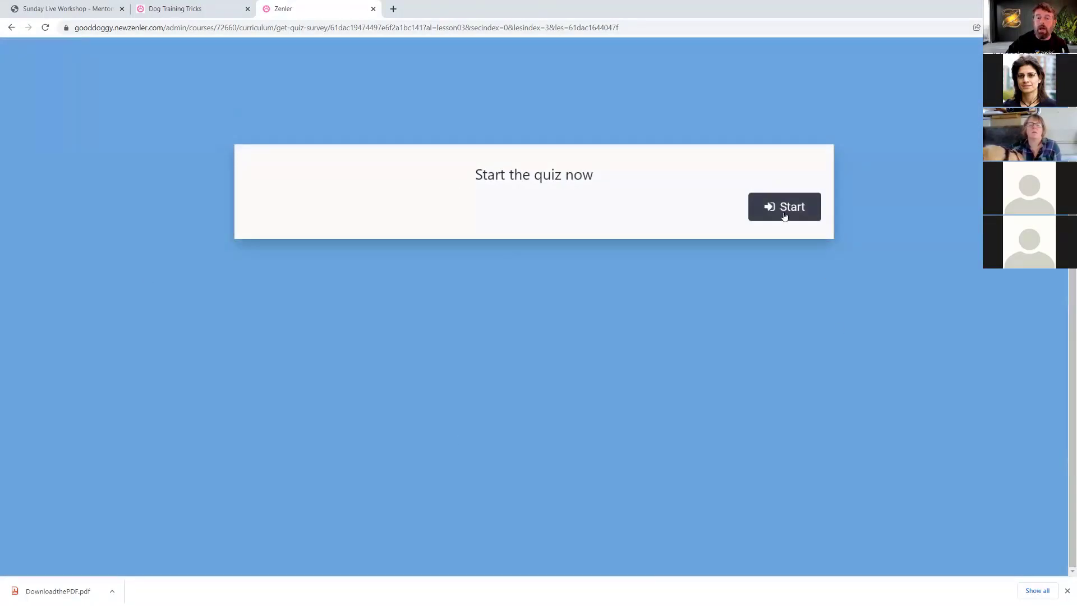
pyautogui.click(784, 213)
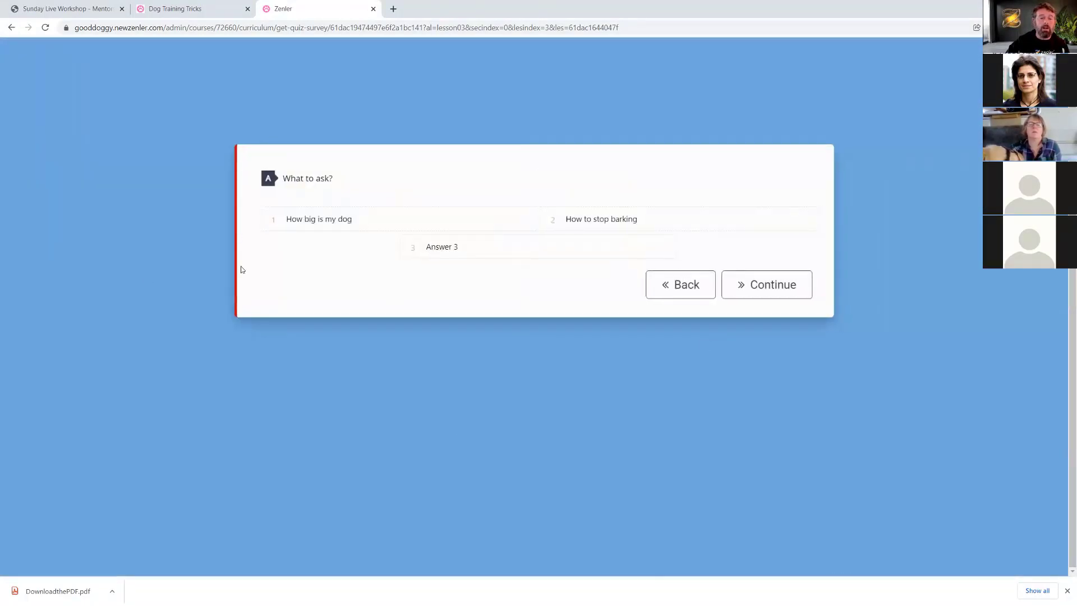
pyautogui.click(786, 292)
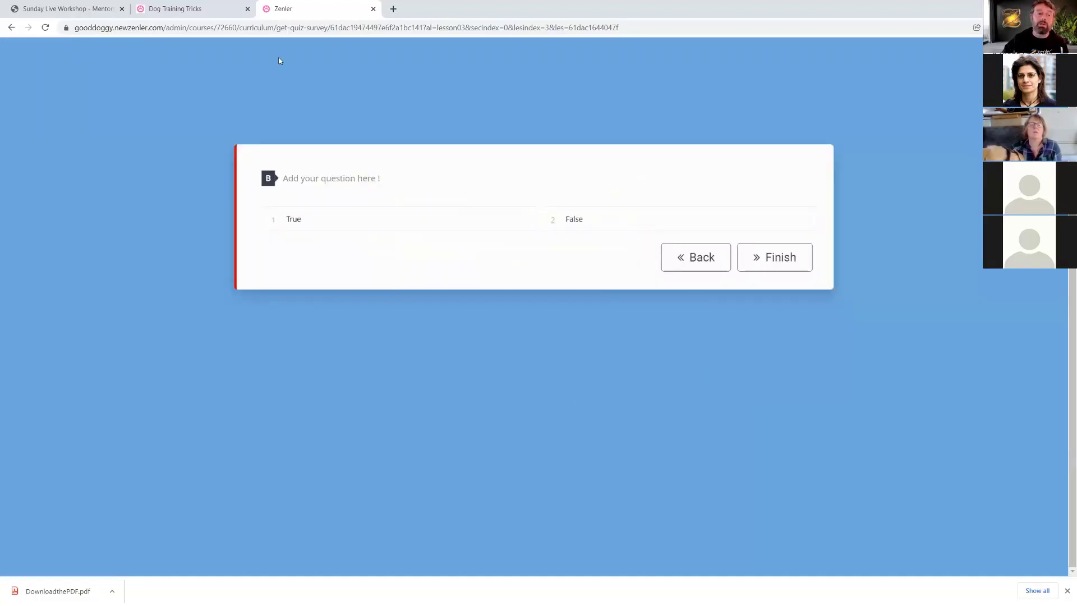
pyautogui.click(224, 10)
pyautogui.click(286, 11)
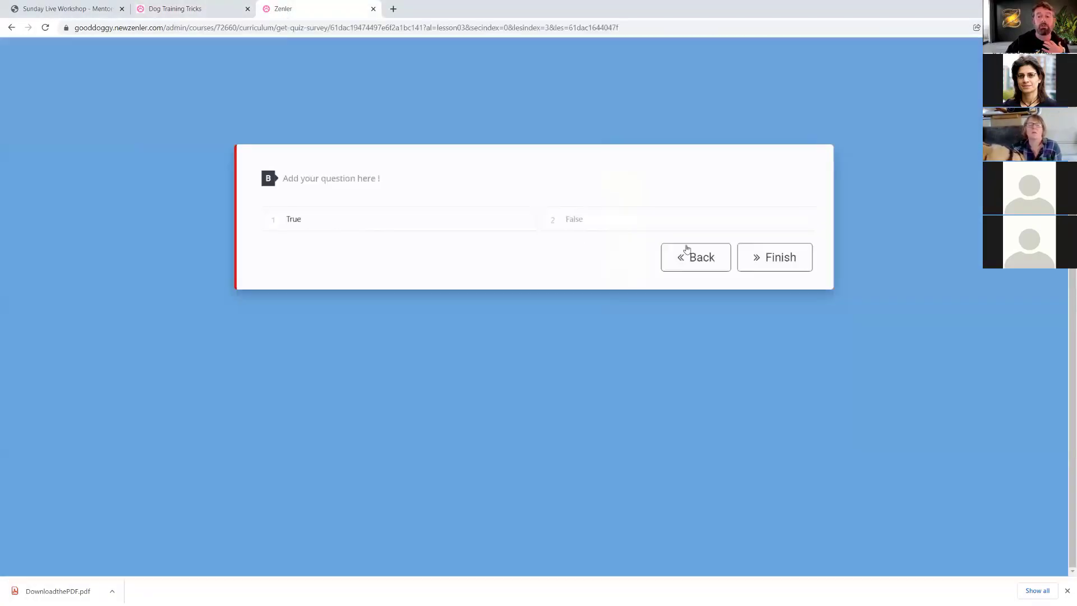
pyautogui.click(772, 265)
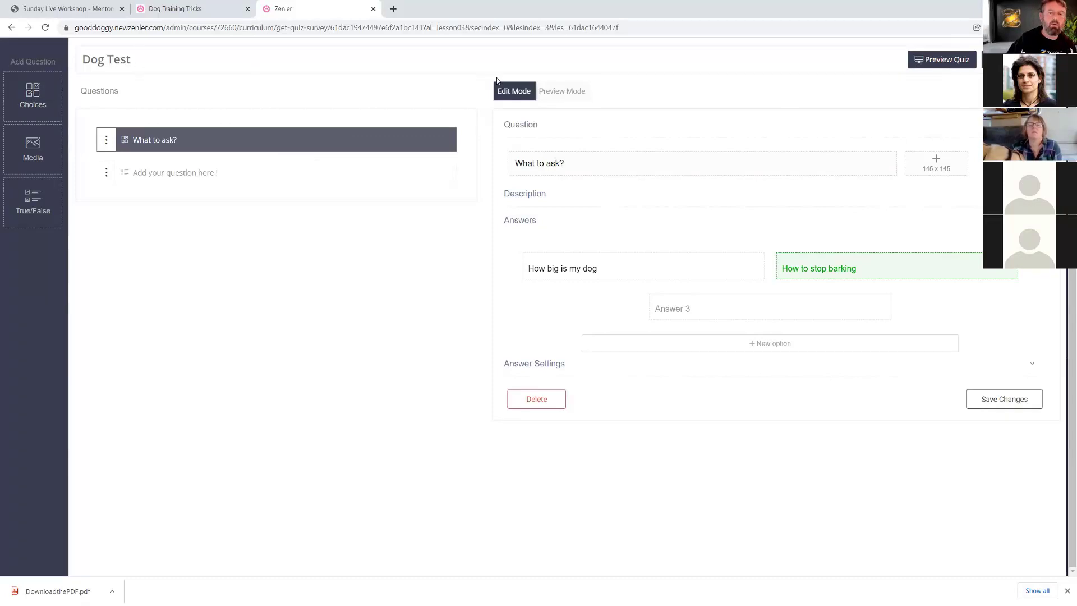
# - Return to the course curriculum and add a new lesson below Quiz in the Basics Week 1 section
pyautogui.scroll(1, 644, 108)
pyautogui.click(42, 59)
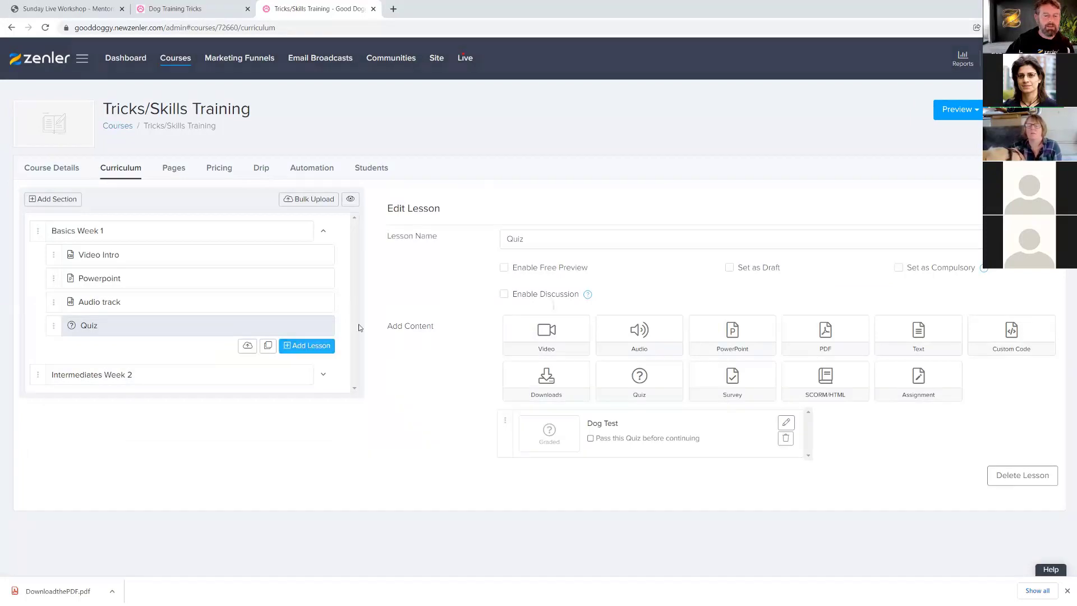
pyautogui.click(307, 345)
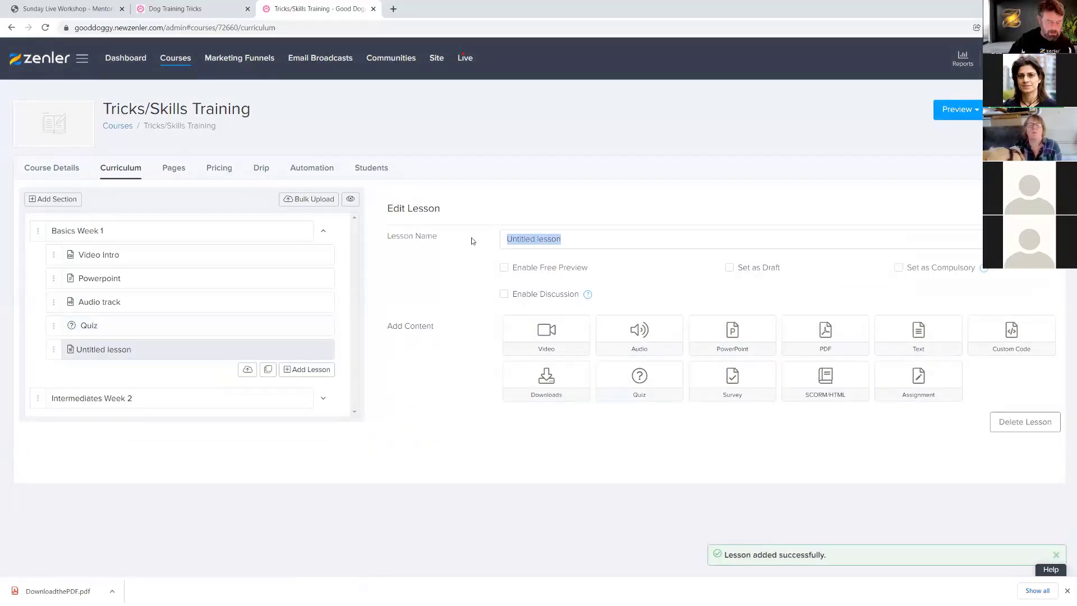
# - Rename the new lesson "Survey", save it, and add a survey titled "Survey" as its content
pyautogui.write('Survey')
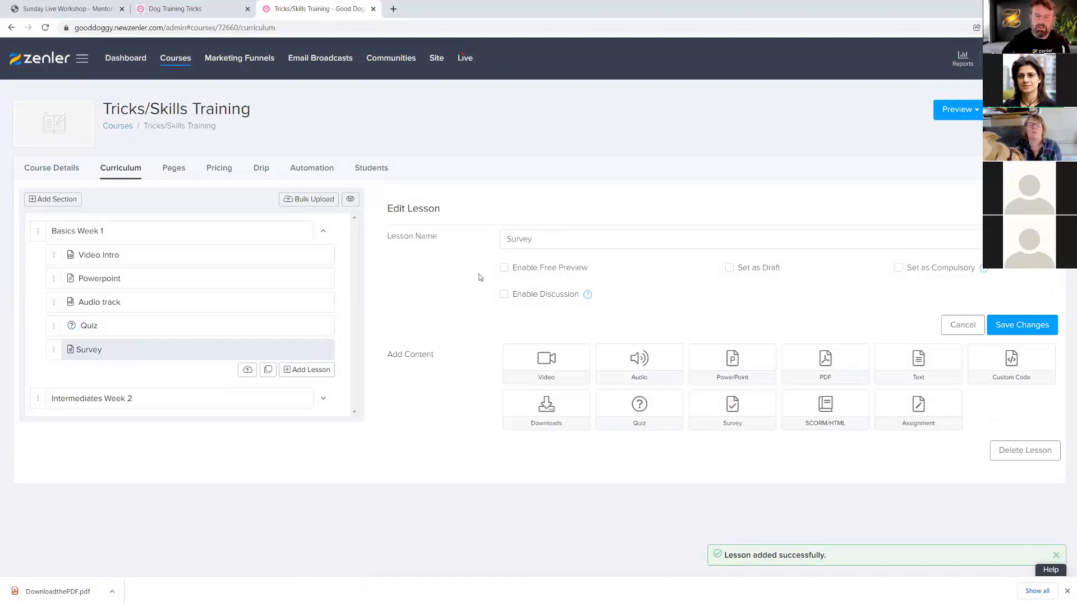
pyautogui.click(999, 325)
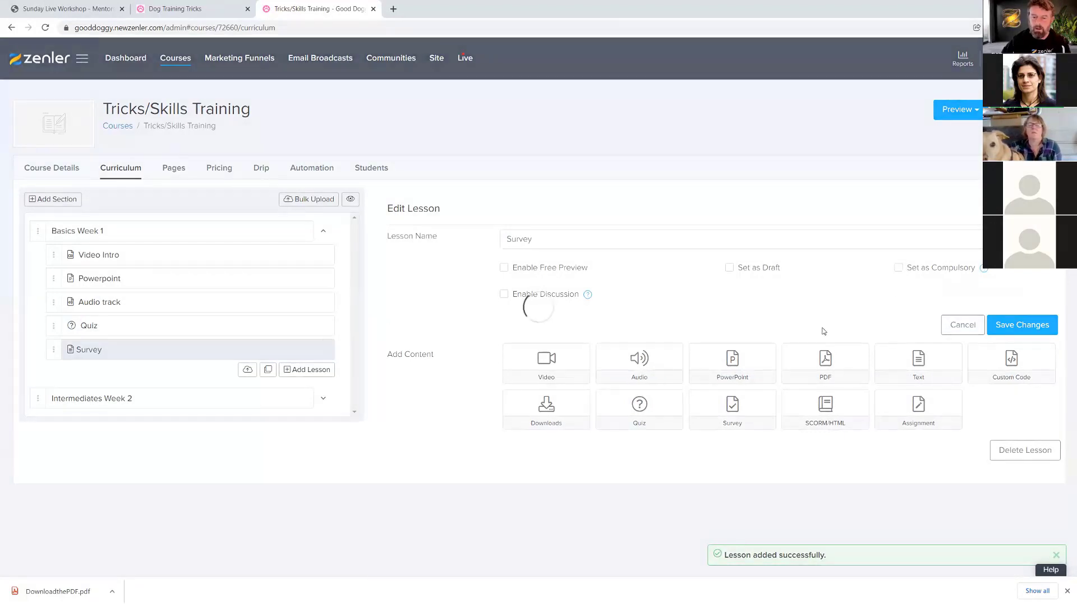
pyautogui.click(737, 377)
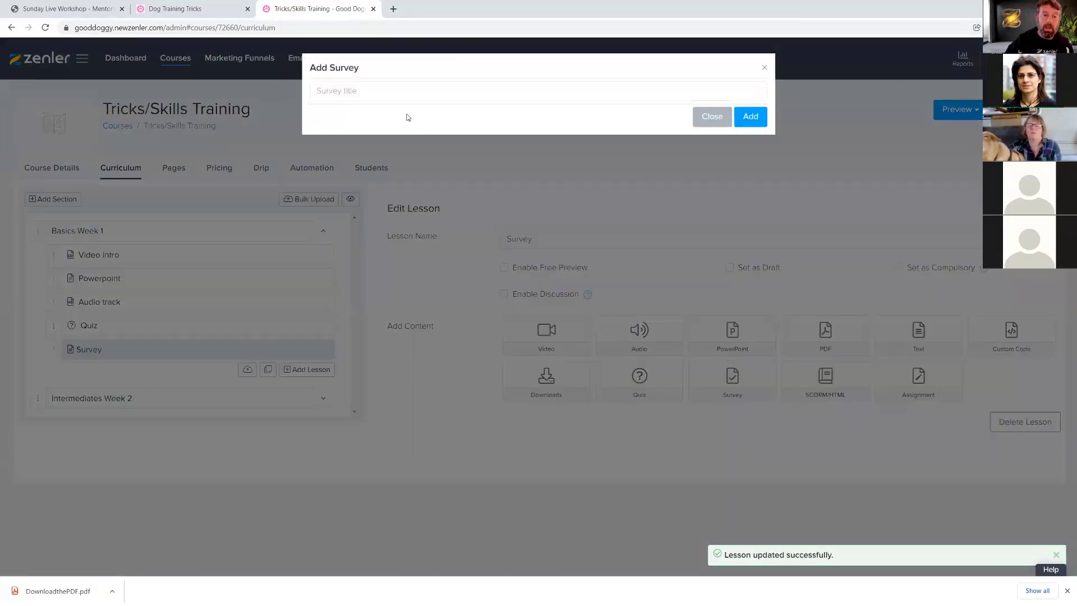
pyautogui.write('Survey')
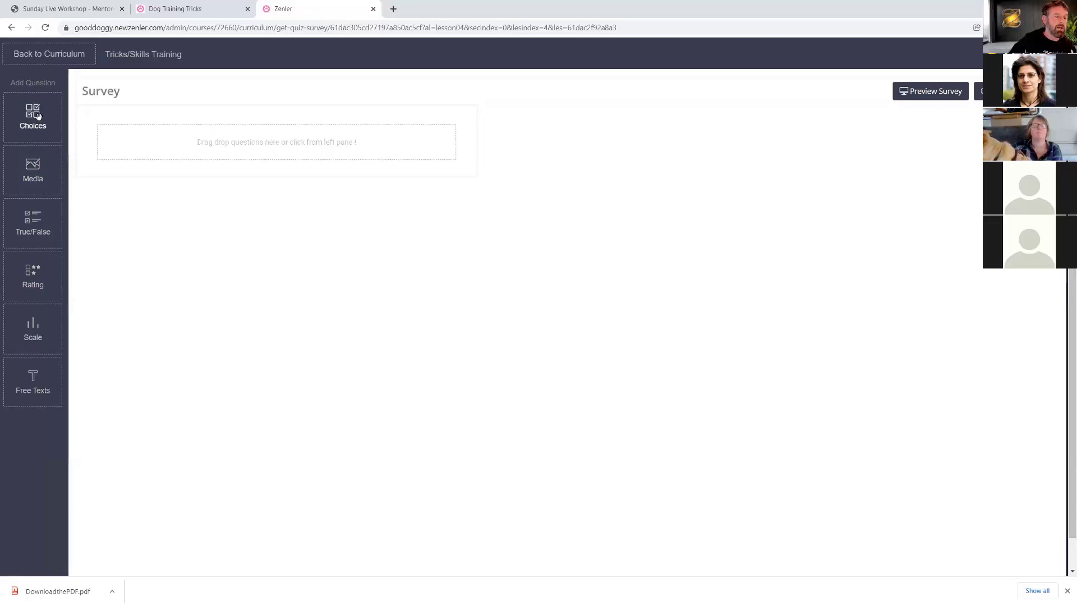
# - Add a True/False question to the survey reading "Do dogs grow bigger when they eat"
pyautogui.moveTo(32, 216); pyautogui.dragTo(235, 144)
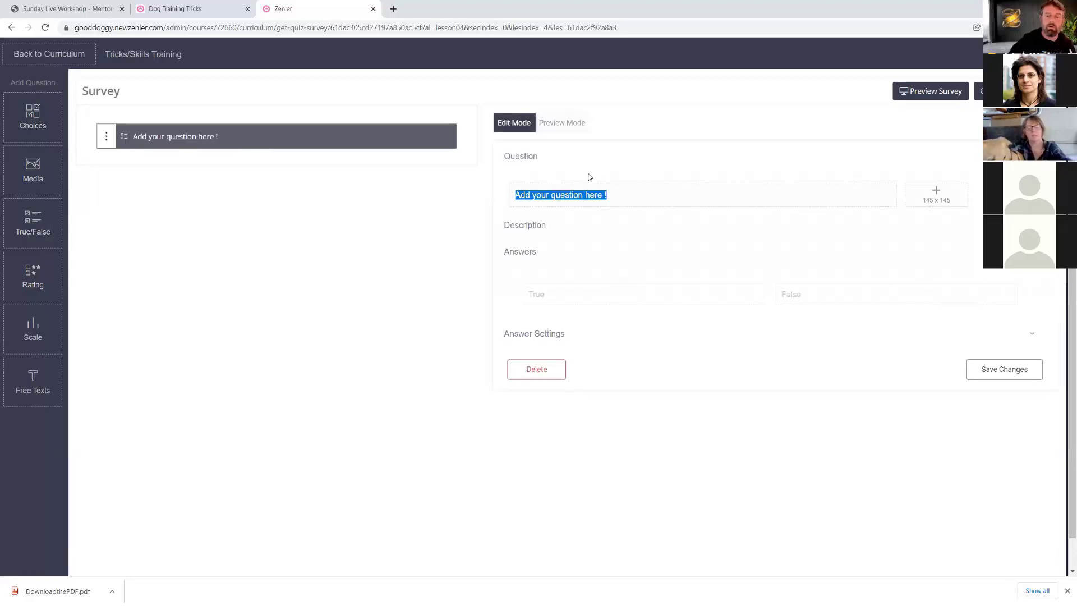
pyautogui.press('BackSpace')
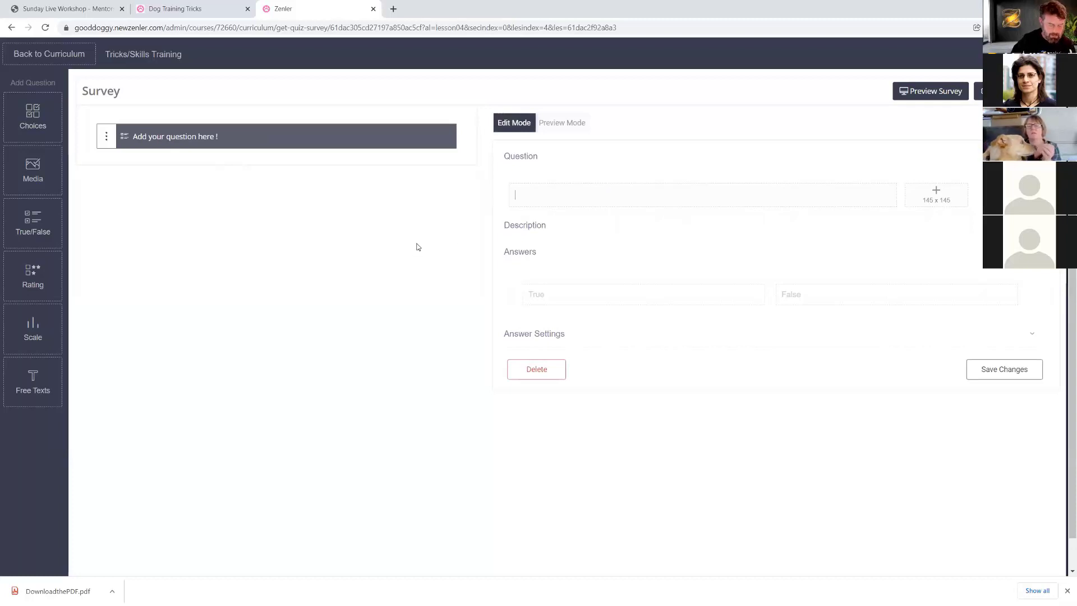
pyautogui.write('Ar')
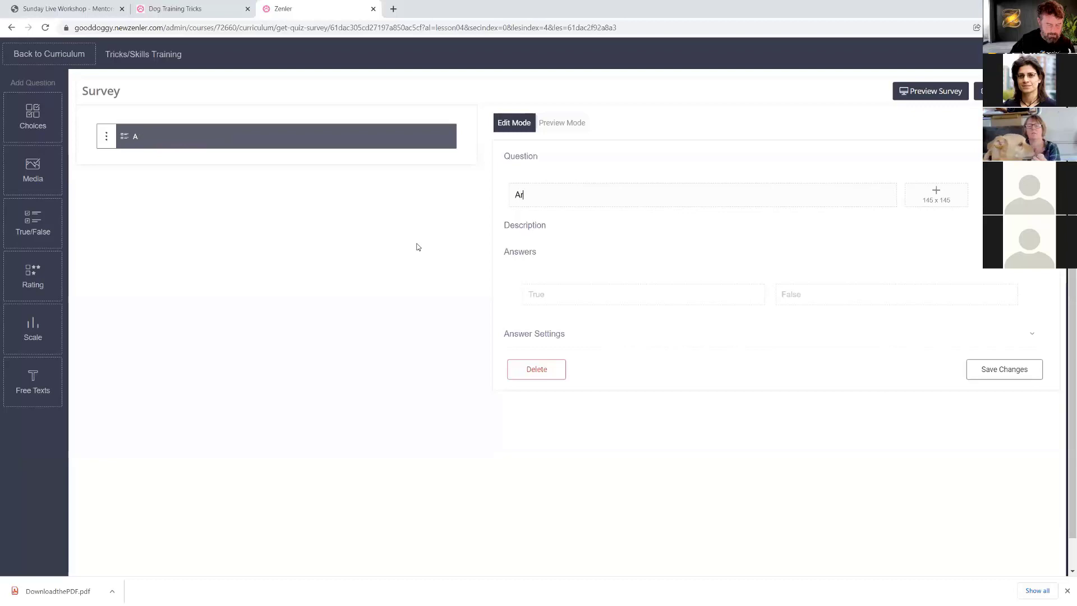
pyautogui.hotkey('ctrl', 'z')
pyautogui.hotkey('ctrl', 'z')
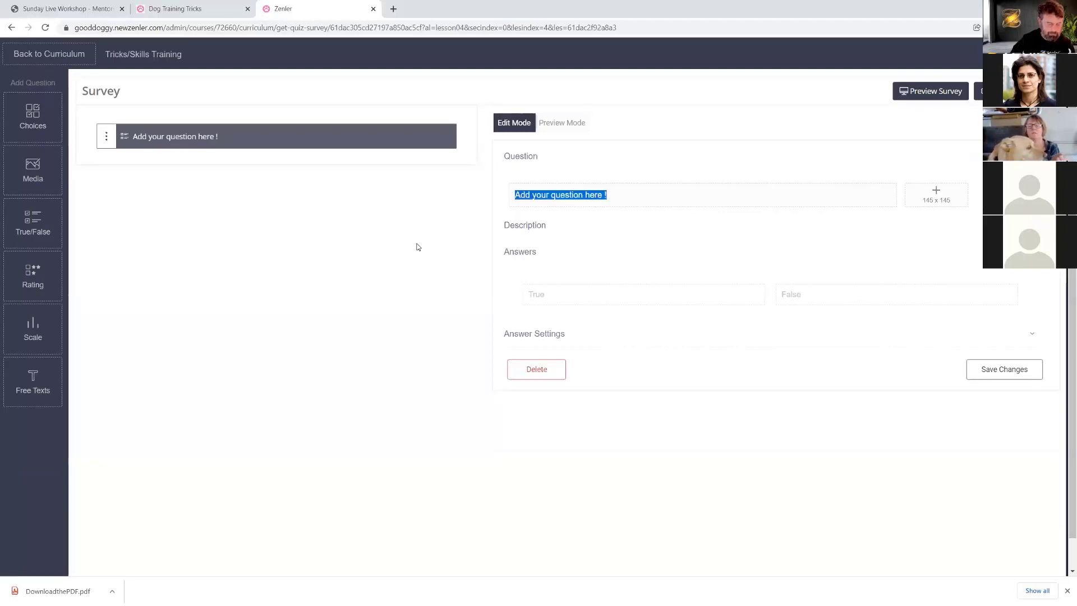
pyautogui.write('Do dogs grow')
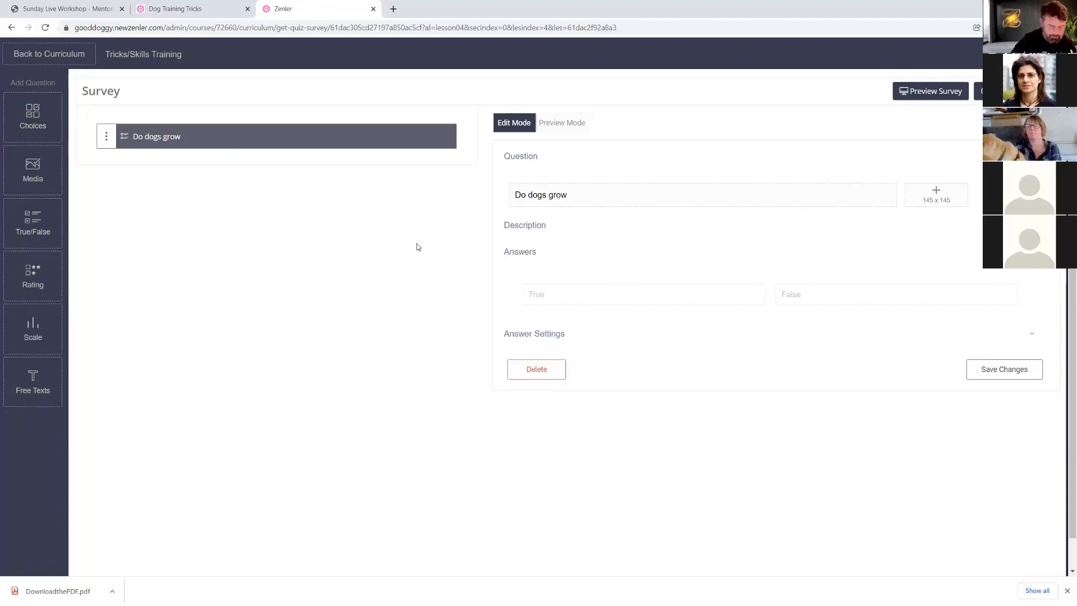
pyautogui.write('bigge')
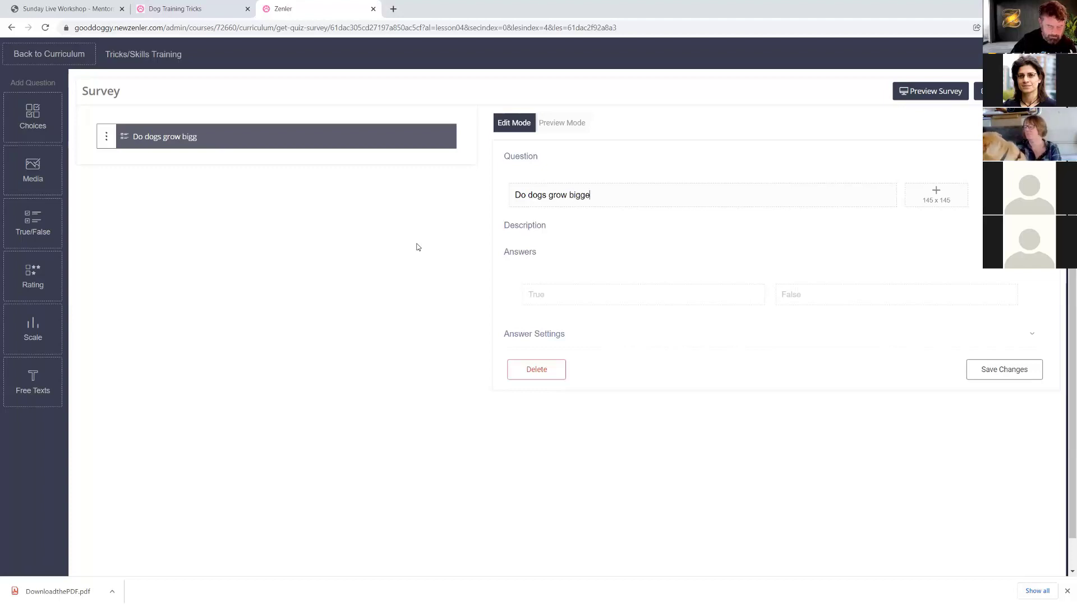
pyautogui.write('r when they eat')
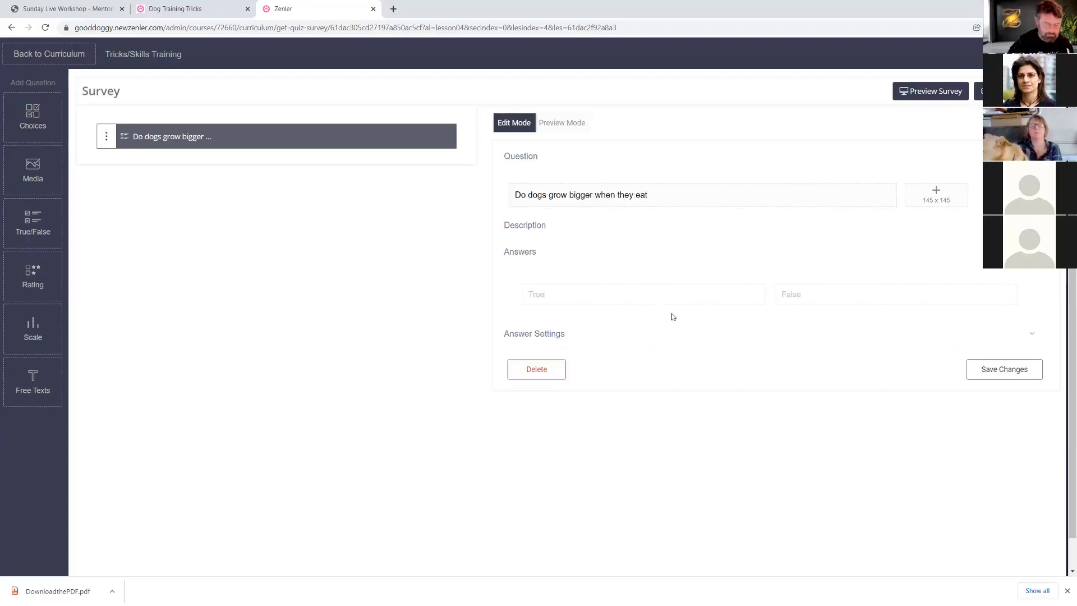
# - Set the True/False question's answers to "Yews they do" and "Only wider", check its answer settings, and save the changes
pyautogui.write('Ye')
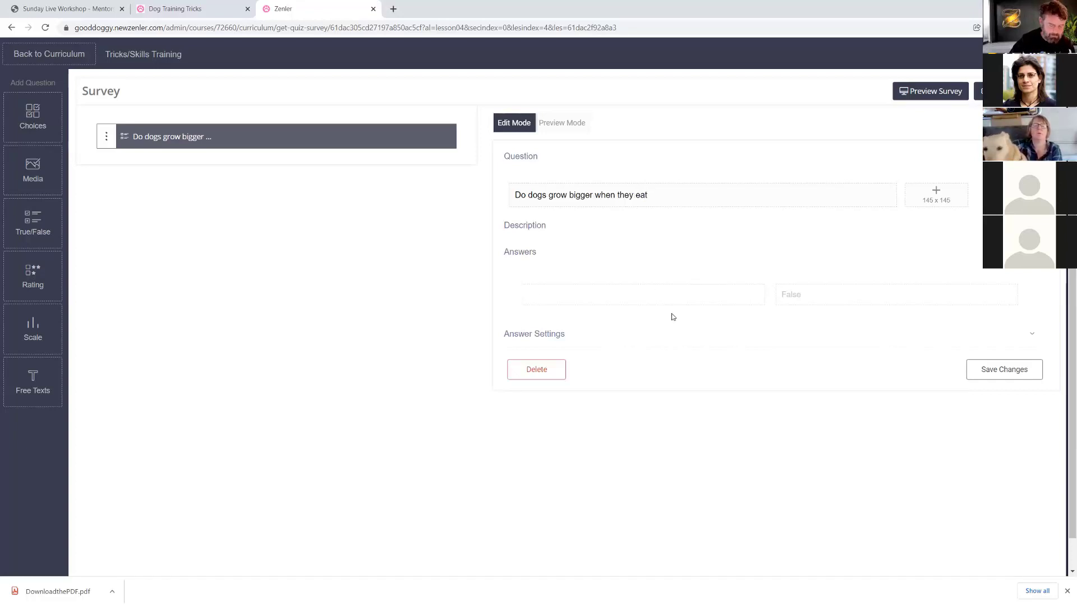
pyautogui.write('ws they do')
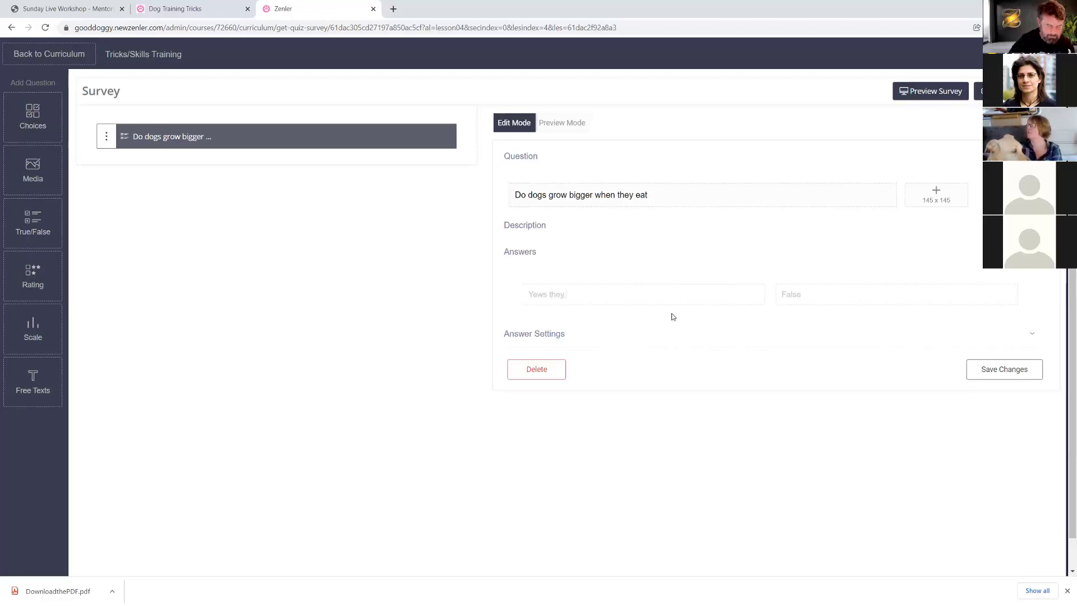
pyautogui.doubleClick(788, 294)
pyautogui.write('Only')
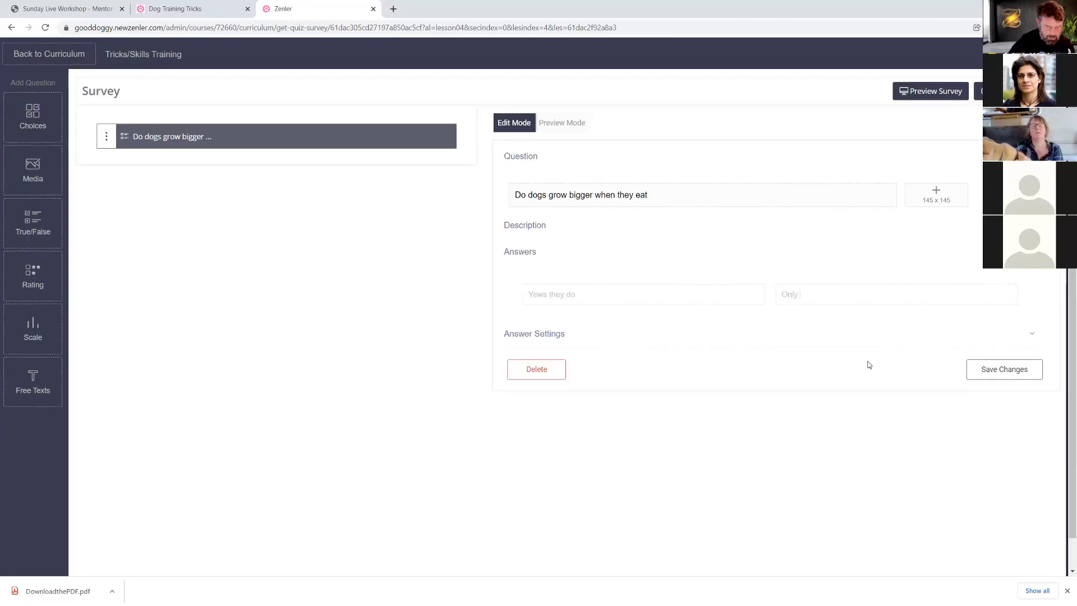
pyautogui.write(' wider')
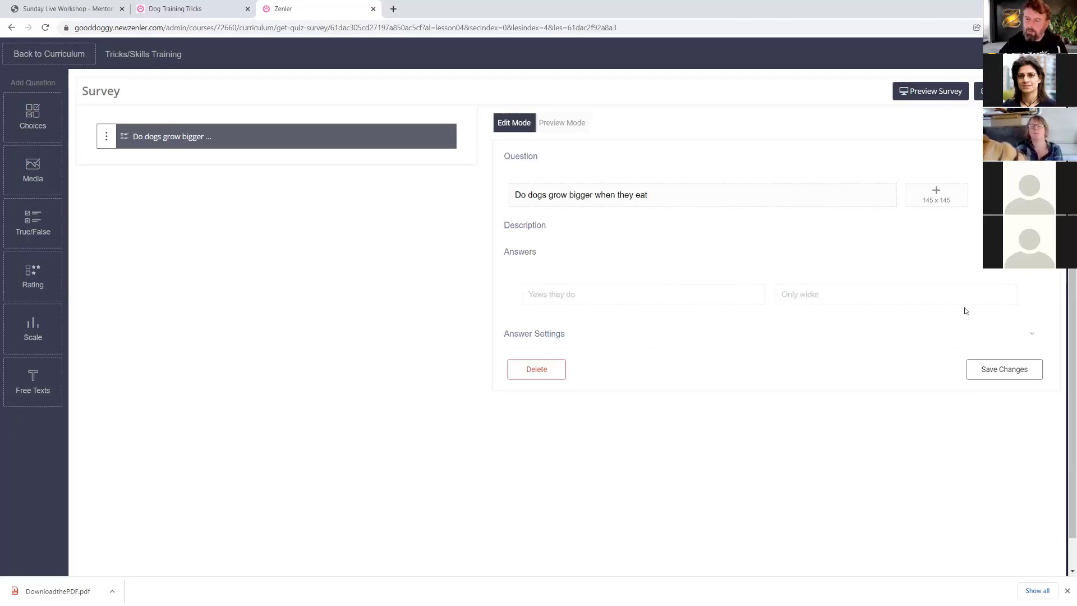
pyautogui.click(895, 333)
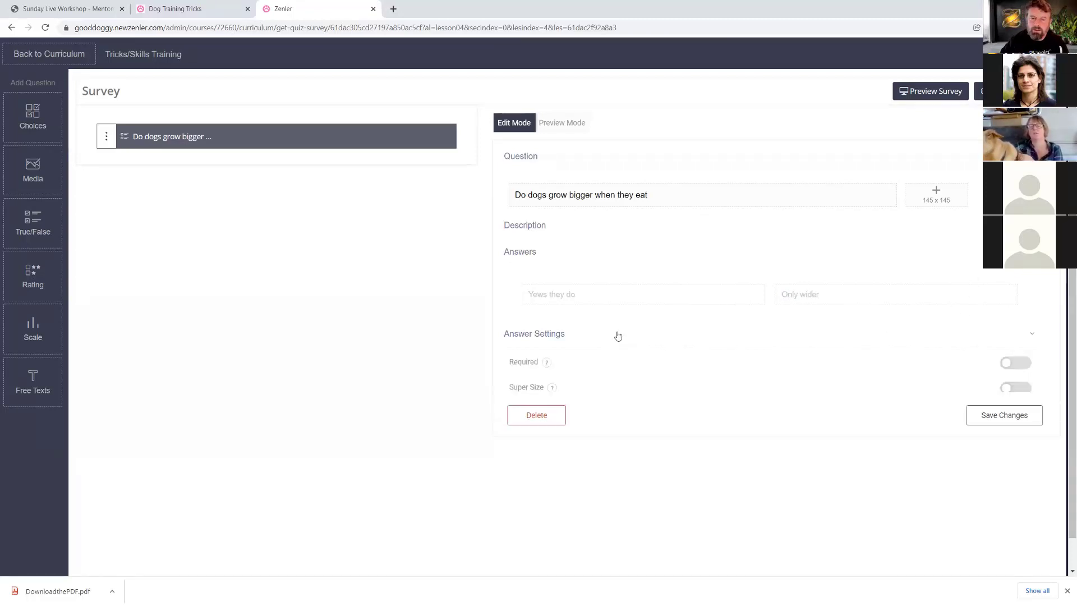
pyautogui.moveTo(532, 360)
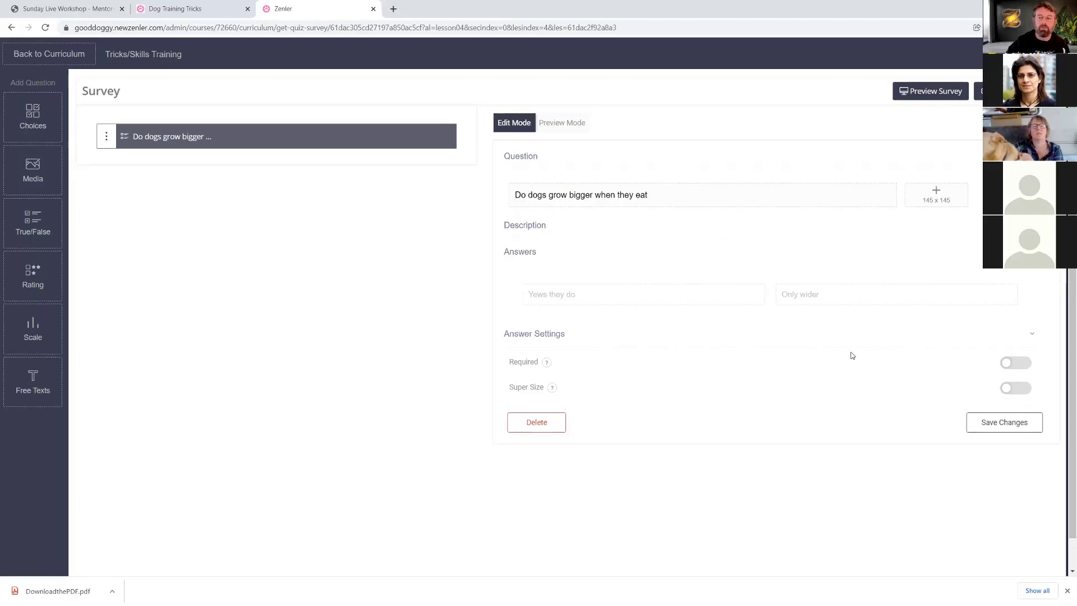
pyautogui.click(992, 423)
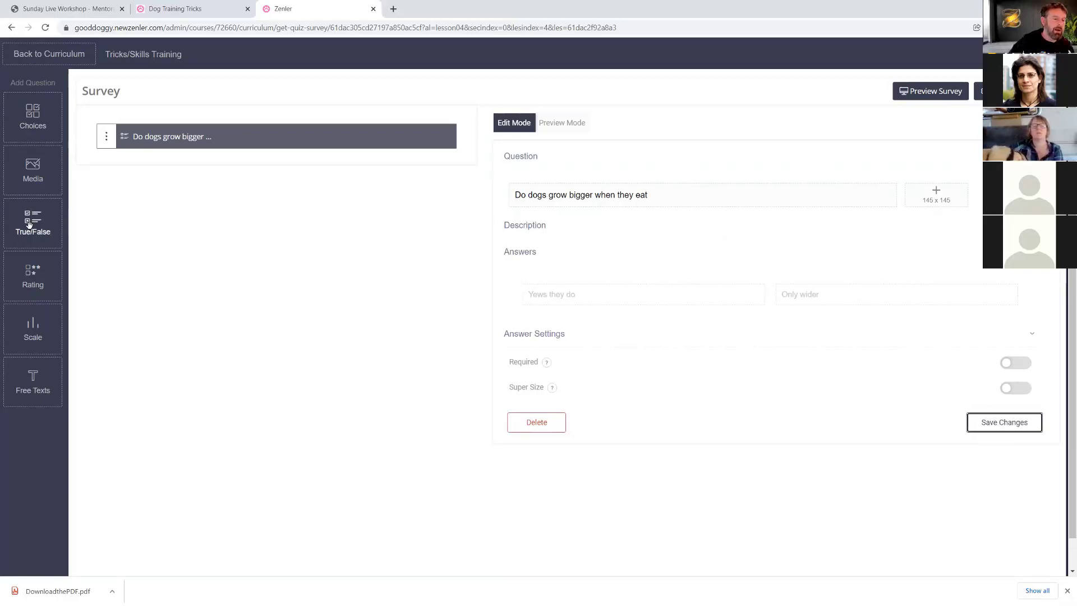
# - Add a Rating question "Rate the course" above the dog question, make it required with 5 steps, and save it
pyautogui.moveTo(33, 275); pyautogui.dragTo(172, 142)
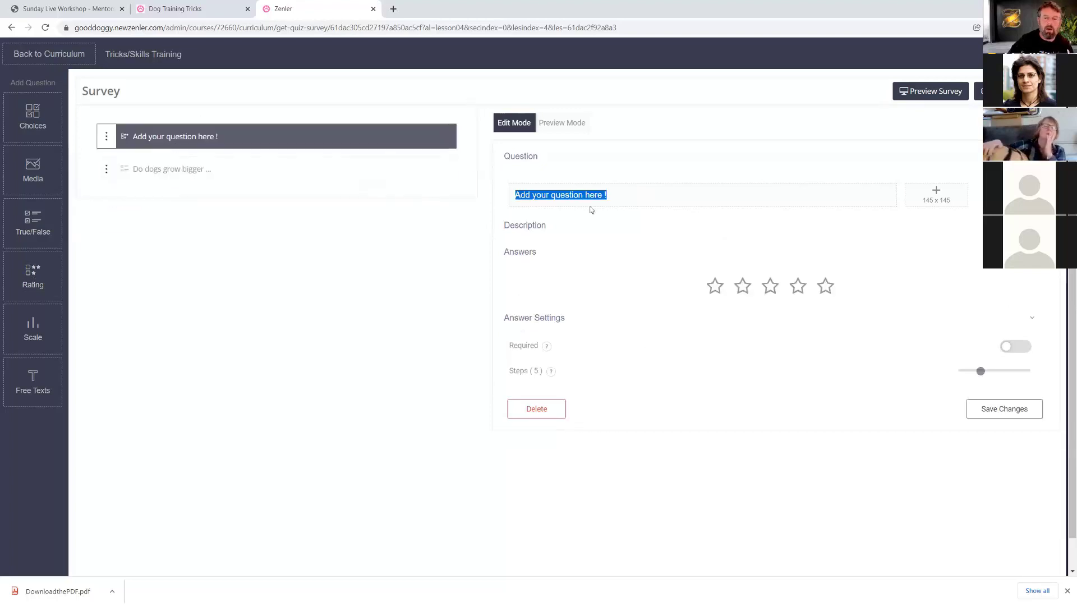
pyautogui.write('Rate the course')
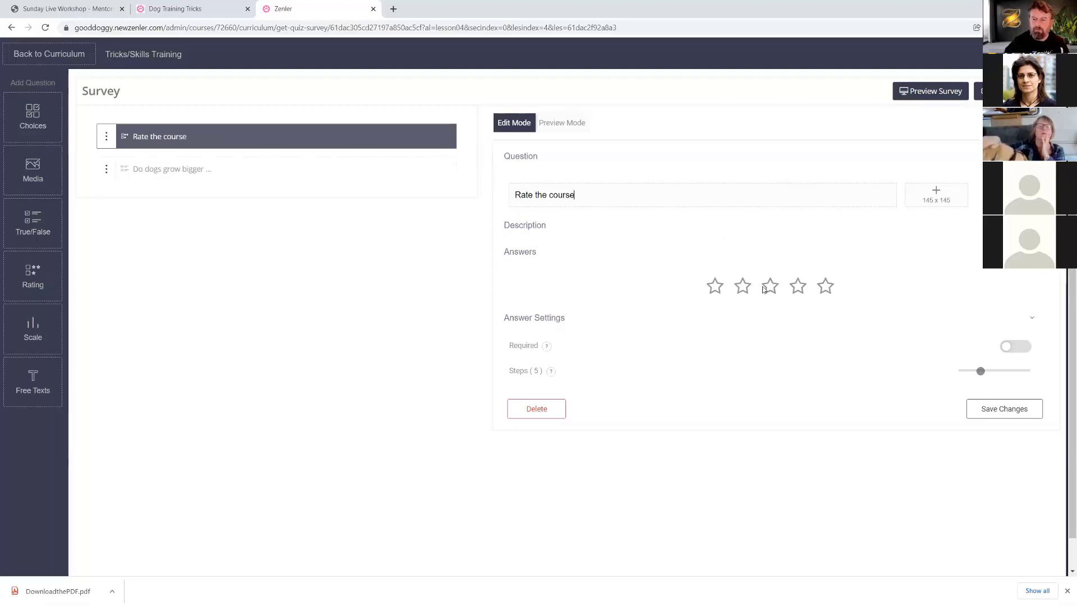
pyautogui.moveTo(981, 370)
pyautogui.mouseDown()
pyautogui.moveTo(992, 373)
pyautogui.moveTo(979, 374)
pyautogui.mouseUp()
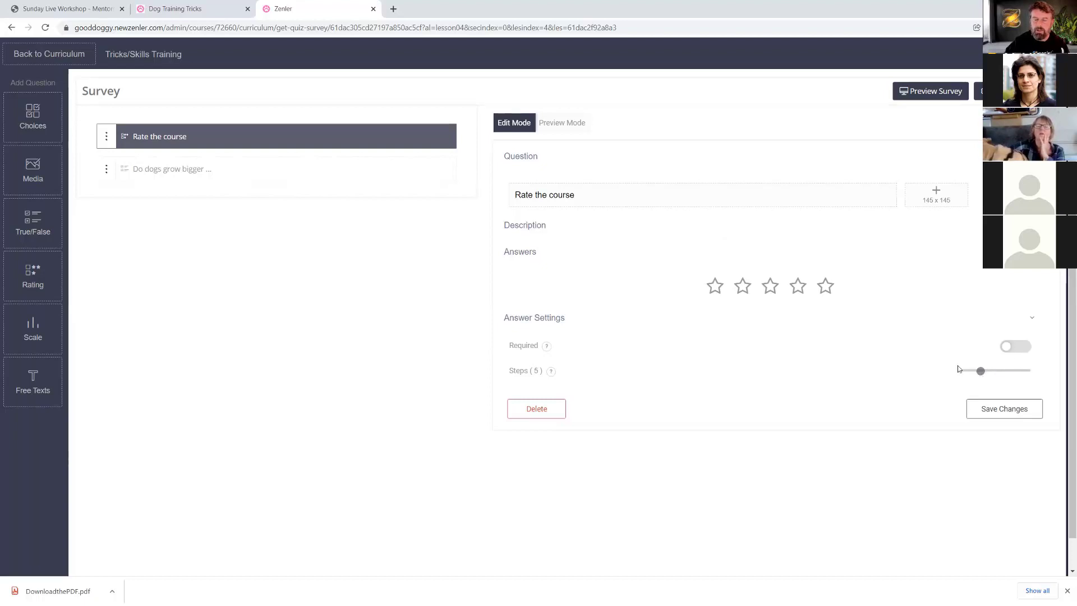
pyautogui.click(1022, 347)
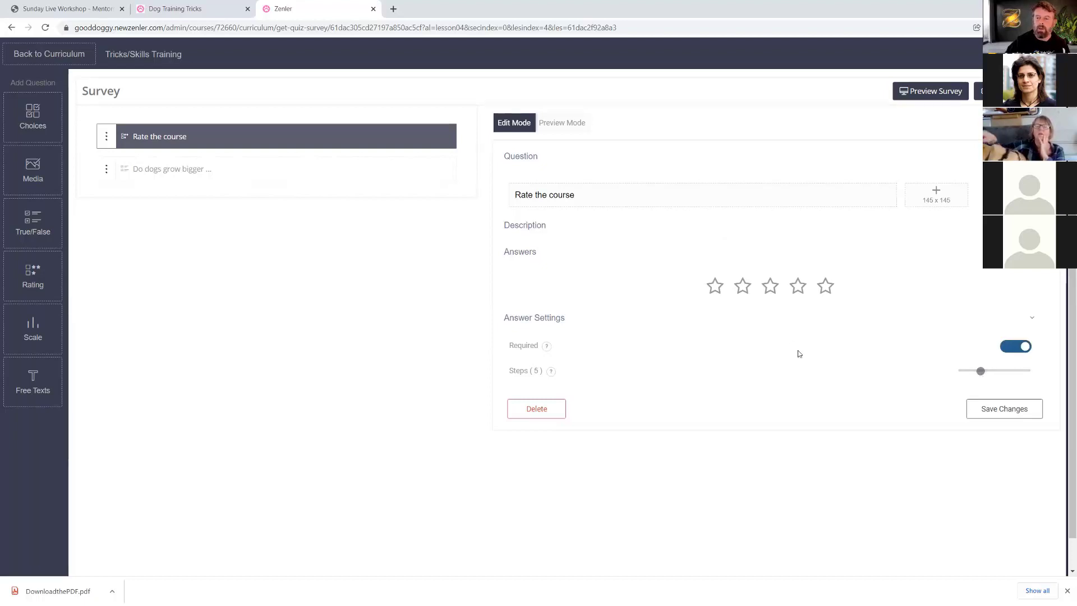
pyautogui.click(1002, 408)
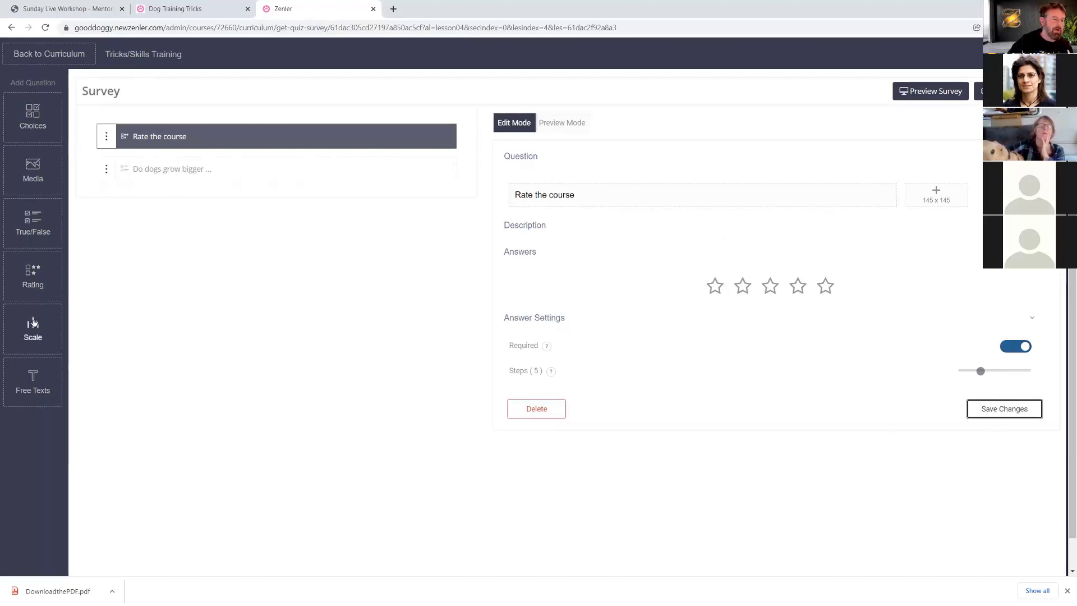
# - Add a Scale question between the two existing questions reading "How likely are you to recommend this course"
pyautogui.moveTo(32, 323); pyautogui.dragTo(187, 167)
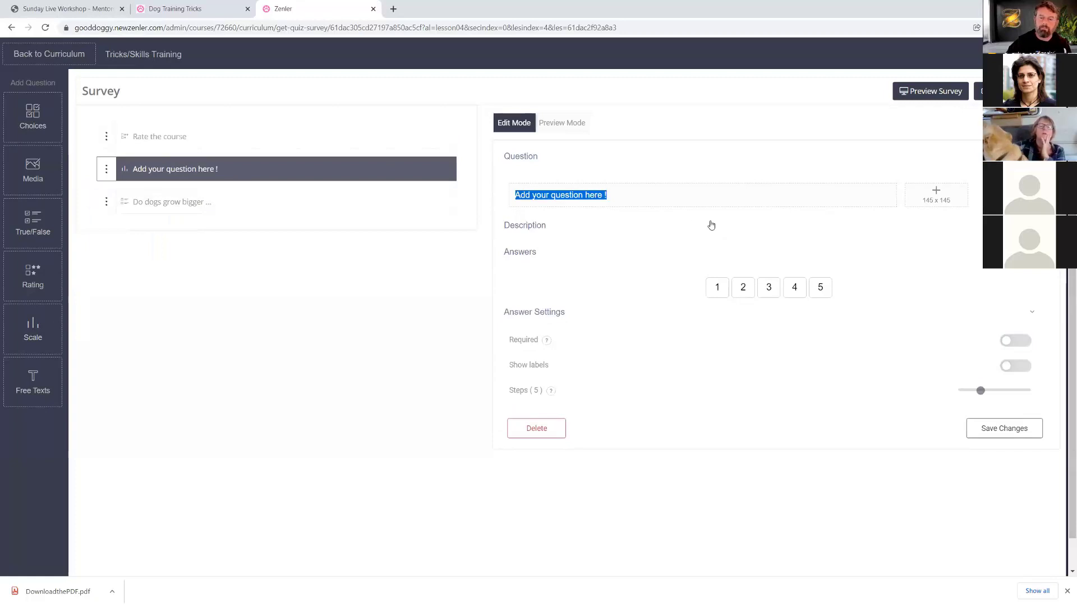
pyautogui.write('How')
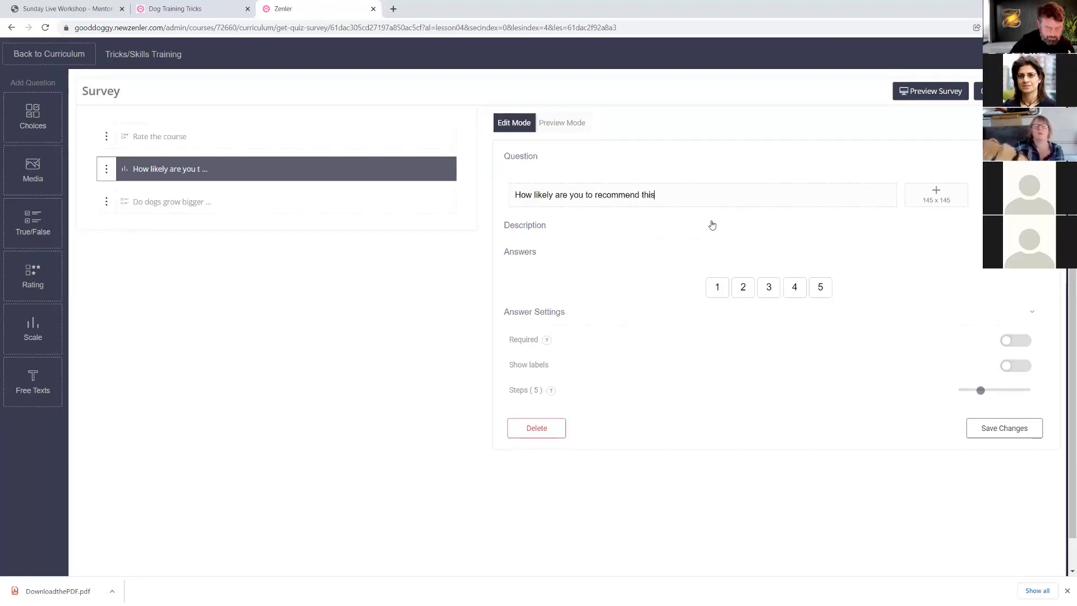
pyautogui.write('se')
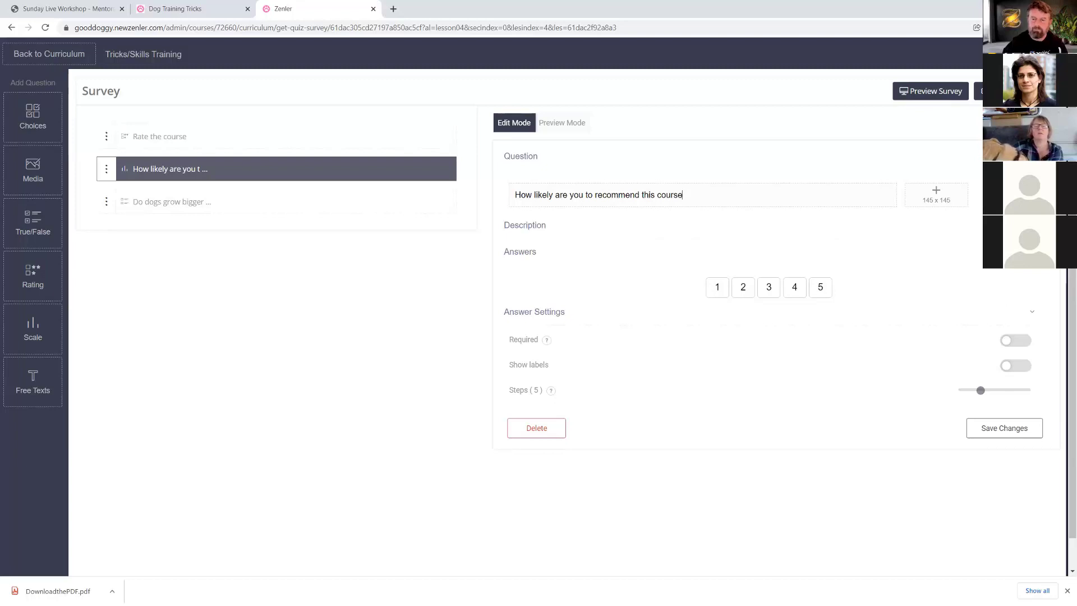
# - Give the scale question 10 steps, make it required, show its labels, and save the changes
pyautogui.moveTo(983, 391); pyautogui.dragTo(1029, 391)
pyautogui.click(1017, 340)
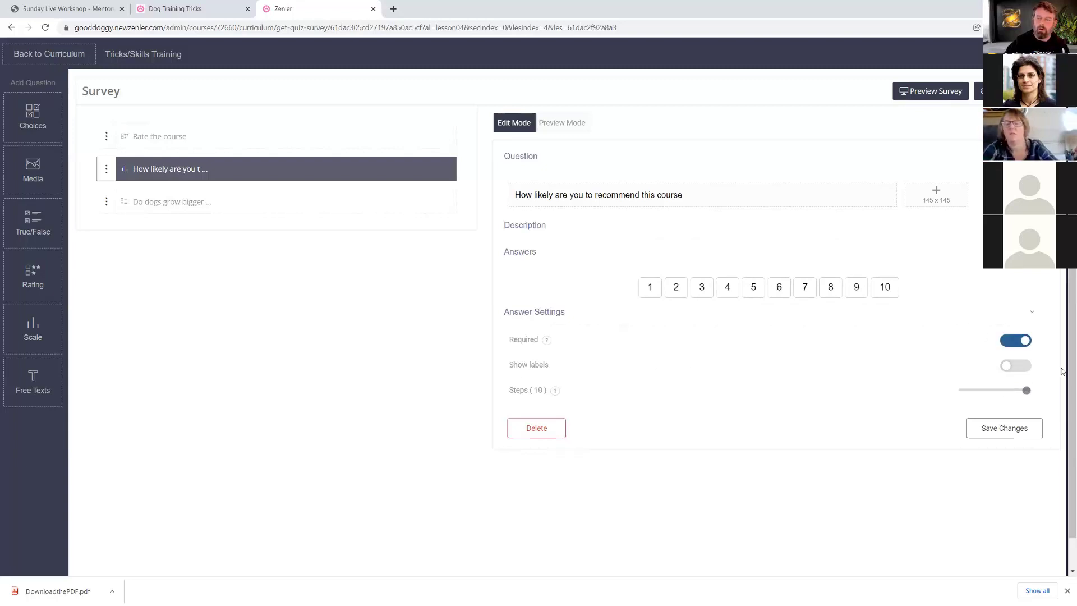
pyautogui.click(1023, 367)
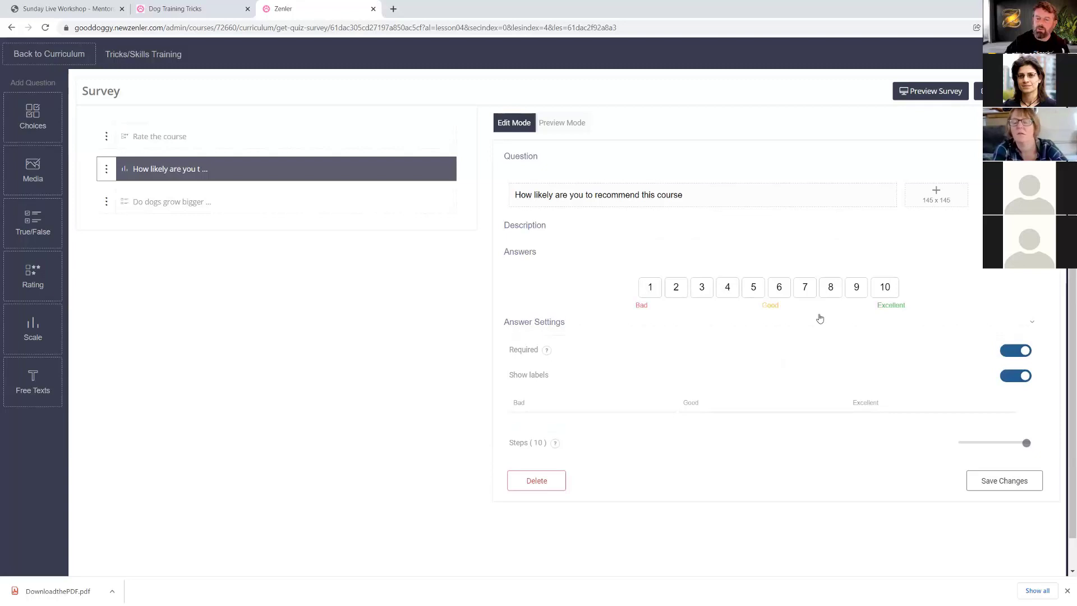
pyautogui.moveTo(700, 402); pyautogui.dragTo(673, 407)
pyautogui.click(879, 399)
pyautogui.click(990, 483)
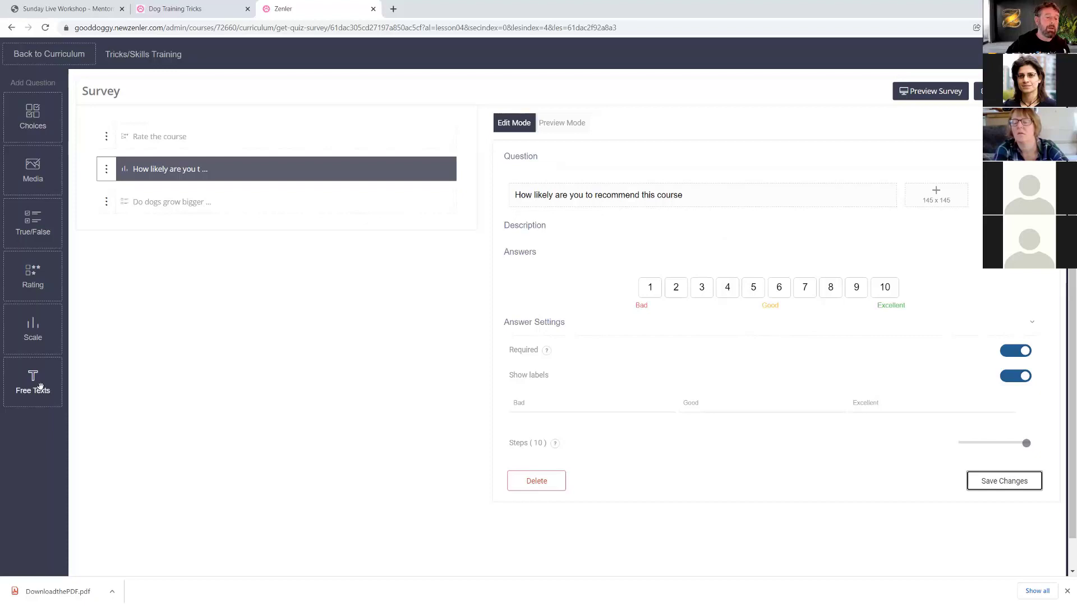
# - Move the "Rate the course" question to the end of the survey and add a Free Texts question below it
pyautogui.moveTo(106, 137); pyautogui.dragTo(110, 203)
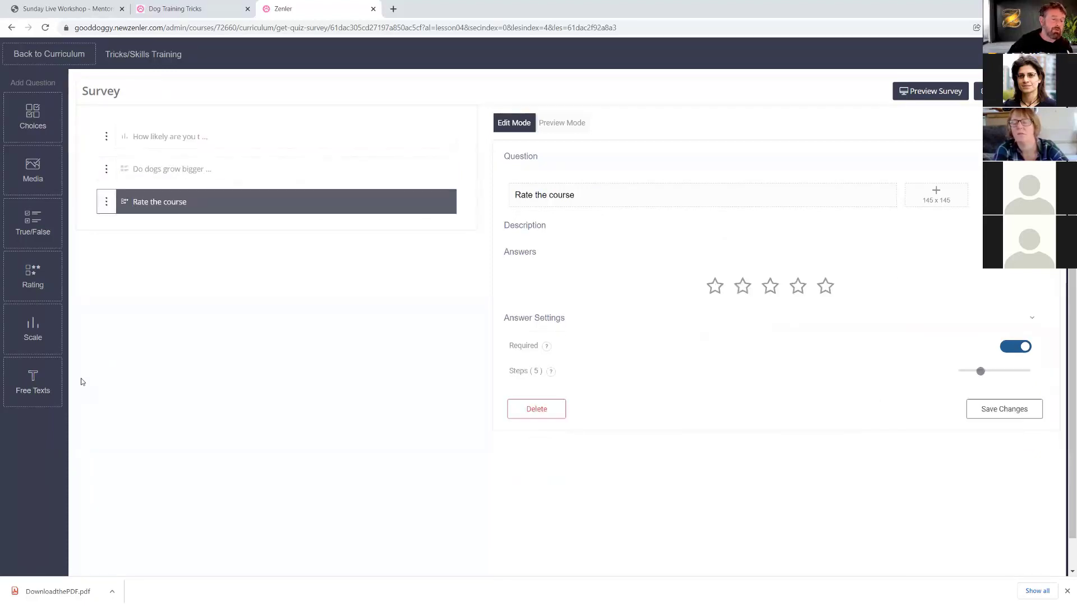
pyautogui.click(36, 378)
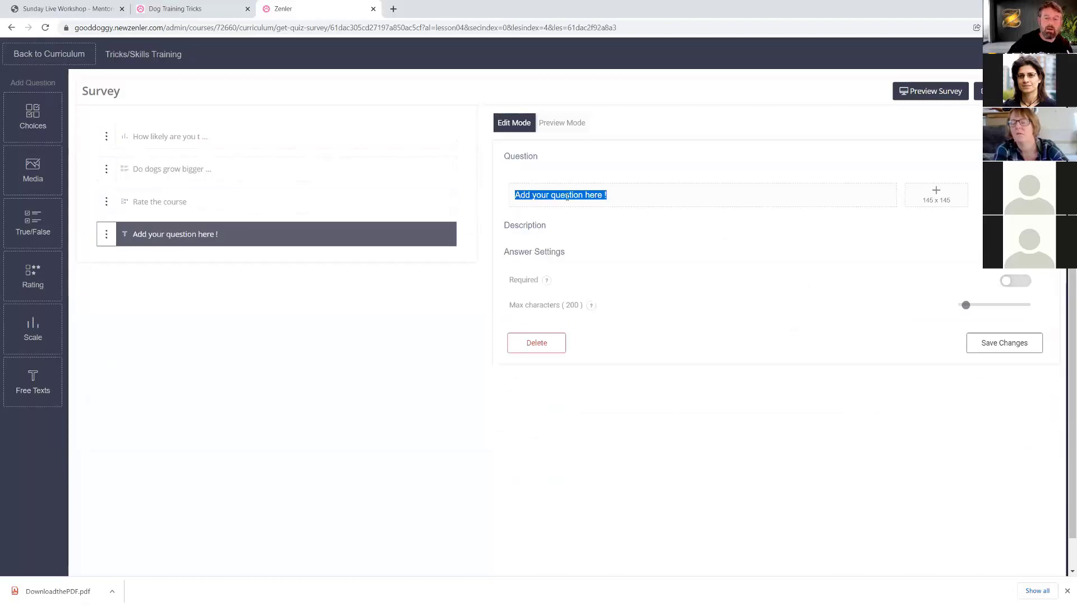
pyautogui.press('BackSpace')
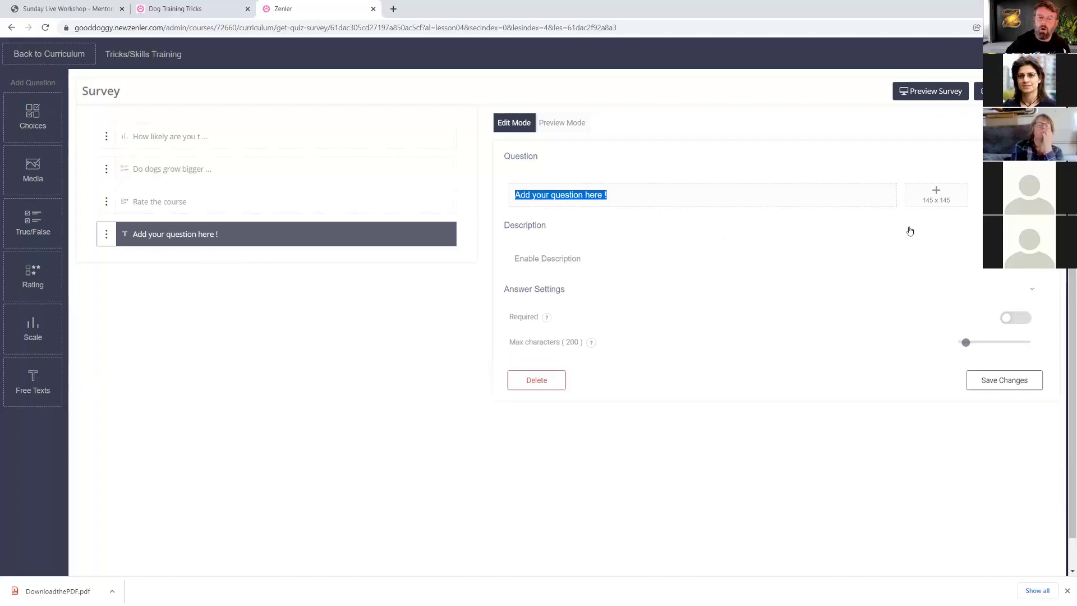
# - Enable the description on the new Free Texts question and write "Please take this survey" in it
pyautogui.click(1016, 258)
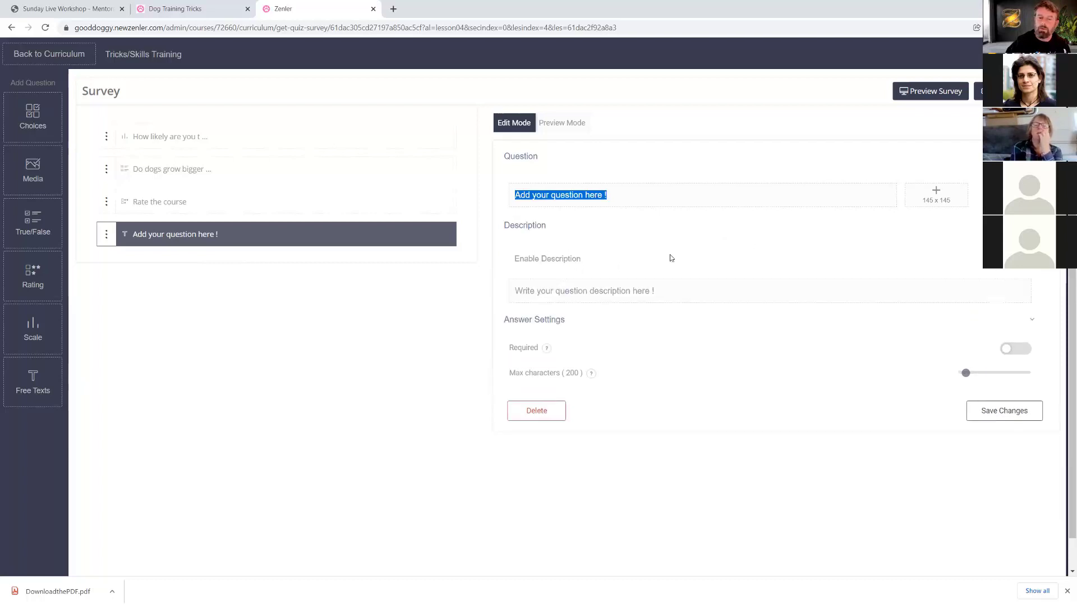
pyautogui.click(537, 292)
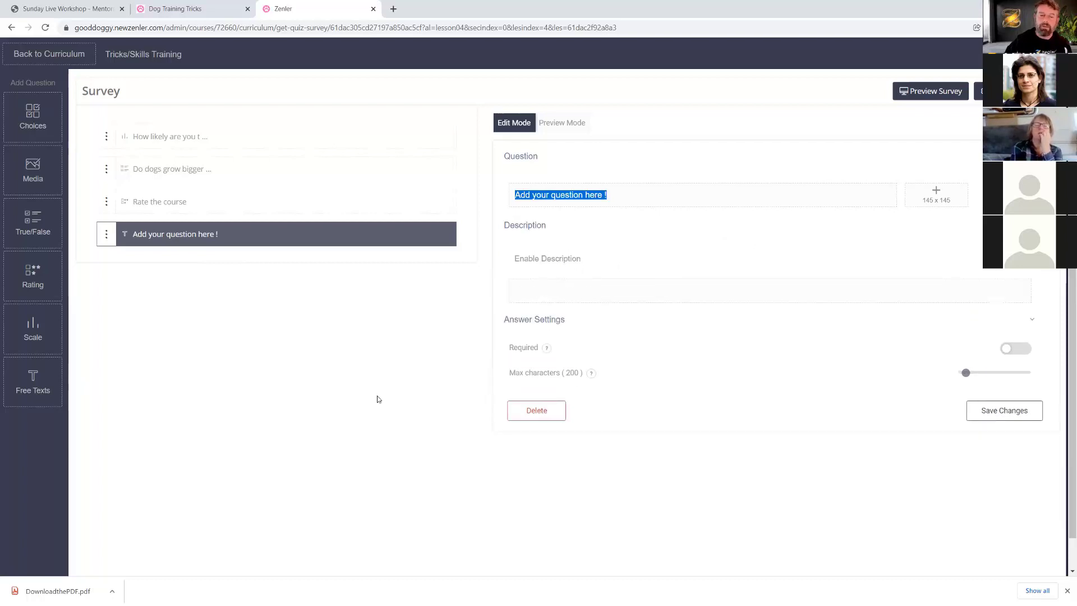
pyautogui.write('Ple')
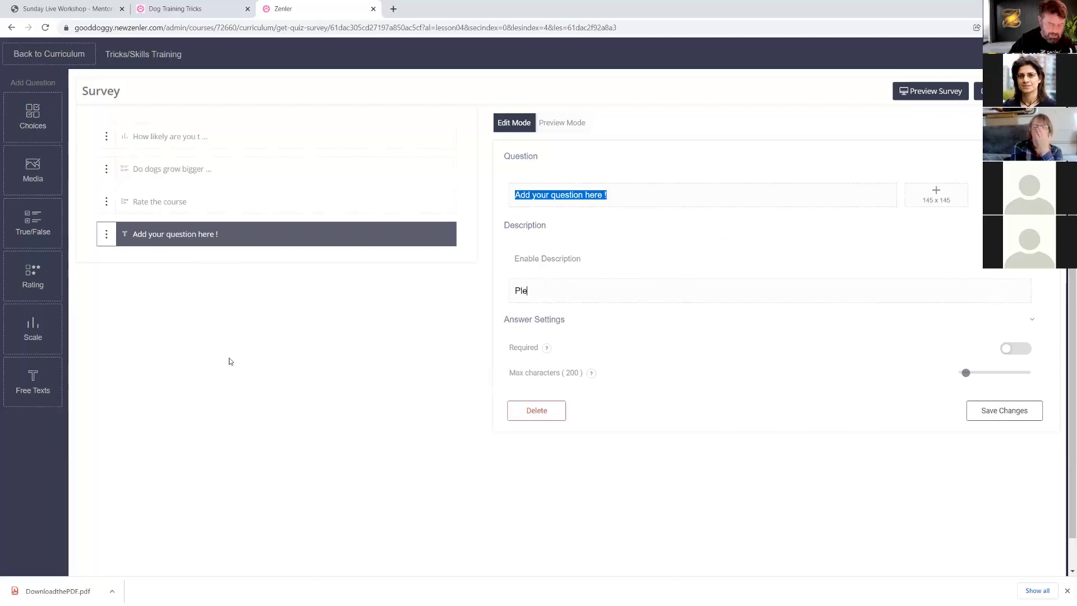
pyautogui.write('ase take this te')
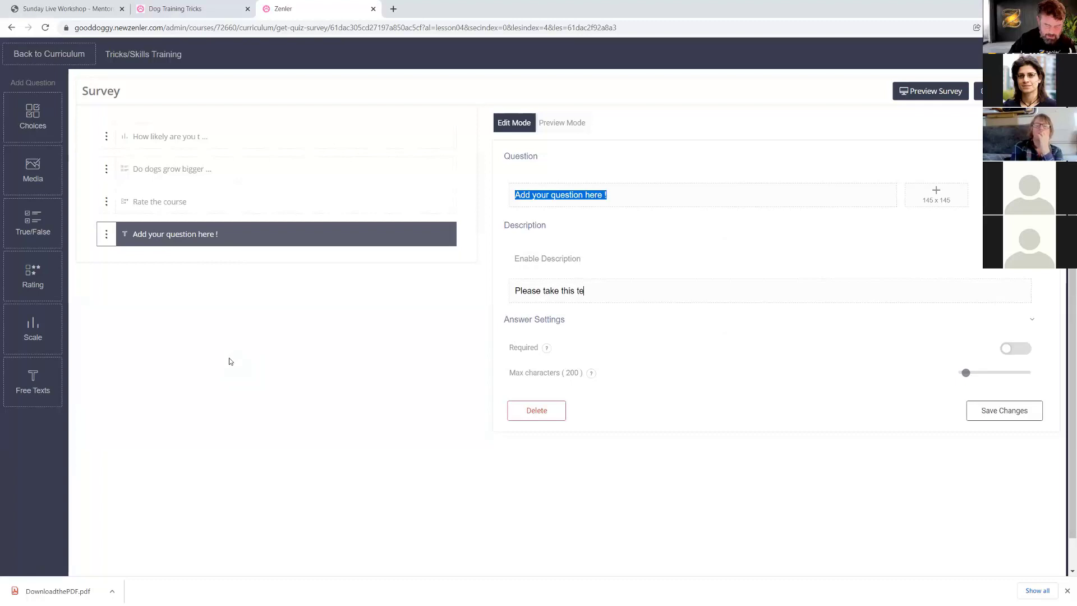
pyautogui.press('BackSpace')
pyautogui.press('BackSpace')
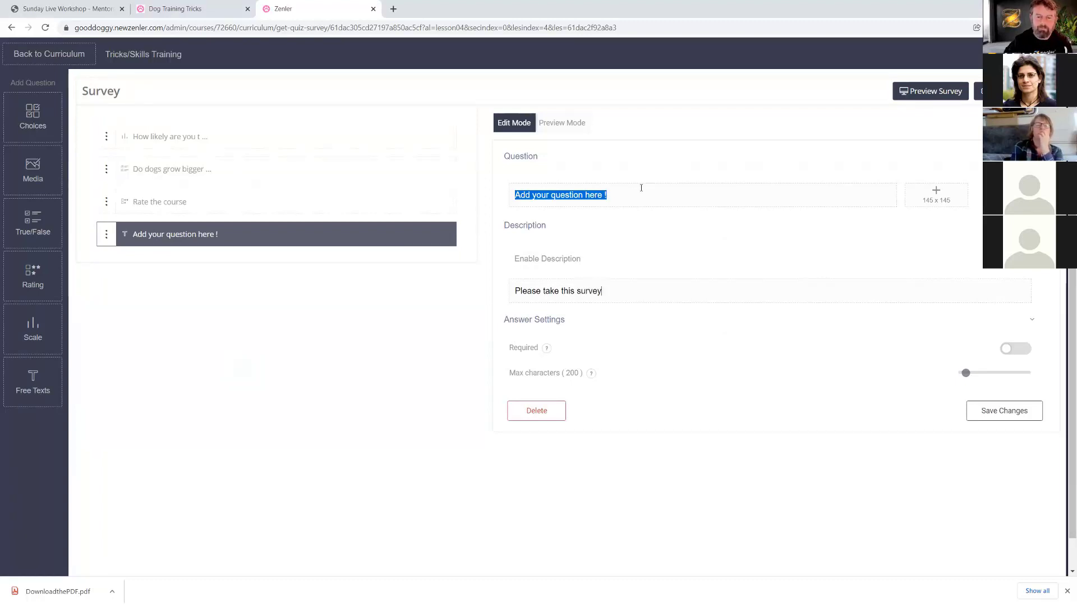
# - Set the Free Texts question to "Survey", save it, and move it to the first place in the survey
pyautogui.press('BackSpace')
pyautogui.write('Survey')
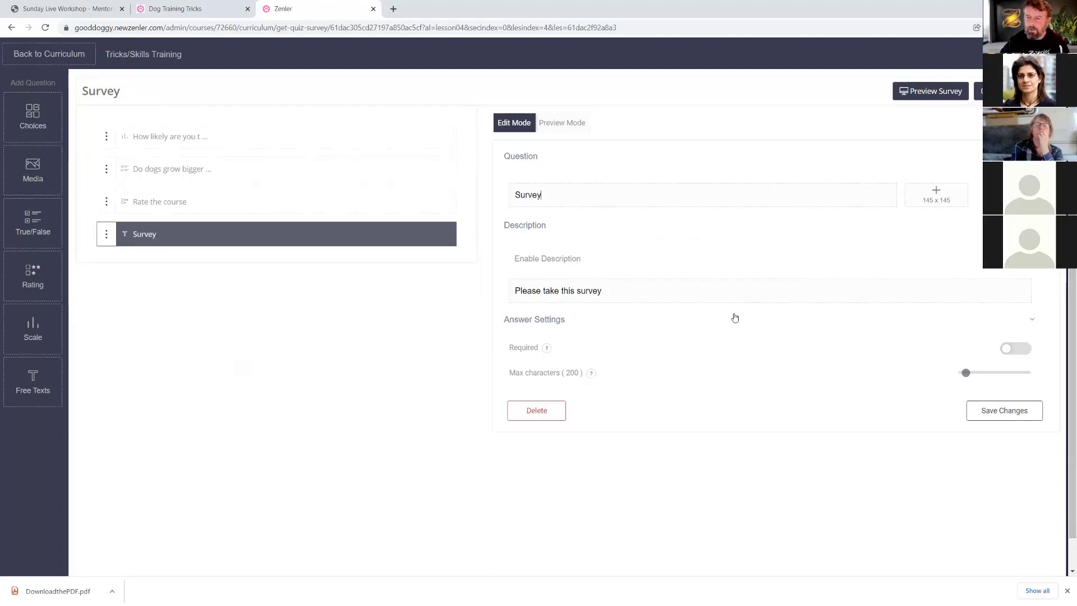
pyautogui.click(1003, 410)
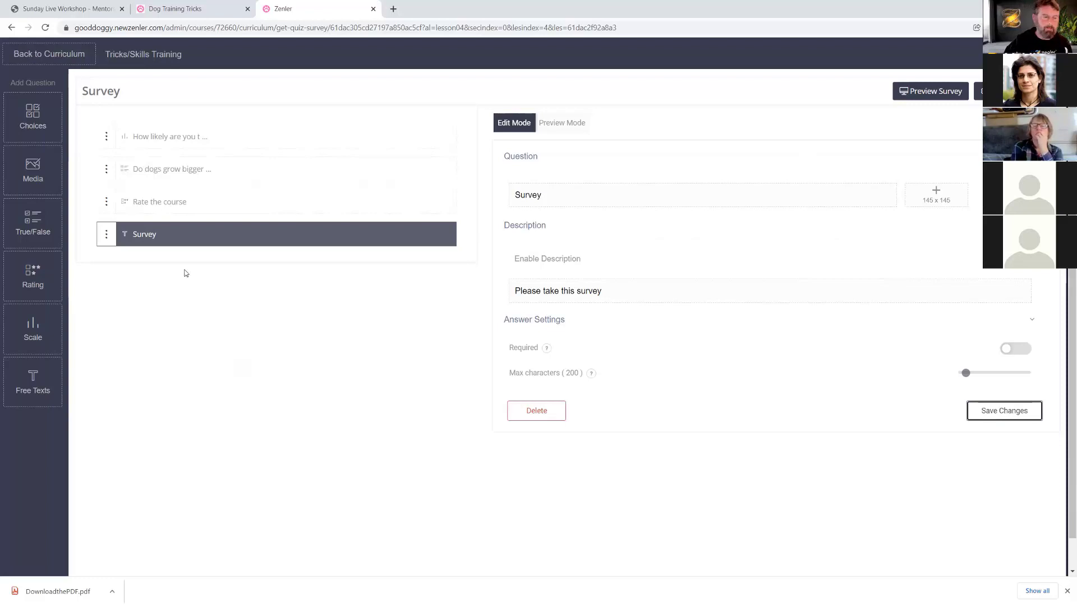
pyautogui.moveTo(106, 235); pyautogui.dragTo(104, 121)
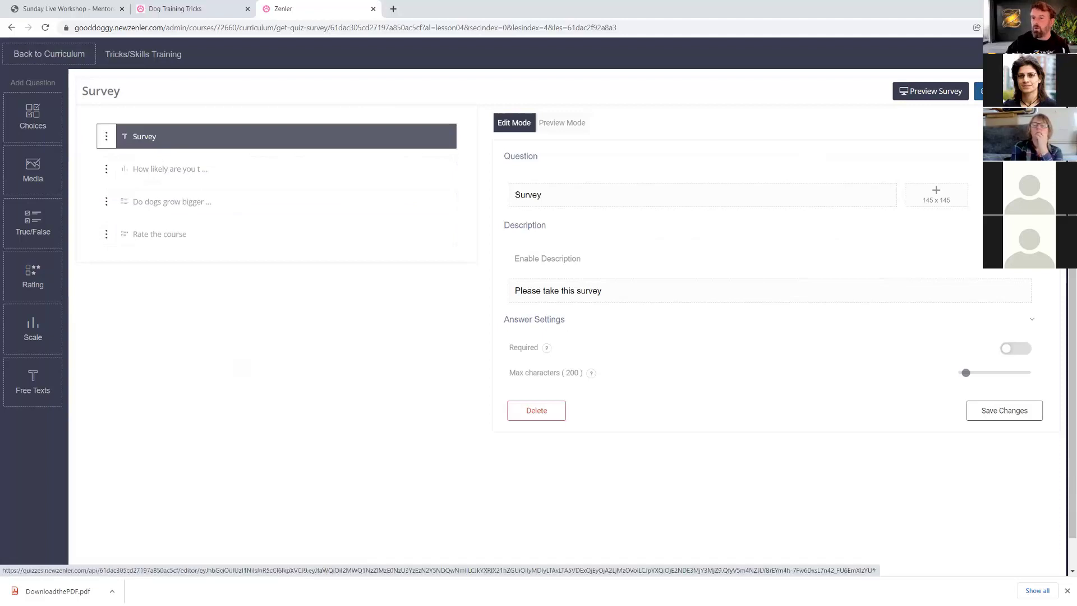
# - Look at the Styles section of the survey settings and close the settings again
pyautogui.click(978, 91)
pyautogui.click(679, 248)
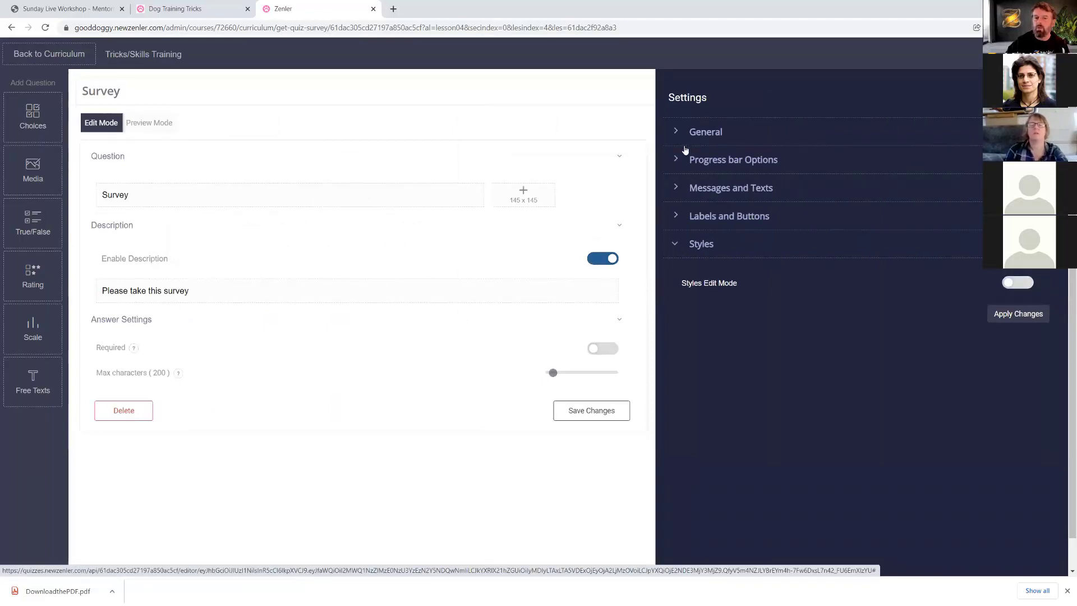
pyautogui.click(1045, 97)
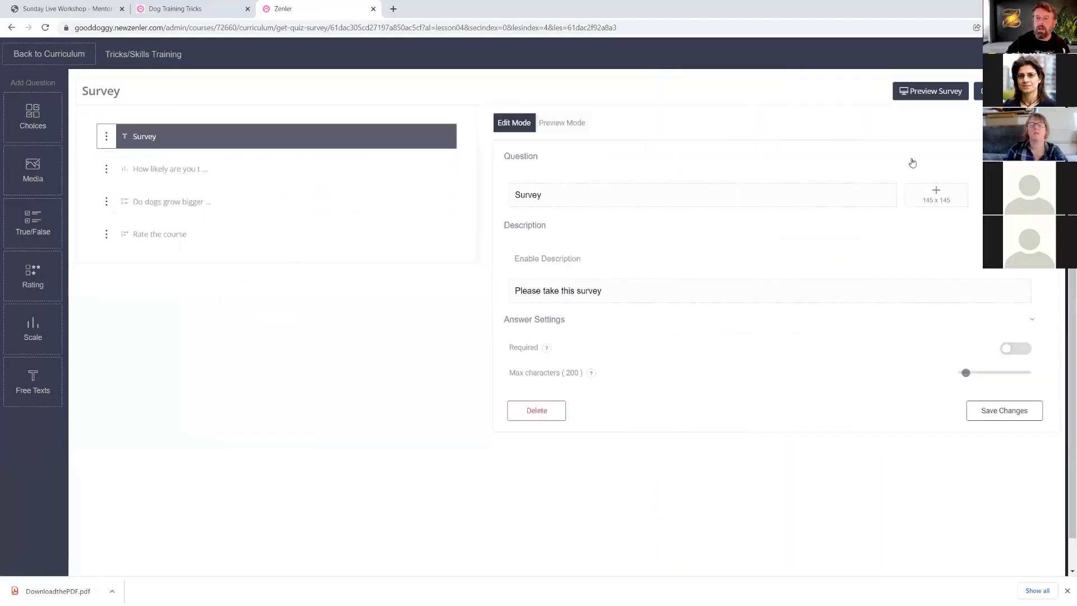
# - Preview the survey, passing the introductory question and answering 6 on the recommendation scale to reach the dog question
pyautogui.click(932, 92)
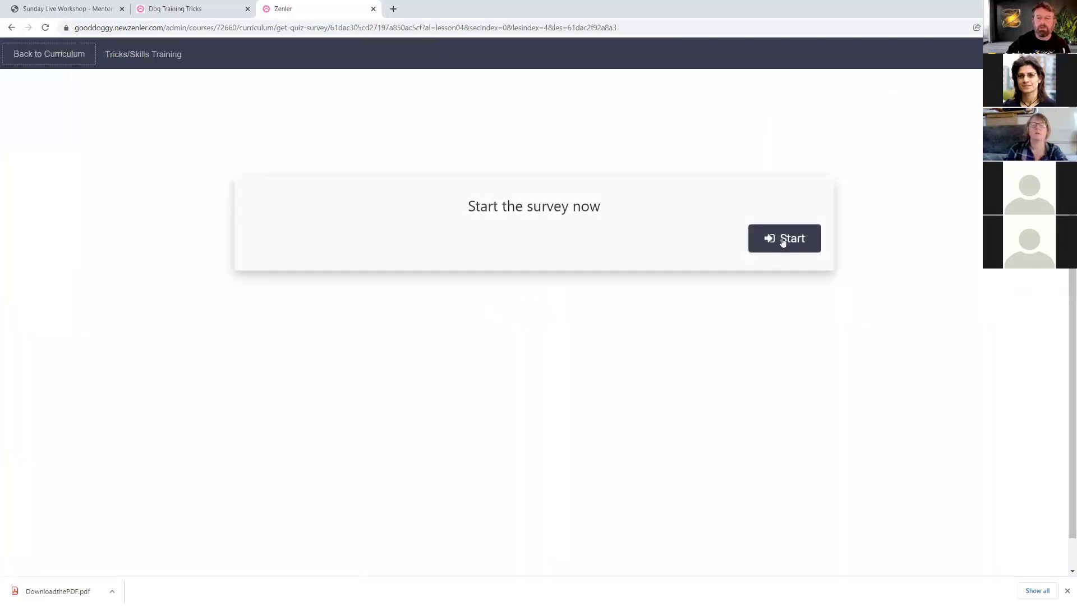
pyautogui.click(783, 242)
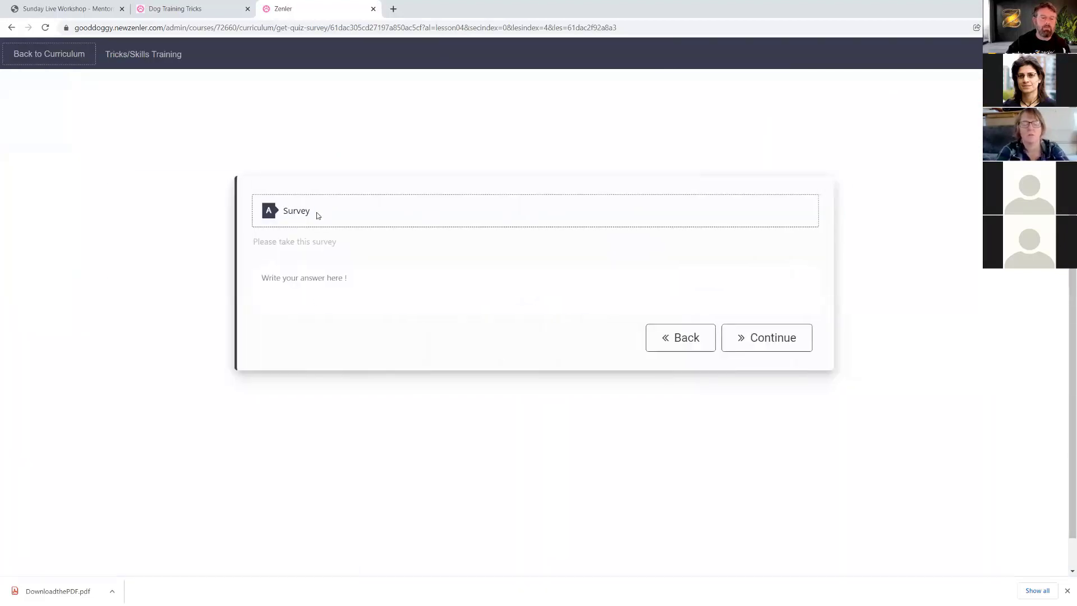
pyautogui.click(771, 344)
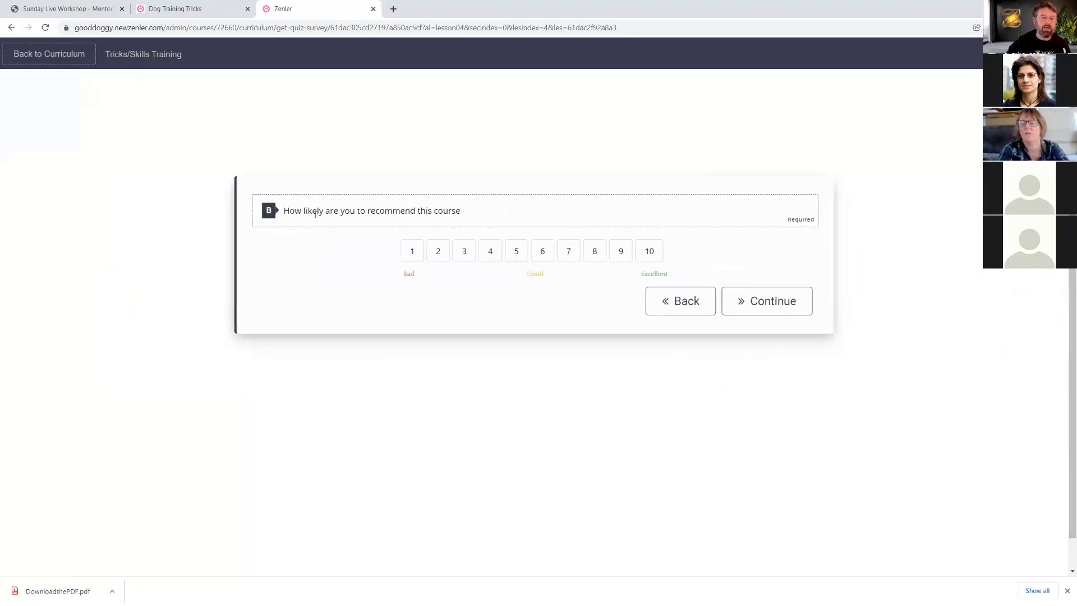
pyautogui.click(533, 255)
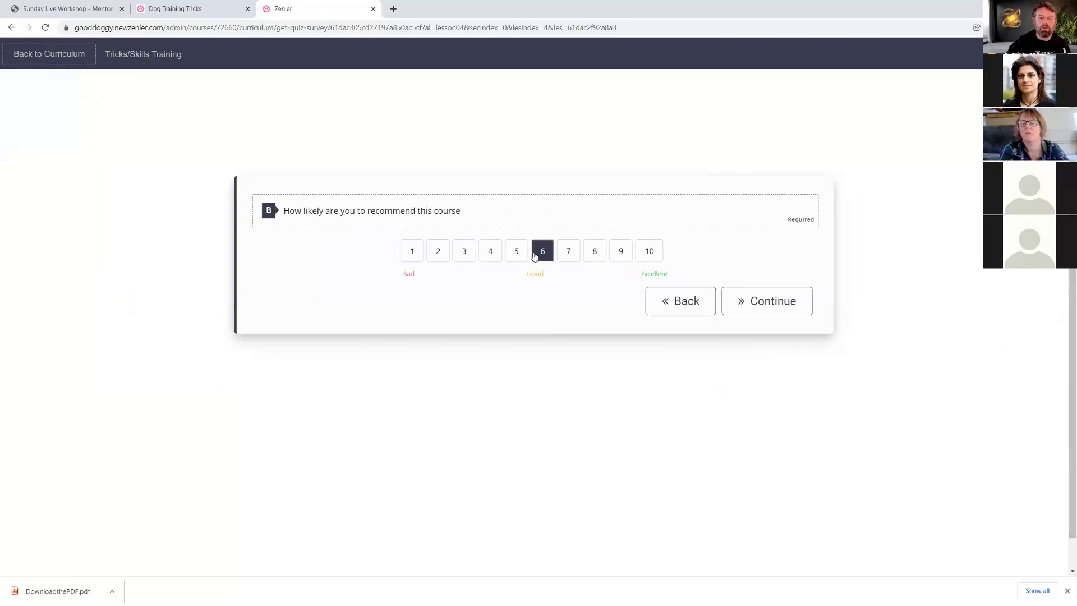
pyautogui.click(741, 297)
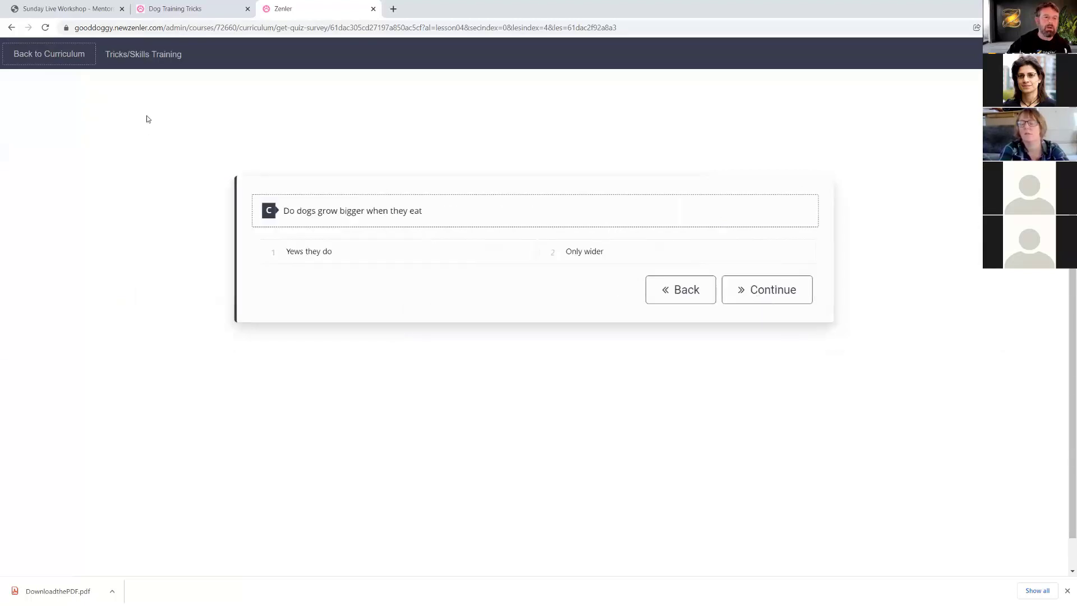
pyautogui.click(172, 12)
pyautogui.click(309, 10)
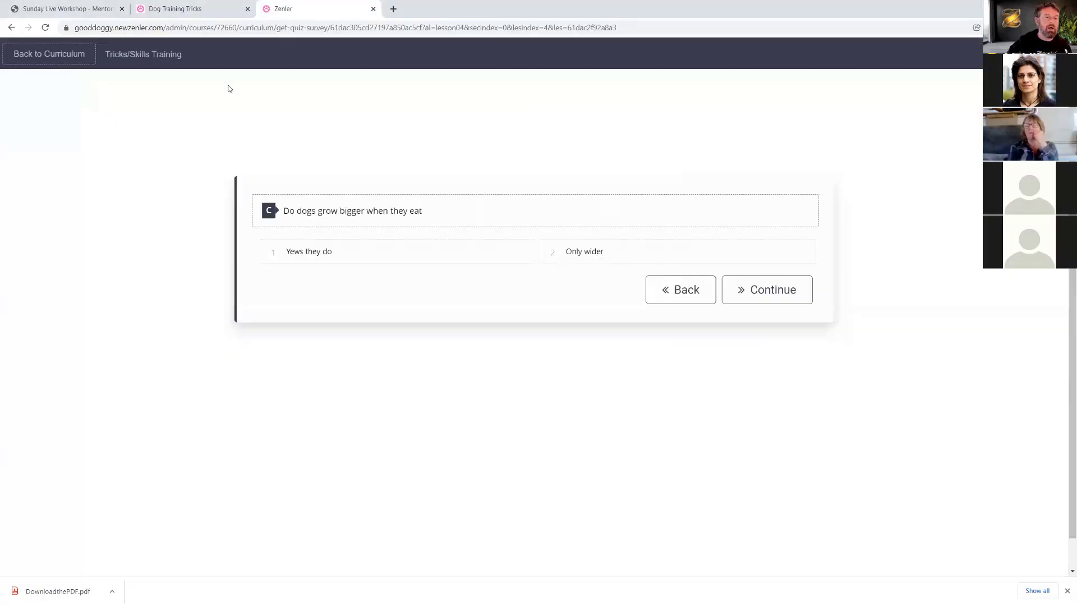
# - Return to the course curriculum, add a lesson named "Assignment" below Survey in Basics Week 1, and save it
pyautogui.click(73, 64)
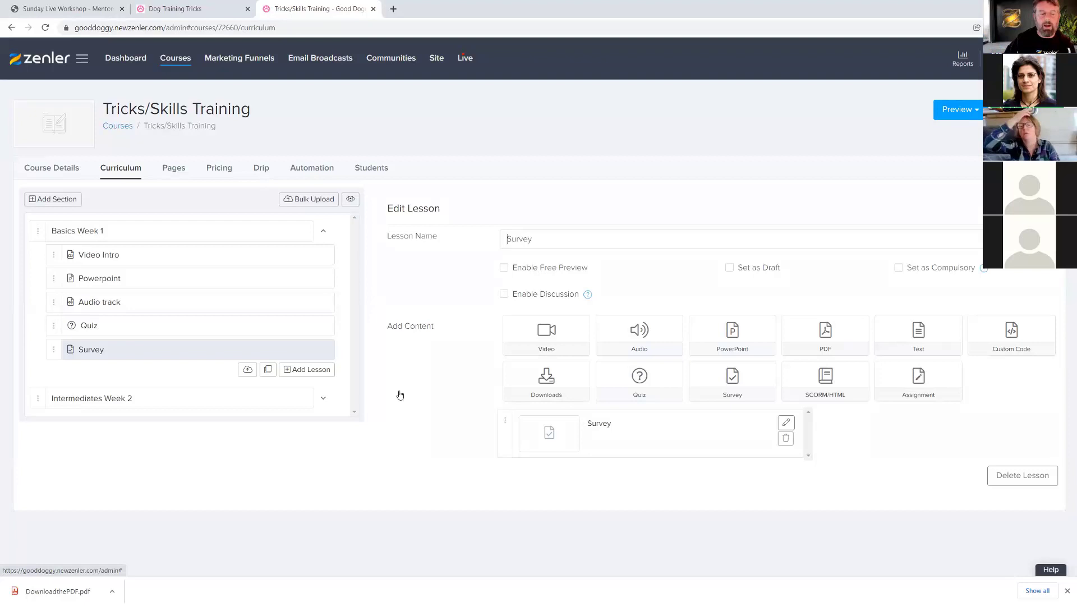
pyautogui.click(307, 370)
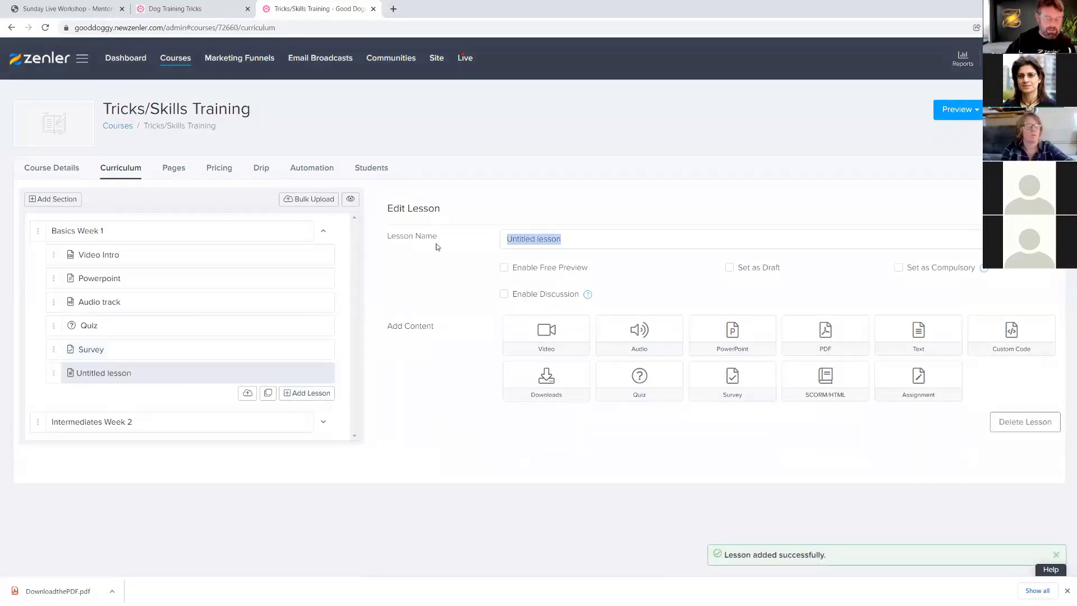
pyautogui.write('As')
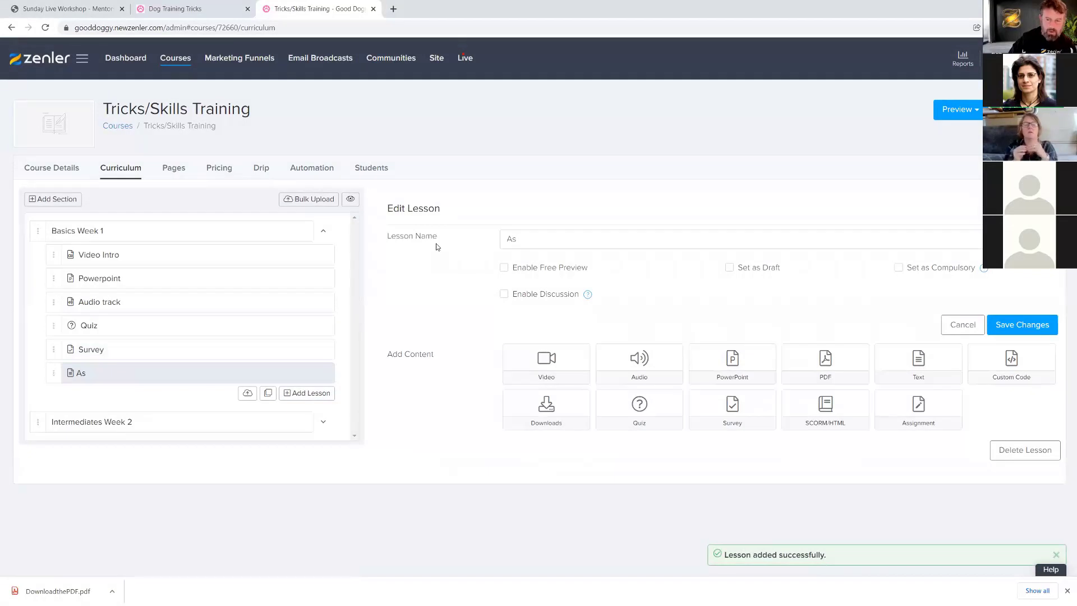
pyautogui.write('signment')
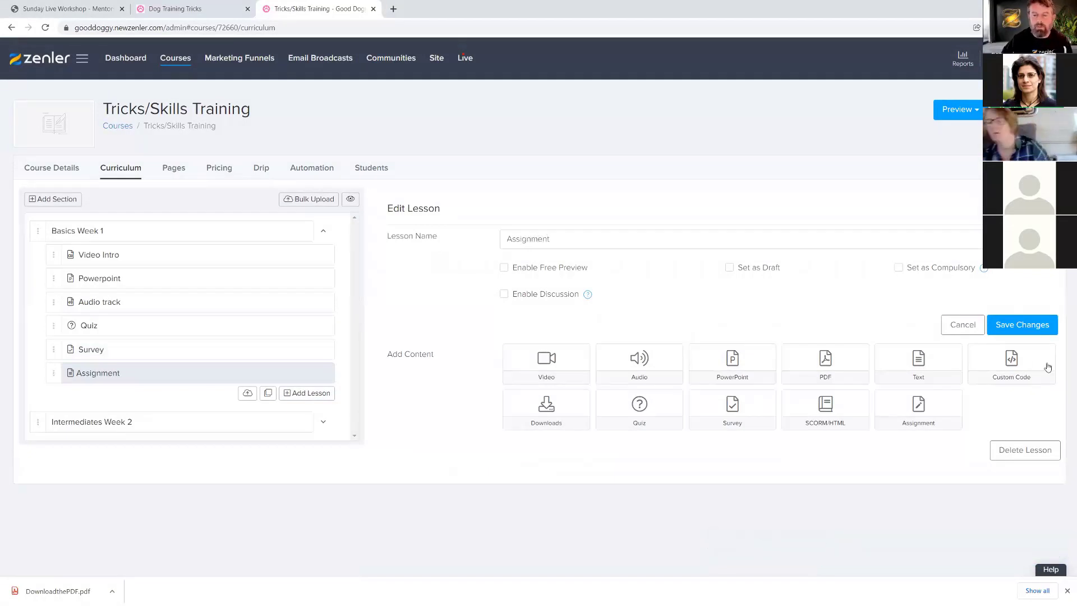
pyautogui.click(1030, 325)
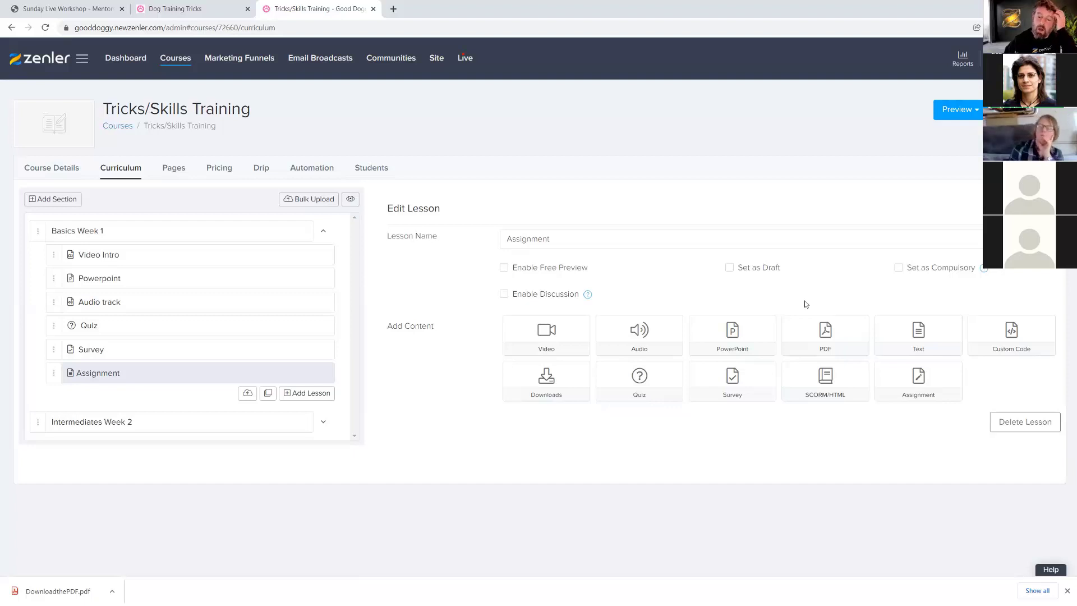
# - Start an assignment in the Assignment lesson with the title "Show me the training techniques I taught you"
pyautogui.click(917, 379)
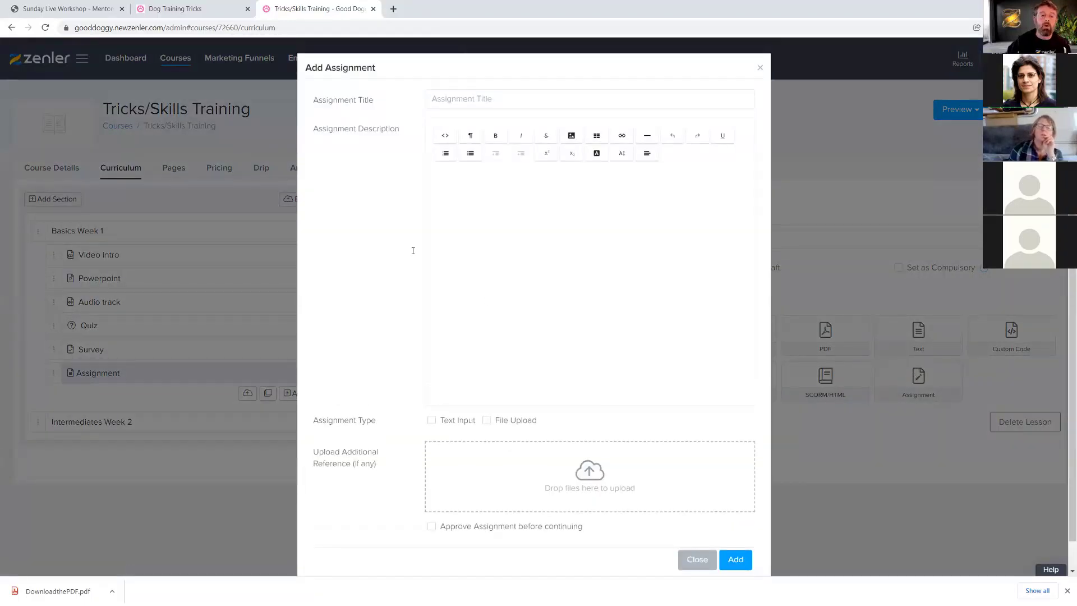
pyautogui.click(510, 97)
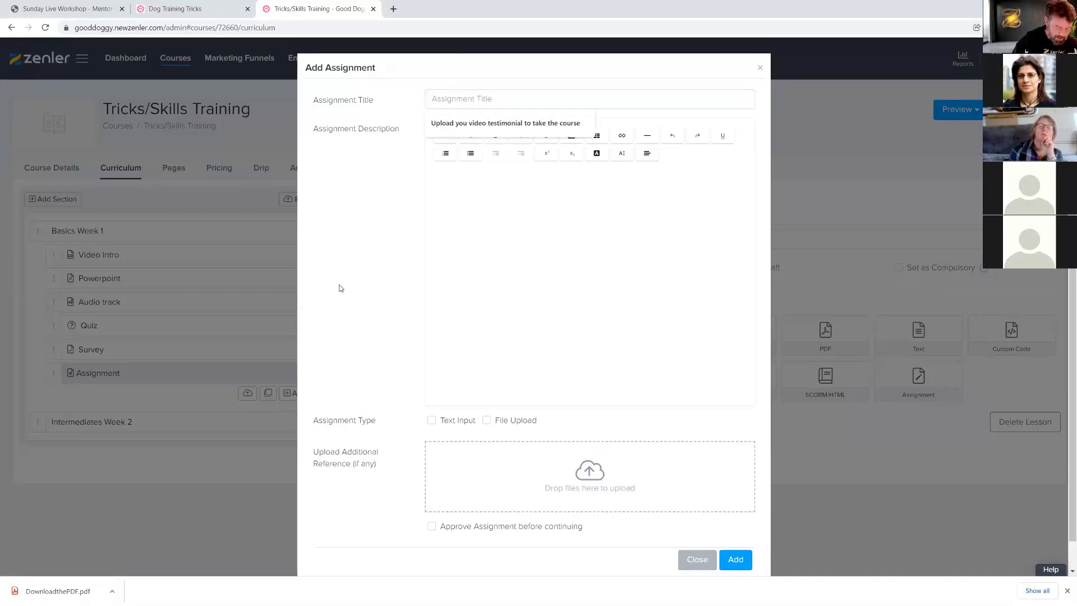
pyautogui.write('Shiw ')
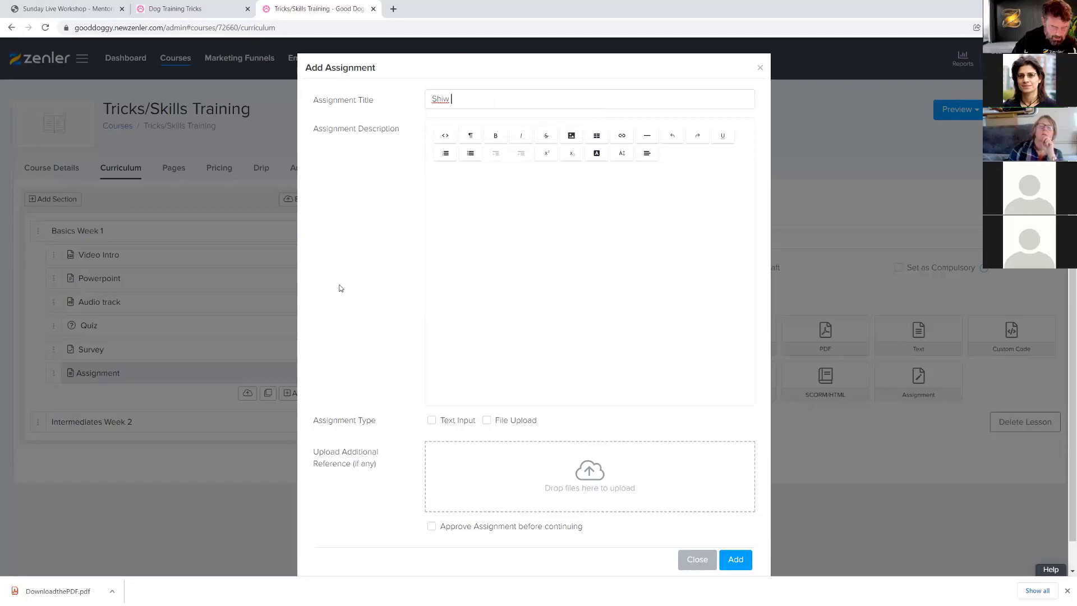
pyautogui.write('me the train')
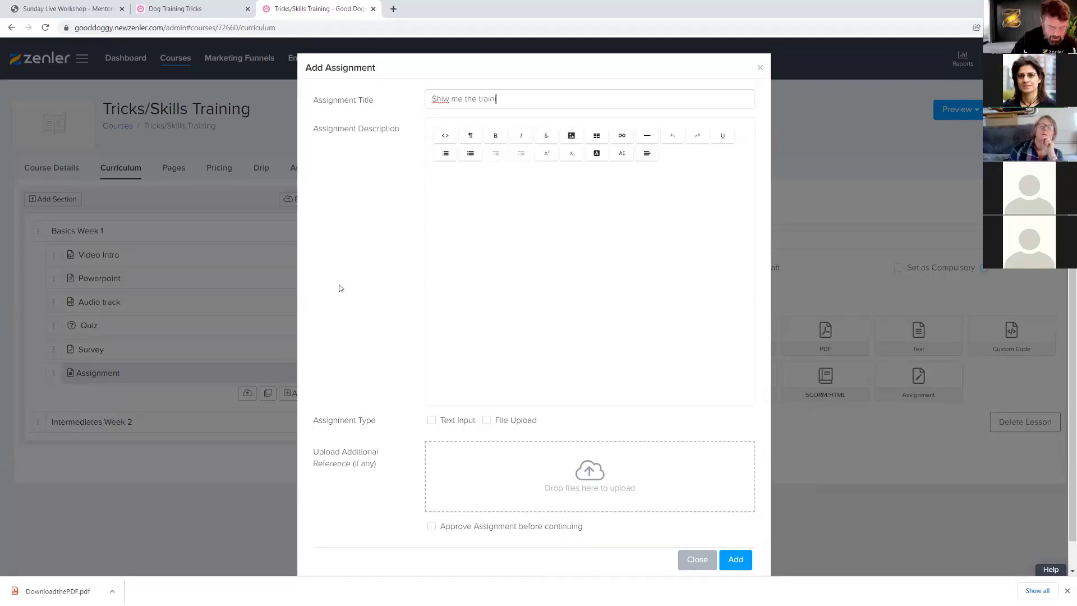
pyautogui.write('ing techniques')
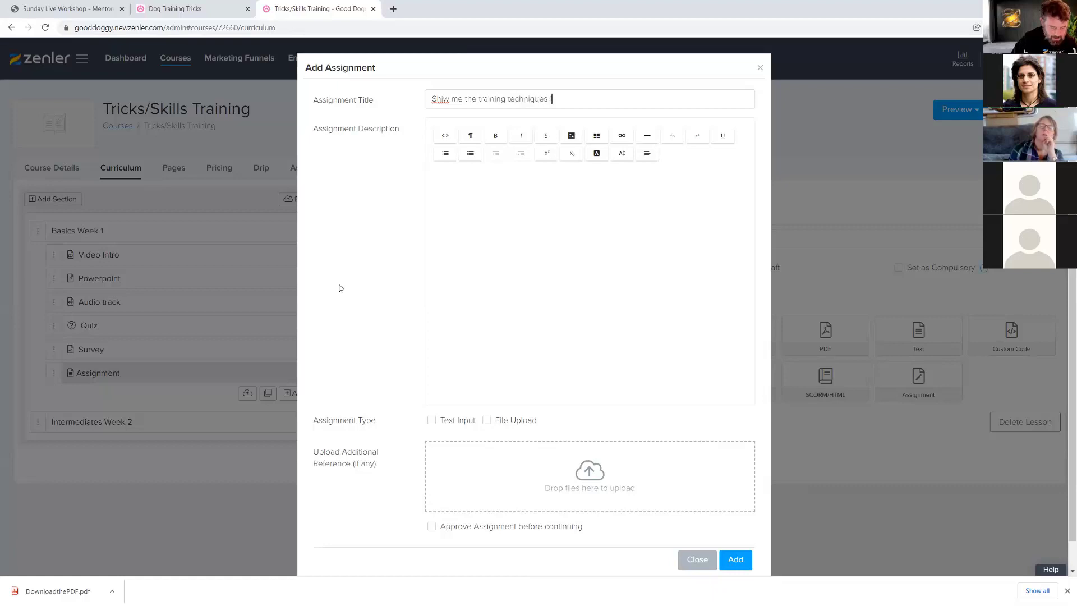
pyautogui.write(' I taught you')
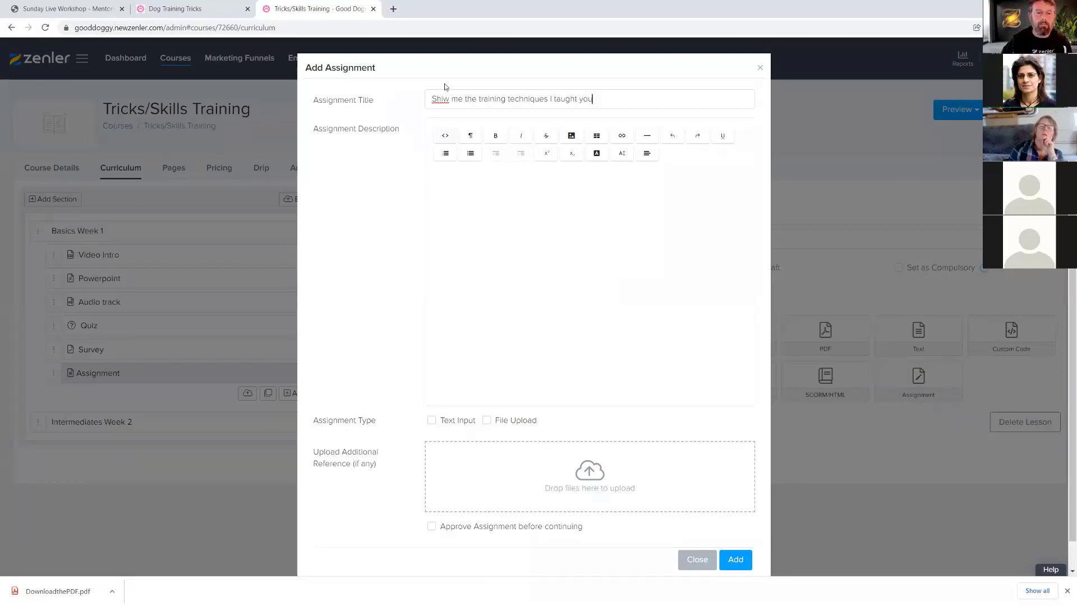
pyautogui.click(444, 99)
pyautogui.press('BackSpace')
pyautogui.write('o')
# - Write the assignment description "Send me a video of you using the techniques show or image"
pyautogui.click(571, 183)
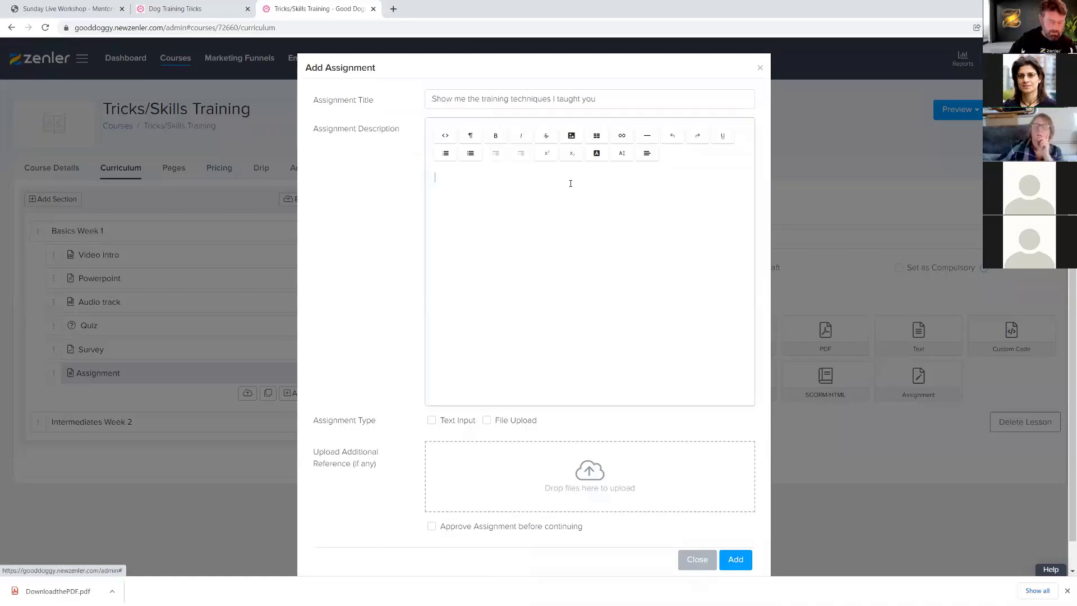
pyautogui.write('Send me a video of you using the tec')
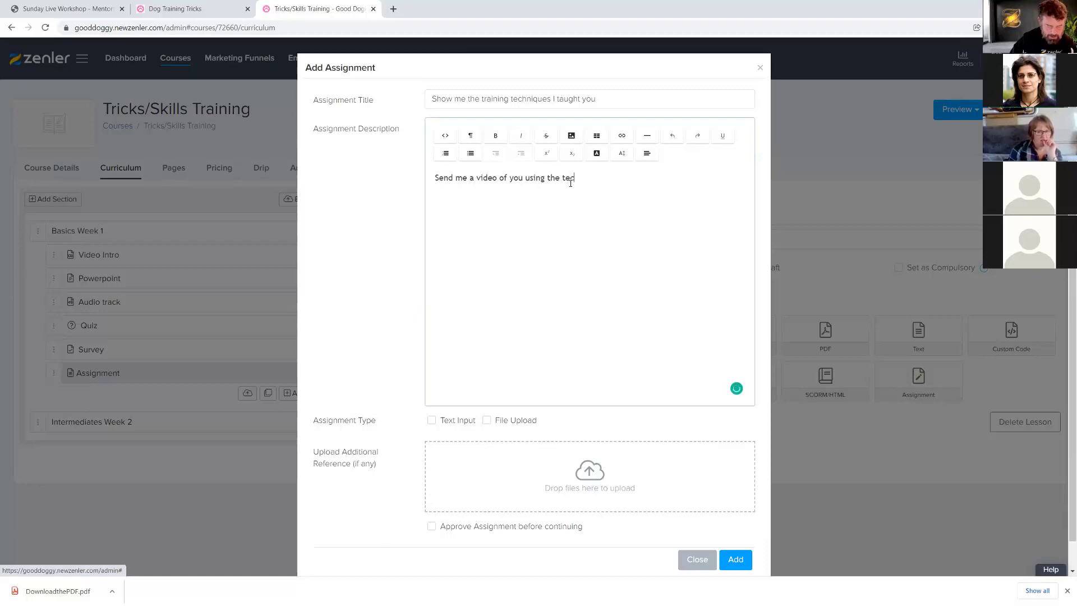
pyautogui.write('hnique')
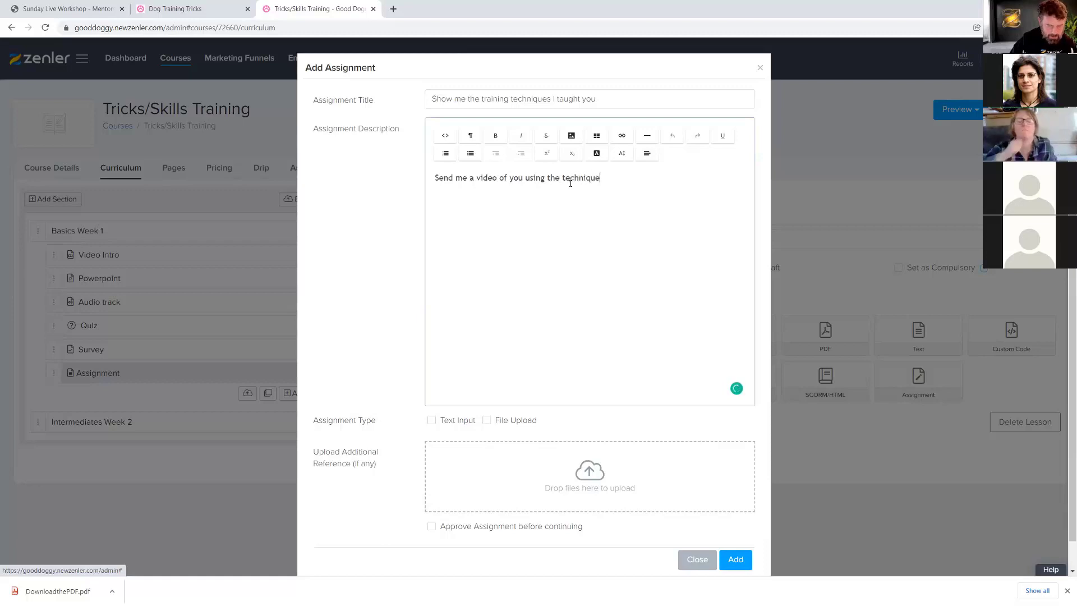
pyautogui.write('s show ')
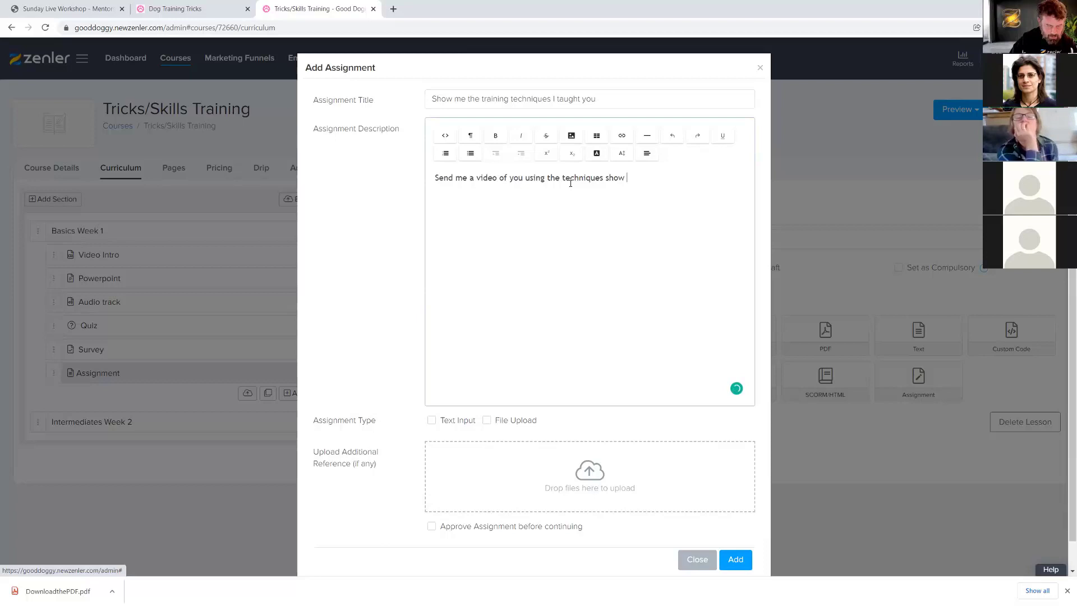
pyautogui.write('or image')
pyautogui.press('Left')
pyautogui.press('Left')
pyautogui.press('Left')
pyautogui.press('Left')
pyautogui.press('Left')
pyautogui.press('Left')
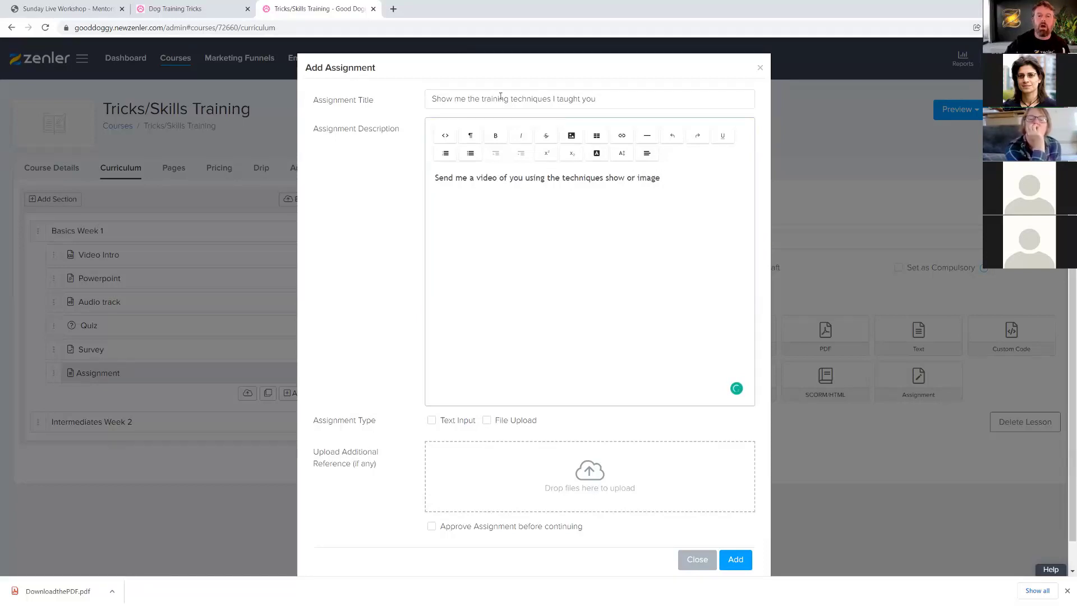
pyautogui.moveTo(432, 99); pyautogui.dragTo(622, 136)
pyautogui.moveTo(554, 177); pyautogui.dragTo(625, 303)
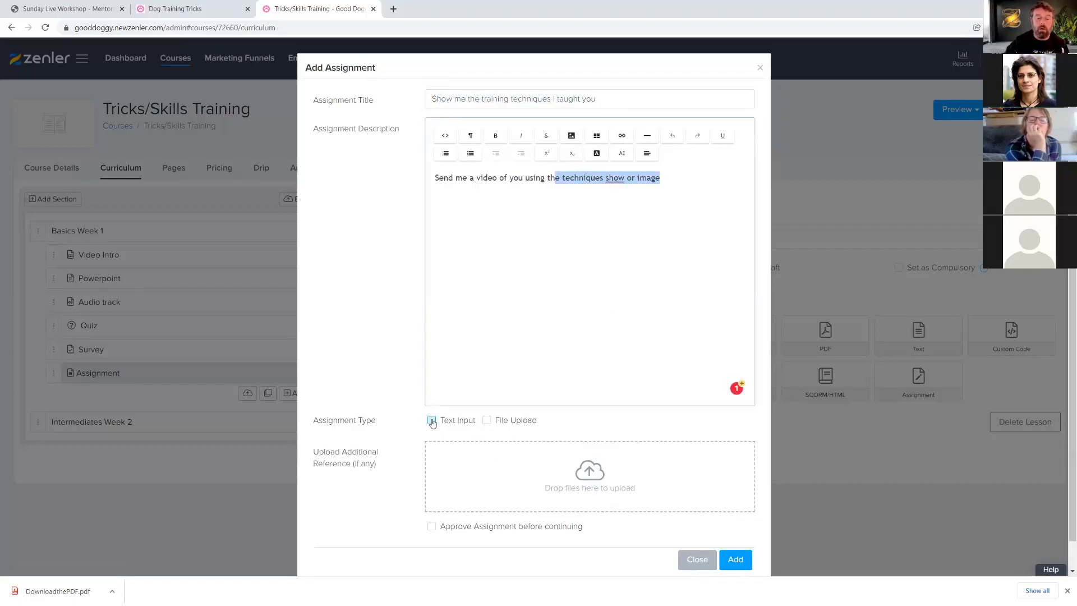
# - Allow both text input and file upload for the assignment, with a maximum file size of 500 MB
pyautogui.click(433, 422)
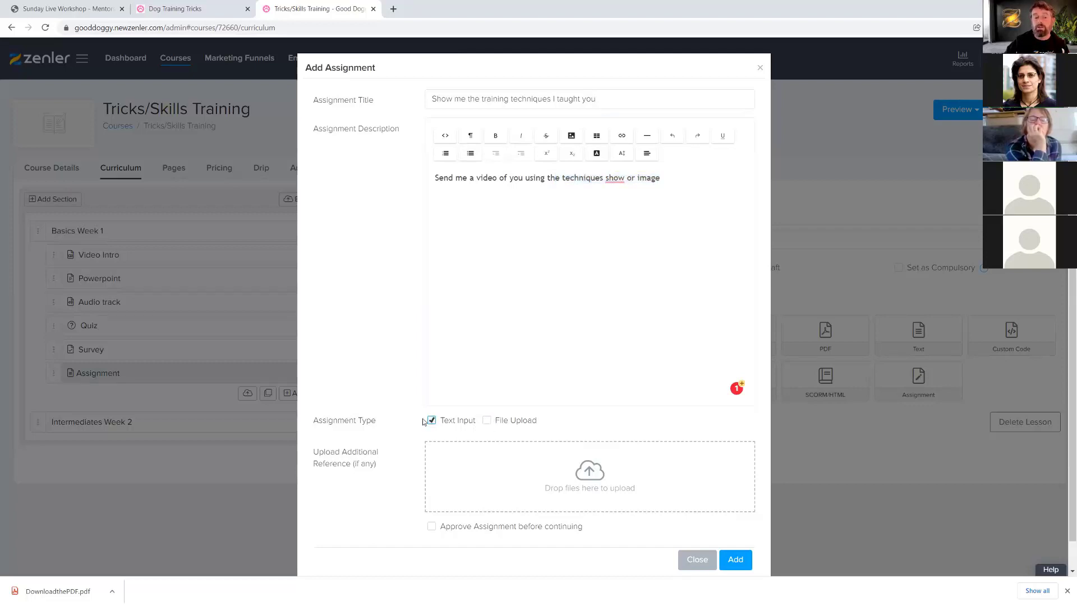
pyautogui.click(487, 420)
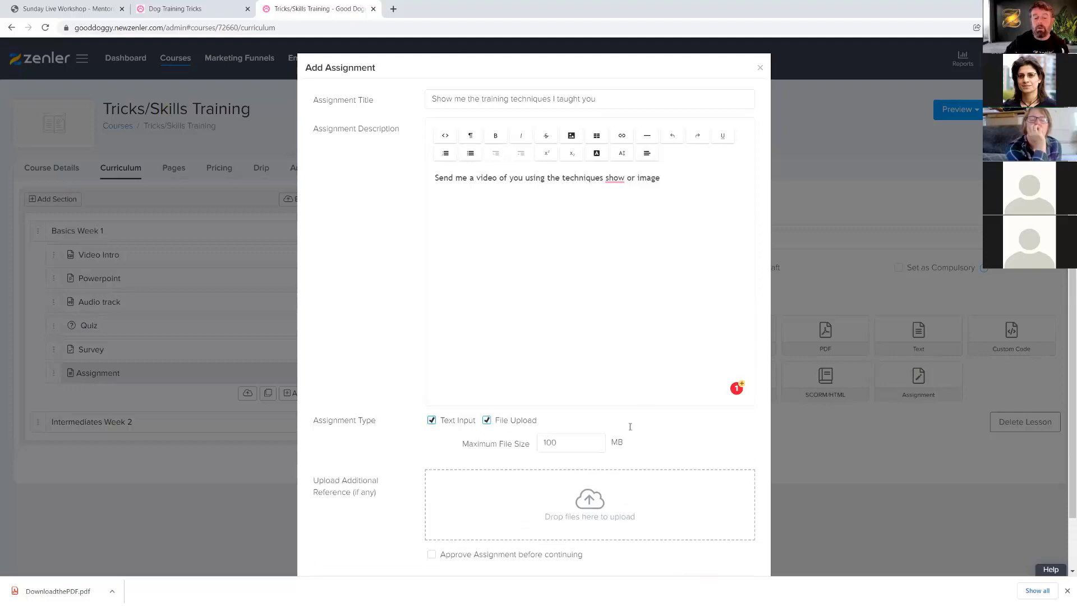
pyautogui.click(545, 443)
pyautogui.press('Delete')
pyautogui.write('5')
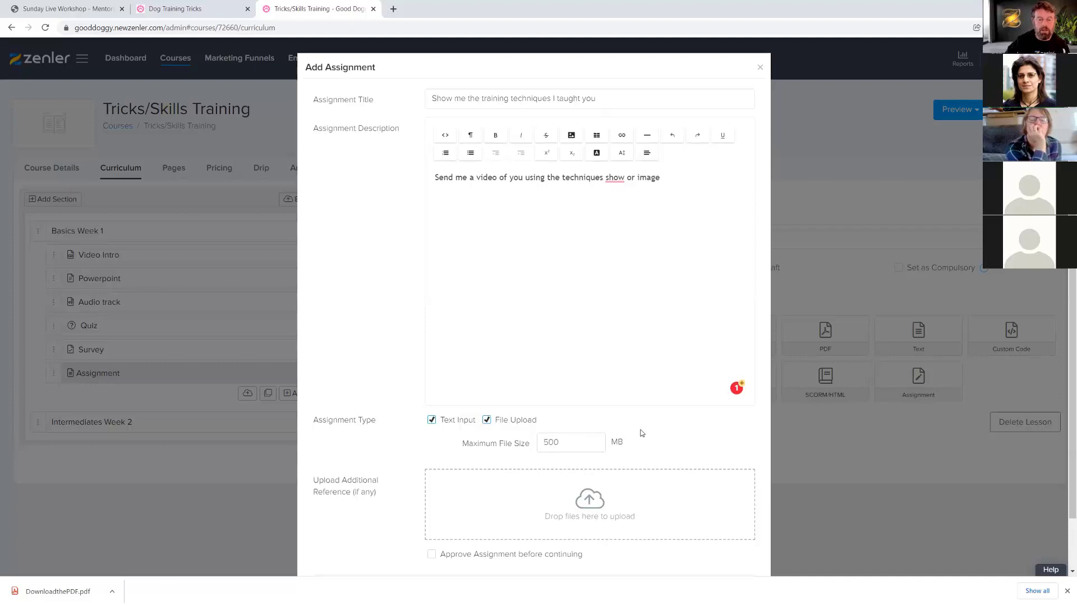
# - Set the assignment's maximum upload file size to 100 MB, keeping text input and file upload enabled
pyautogui.scroll(-1, 641, 433)
pyautogui.moveTo(564, 394); pyautogui.dragTo(548, 398)
pyautogui.click(655, 398)
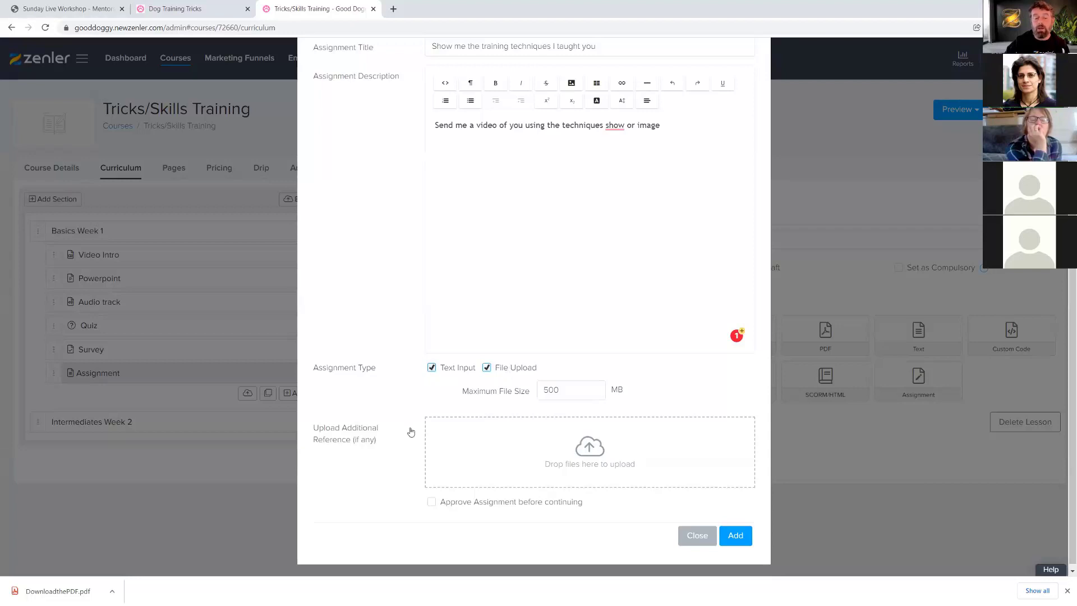
pyautogui.click(430, 368)
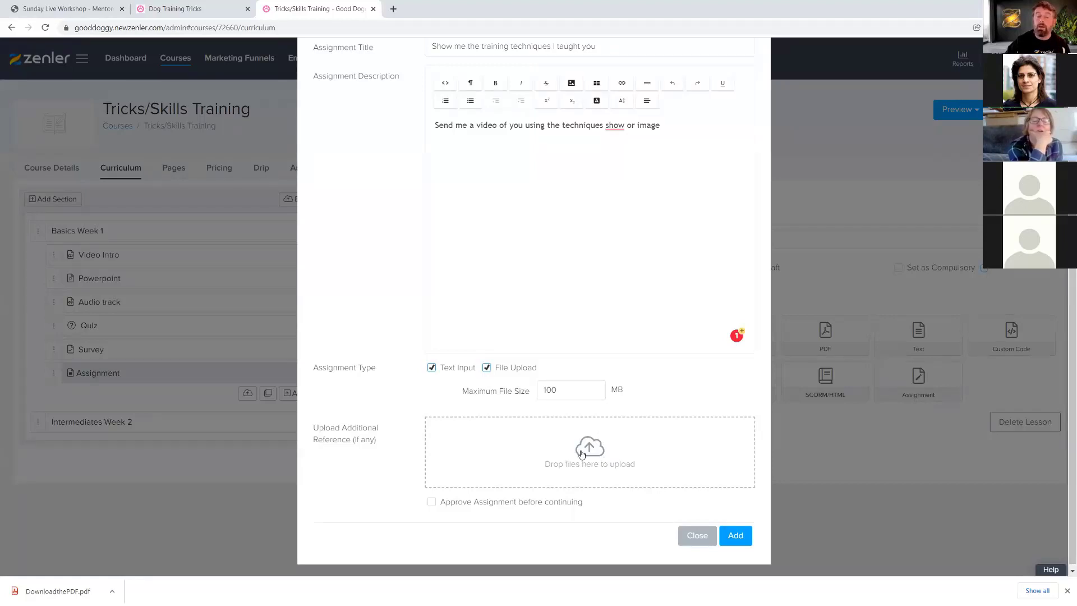
# - Attach PDF-Example.pdf as the assignment's additional reference and add the assignment to the lesson
pyautogui.click(609, 460)
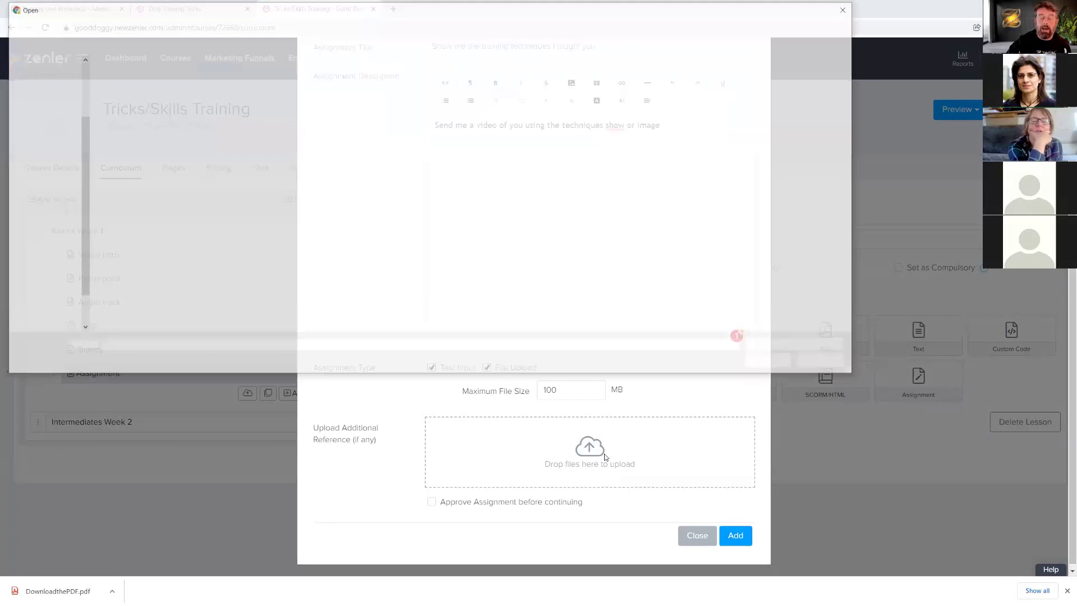
pyautogui.click(140, 202)
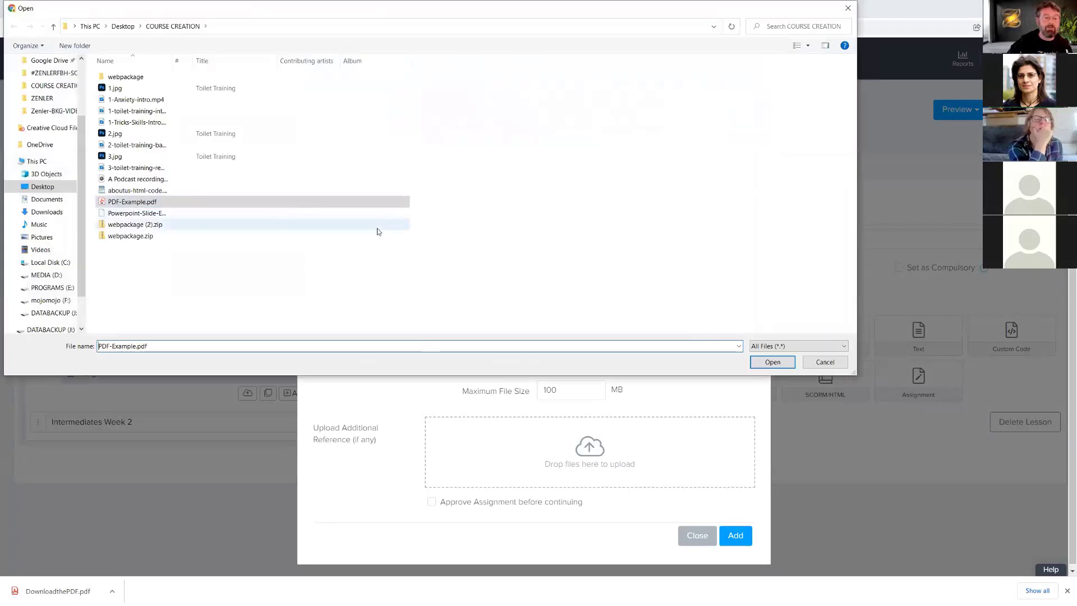
pyautogui.click(772, 362)
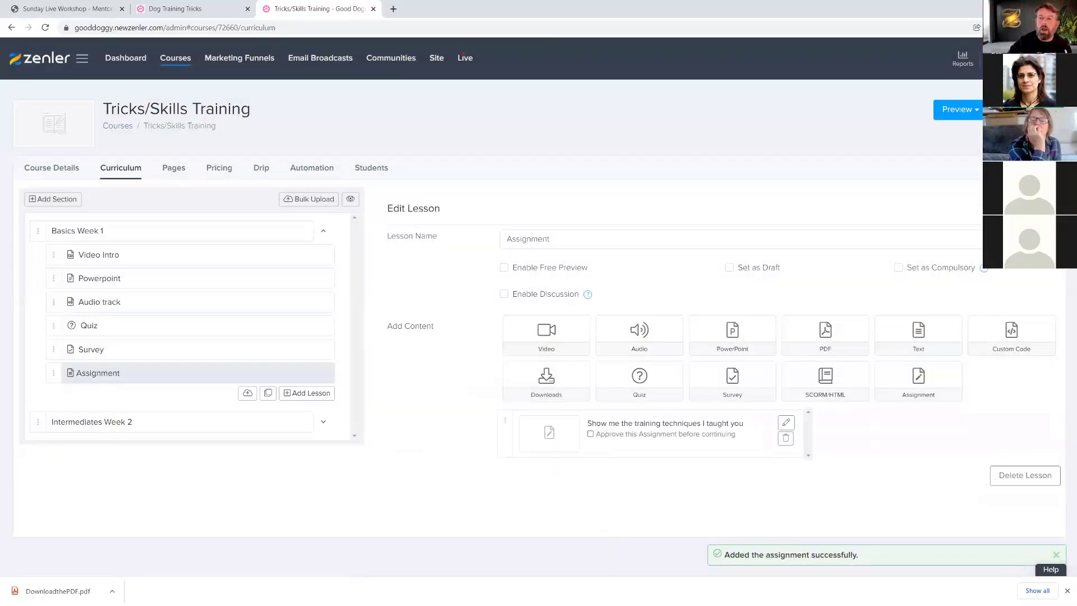
# - Preview the course curriculum and view the Quiz, Survey and Assignment lessons in Basics Week 1
pyautogui.click(976, 110)
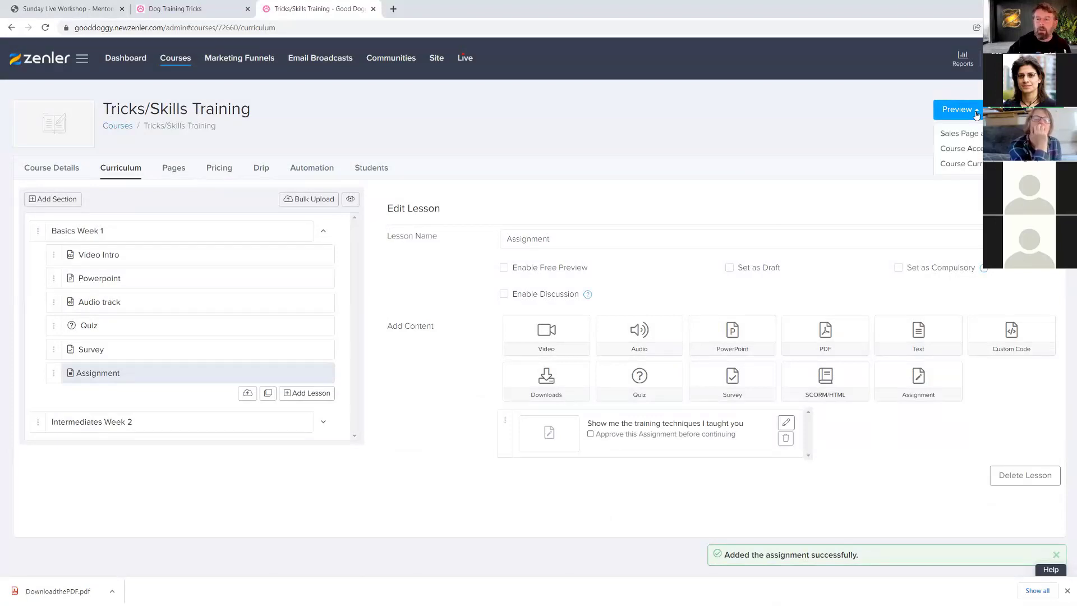
pyautogui.click(970, 164)
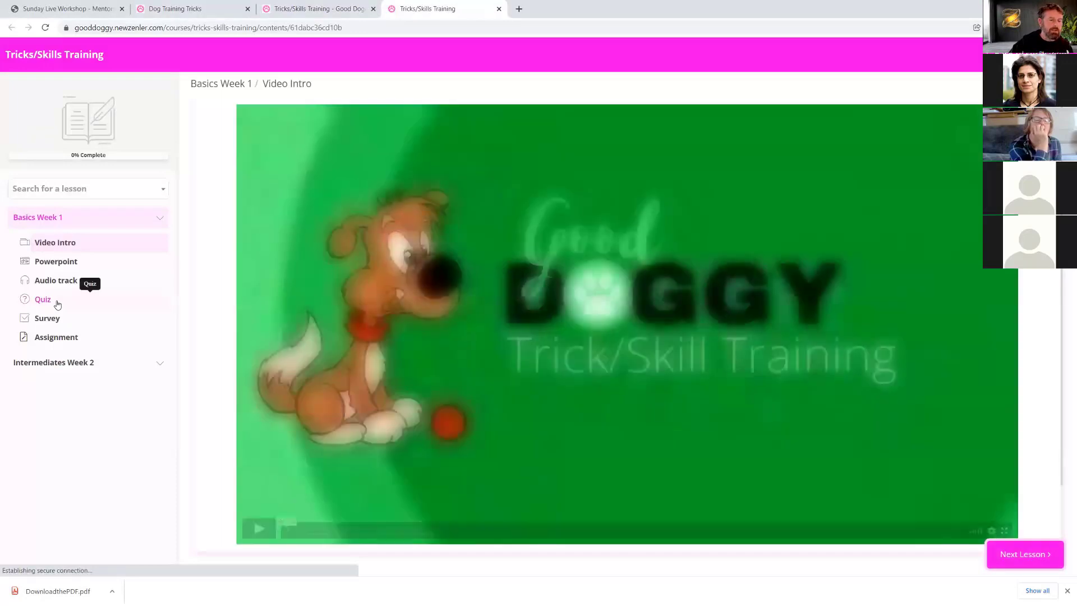
pyautogui.click(57, 302)
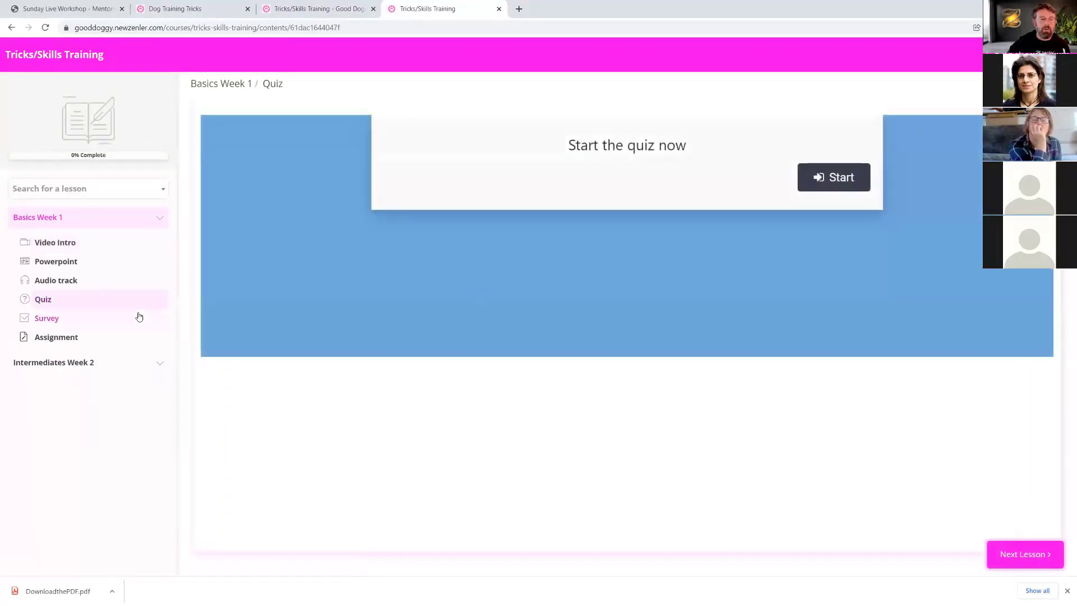
pyautogui.click(65, 324)
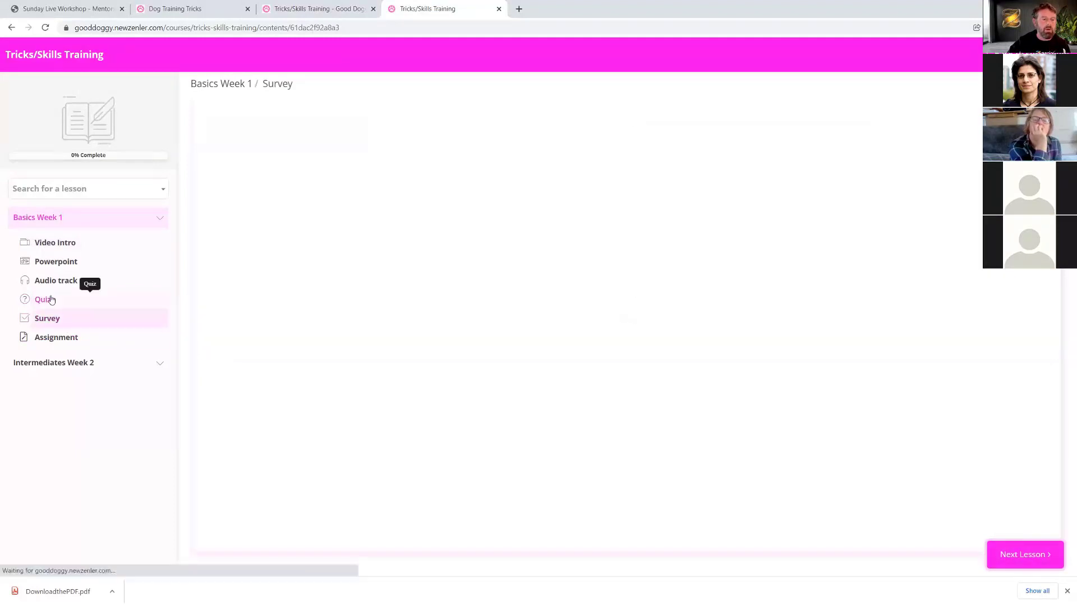
pyautogui.click(79, 339)
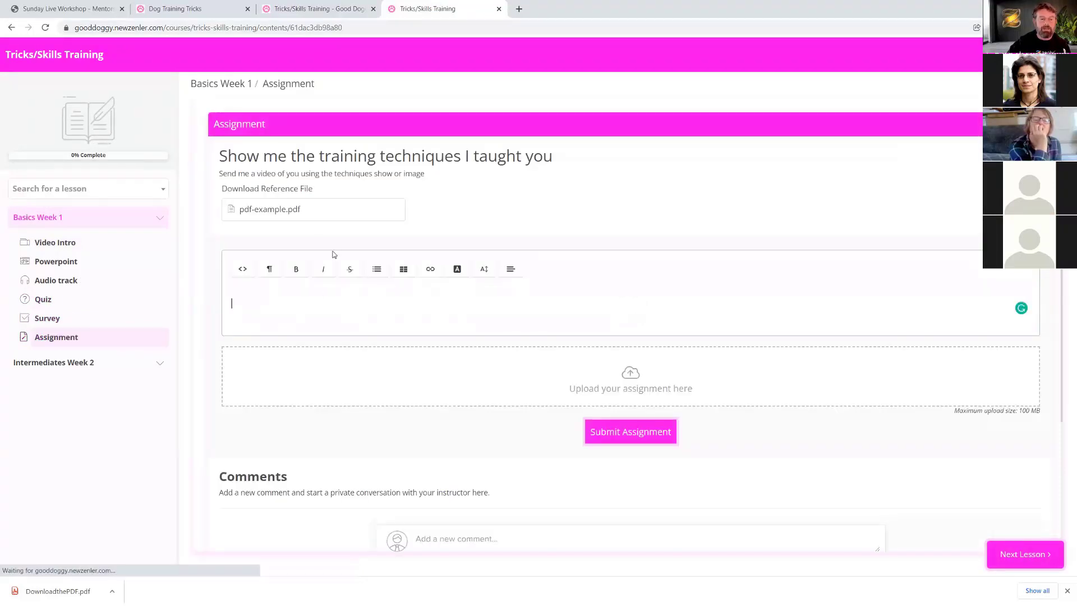
# - Complete the Assignment and Powerpoint lessons in the course preview
pyautogui.click(1015, 563)
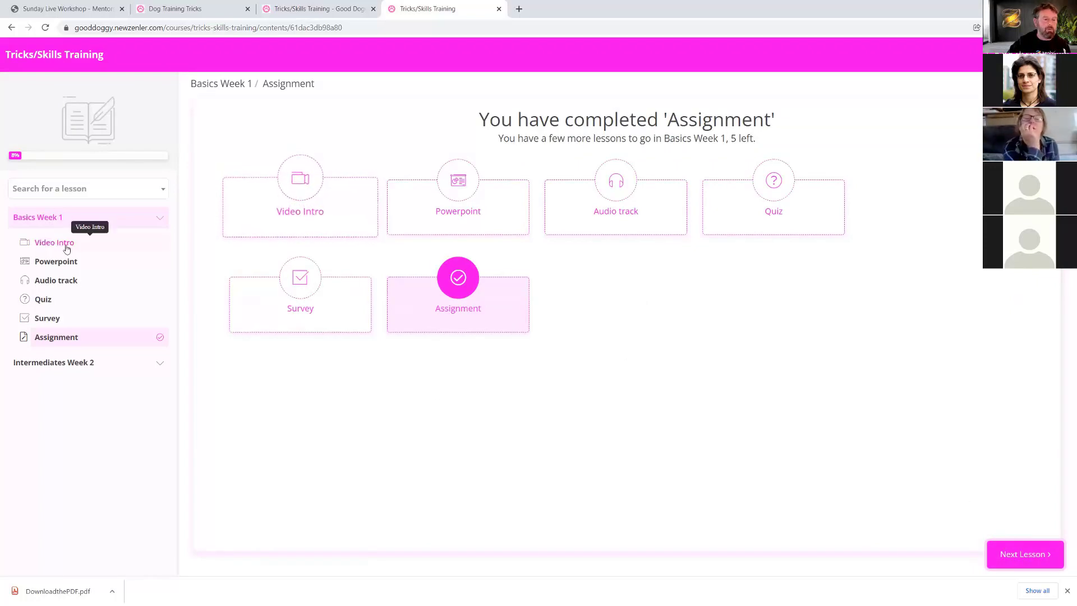
pyautogui.click(311, 202)
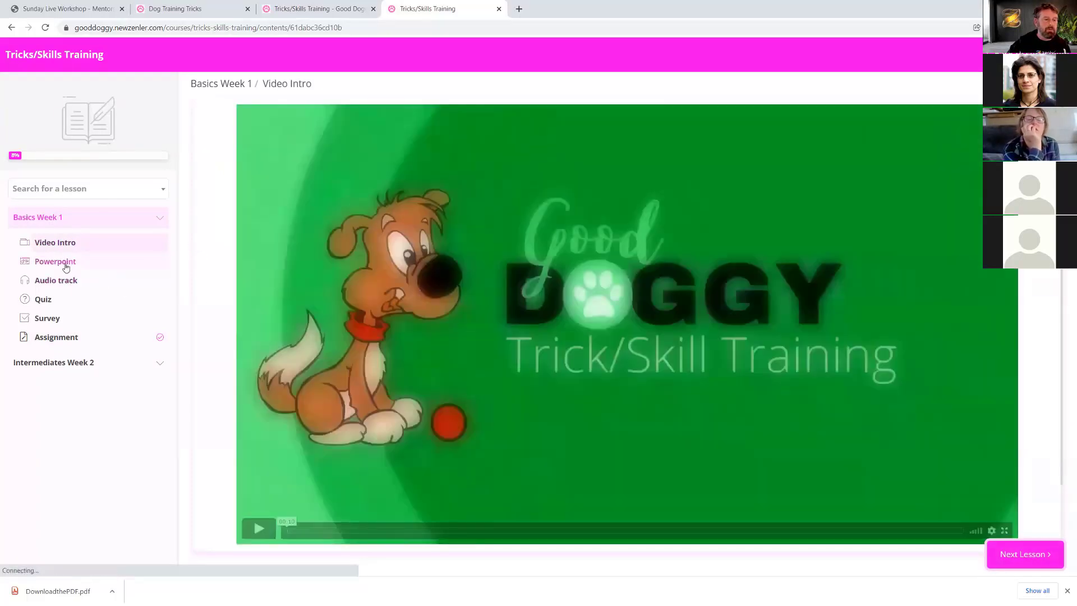
pyautogui.click(63, 262)
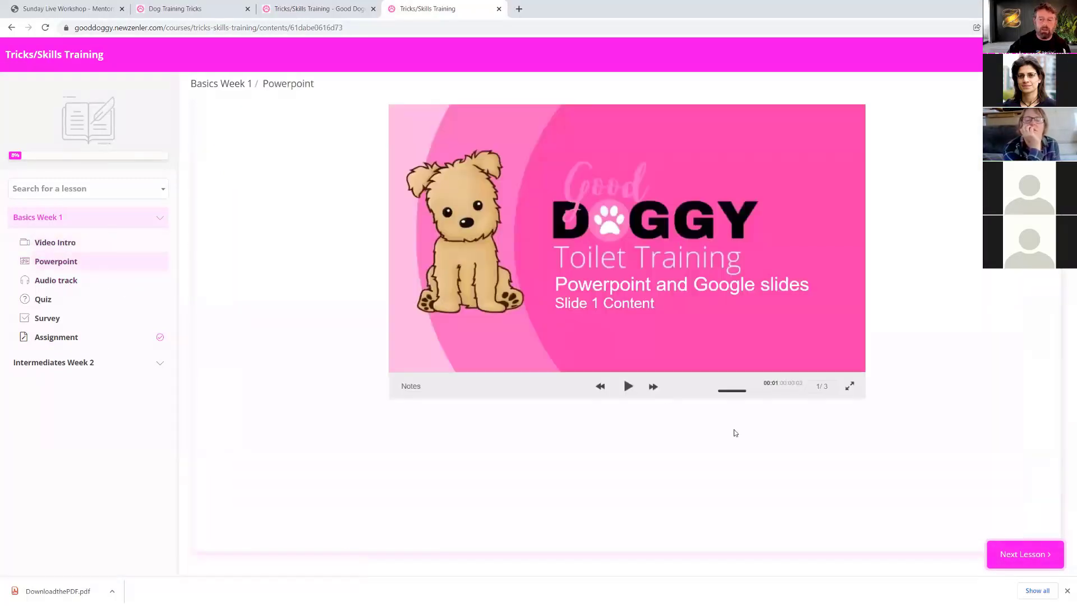
pyautogui.click(1009, 558)
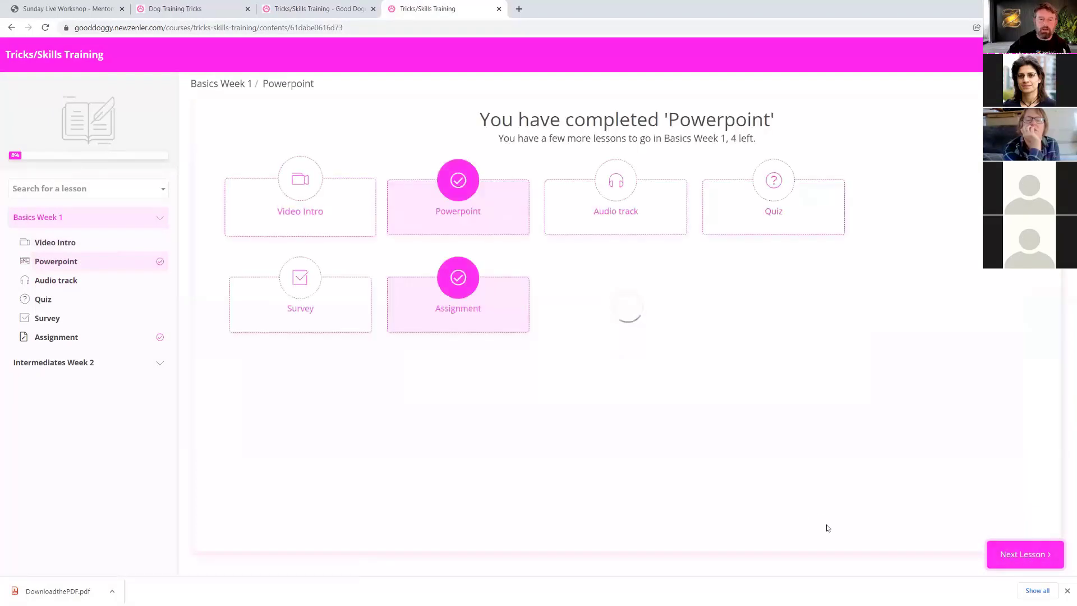
# - Skip near the end of the Video Intro, complete that lesson, and complete the Audio track lesson
pyautogui.click(315, 213)
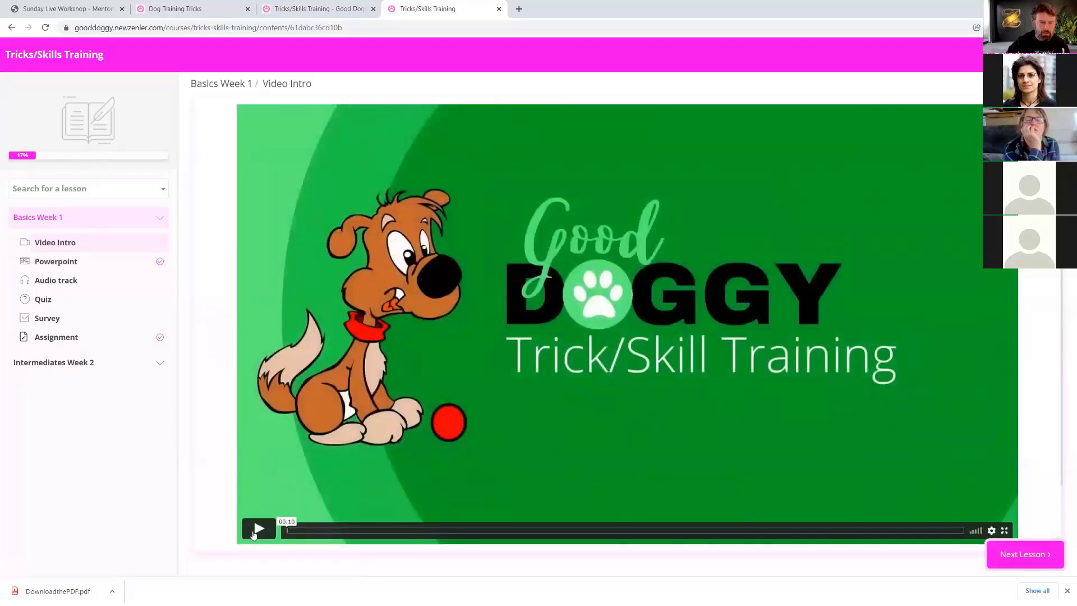
pyautogui.click(959, 532)
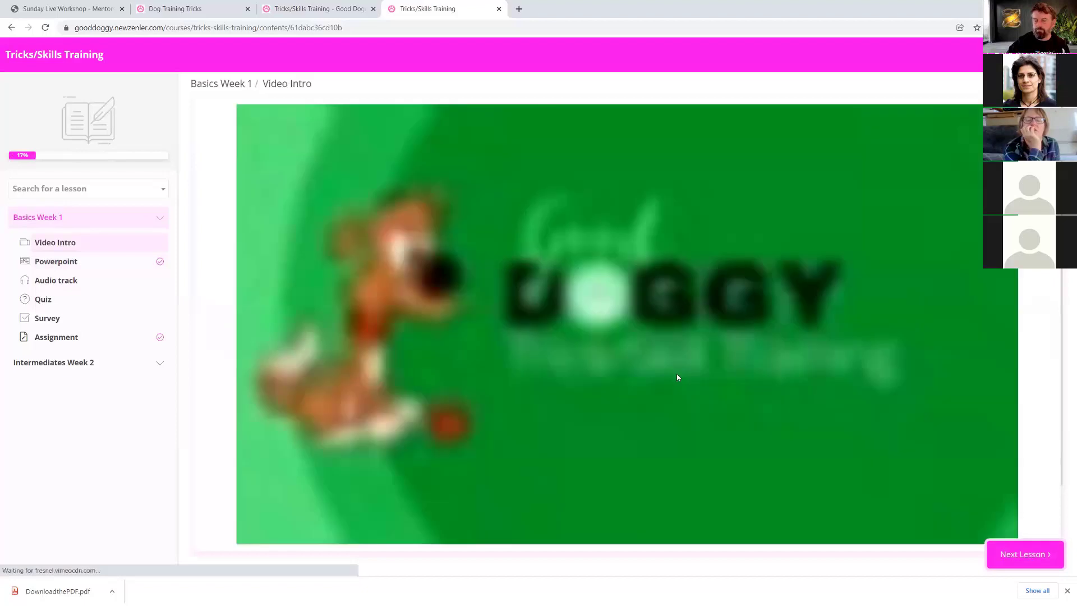
pyautogui.click(1041, 561)
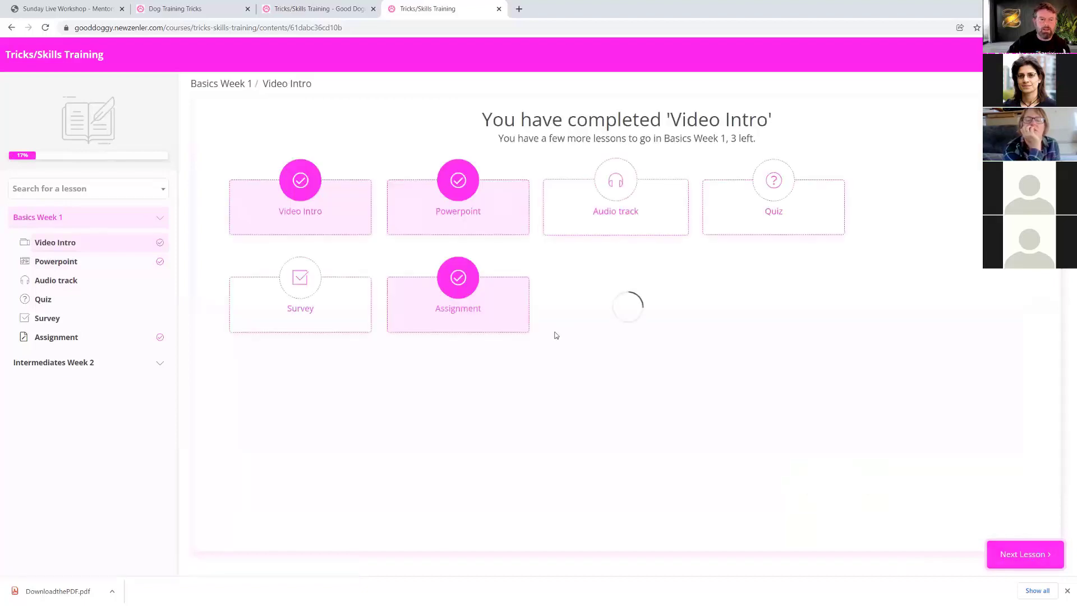
pyautogui.click(623, 210)
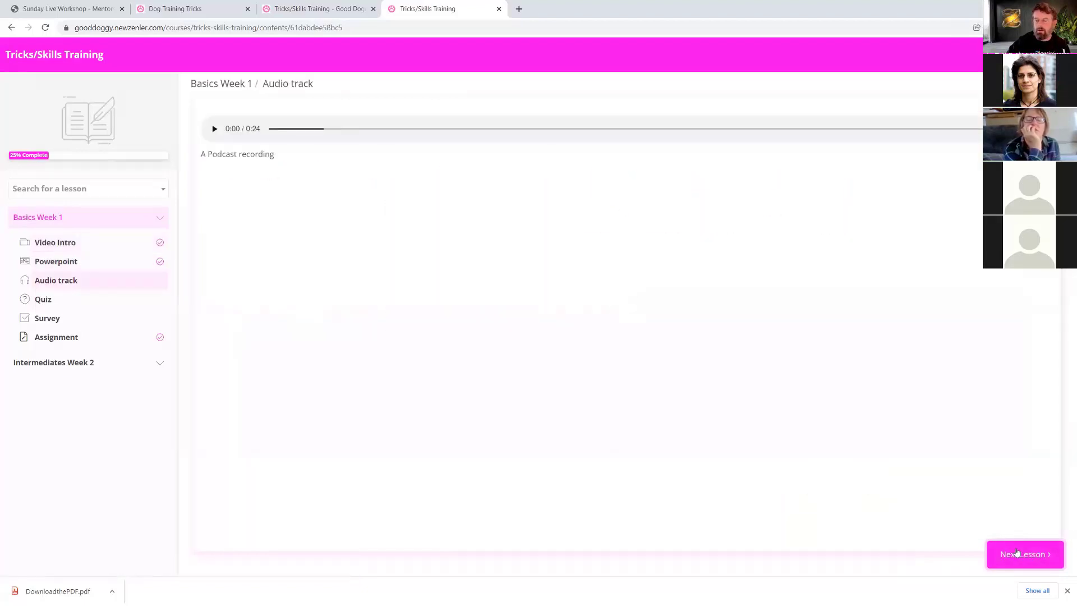
pyautogui.click(1015, 557)
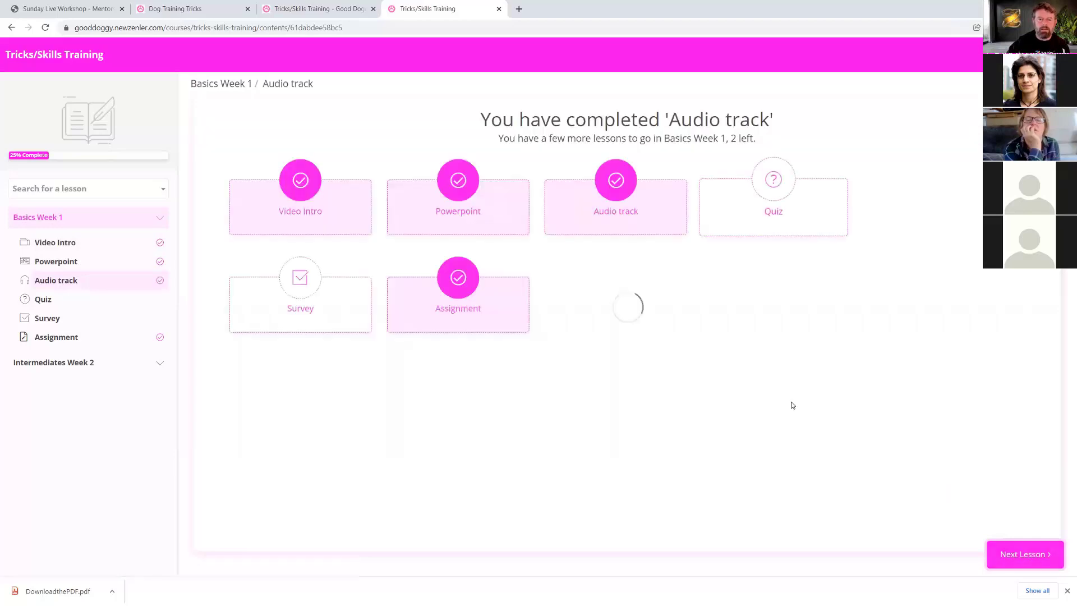
# - Complete the remaining Quiz and Survey lessons of Basics Week 1 in the preview
pyautogui.click(774, 221)
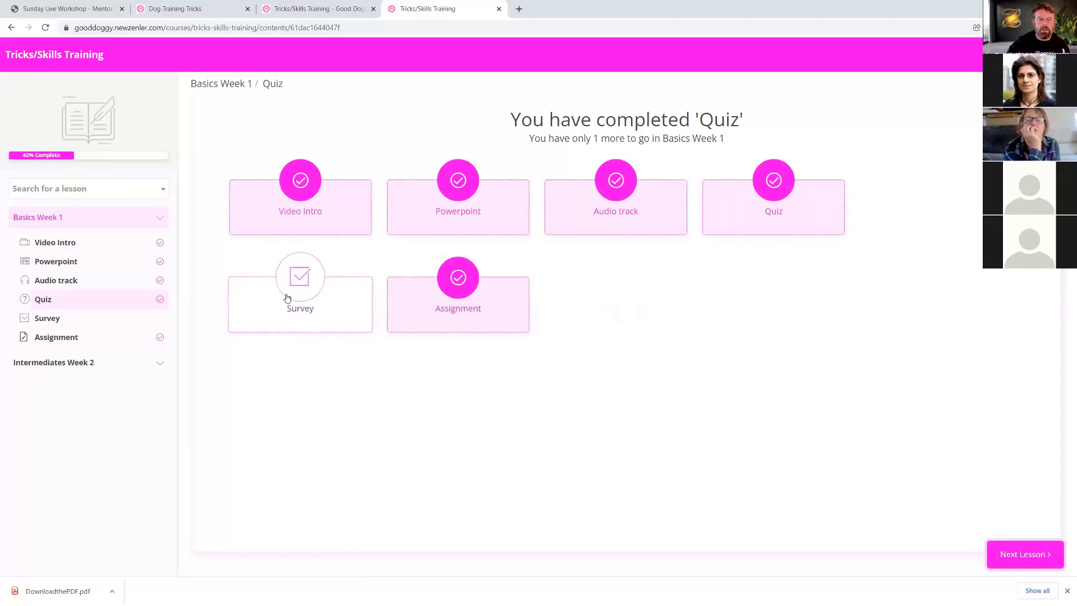
pyautogui.click(286, 298)
pyautogui.click(1003, 553)
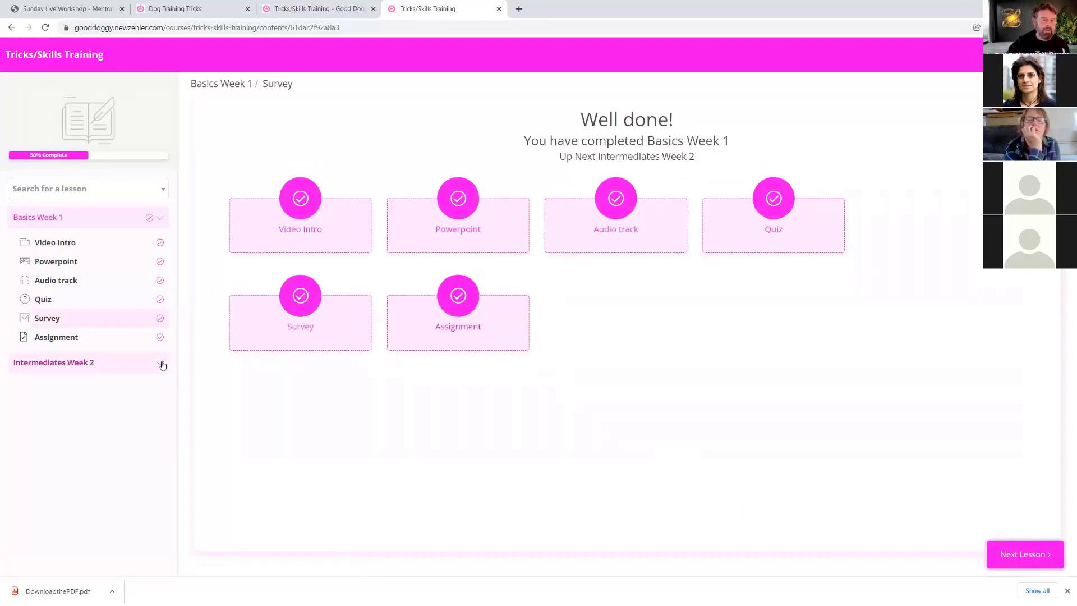
# - Complete the Assignment lesson again and open the Text Editor lesson under Intermediates Week 2
pyautogui.click(481, 333)
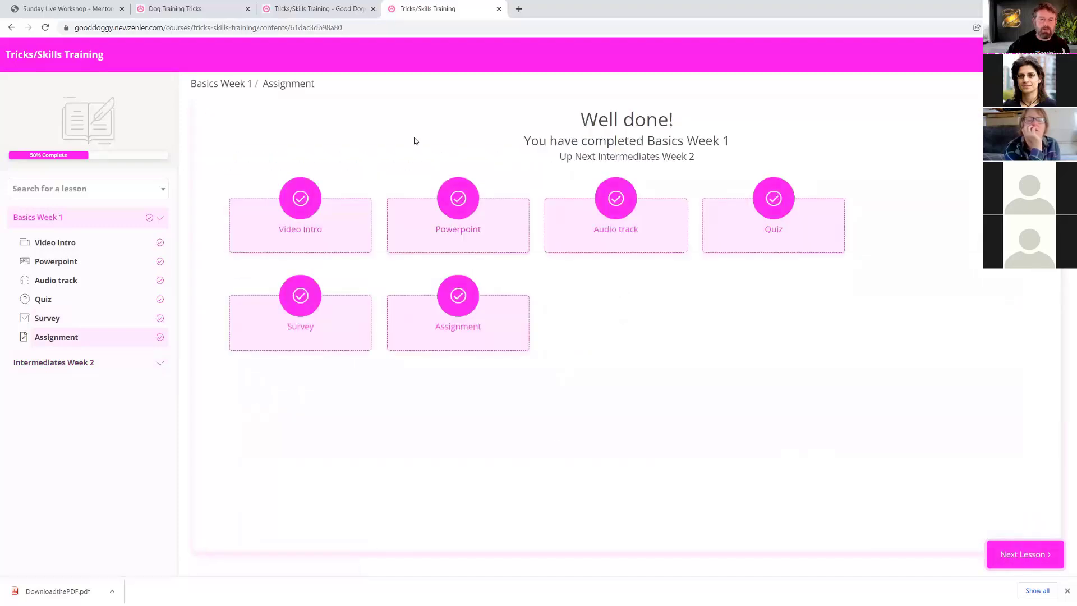
pyautogui.click(133, 365)
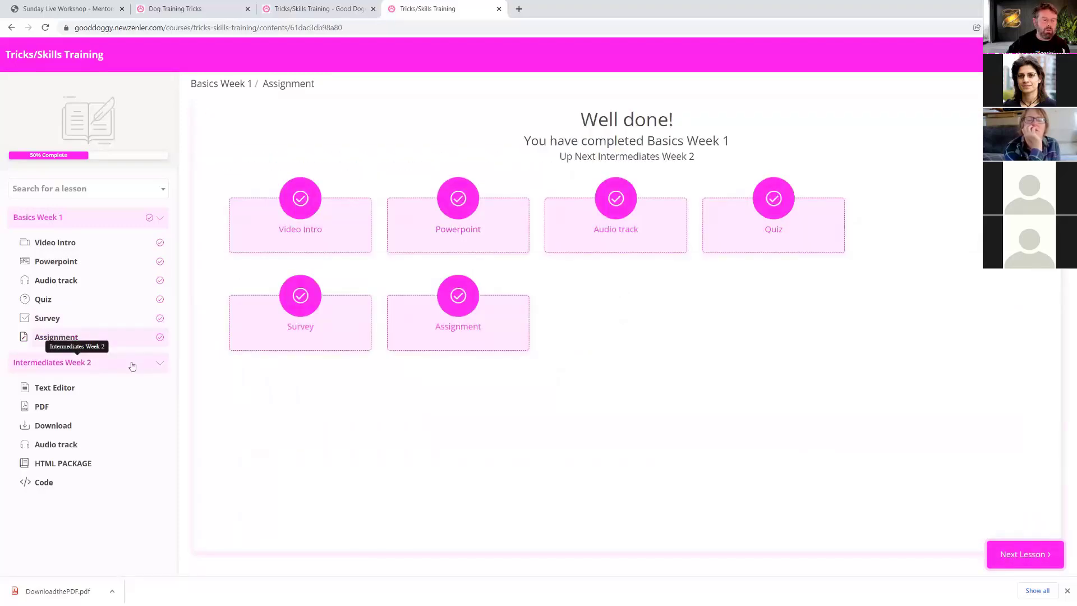
pyautogui.click(90, 387)
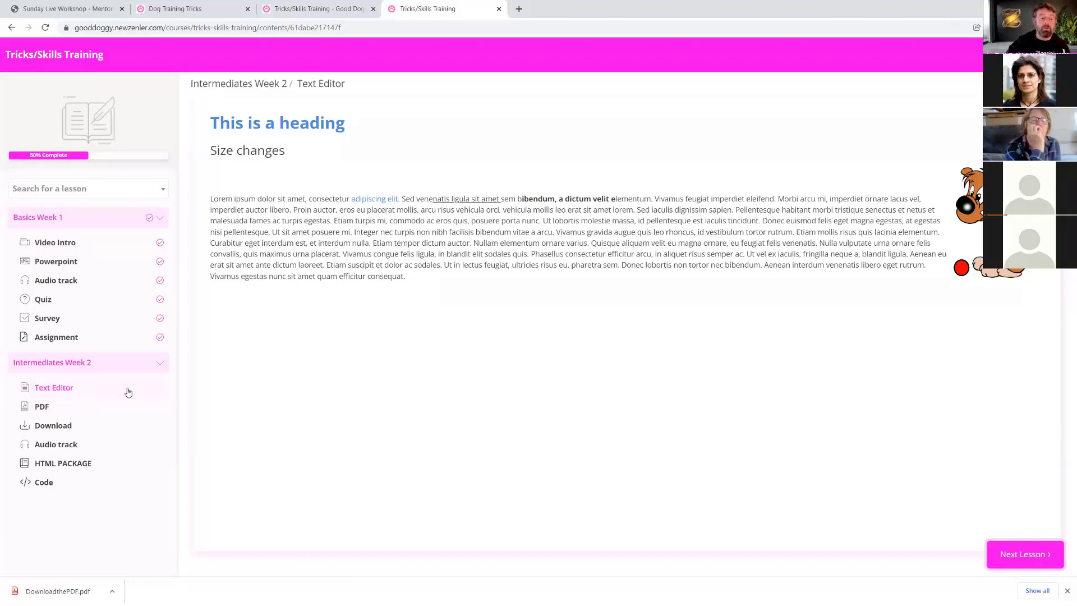
# - Reopen the Assignment lesson and examine its submission area and private Comments section, opening the new comment field
pyautogui.click(68, 341)
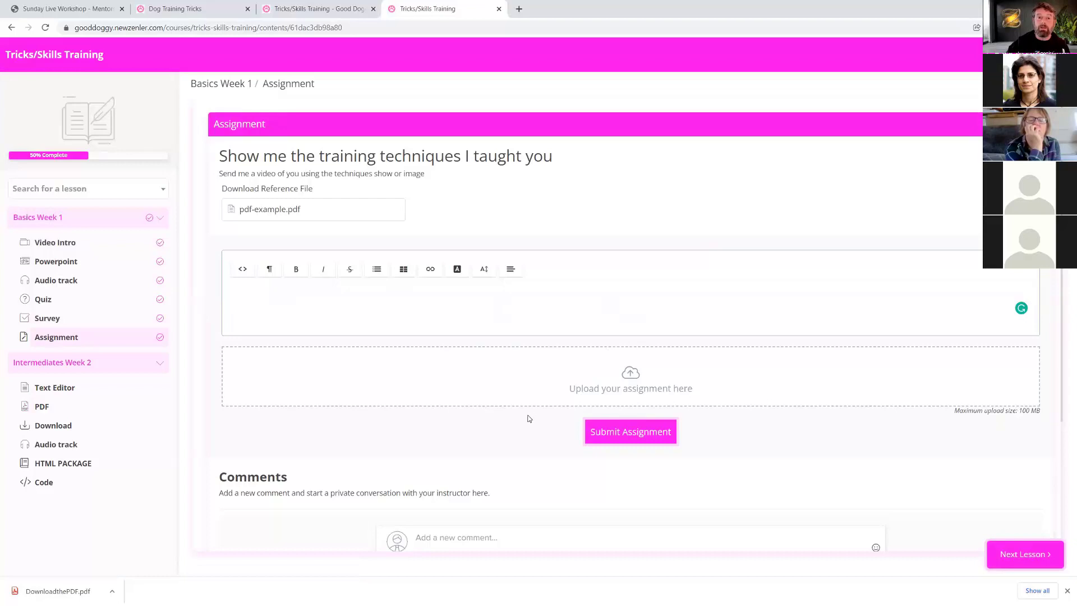
pyautogui.scroll(-3, 528, 419)
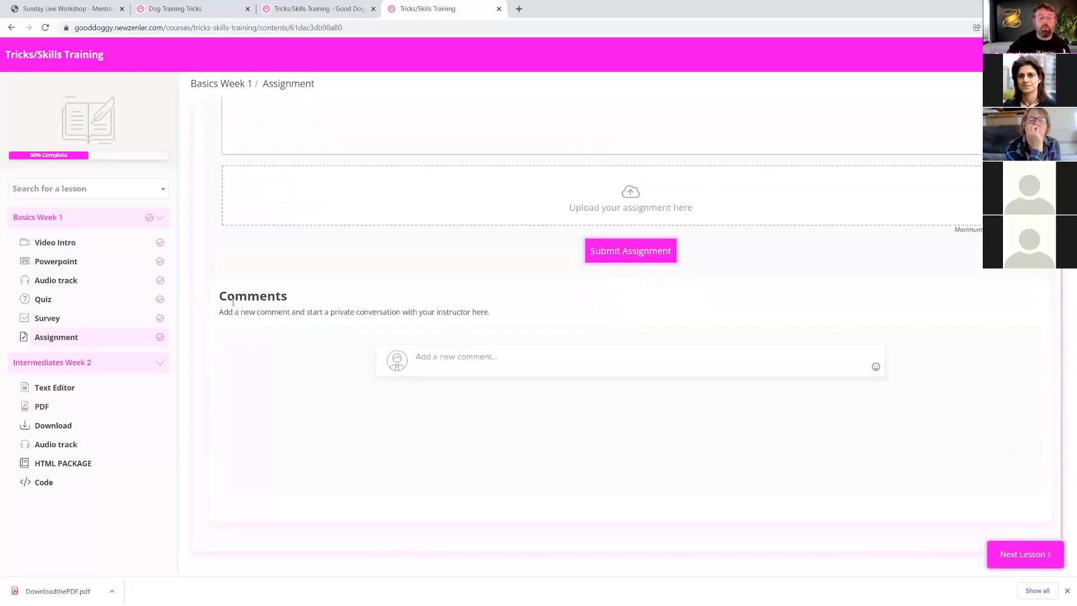
pyautogui.moveTo(229, 295); pyautogui.dragTo(317, 299)
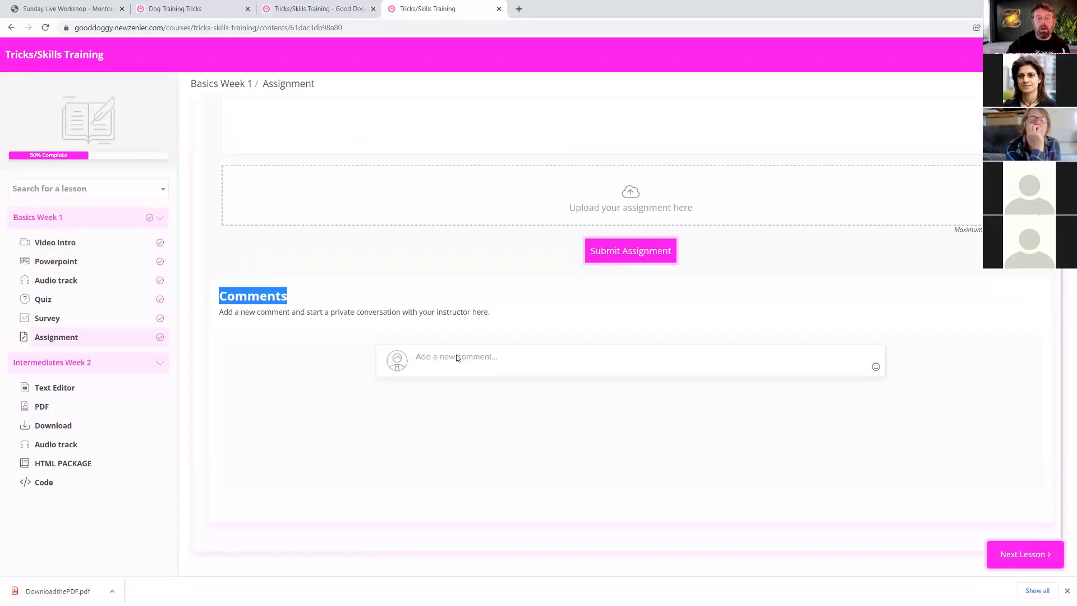
pyautogui.click(520, 357)
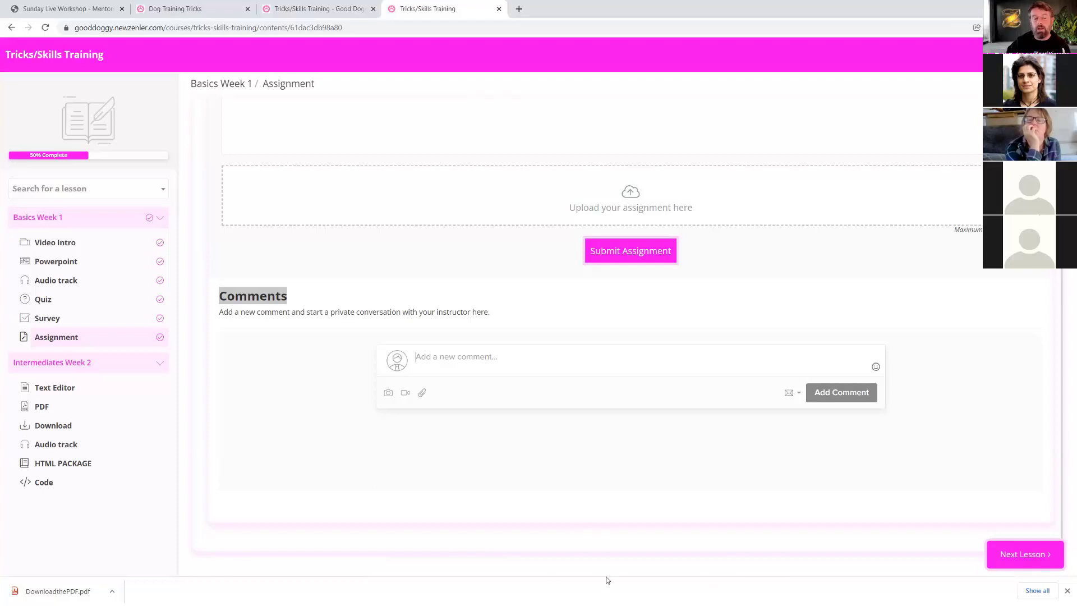
pyautogui.click(230, 295)
pyautogui.moveTo(223, 294); pyautogui.dragTo(394, 298)
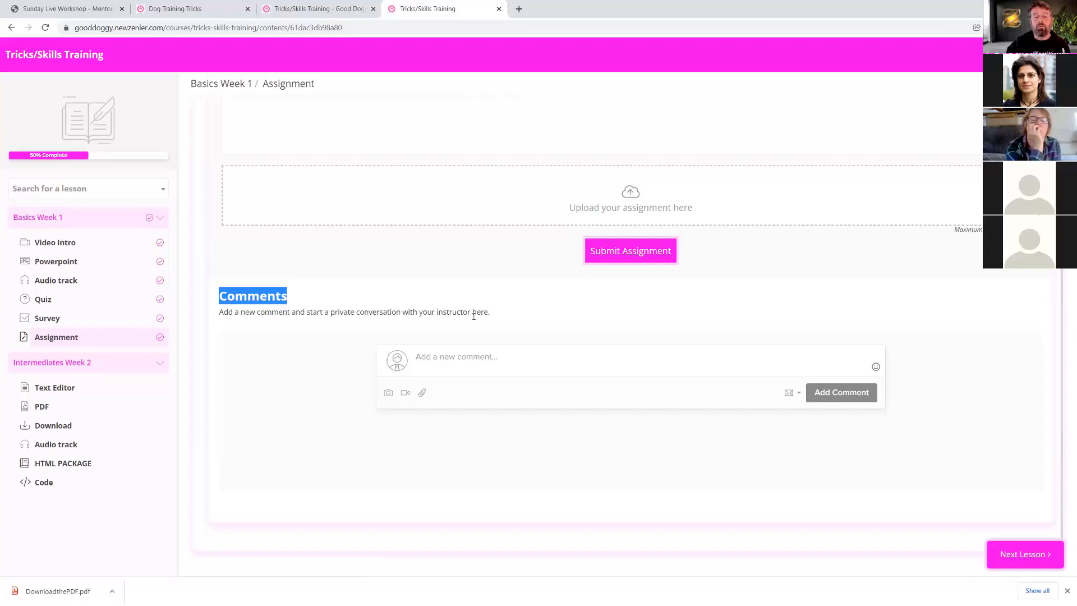
pyautogui.click(533, 319)
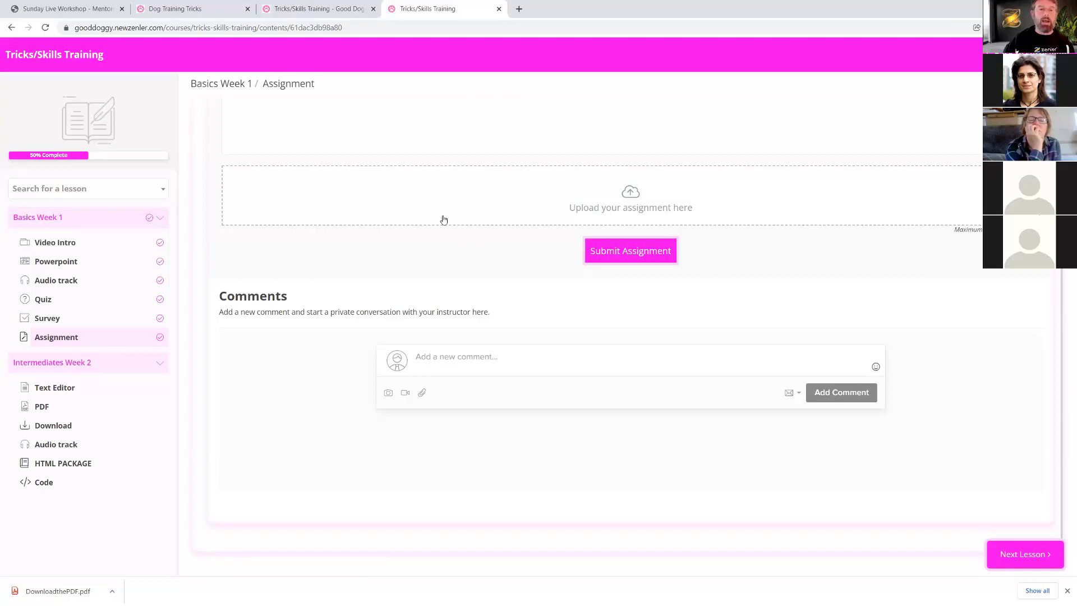
# - Switch back to the Tricks/Skills Training curriculum editor from the course preview
pyautogui.click(183, 9)
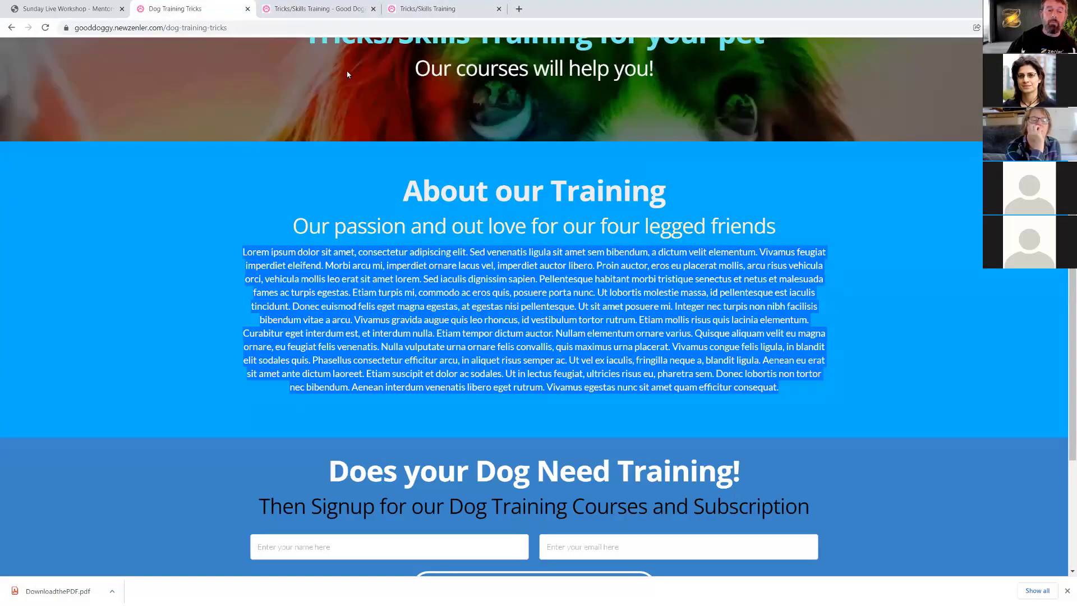
pyautogui.click(297, 7)
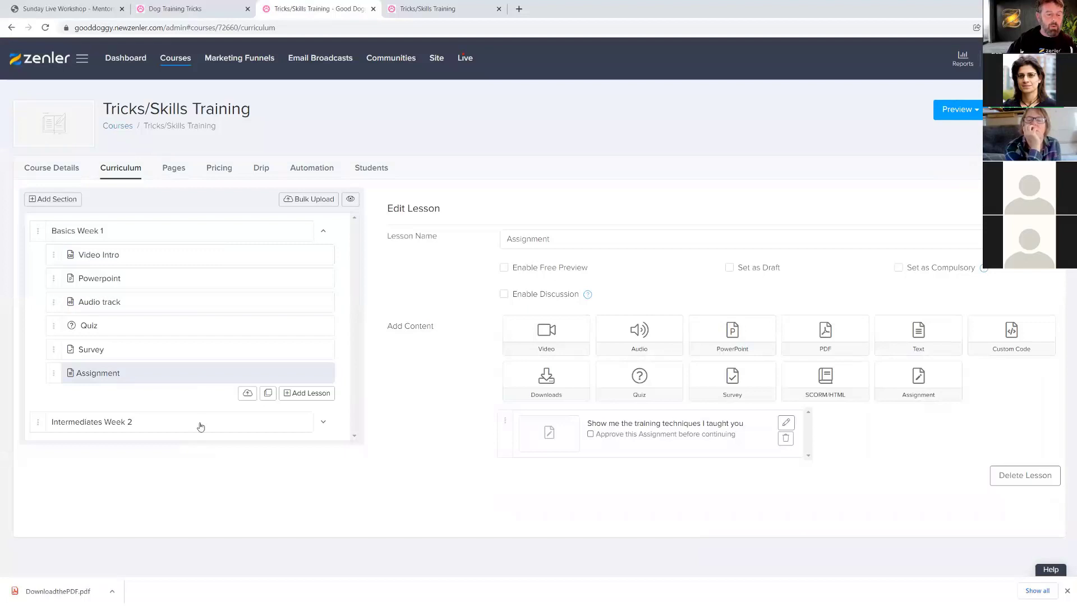
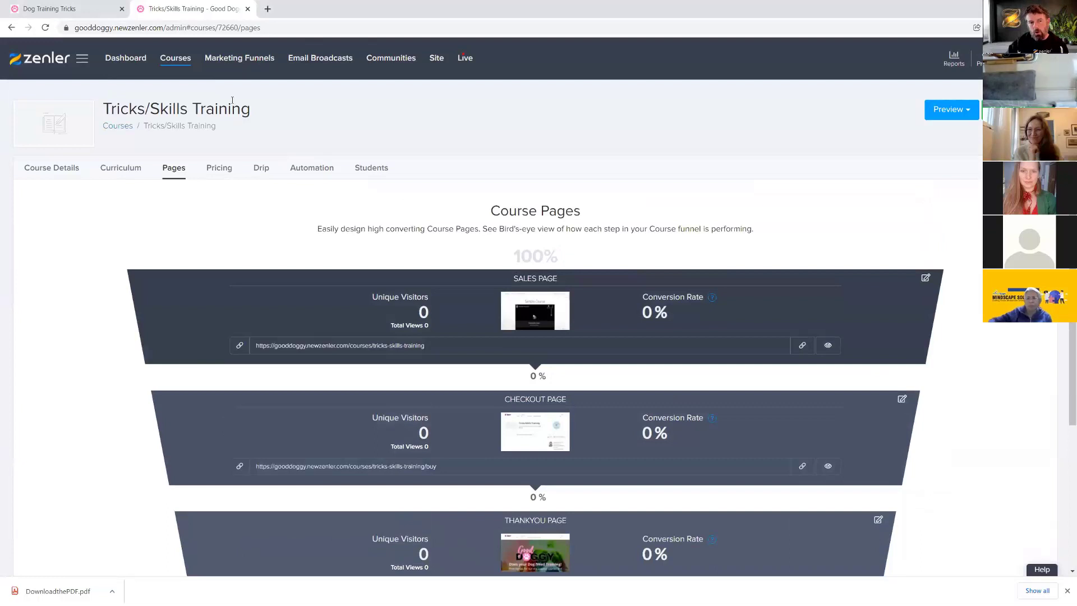
# - Examine the Tricks/Skills Training course funnel from the sales and checkout pages through the thank-you and course access pages
pyautogui.scroll(-3, 892, 251)
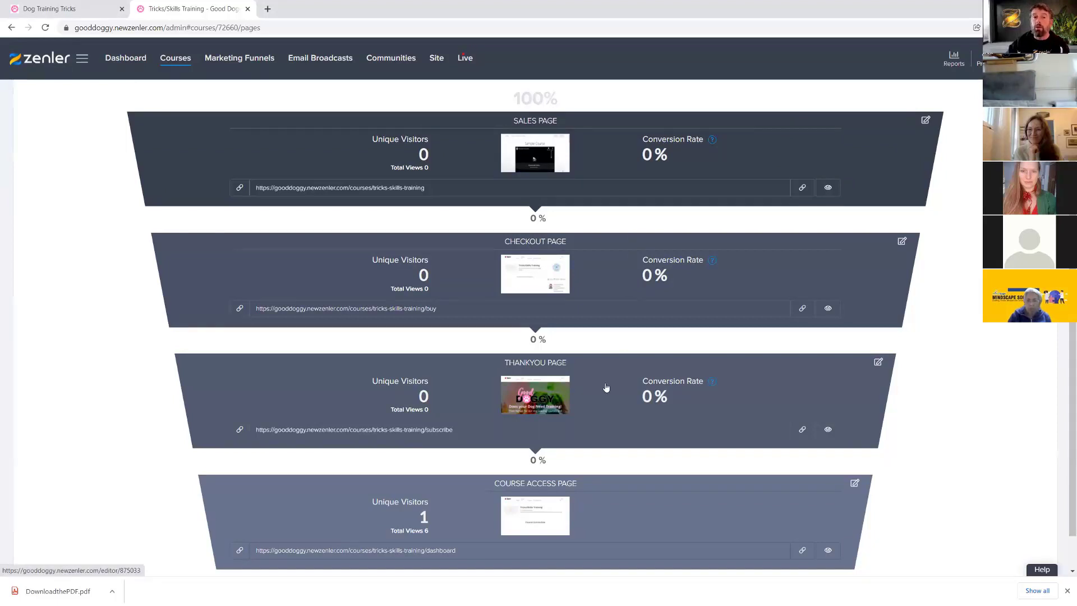
pyautogui.scroll(-1, 602, 383)
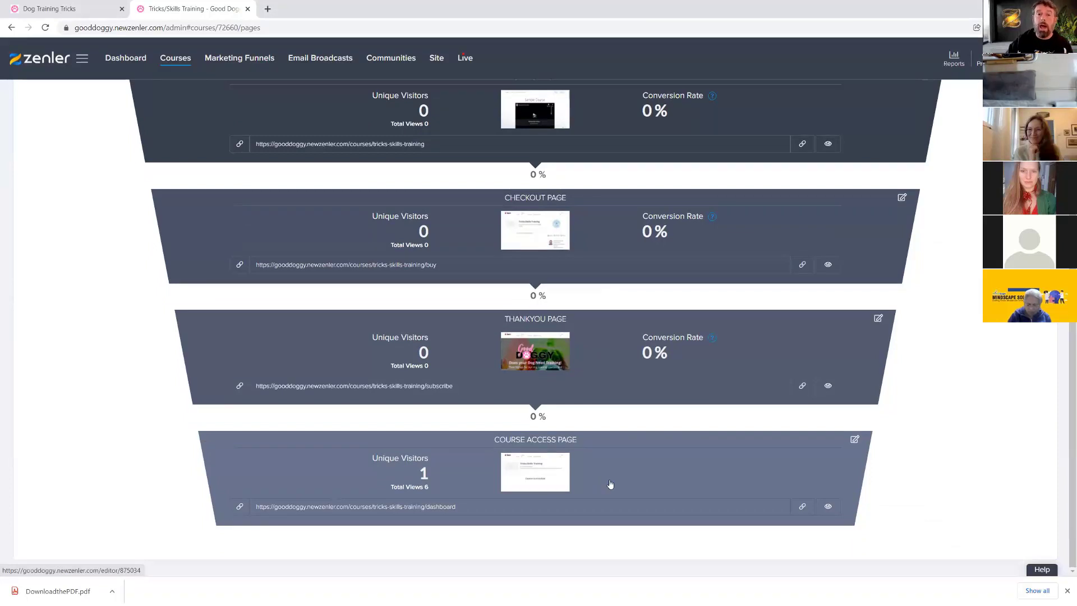
pyautogui.scroll(5, 679, 494)
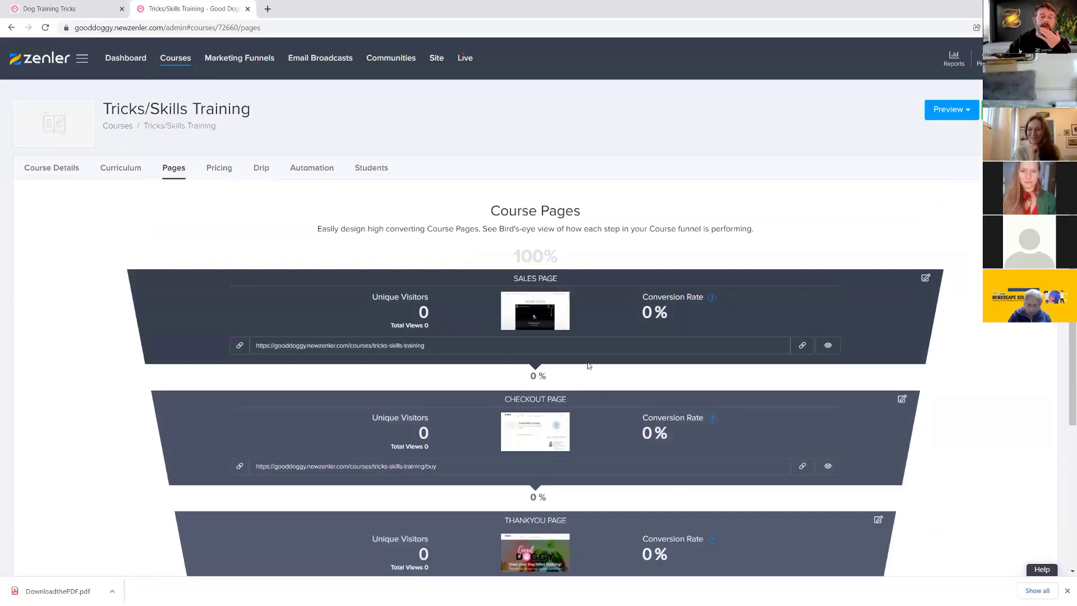
pyautogui.scroll(-5, 613, 374)
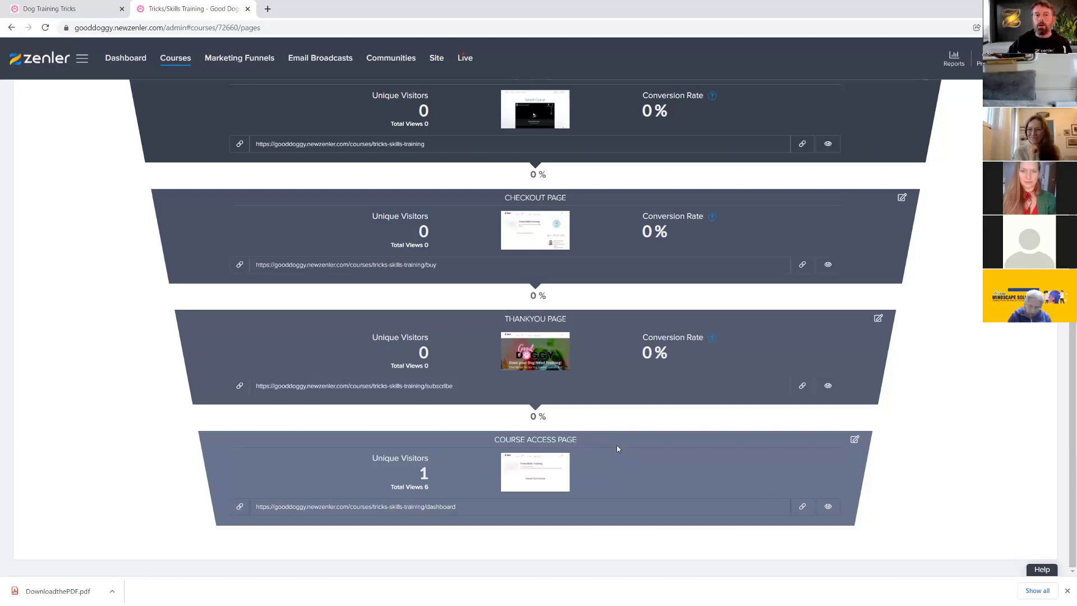
pyautogui.scroll(3, 619, 415)
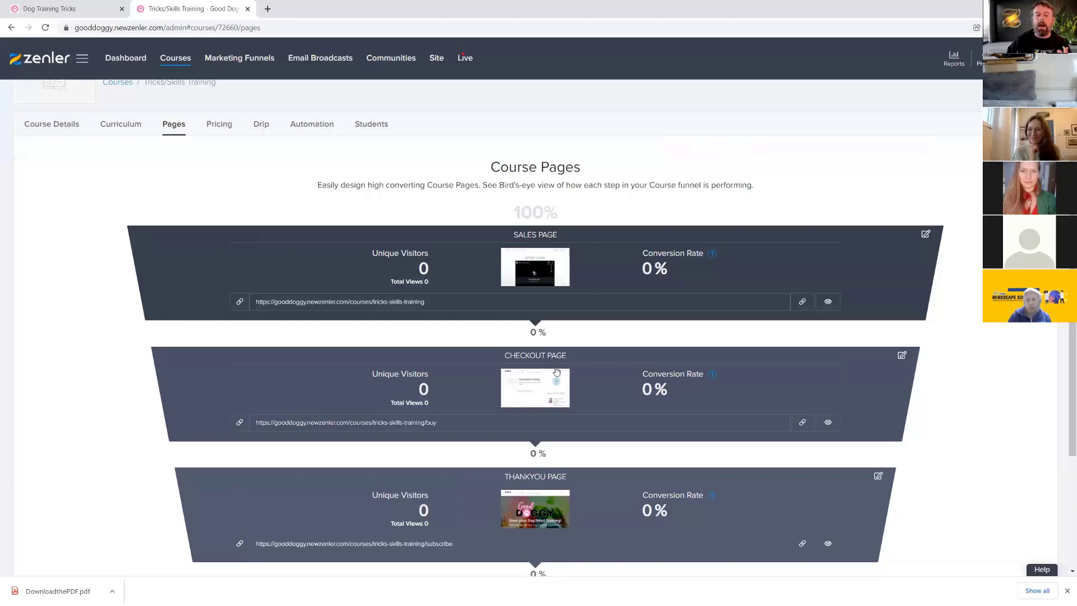
pyautogui.scroll(-2, 674, 363)
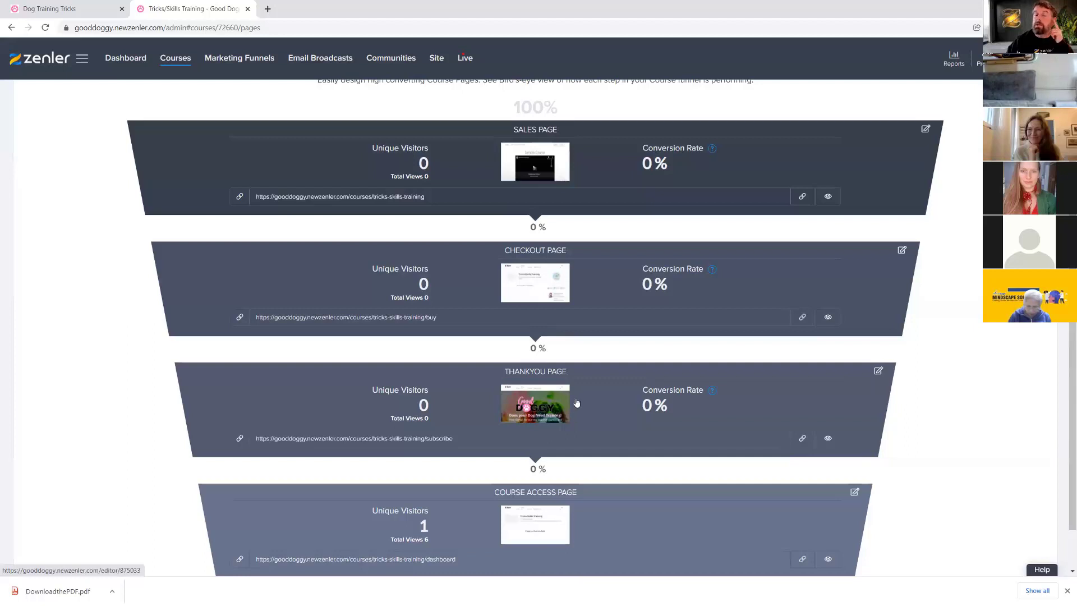
pyautogui.scroll(-1, 591, 356)
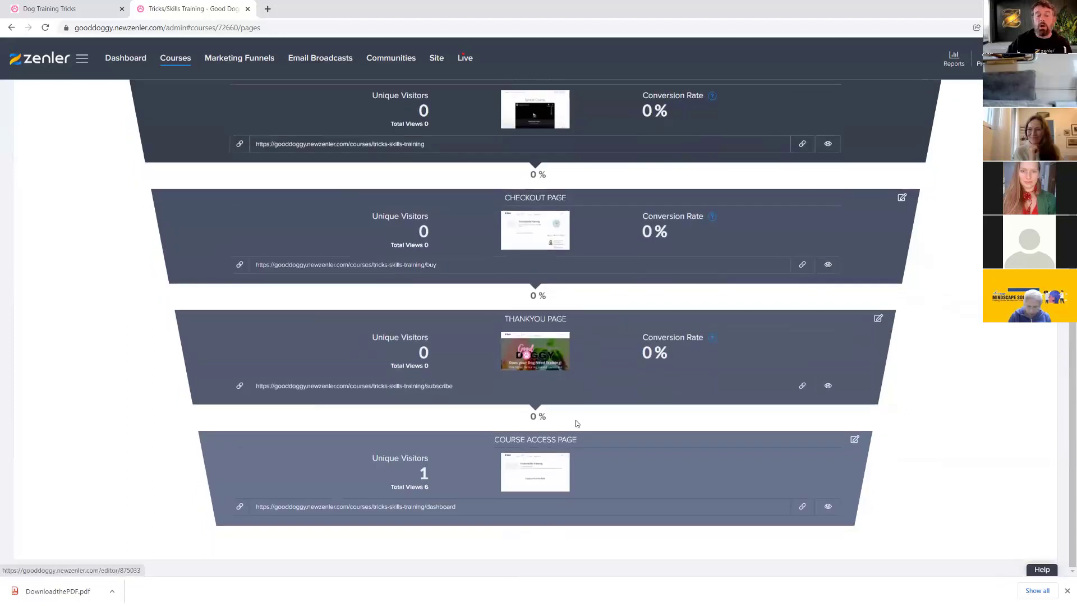
pyautogui.scroll(4, 578, 421)
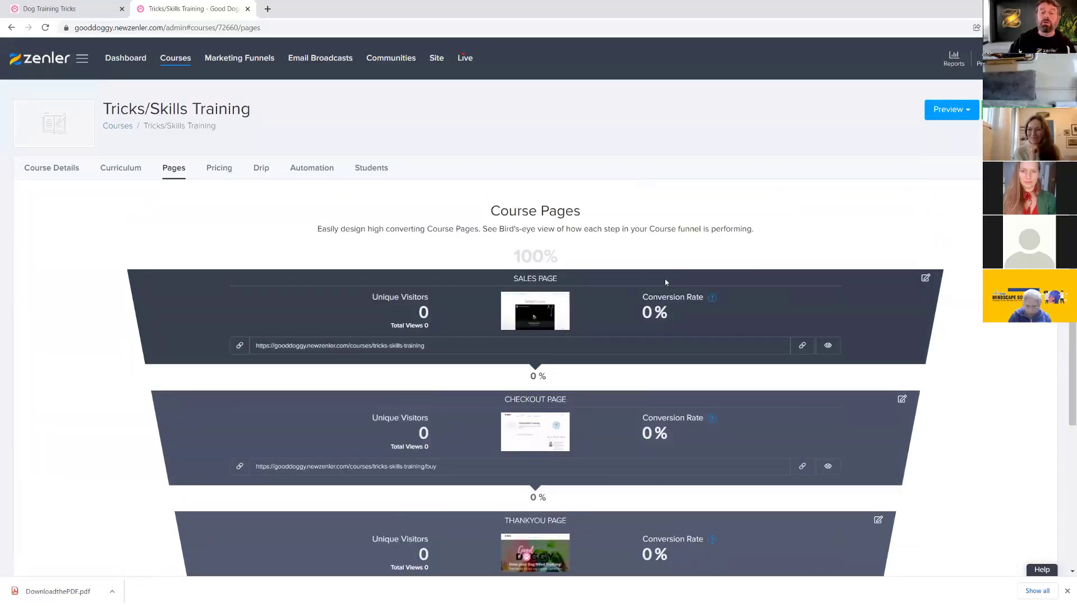
pyautogui.scroll(-4, 665, 282)
pyautogui.scroll(4, 645, 285)
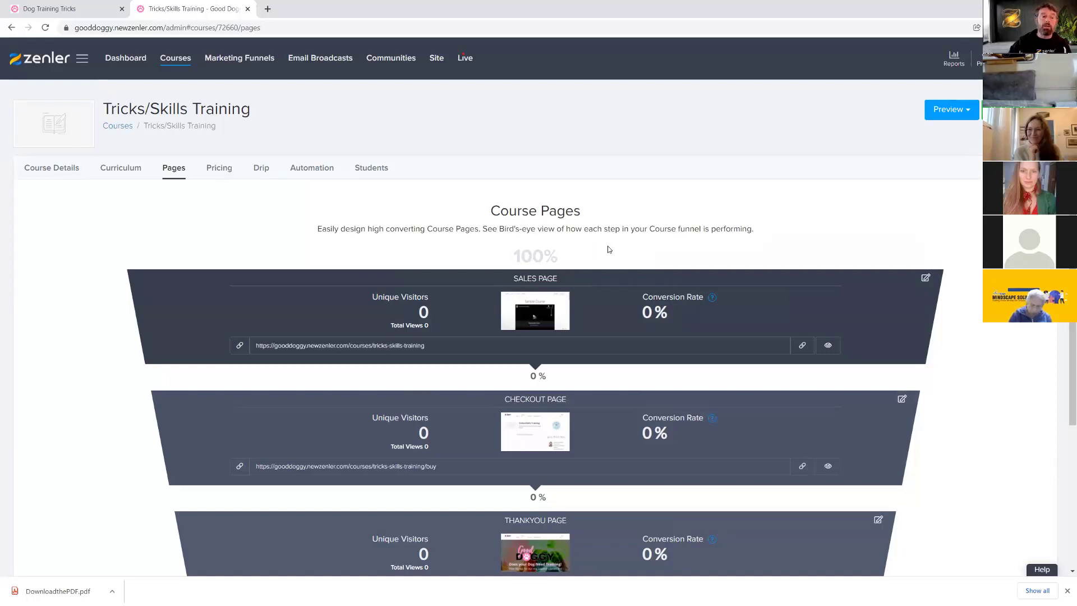
# - Switch to the live Dog Training Tricks page and view its header navigation and hero banner
pyautogui.click(72, 7)
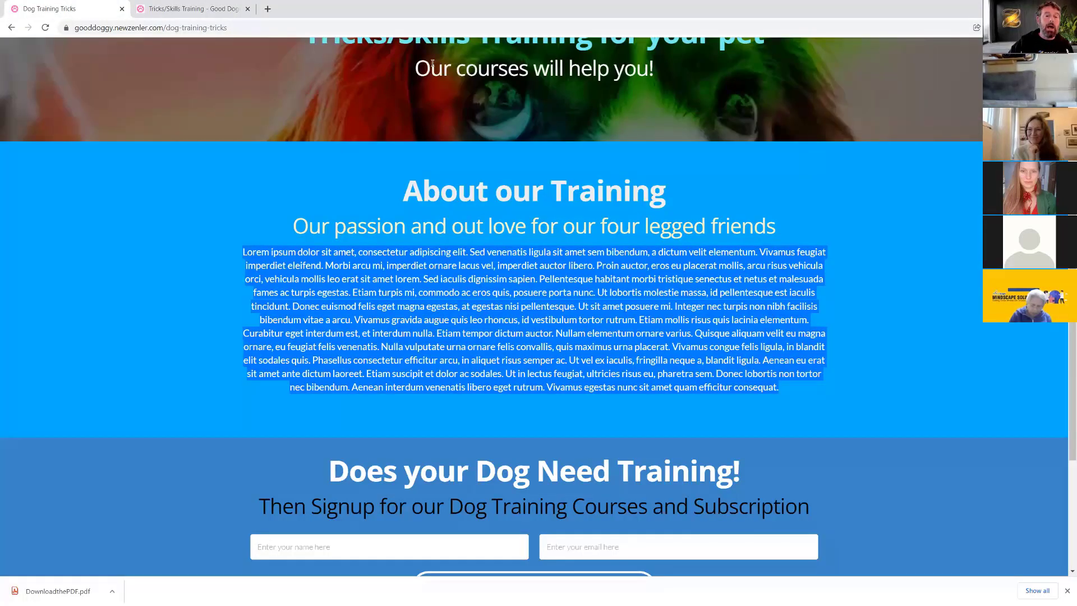
pyautogui.scroll(5, 432, 64)
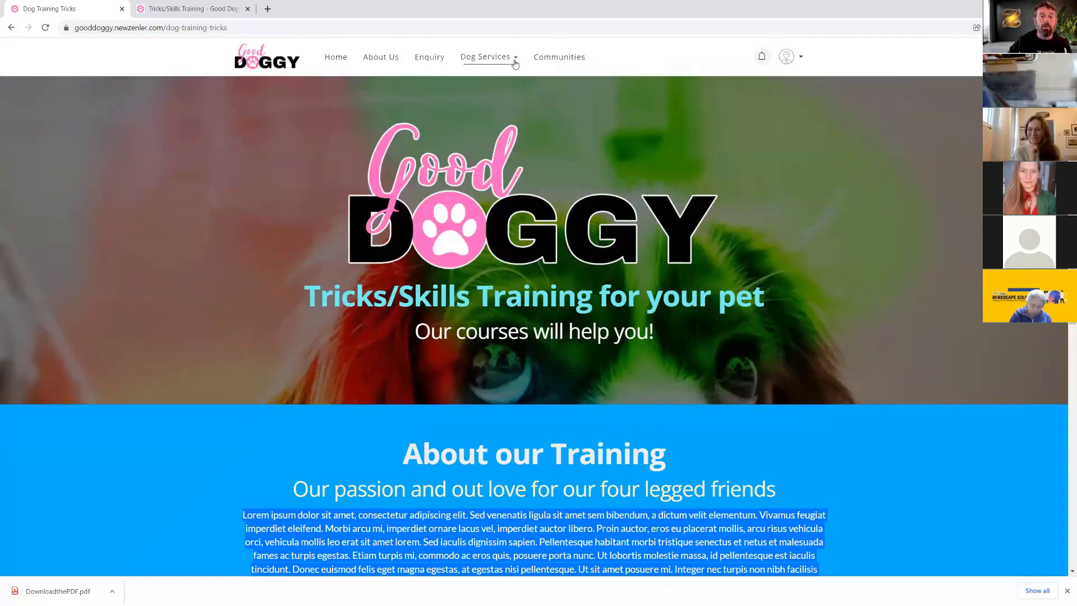
# - Open the Tricks Training page from the site's Dog Services and look through its content
pyautogui.click(515, 63)
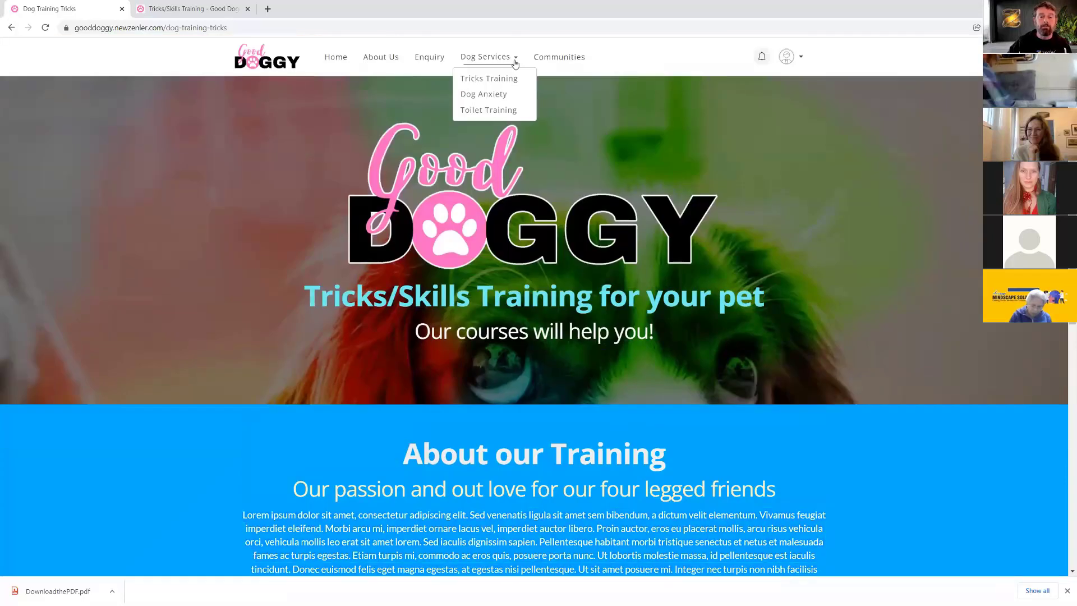
pyautogui.click(487, 82)
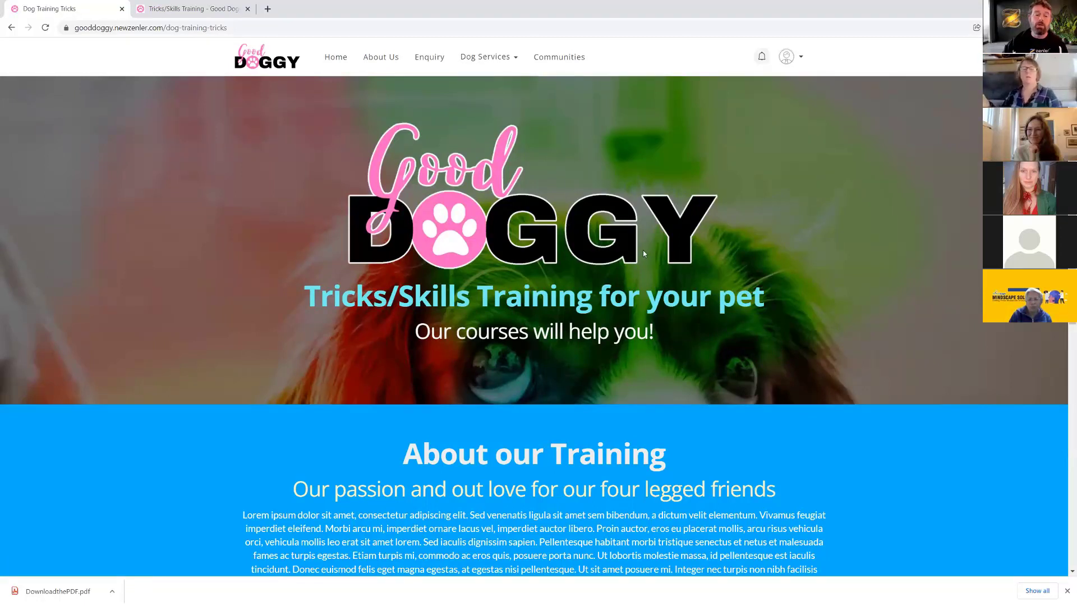
pyautogui.scroll(-8, 648, 260)
pyautogui.scroll(9, 650, 255)
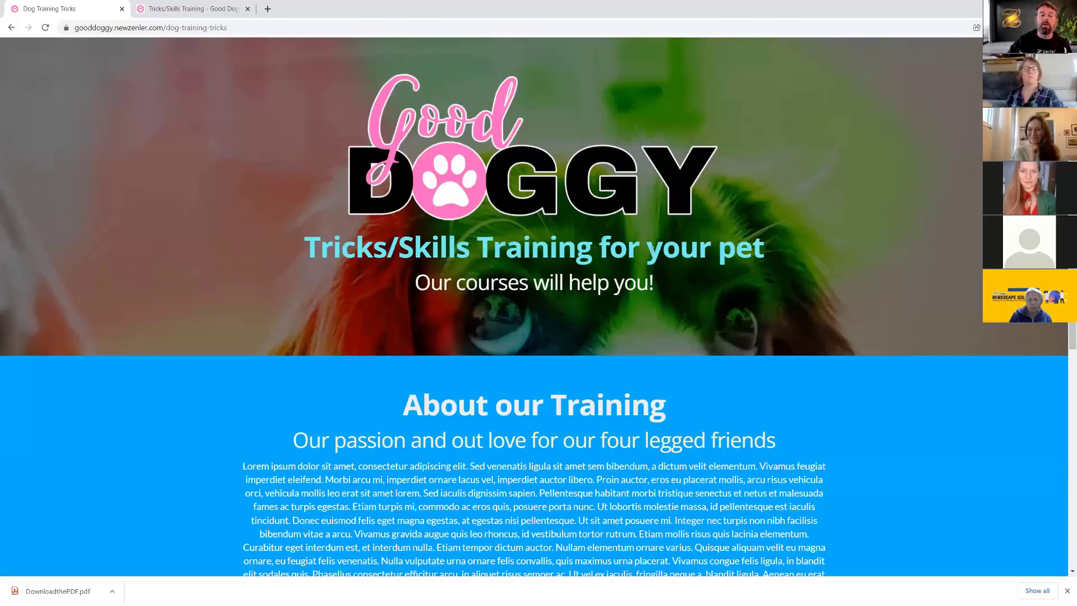
# - Open the site's Toilet Training page and look over its header, About our Training section and launch sign-up form
pyautogui.click(510, 62)
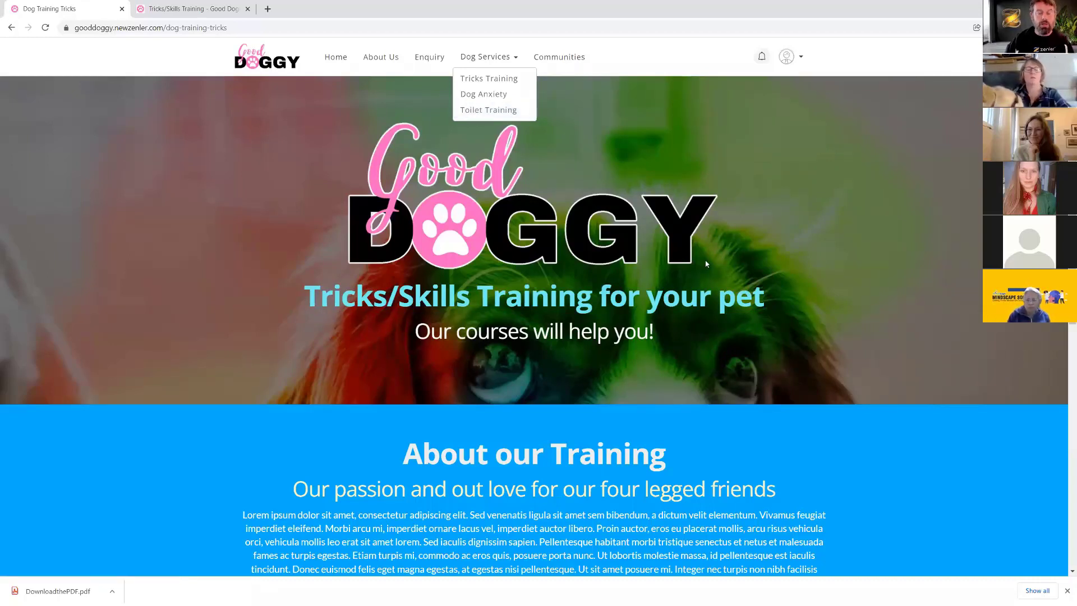
pyautogui.click(489, 110)
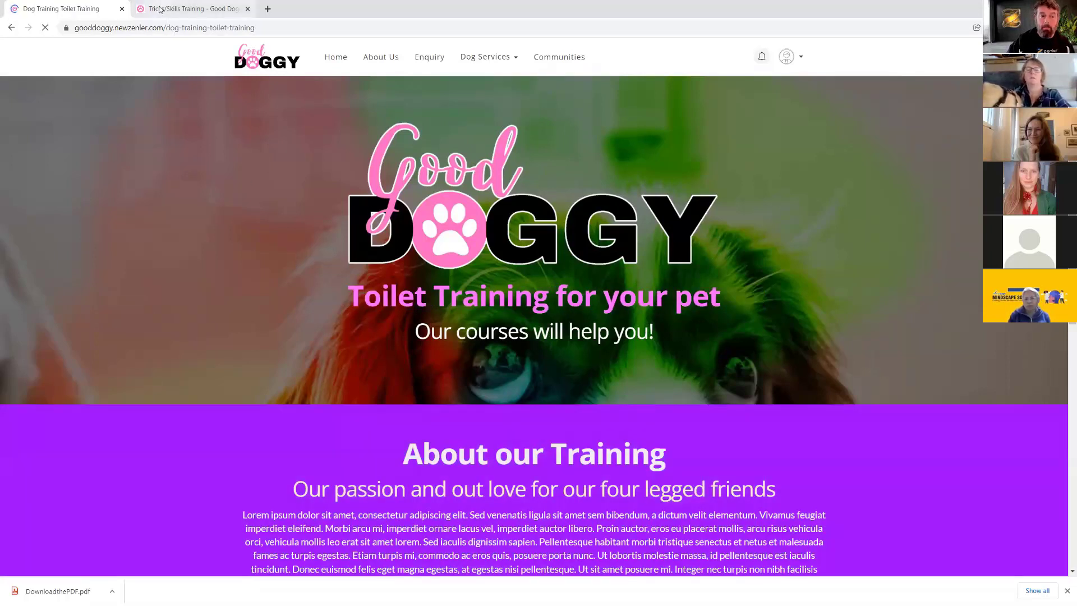
pyautogui.click(191, 8)
pyautogui.moveTo(559, 282); pyautogui.dragTo(479, 282)
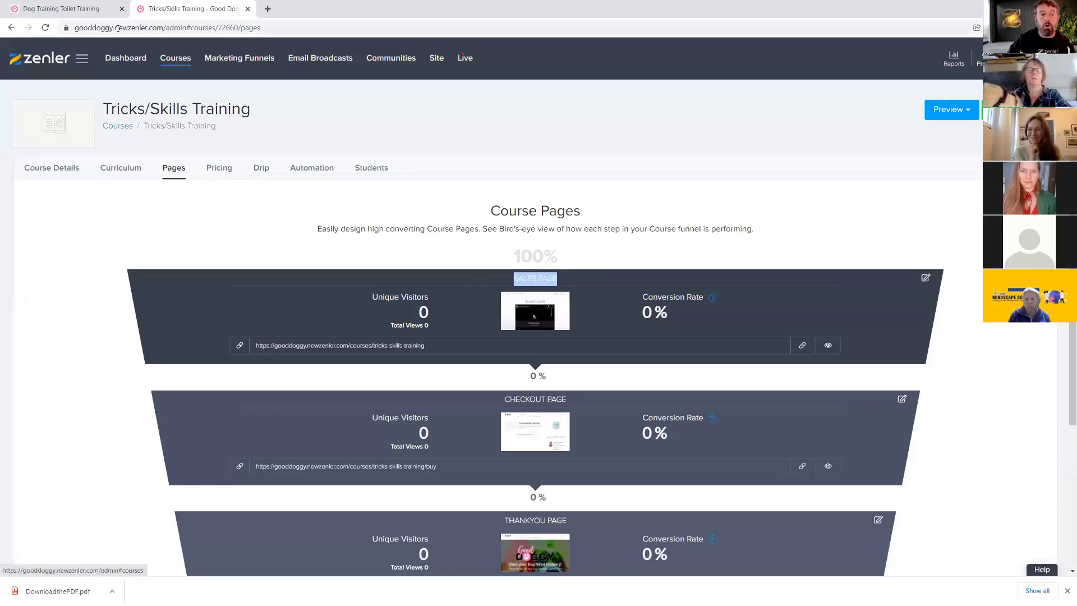
pyautogui.click(62, 8)
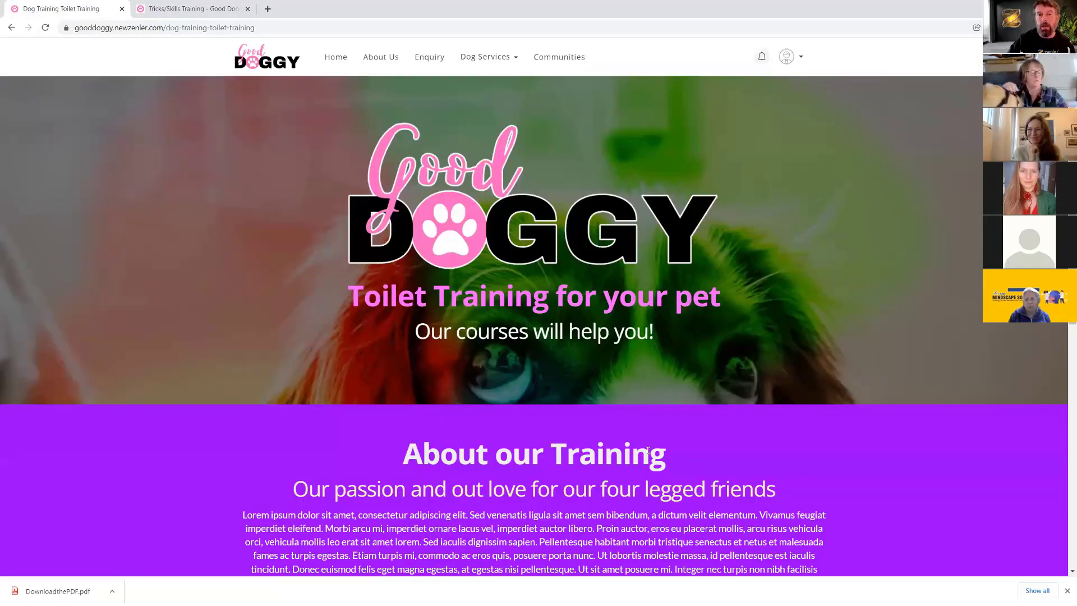
pyautogui.scroll(-5, 673, 440)
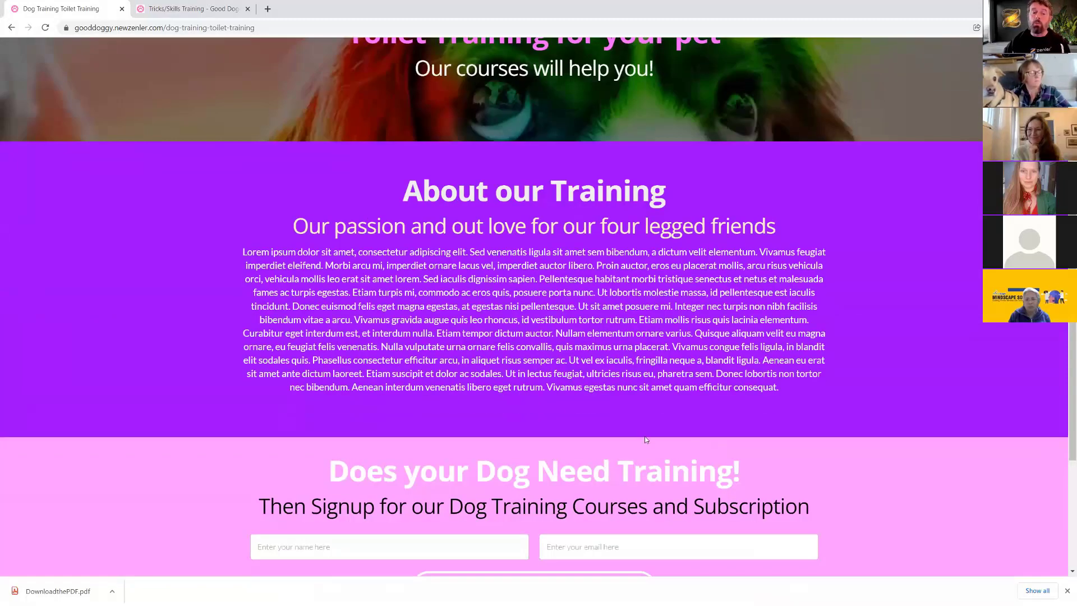
pyautogui.scroll(5, 575, 395)
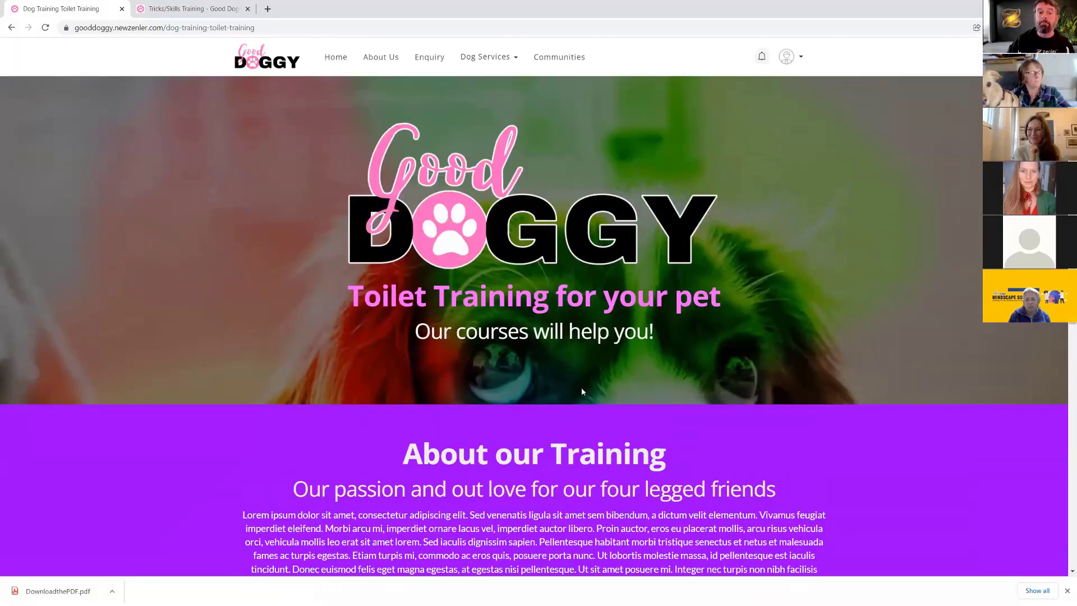
pyautogui.click(508, 61)
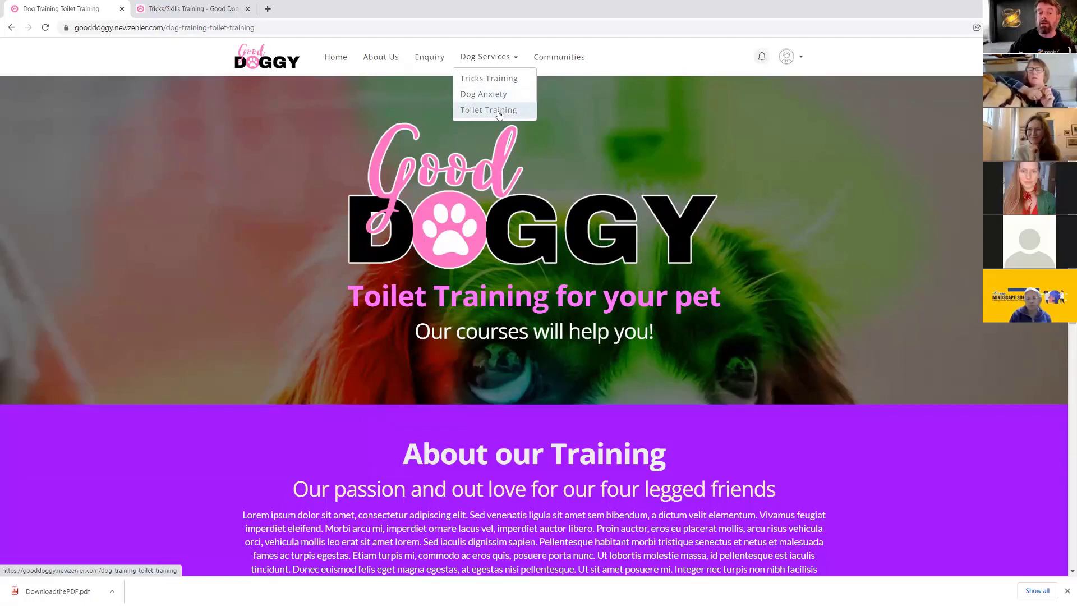
pyautogui.moveTo(646, 331); pyautogui.dragTo(656, 331)
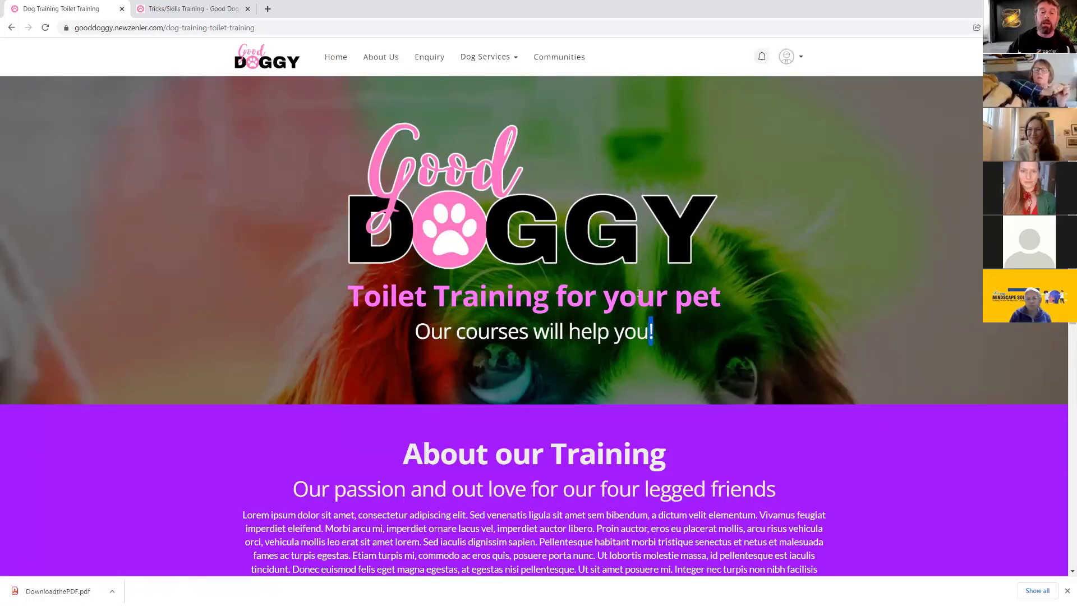
pyautogui.scroll(-6, 496, 200)
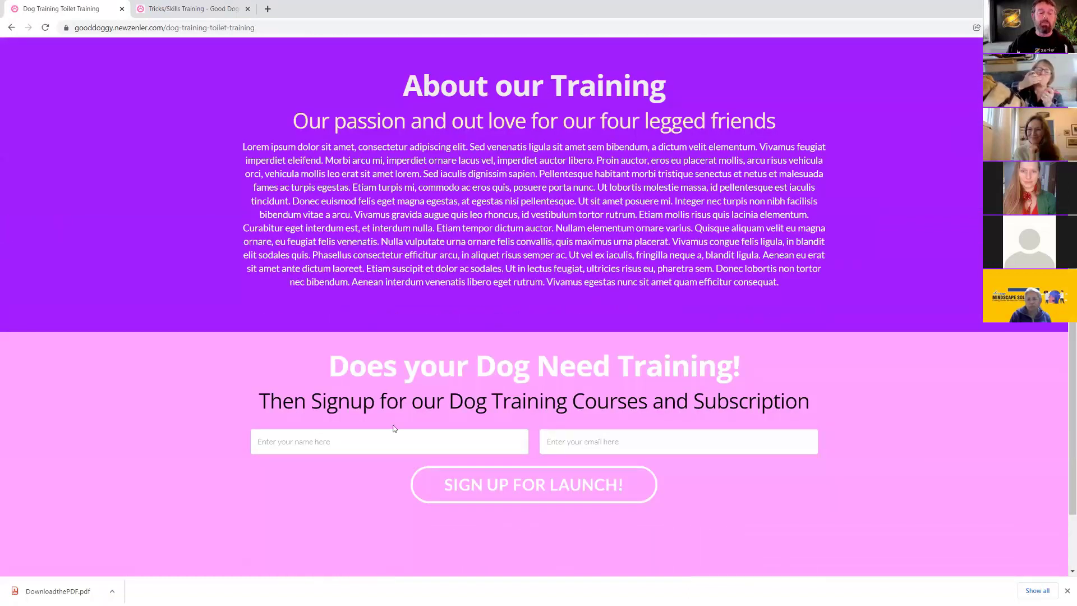
pyautogui.scroll(5, 620, 371)
pyautogui.scroll(1, 620, 371)
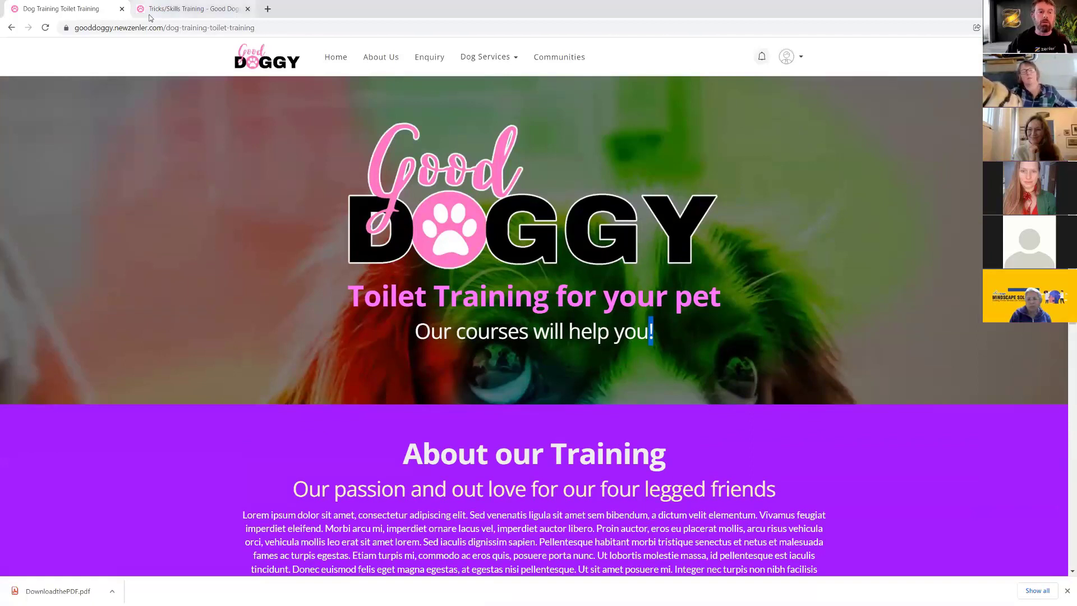
# - Review the Tricks/Skills Training course funnel, covering its sales, checkout, thank-you and course access pages
pyautogui.click(190, 9)
pyautogui.click(672, 242)
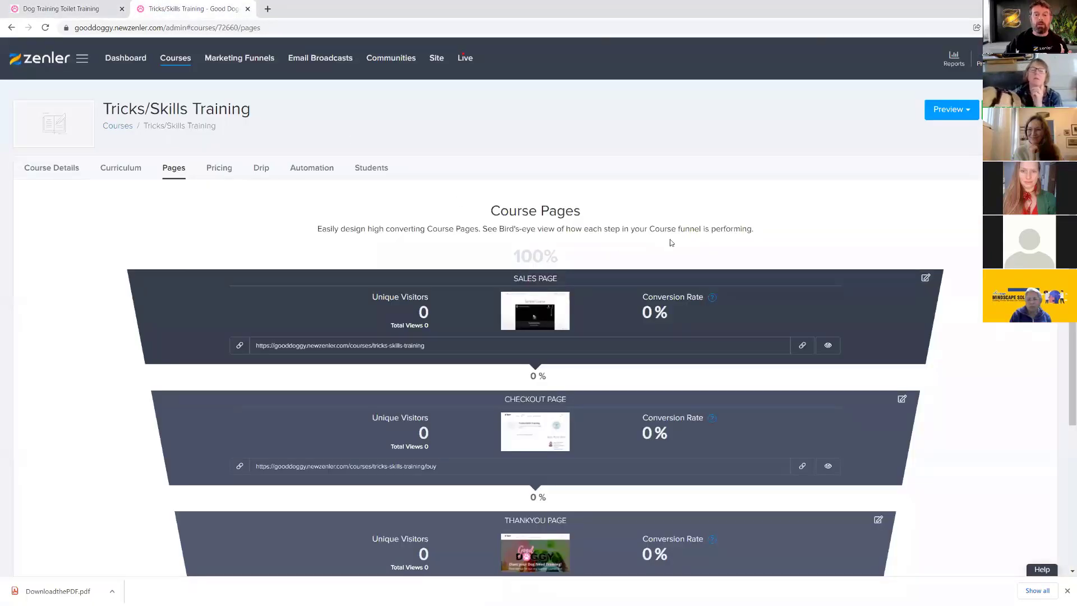
pyautogui.tripleClick(520, 277)
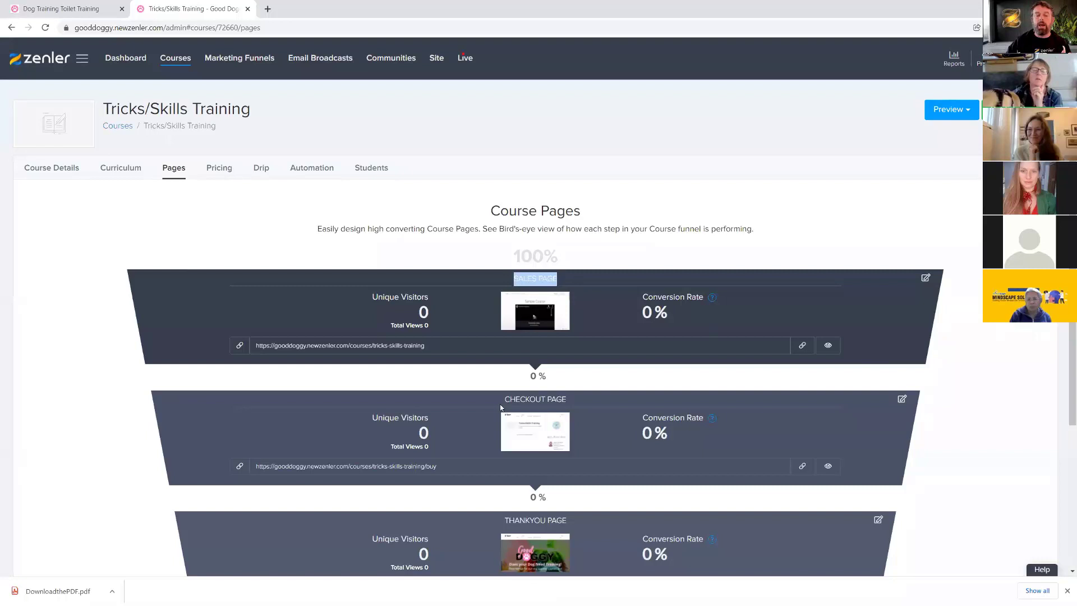
pyautogui.moveTo(501, 406); pyautogui.dragTo(610, 400)
pyautogui.scroll(-3, 640, 390)
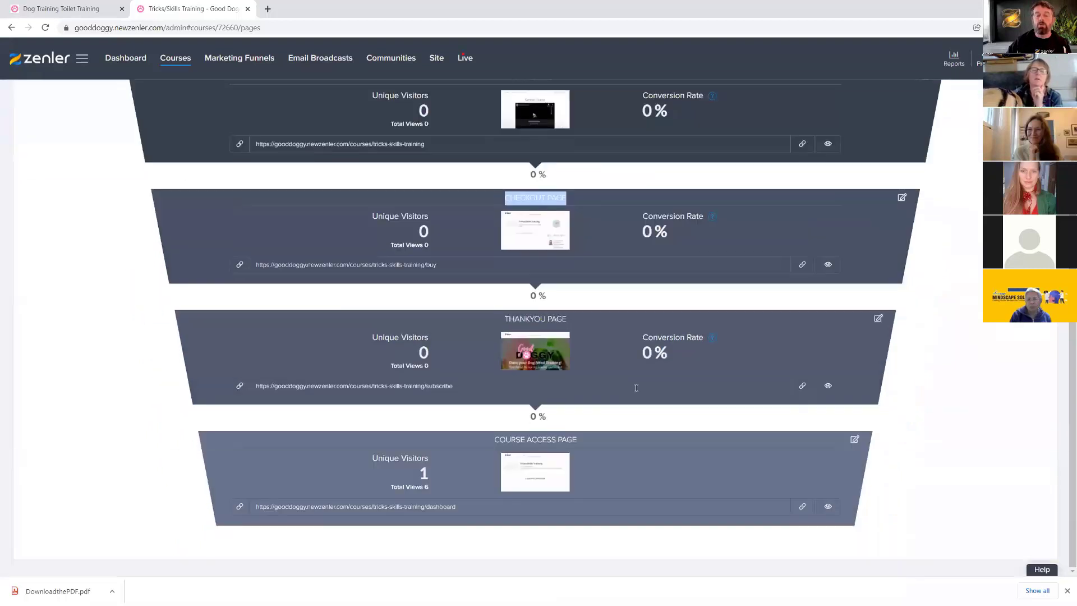
pyautogui.moveTo(504, 319); pyautogui.dragTo(606, 321)
pyautogui.moveTo(492, 438); pyautogui.dragTo(612, 441)
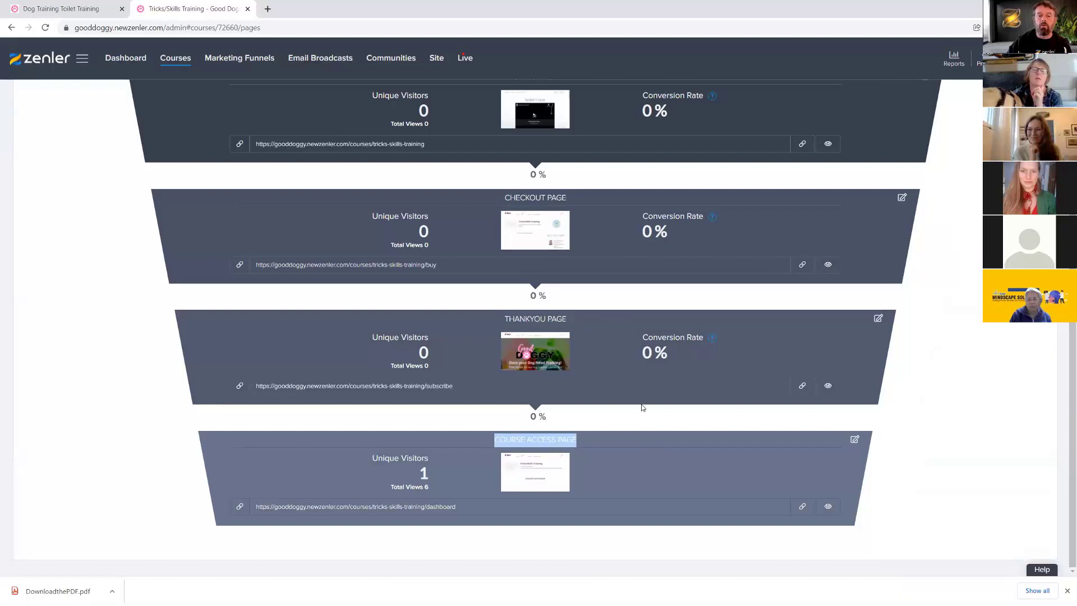
pyautogui.scroll(1, 643, 408)
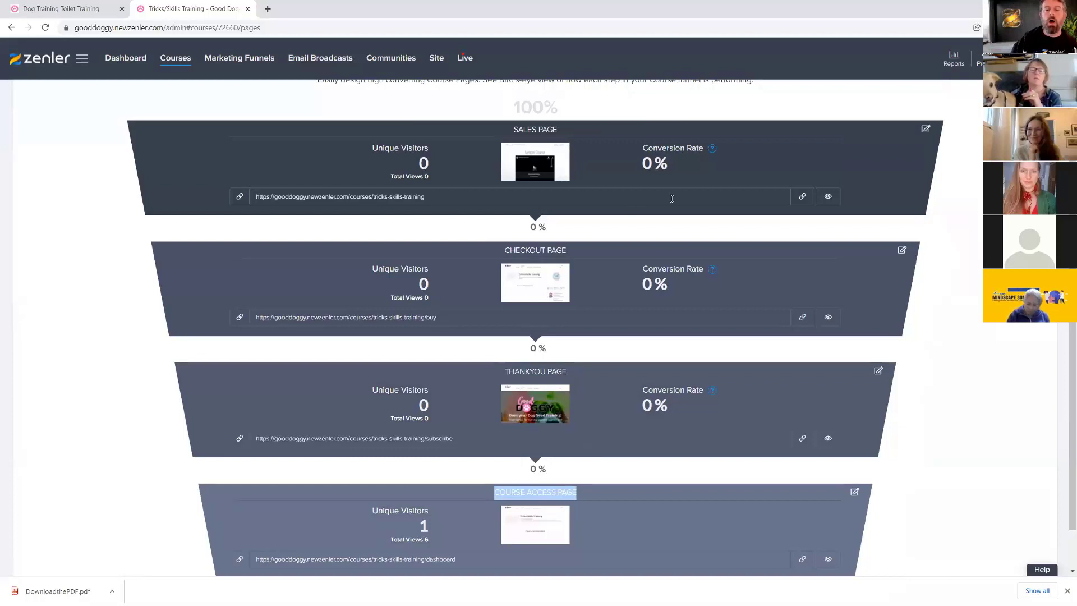
pyautogui.scroll(3, 700, 193)
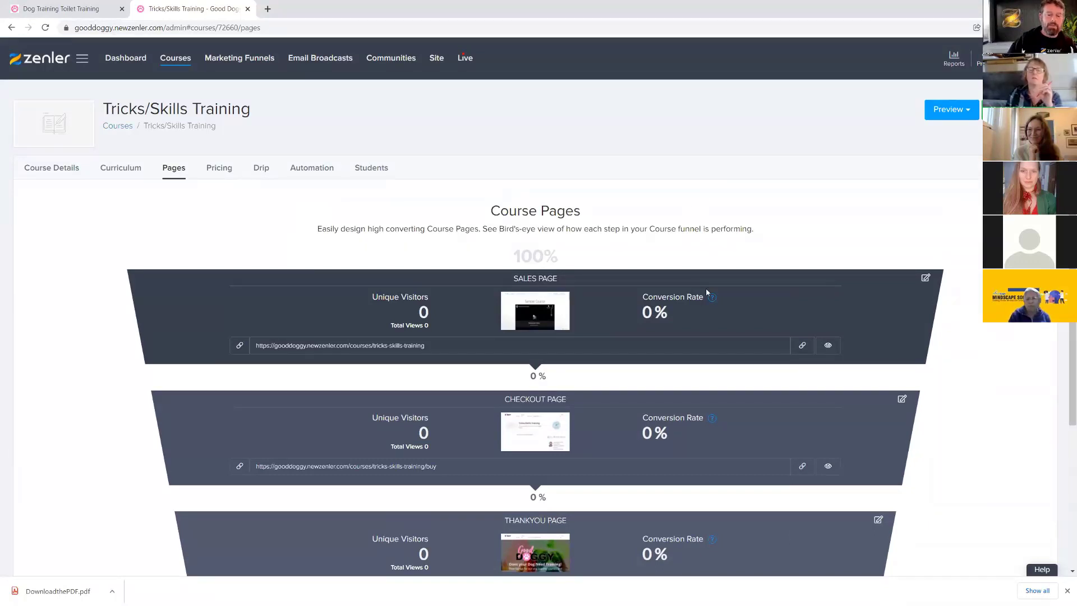
pyautogui.scroll(-1, 706, 288)
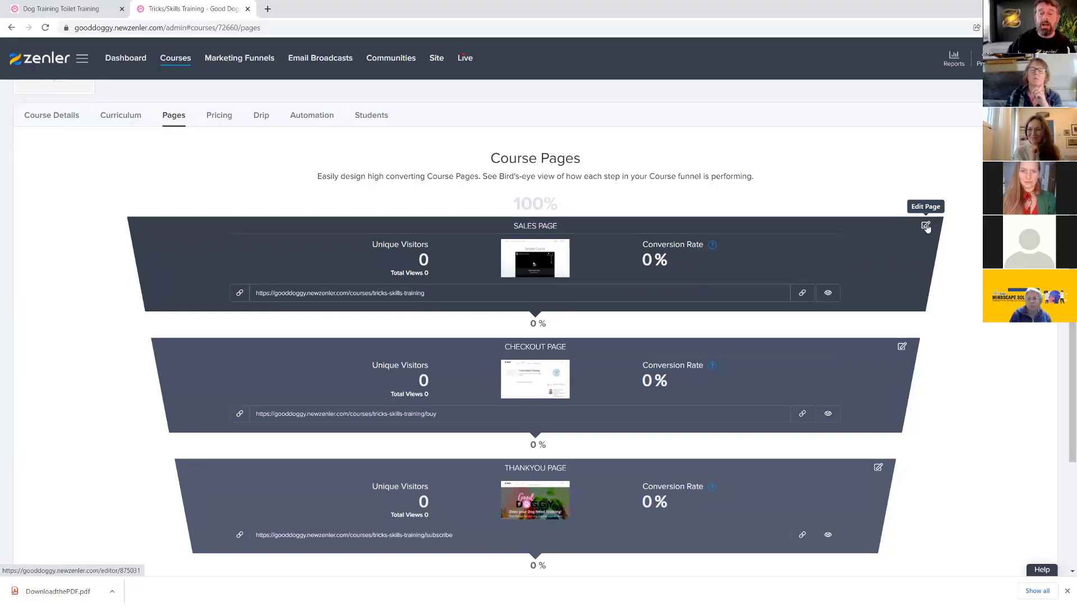
# - Preview the Tricks/Skills Training course access page and examine its weekly lesson curriculum
pyautogui.scroll(-3, 519, 227)
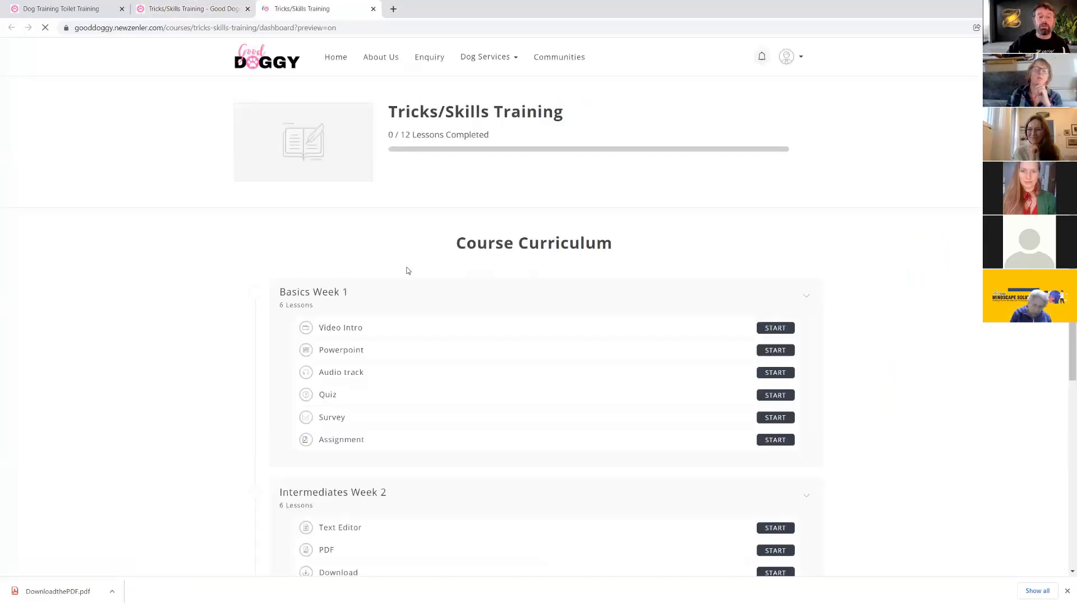
pyautogui.scroll(-6, 827, 313)
pyautogui.scroll(6, 825, 317)
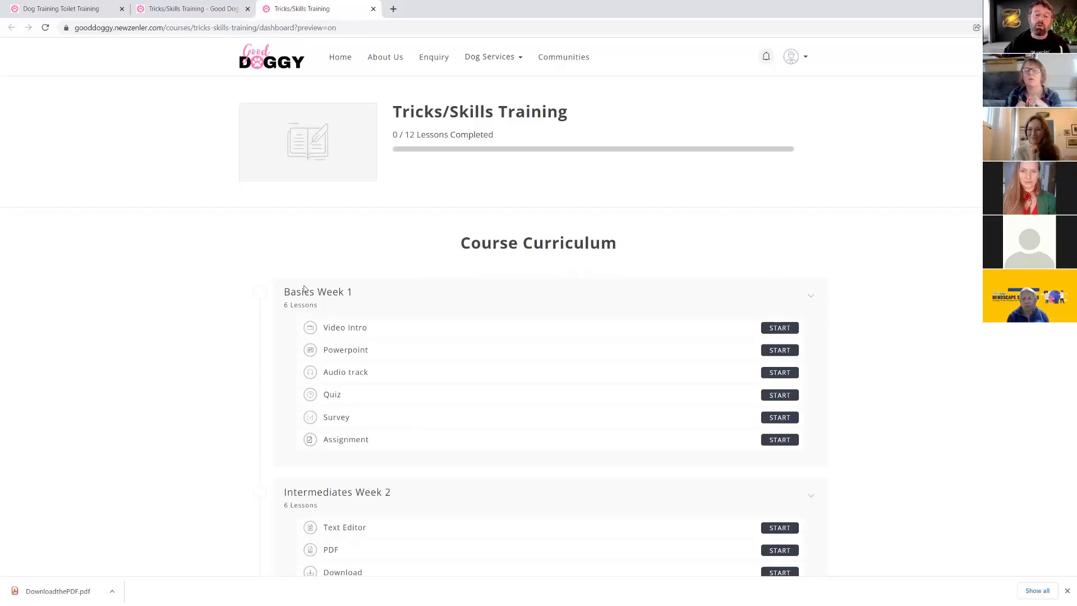
pyautogui.click(172, 9)
pyautogui.scroll(5, 651, 240)
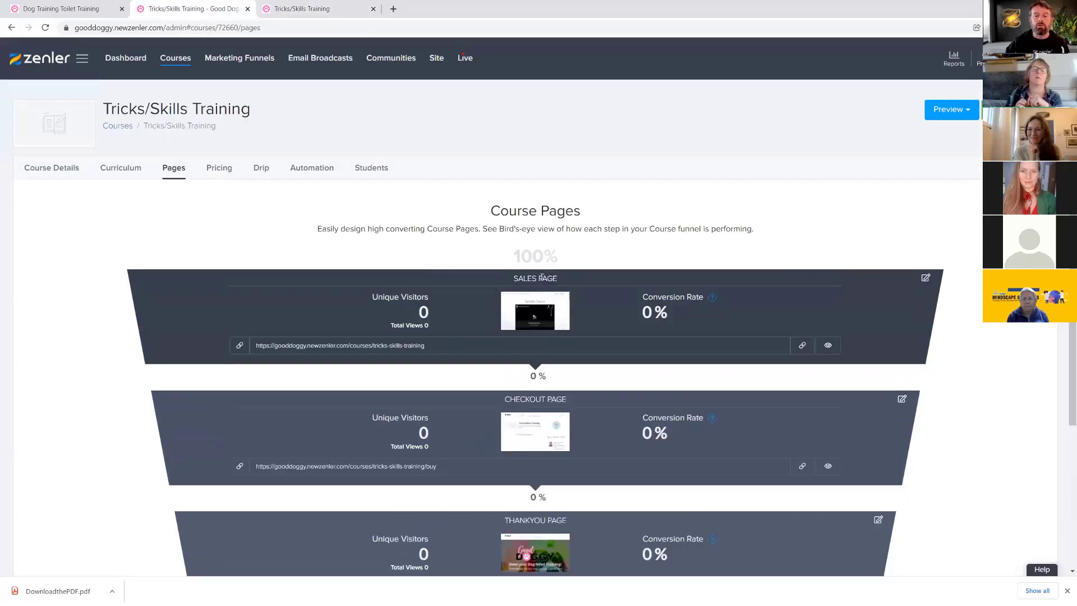
pyautogui.click(315, 9)
pyautogui.scroll(-7, 618, 311)
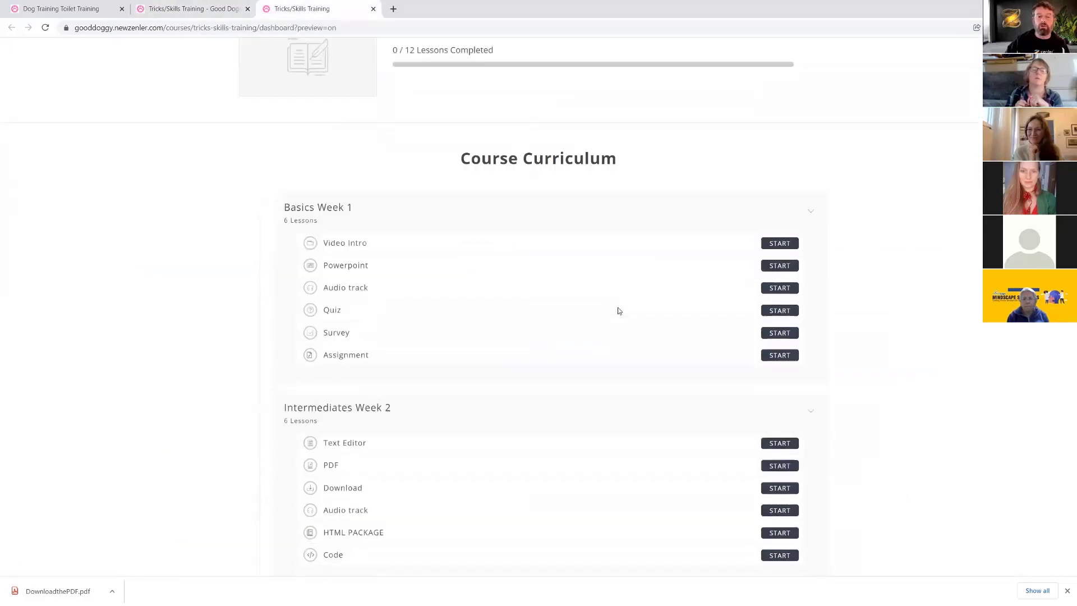
pyautogui.scroll(5, 618, 310)
pyautogui.scroll(-5, 619, 310)
pyautogui.scroll(5, 620, 309)
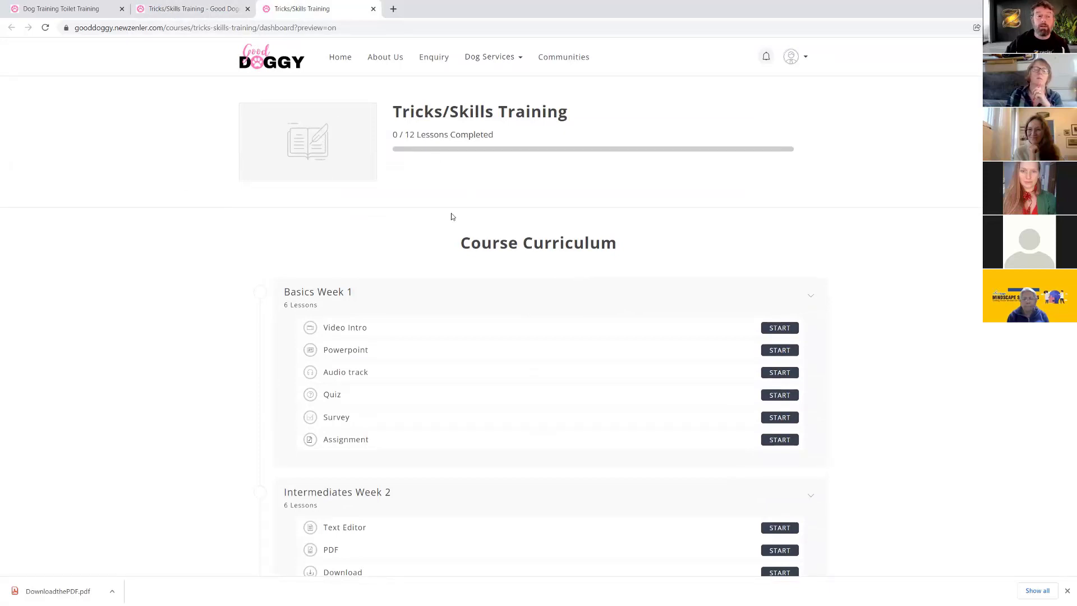
# - Open the Tricks/Skills Training sales page for editing and replace its unavailable video with the one in the video library
pyautogui.click(189, 11)
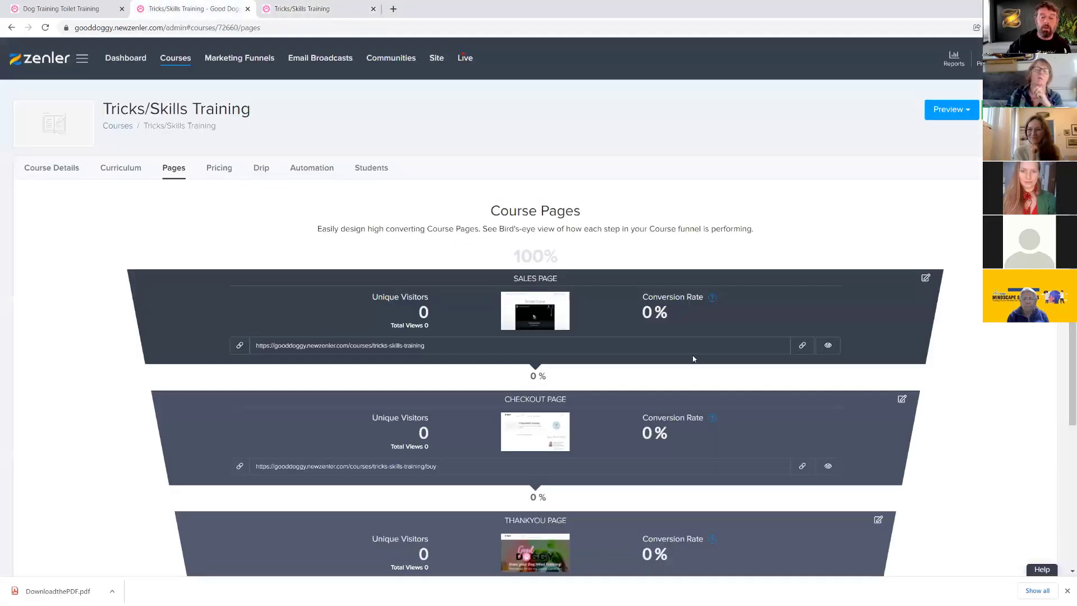
pyautogui.click(926, 279)
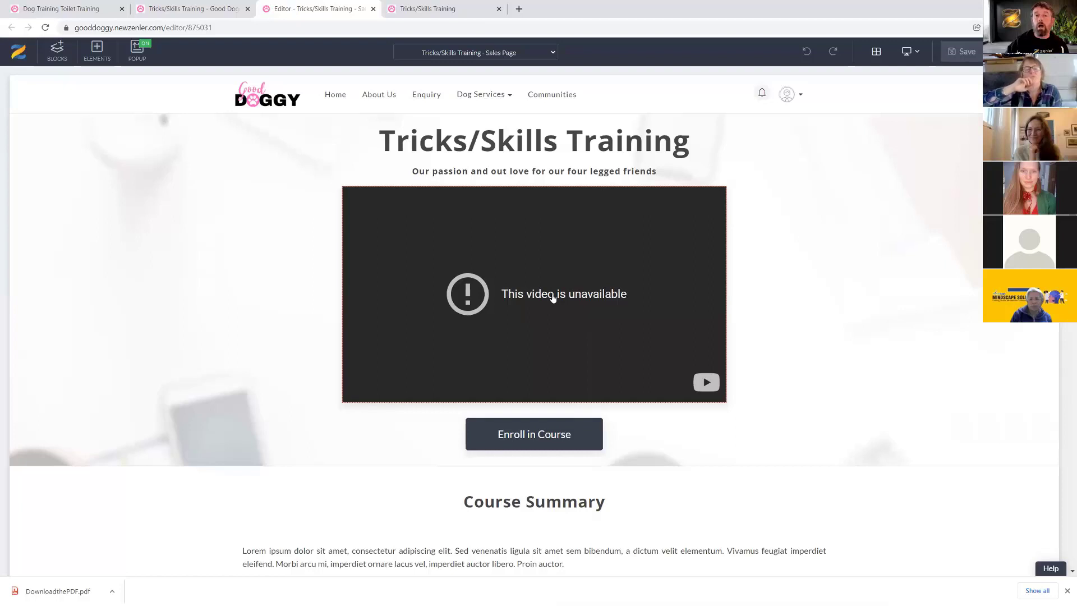
pyautogui.click(520, 282)
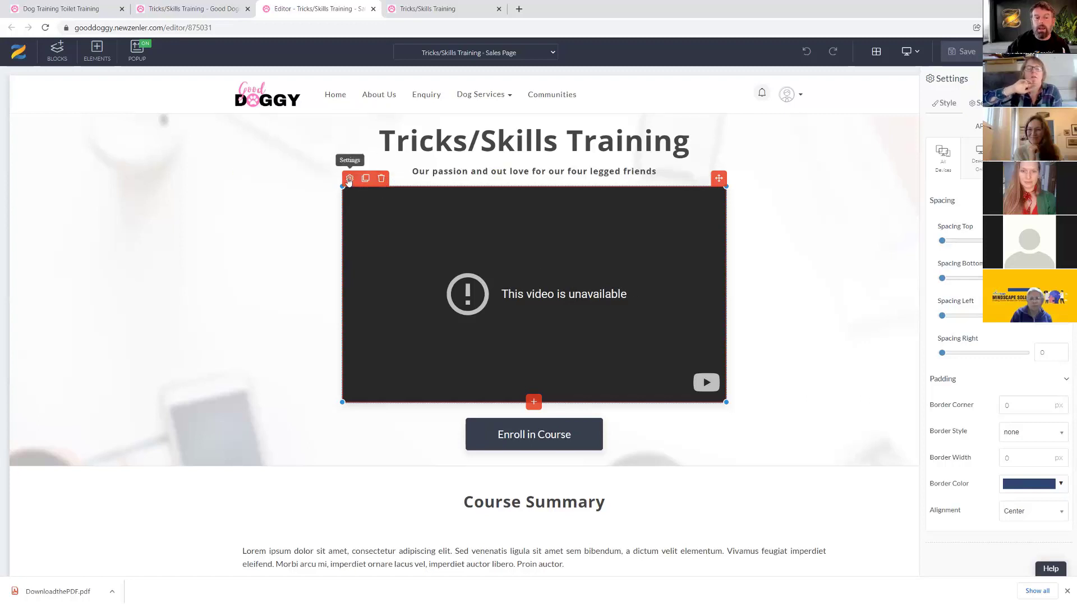
pyautogui.click(977, 103)
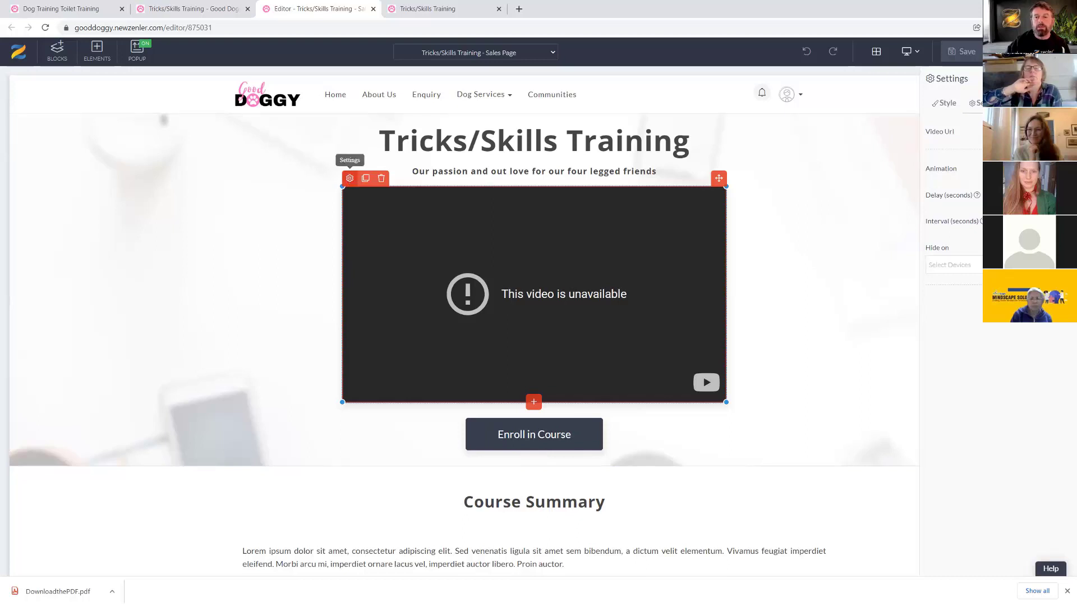
pyautogui.click(1036, 132)
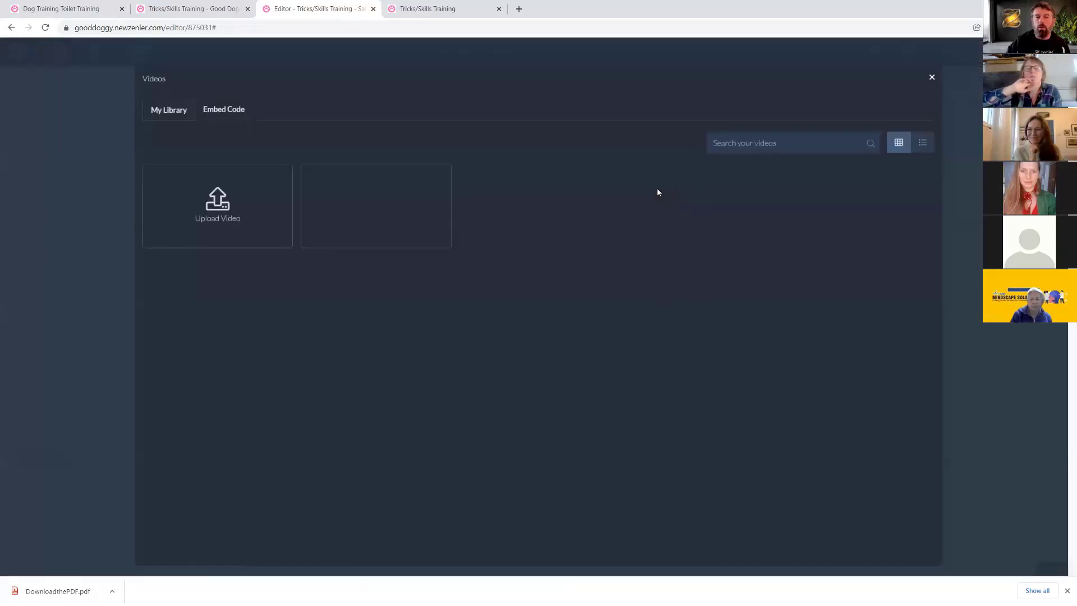
pyautogui.click(410, 213)
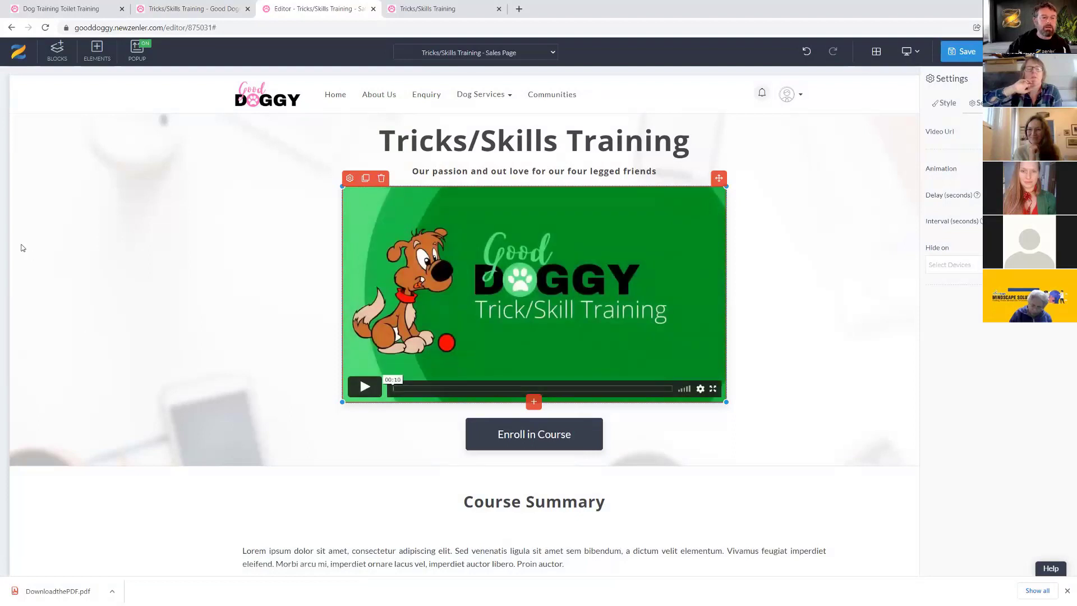
# - Set the sales page header block's background to the colourful dog photo from the image library and turn on its background overlay
pyautogui.click(69, 247)
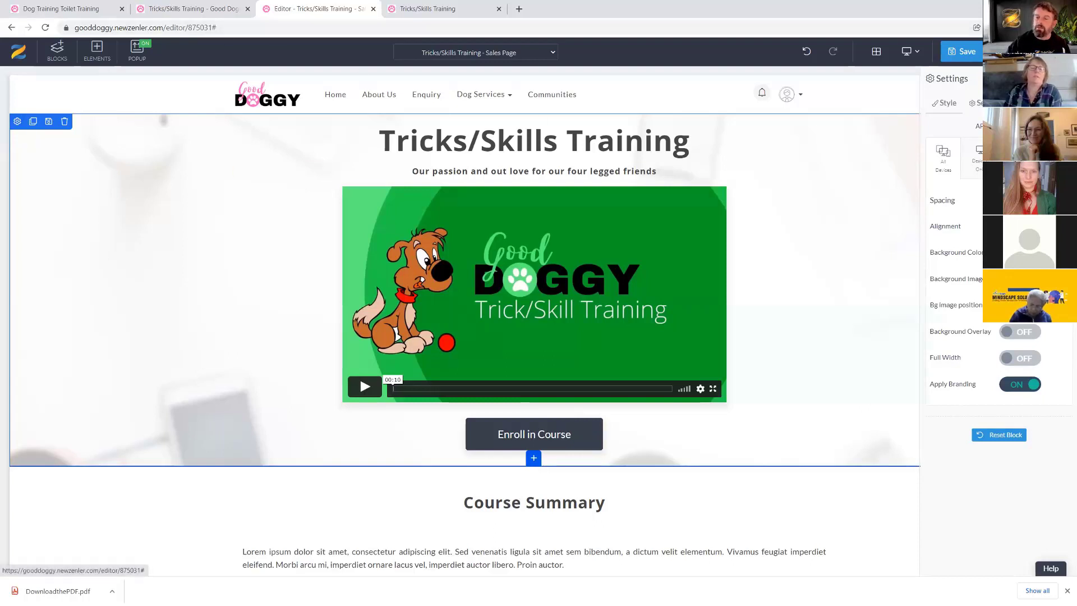
pyautogui.click(1013, 279)
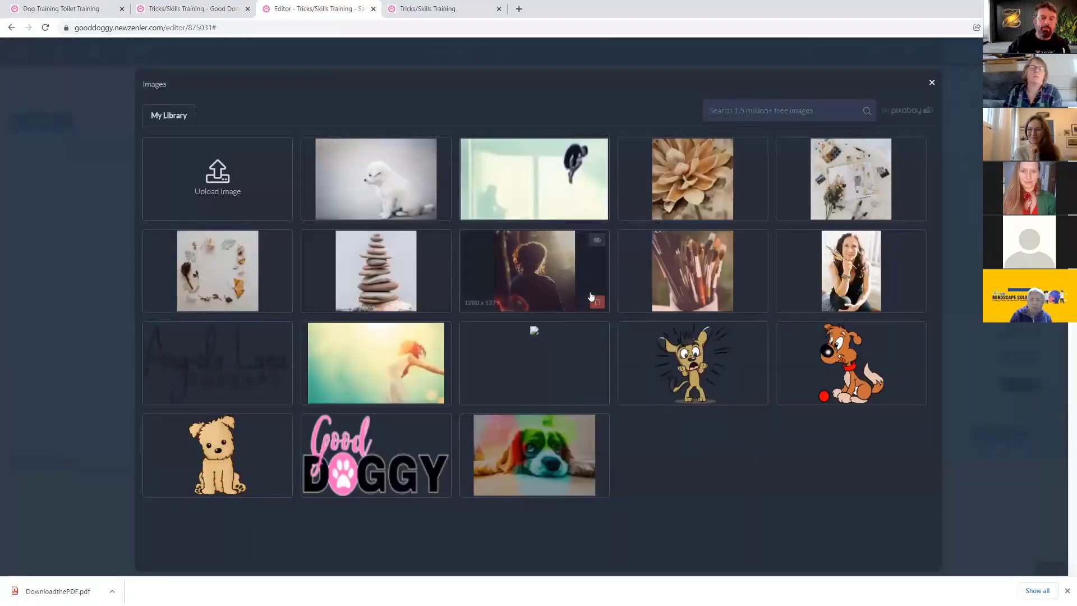
pyautogui.click(590, 425)
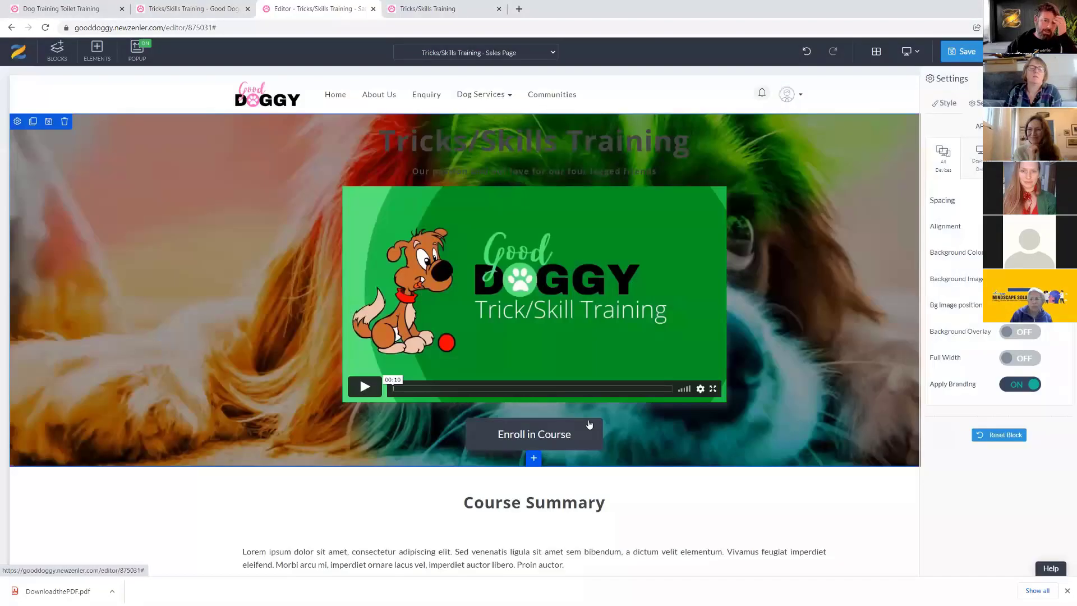
pyautogui.click(1024, 335)
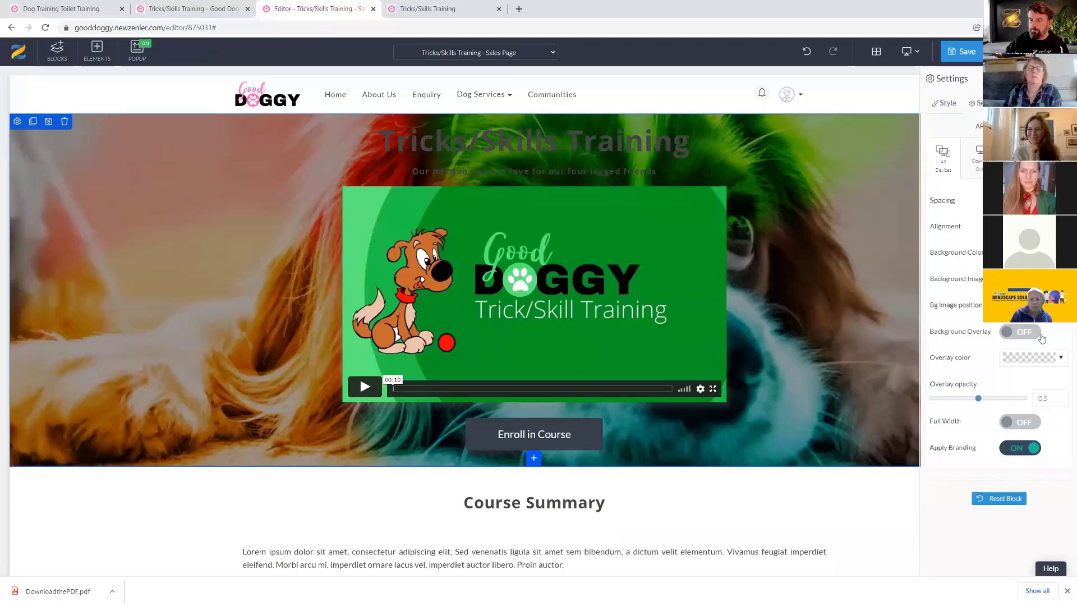
# - Set the header block's overlay colour to green #6aa84f and the course title's colour to white #ffffff
pyautogui.click(1059, 359)
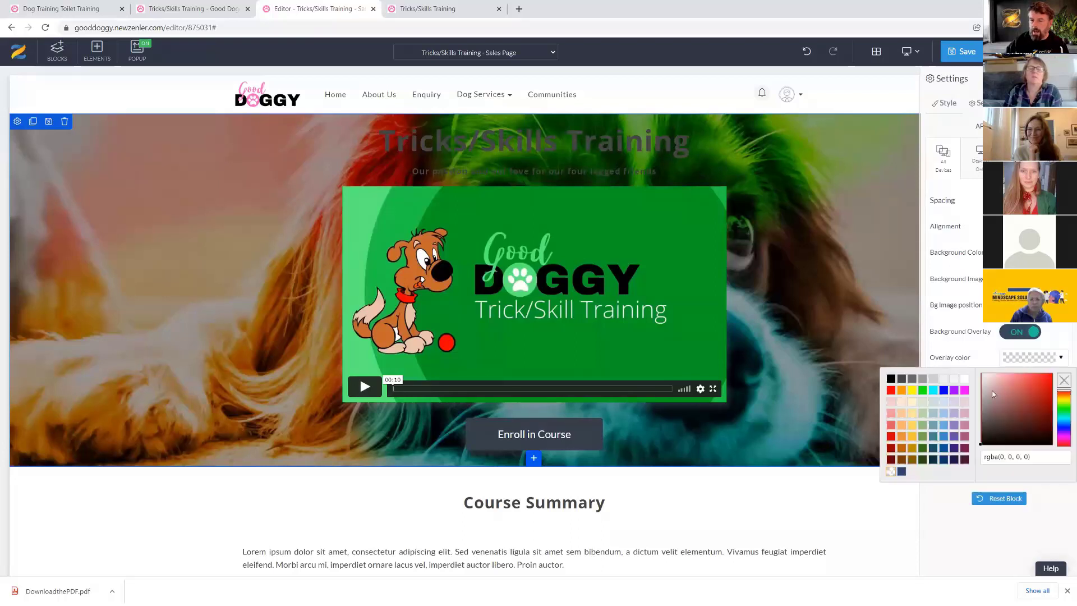
pyautogui.click(923, 438)
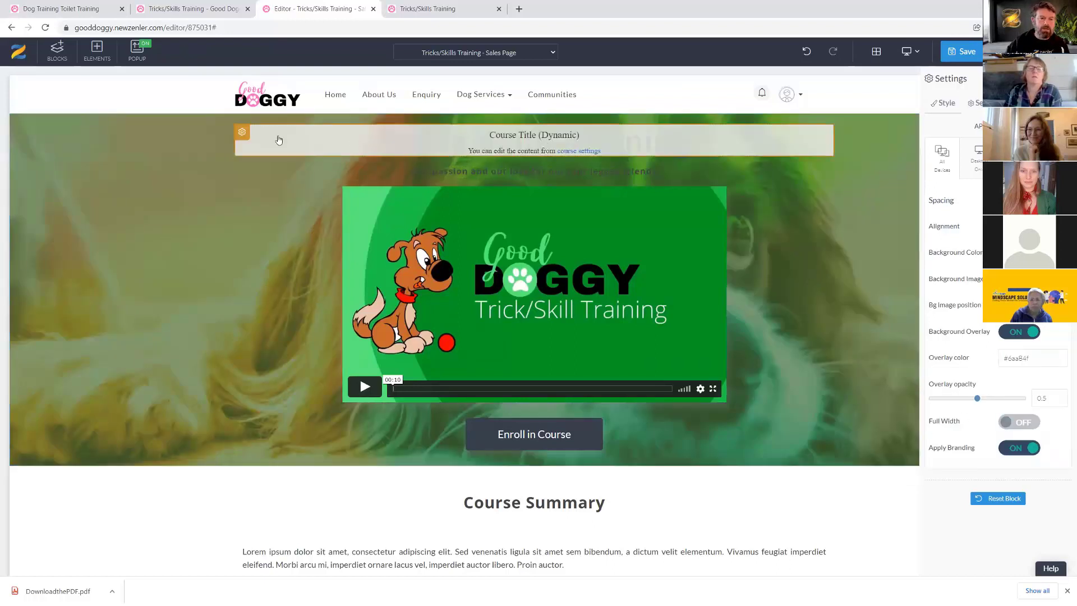
pyautogui.click(242, 133)
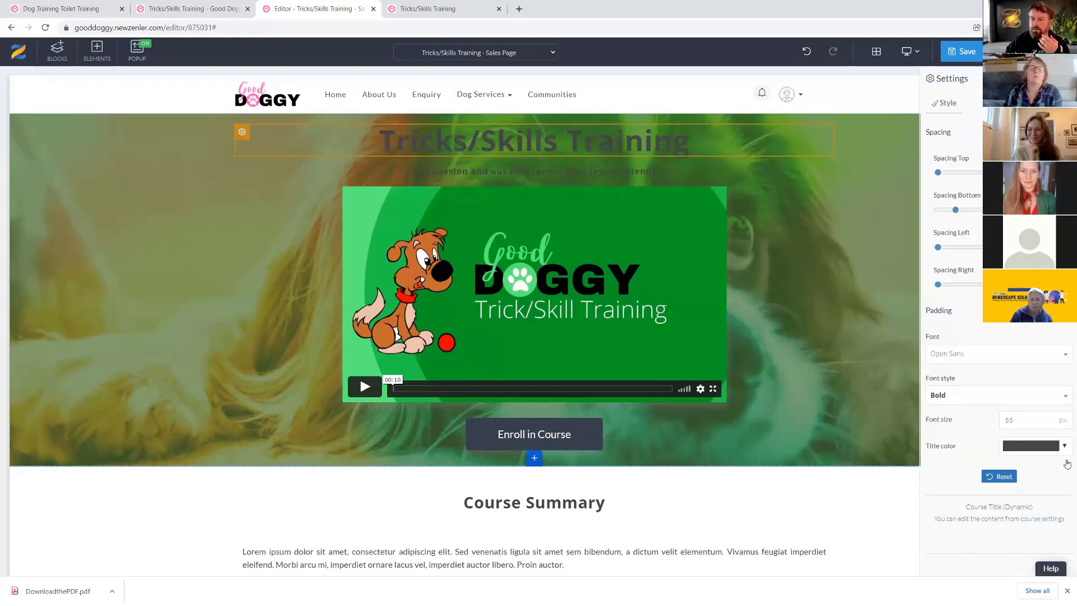
pyautogui.click(1065, 446)
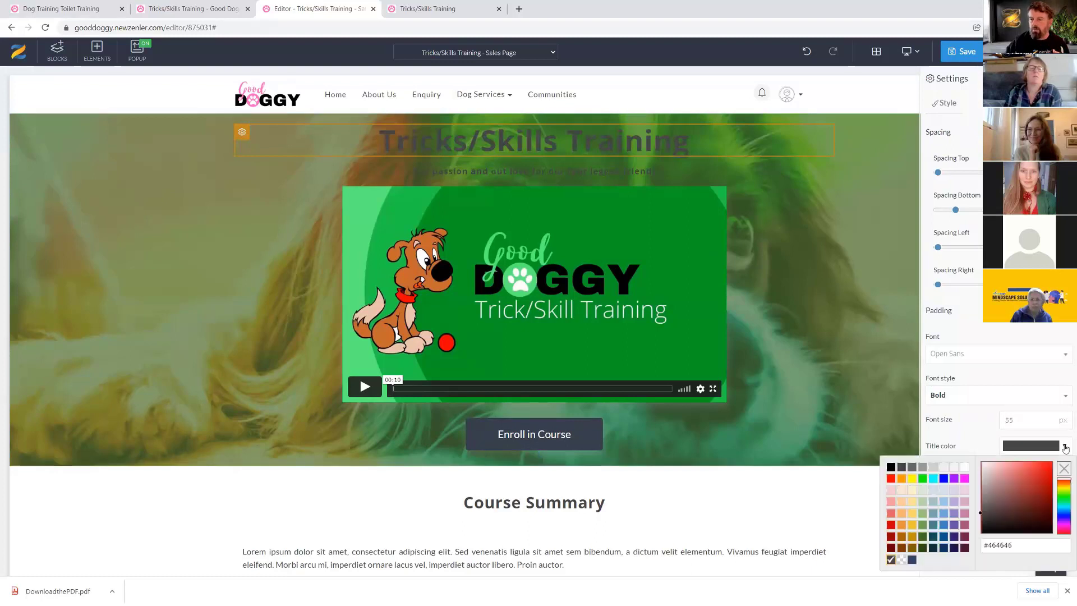
pyautogui.click(964, 469)
# - Set the course subtitle's colour to pale green #d9ead3 and expand its padding settings
pyautogui.click(293, 184)
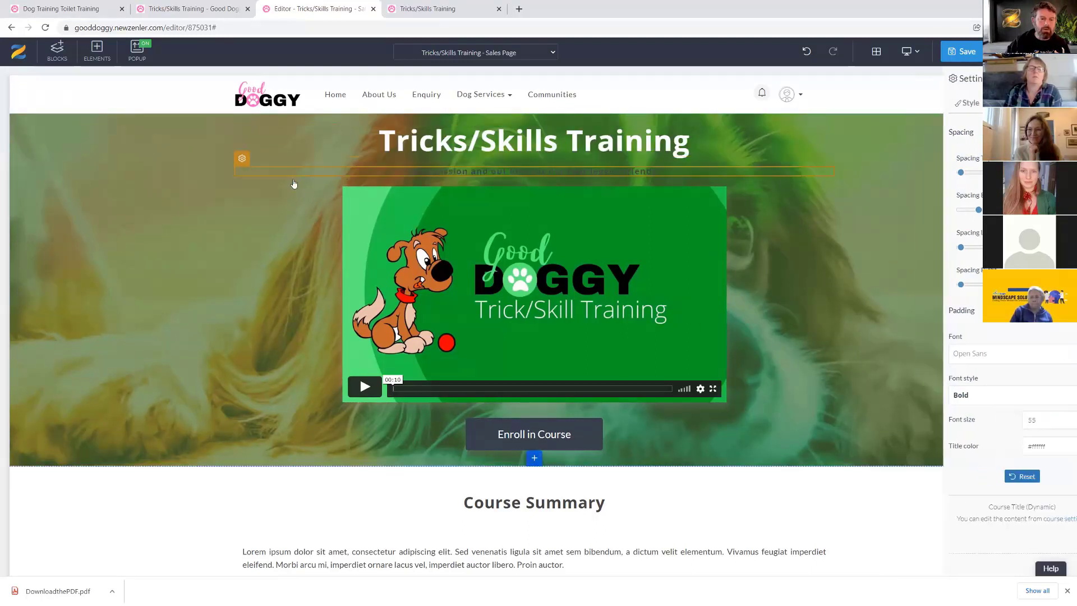
pyautogui.click(242, 158)
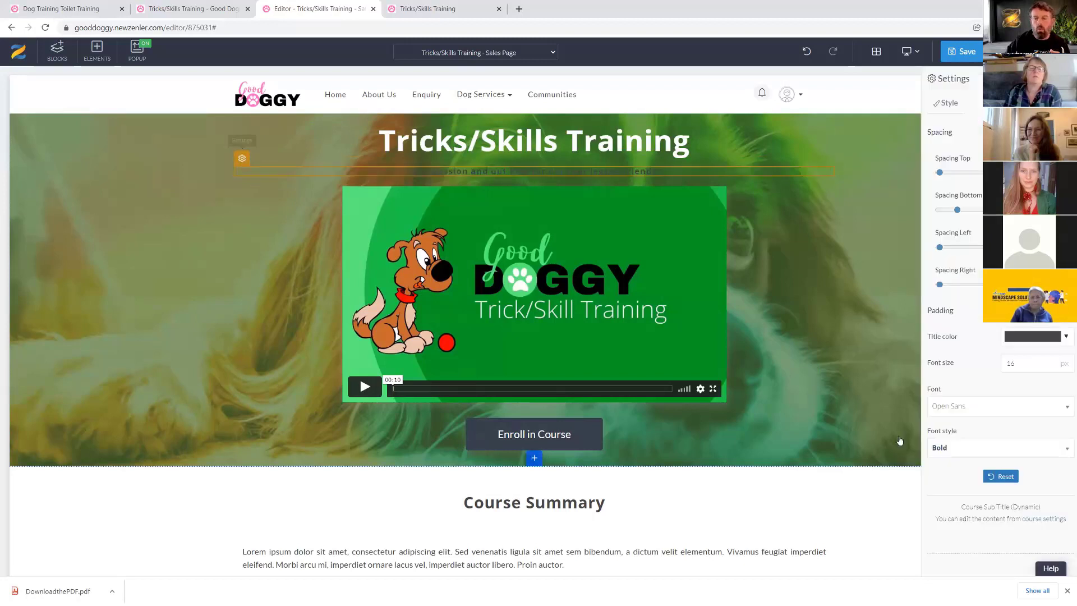
pyautogui.click(1065, 336)
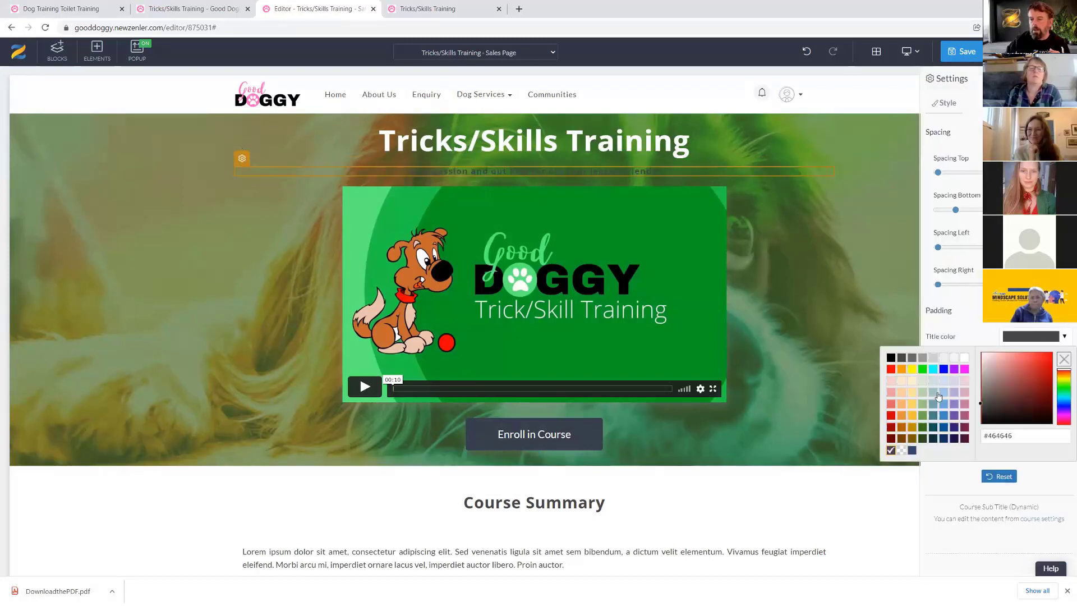
pyautogui.click(922, 380)
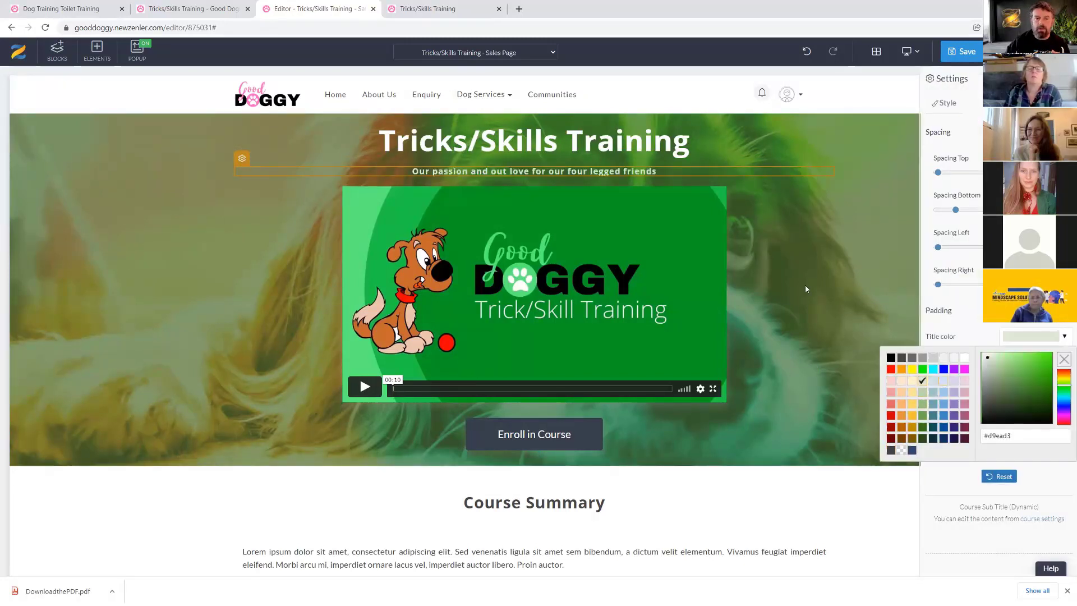
pyautogui.click(997, 330)
pyautogui.click(940, 311)
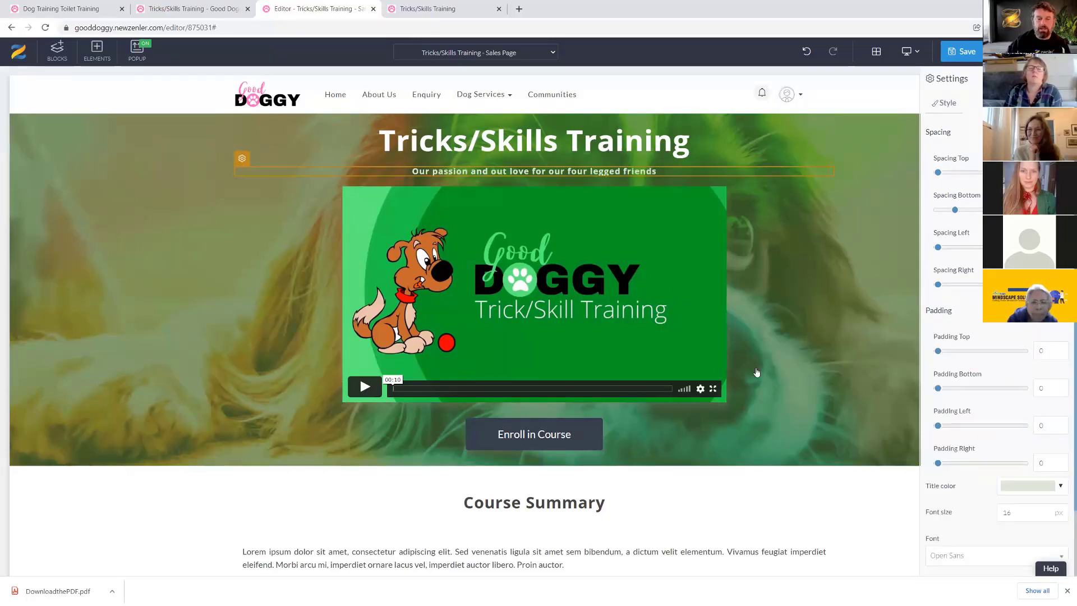
# - Examine the Course Summary section and highlight its placeholder paragraph
pyautogui.scroll(-4, 756, 373)
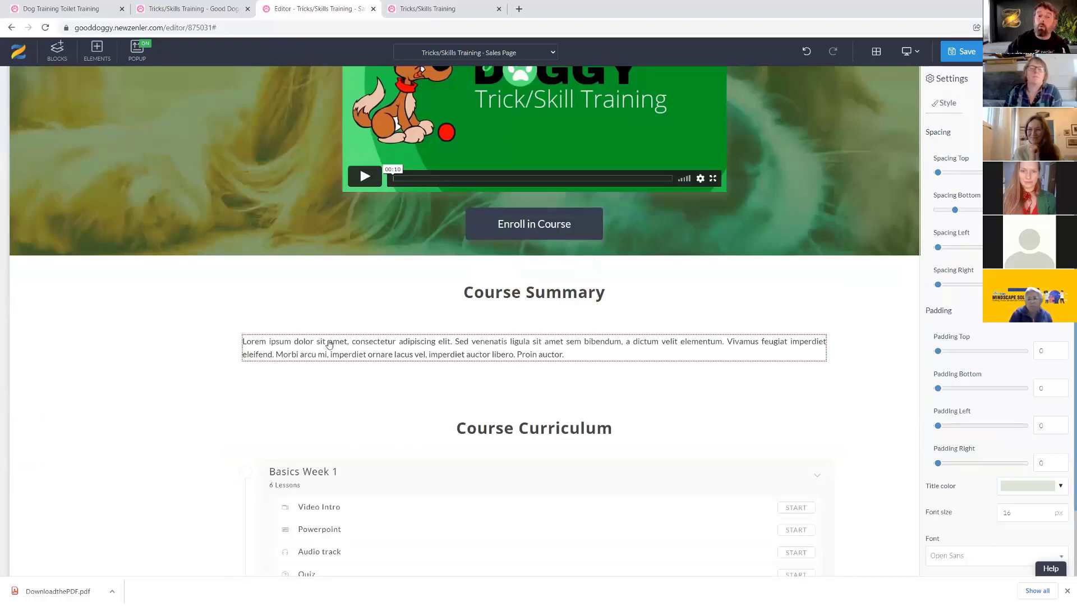
pyautogui.click(517, 354)
pyautogui.moveTo(564, 355); pyautogui.dragTo(258, 335)
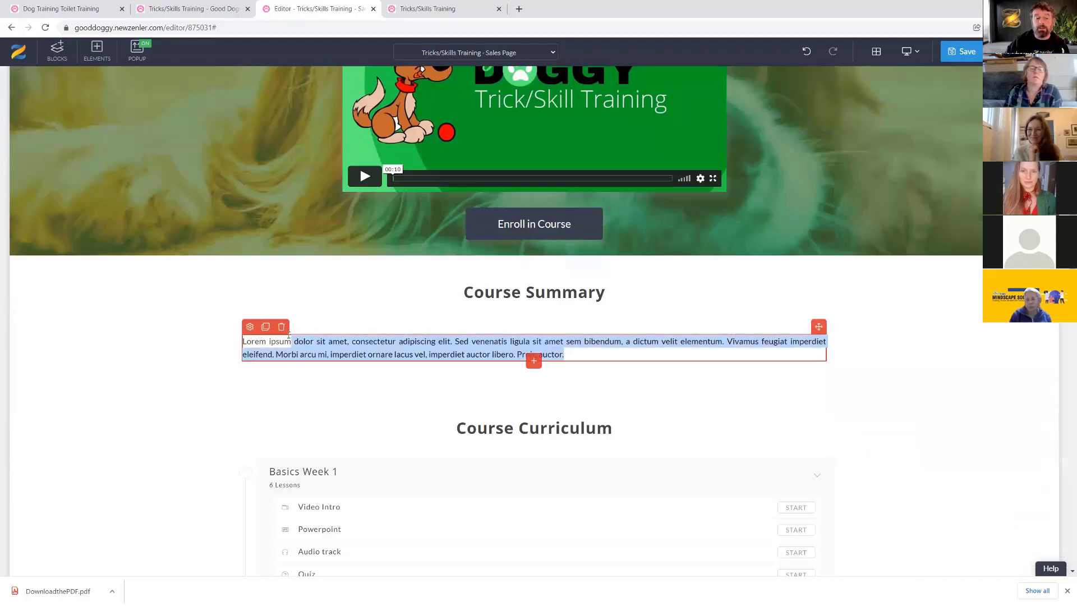
pyautogui.scroll(4, 452, 352)
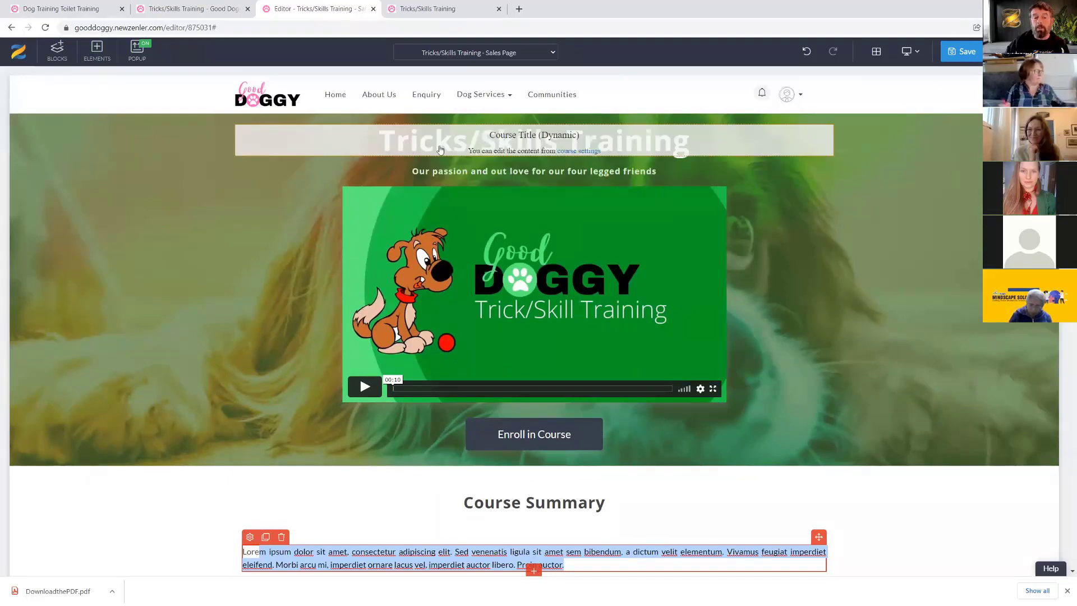
# - Close the course preview, then rename the course to "Tricks/Skills Training 1" in its course details and save the update
pyautogui.click(209, 9)
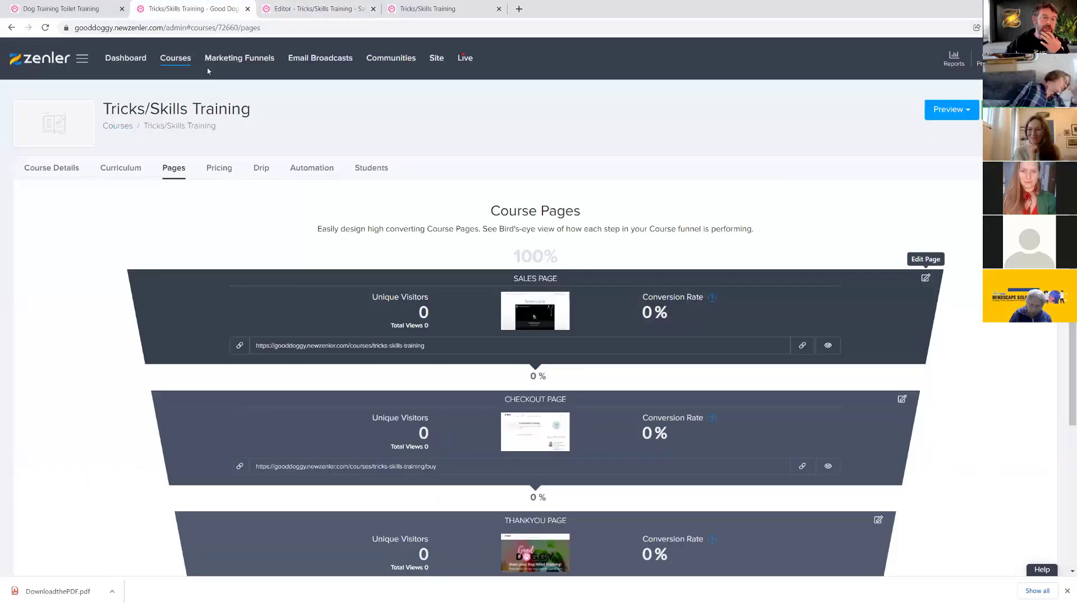
pyautogui.click(500, 10)
pyautogui.click(57, 169)
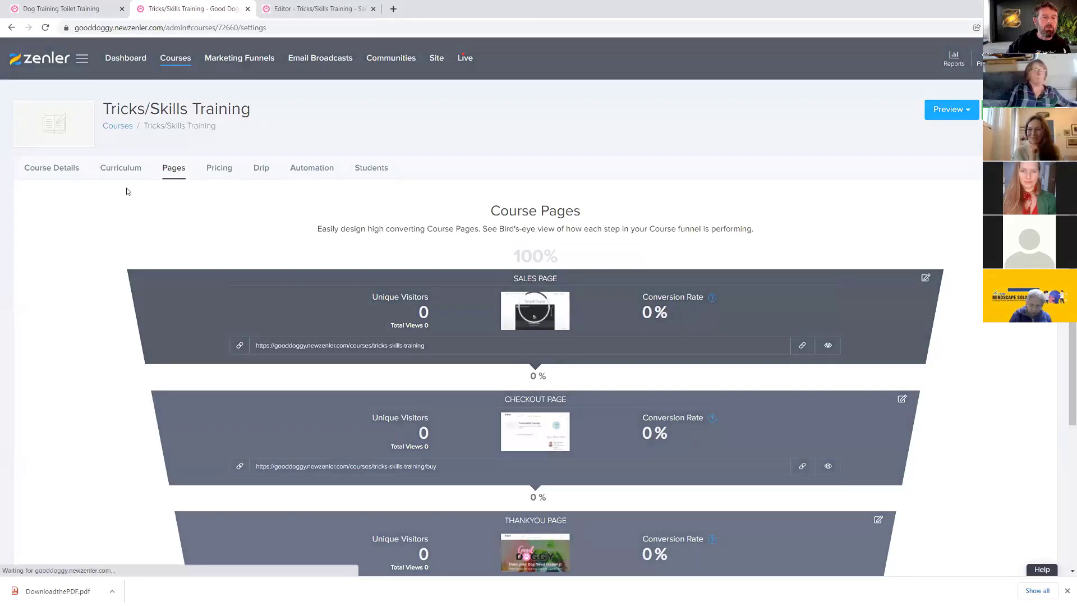
pyautogui.click(265, 209)
pyautogui.write('1')
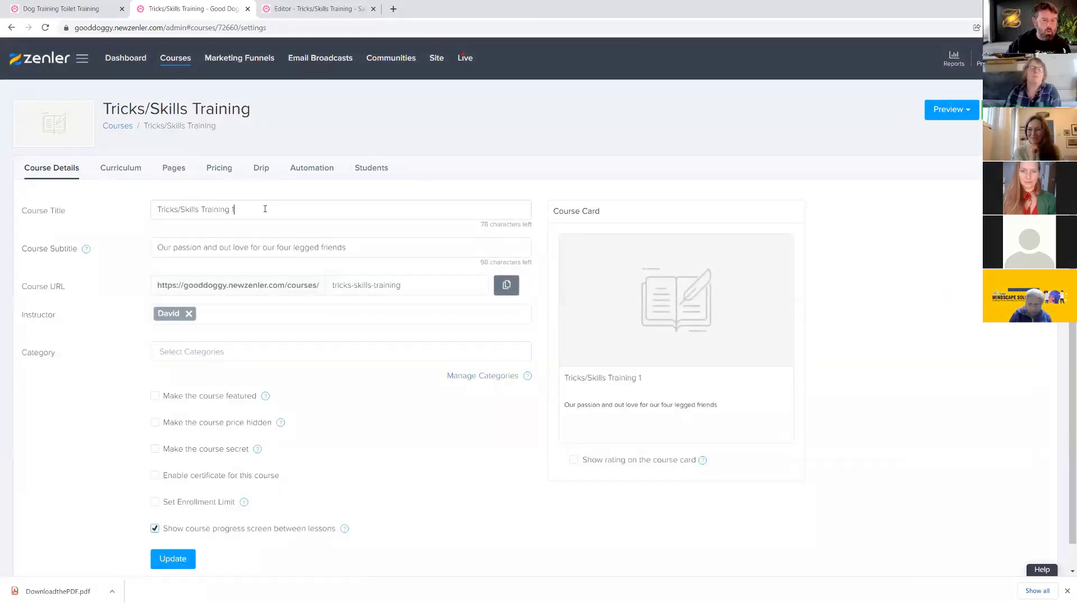
pyautogui.click(163, 559)
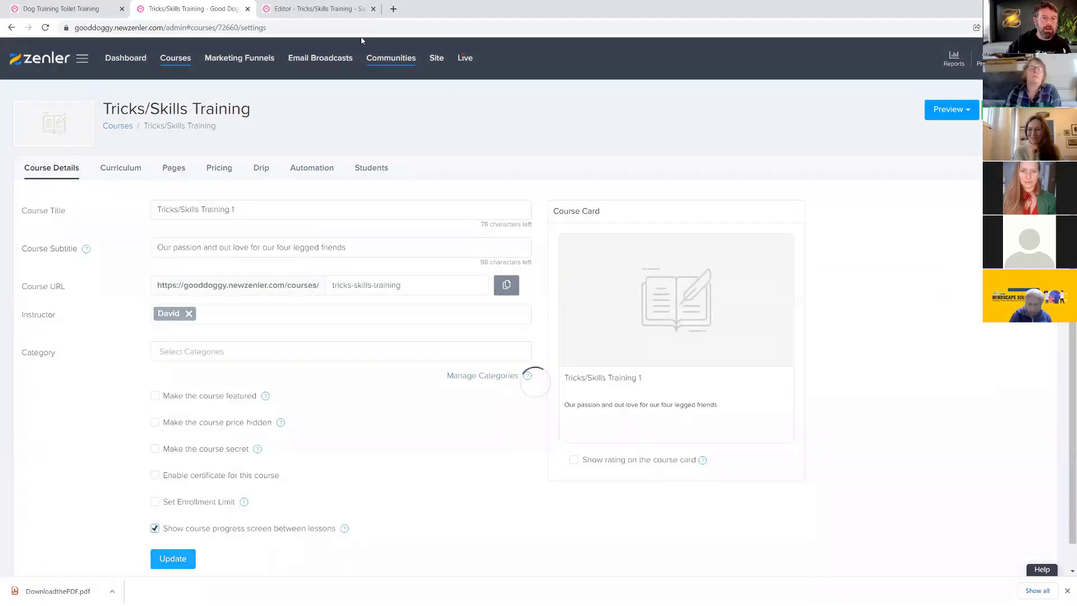
# - Reload the sales page editor without saving and compare its course title with the one in the course details
pyautogui.click(318, 9)
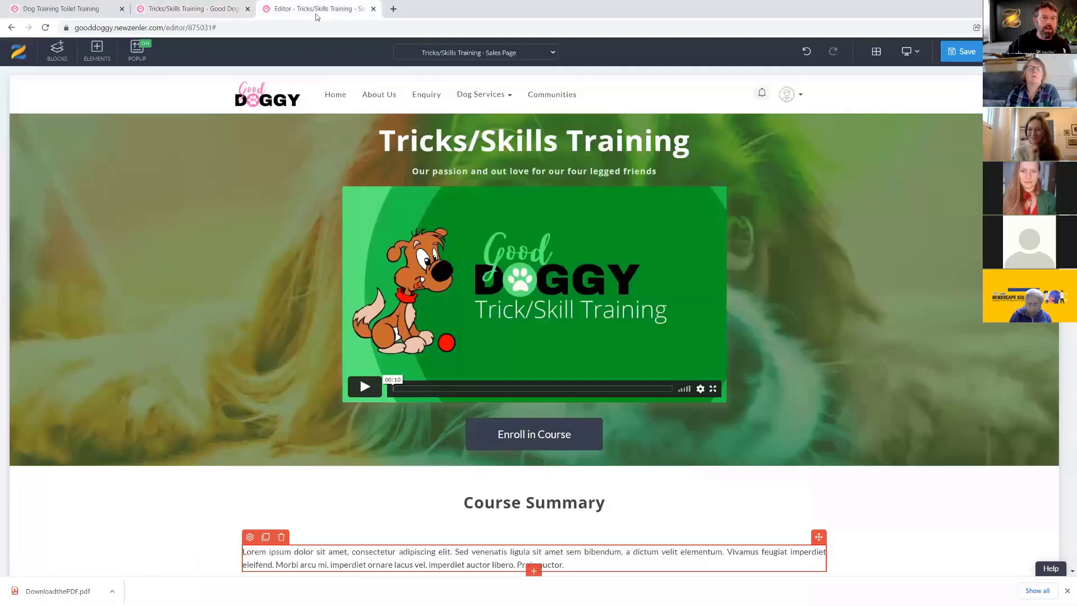
pyautogui.click(45, 28)
pyautogui.click(589, 87)
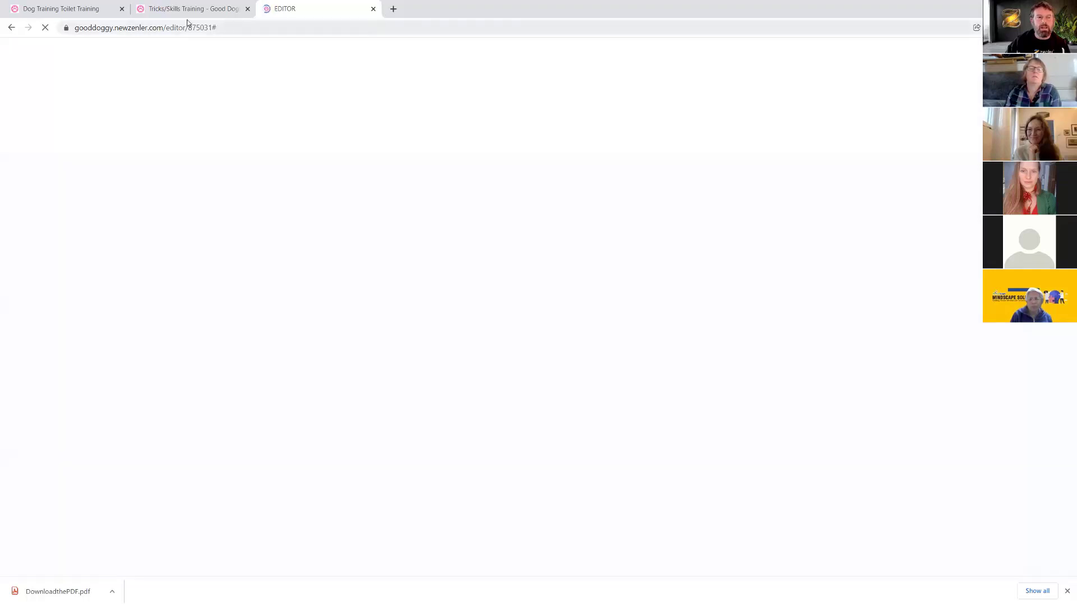
pyautogui.click(191, 11)
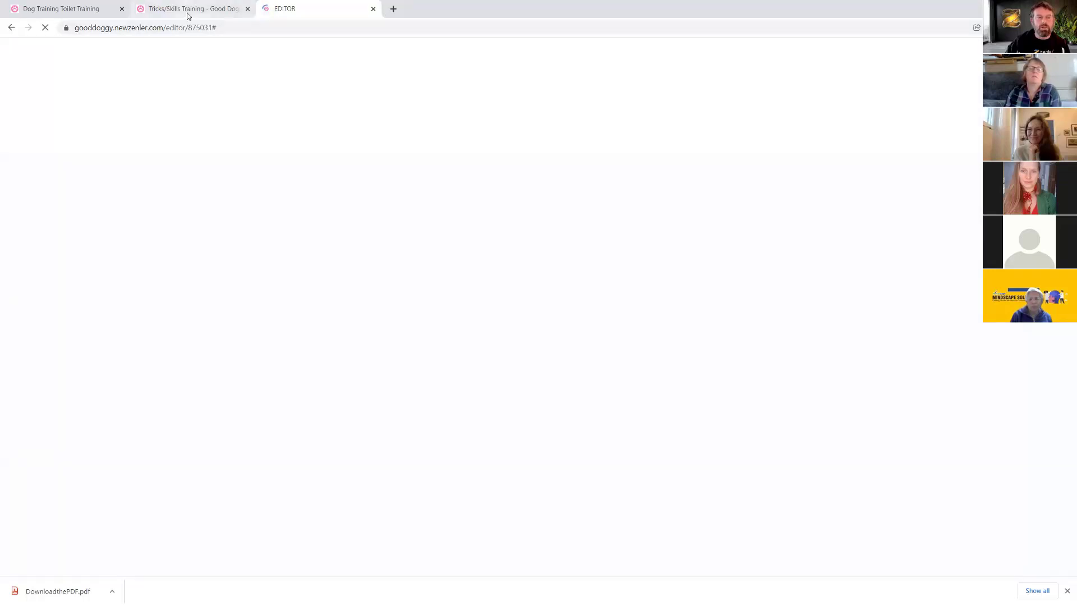
pyautogui.doubleClick(232, 208)
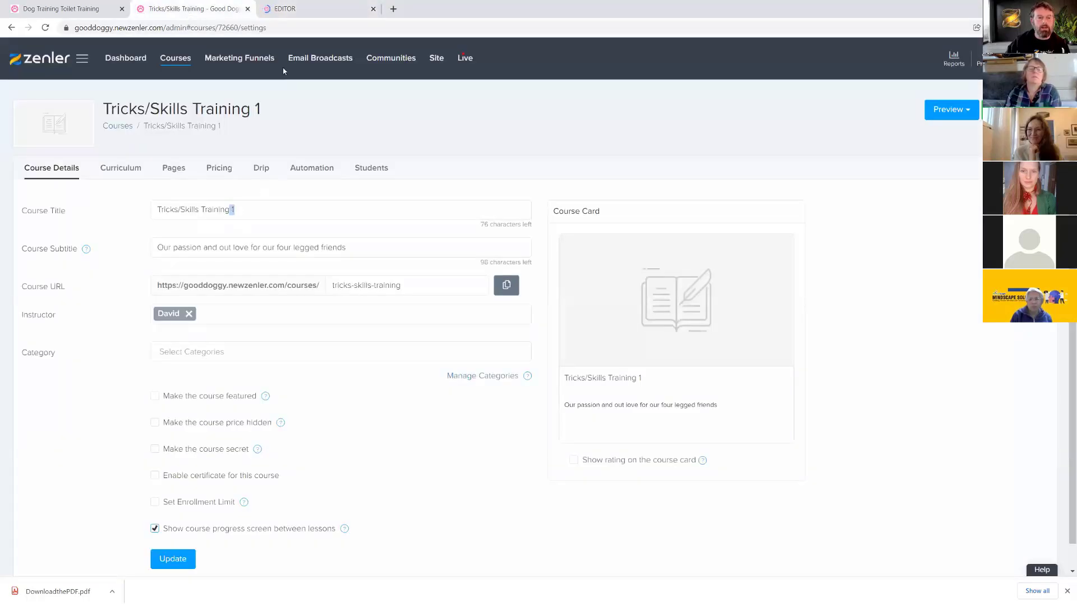
pyautogui.click(298, 10)
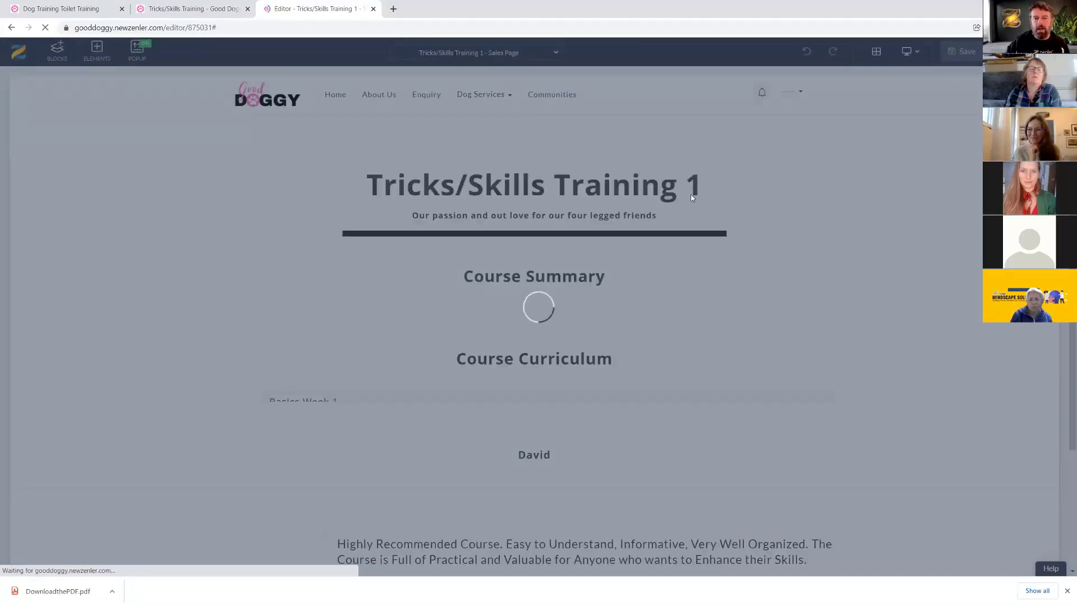
# - Append "join the fun" to the course subtitle, update the course details and reload the sales page editor
pyautogui.click(173, 8)
pyautogui.click(388, 240)
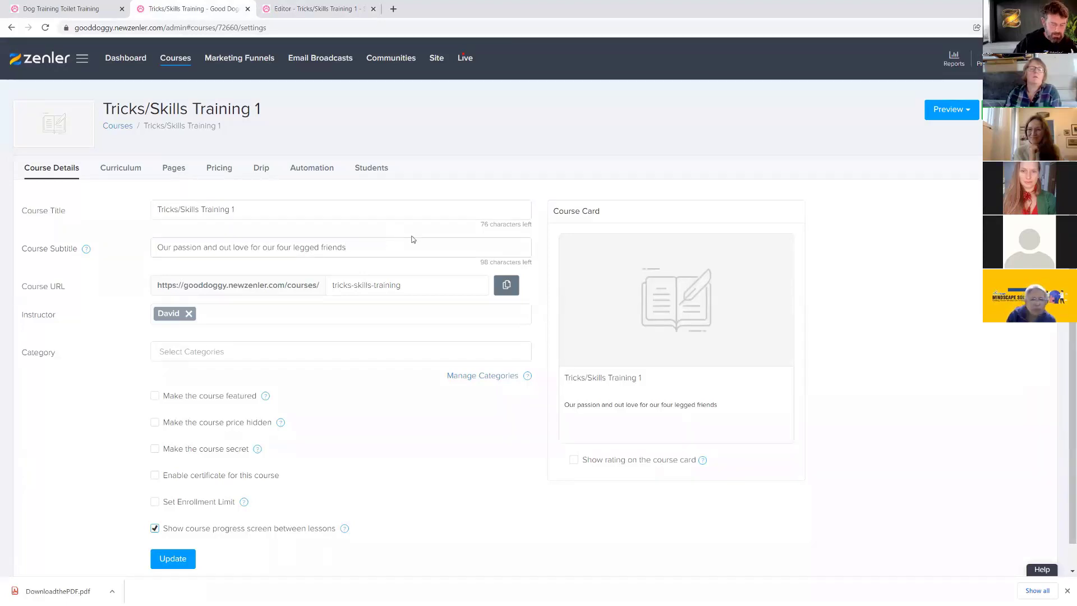
pyautogui.write('join')
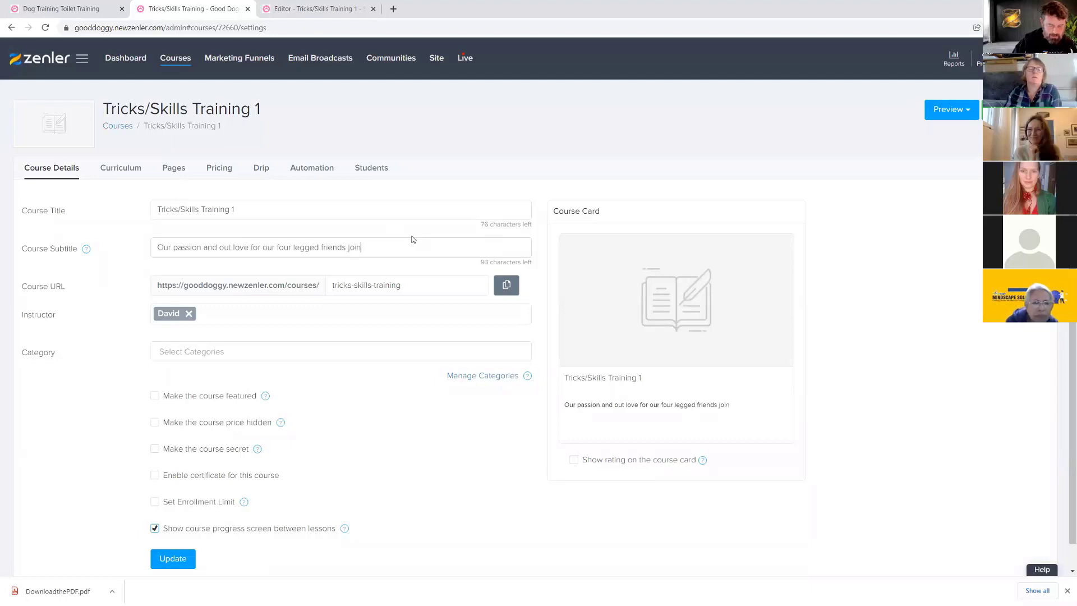
pyautogui.write(' the fun')
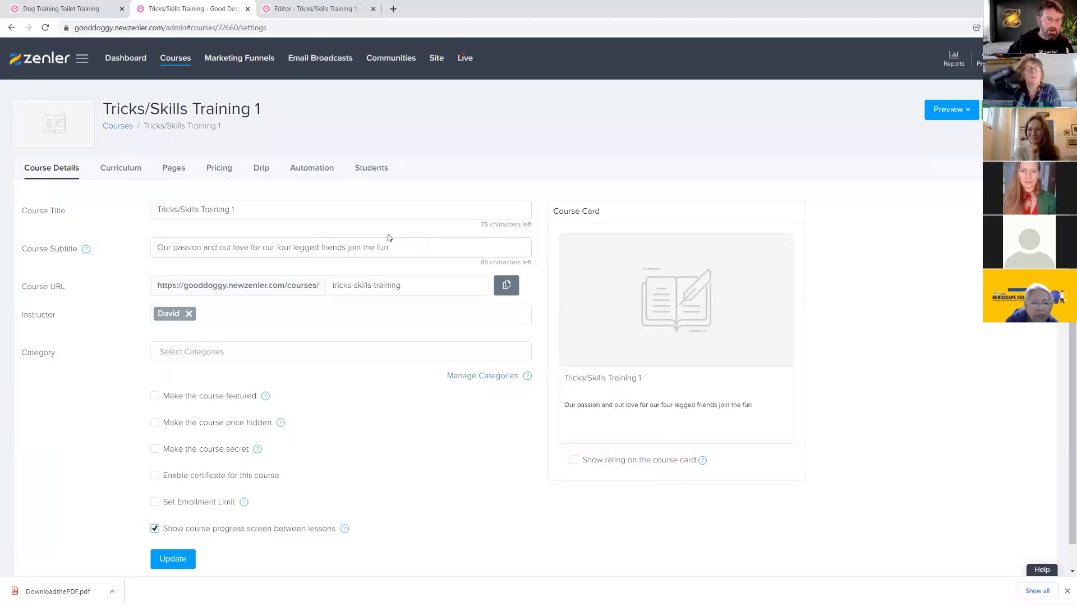
pyautogui.click(183, 566)
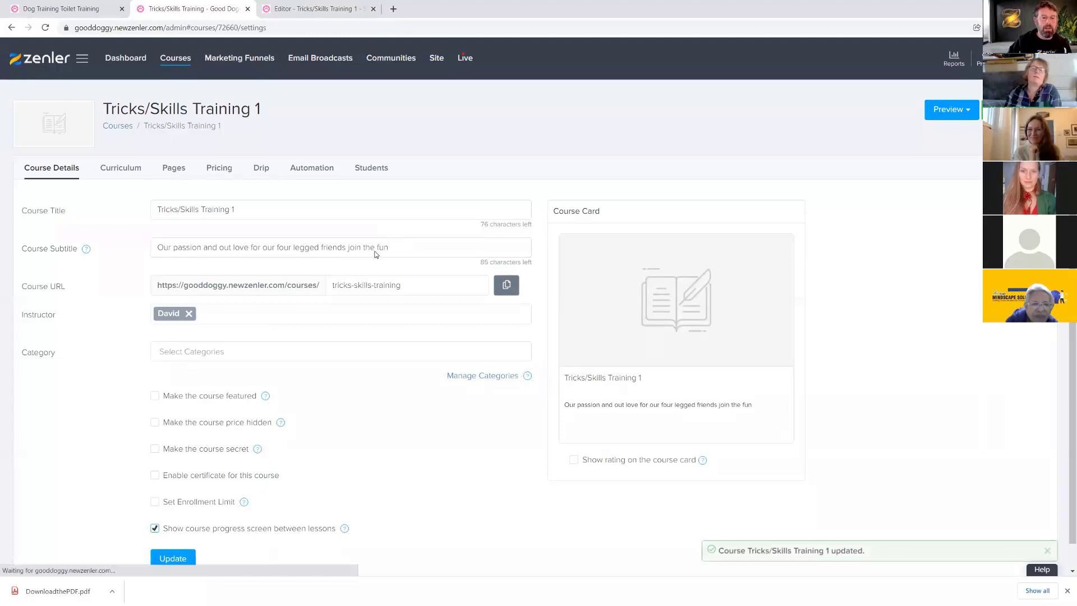
pyautogui.click(308, 9)
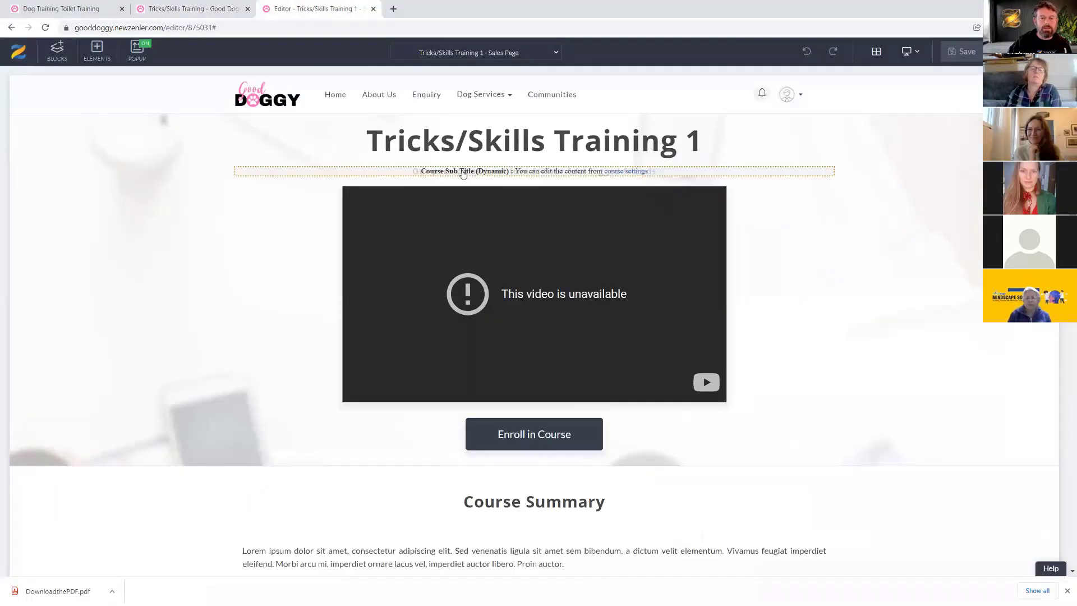
pyautogui.click(46, 28)
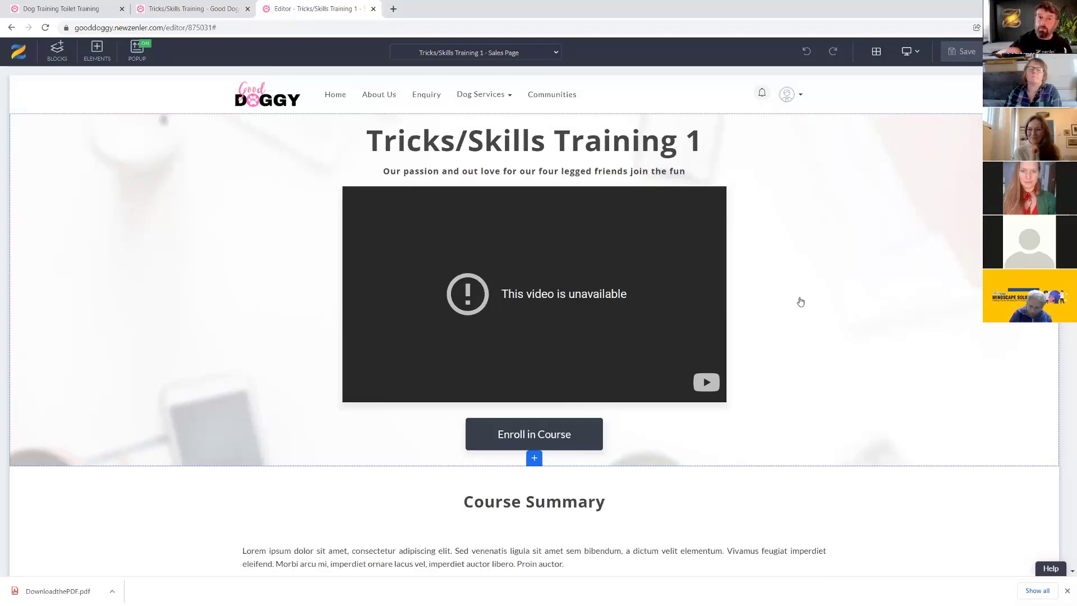
# - Set the sales page header block's background to the colourful dog photo and turn on a green background overlay
pyautogui.click(216, 238)
pyautogui.click(16, 121)
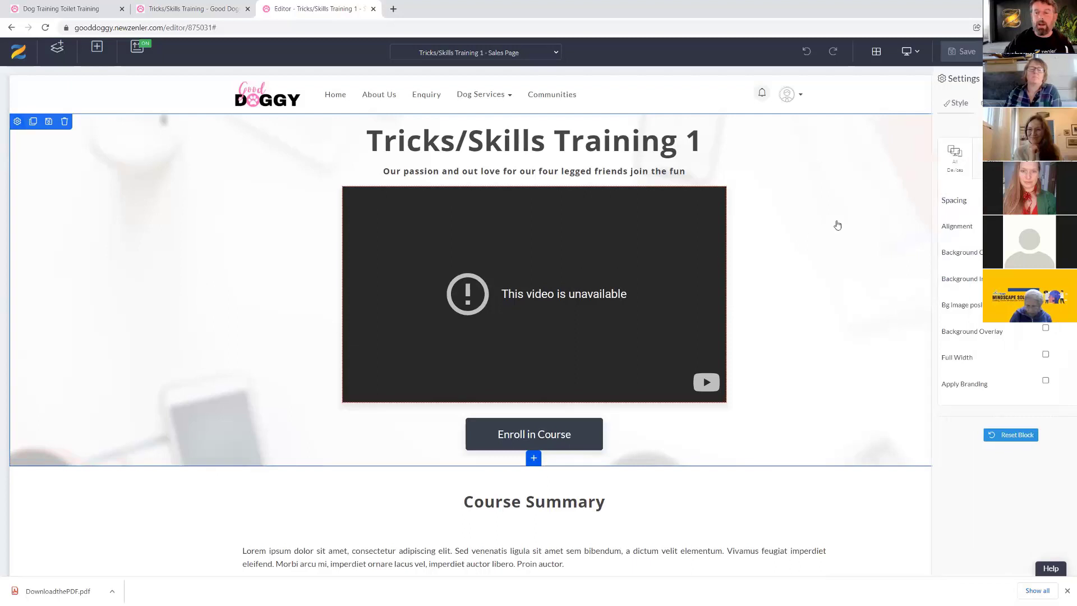
pyautogui.click(1020, 279)
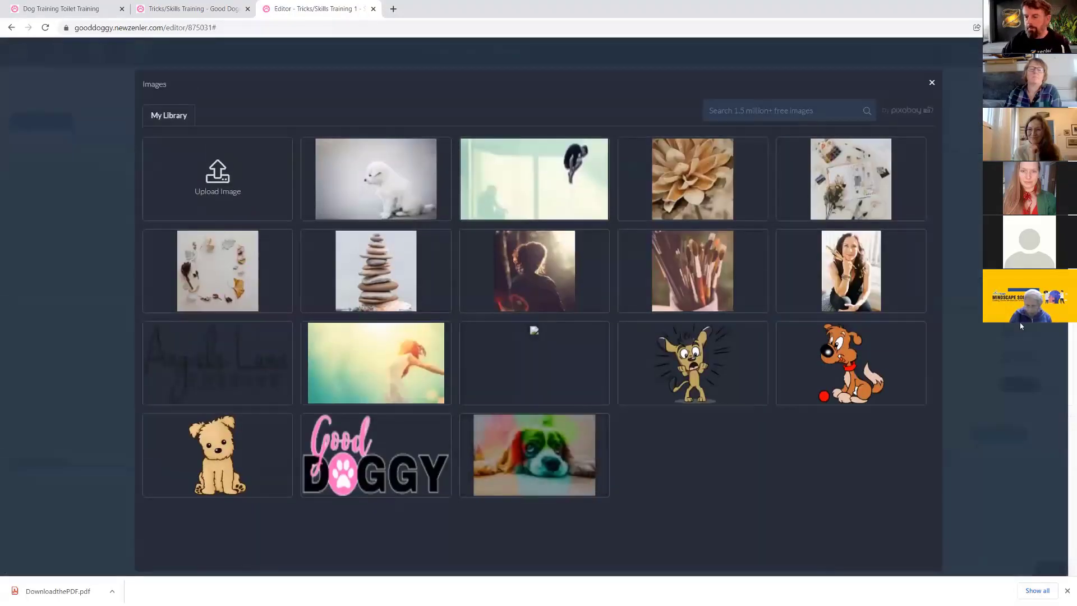
pyautogui.click(594, 424)
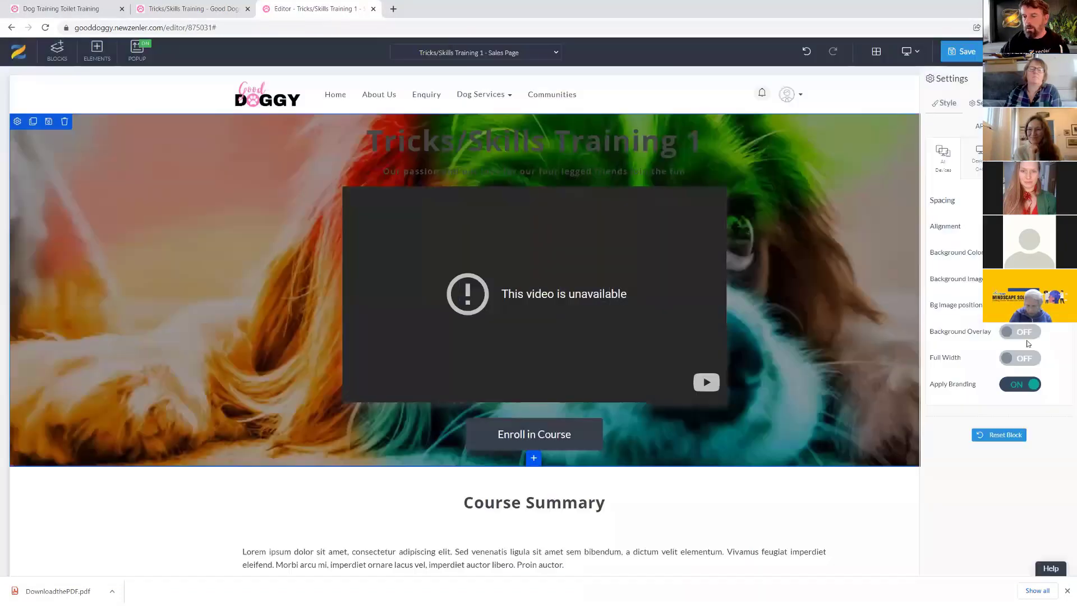
pyautogui.click(1026, 332)
pyautogui.click(1060, 357)
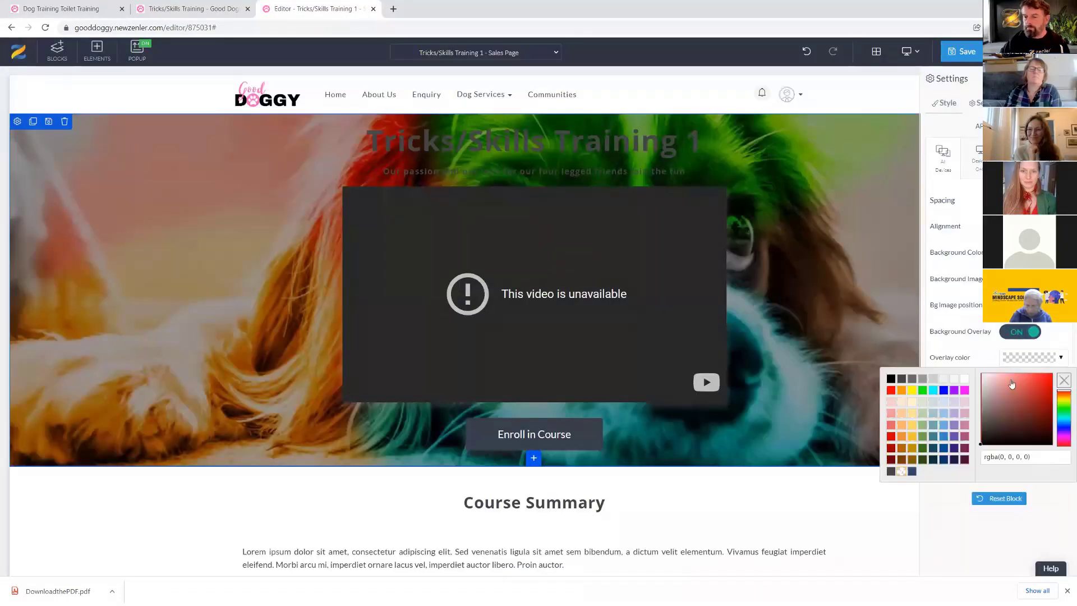
pyautogui.click(923, 437)
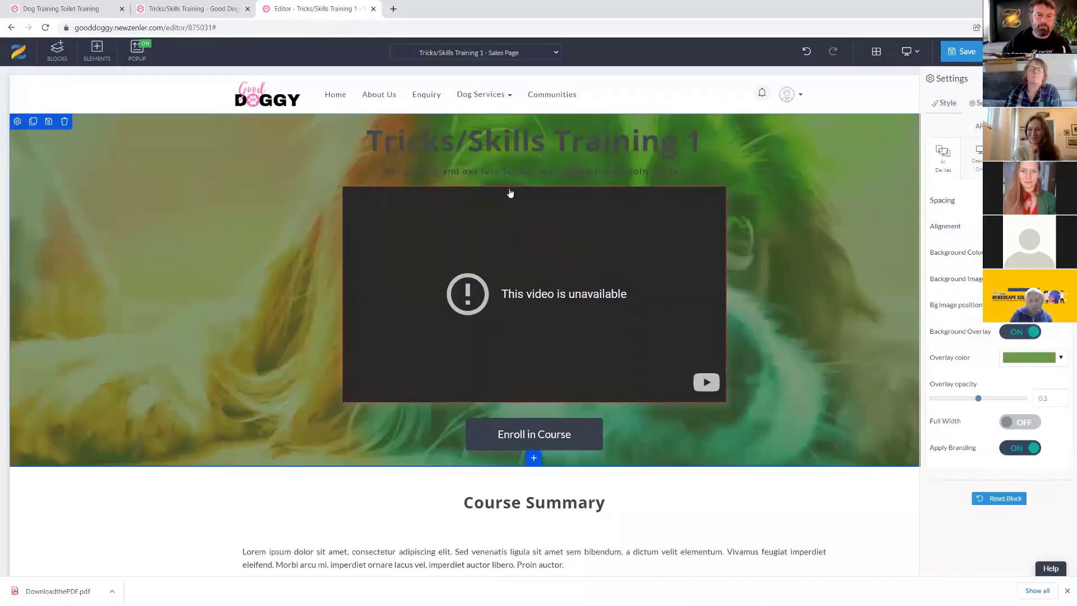
# - Set the title colour of both the dynamic course title and the course subtitle in the header block to white
pyautogui.click(242, 133)
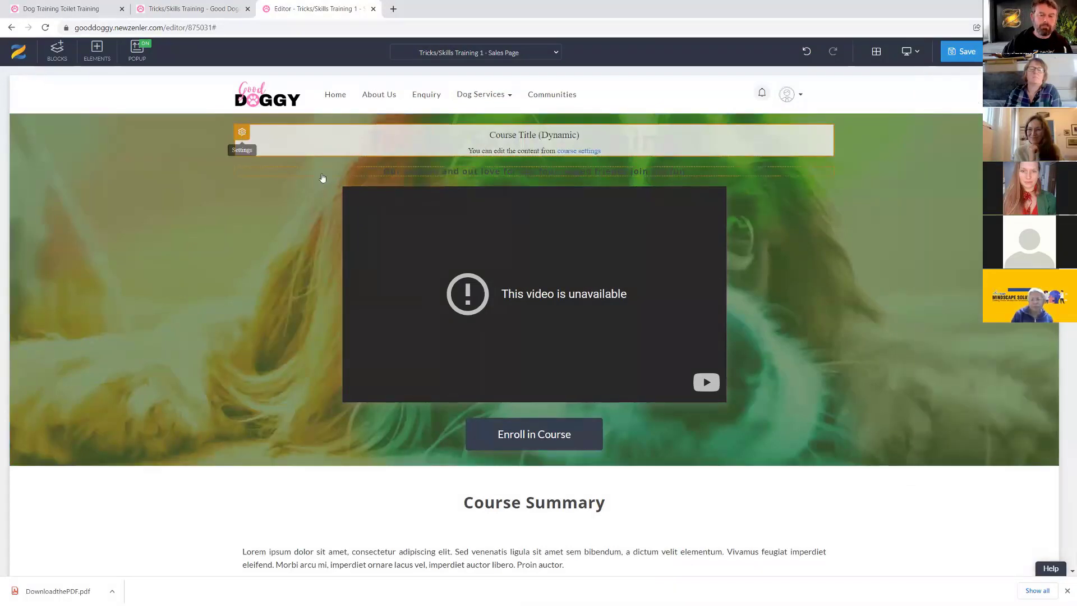
pyautogui.click(1060, 447)
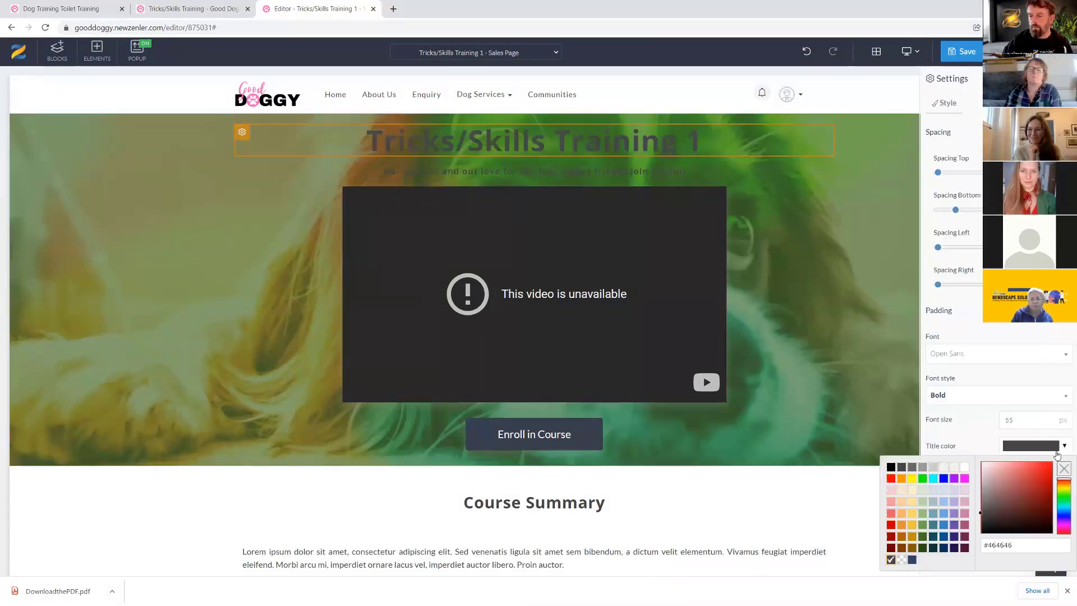
pyautogui.click(447, 172)
pyautogui.click(266, 163)
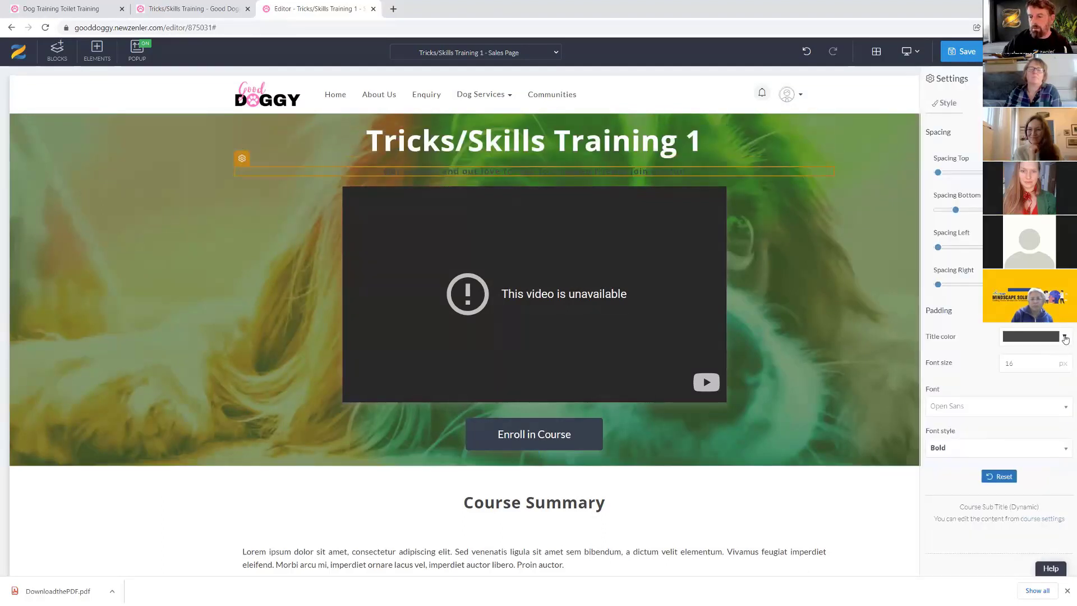
pyautogui.click(1064, 337)
pyautogui.click(964, 358)
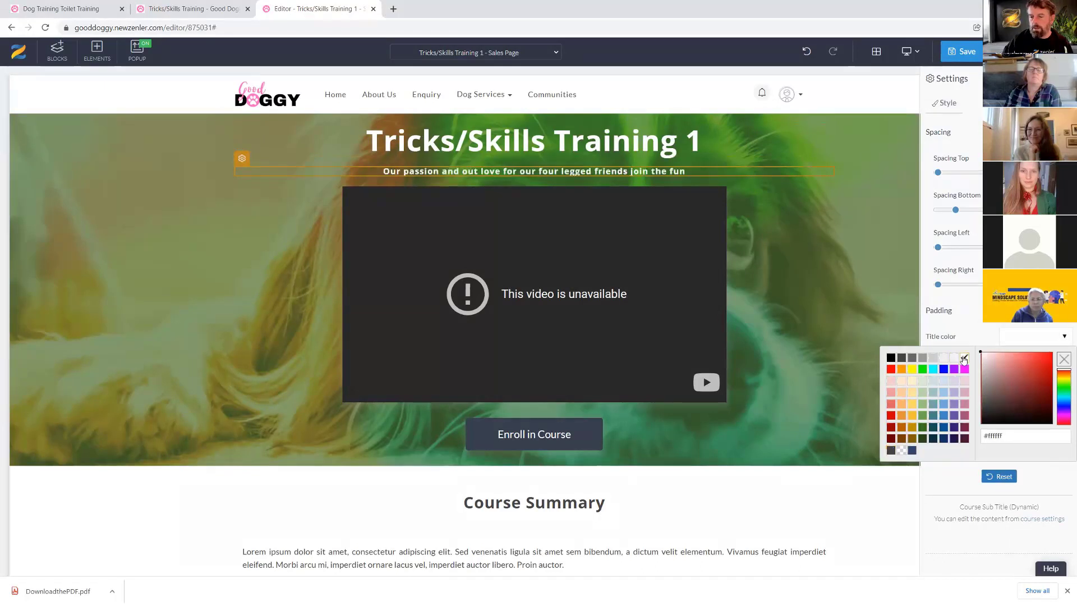
# - Replace the unavailable header video with 1-Tricks-Skills-Intro.mp4 from the video library
pyautogui.click(440, 257)
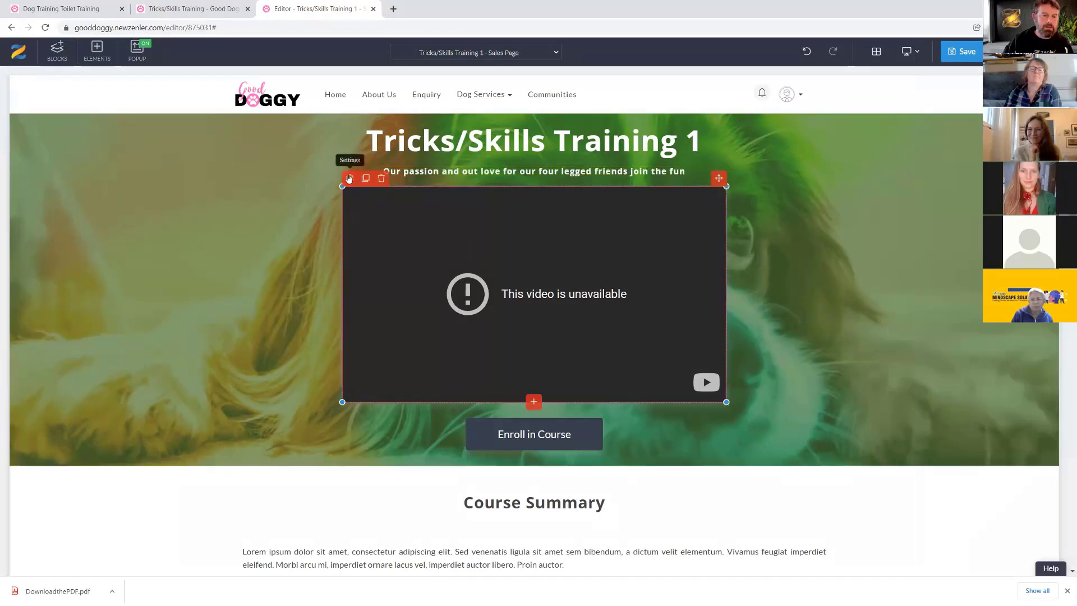
pyautogui.click(349, 177)
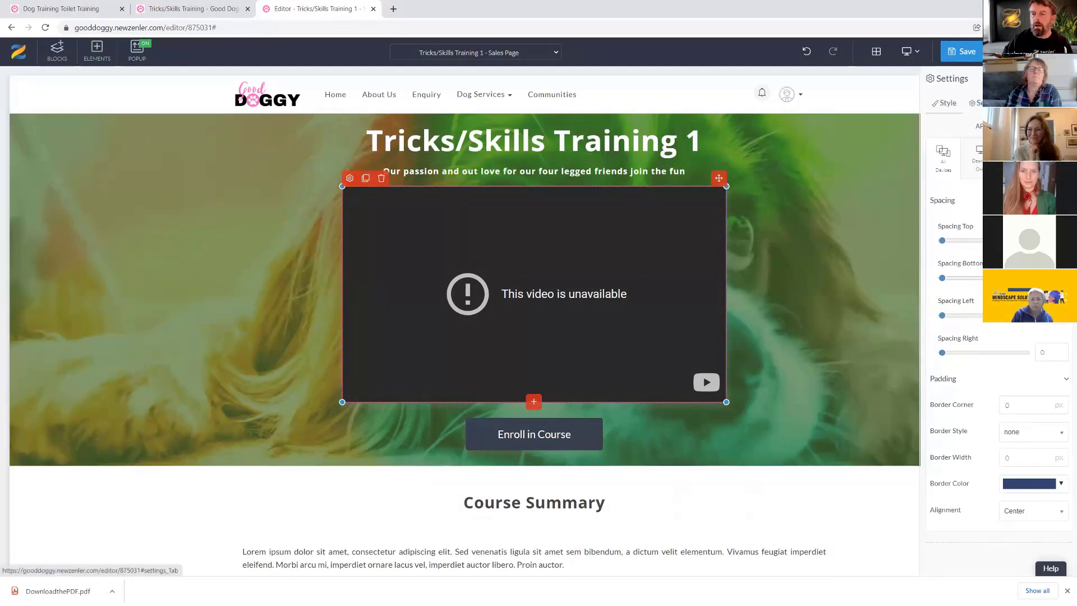
pyautogui.click(977, 102)
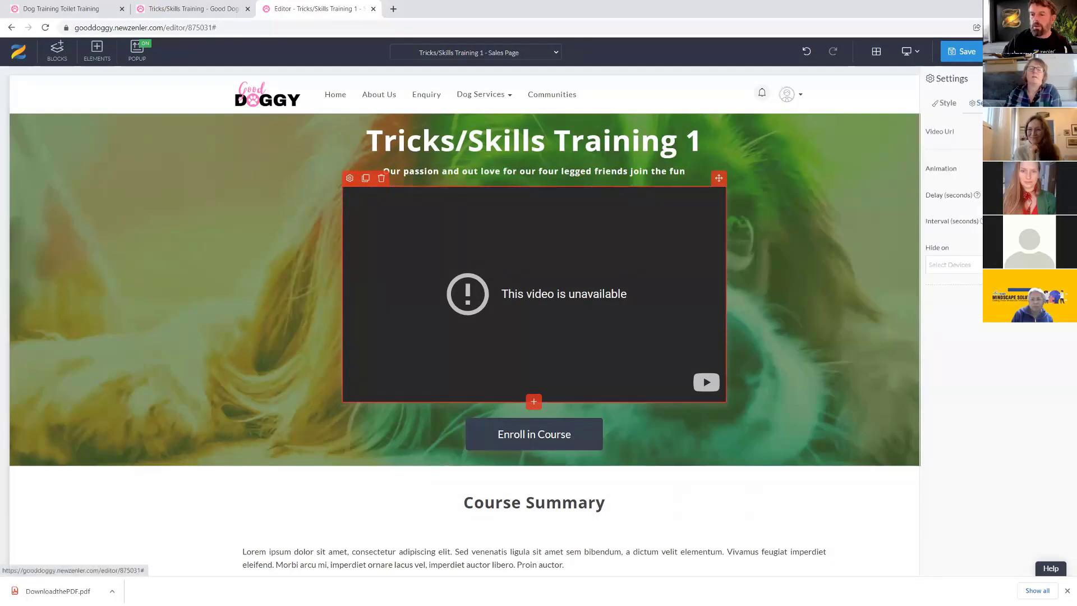
pyautogui.click(1048, 132)
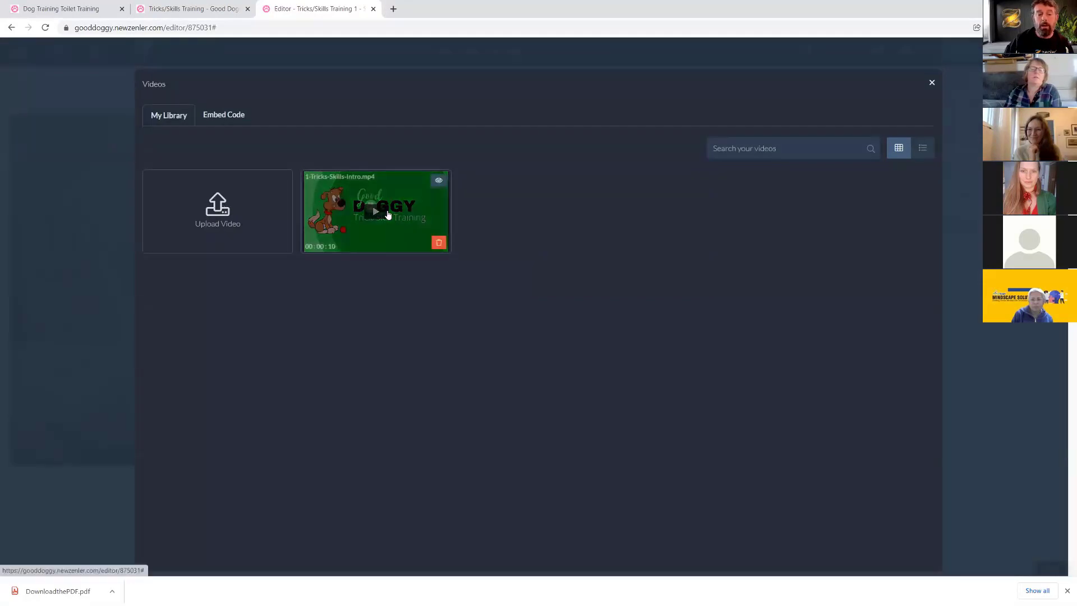
pyautogui.click(386, 210)
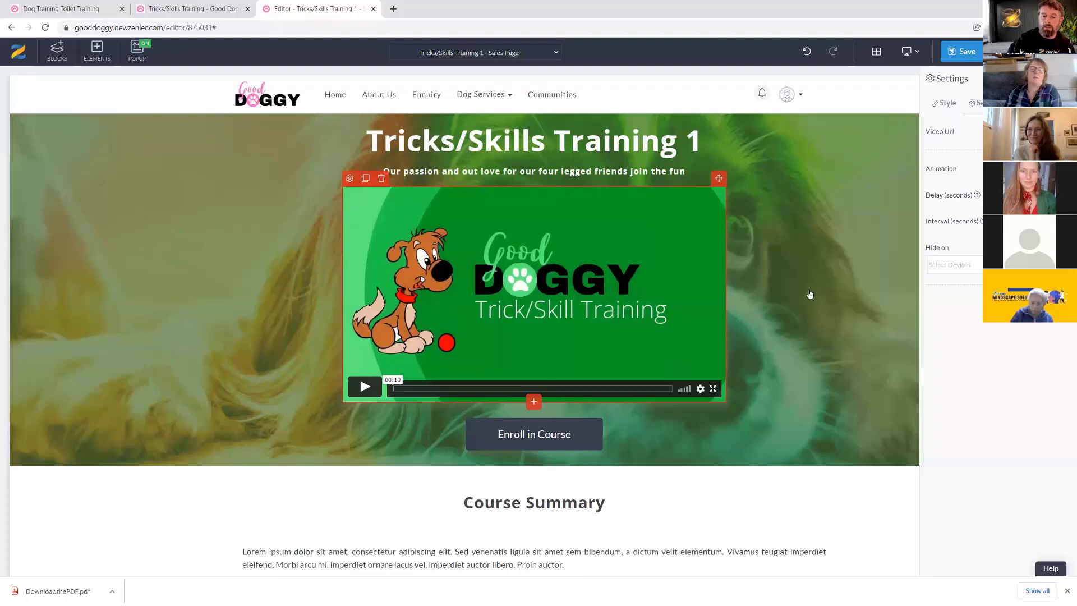
# - Set the background colour of the Enroll in Course button to green
pyautogui.click(467, 443)
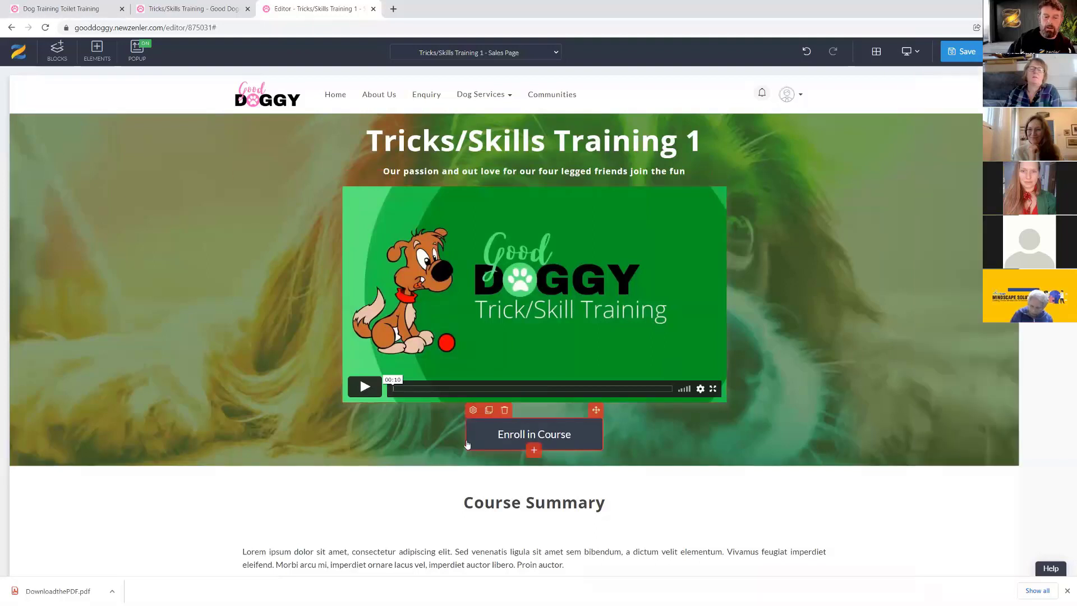
pyautogui.click(473, 410)
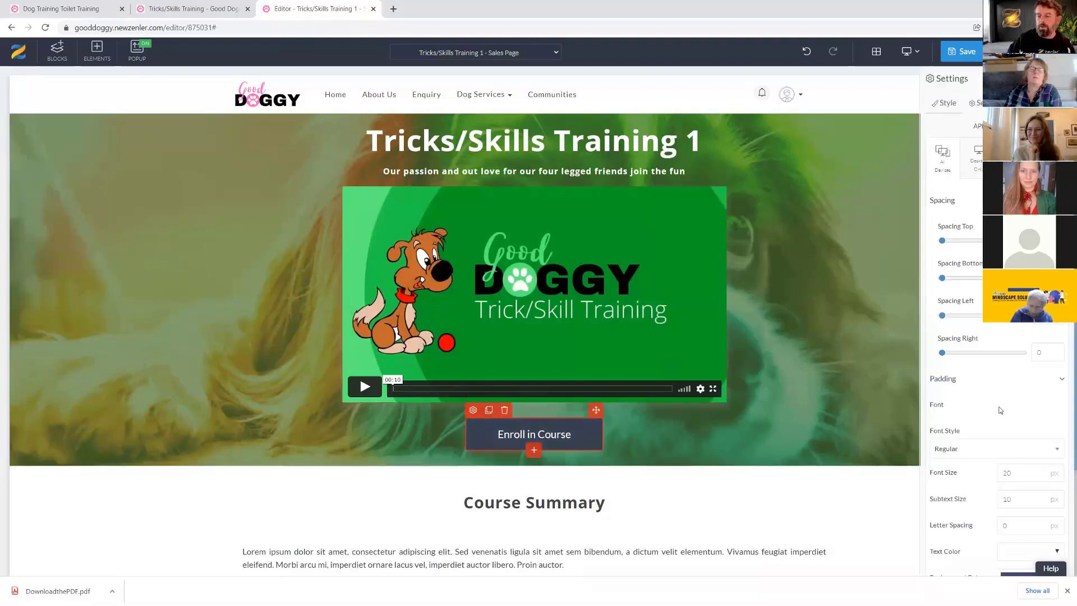
pyautogui.scroll(-3, 1001, 402)
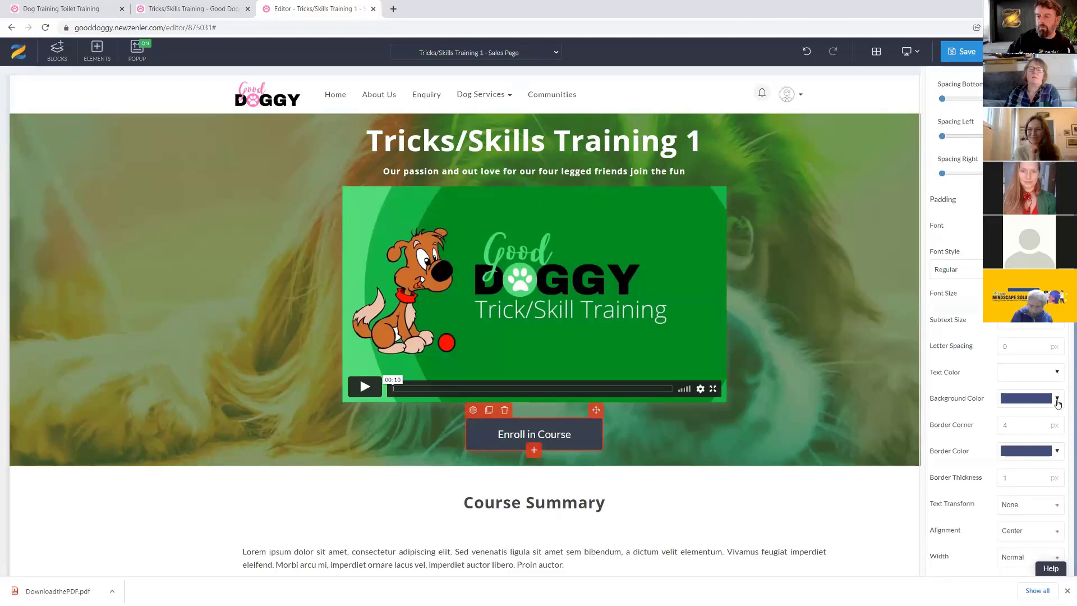
pyautogui.click(1058, 400)
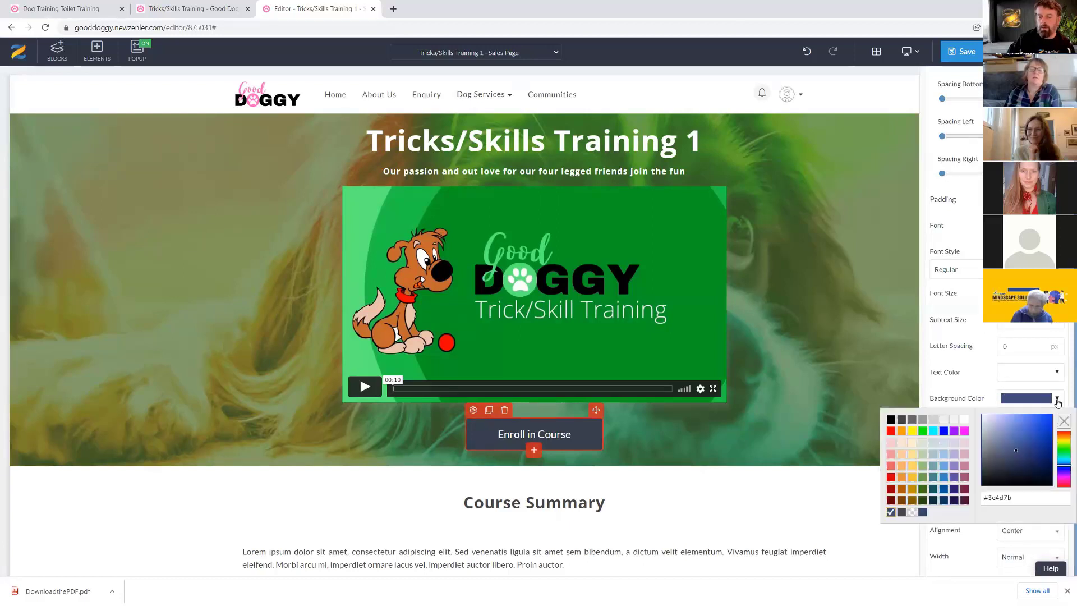
pyautogui.click(923, 479)
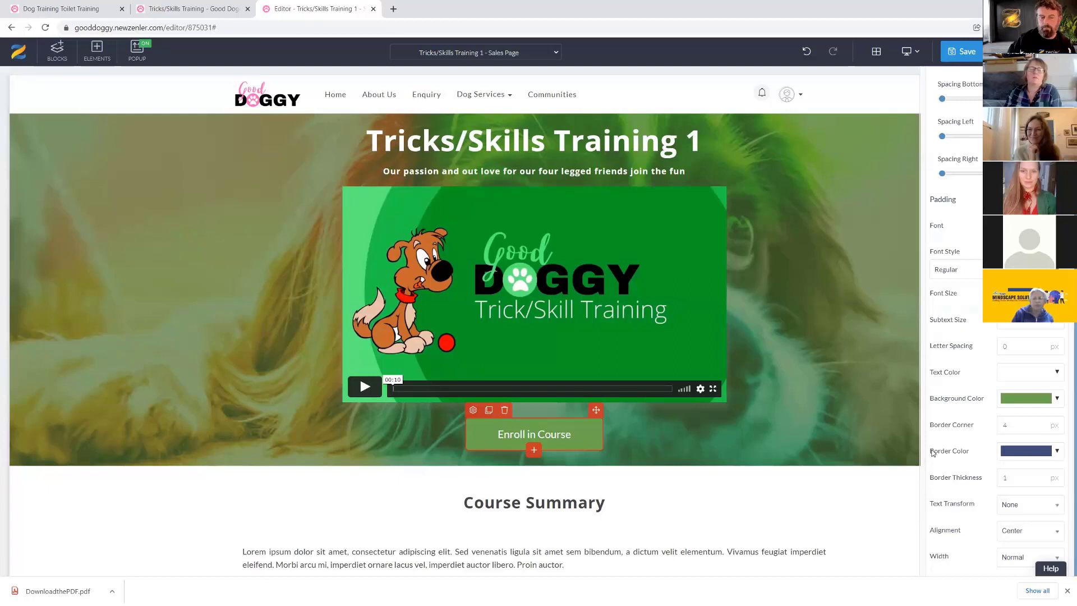
# - Replace the enrolment button's text with "JOIN THE TRAINING"
pyautogui.scroll(4, 953, 325)
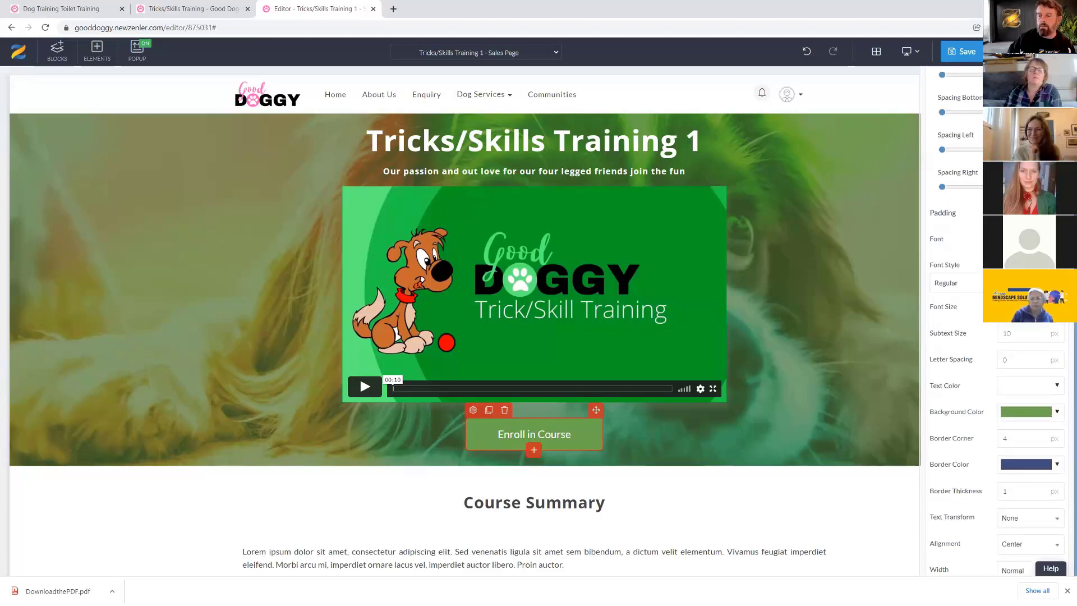
pyautogui.click(976, 102)
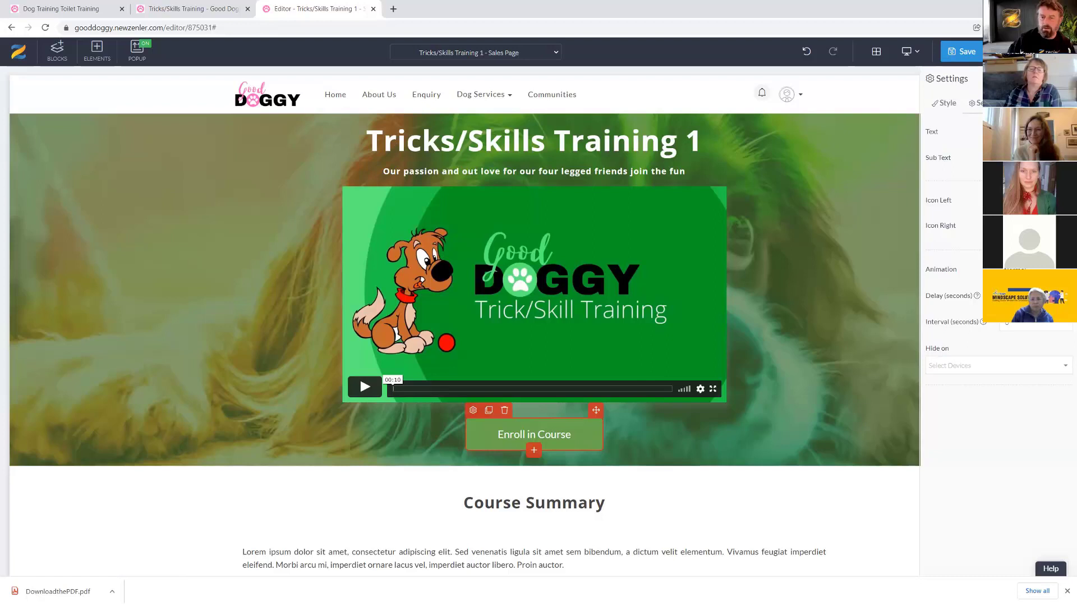
pyautogui.hotkey('ctrl', 'a')
pyautogui.press('BackSpace')
pyautogui.write('J')
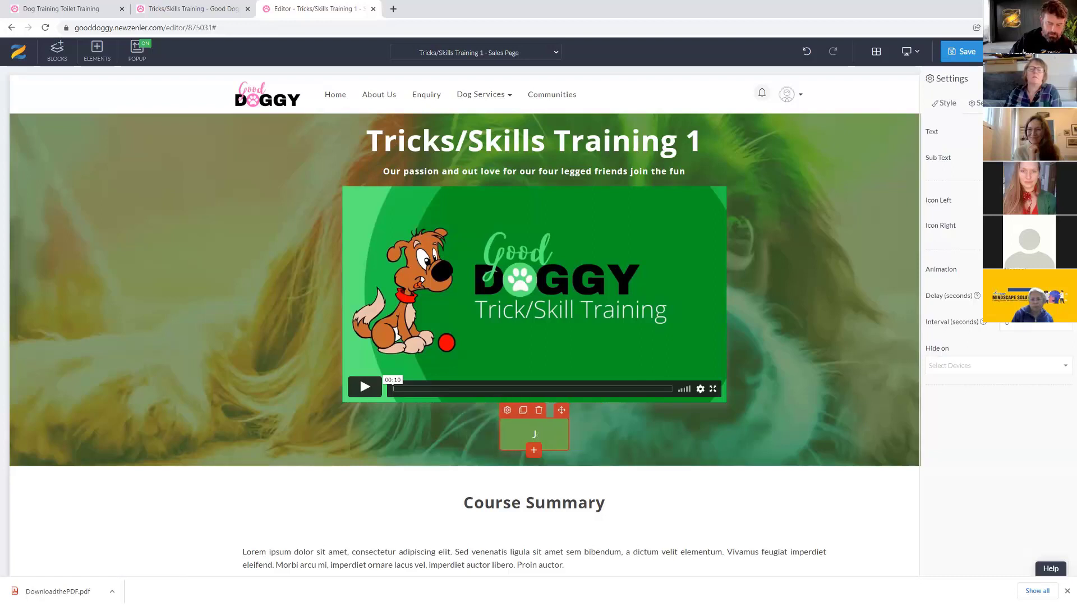
pyautogui.write('OIN THE T')
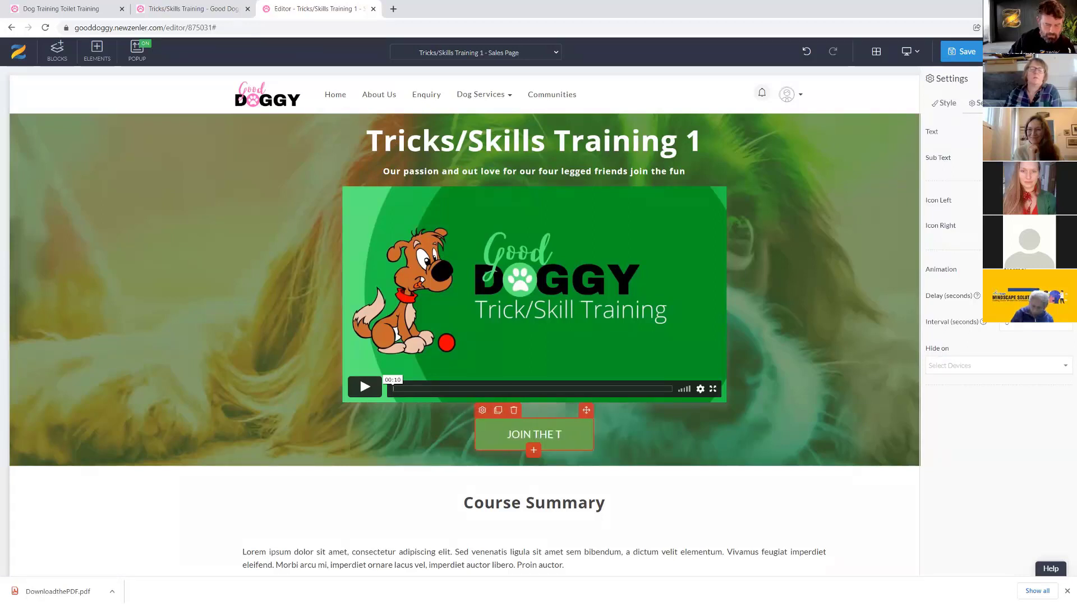
pyautogui.write('RAINING')
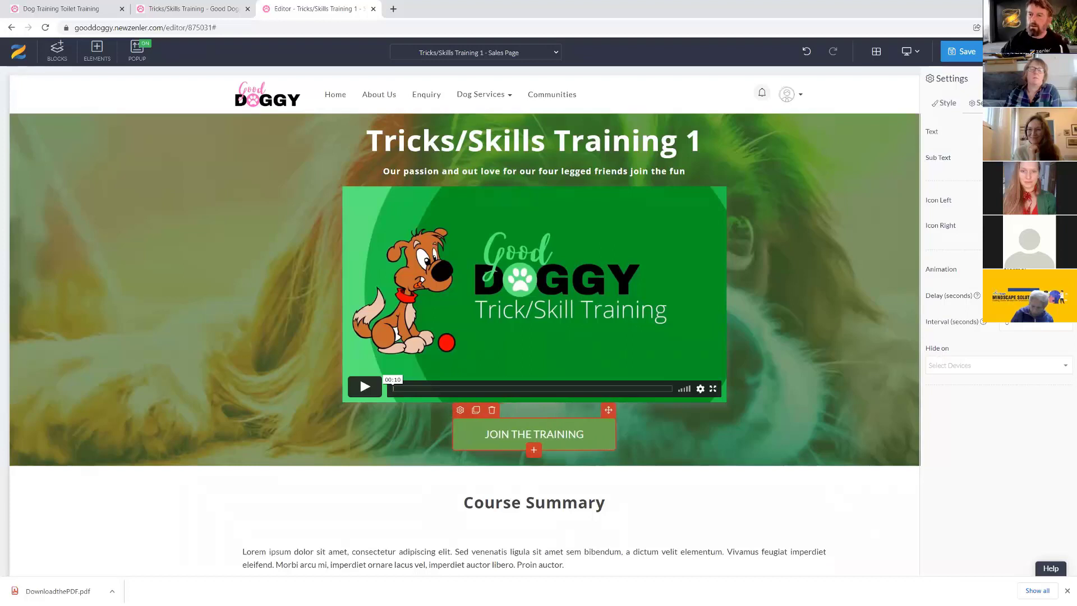
# - Save the sales page and extend its SEO title to "Tricks/Skills Training for Dogs"
pyautogui.click(962, 54)
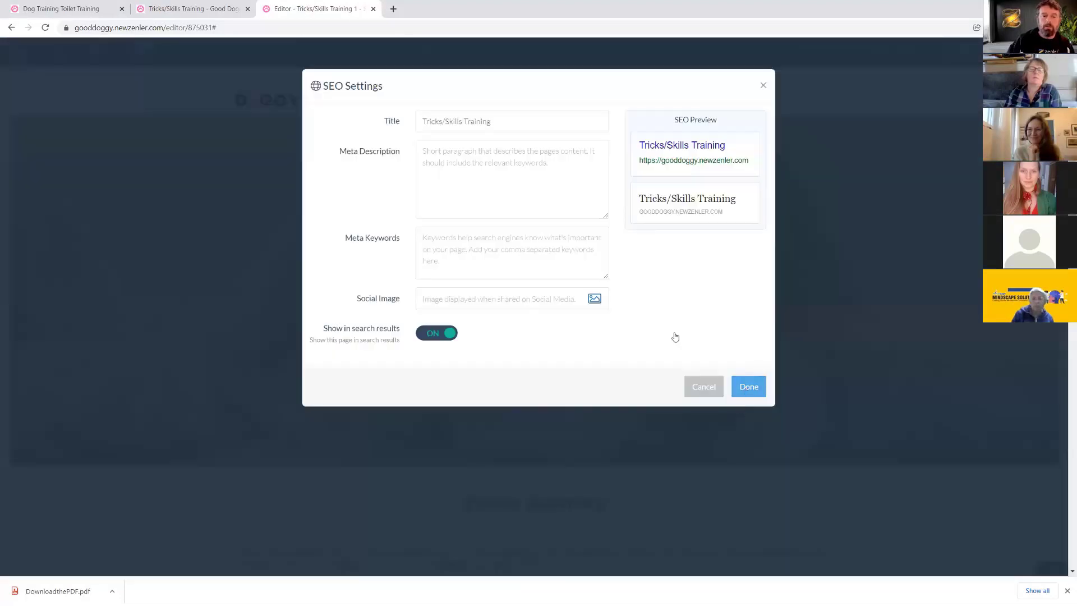
pyautogui.moveTo(494, 122); pyautogui.dragTo(413, 122)
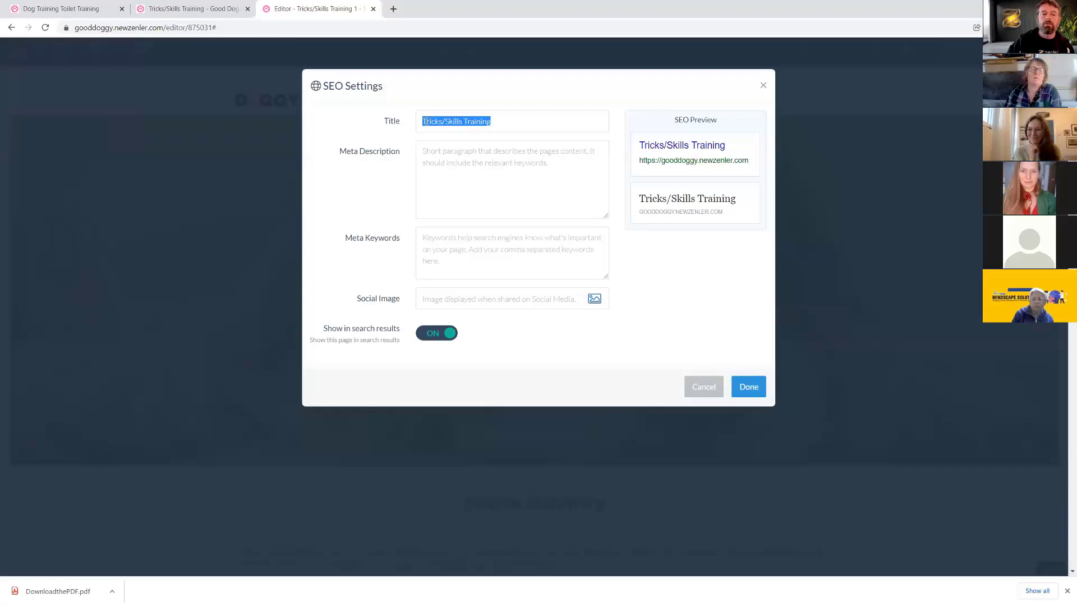
pyautogui.click(548, 120)
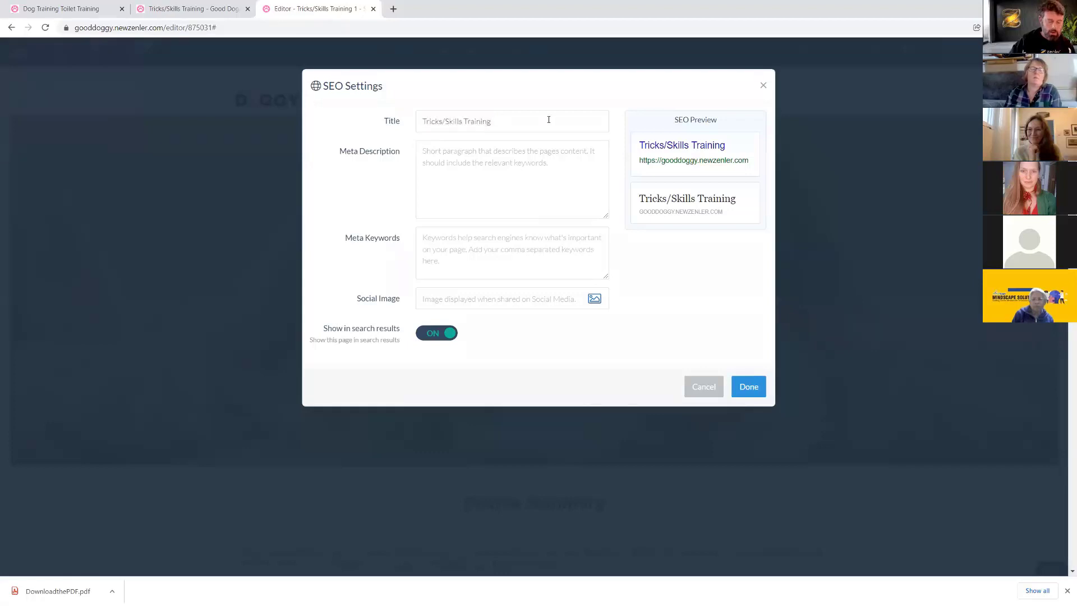
pyautogui.write('for Dogs')
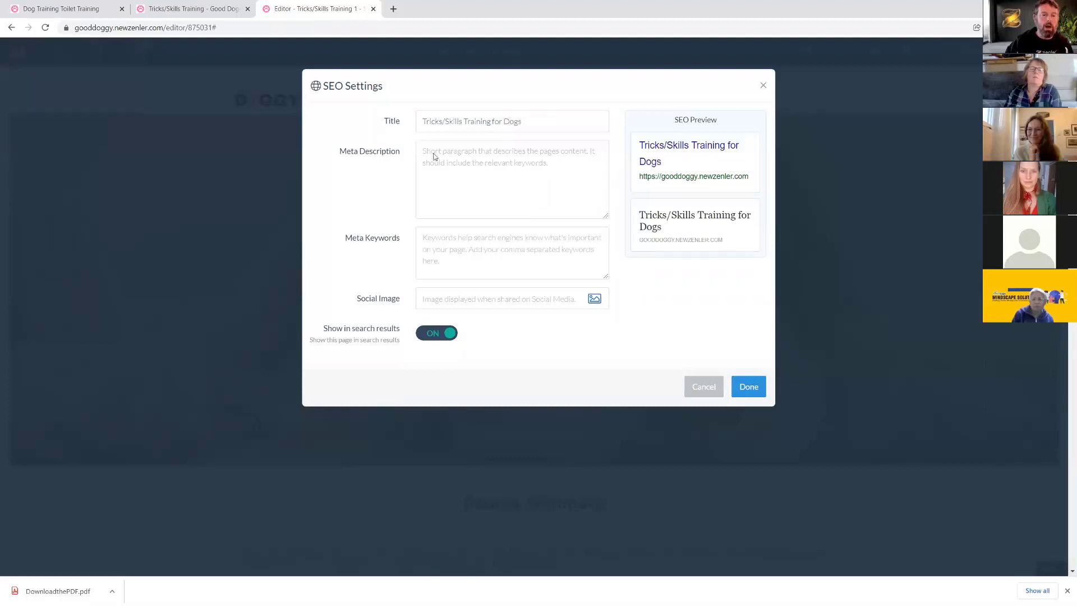
# - Copy the course subtitle from the course details and paste it as the sales page's SEO meta description
pyautogui.click(196, 9)
pyautogui.moveTo(392, 247); pyautogui.dragTo(128, 247)
pyautogui.hotkey('ctrl', 'c')
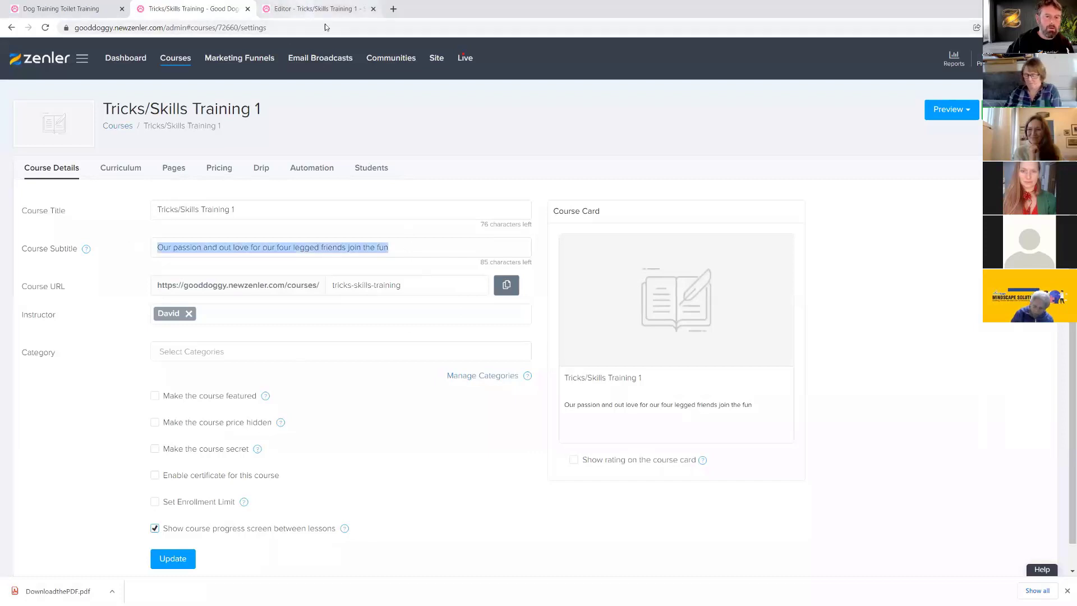
pyautogui.click(317, 9)
pyautogui.click(456, 163)
pyautogui.hotkey('ctrl', 'v')
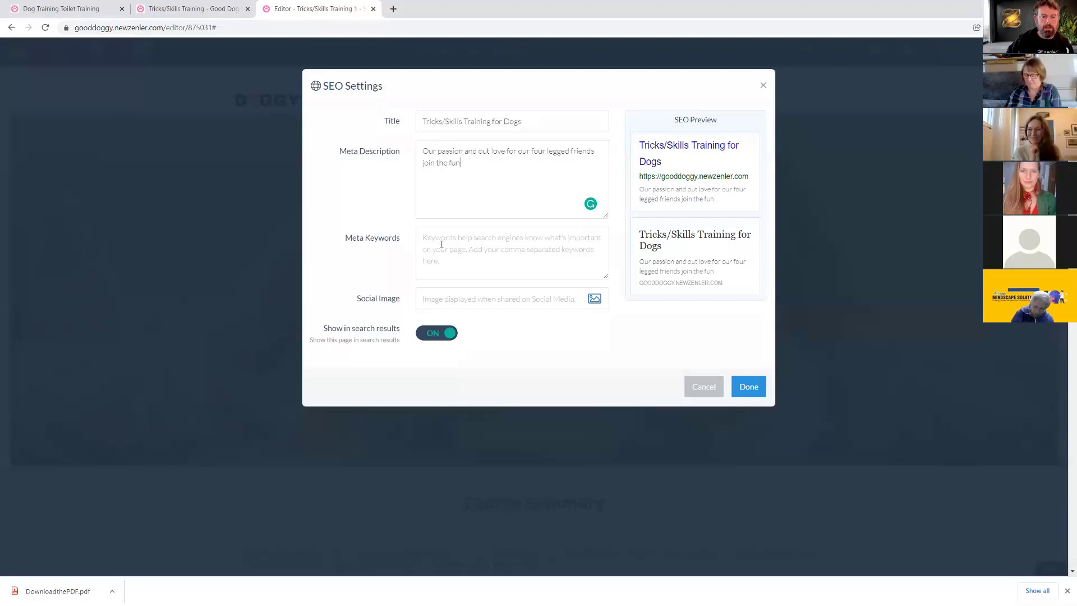
# - Enter "TRicks for dogs,Skills for dogs" as the sales page's meta keywords
pyautogui.click(493, 243)
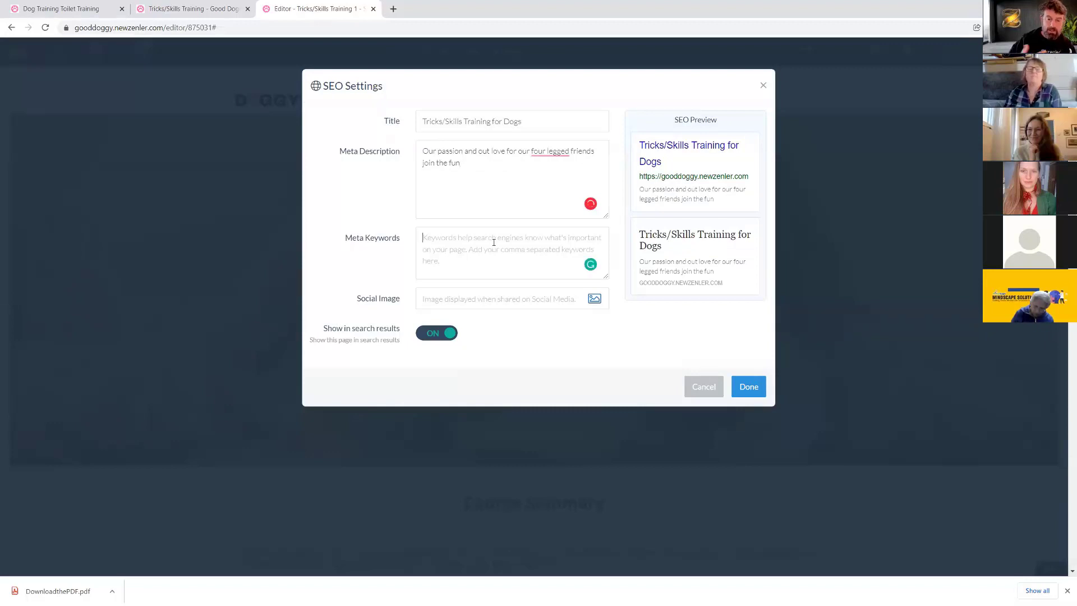
pyautogui.write('TRicks for dogs,')
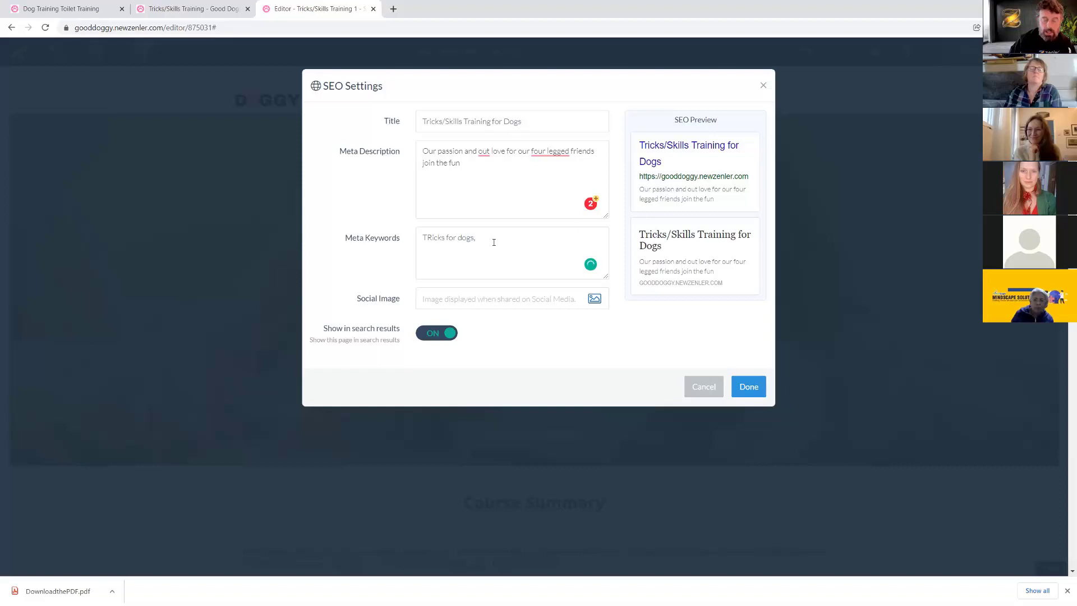
pyautogui.write('Skills')
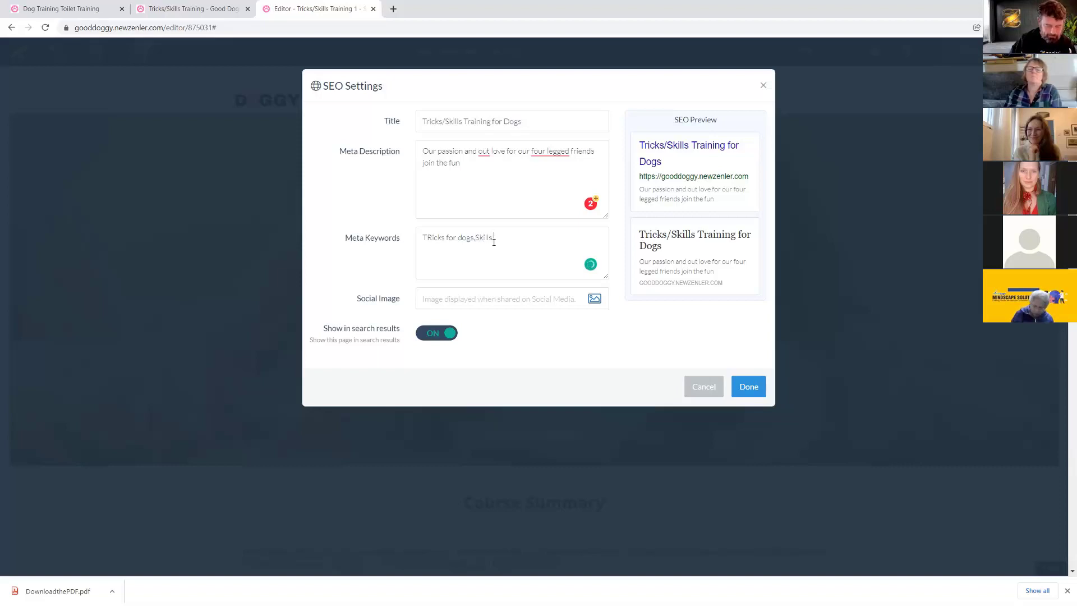
pyautogui.write(' for dogs')
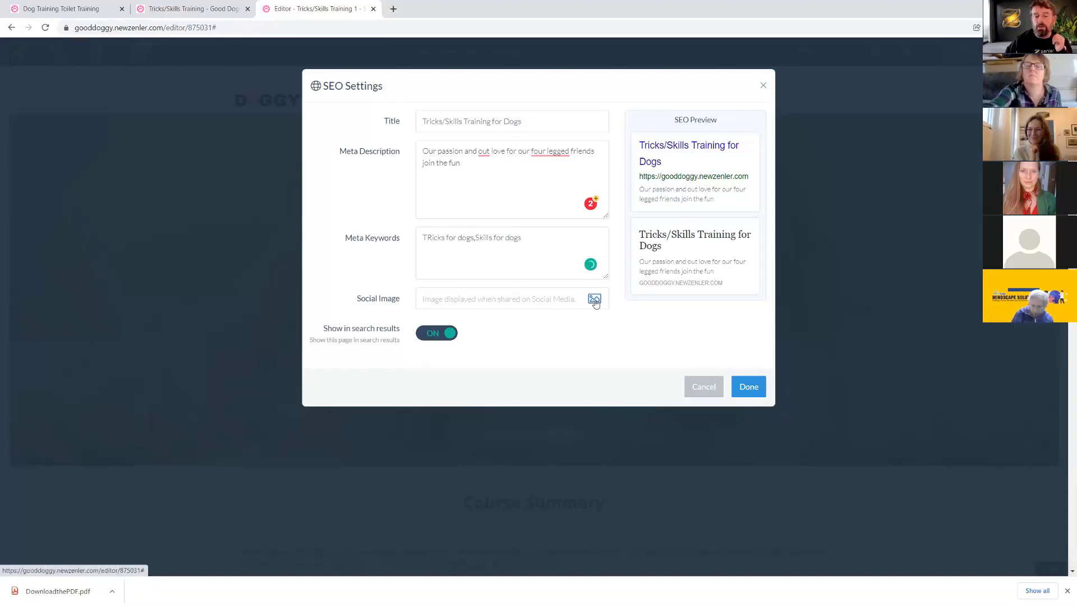
# - Choose the brown cartoon dog with the red ball as the social image and finish the SEO settings
pyautogui.click(595, 300)
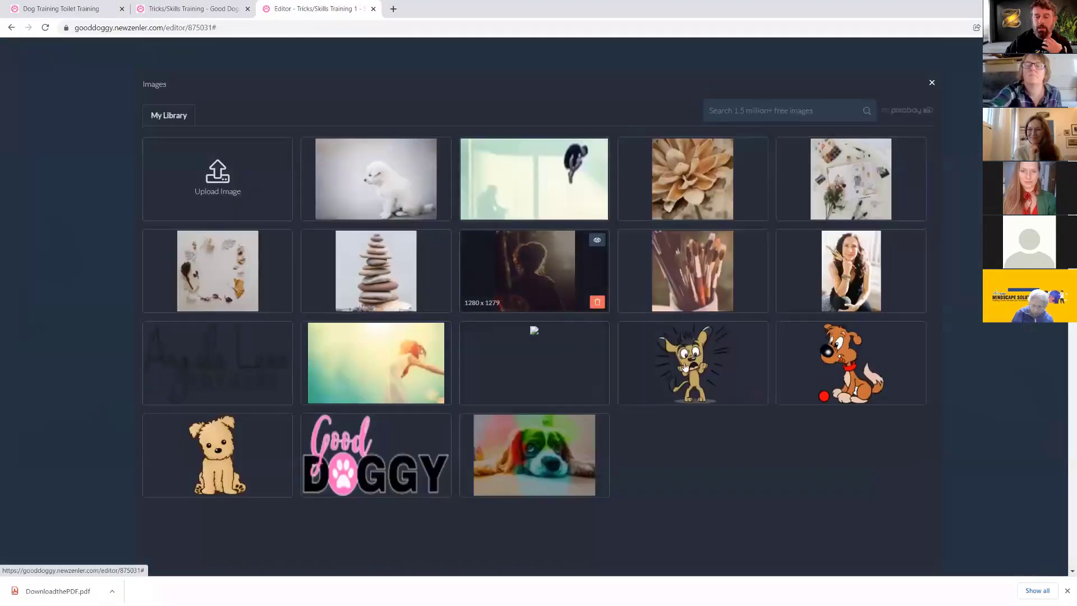
pyautogui.click(813, 354)
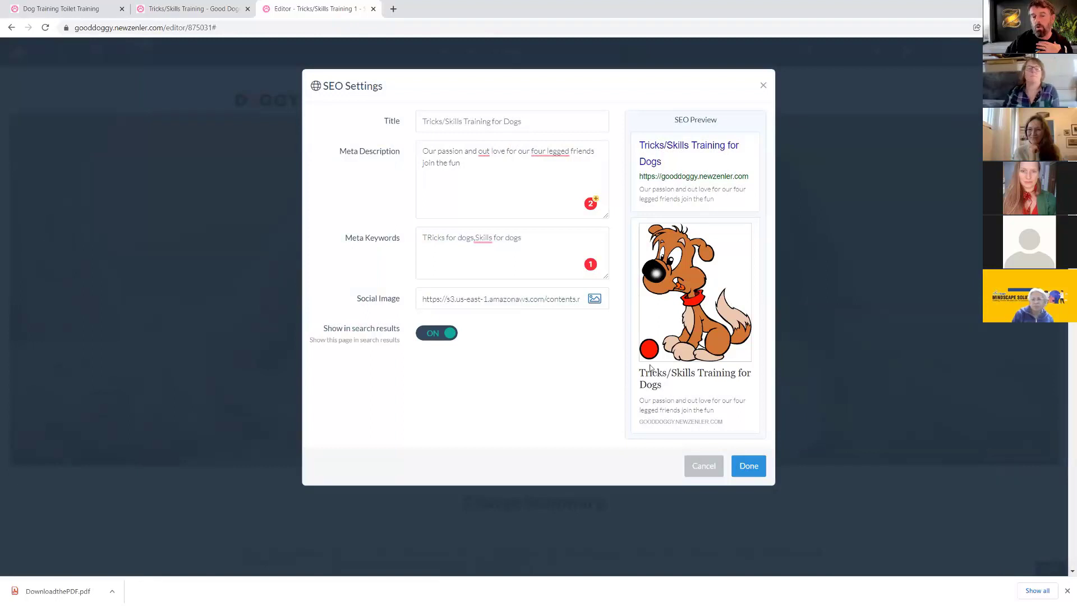
pyautogui.click(747, 467)
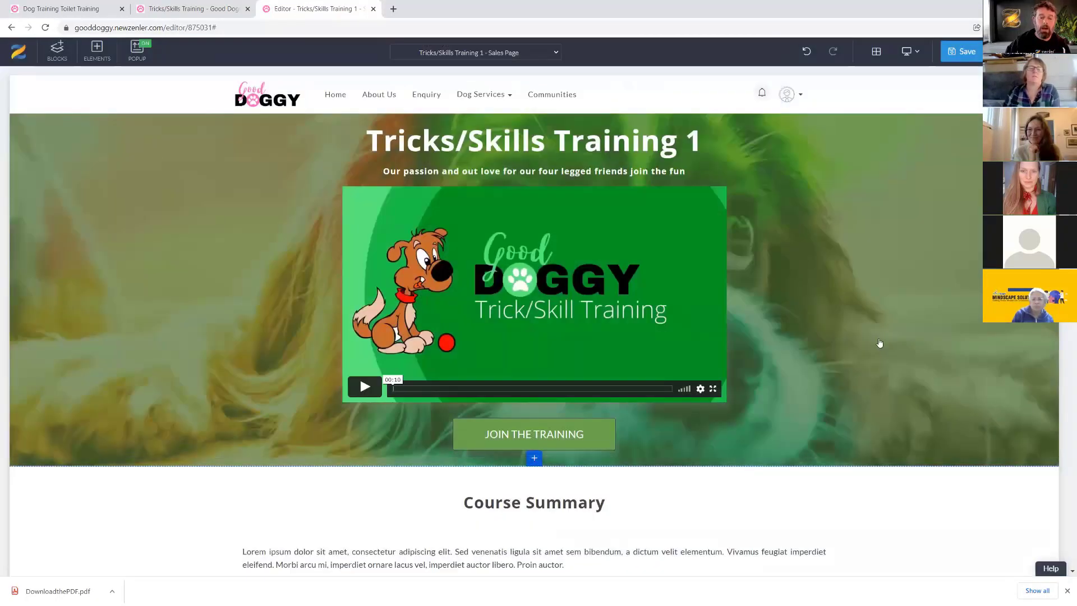
# - Set the Course Summary block's background colour to dark green
pyautogui.scroll(-5, 885, 384)
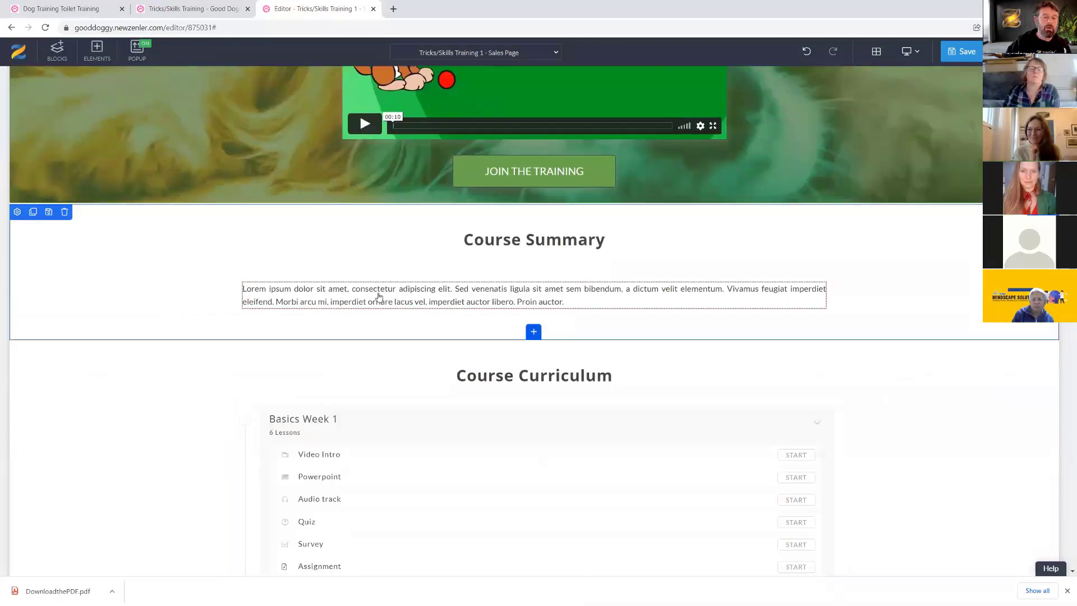
pyautogui.click(567, 301)
pyautogui.tripleClick(571, 298)
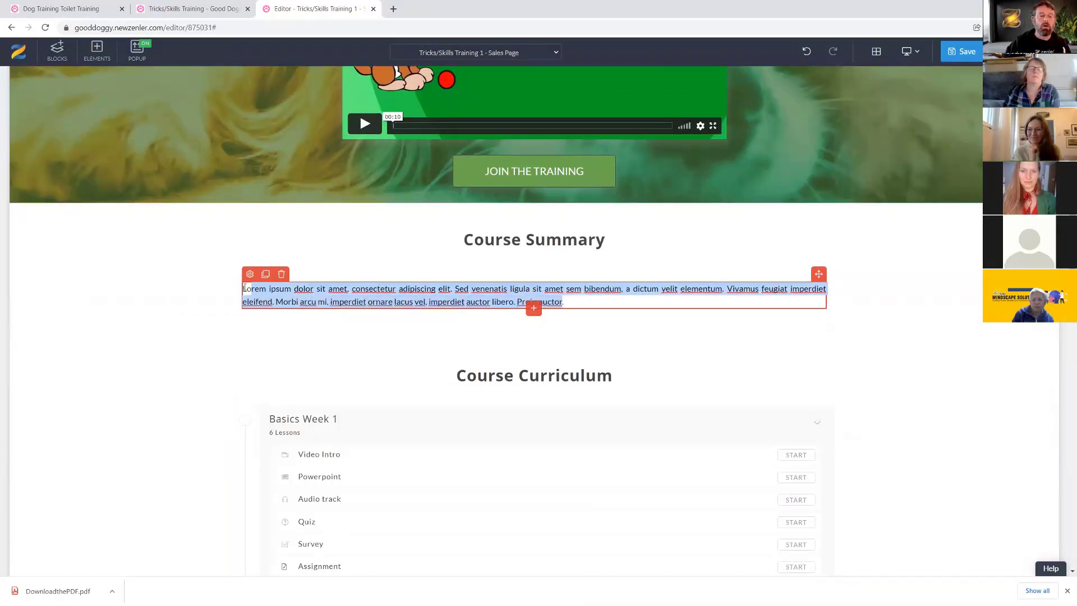
pyautogui.click(593, 239)
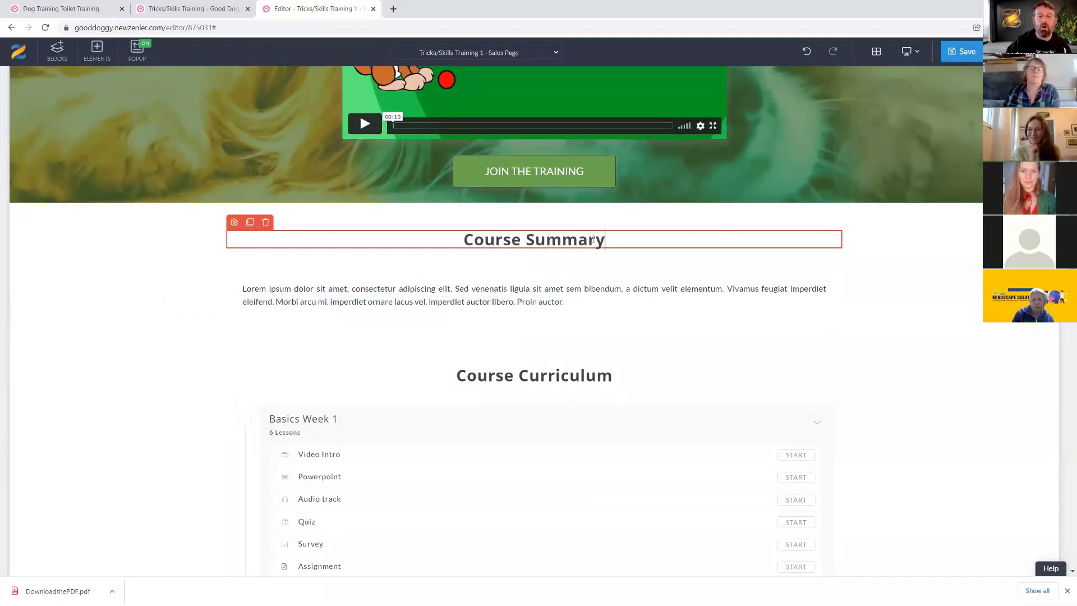
pyautogui.tripleClick(376, 233)
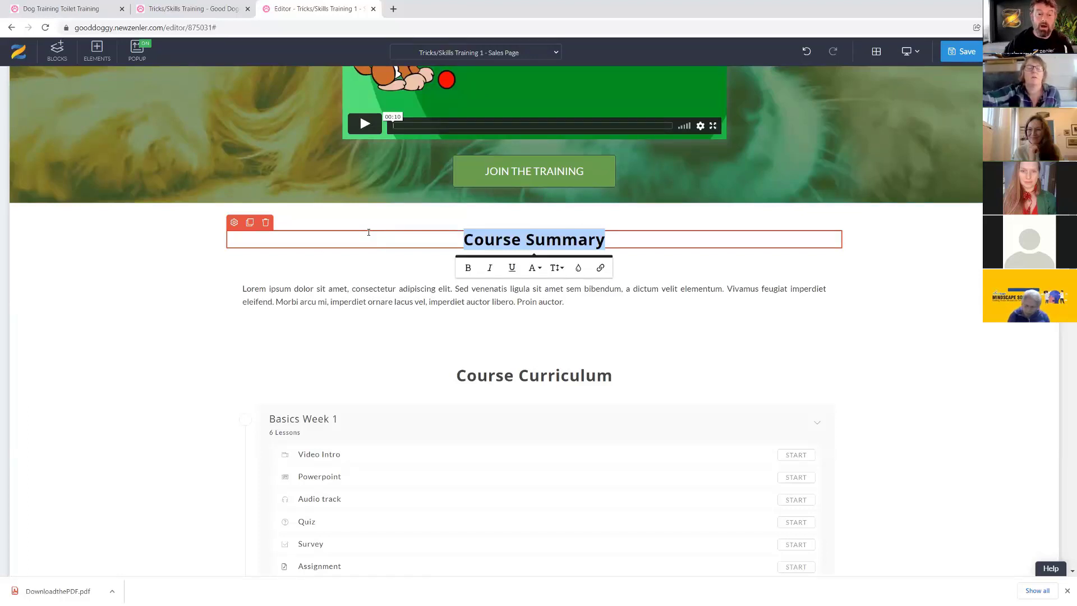
pyautogui.click(164, 281)
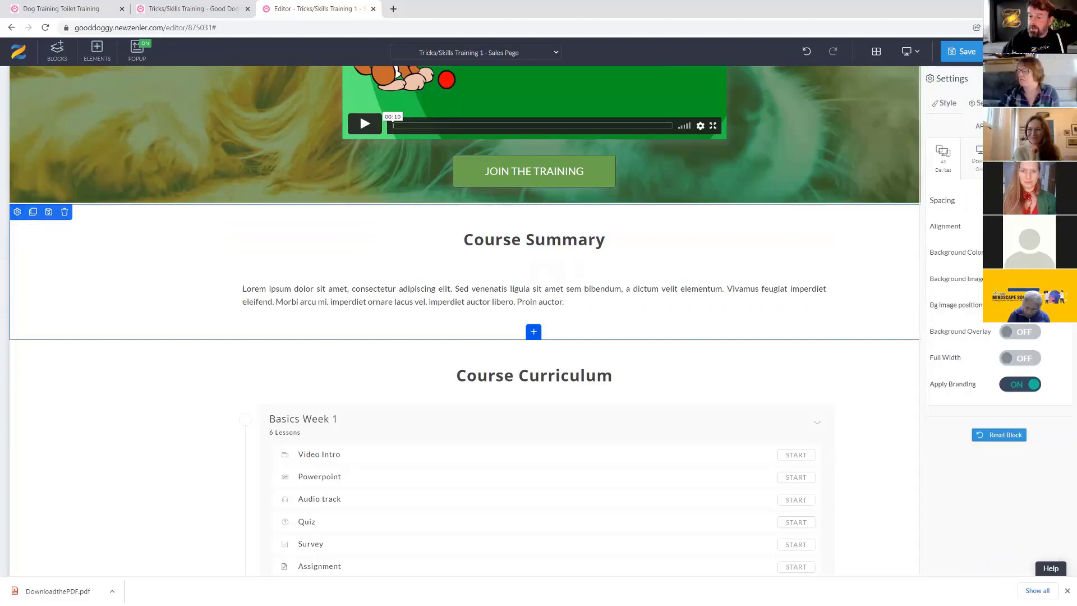
pyautogui.click(1012, 252)
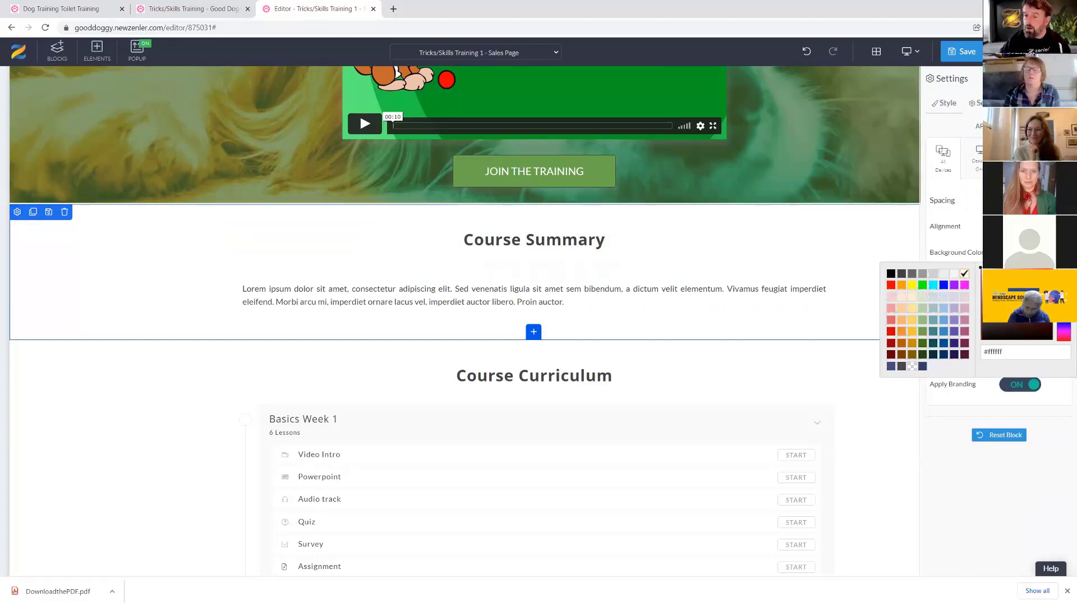
pyautogui.click(923, 343)
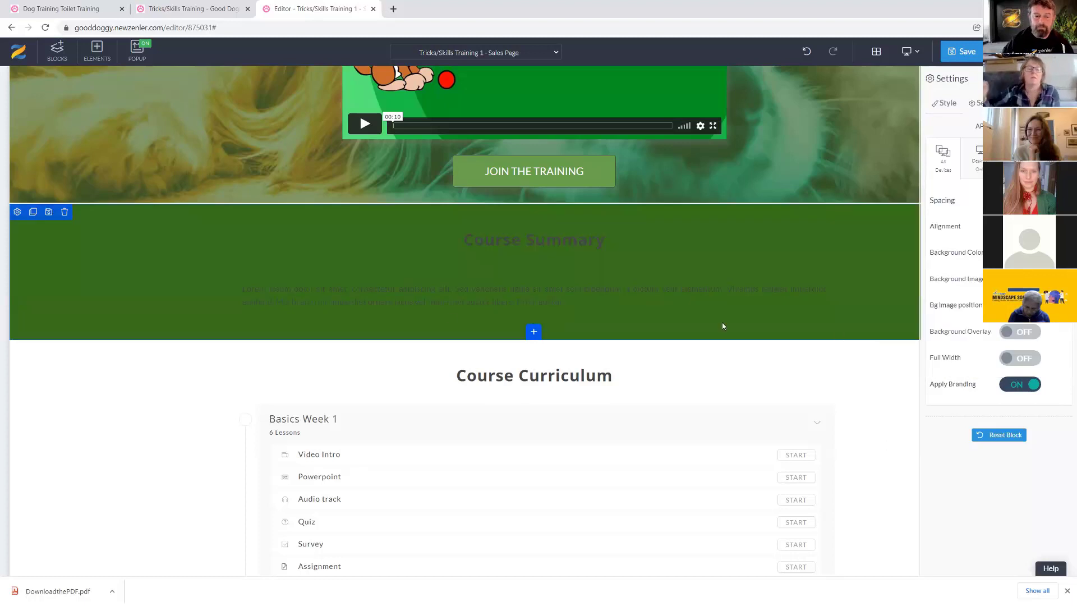
# - Change the Course Summary heading's text colour to white
pyautogui.click(496, 246)
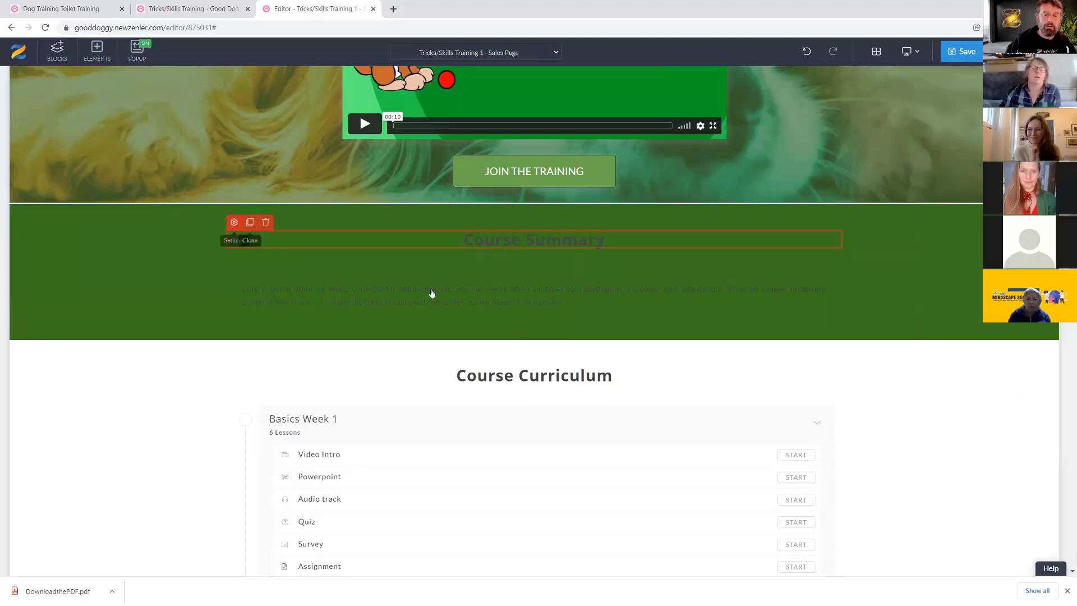
pyautogui.click(1049, 514)
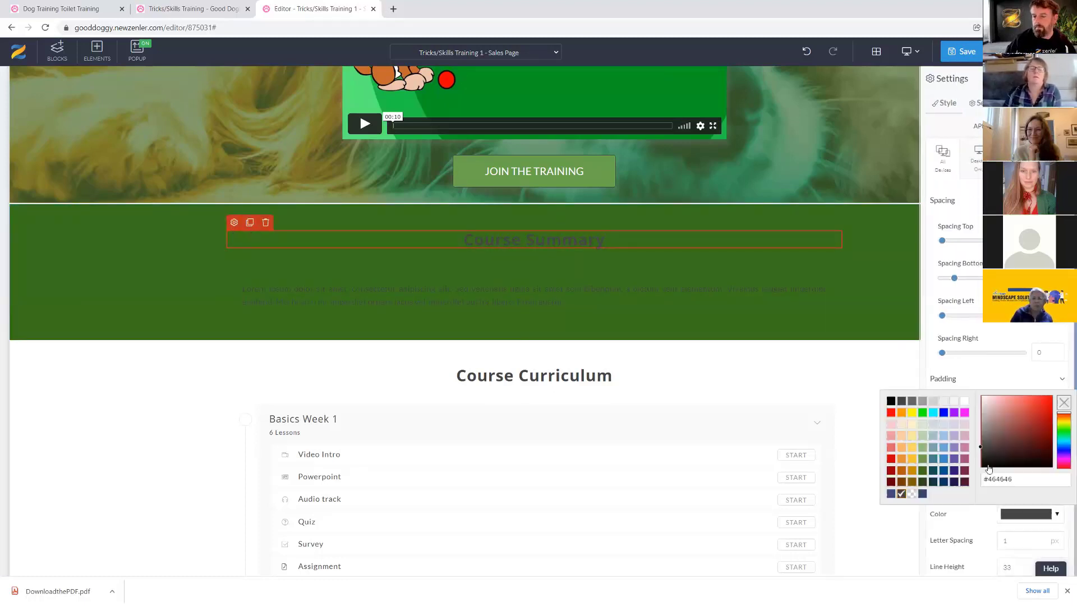
pyautogui.click(509, 303)
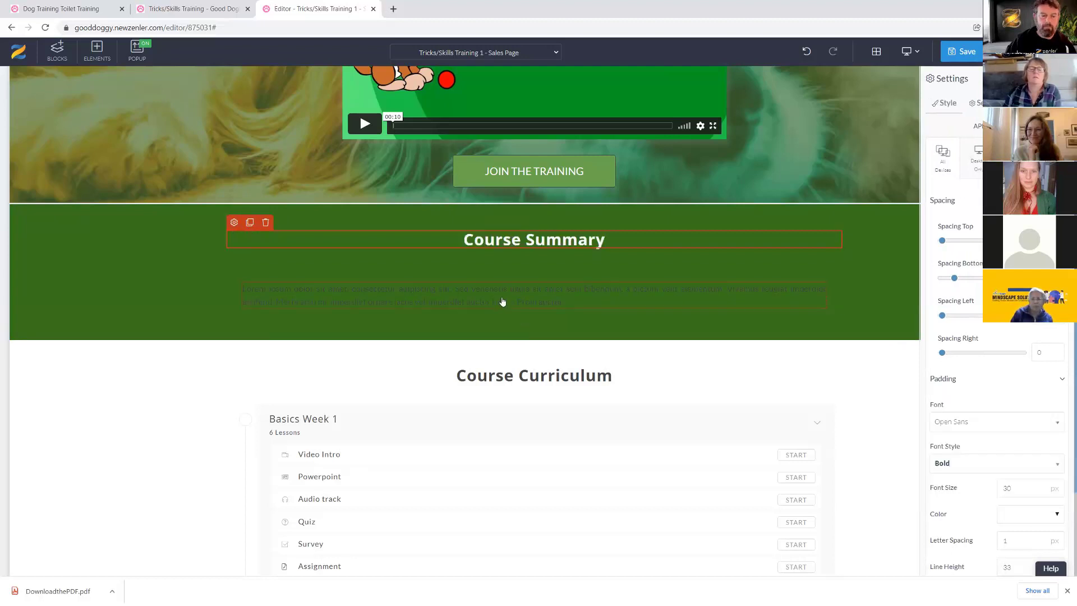
# - Change the text colour of the paragraph under the Course Summary heading to white
pyautogui.click(500, 301)
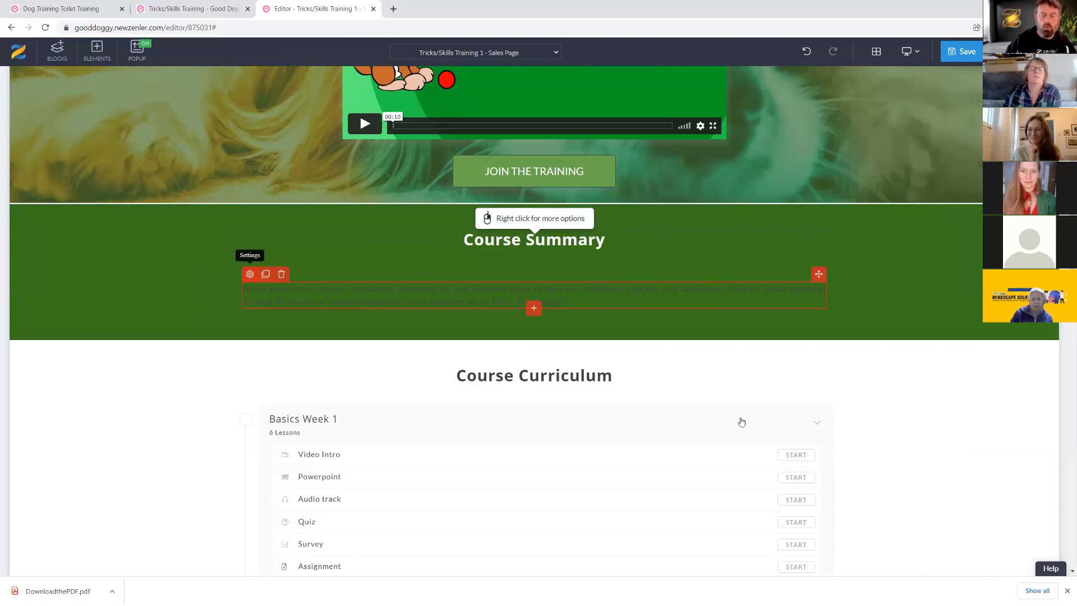
pyautogui.click(250, 274)
pyautogui.click(1056, 514)
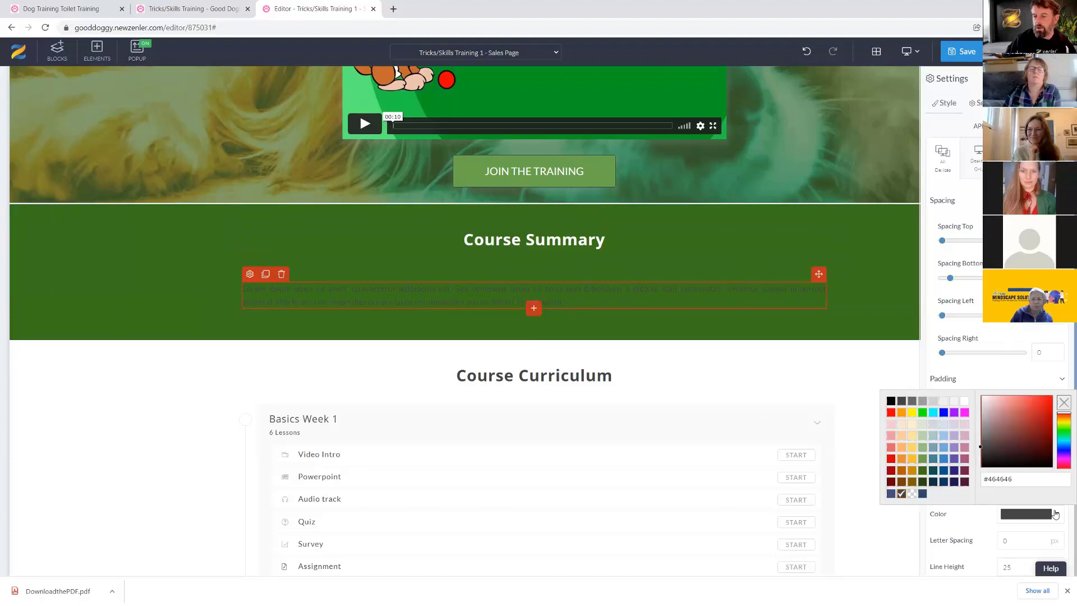
pyautogui.click(964, 403)
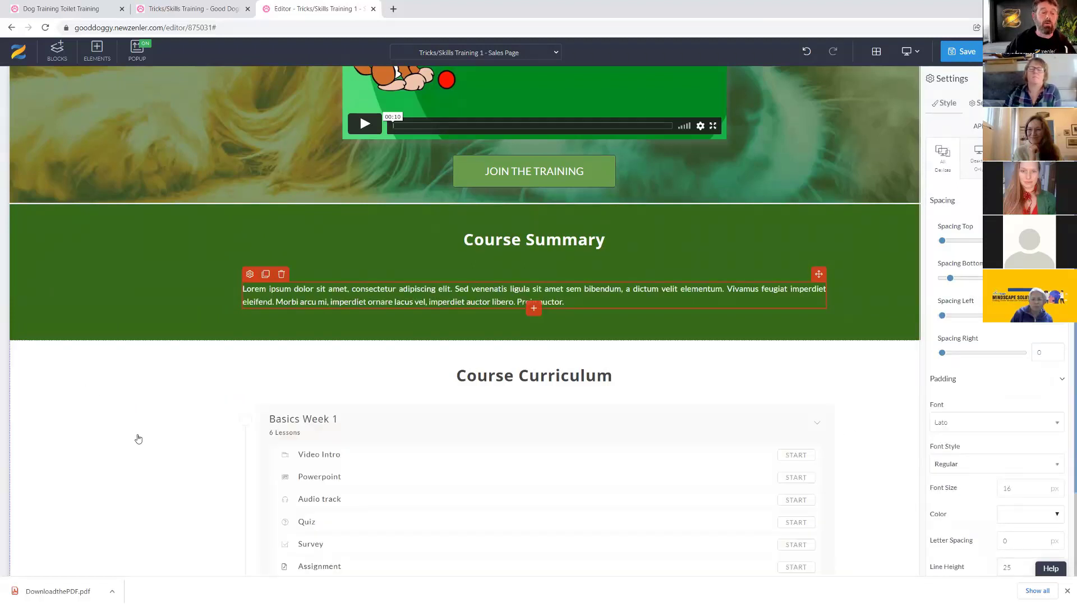
pyautogui.click(138, 438)
# - Delete the instructor block below the course curriculum from the sales page
pyautogui.scroll(5, 197, 409)
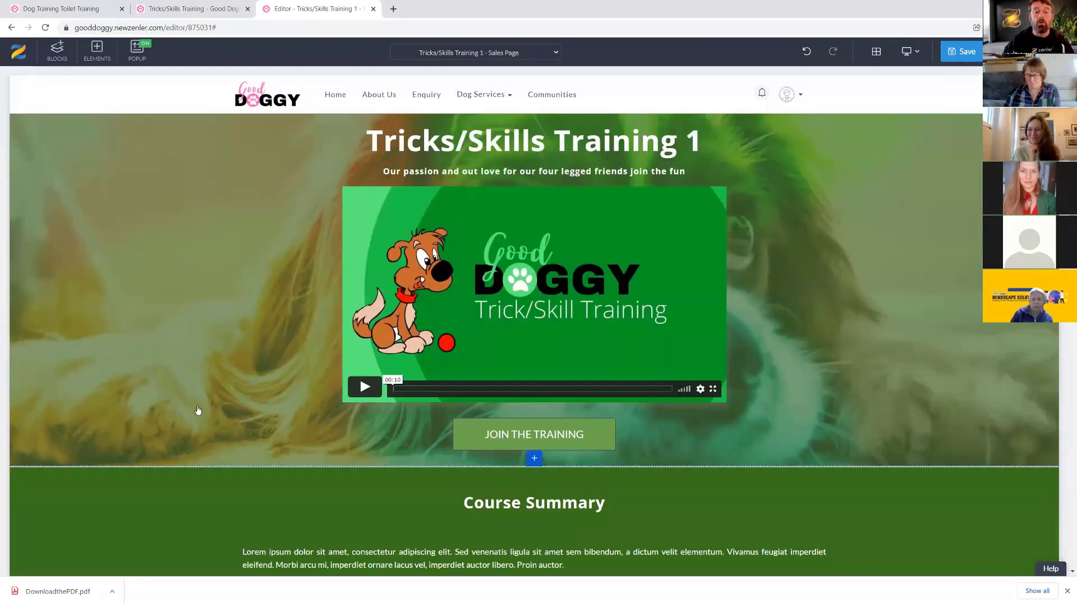
pyautogui.scroll(-3, 199, 410)
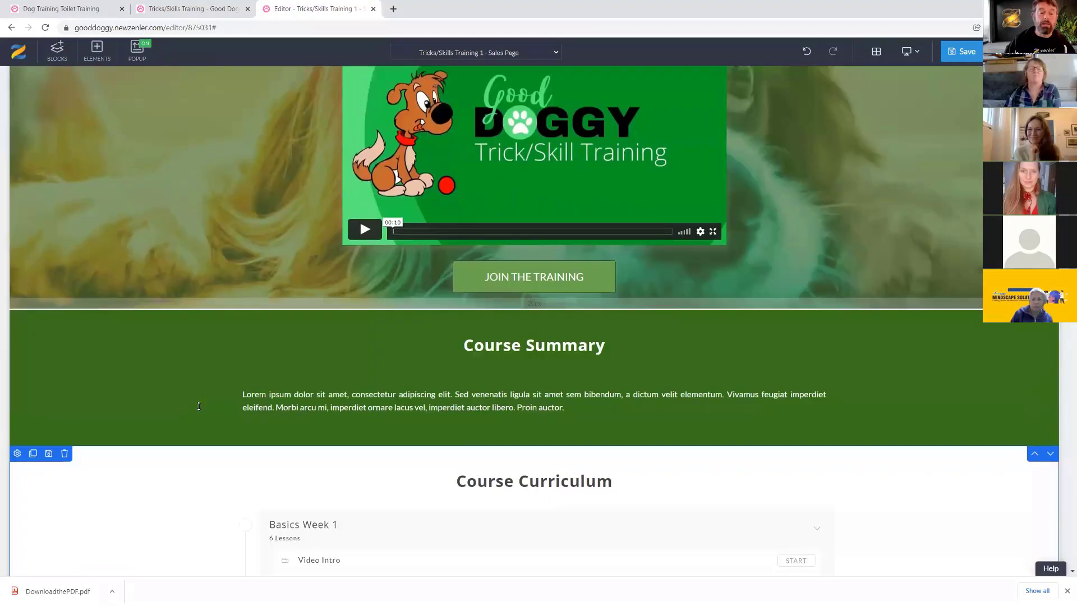
pyautogui.scroll(2, 198, 405)
pyautogui.scroll(1, 198, 406)
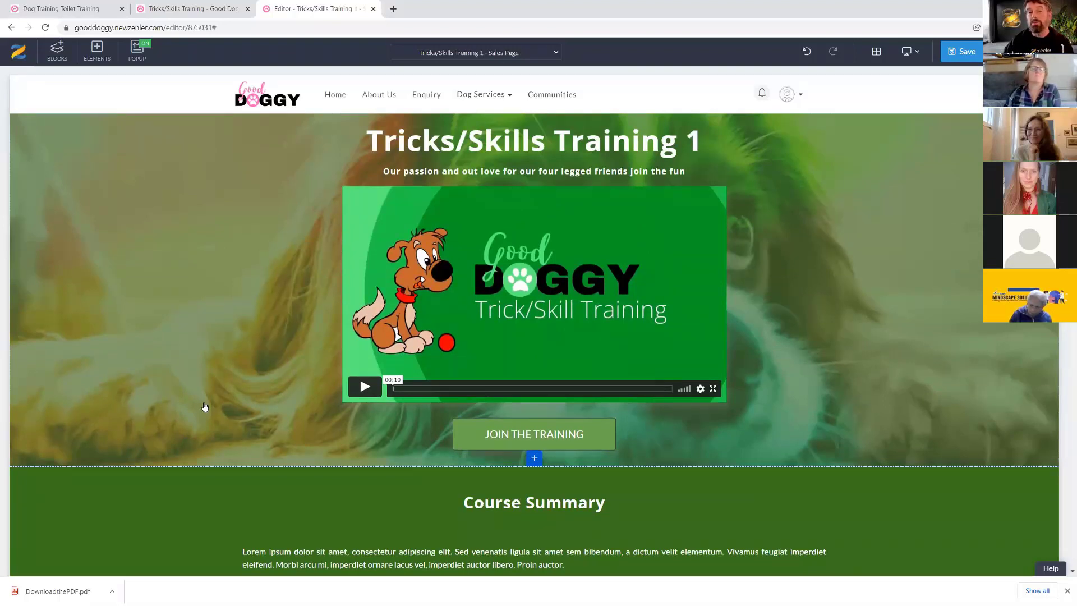
pyautogui.scroll(-10, 531, 413)
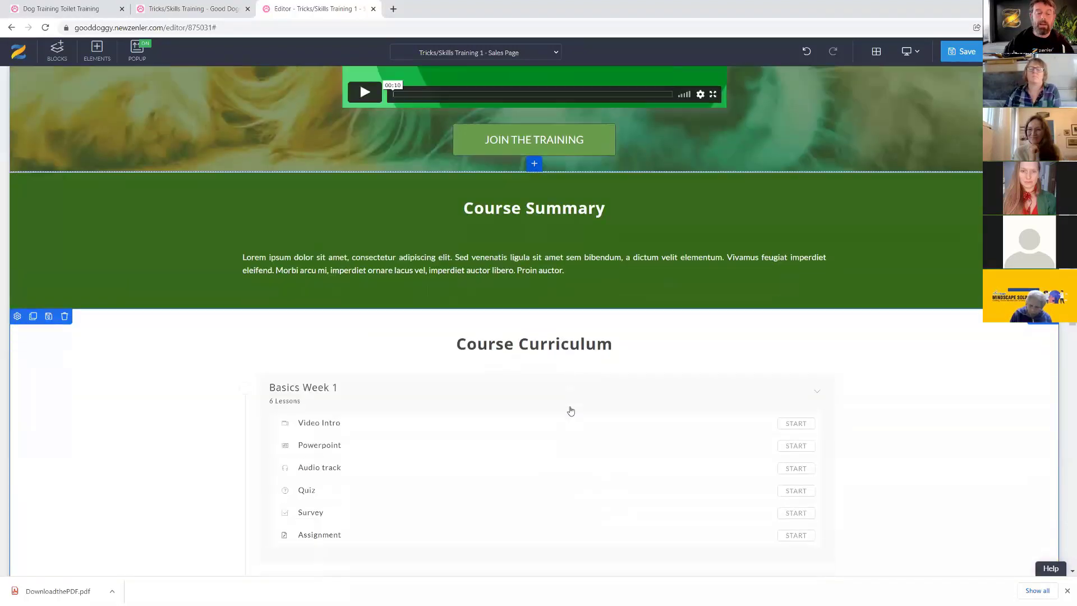
pyautogui.scroll(-1, 414, 341)
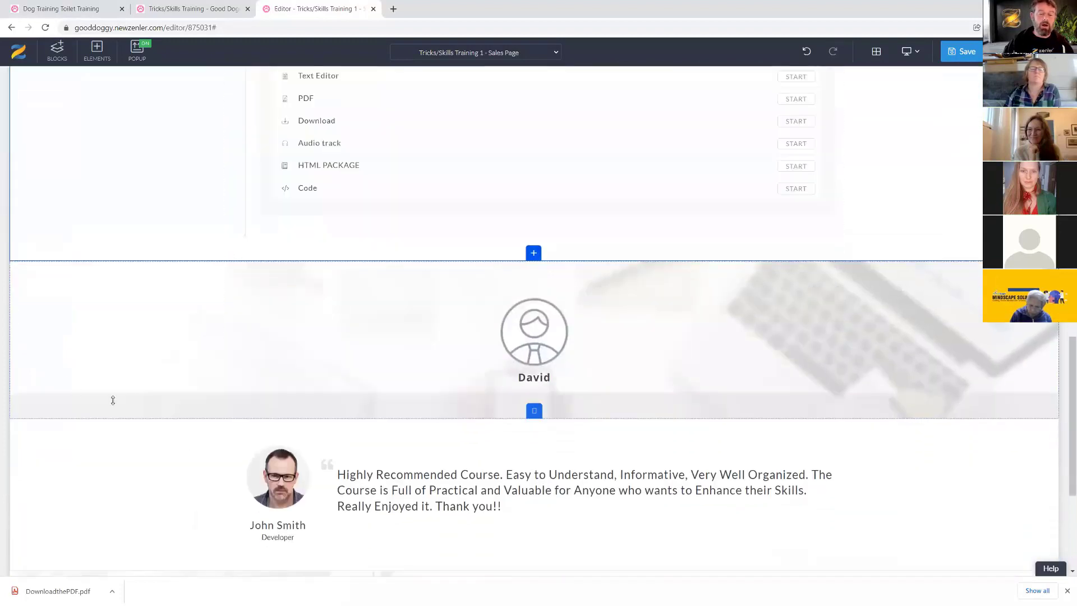
pyautogui.click(78, 352)
pyautogui.click(64, 270)
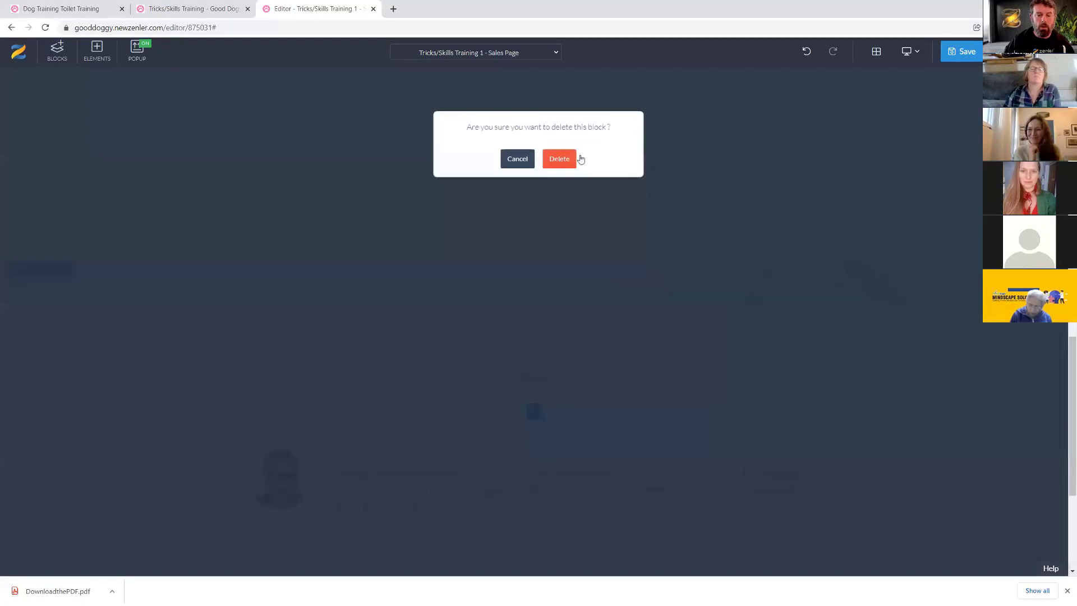
pyautogui.click(579, 159)
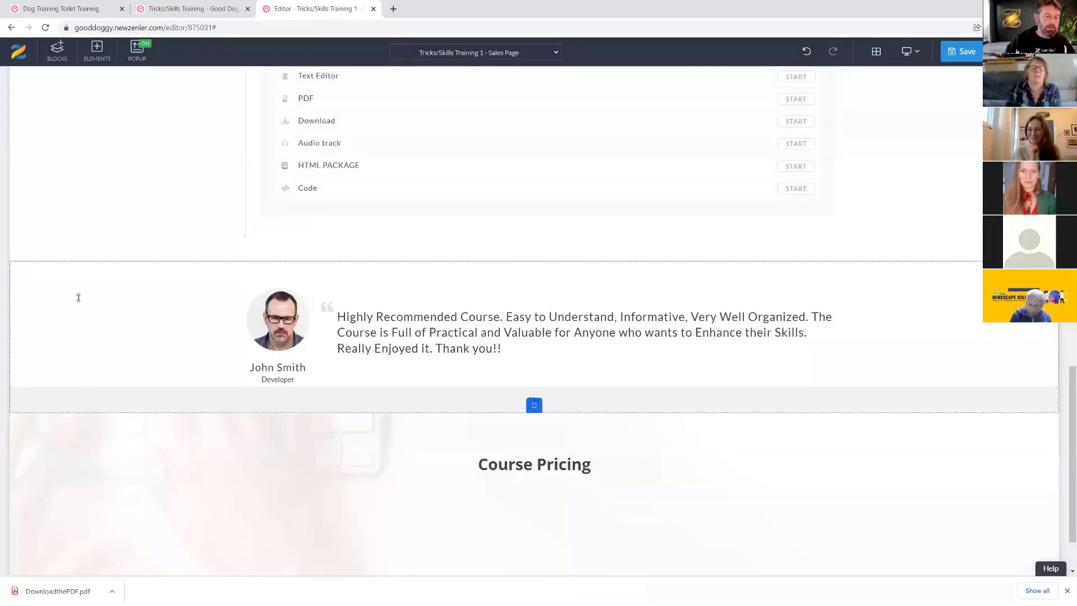
# - Delete the testimonial block above Course Pricing and save the sales page
pyautogui.click(79, 298)
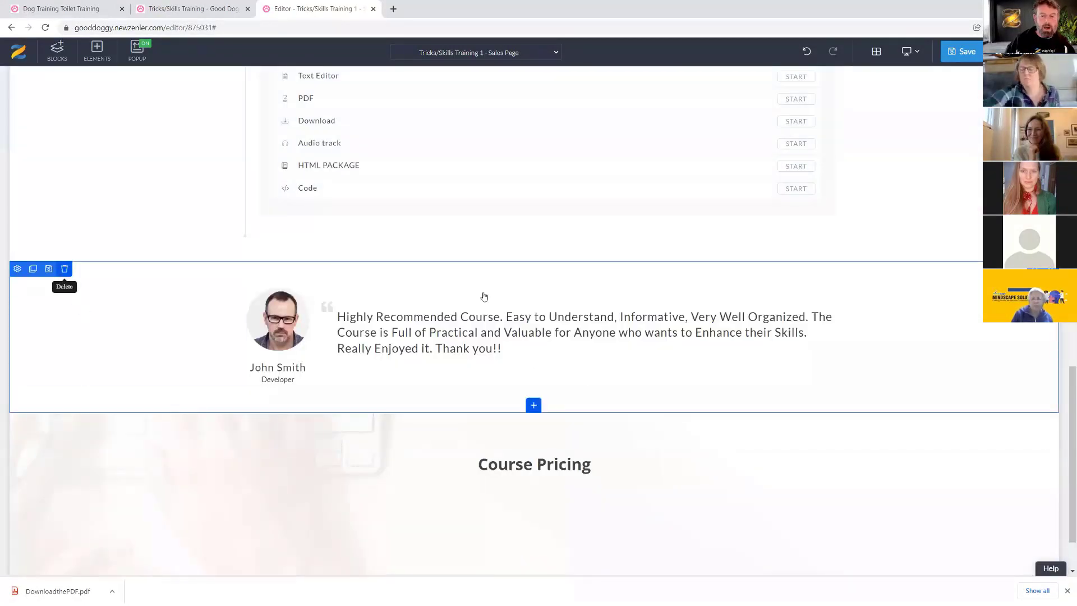
pyautogui.click(64, 269)
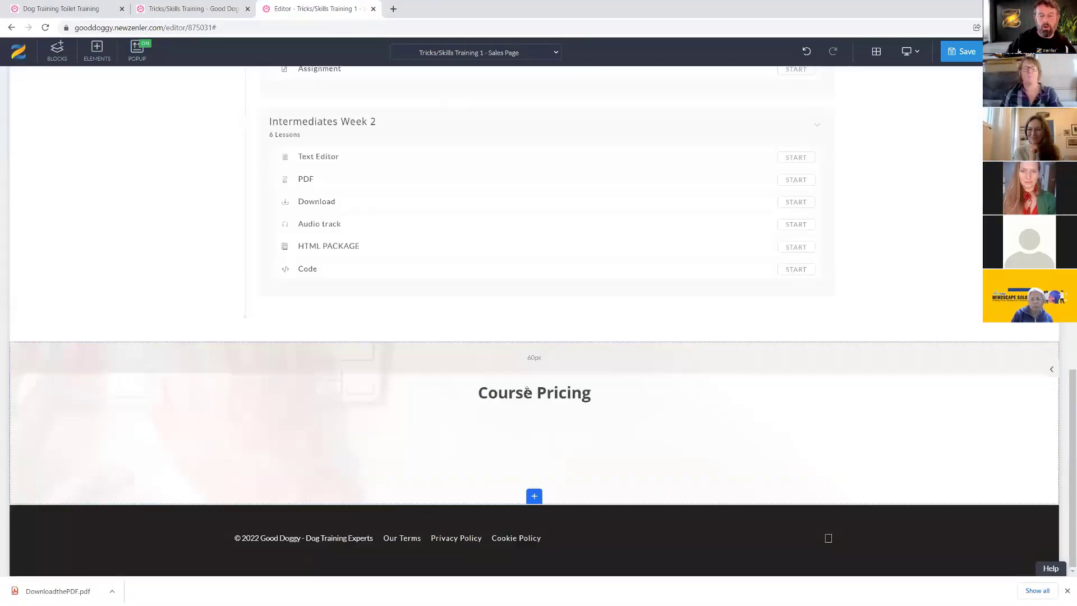
pyautogui.click(965, 52)
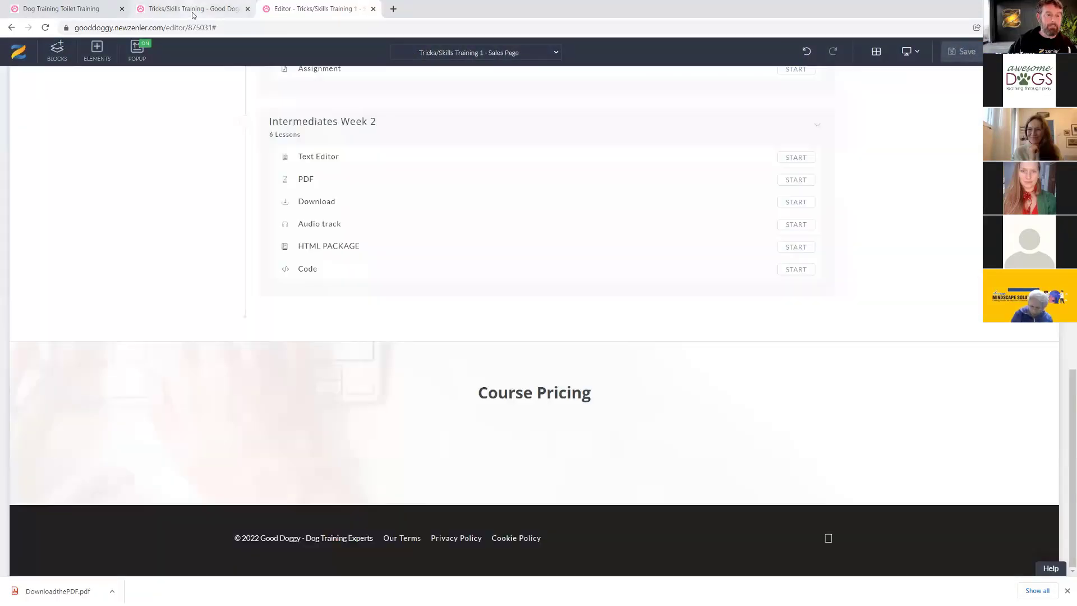
# - In the course details, change the course title to "Tricks/Skills Training" and update the course
pyautogui.click(193, 15)
pyautogui.click(240, 211)
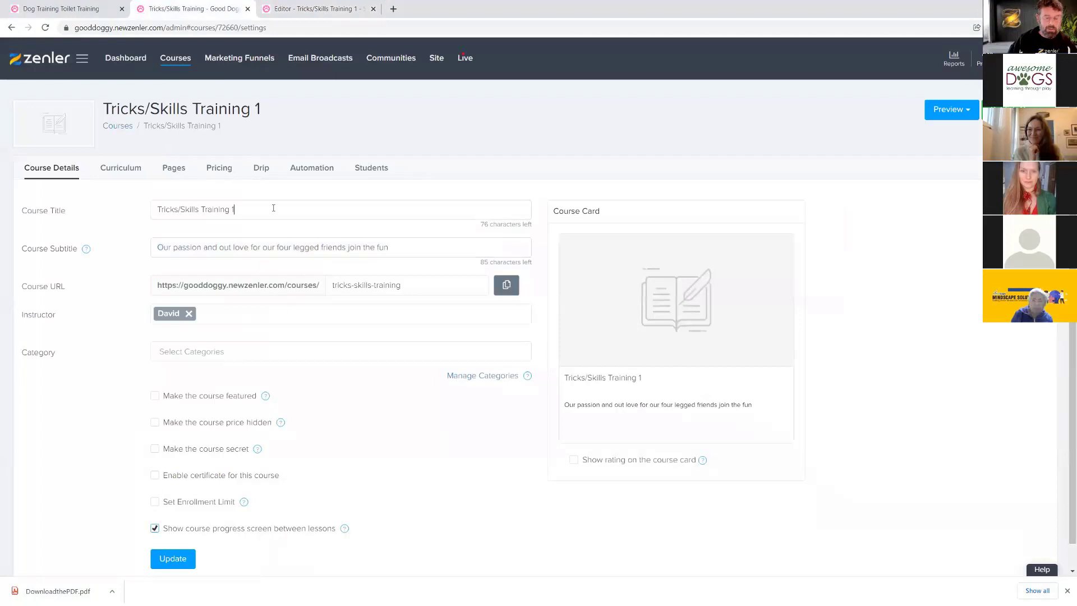
pyautogui.press('BackSpace')
pyautogui.press('BackSpace')
pyautogui.click(180, 558)
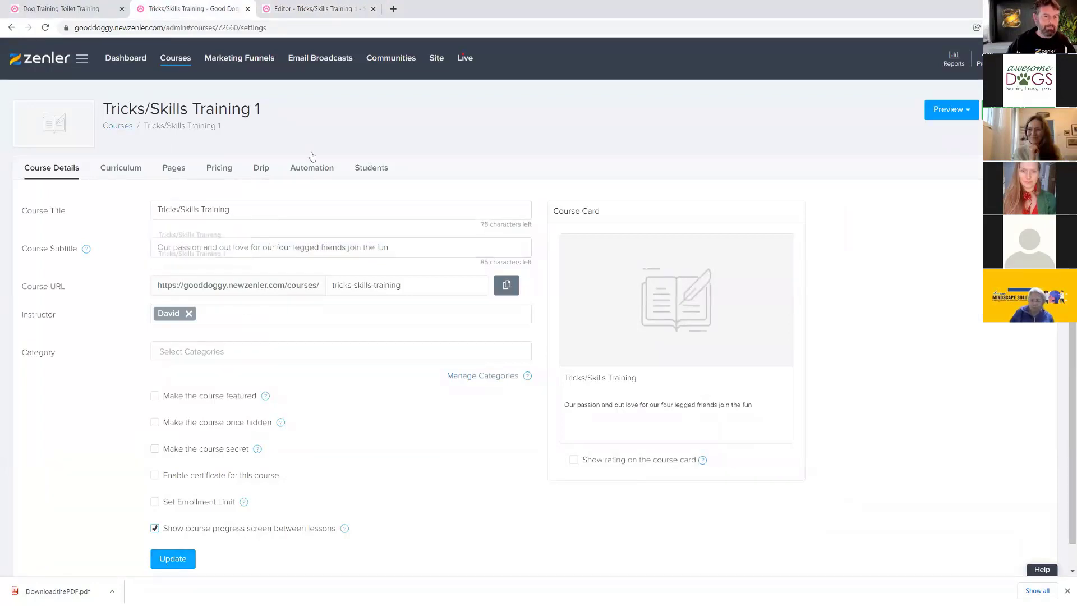
# - Open the course's checkout page in the page editor and select its 30-day money-back guarantee image
pyautogui.click(315, 9)
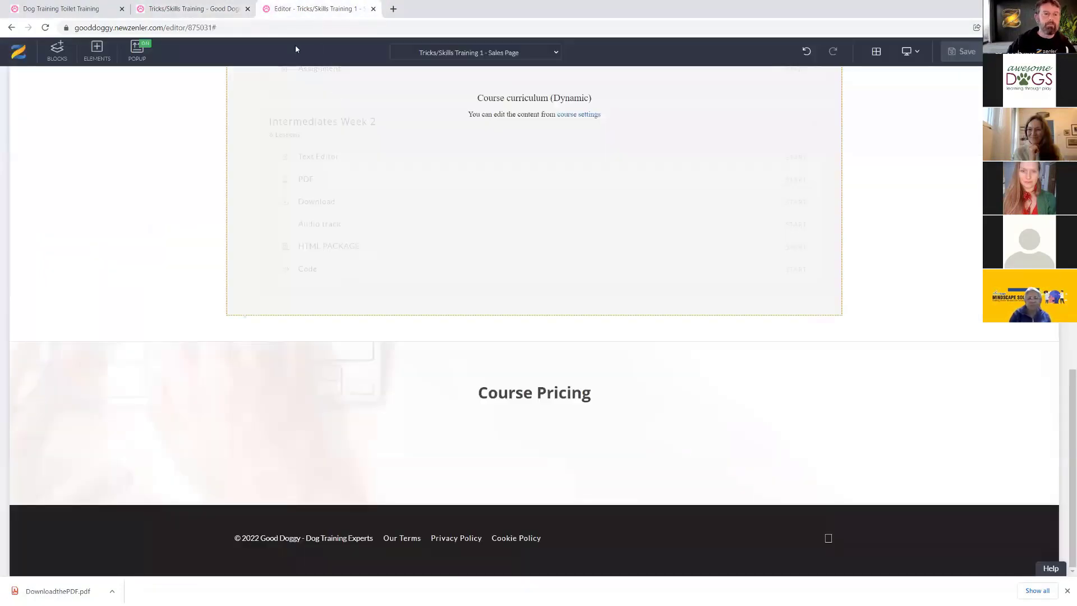
pyautogui.click(557, 54)
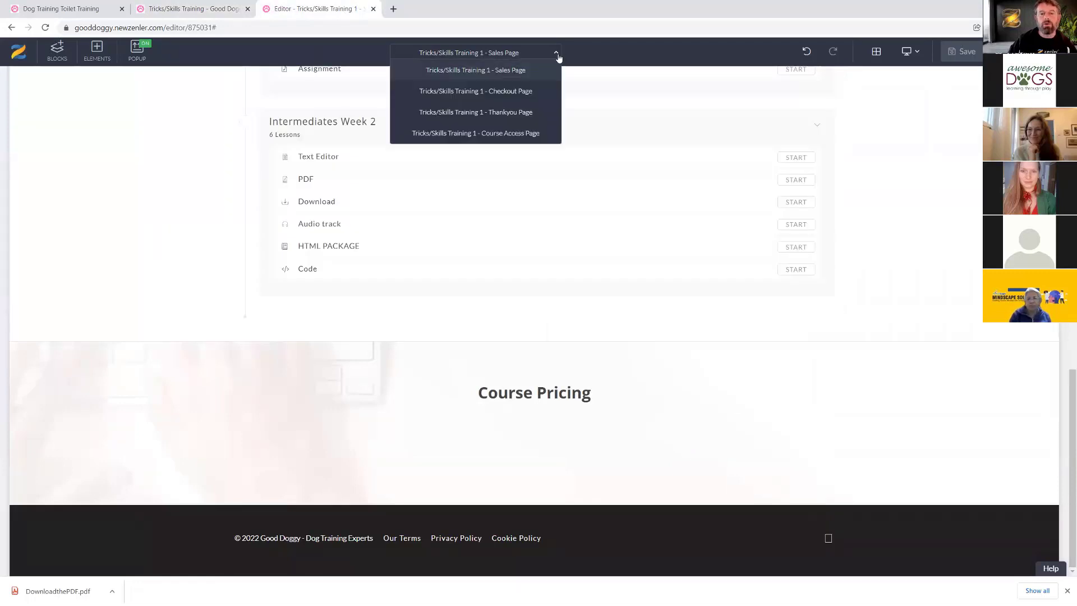
pyautogui.click(497, 99)
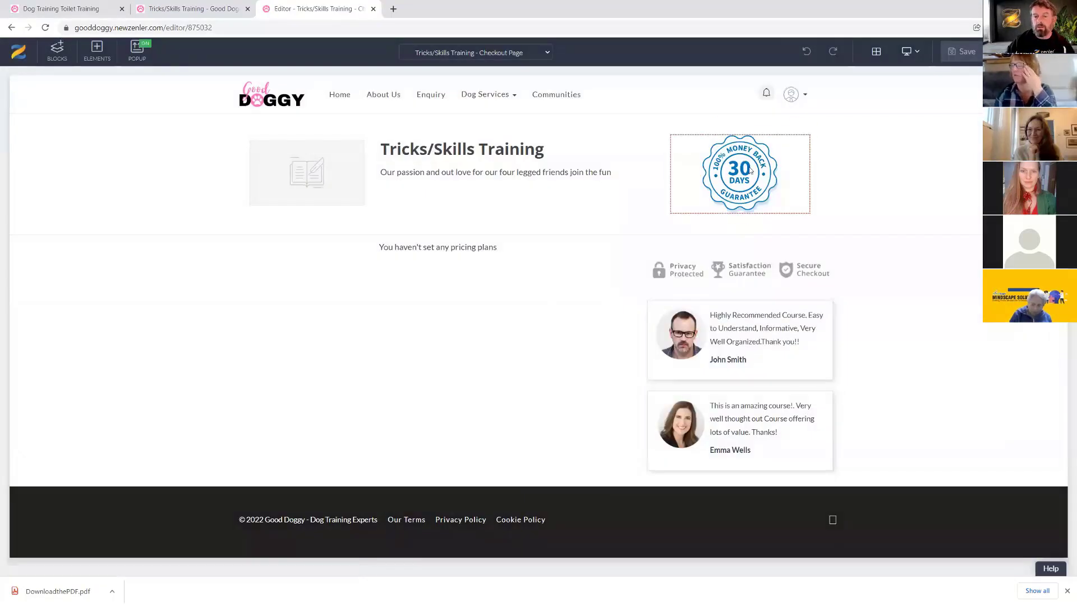
pyautogui.click(803, 154)
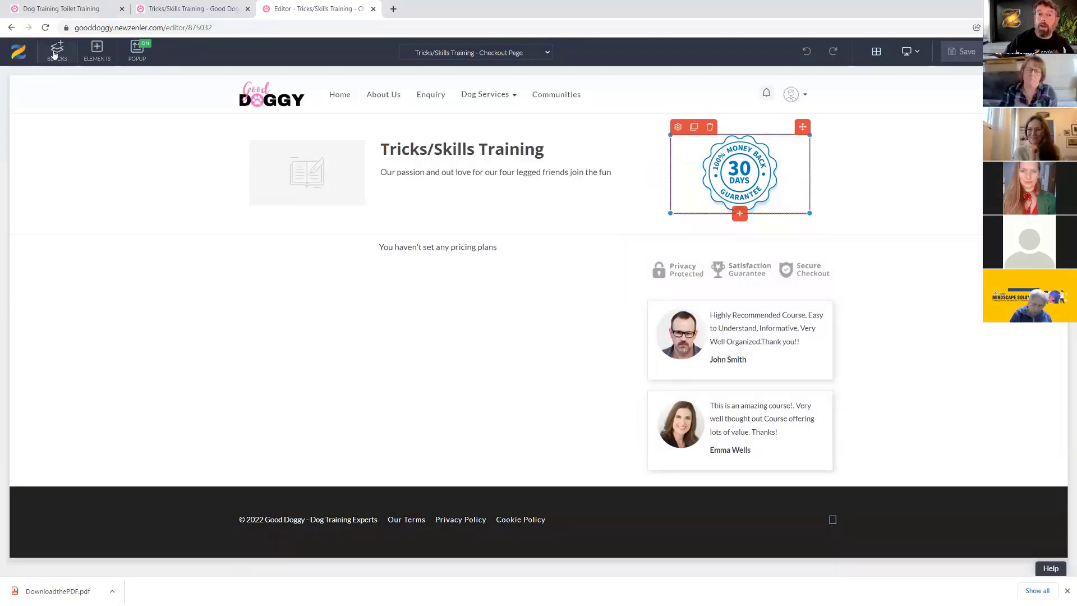
# - On the public Good Doggy site, open the dog training tricks page from Dog Services and look it over
pyautogui.click(210, 7)
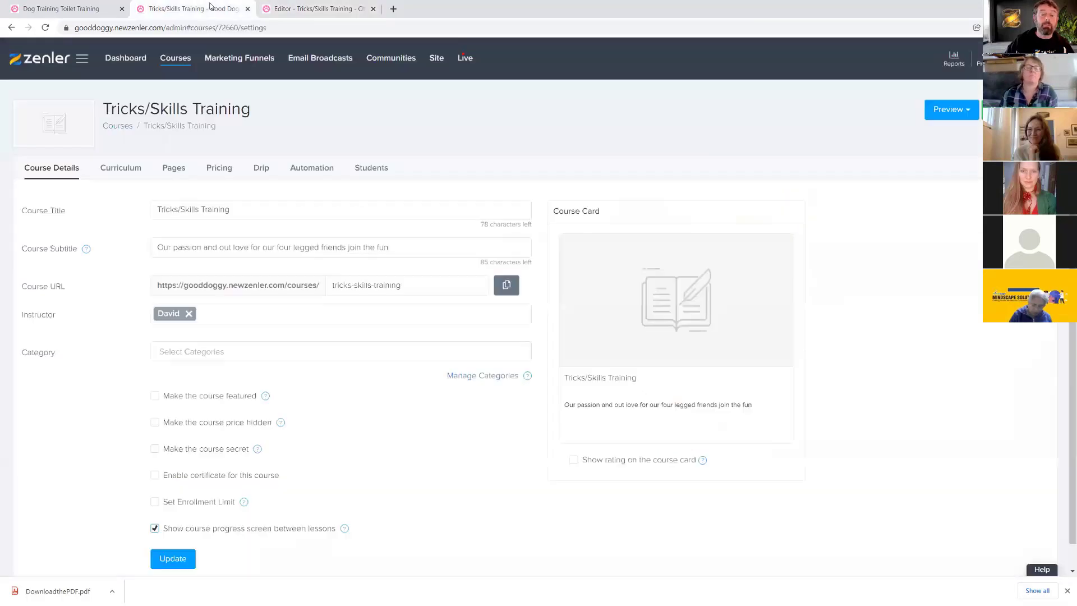
pyautogui.click(93, 10)
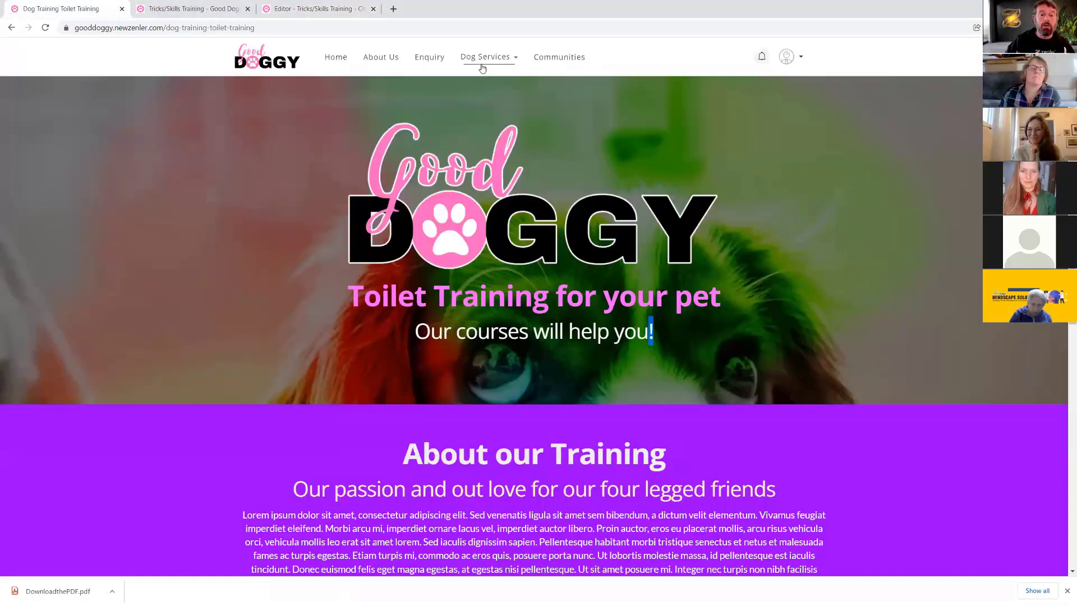
pyautogui.click(512, 62)
pyautogui.click(484, 80)
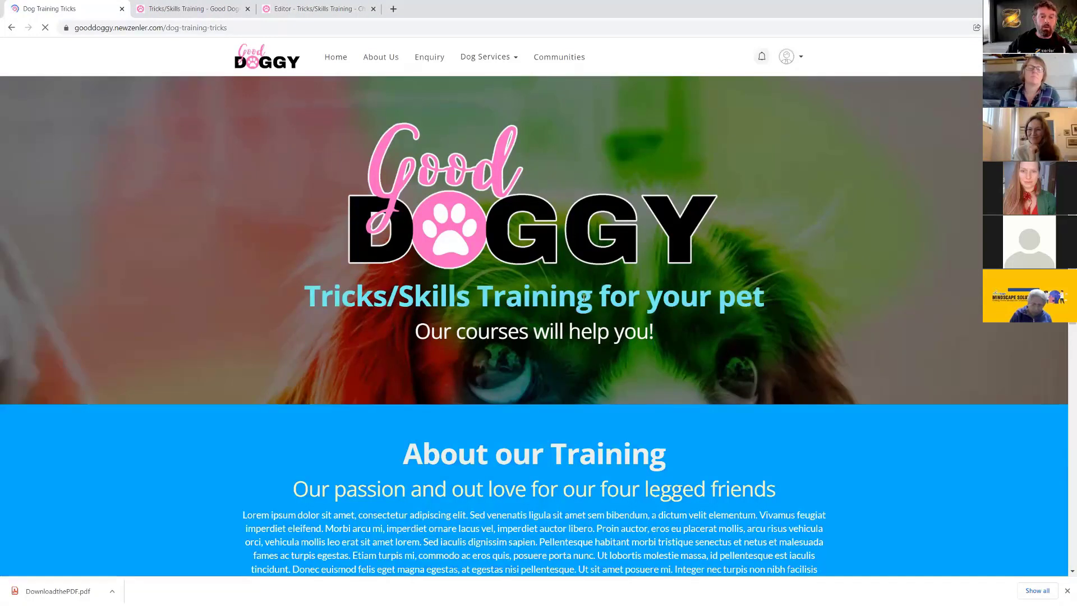
pyautogui.scroll(-5, 612, 303)
pyautogui.scroll(5, 612, 303)
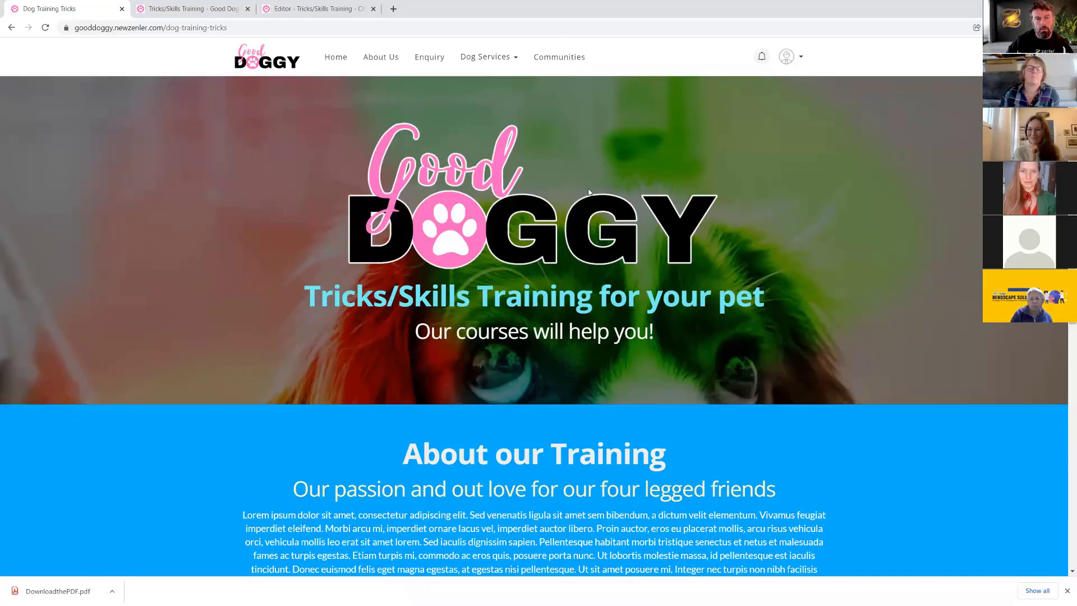
# - From the admin's site pages list, open the Dog Training Tricks page in the page editor
pyautogui.click(169, 8)
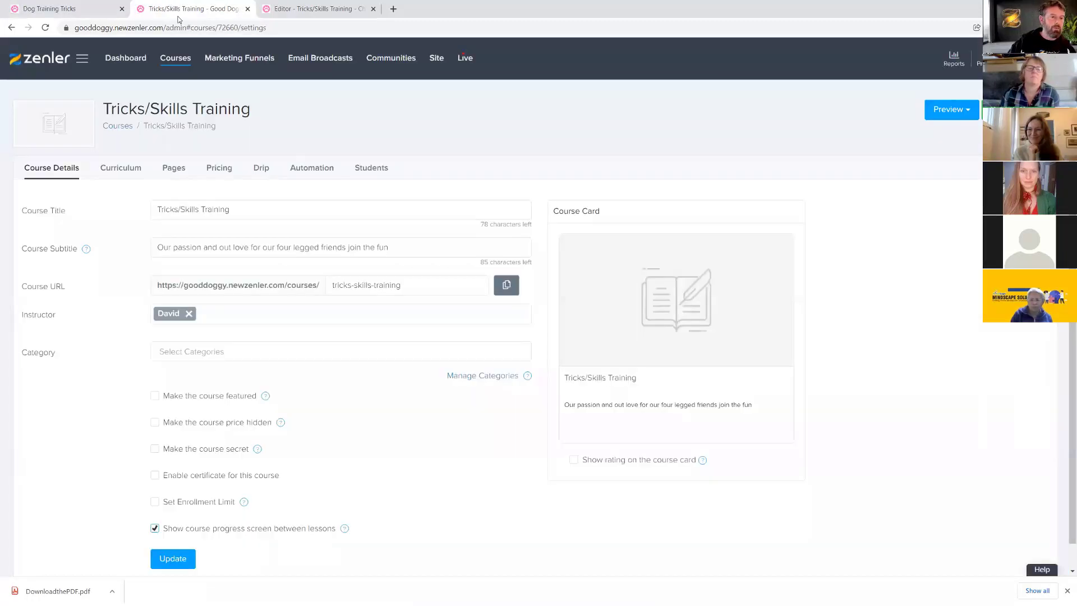
pyautogui.rightClick(436, 63)
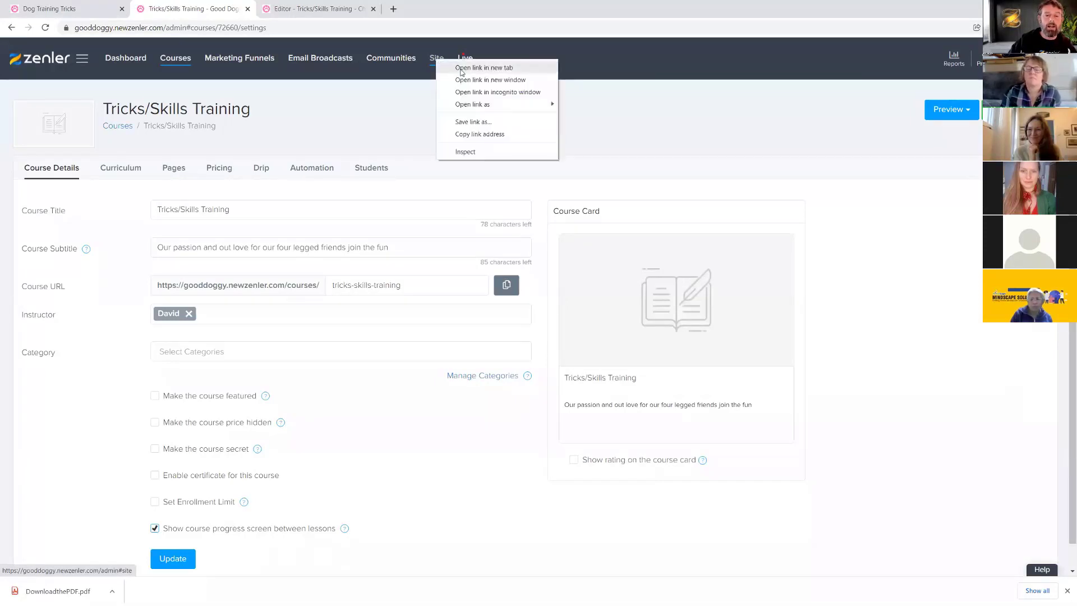
pyautogui.click(462, 67)
pyautogui.click(435, 9)
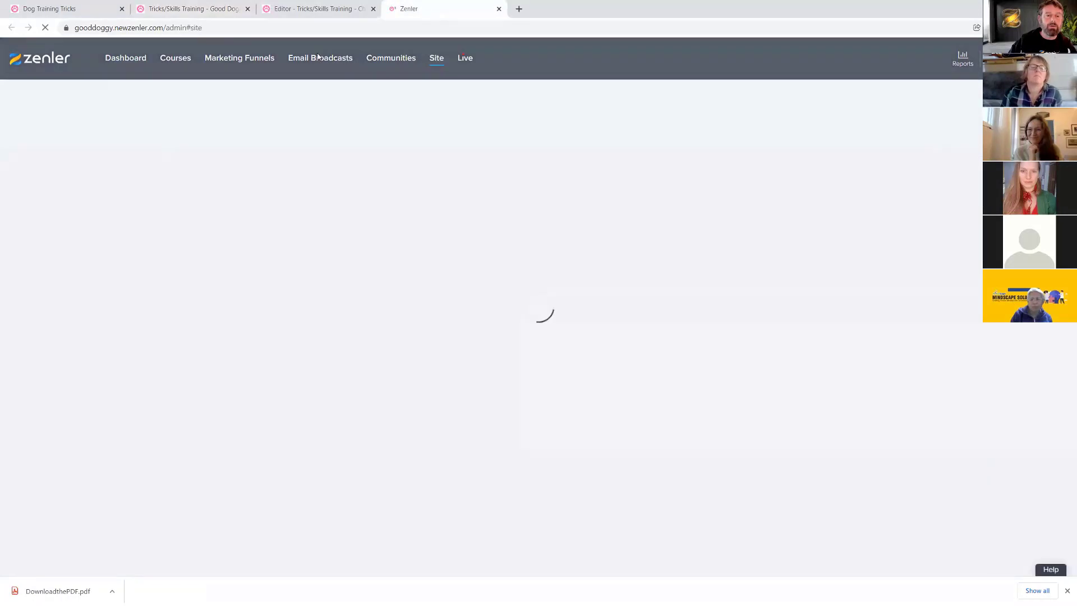
pyautogui.click(77, 181)
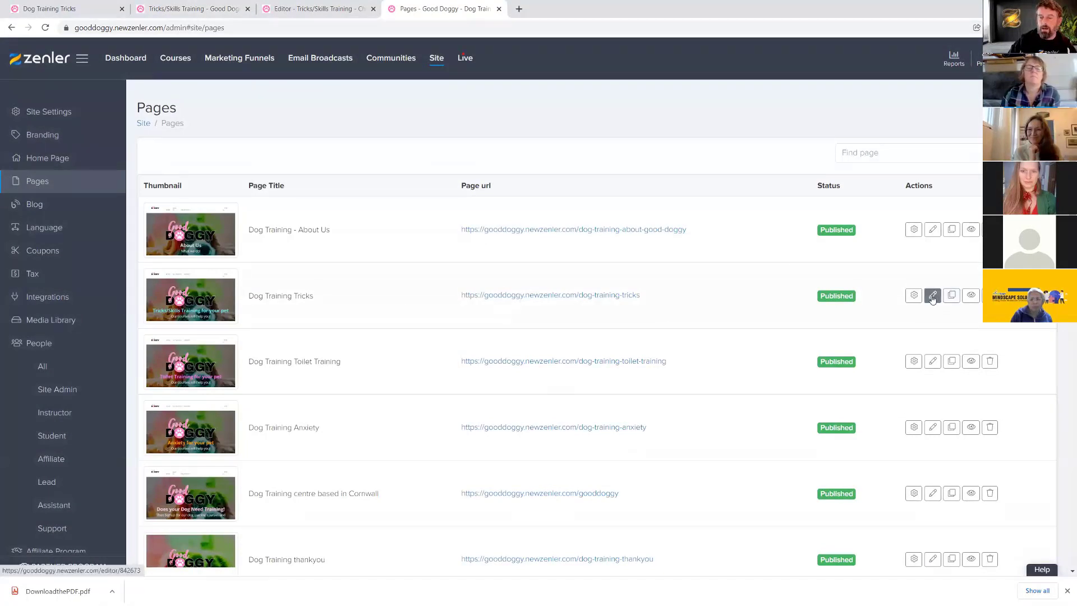
pyautogui.click(933, 296)
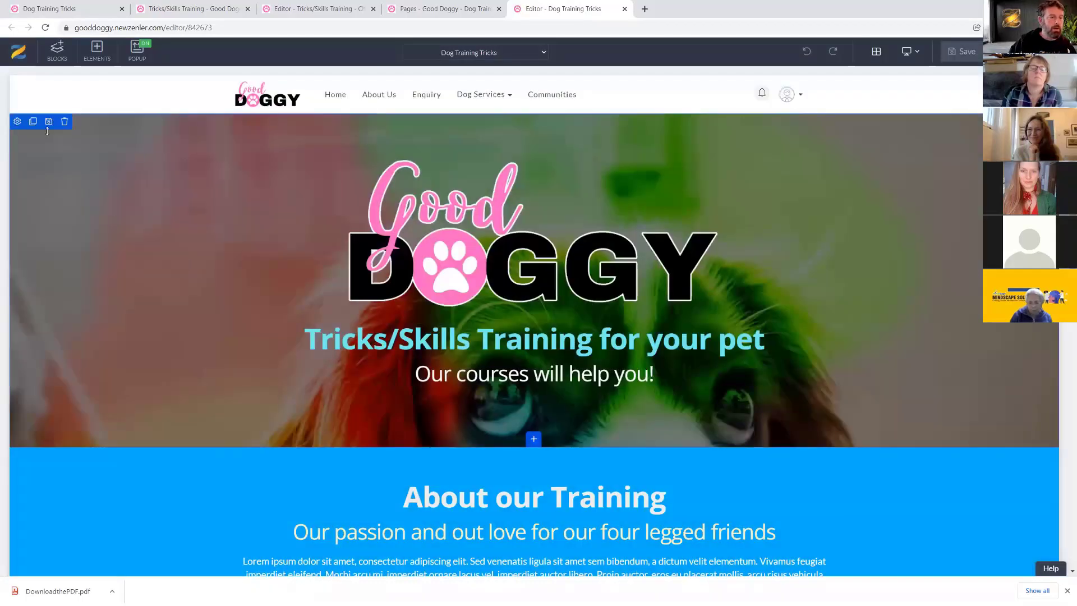
# - Save the Good Doggy hero block as a custom block template titled "TRICKS", and close the page editor and pages list
pyautogui.click(49, 122)
pyautogui.click(486, 124)
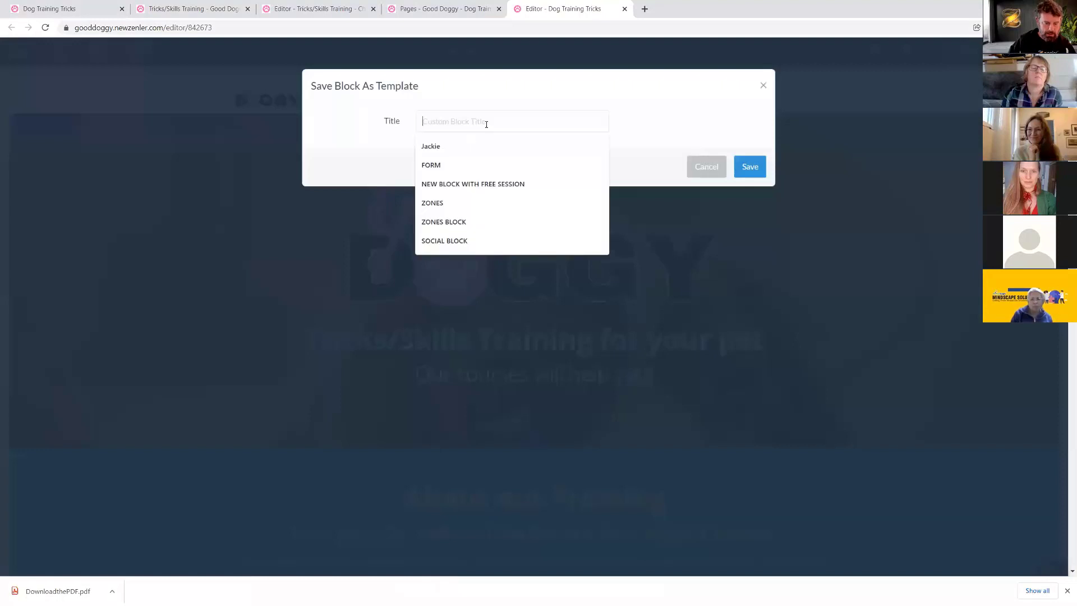
pyautogui.write('TRICKS')
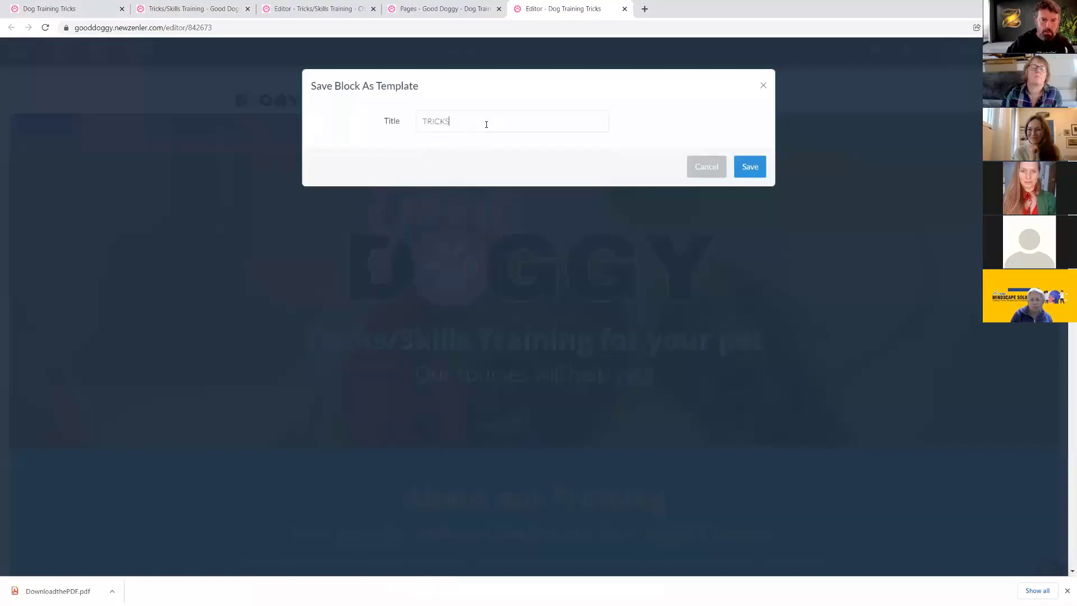
pyautogui.click(746, 171)
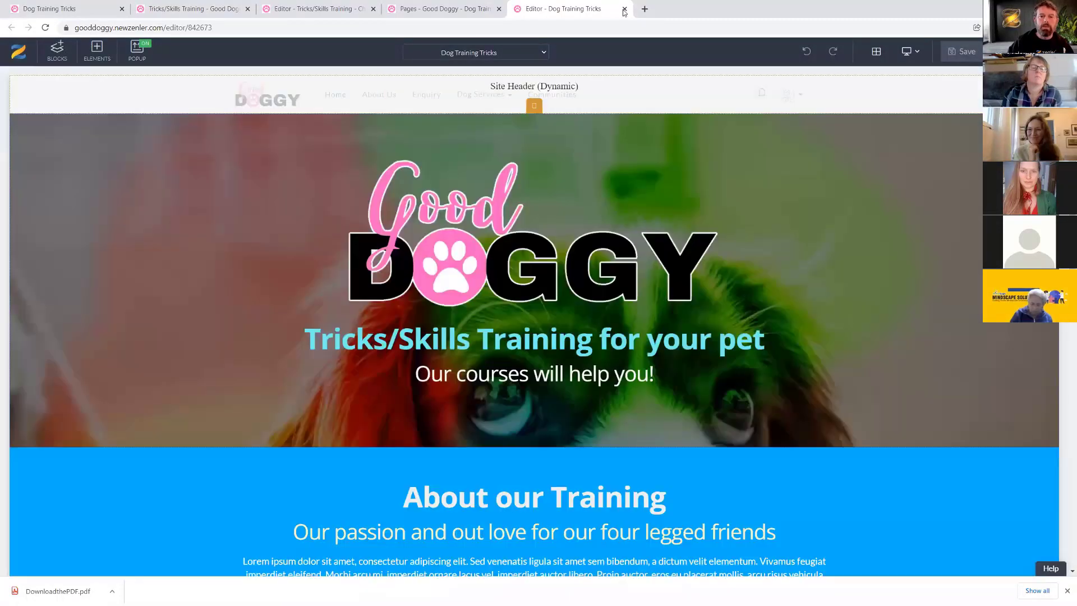
pyautogui.click(624, 9)
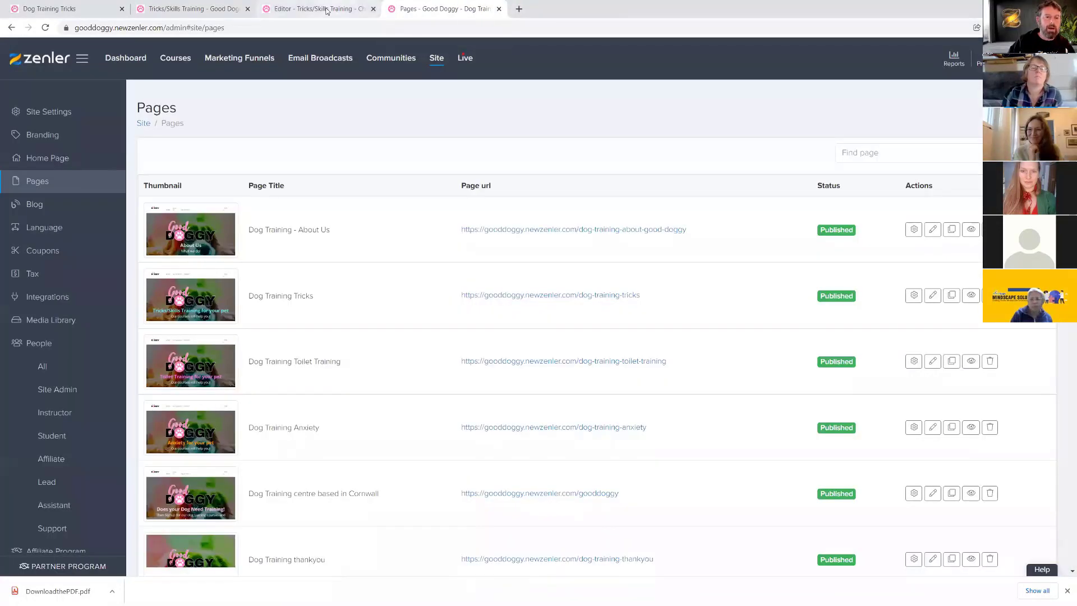
pyautogui.click(499, 9)
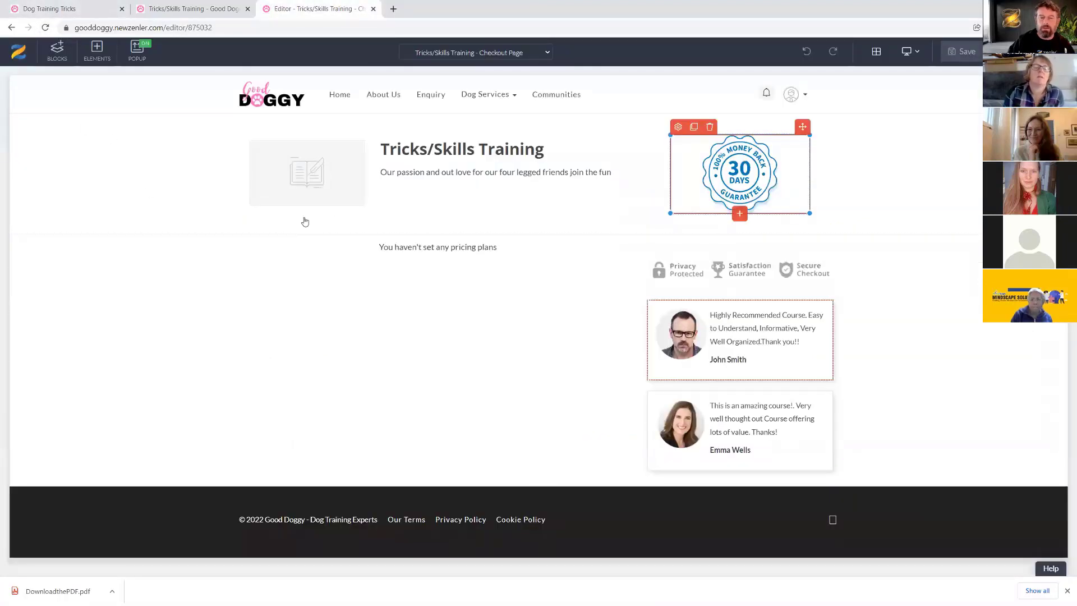
# - Reload the checkout page editor and insert the TRICKS custom block above the course checkout details
pyautogui.click(46, 28)
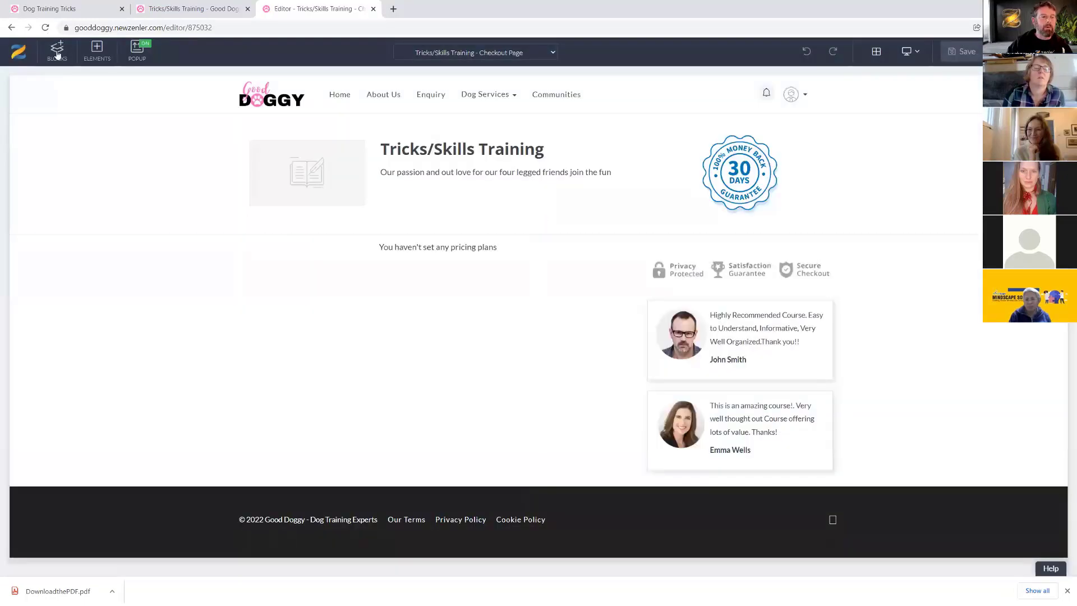
pyautogui.click(56, 49)
pyautogui.scroll(-3, 45, 426)
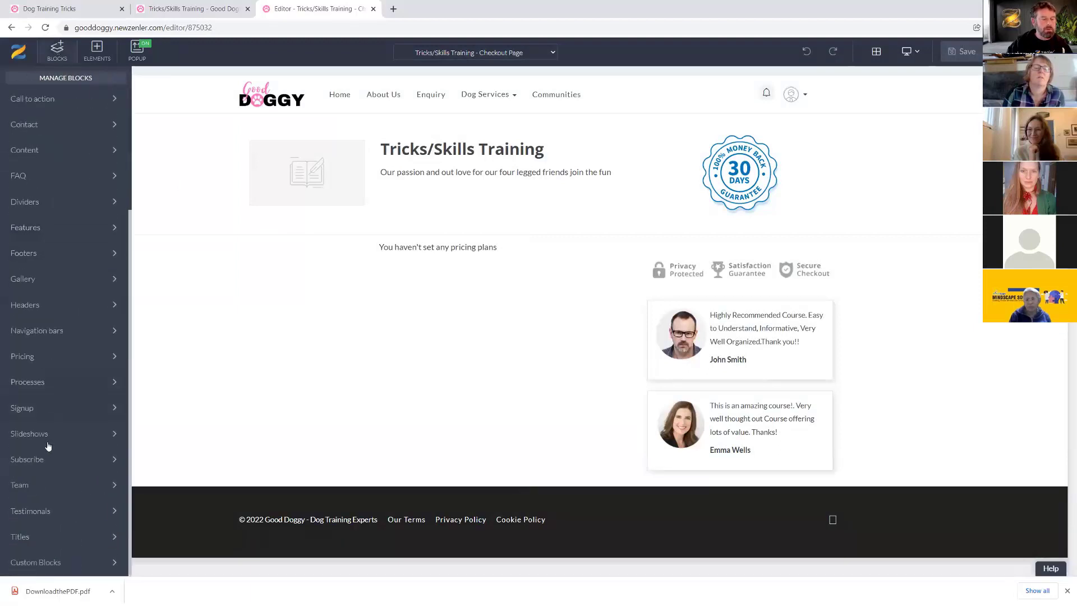
pyautogui.click(41, 566)
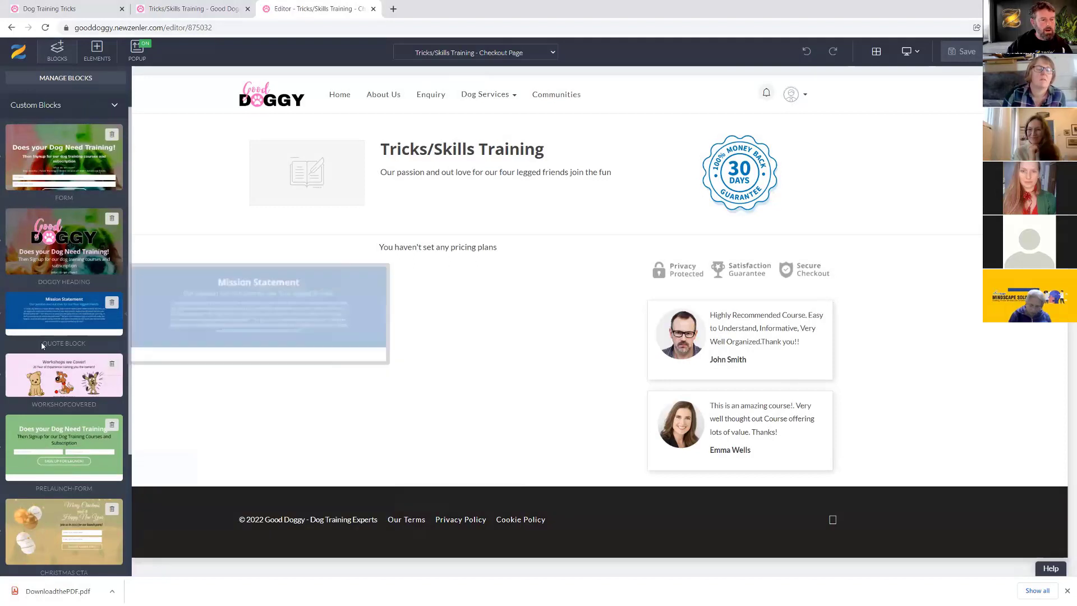
pyautogui.scroll(-3, 44, 348)
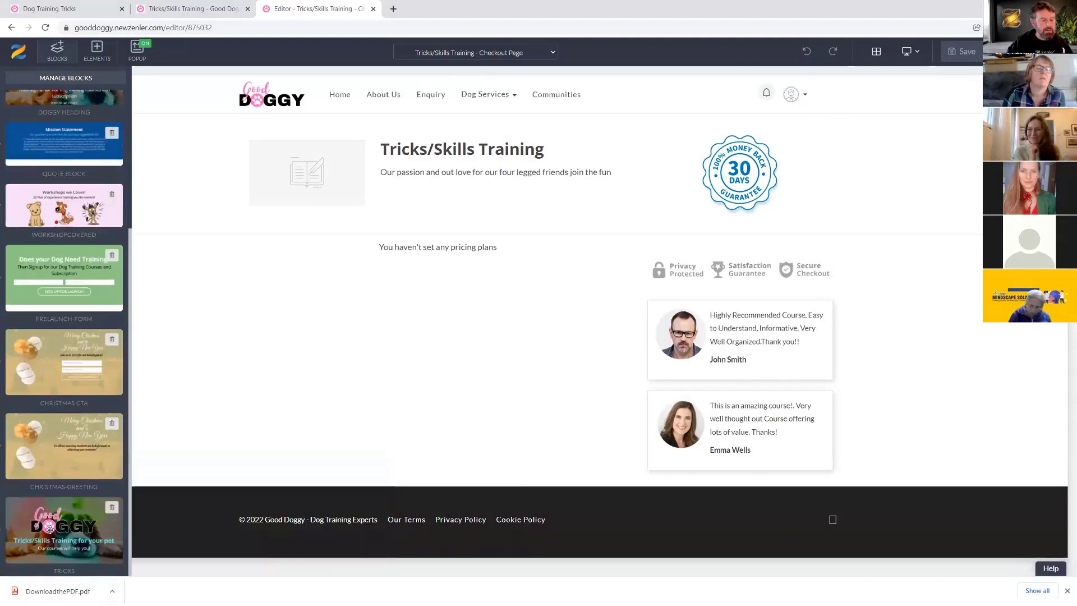
pyautogui.moveTo(49, 528); pyautogui.dragTo(378, 172)
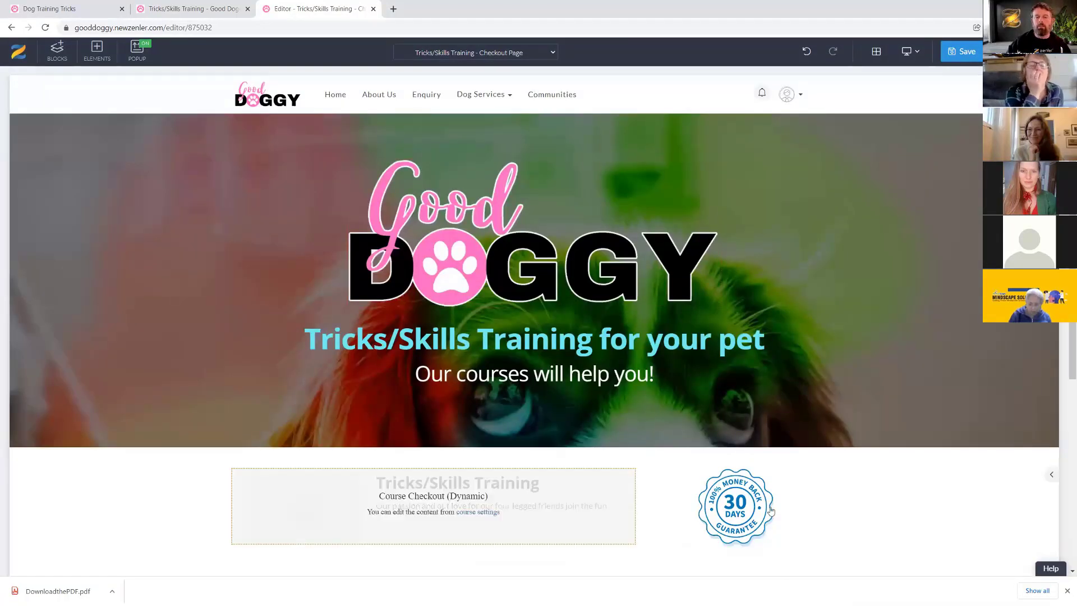
# - Replace the hero block's subheading with "Take your first step" and save the checkout page, accepting its SEO settings
pyautogui.scroll(-3, 745, 305)
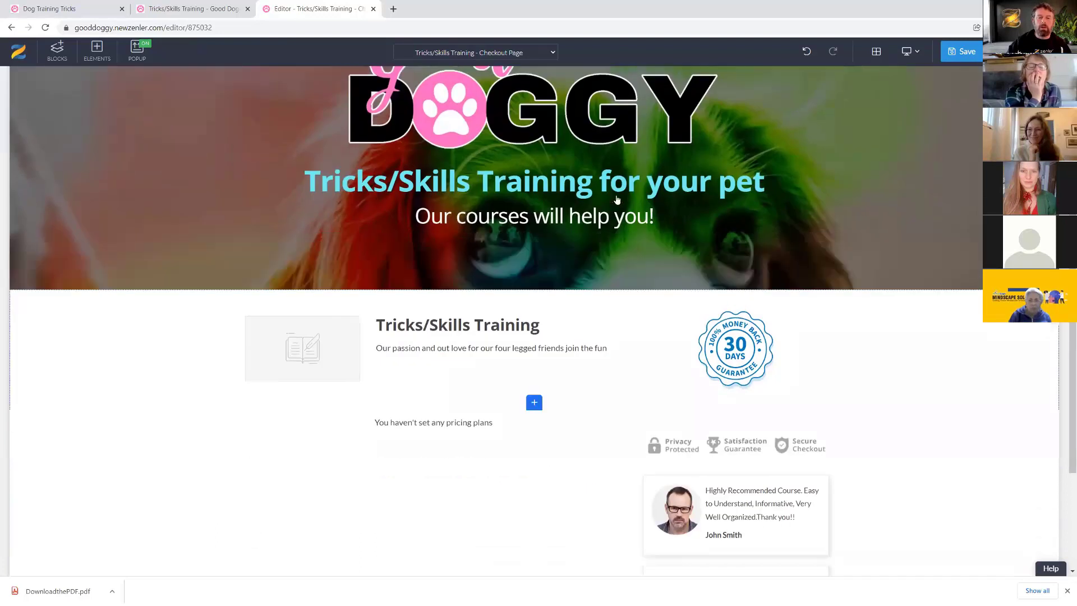
pyautogui.click(654, 218)
pyautogui.moveTo(659, 215); pyautogui.dragTo(409, 224)
pyautogui.write('Tak')
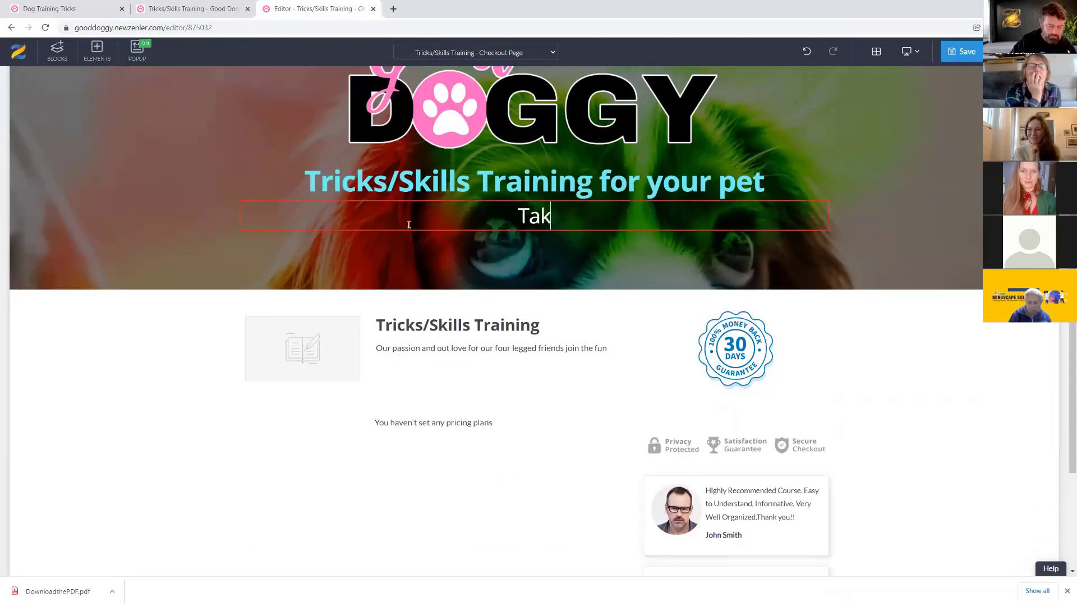
pyautogui.write('e your first step')
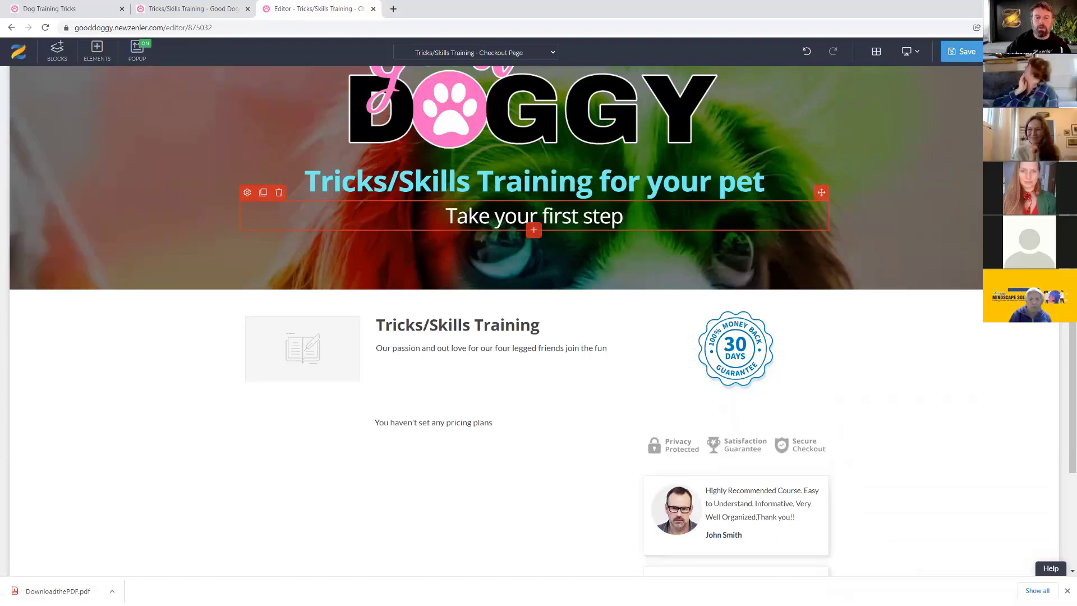
pyautogui.click(962, 51)
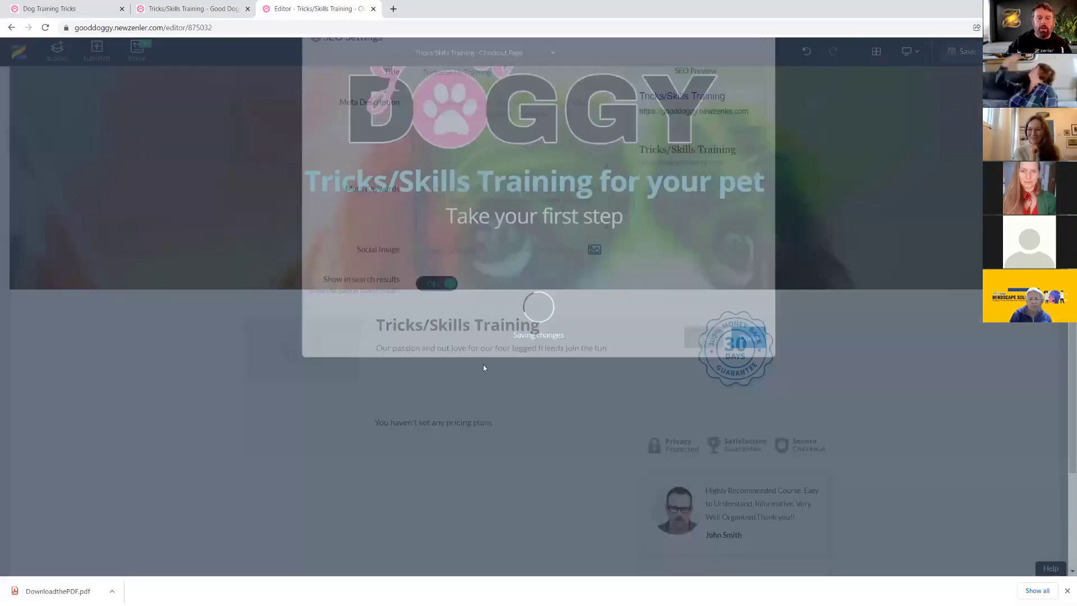
pyautogui.moveTo(492, 121); pyautogui.dragTo(397, 121)
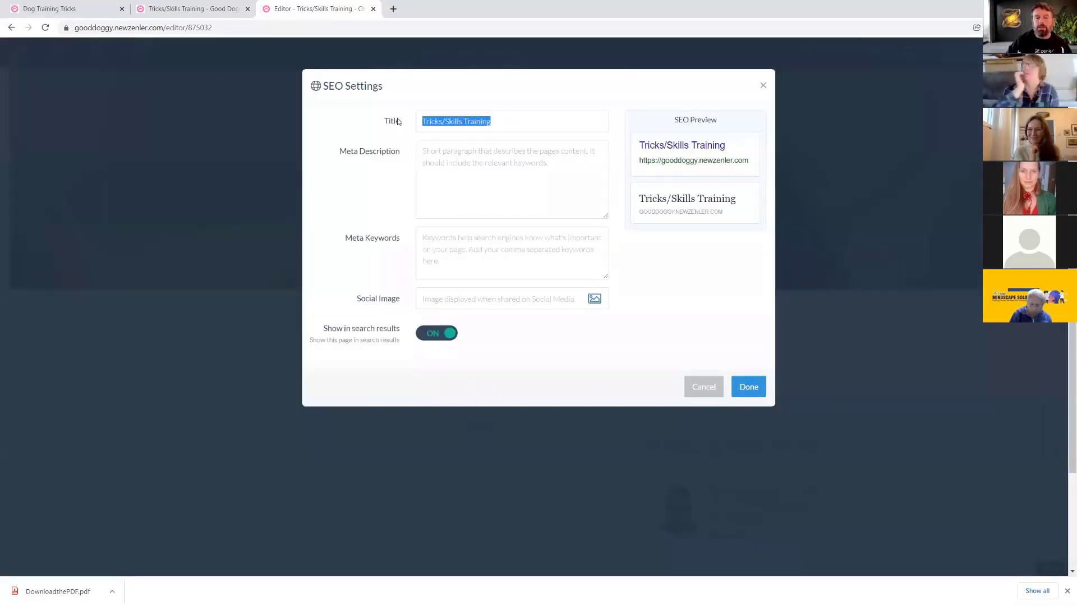
pyautogui.click(749, 386)
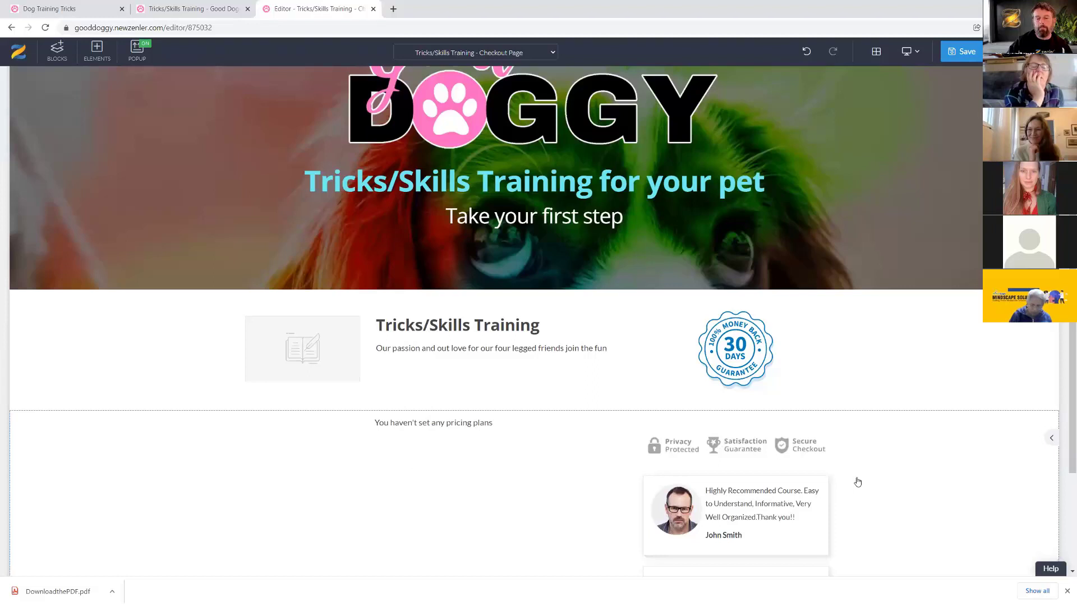
# - Delete both testimonial cards below the secure checkout badges on the checkout page
pyautogui.scroll(-5, 842, 471)
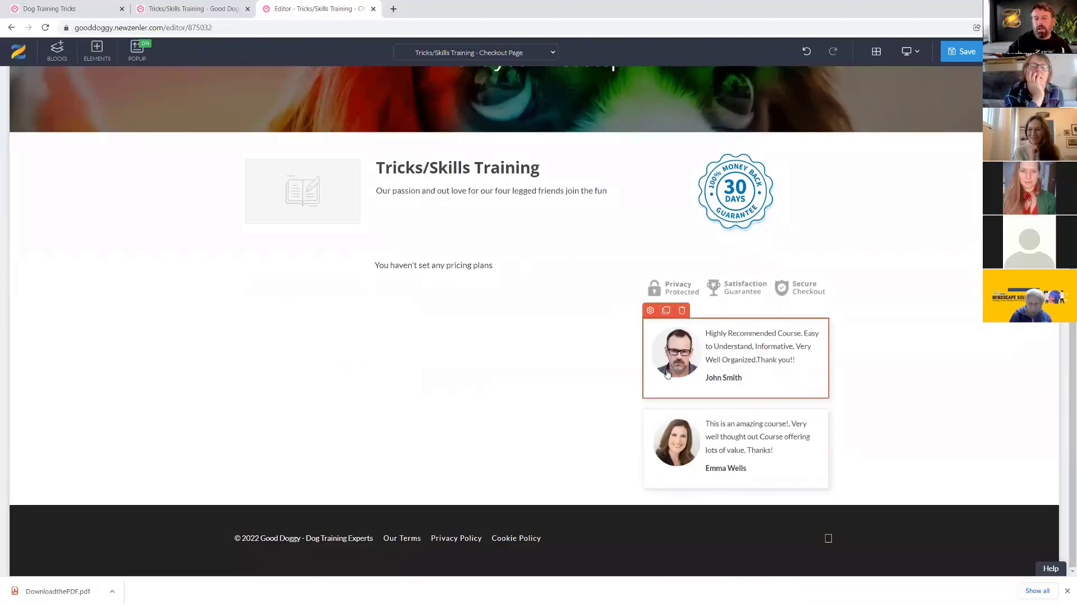
pyautogui.click(682, 310)
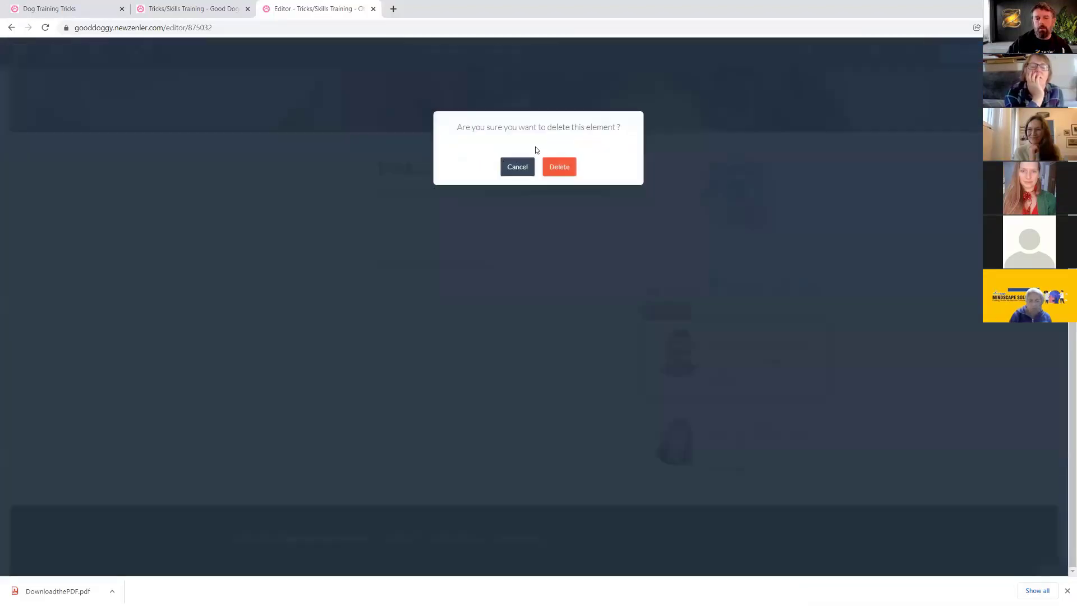
pyautogui.click(567, 168)
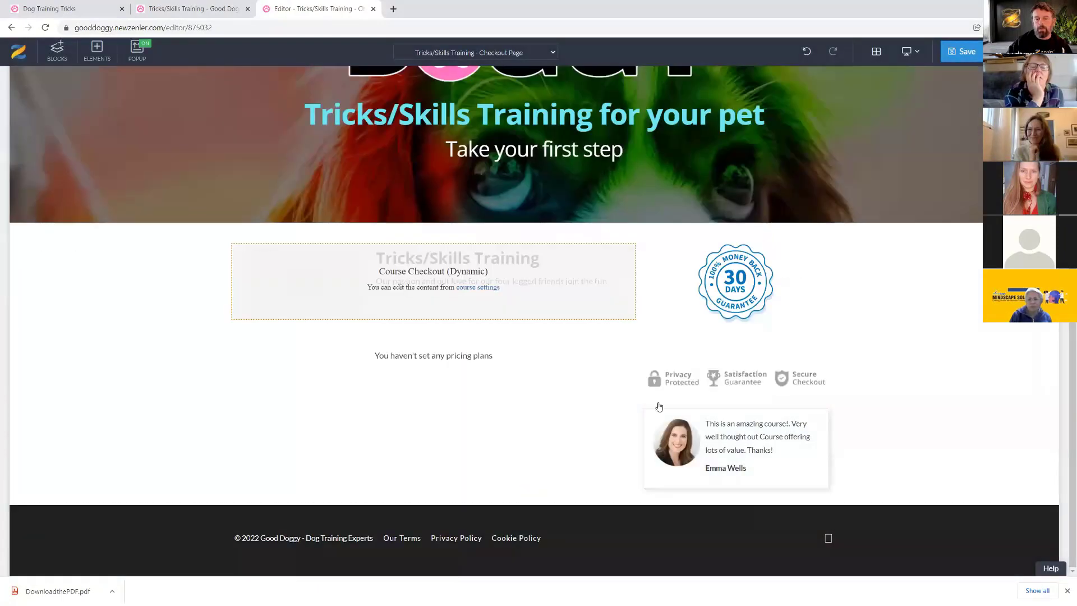
pyautogui.click(662, 420)
pyautogui.click(682, 401)
pyautogui.click(561, 168)
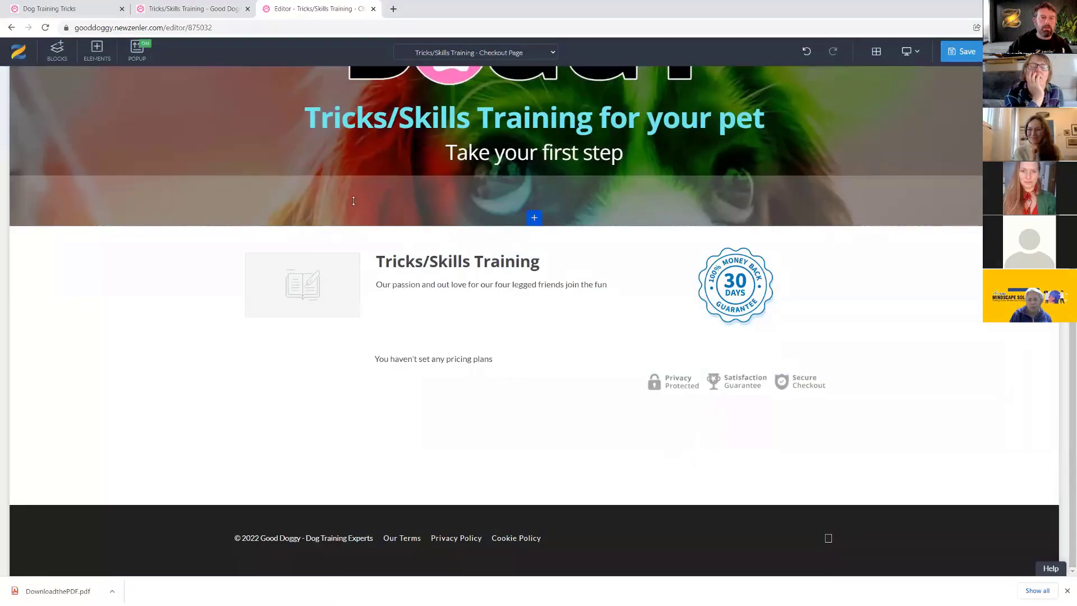
# - Review the course's sales, checkout, thank-you and access pages in the course funnel, and look at the curriculum
pyautogui.click(196, 12)
pyautogui.click(175, 169)
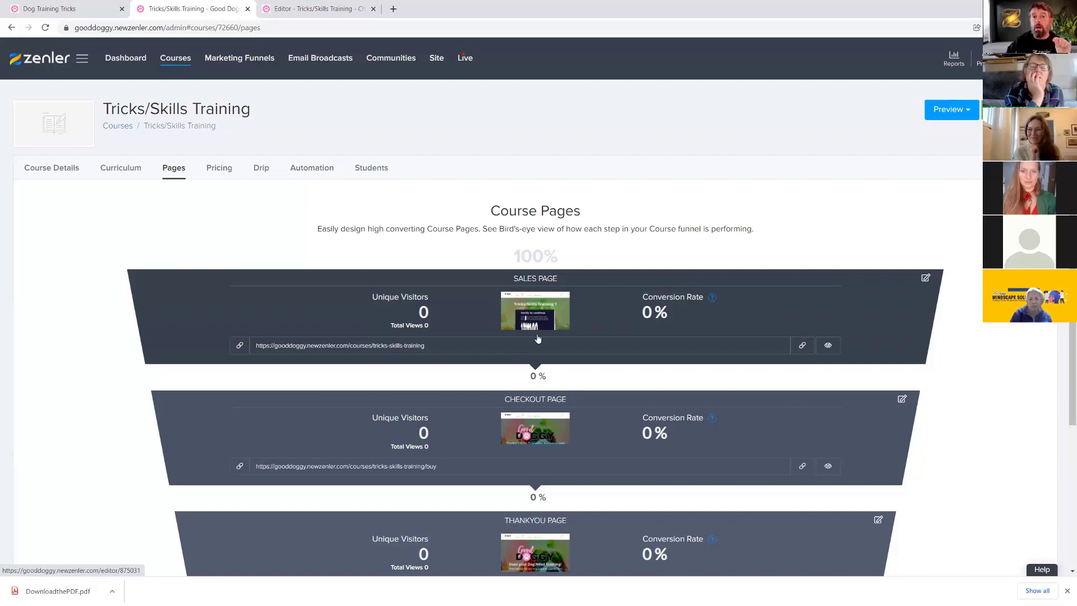
pyautogui.scroll(-3, 644, 442)
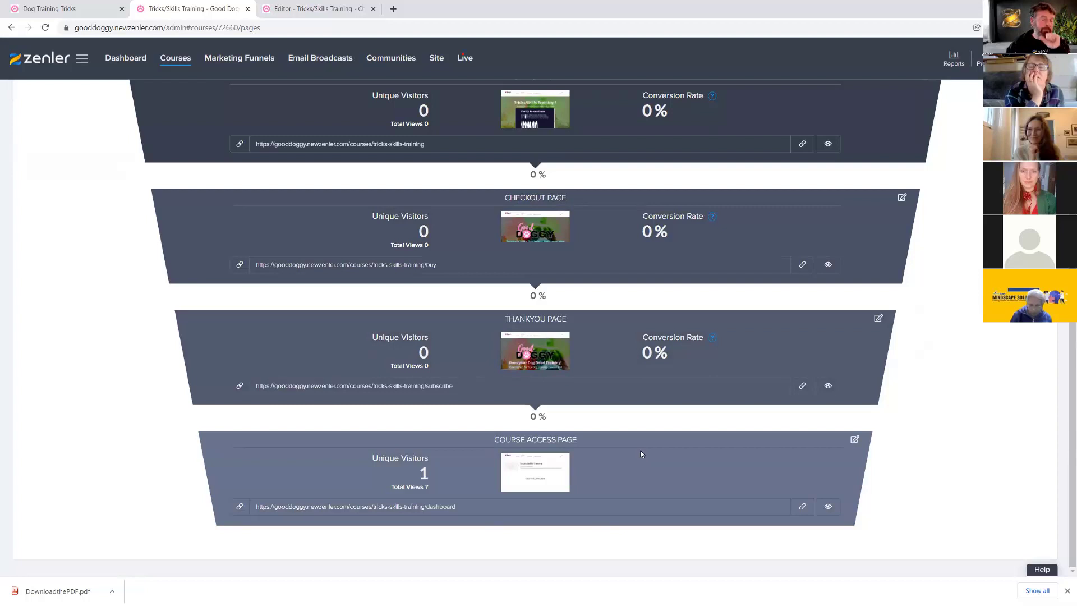
pyautogui.scroll(4, 678, 210)
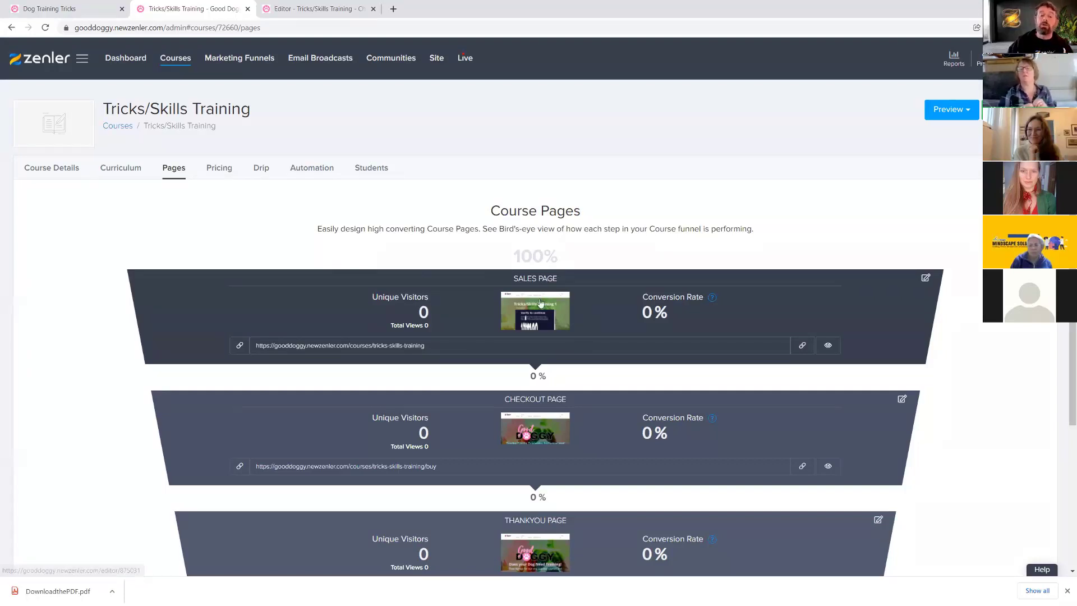
pyautogui.scroll(-3, 688, 418)
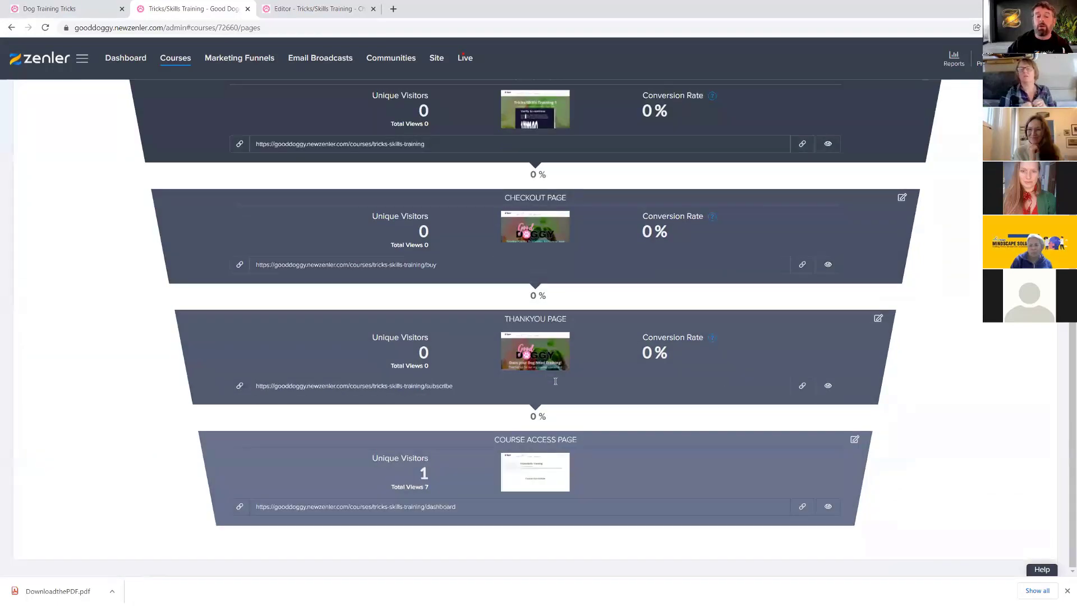
pyautogui.scroll(3, 603, 297)
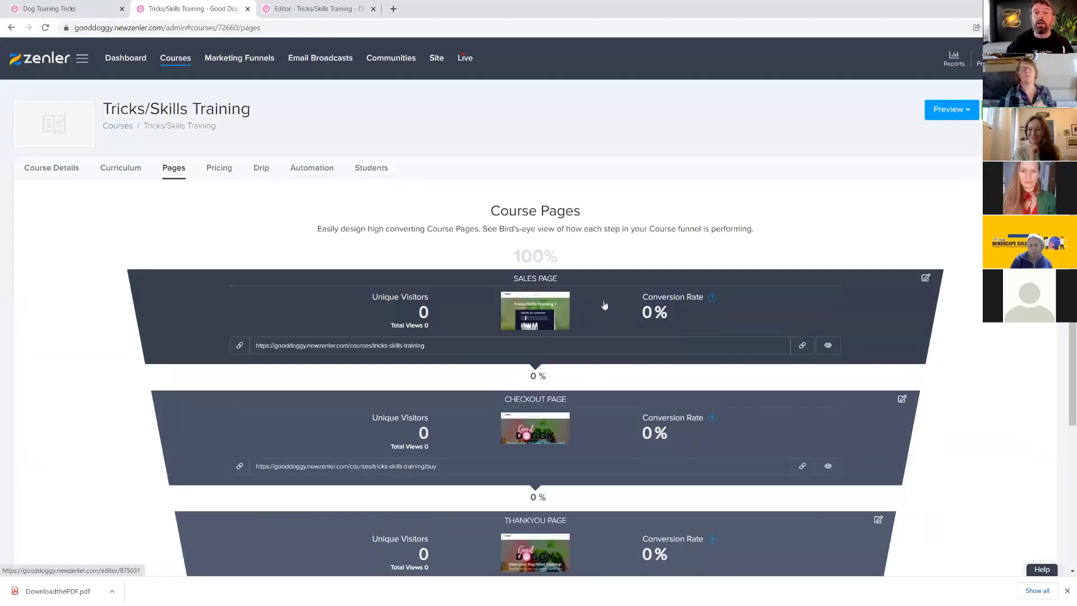
pyautogui.click(120, 168)
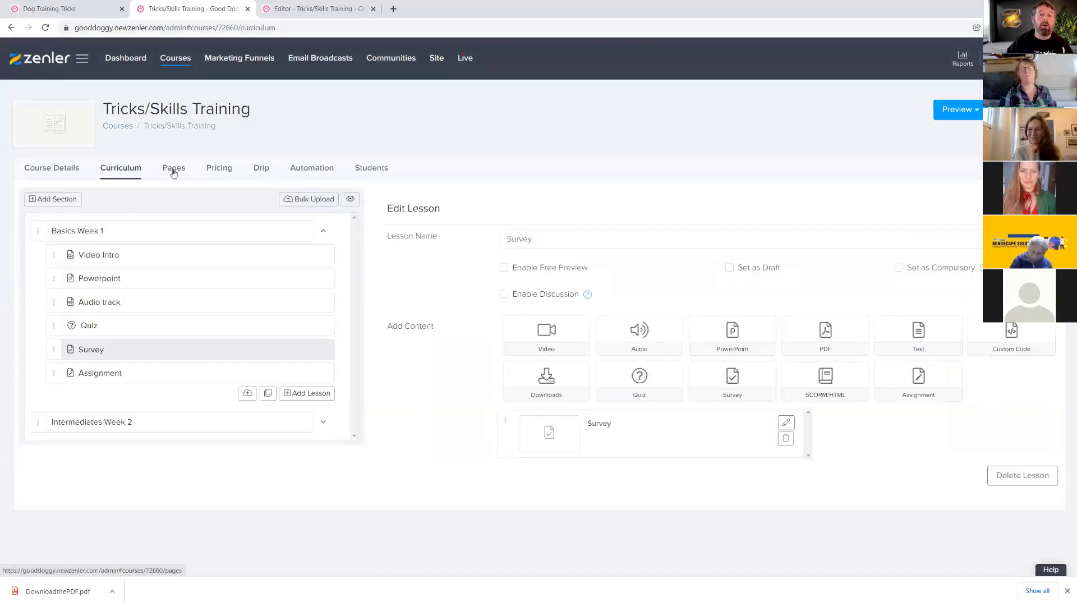
pyautogui.click(174, 173)
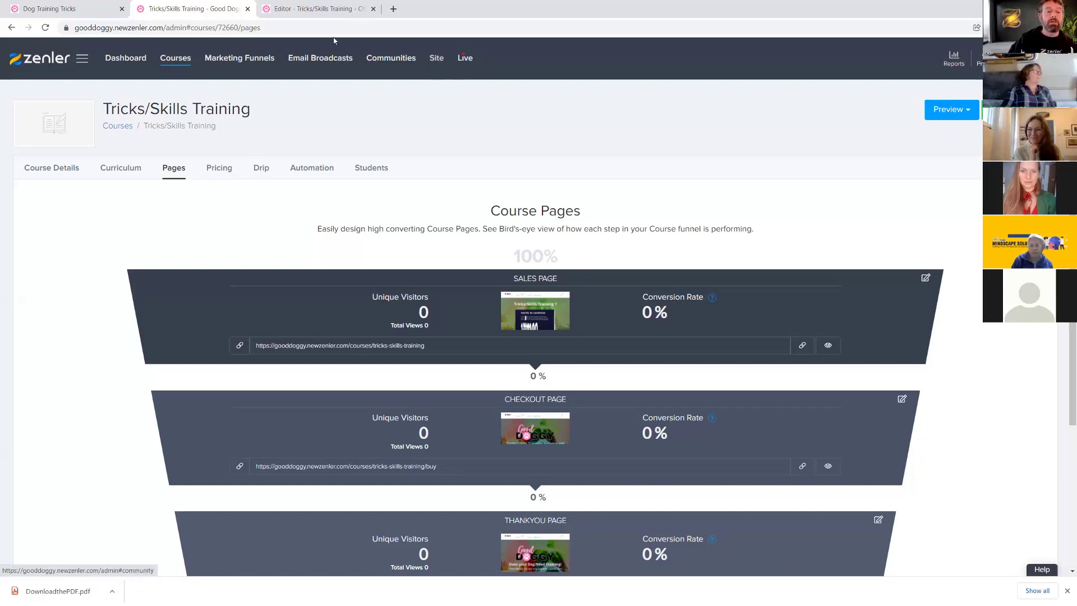
# - Save the edited checkout page and close its editor to return to the course pages
pyautogui.click(377, 14)
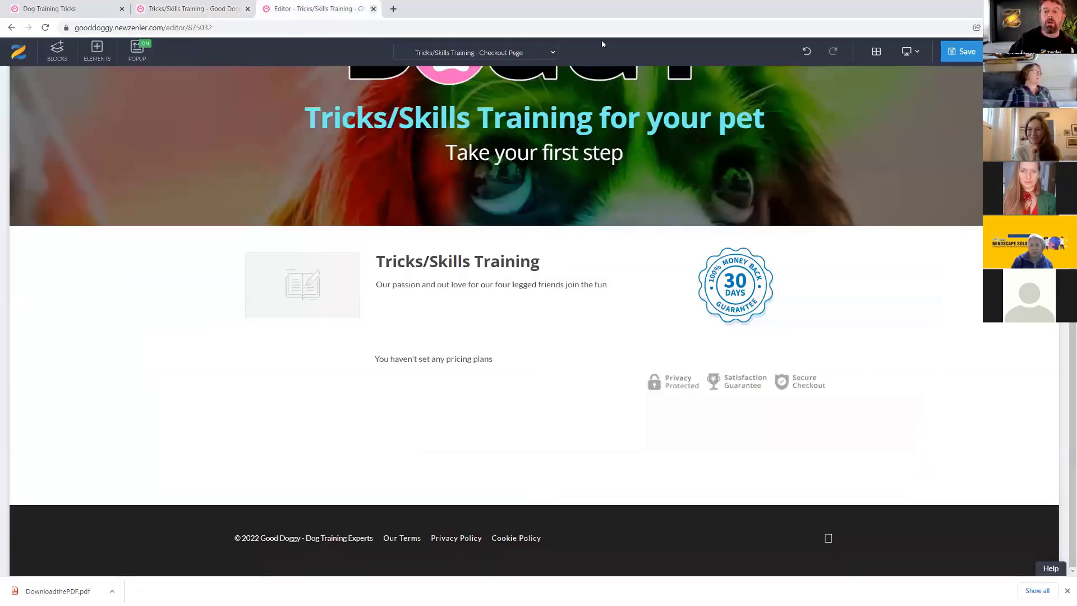
pyautogui.click(962, 51)
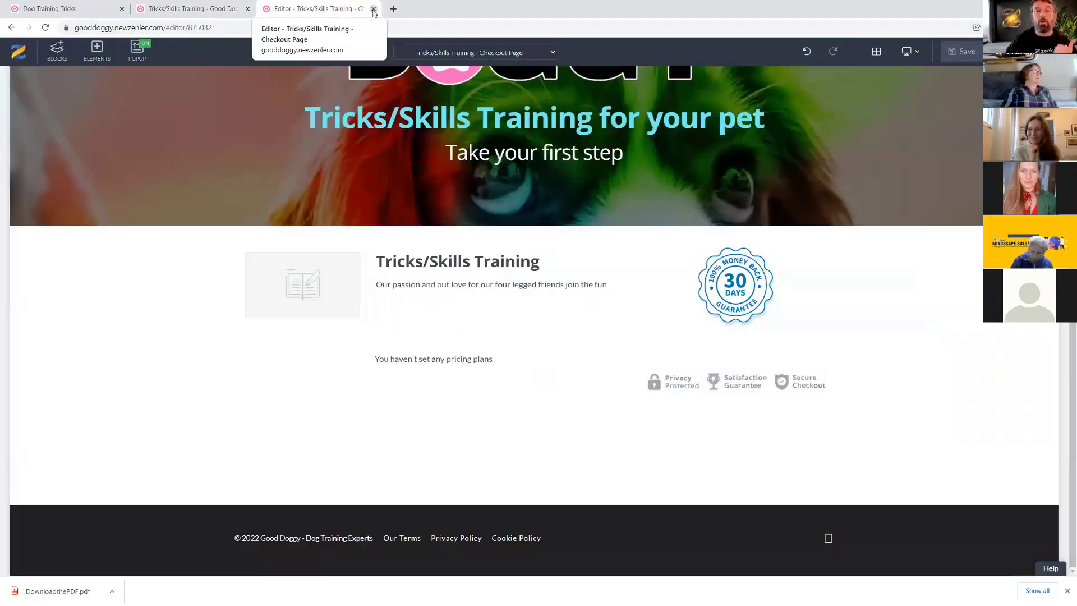
pyautogui.click(373, 9)
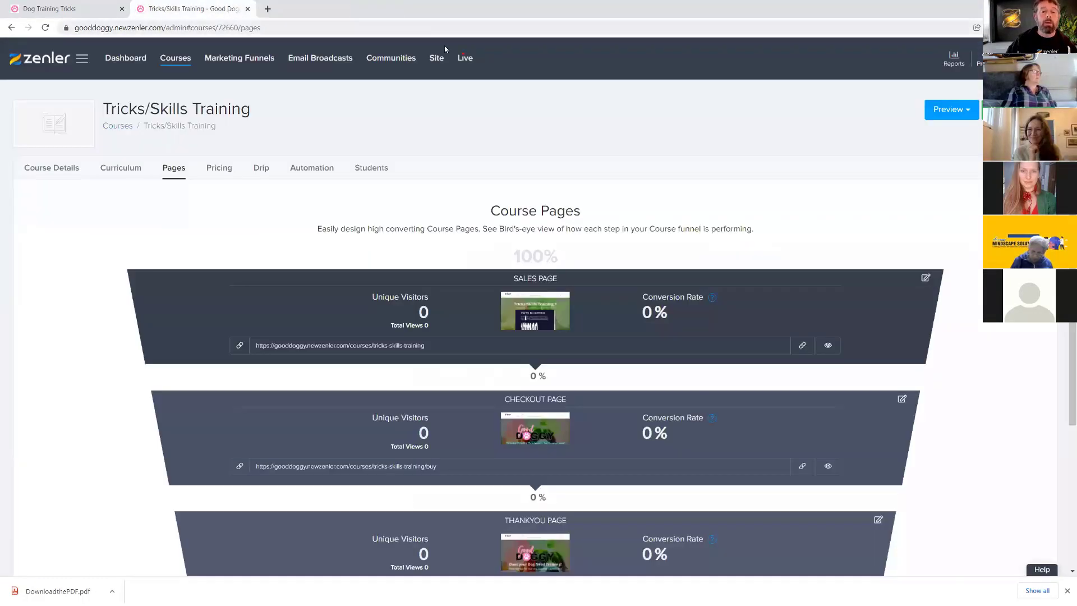
# - Look at the site's payment integrations such as Stripe and PayPal, and return to the courses list
pyautogui.click(452, 77)
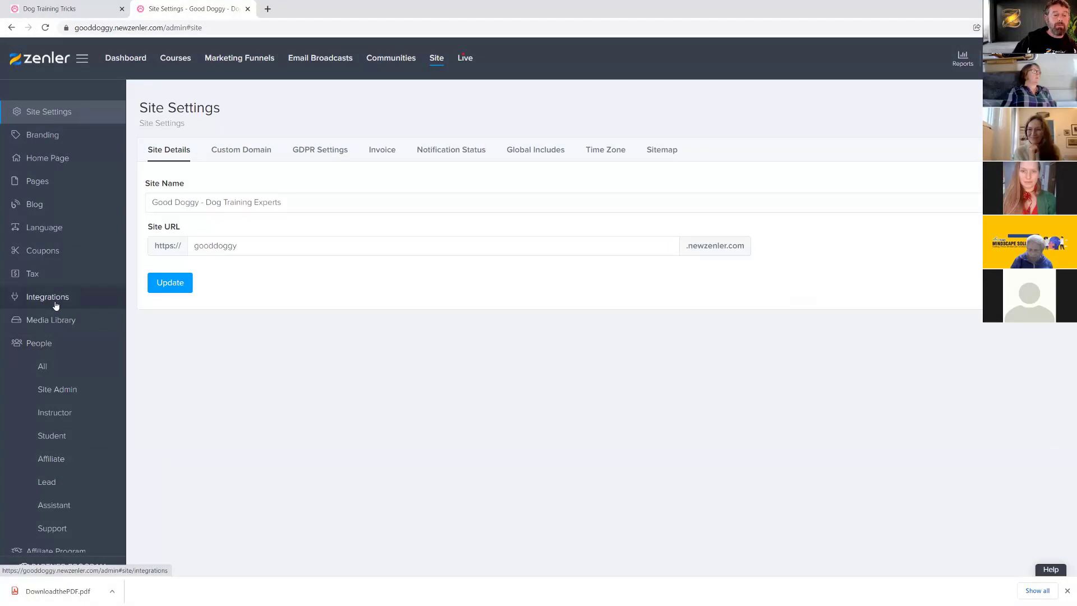
pyautogui.click(56, 300)
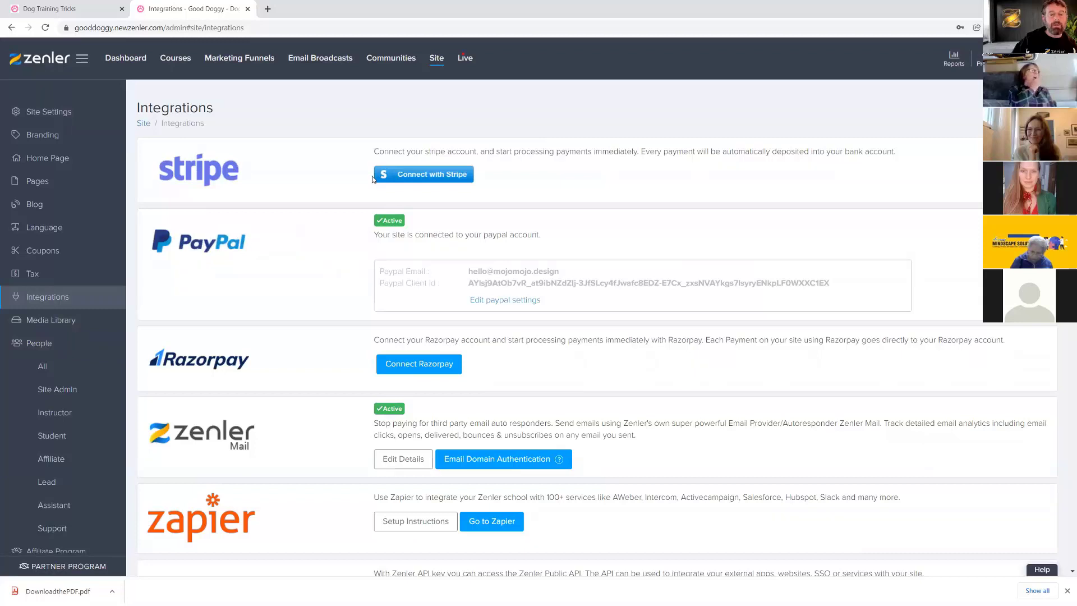
pyautogui.click(172, 58)
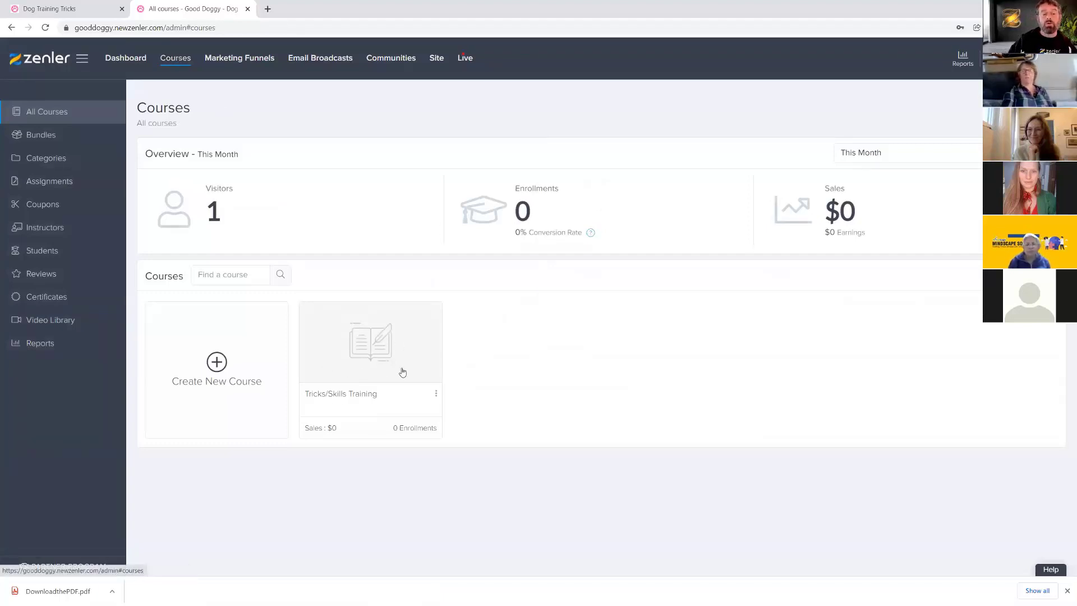
# - Upload 3.jpg from the COURSE CREATION folder as the Tricks/Skills Training course card image
pyautogui.click(370, 343)
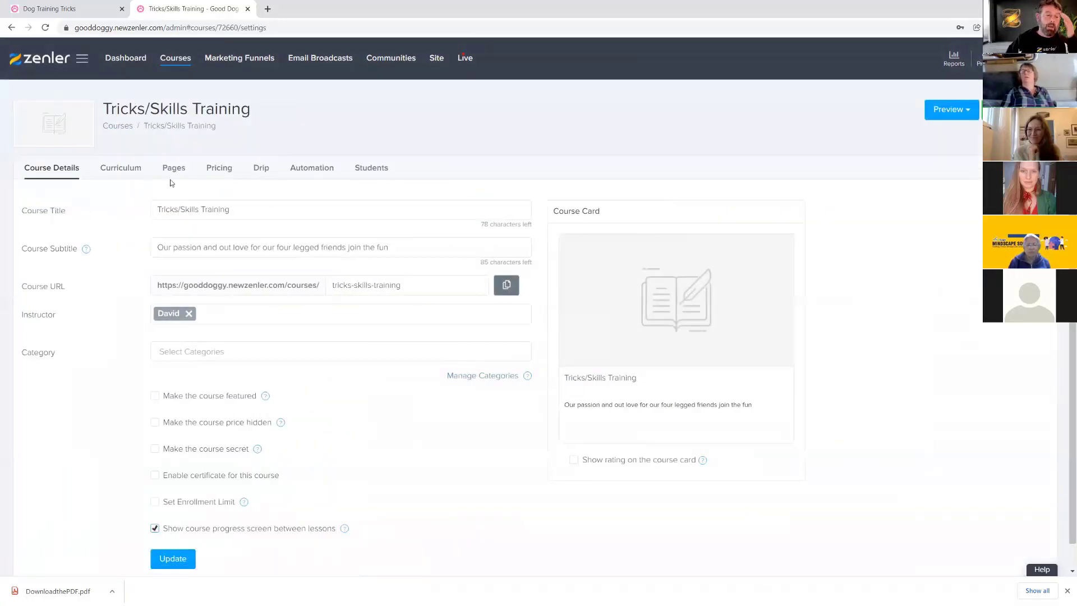
pyautogui.moveTo(664, 298)
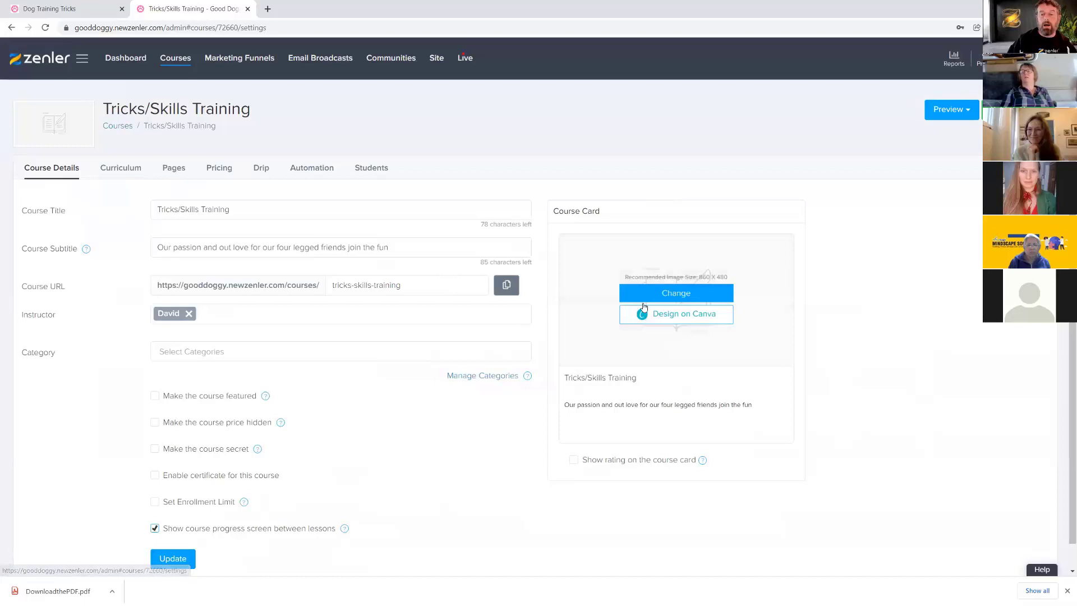
pyautogui.click(674, 297)
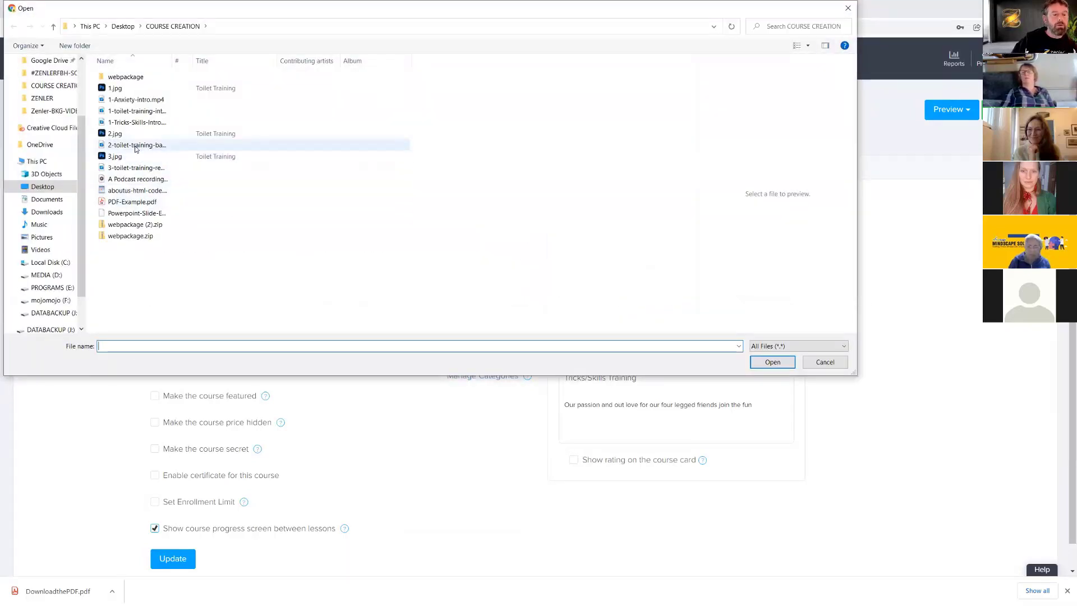
pyautogui.click(137, 122)
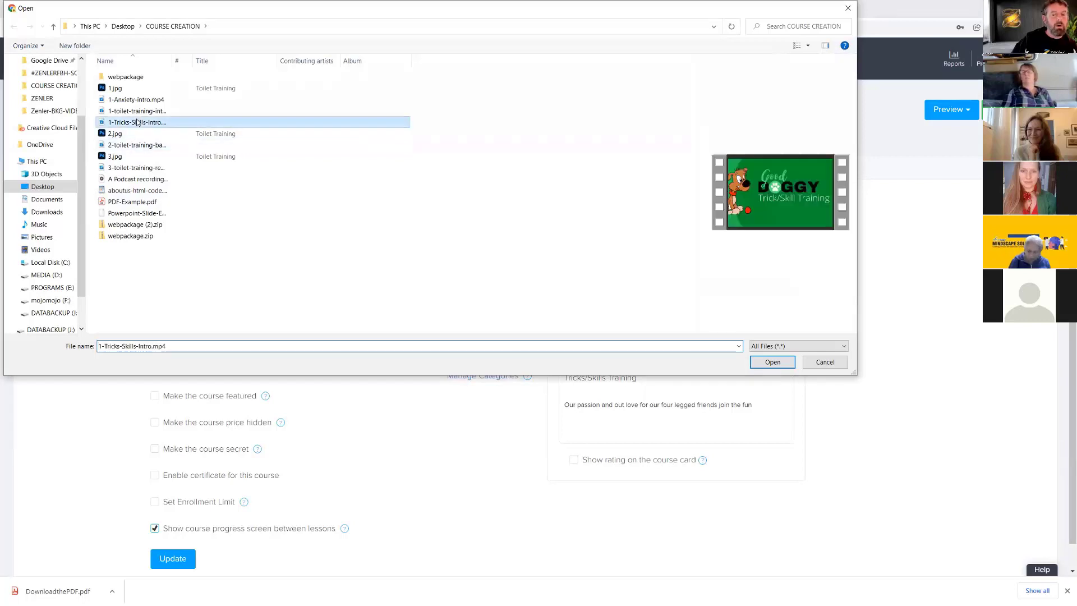
pyautogui.click(120, 136)
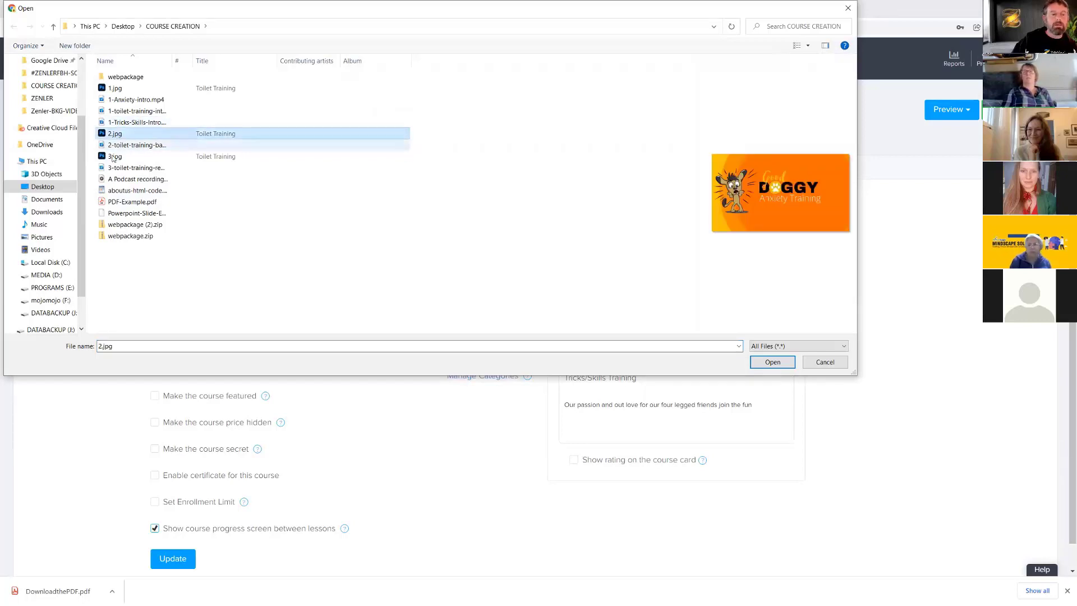
pyautogui.click(112, 158)
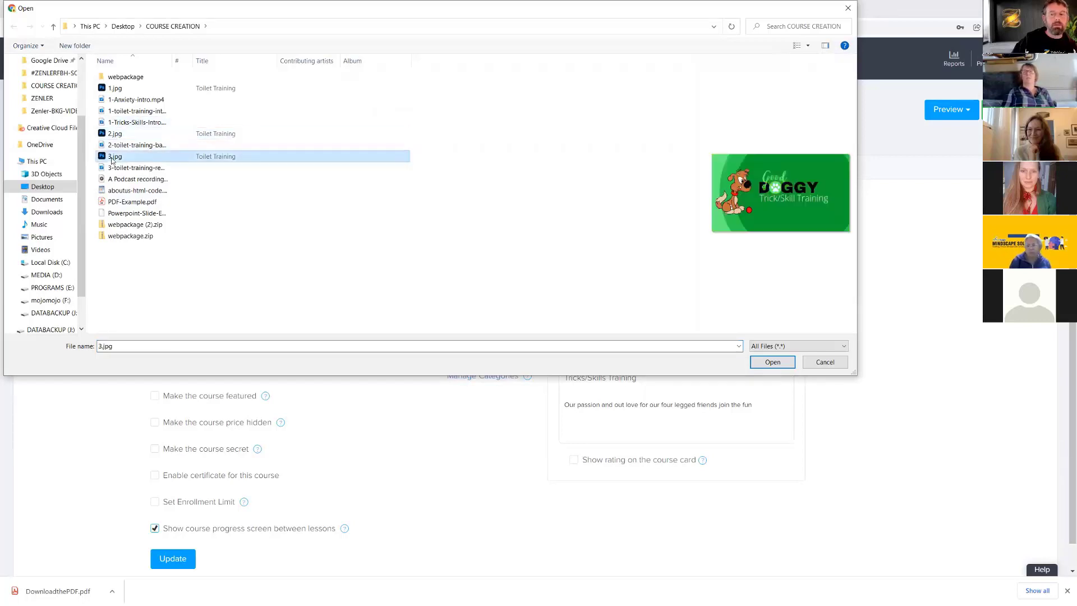
pyautogui.click(773, 364)
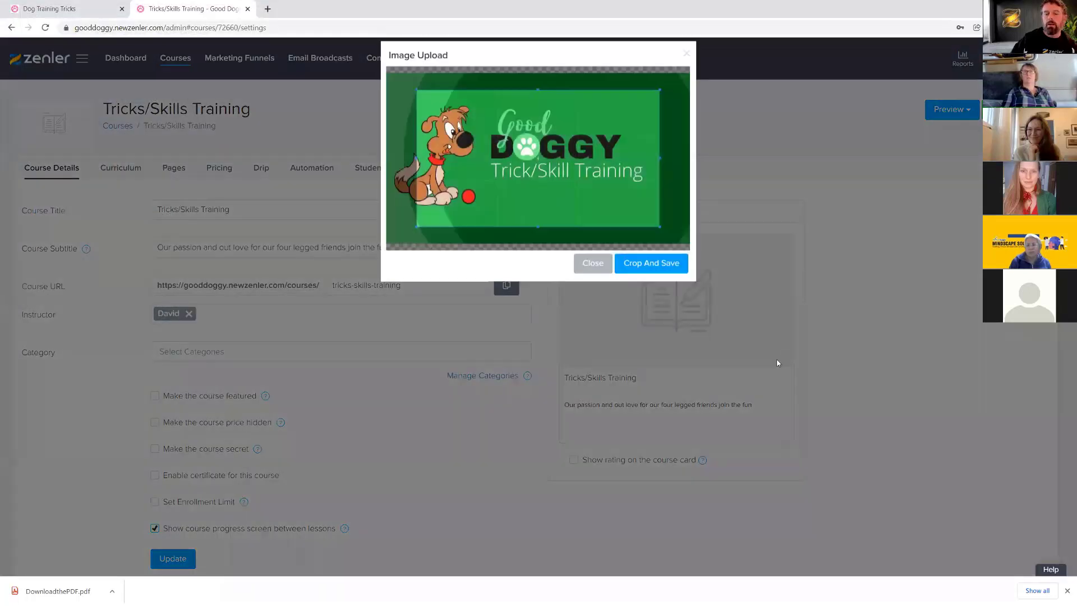
# - Expand the crop frame to cover the full course card image, and save the crop
pyautogui.moveTo(576, 226); pyautogui.dragTo(557, 199)
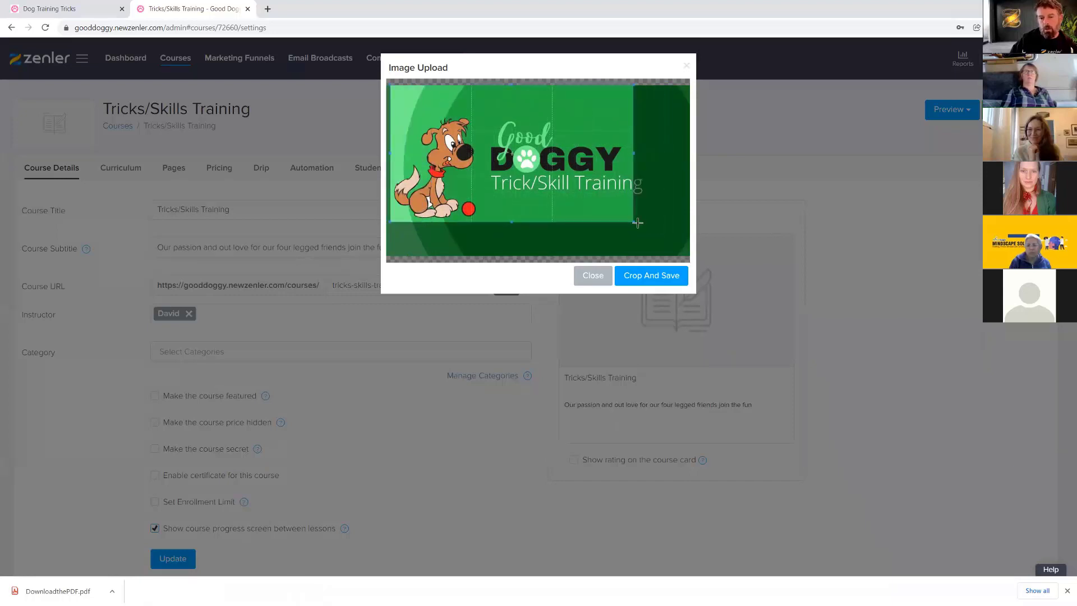
pyautogui.moveTo(634, 221); pyautogui.dragTo(712, 284)
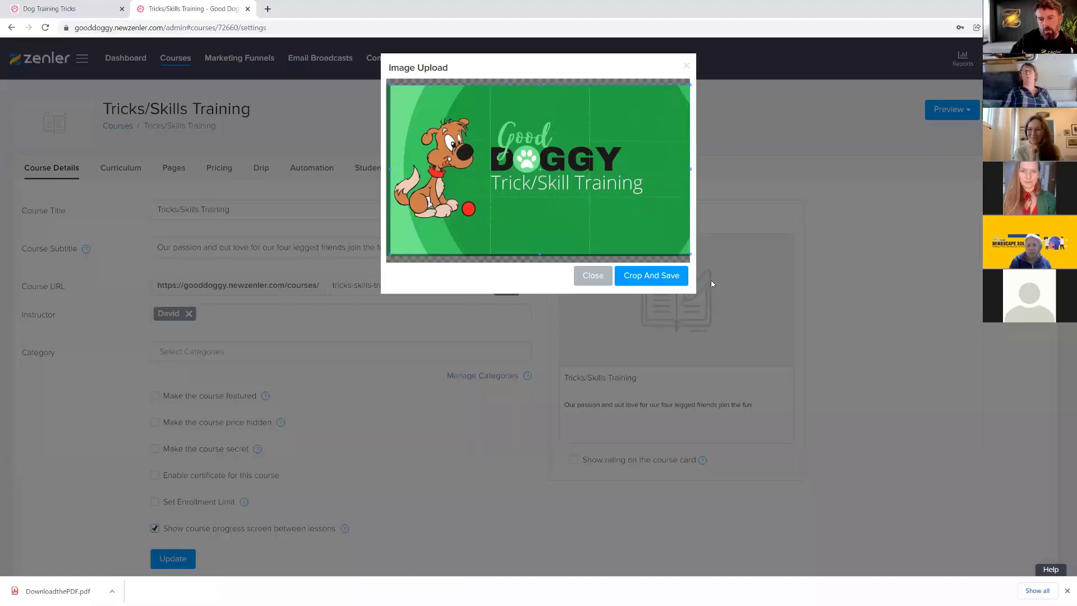
pyautogui.moveTo(634, 221); pyautogui.dragTo(597, 208)
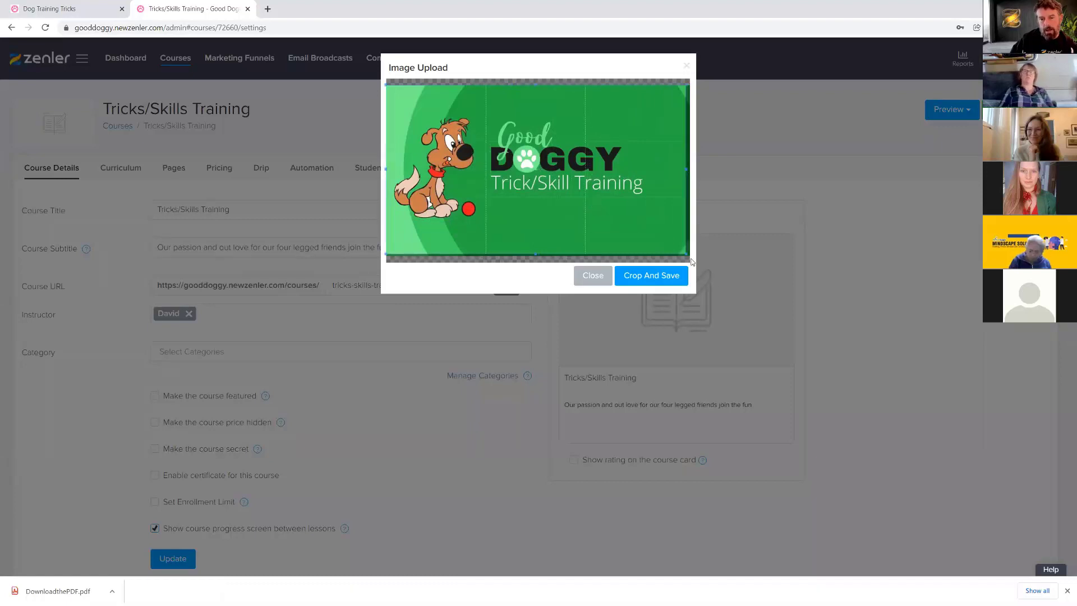
pyautogui.moveTo(686, 255); pyautogui.dragTo(698, 268)
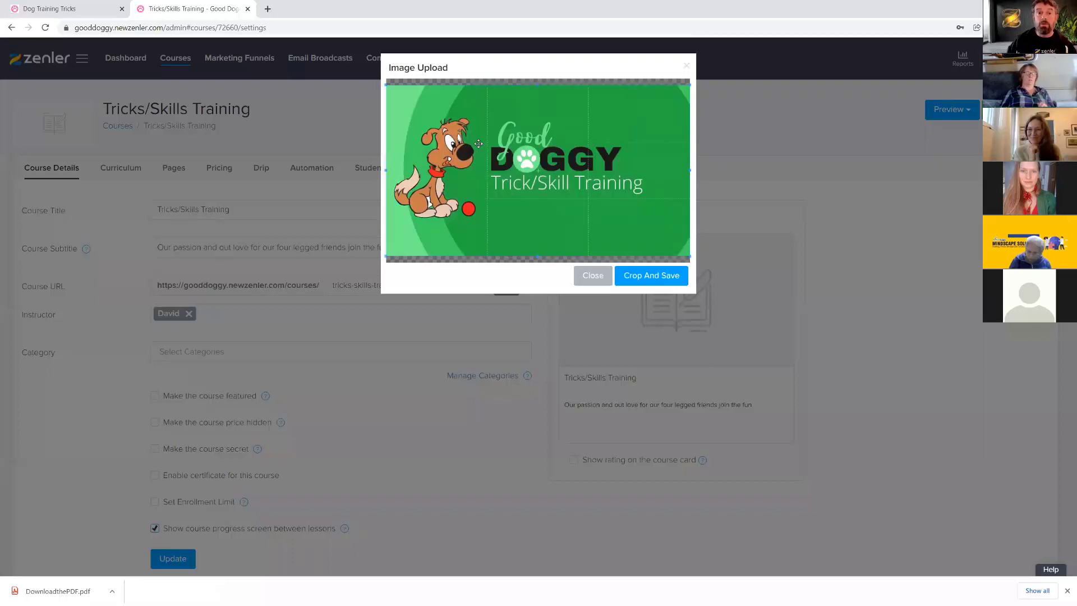
pyautogui.click(639, 275)
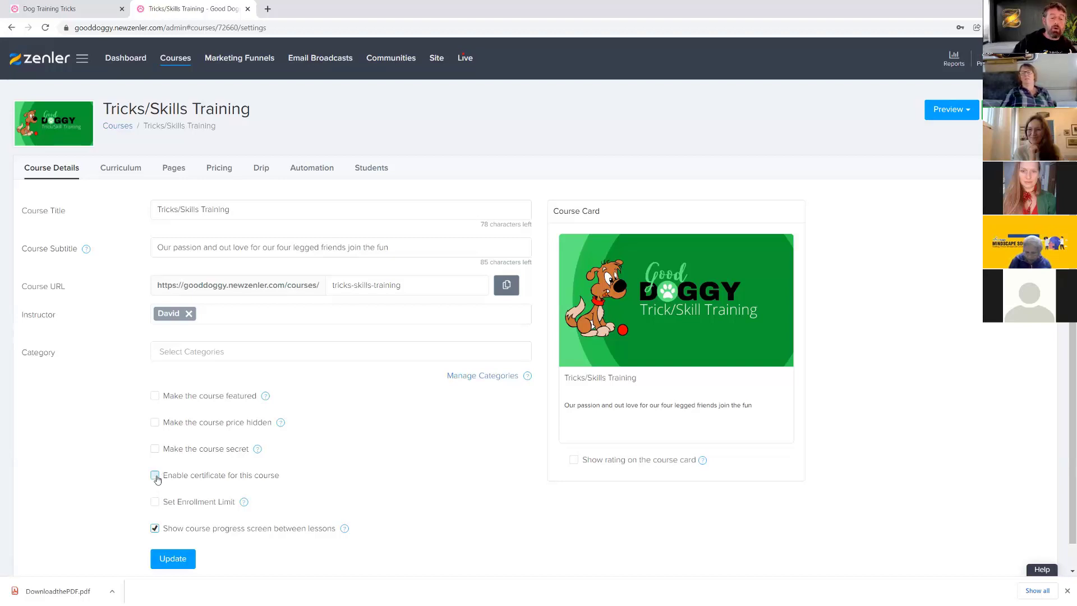
# - Enable the course certificate, look through the available certificate designs, and disable the certificate again
pyautogui.click(156, 477)
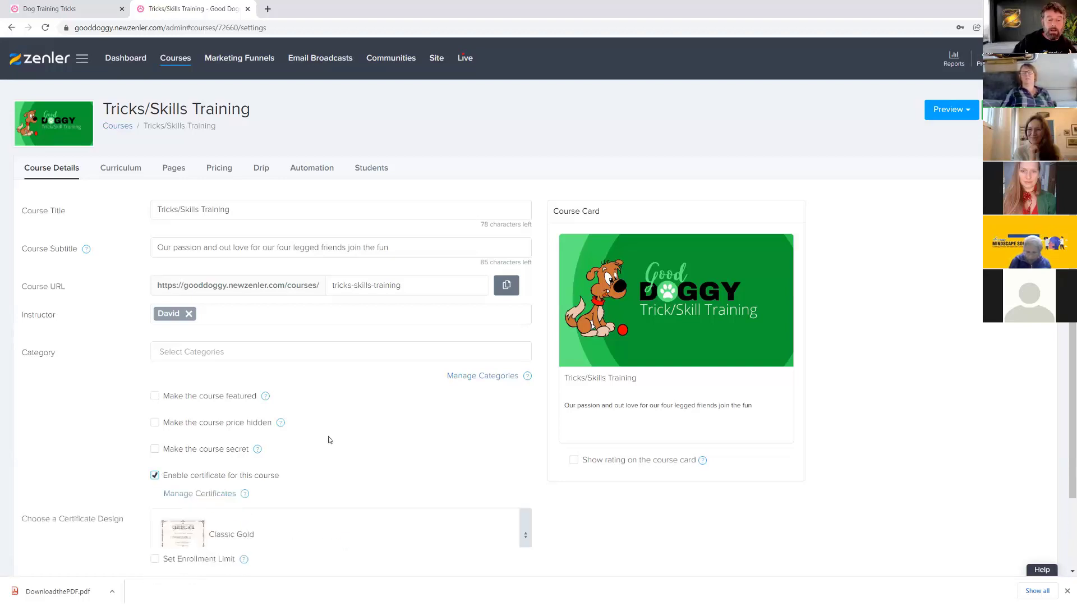
pyautogui.scroll(-2, 341, 453)
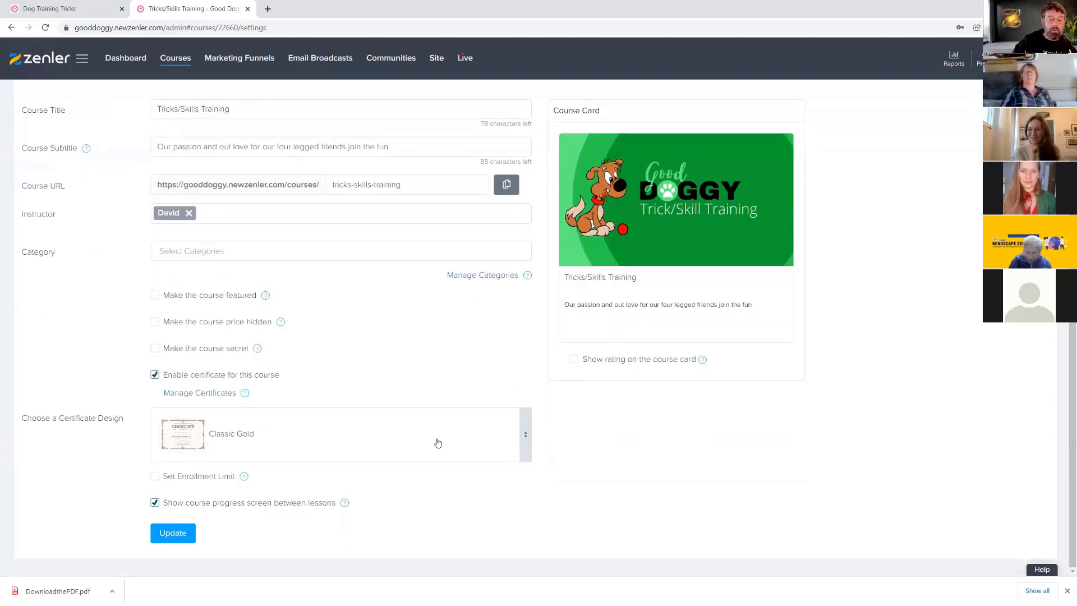
pyautogui.click(525, 439)
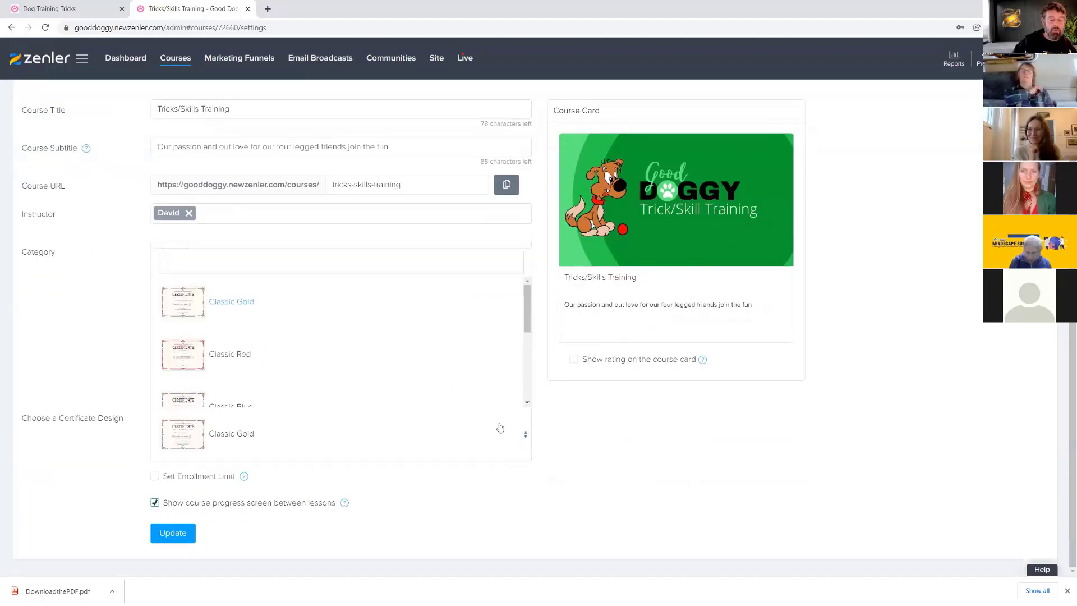
pyautogui.moveTo(527, 321); pyautogui.dragTo(502, 308)
pyautogui.click(466, 510)
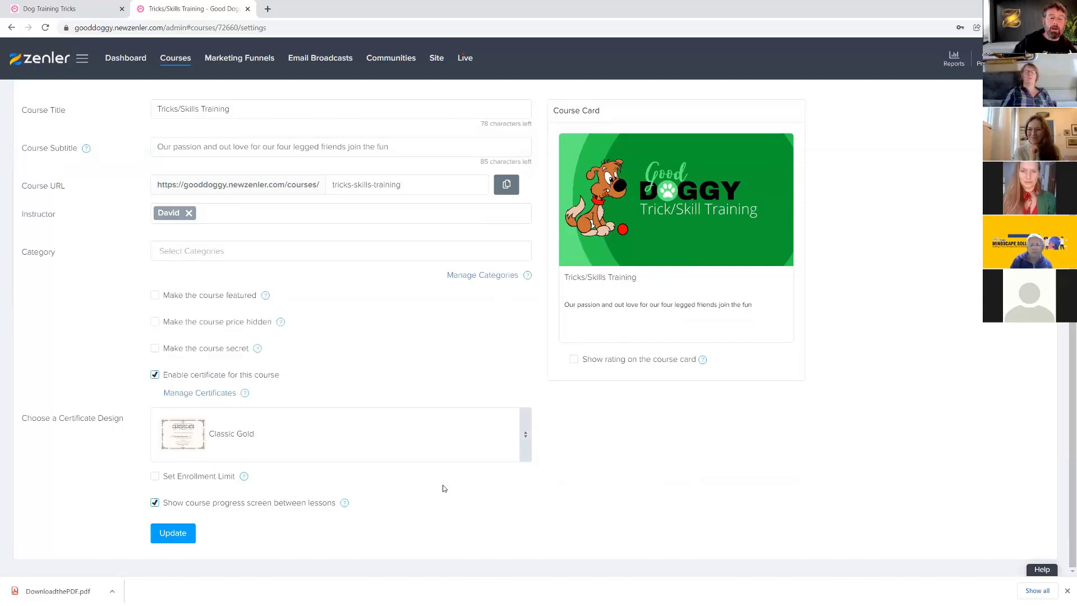
pyautogui.click(155, 375)
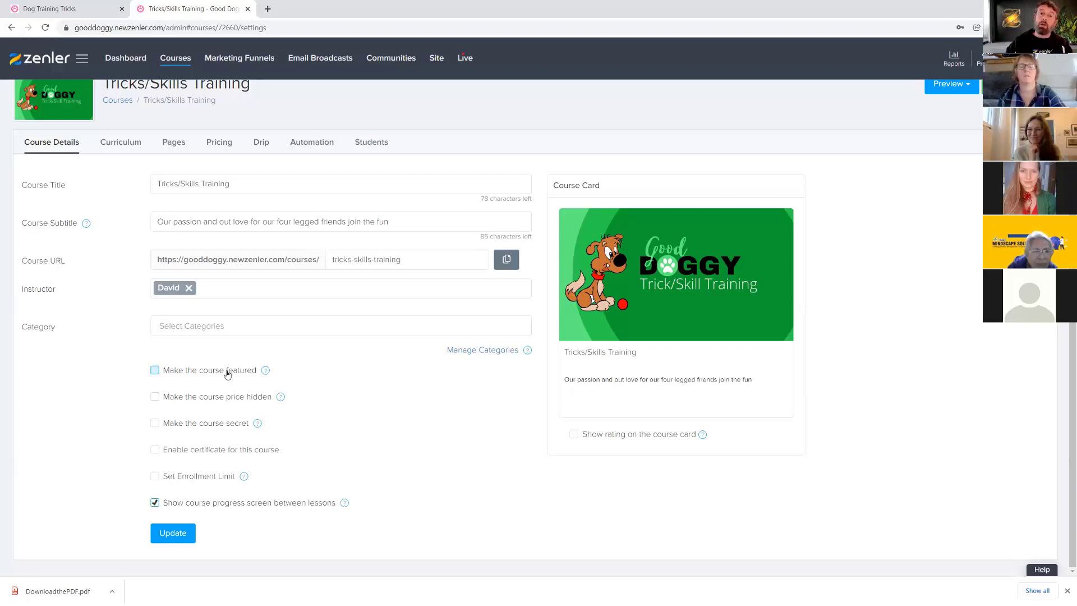
# - Assign the course to the Basic Dog Training category only, and look at the available instructors
pyautogui.click(225, 322)
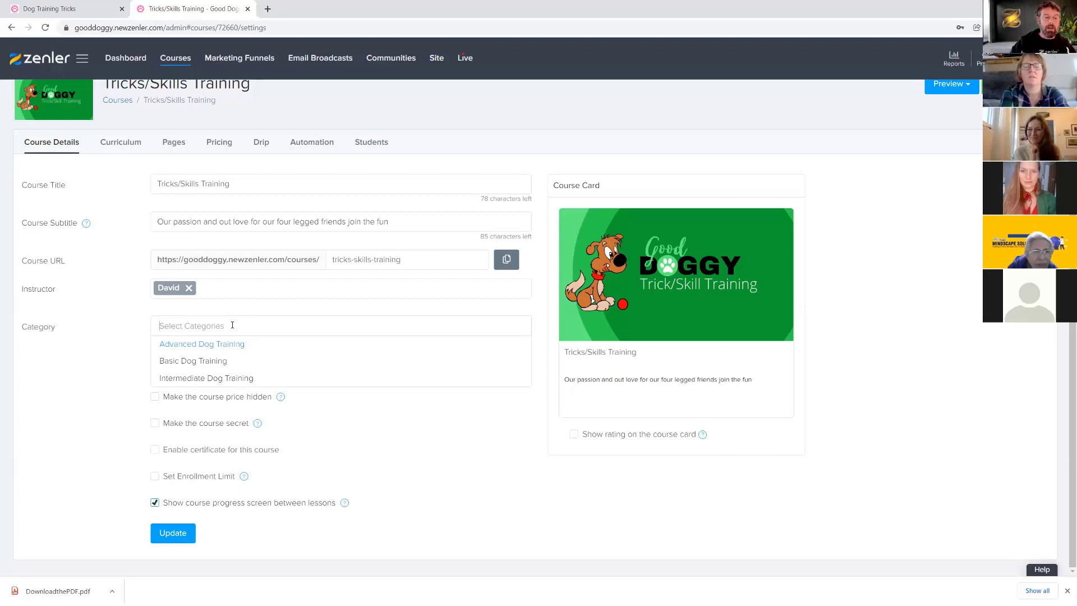
pyautogui.click(175, 368)
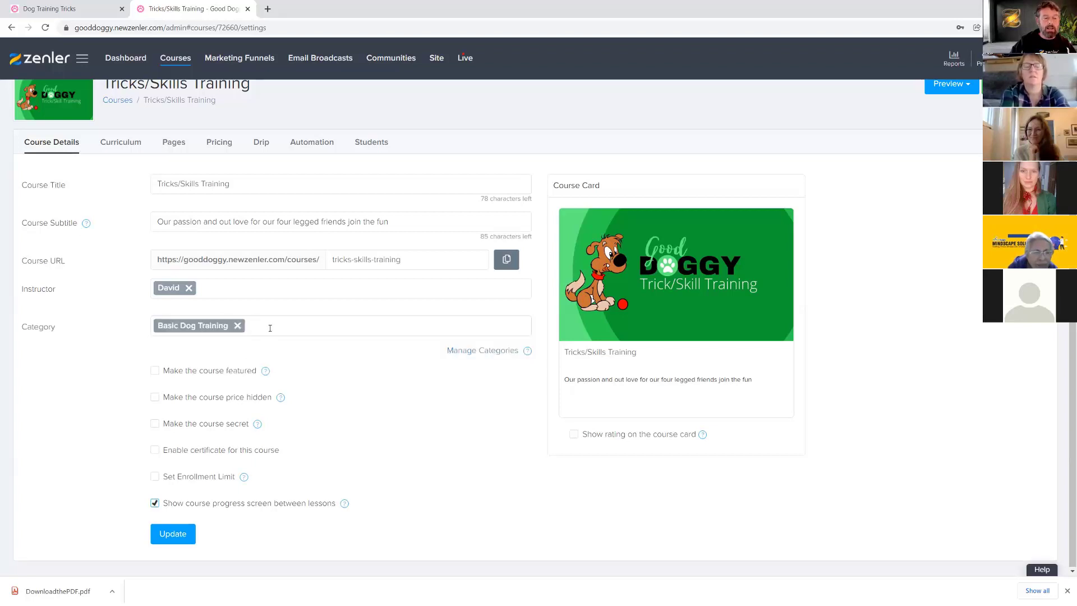
pyautogui.click(243, 328)
pyautogui.click(223, 349)
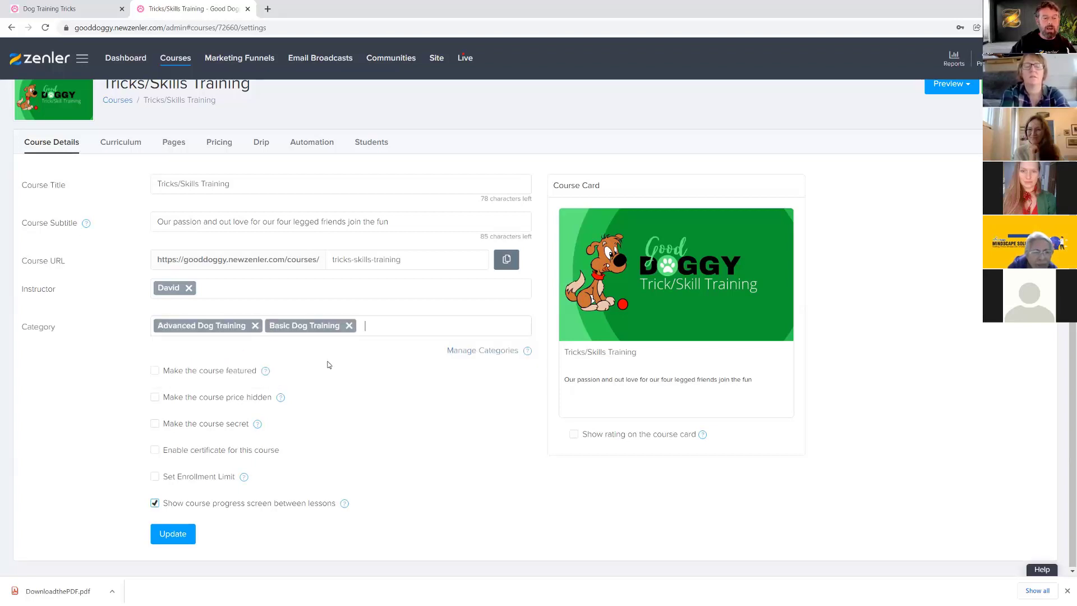
pyautogui.click(365, 326)
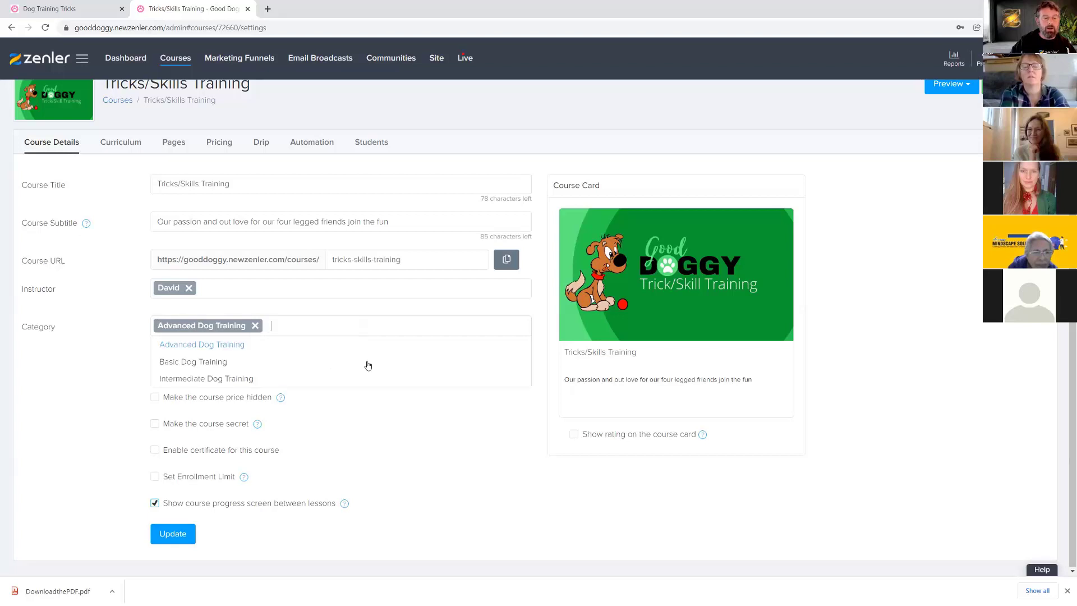
pyautogui.click(255, 325)
pyautogui.click(194, 363)
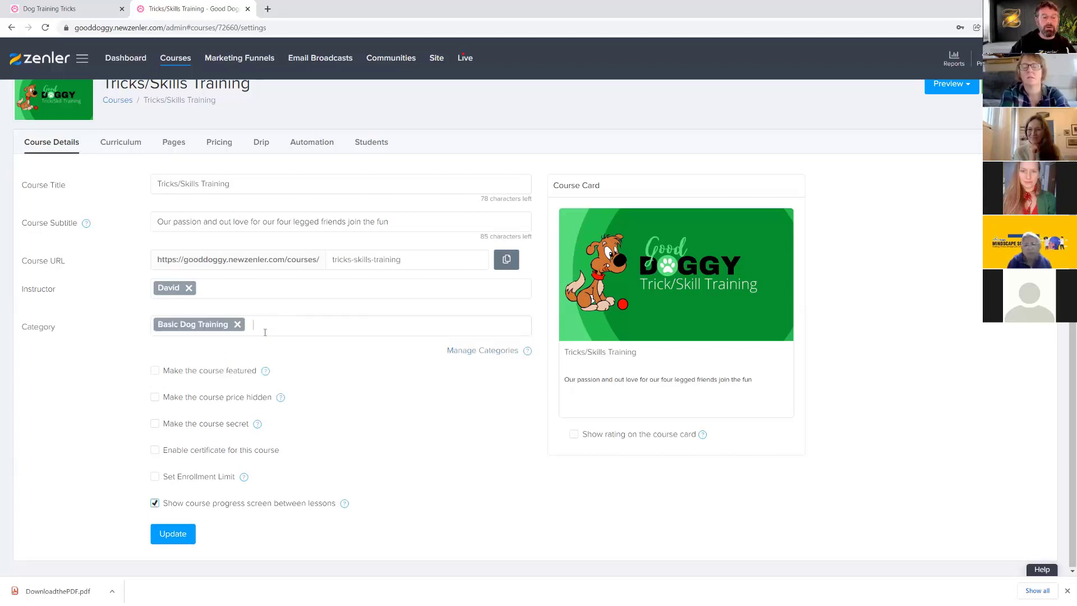
pyautogui.click(212, 288)
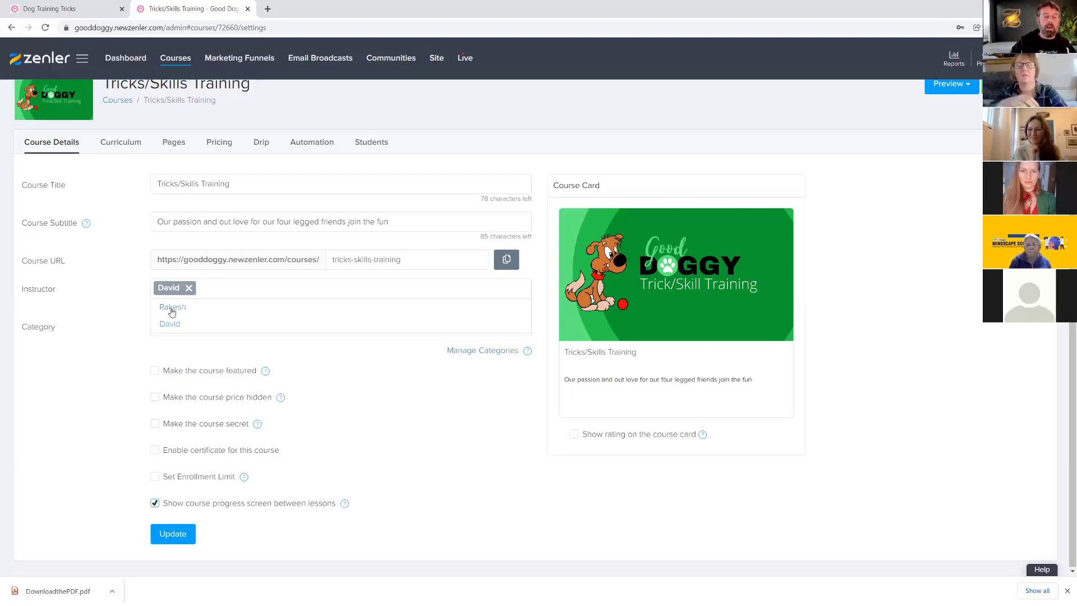
pyautogui.click(128, 334)
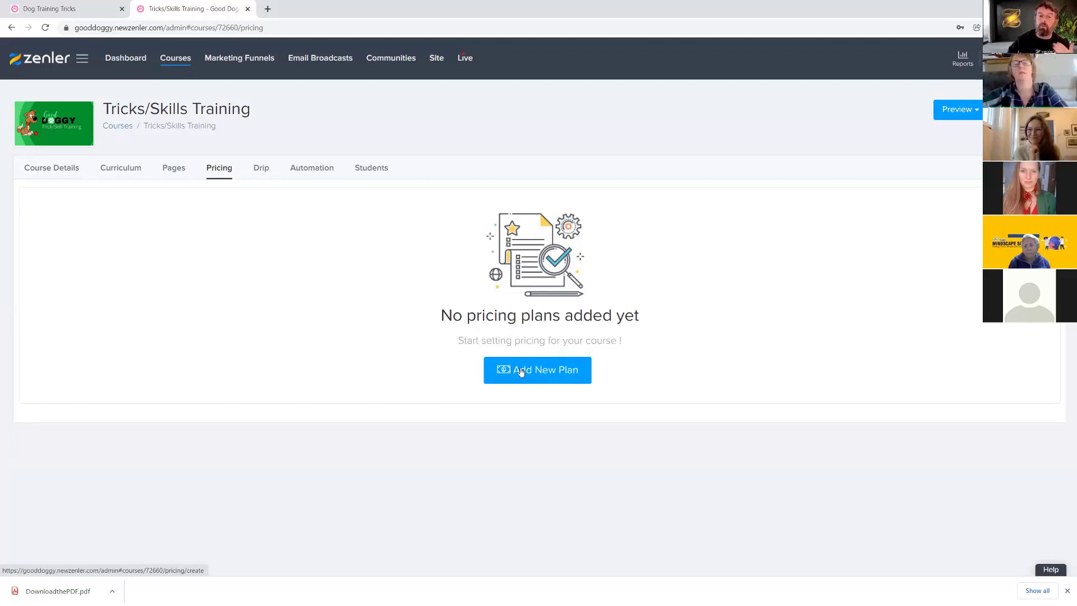
# - Start a new pricing plan of the Free type for the course, and name it "FREE"
pyautogui.click(544, 373)
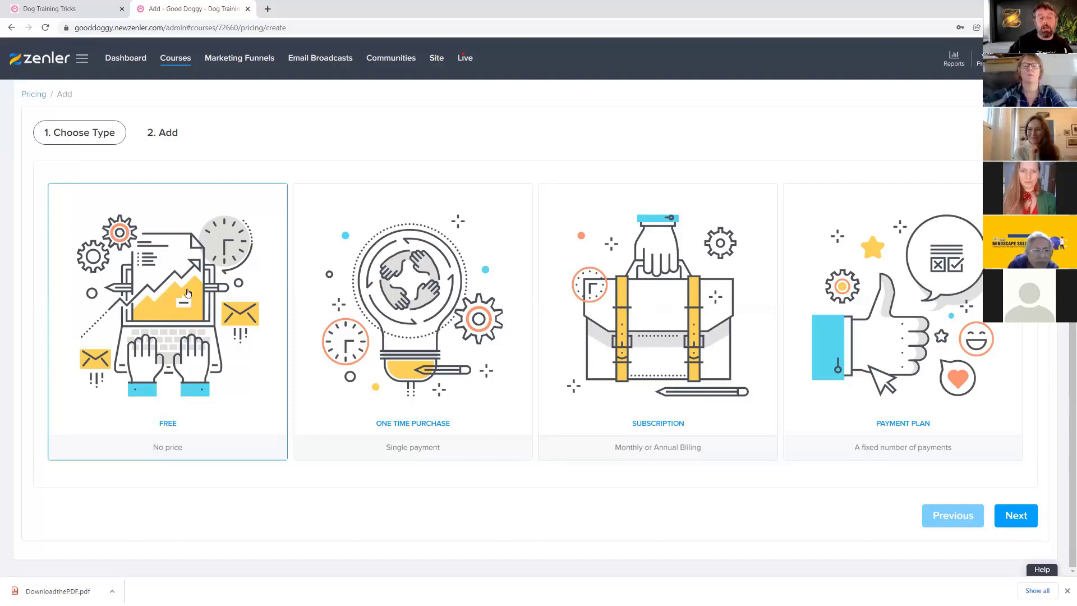
pyautogui.click(1017, 523)
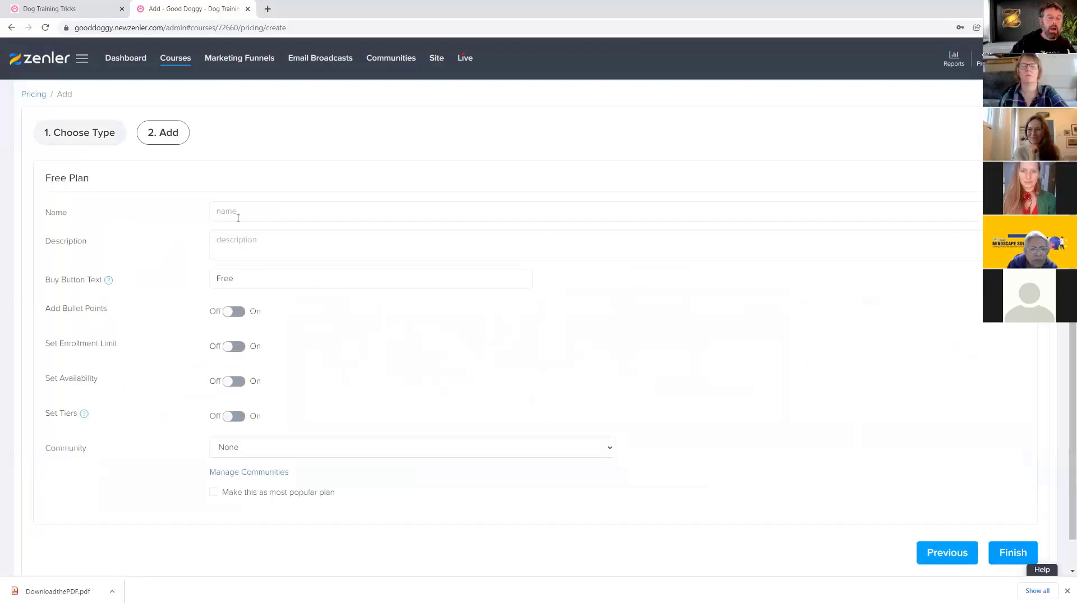
pyautogui.click(247, 209)
pyautogui.write('FREE')
# - Set the free plan's buy button text to "Buy this free course" and limit enrollments to 10
pyautogui.click(351, 276)
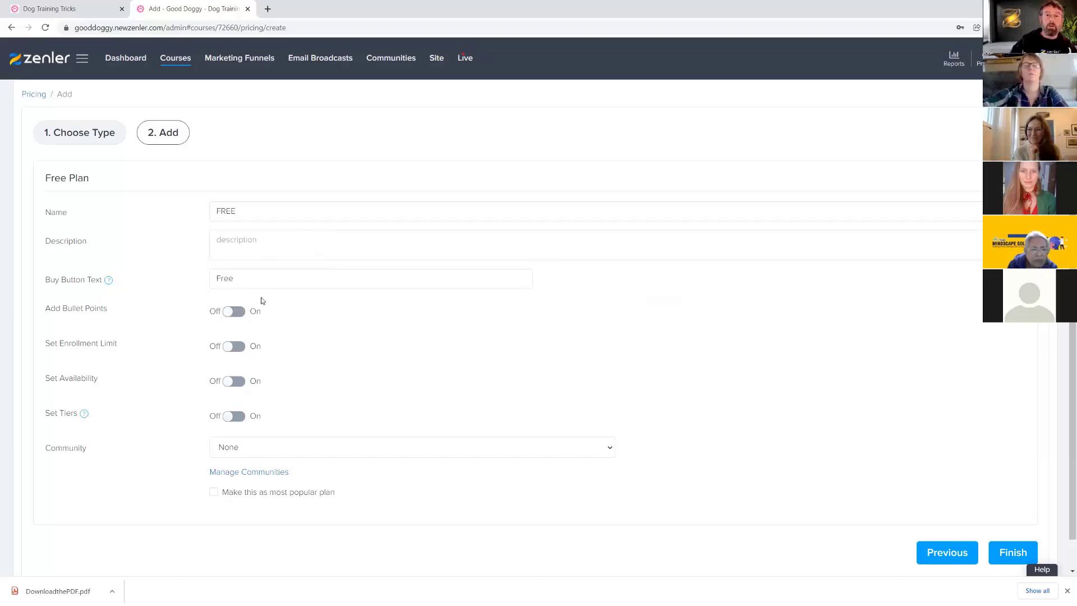
pyautogui.moveTo(246, 279); pyautogui.dragTo(214, 280)
pyautogui.write('Buy')
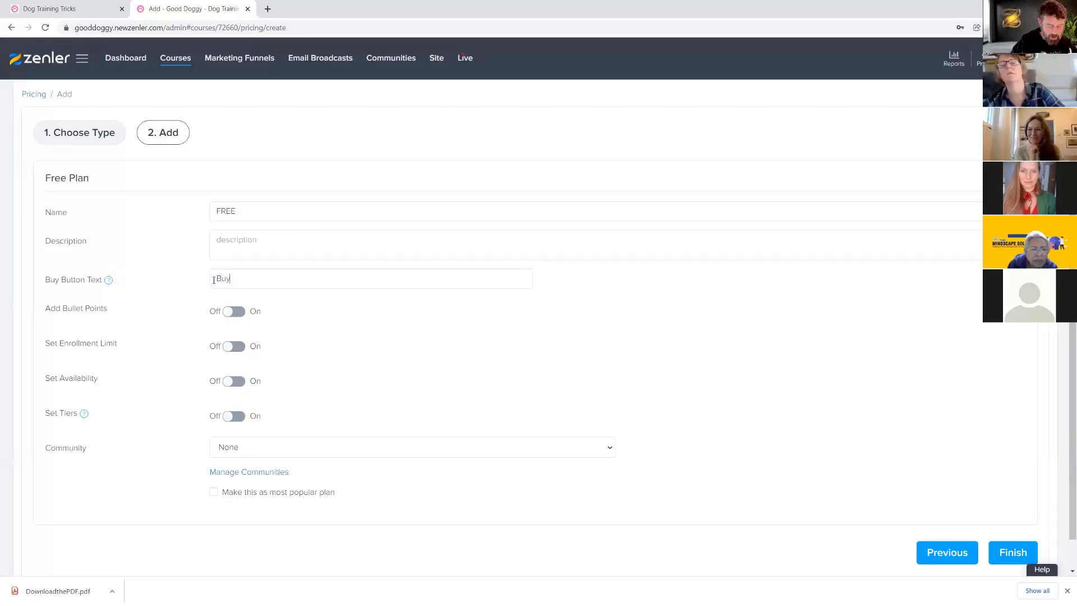
pyautogui.write(' this free ')
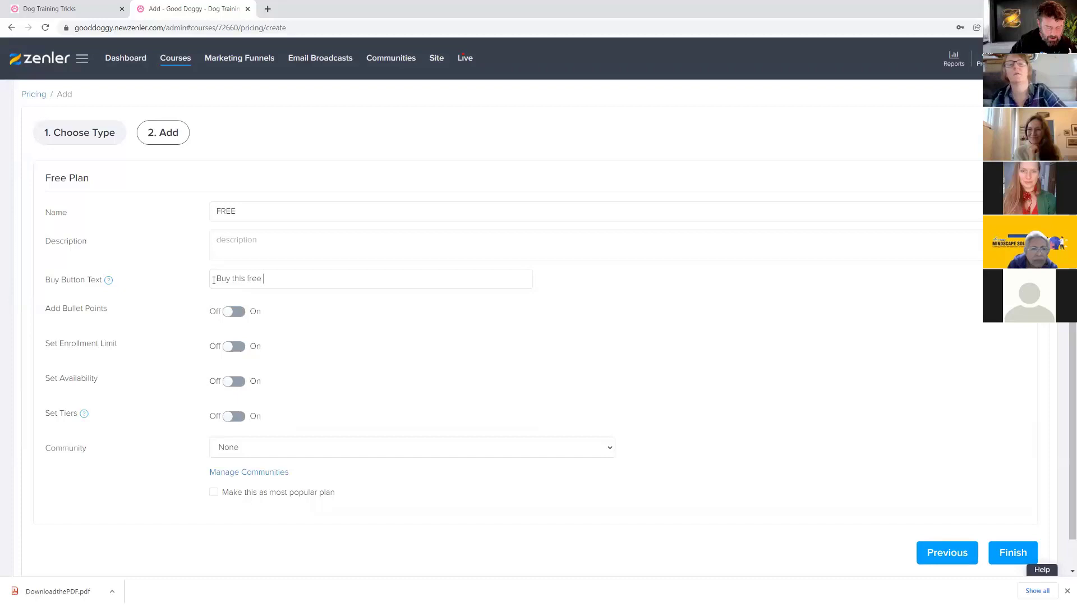
pyautogui.write('course')
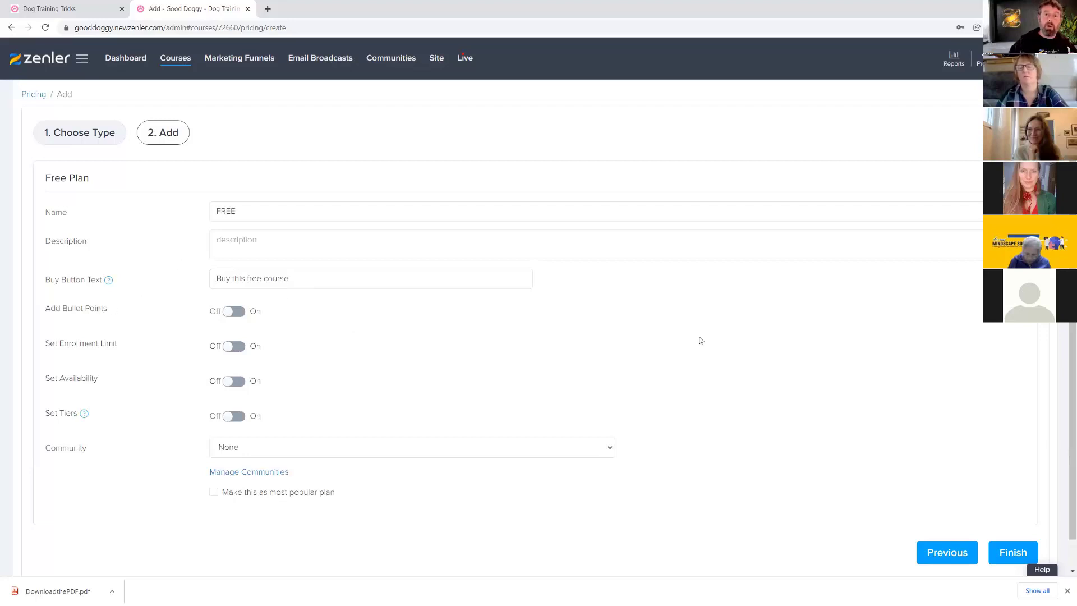
pyautogui.click(238, 350)
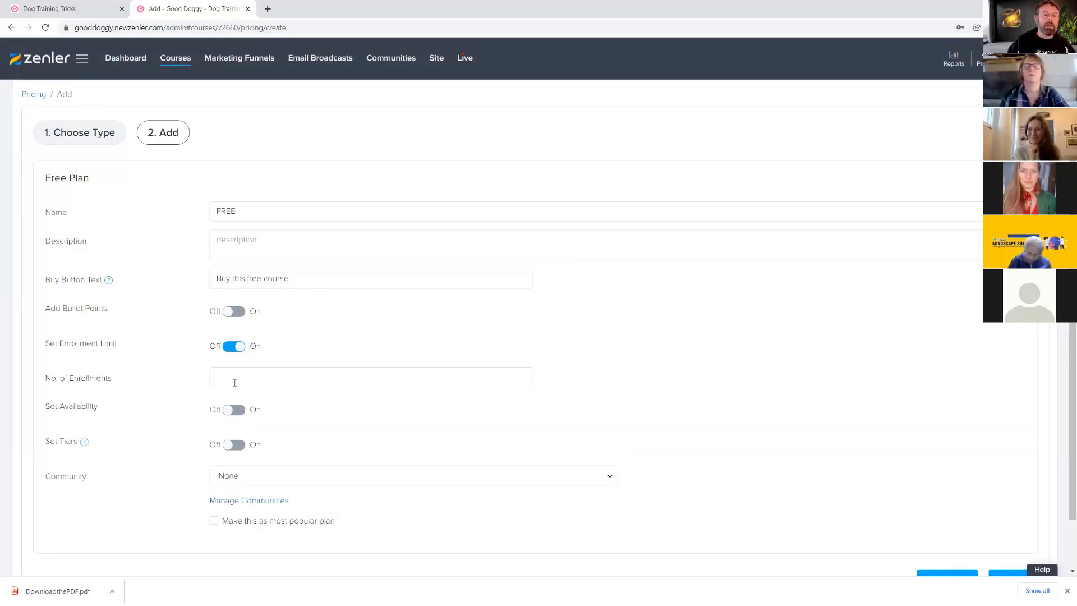
pyautogui.write('10')
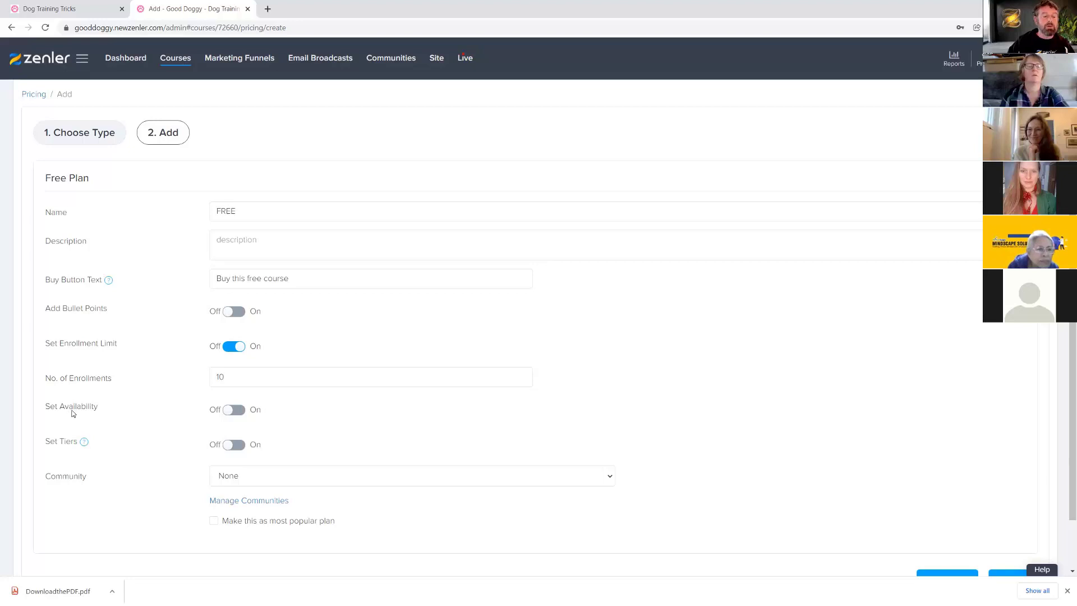
# - Look at the availability settings, turn off both the enrollment limit and availability for the free plan, and save it
pyautogui.click(244, 415)
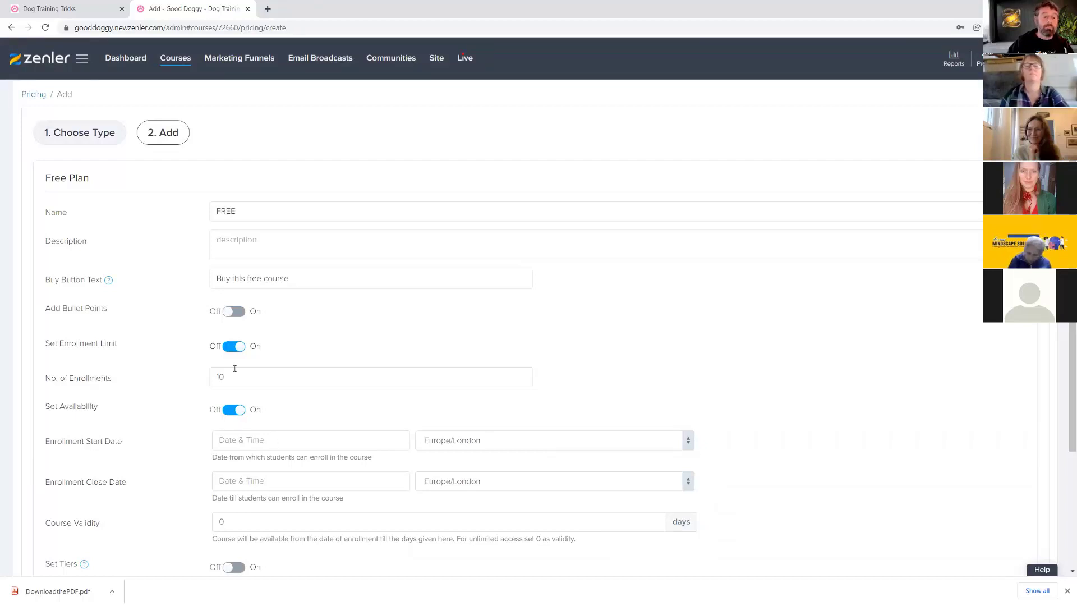
pyautogui.click(228, 348)
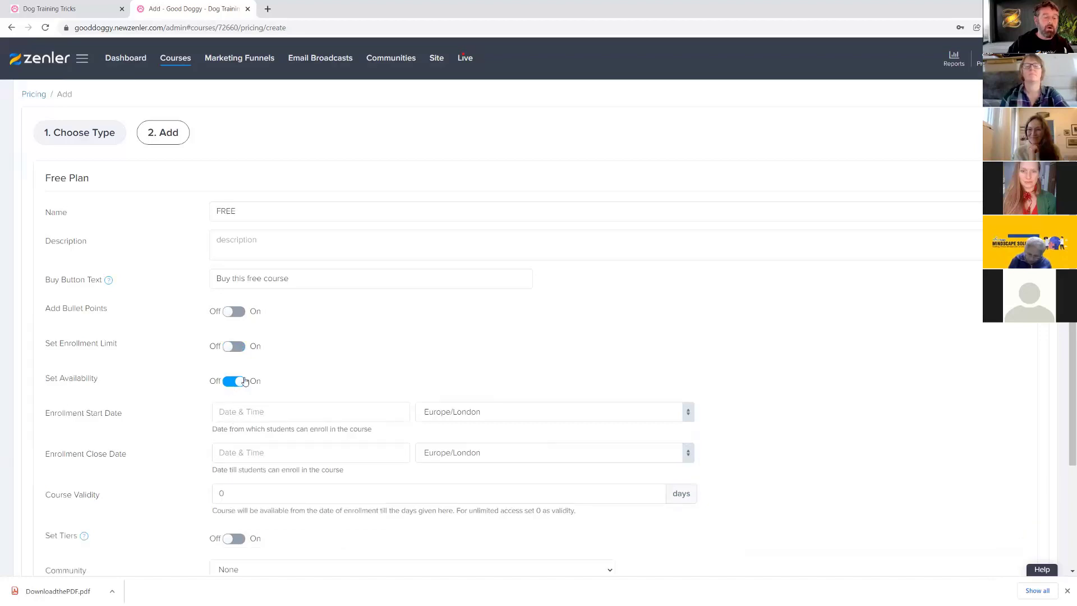
pyautogui.click(245, 382)
pyautogui.scroll(-1, 43, 375)
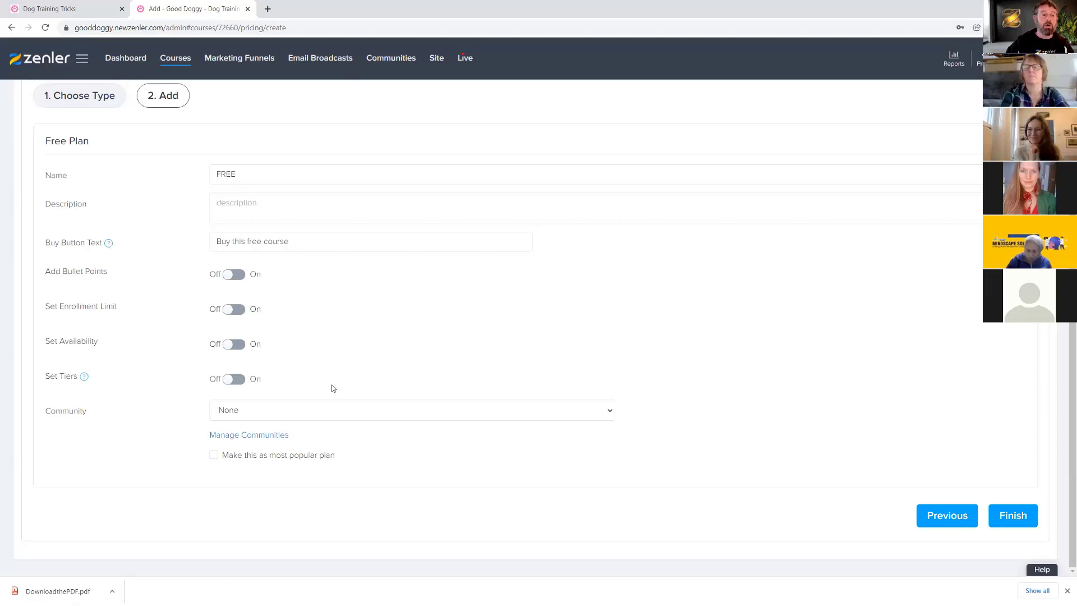
pyautogui.doubleClick(237, 174)
pyautogui.click(395, 320)
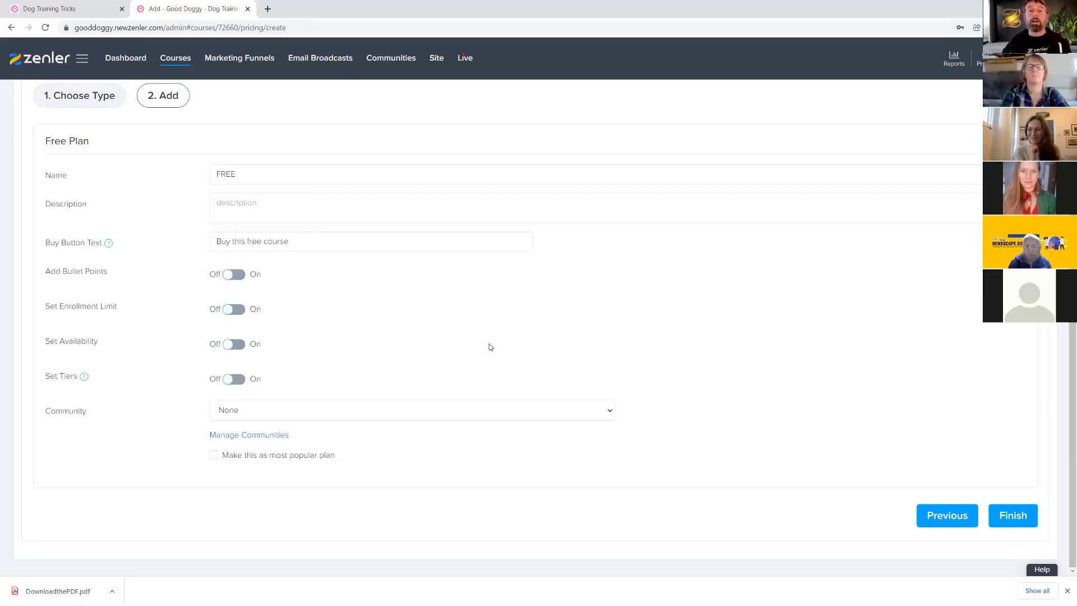
pyautogui.click(1005, 514)
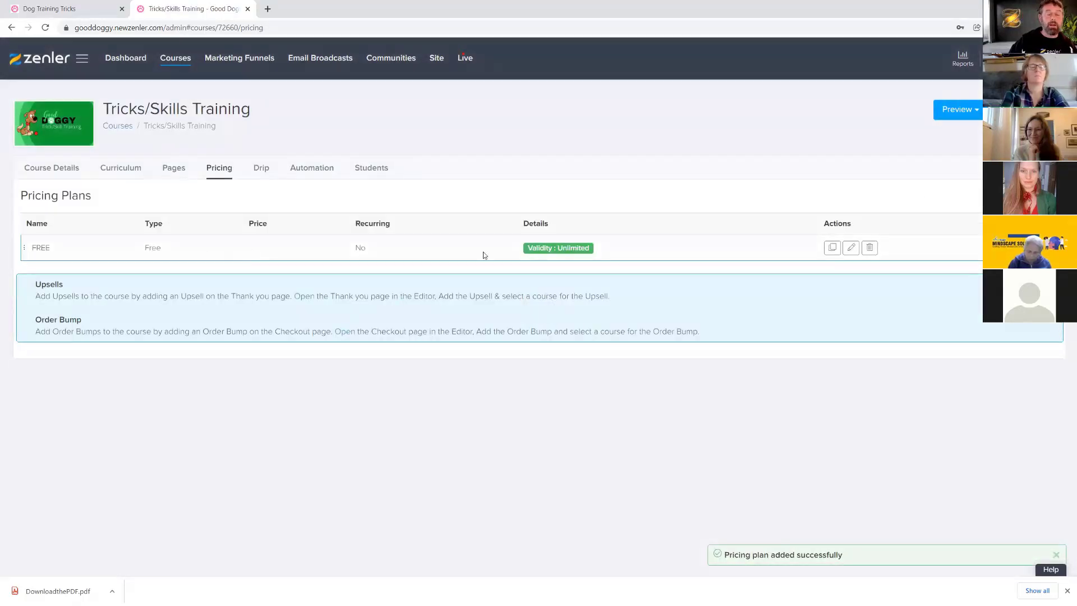
# - Preview the course's sales page and examine how the free plan is shown under Course Pricing
pyautogui.click(978, 111)
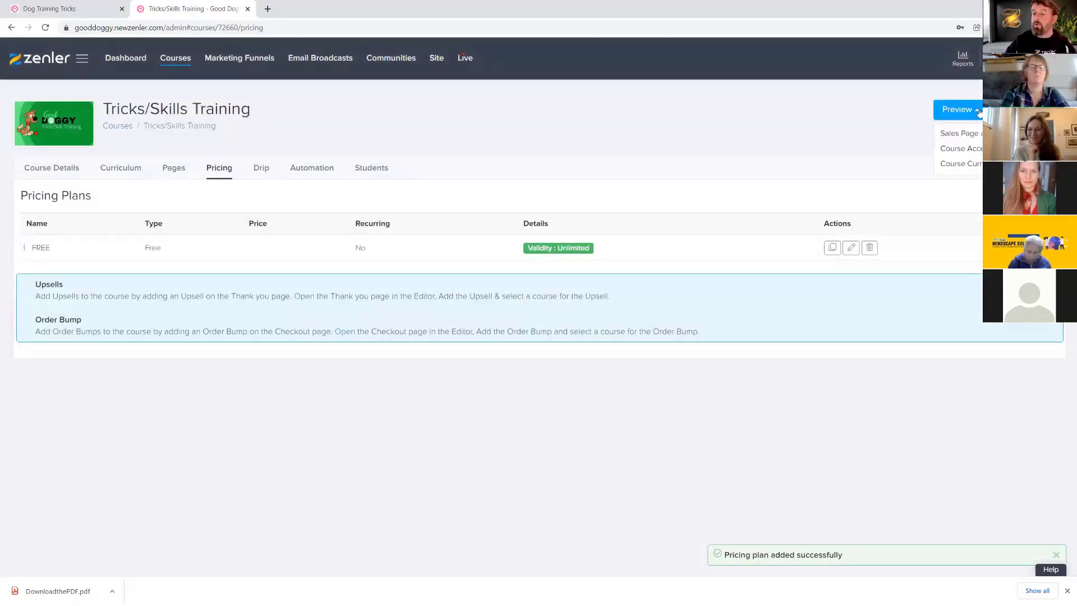
pyautogui.click(958, 139)
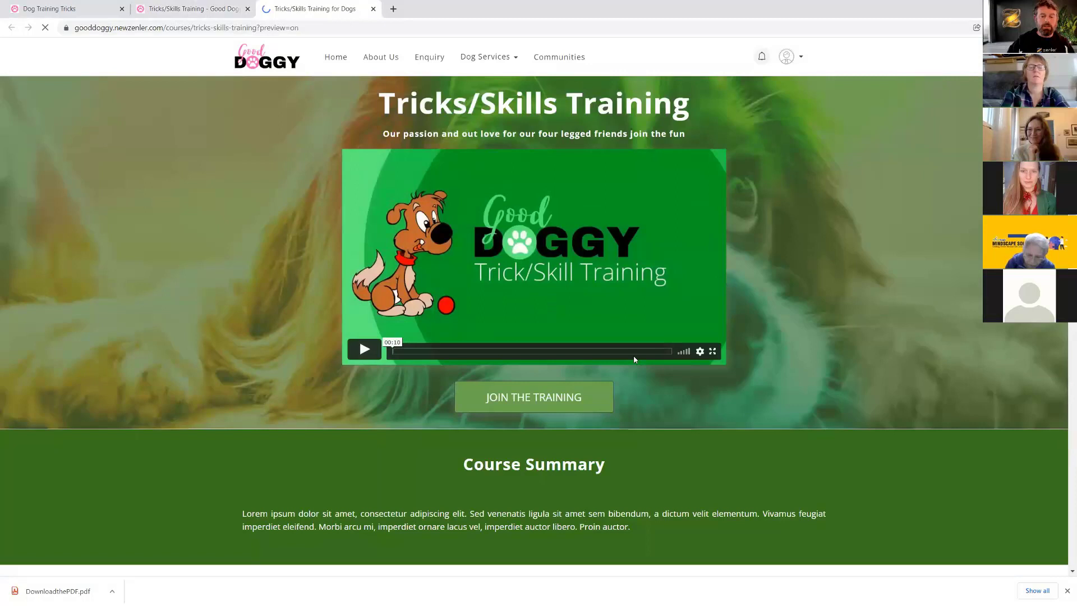
pyautogui.scroll(-15, 637, 372)
pyautogui.scroll(-4, 636, 369)
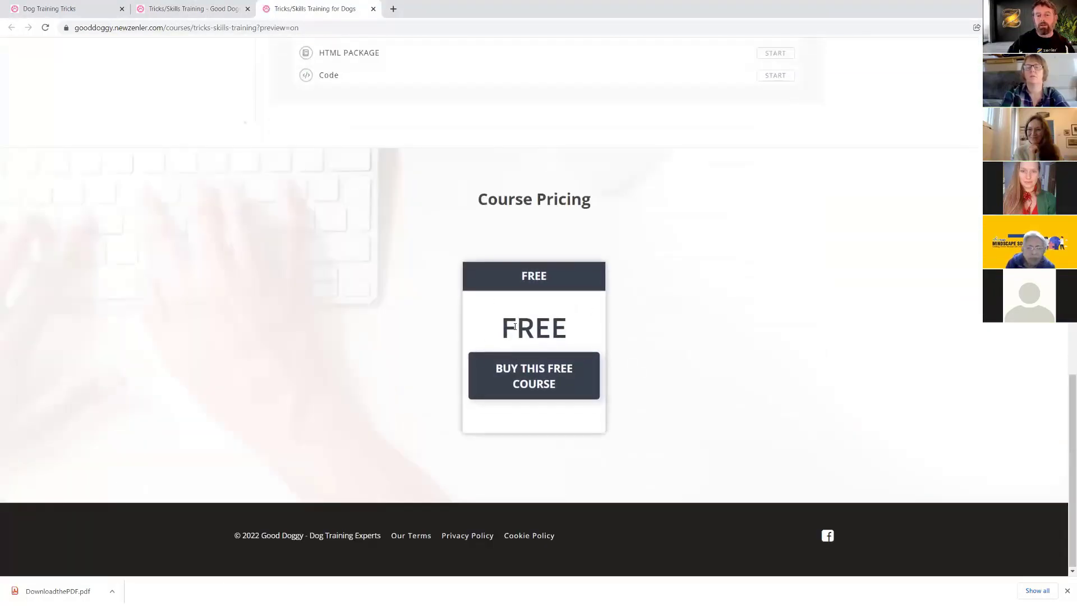
# - Start a One Time Purchase pricing plan for the course, priced at 100 USD and named "ONE OFF PRICING"
pyautogui.click(218, 10)
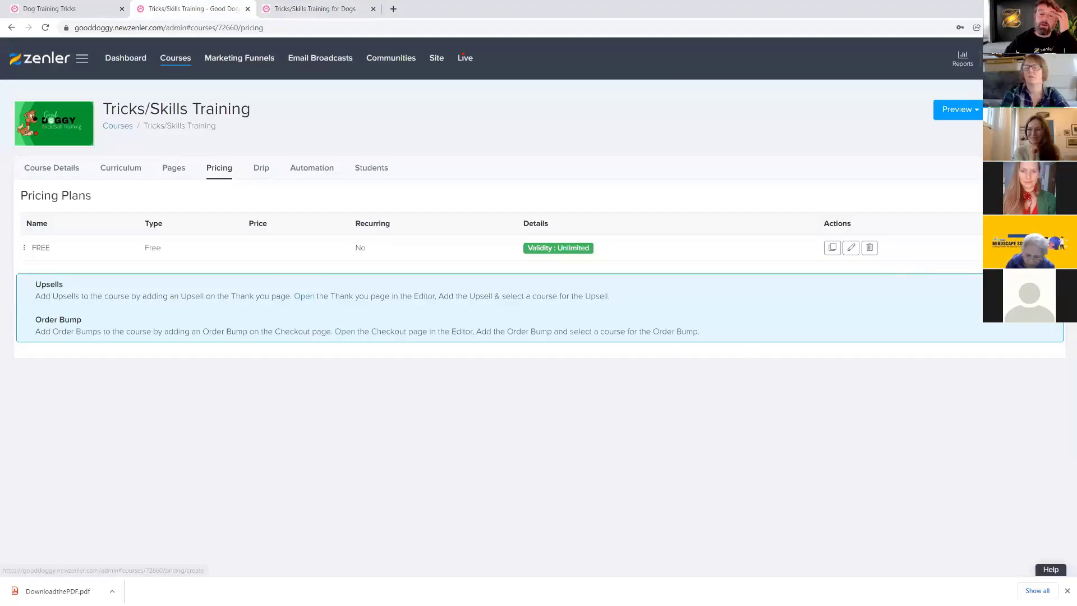
pyautogui.click(1024, 196)
pyautogui.scroll(-1, 602, 318)
pyautogui.scroll(-1, 602, 321)
pyautogui.click(433, 299)
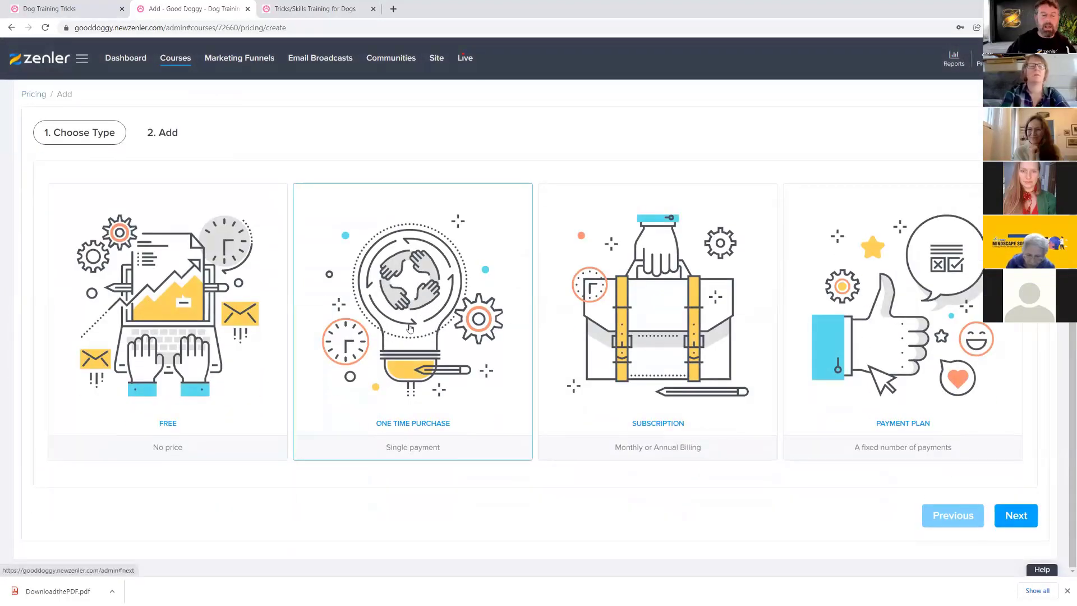
pyautogui.click(1009, 515)
pyautogui.click(440, 205)
pyautogui.write('100')
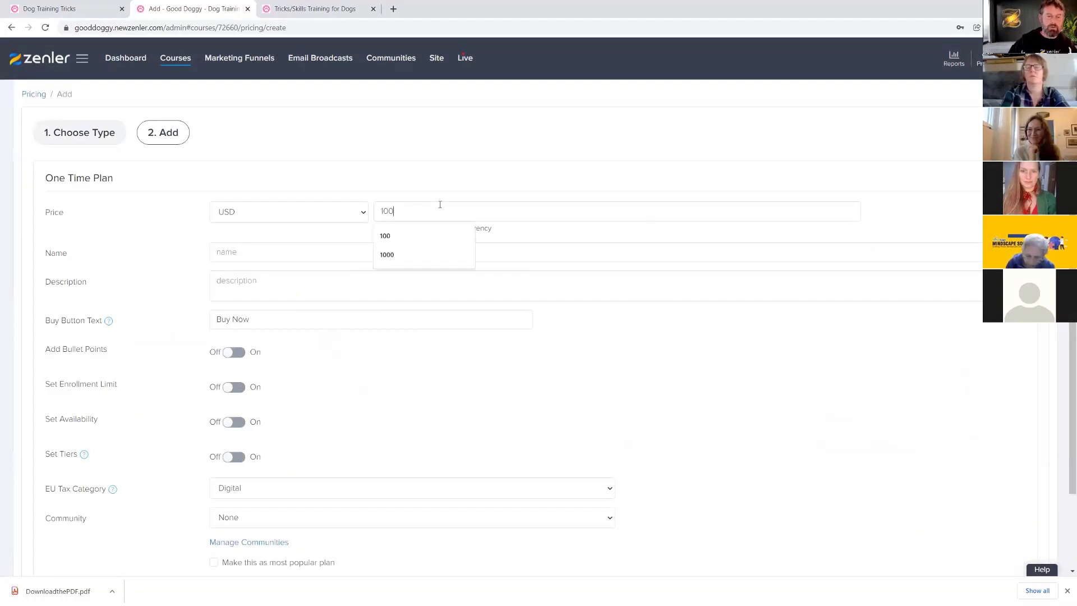
pyautogui.click(528, 232)
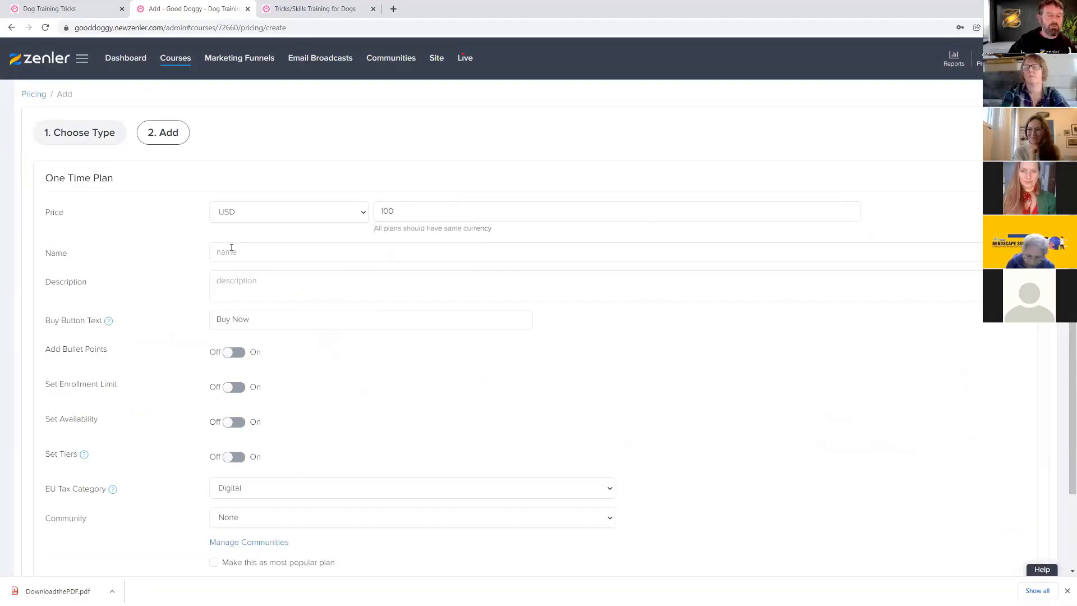
pyautogui.write('ONE OFF')
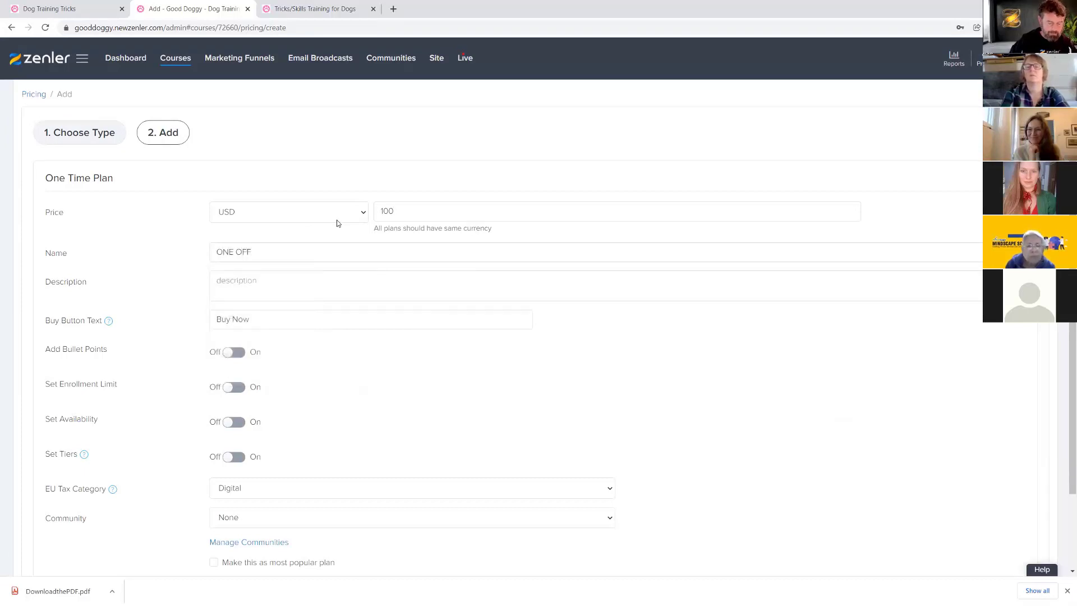
pyautogui.write(' PRICING')
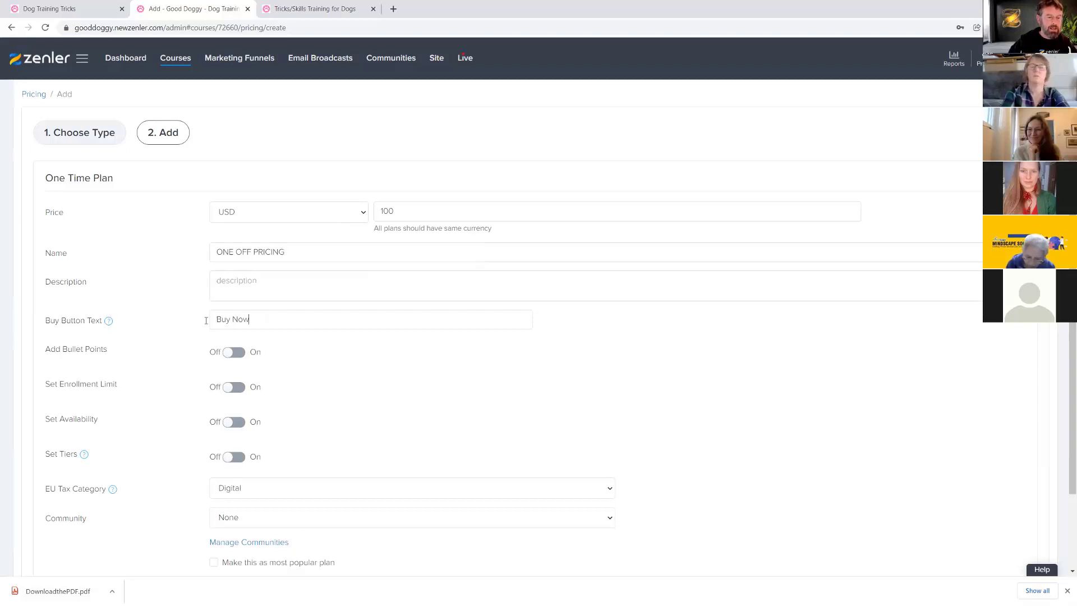
# - Review the buy button text and EU tax category options, keep "Buy Now" and Digital, and save the one-time plan
pyautogui.click(314, 9)
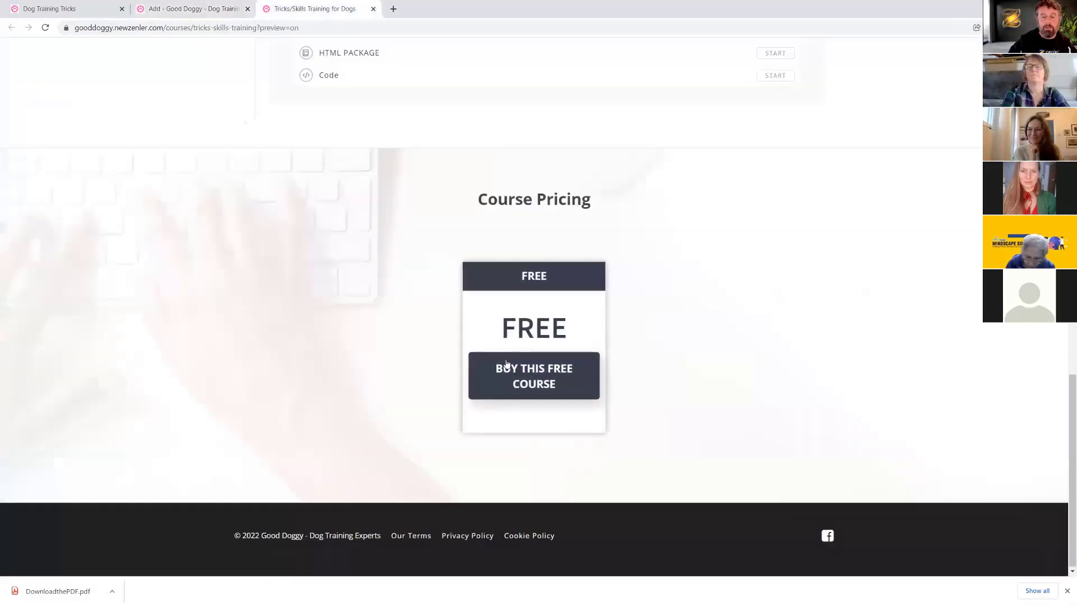
pyautogui.click(193, 8)
pyautogui.tripleClick(260, 320)
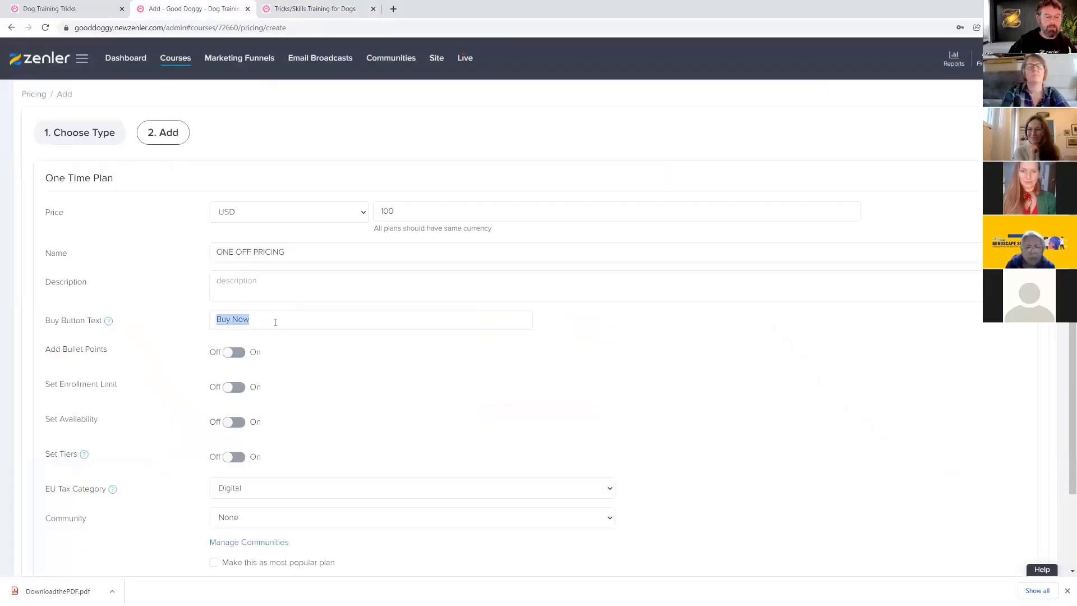
pyautogui.click(396, 377)
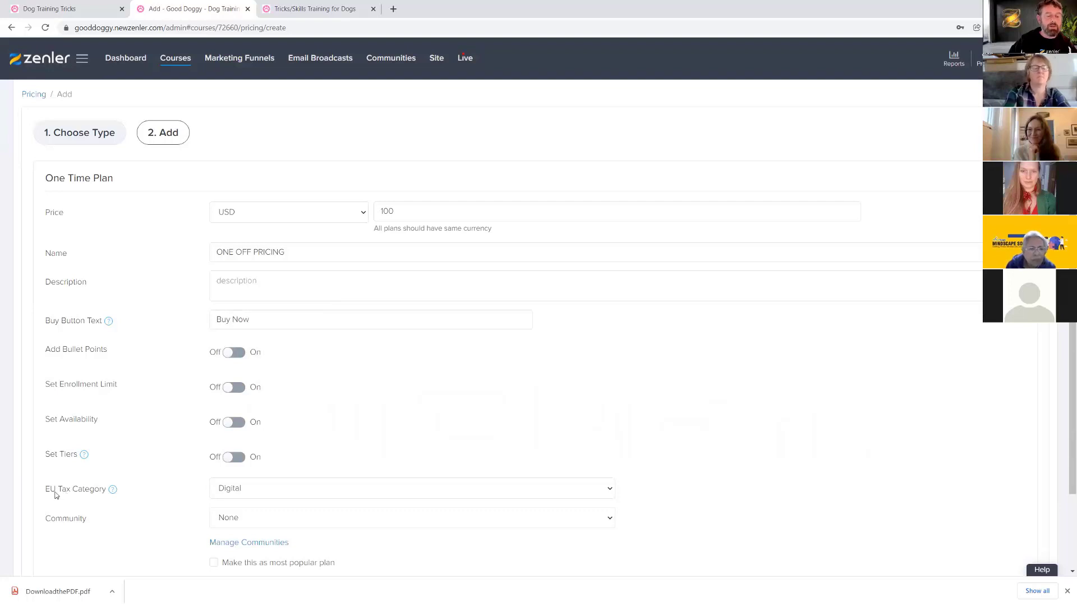
pyautogui.click(356, 487)
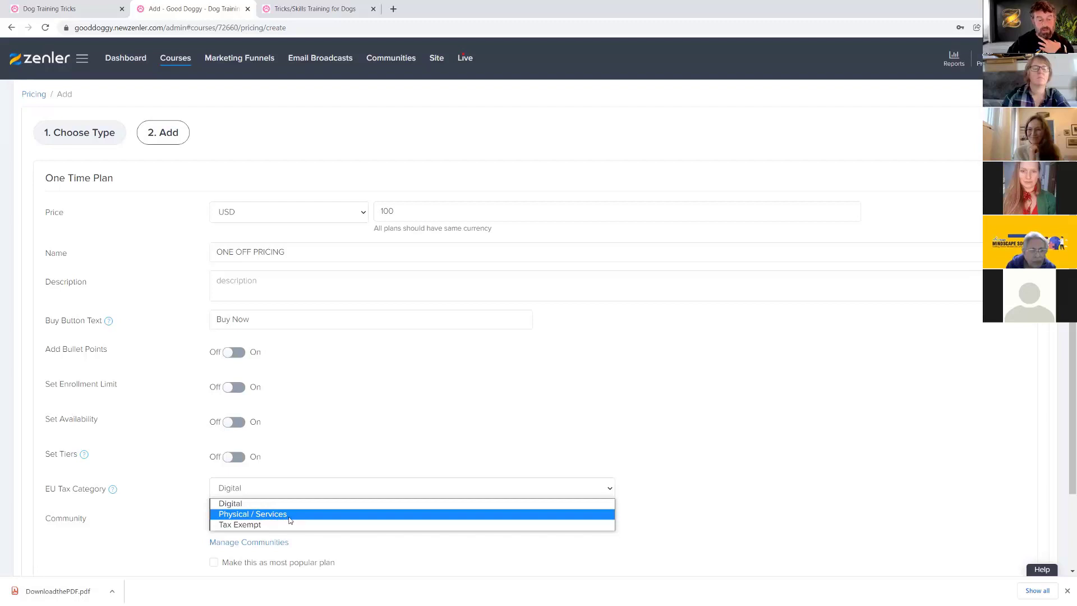
pyautogui.click(335, 458)
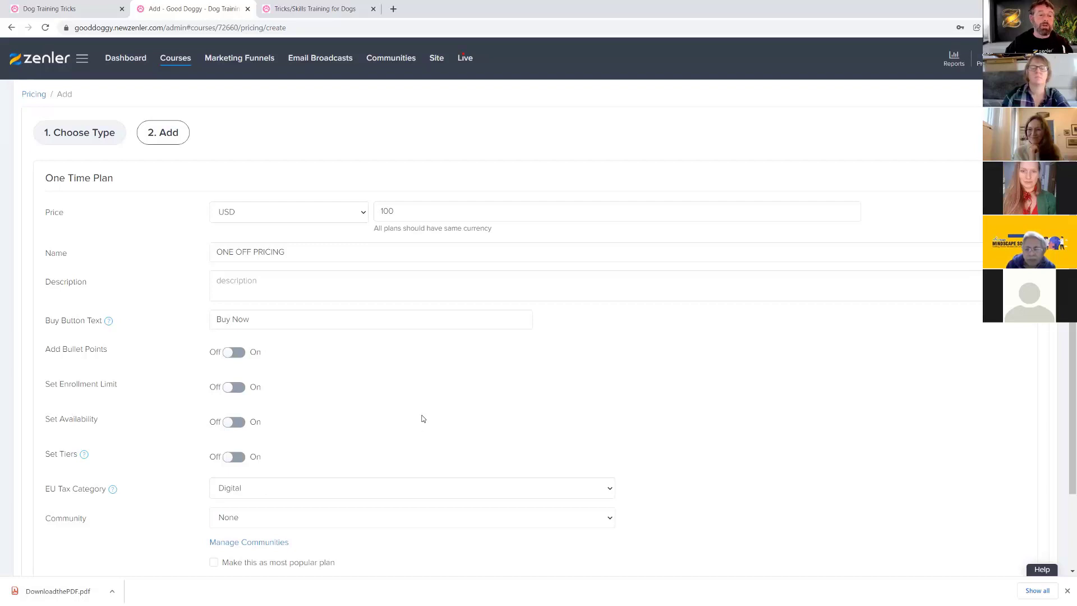
pyautogui.scroll(-2, 883, 474)
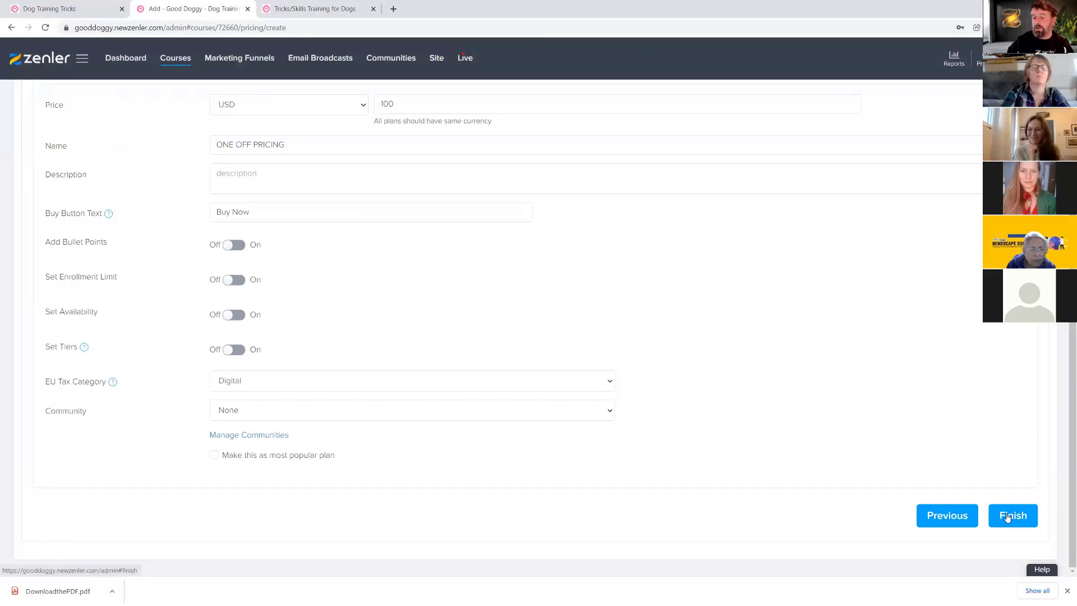
pyautogui.click(1008, 515)
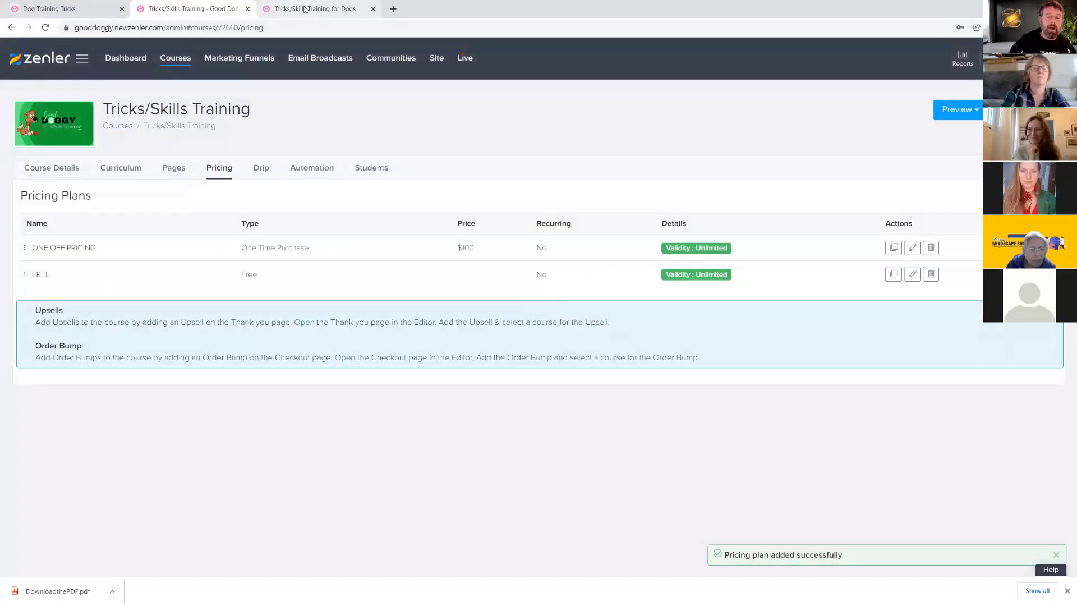
# - Refresh the sales page preview to check how the pricing plans are displayed, and return to the course's pricing plans
pyautogui.click(297, 9)
pyautogui.press('F5')
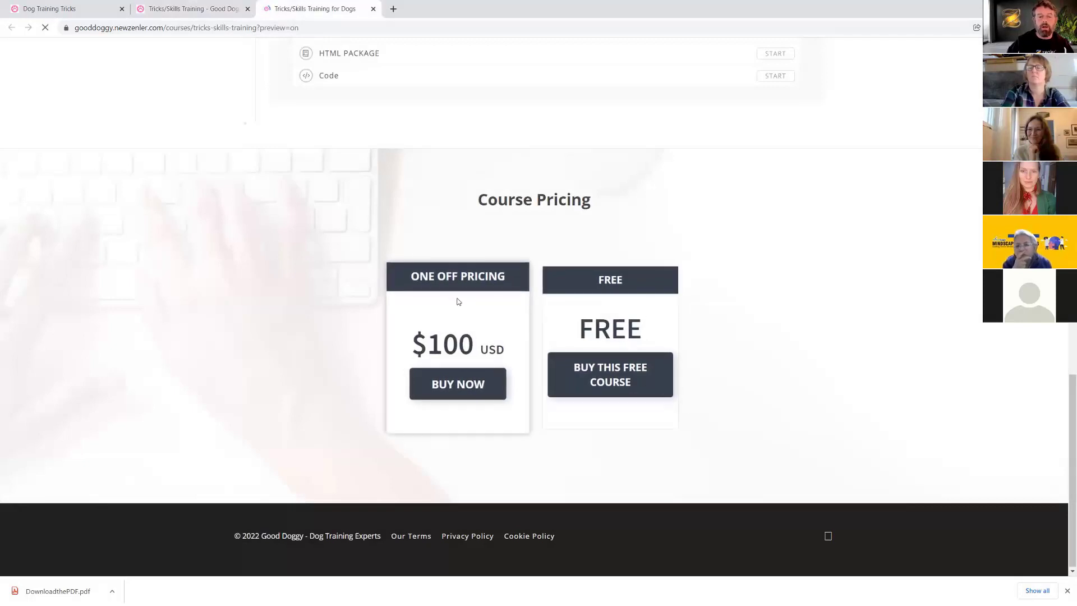
pyautogui.click(191, 10)
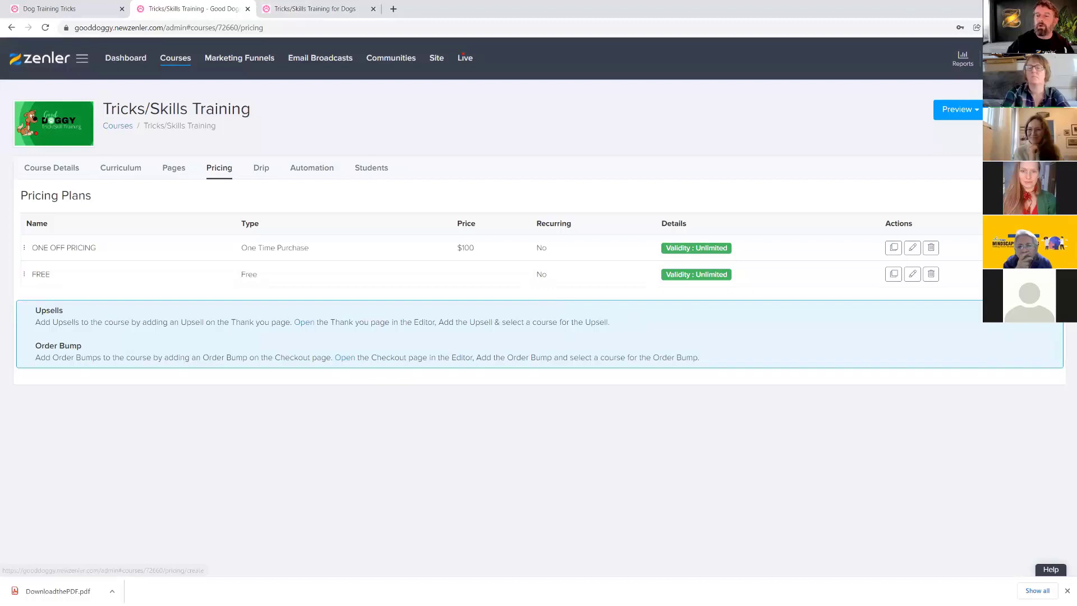
# - Start a Subscription pricing plan priced at 10 USD, look at the billing intervals, and keep Monthly billing
pyautogui.click(1025, 196)
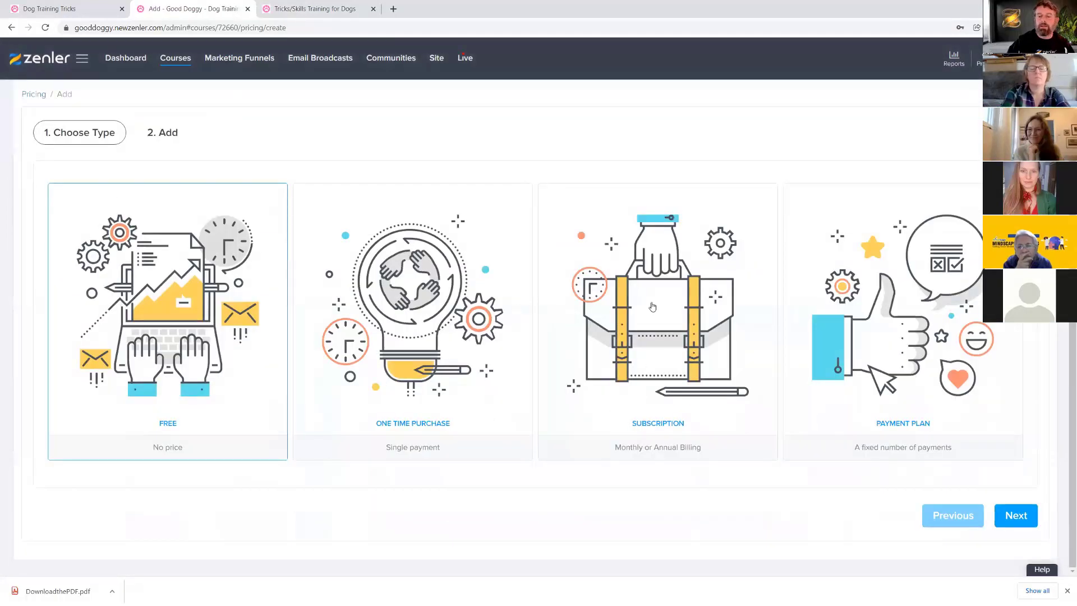
pyautogui.click(722, 325)
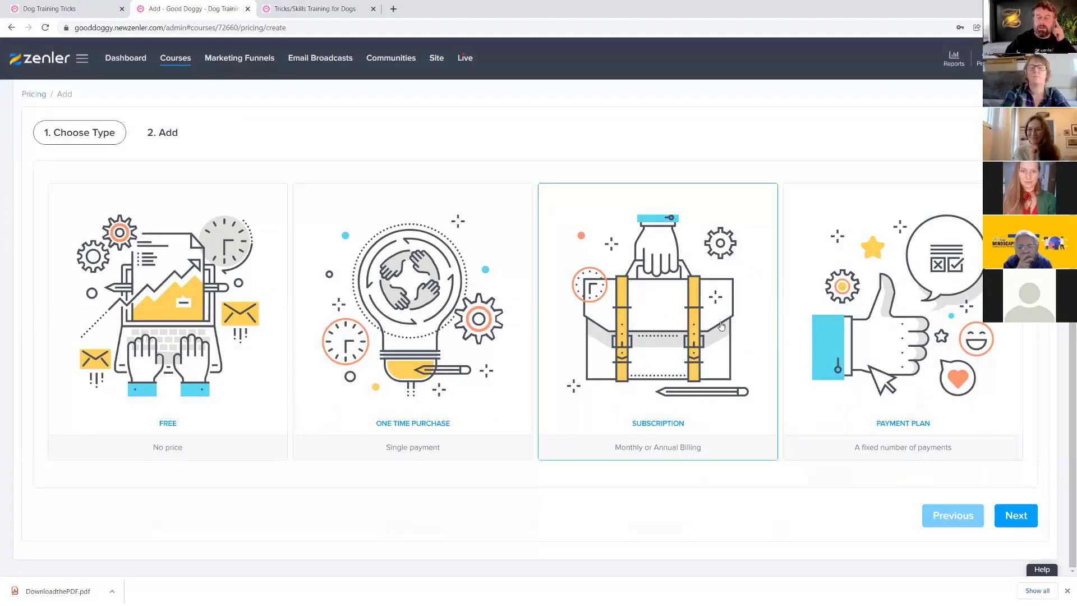
pyautogui.click(586, 384)
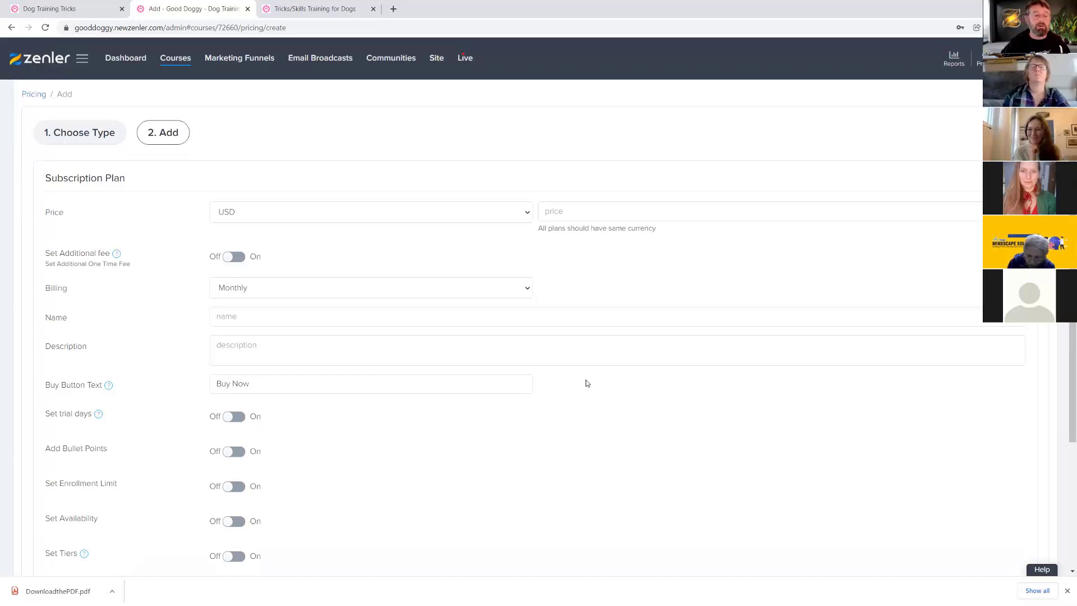
pyautogui.click(543, 208)
pyautogui.write('10')
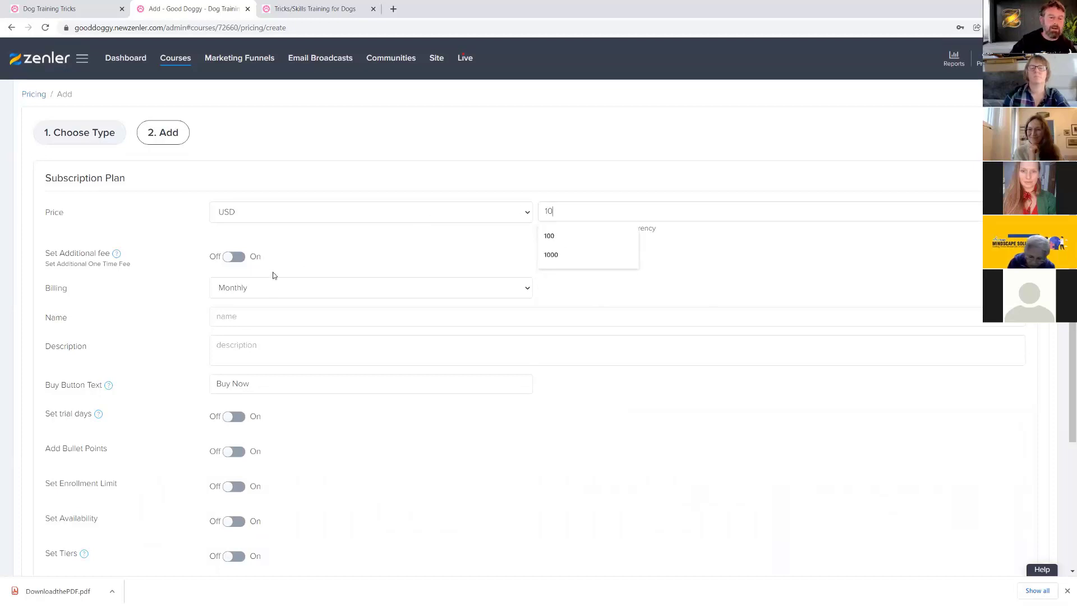
pyautogui.click(246, 292)
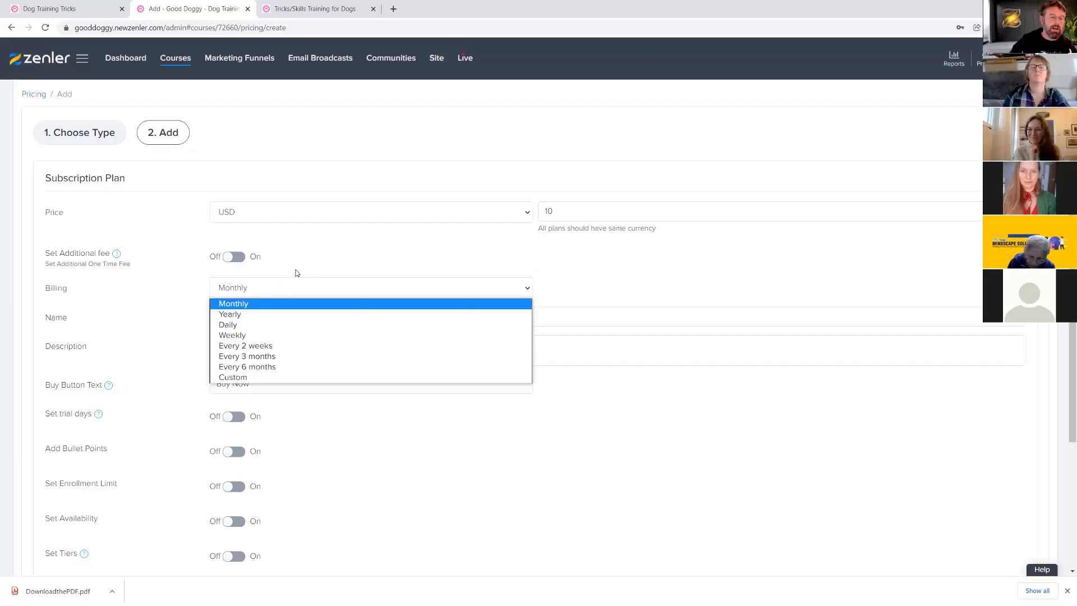
pyautogui.click(328, 279)
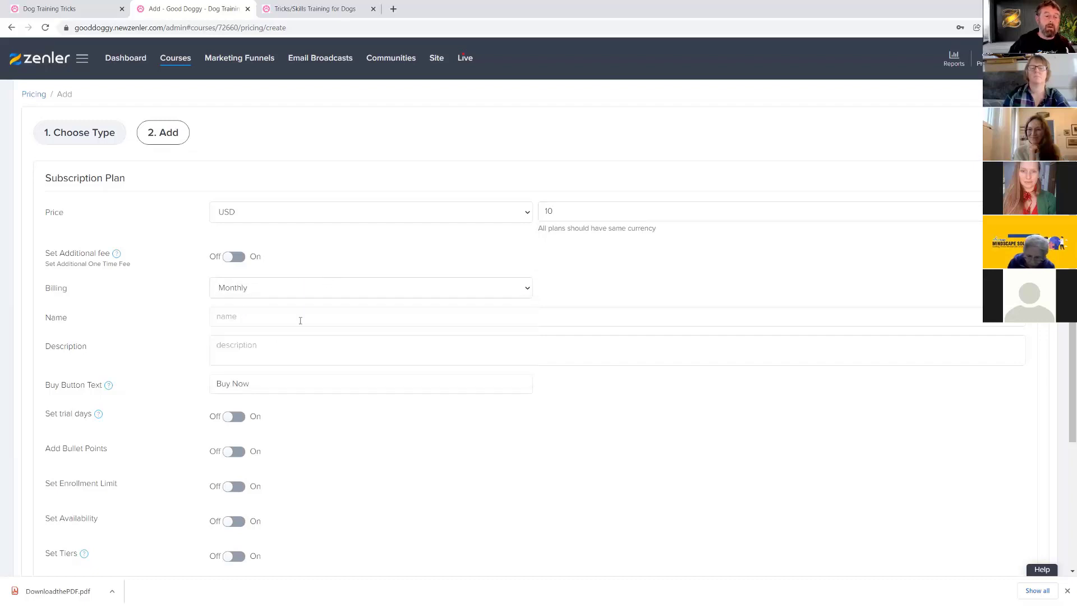
# - Name the subscription plan "SUBSCRIPTION"
pyautogui.click(255, 316)
pyautogui.write('SUBSCRO')
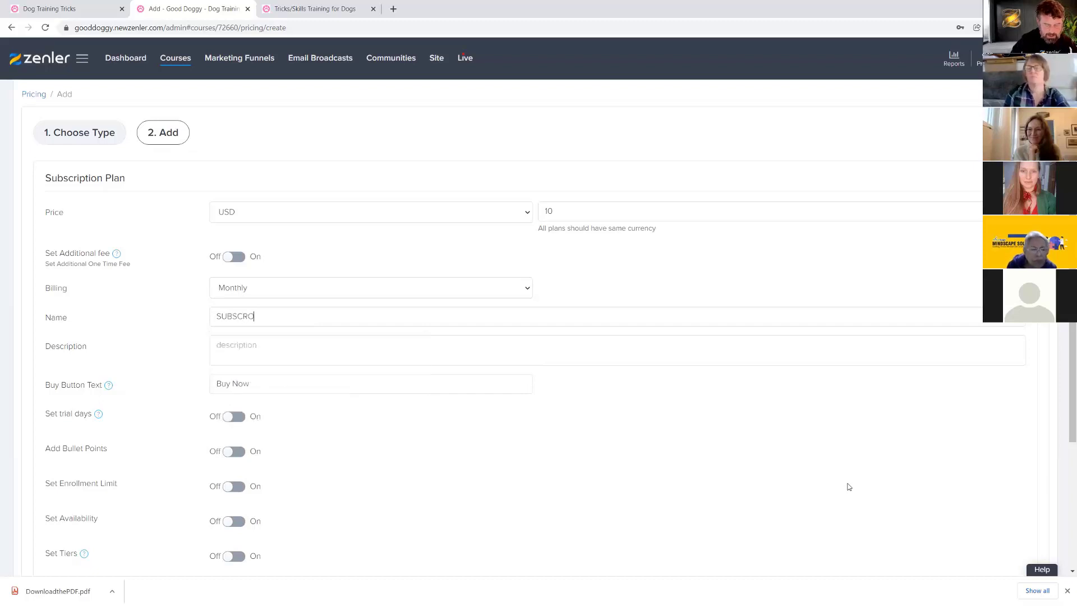
pyautogui.press('BackSpace')
pyautogui.write('IPTION')
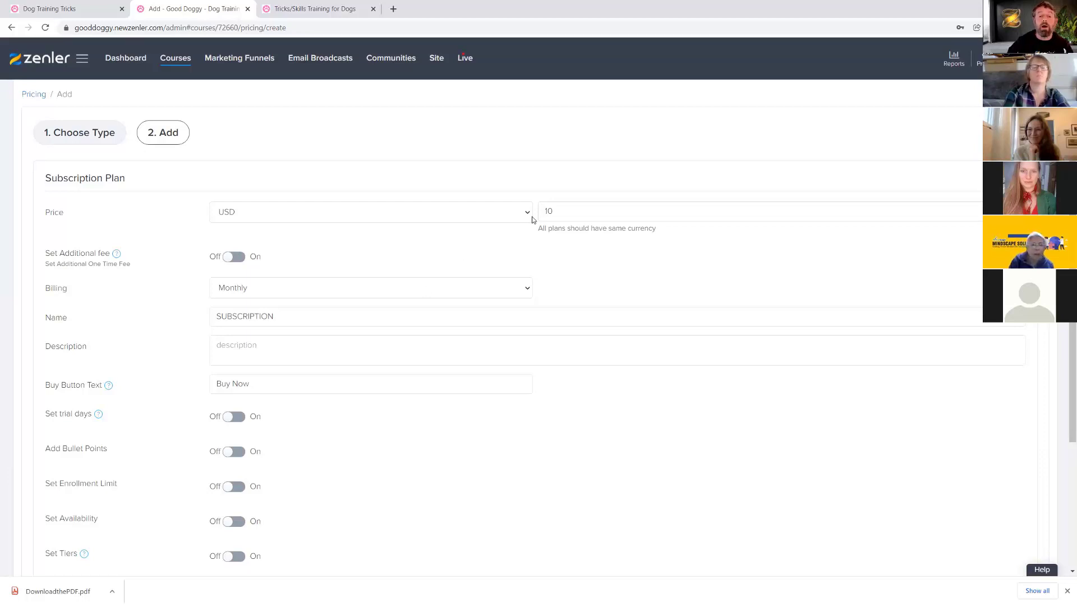
# - Enable an additional one-time fee of 50 USD for the subscription plan, and review when it is charged
pyautogui.click(554, 211)
pyautogui.click(493, 249)
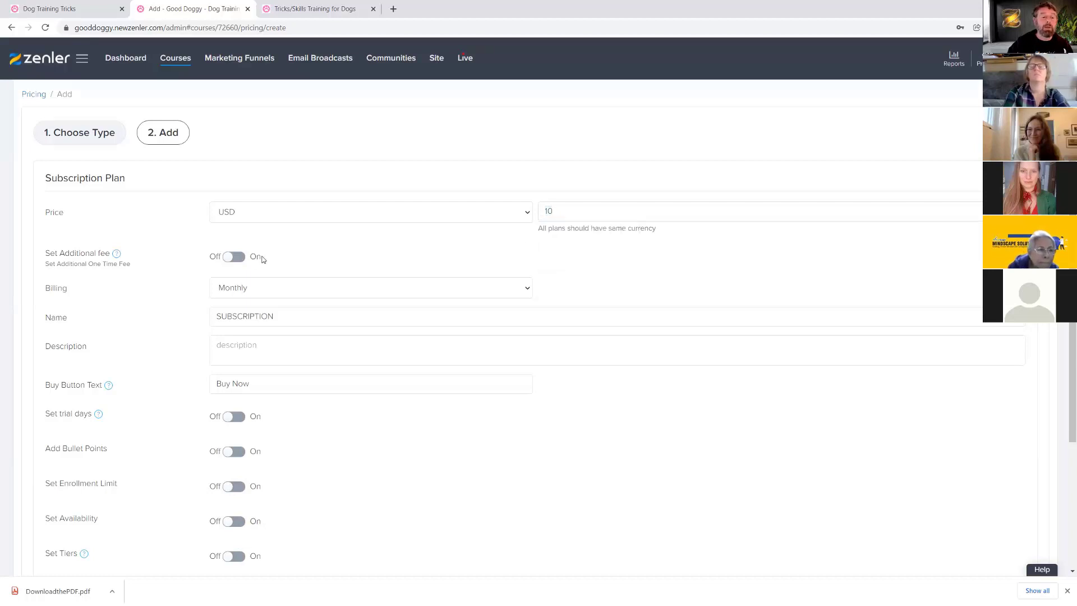
pyautogui.click(243, 261)
pyautogui.doubleClick(401, 280)
pyautogui.write('50')
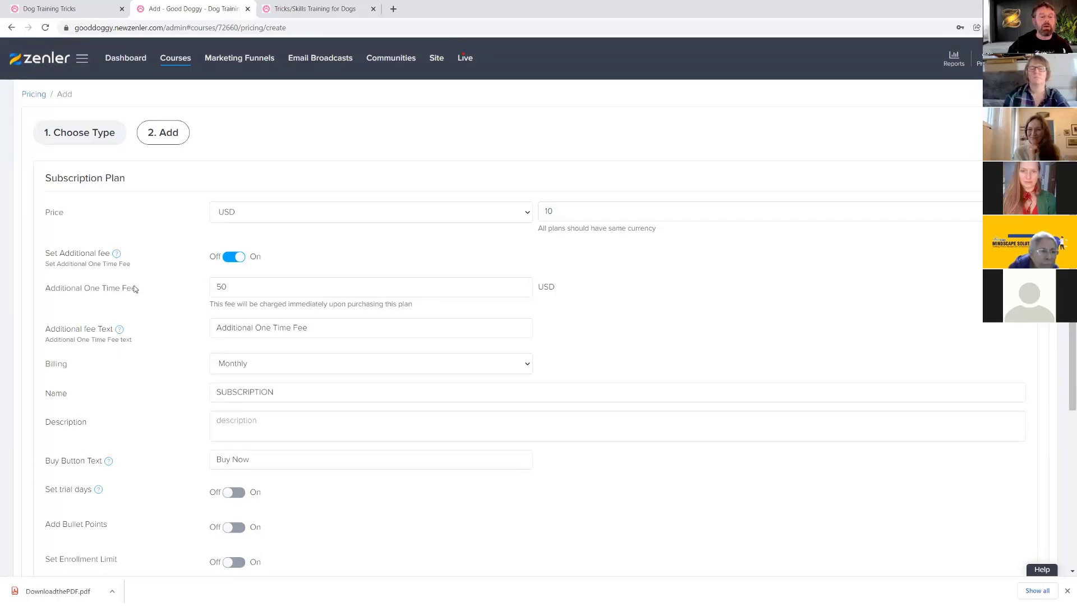
pyautogui.moveTo(308, 305); pyautogui.dragTo(417, 307)
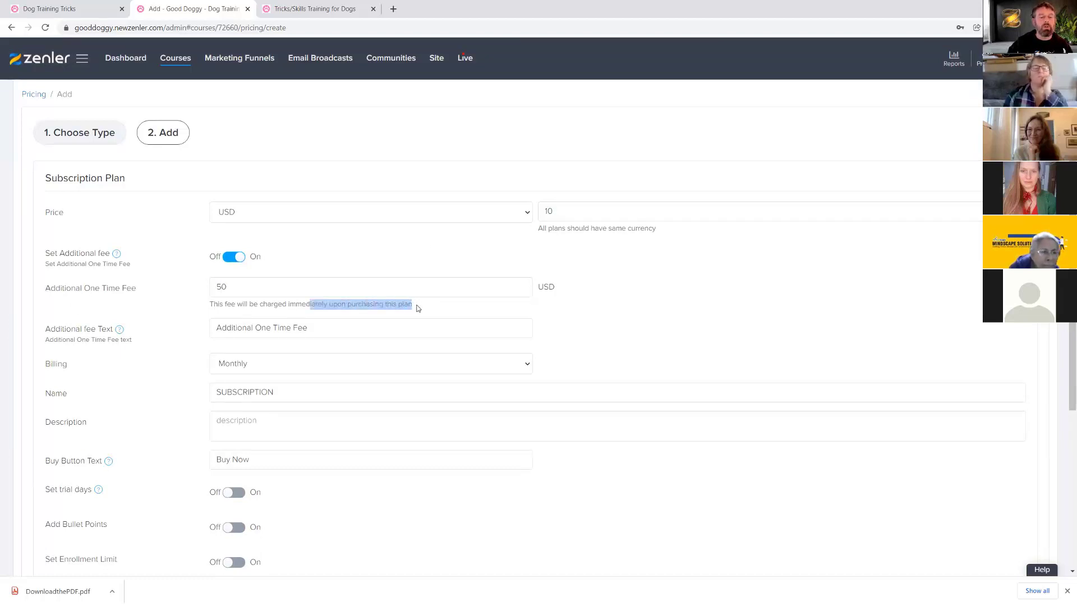
pyautogui.moveTo(230, 291); pyautogui.dragTo(198, 292)
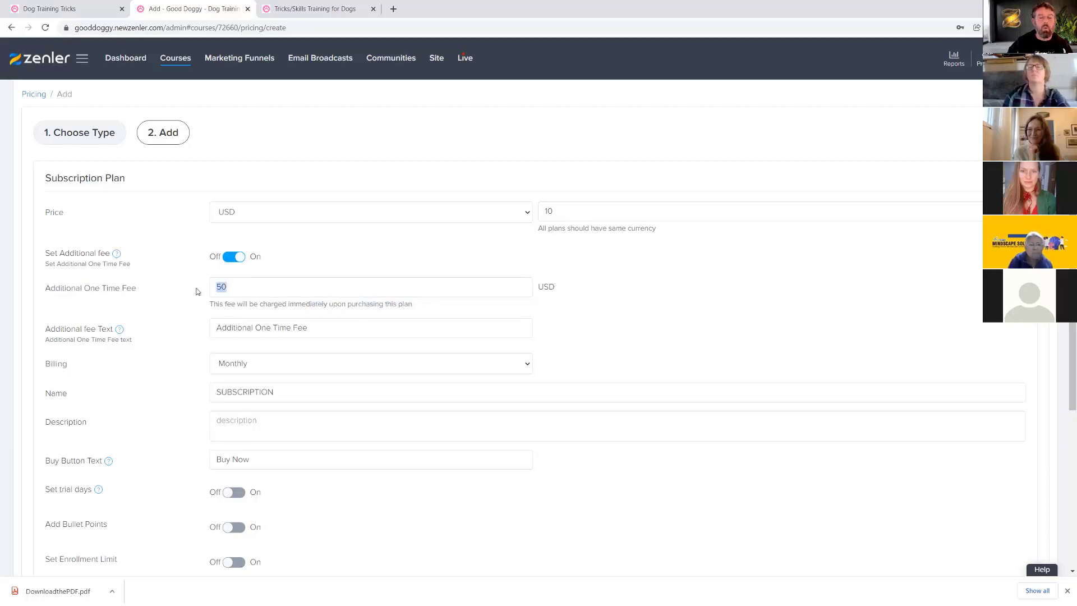
# - Review the subscription plan's price alongside its additional one-time fee
pyautogui.click(484, 262)
pyautogui.moveTo(556, 209); pyautogui.dragTo(534, 214)
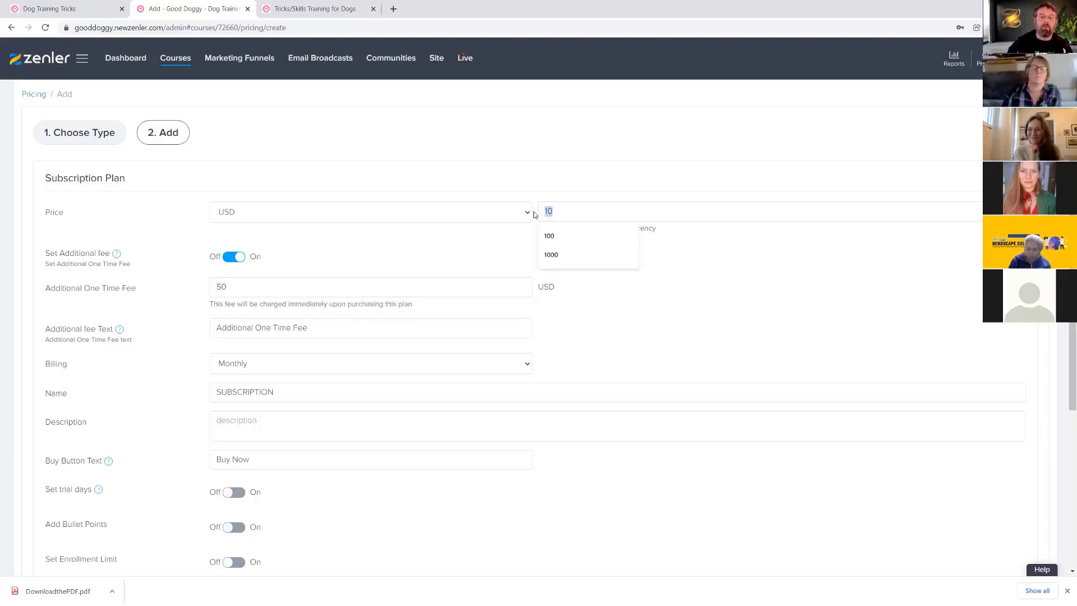
pyautogui.click(472, 248)
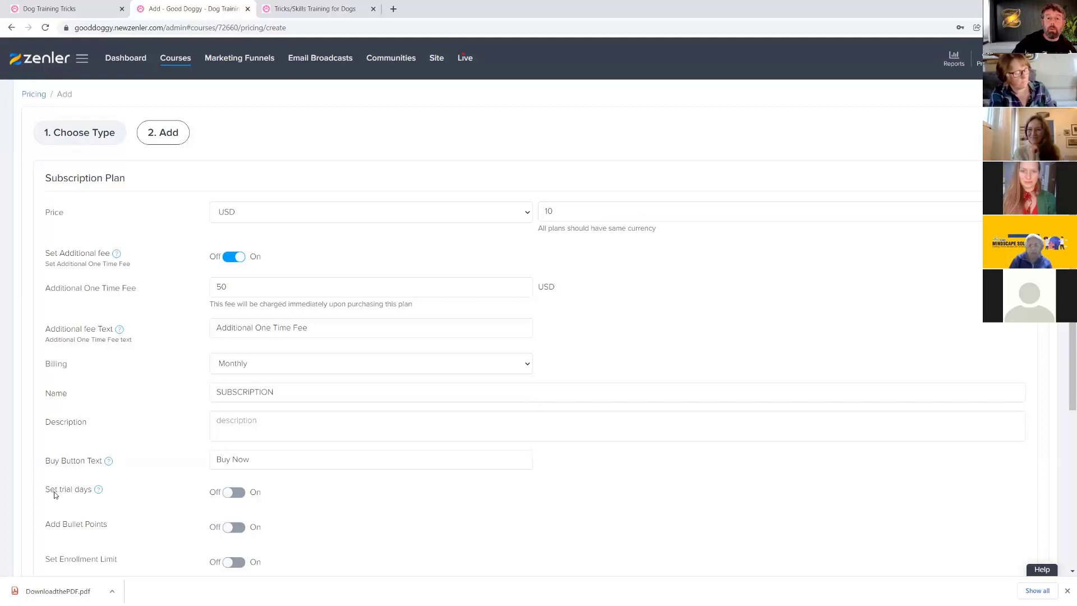
# - Enable trial days for the subscription plan and examine the free trial length setting
pyautogui.click(268, 492)
pyautogui.moveTo(202, 525); pyautogui.dragTo(114, 531)
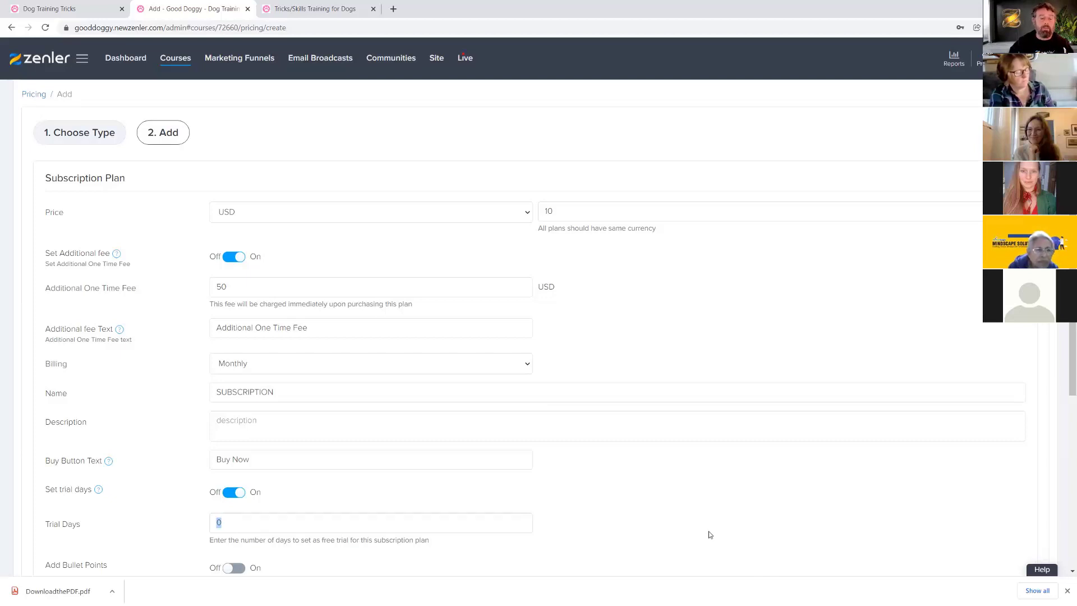
pyautogui.click(227, 524)
pyautogui.moveTo(226, 524); pyautogui.dragTo(194, 528)
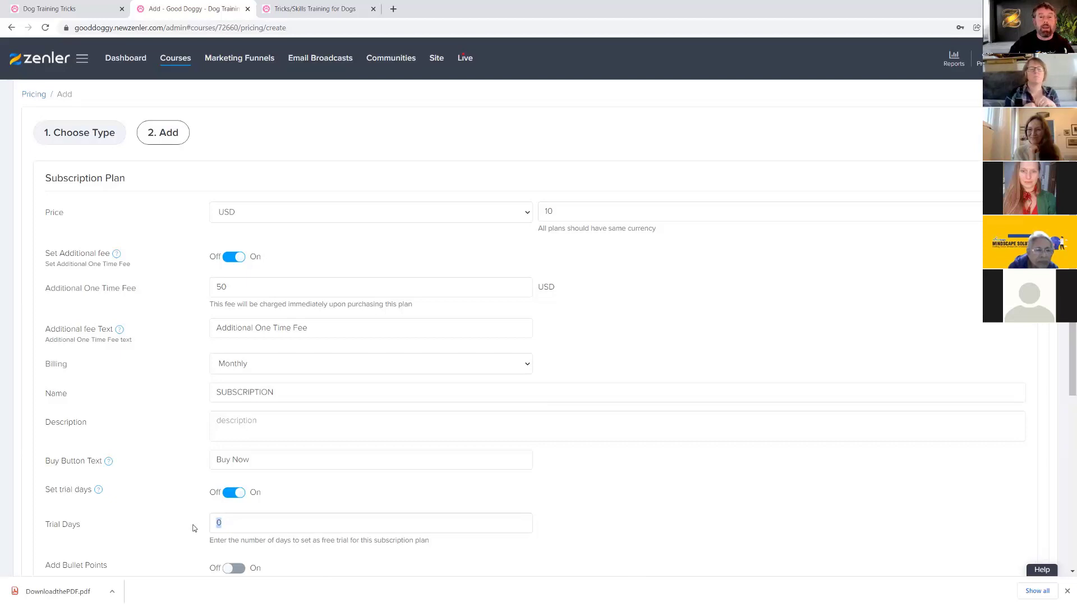
pyautogui.click(668, 505)
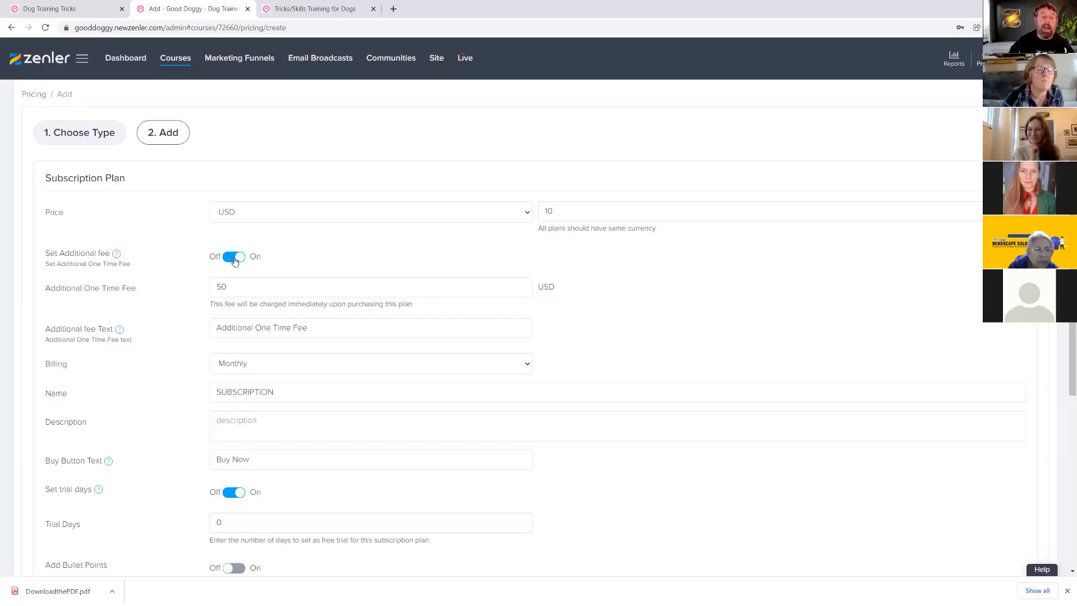
# - Look through the subscription plan's remaining options and the available communities, keeping Community set to None
pyautogui.scroll(-1, 267, 273)
pyautogui.scroll(-3, 268, 273)
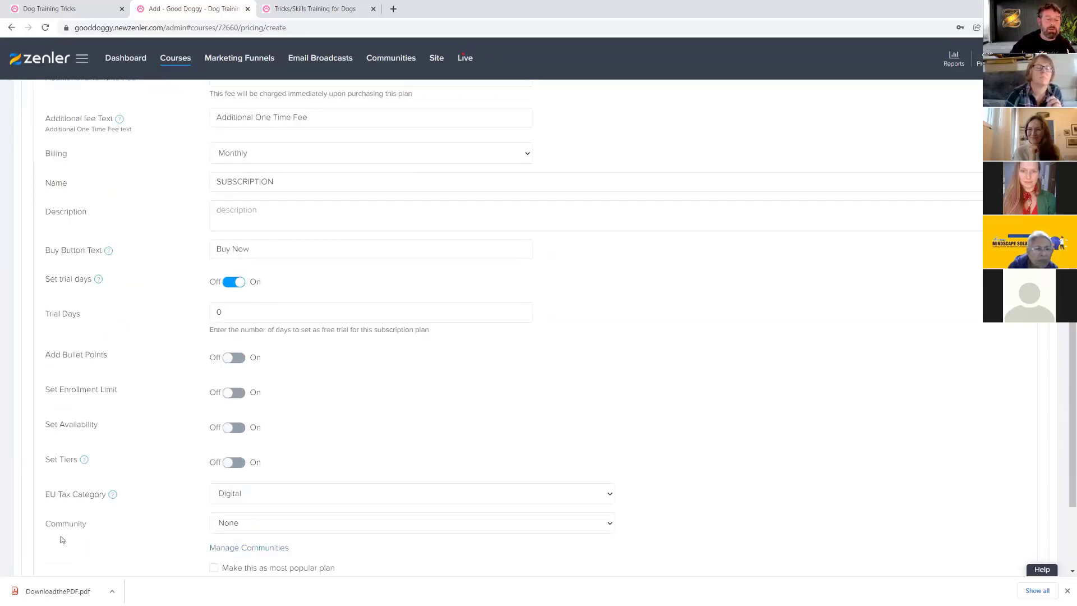
pyautogui.scroll(-2, 282, 469)
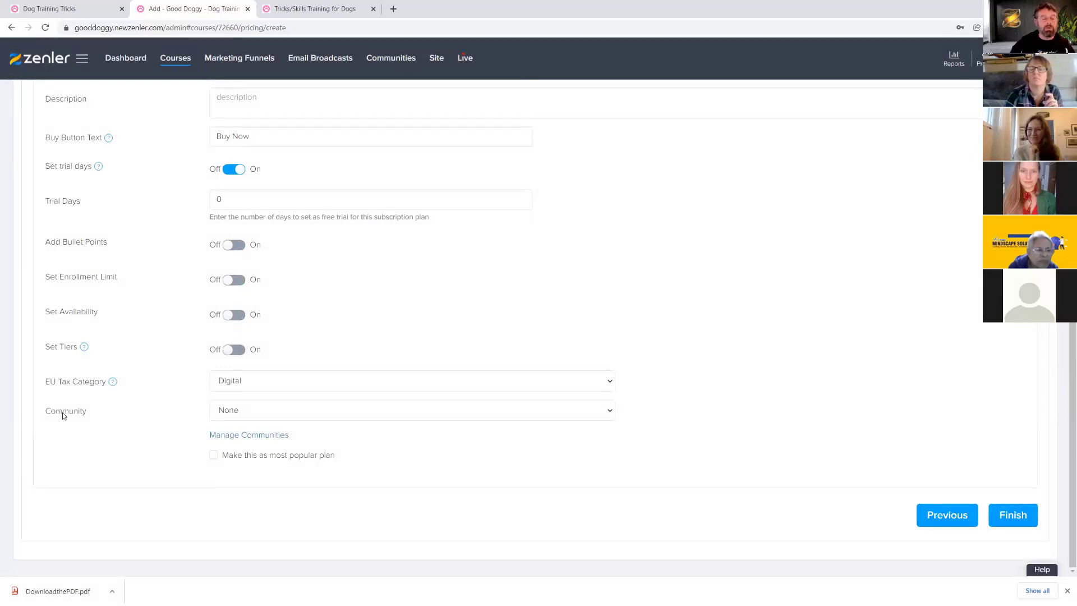
pyautogui.click(609, 414)
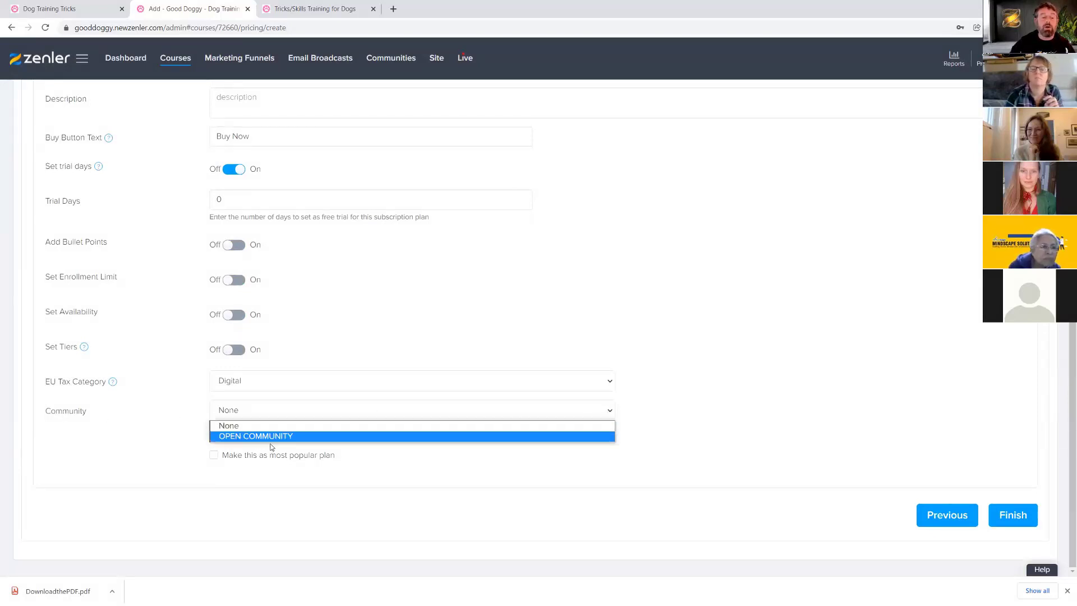
pyautogui.click(701, 442)
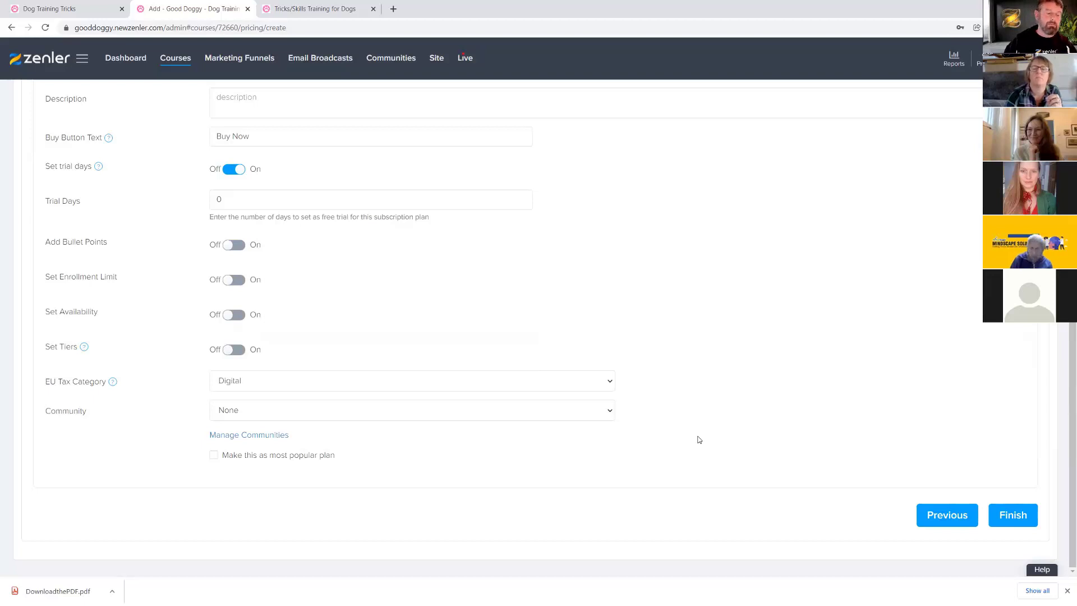
pyautogui.scroll(5, 705, 370)
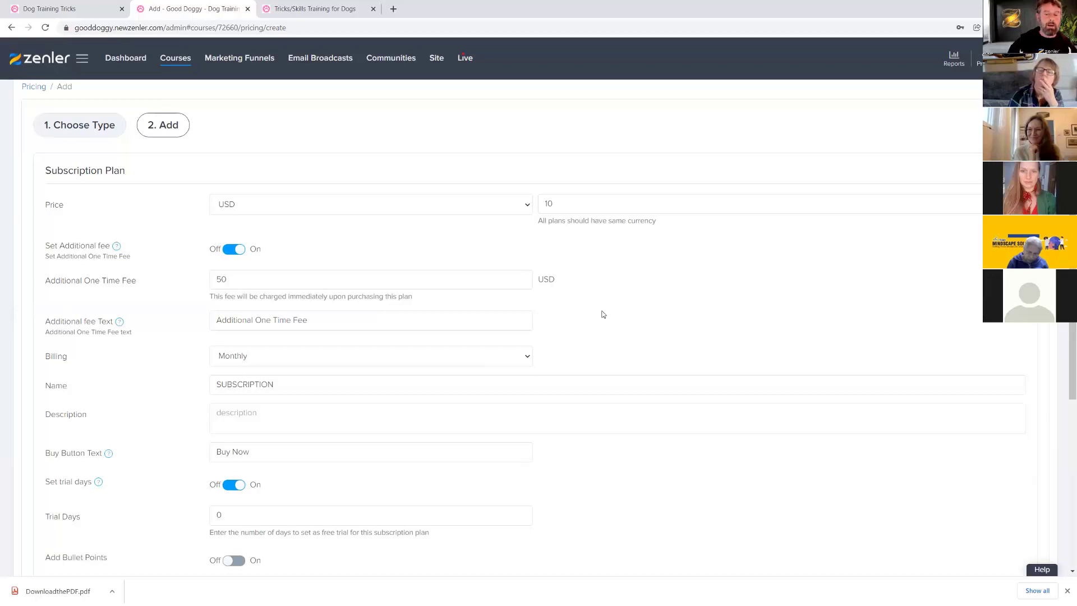
# - Turn off the additional fee and the trial days for the subscription plan, and save the plan
pyautogui.click(233, 249)
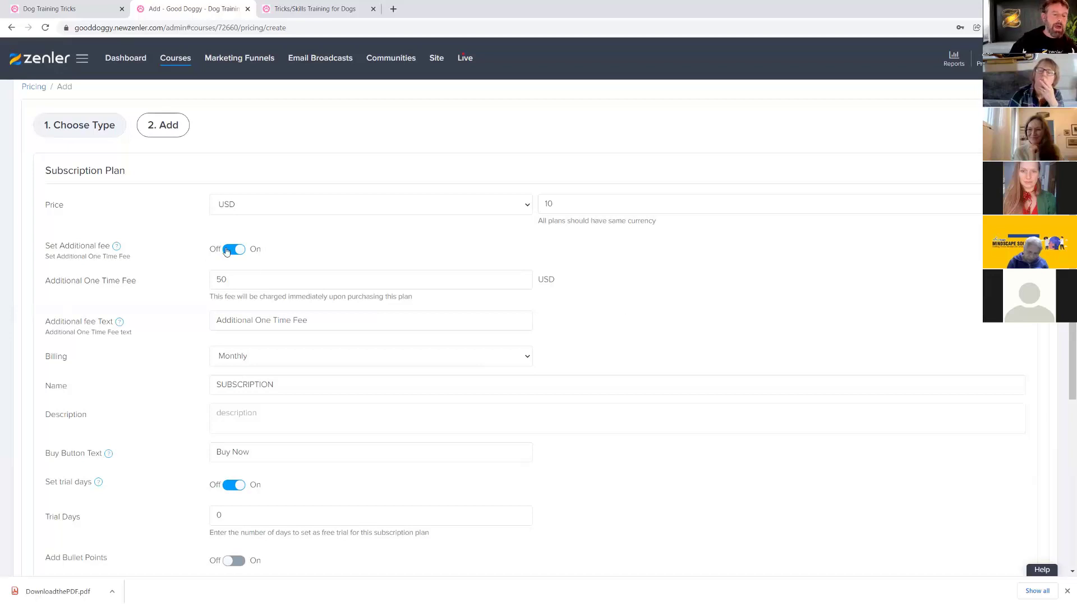
pyautogui.click(232, 409)
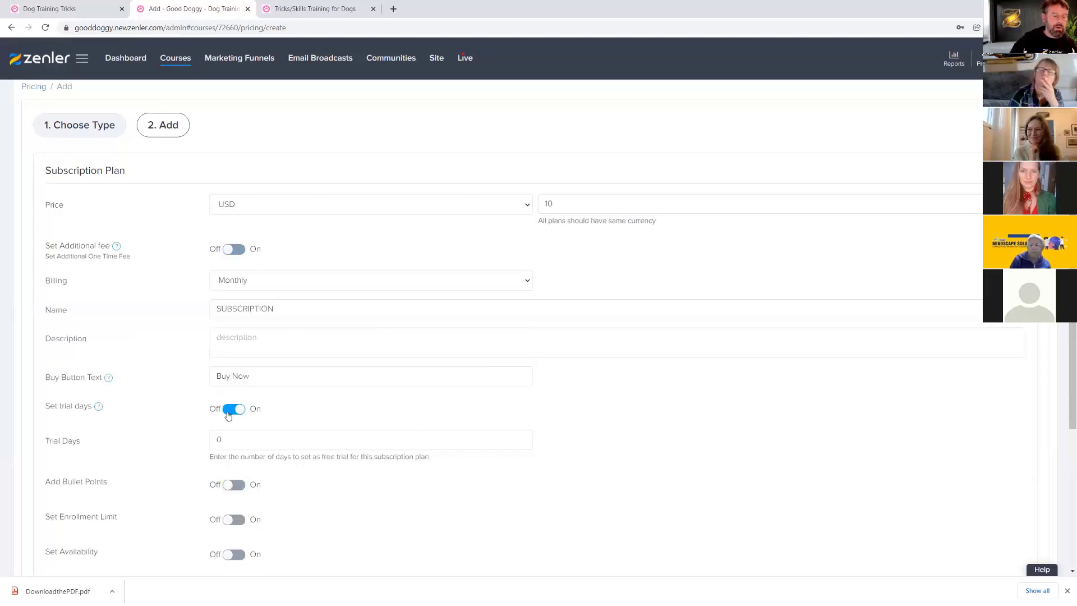
pyautogui.scroll(-4, 713, 449)
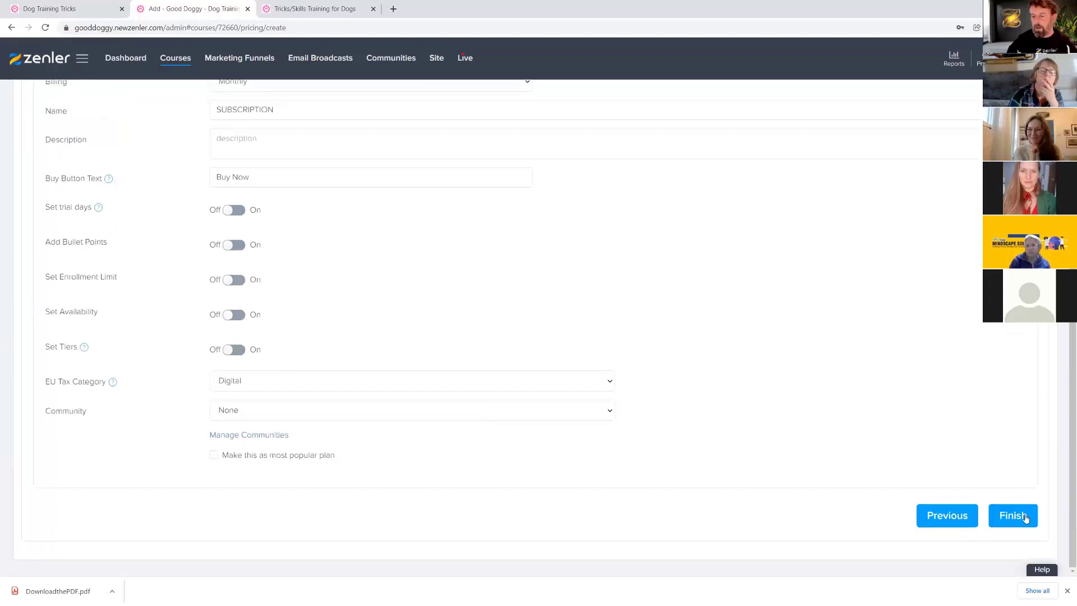
pyautogui.click(1001, 514)
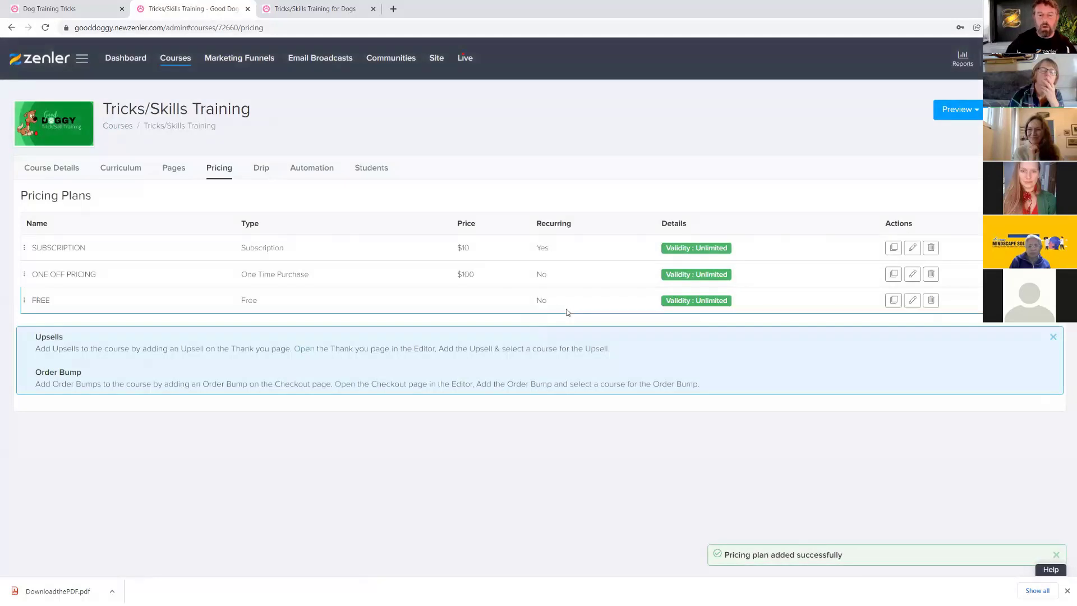
# - Refresh the sales page preview to check how the subscription plan is displayed, and return to the course's pricing plans
pyautogui.click(306, 10)
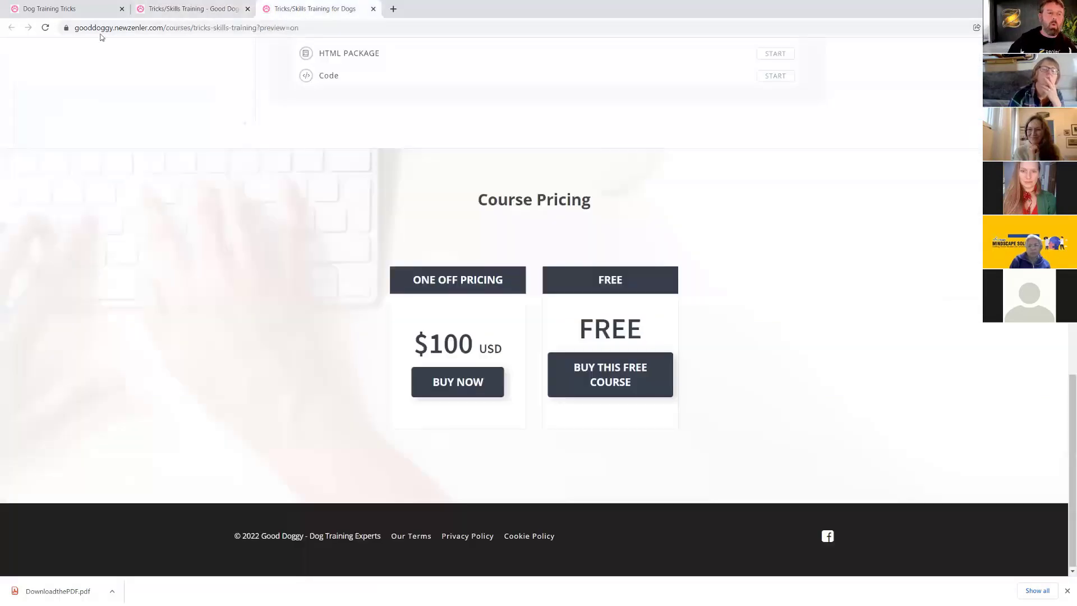
pyautogui.click(45, 27)
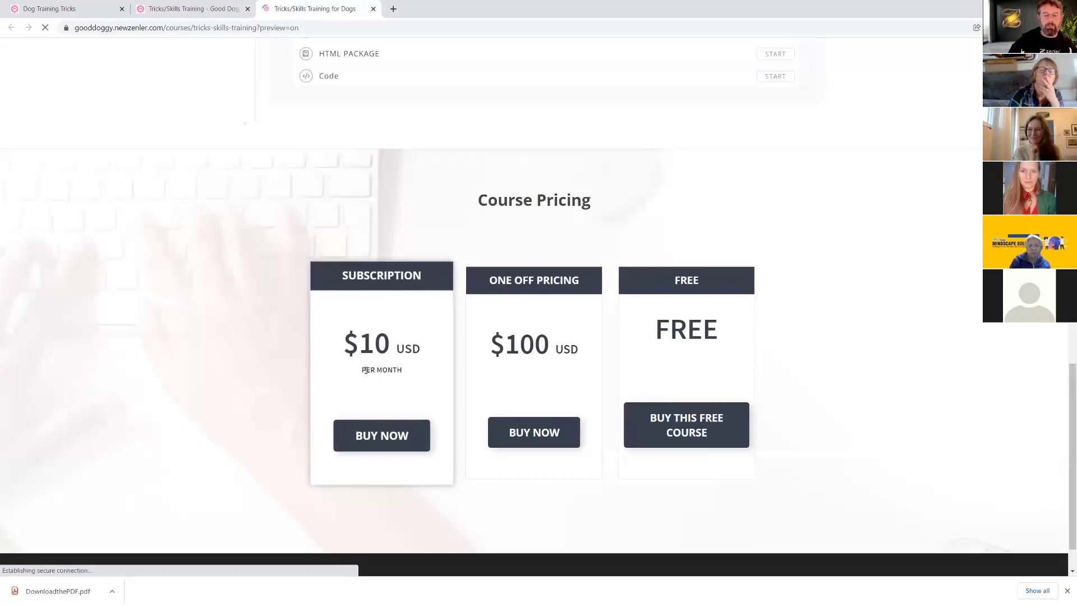
pyautogui.moveTo(364, 370); pyautogui.dragTo(463, 367)
pyautogui.hotkey('ctrl', 'shift', 'Tab')
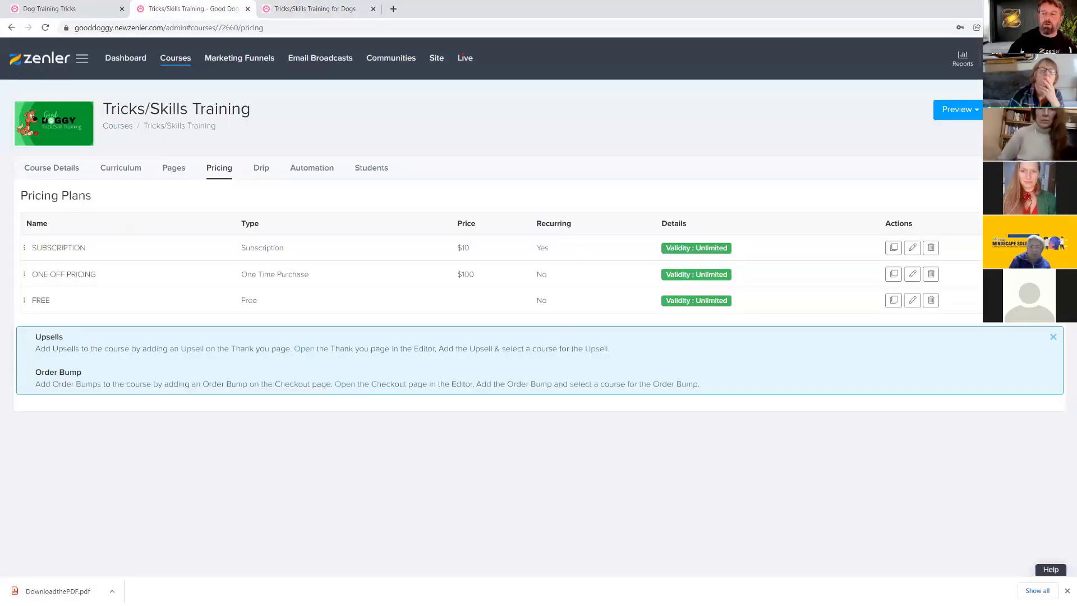
# - Start a Payment Plan pricing plan with an installment amount of 1000 USD and 4 installments billed monthly
pyautogui.click(1030, 195)
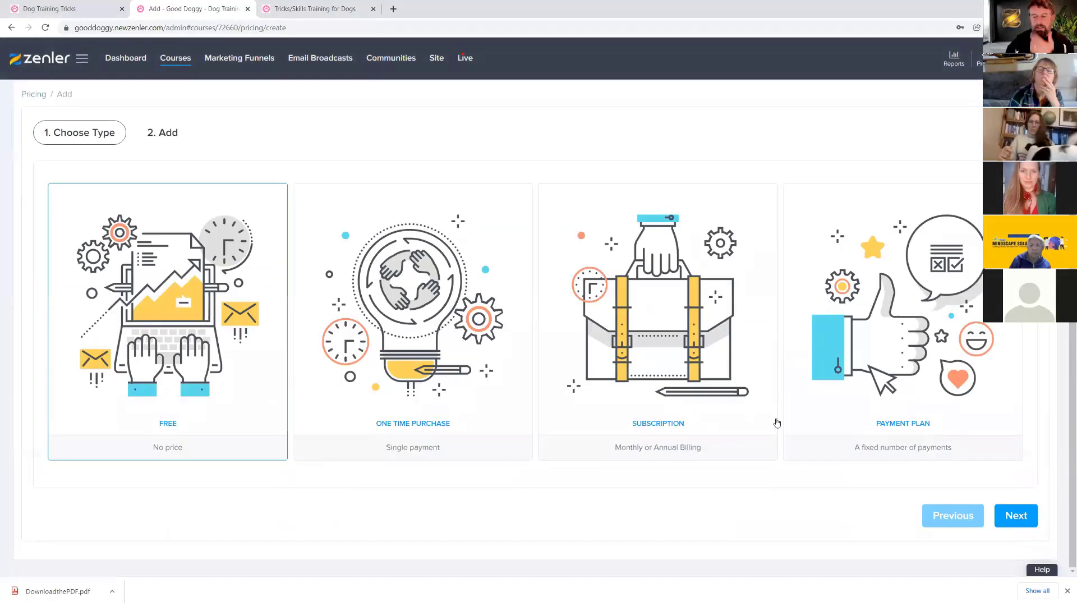
pyautogui.click(928, 293)
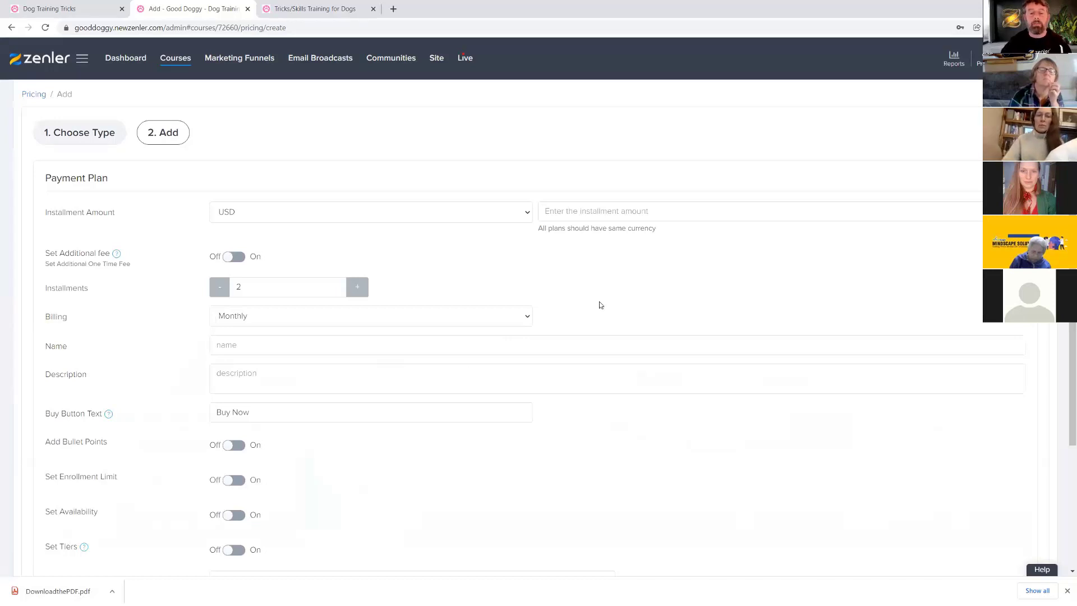
pyautogui.click(564, 212)
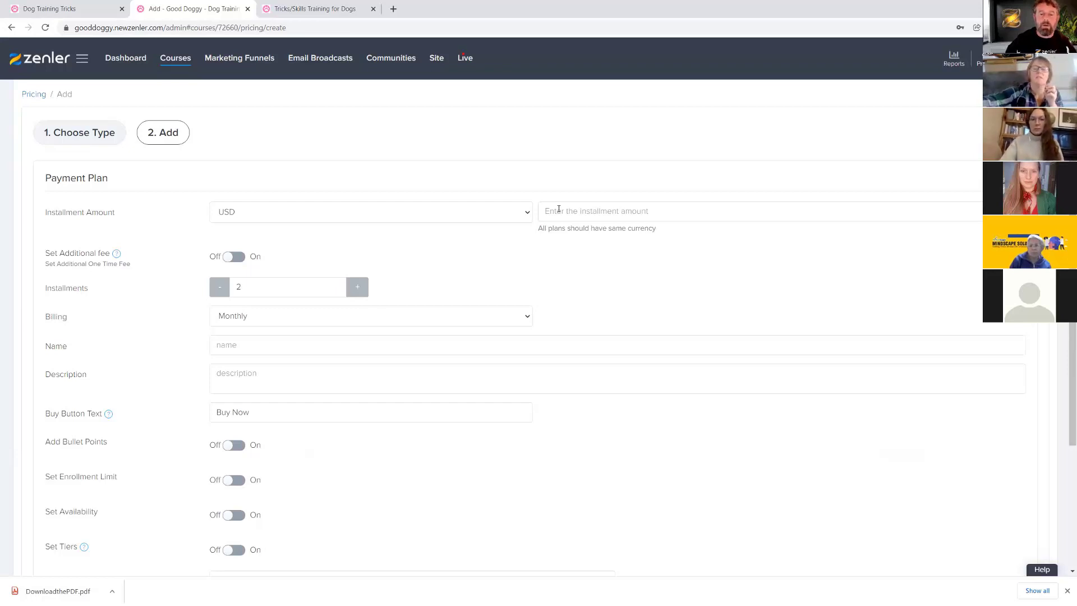
pyautogui.press('Down')
pyautogui.write('1000')
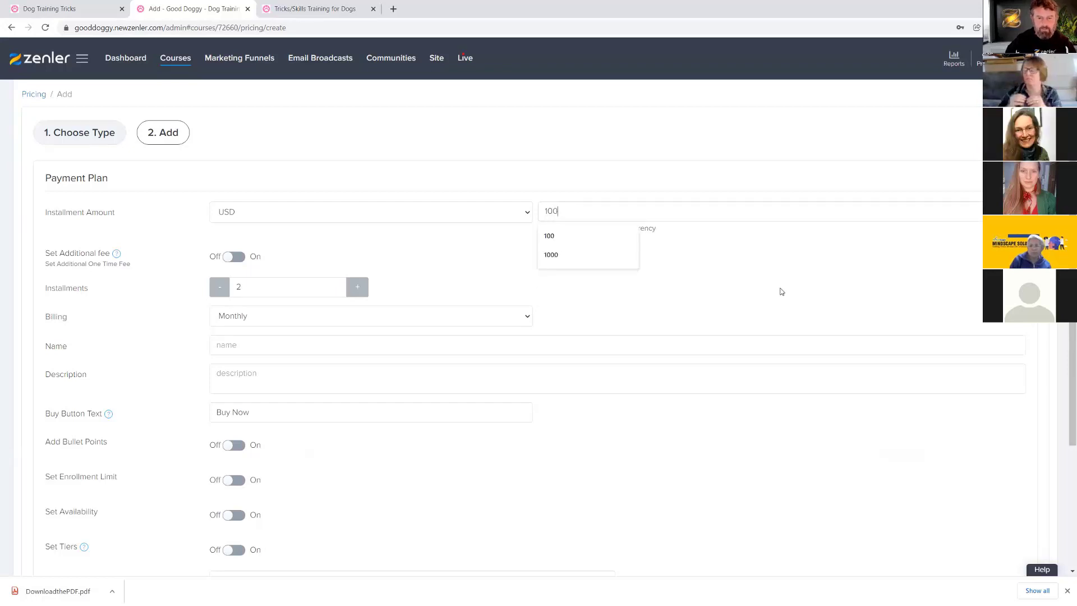
pyautogui.doubleClick(253, 280)
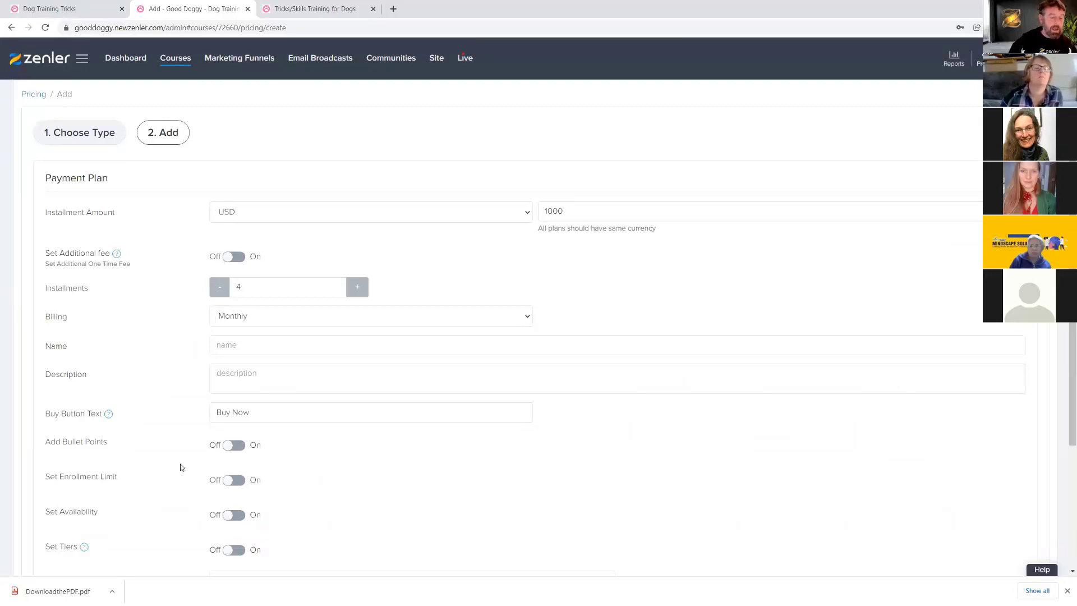
# - Name the installment-based plan "PAYMENT PLAN" and save it to the course
pyautogui.scroll(-4, 170, 489)
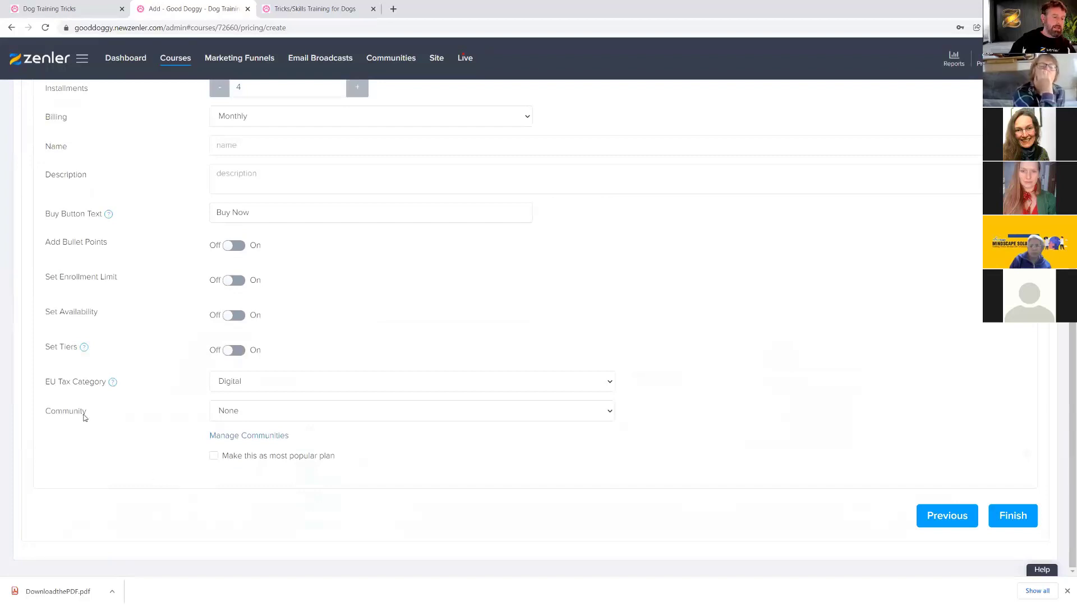
pyautogui.scroll(3, 109, 411)
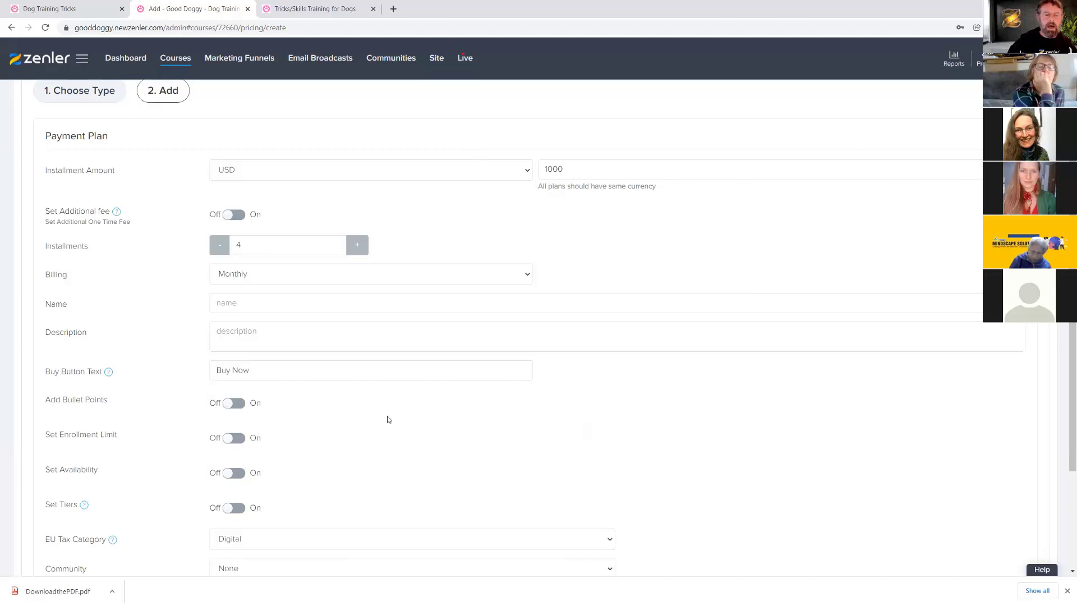
pyautogui.click(251, 306)
pyautogui.write('PAYMANET PLAN')
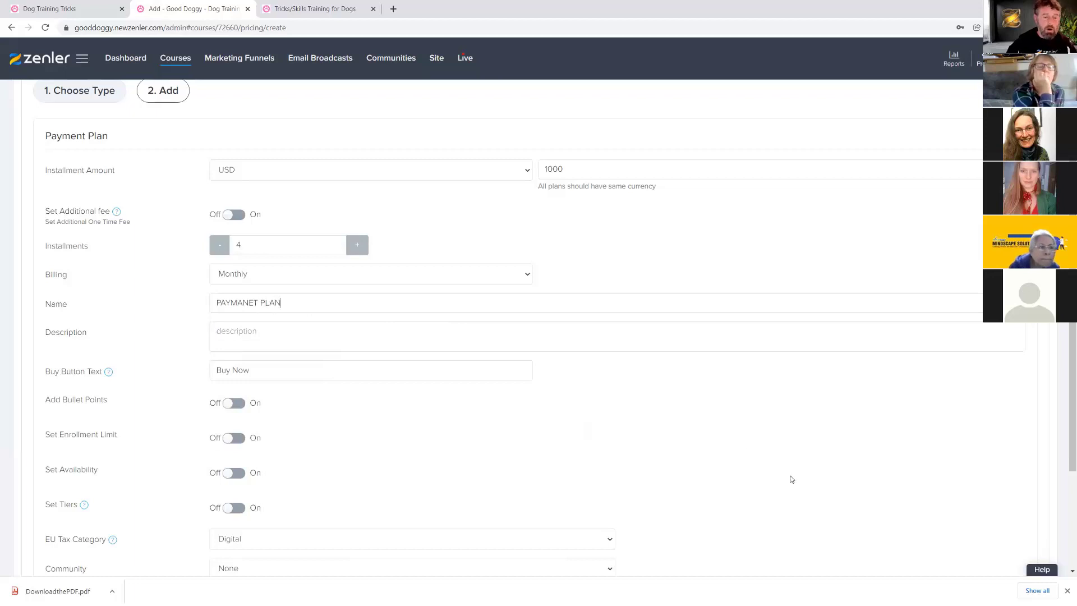
pyautogui.moveTo(259, 303); pyautogui.dragTo(237, 304)
pyautogui.write('ENT')
pyautogui.scroll(-3, 753, 424)
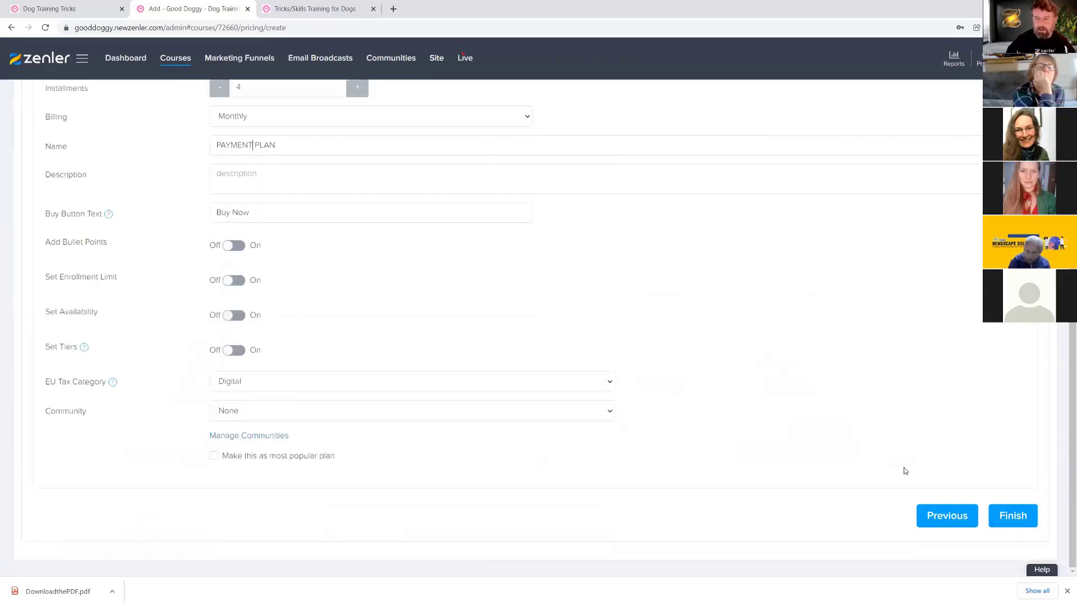
pyautogui.click(1012, 515)
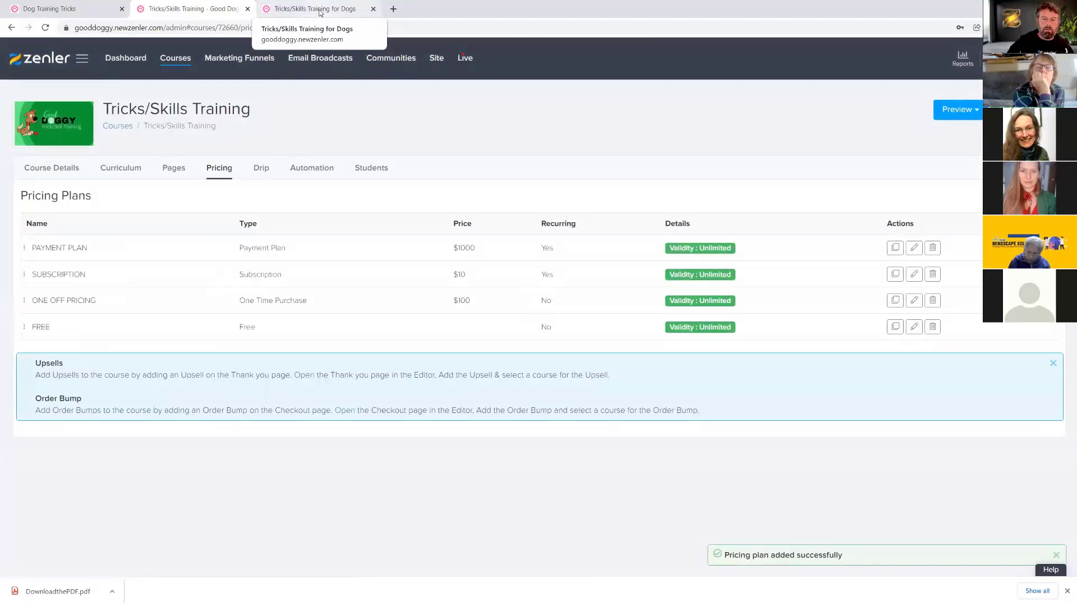
# - Refresh the sales page preview to check how the payment plan's installments are displayed, and return to the pricing plans
pyautogui.click(319, 11)
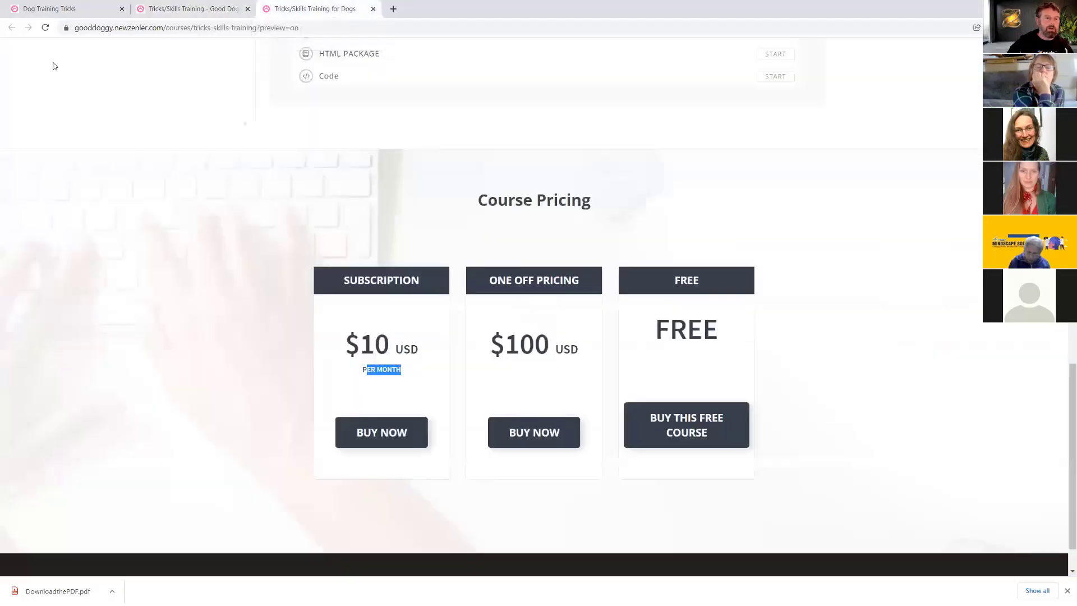
pyautogui.click(45, 28)
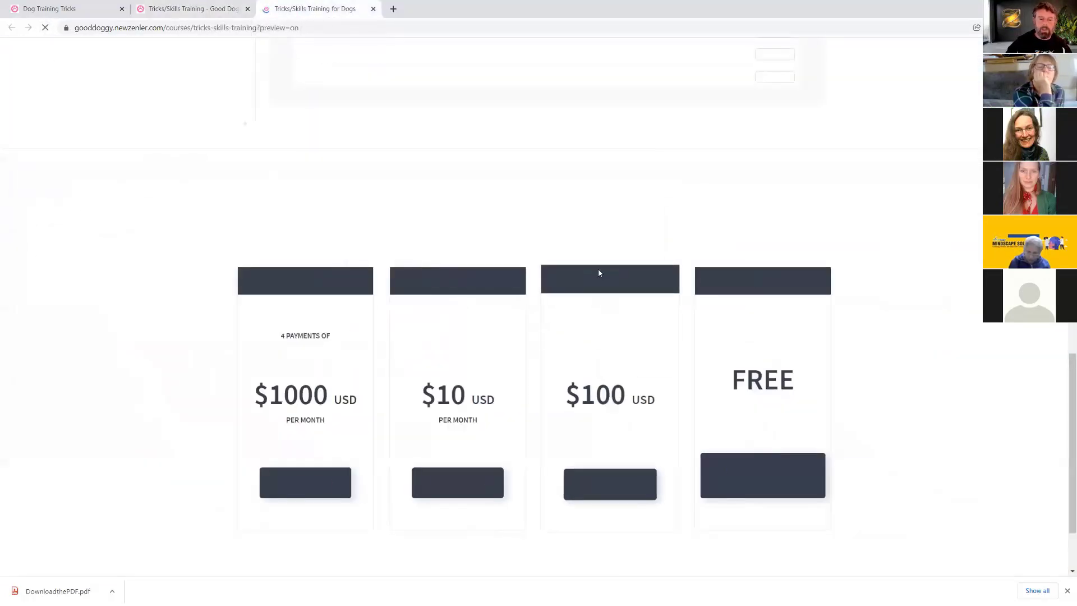
pyautogui.moveTo(277, 335); pyautogui.dragTo(332, 335)
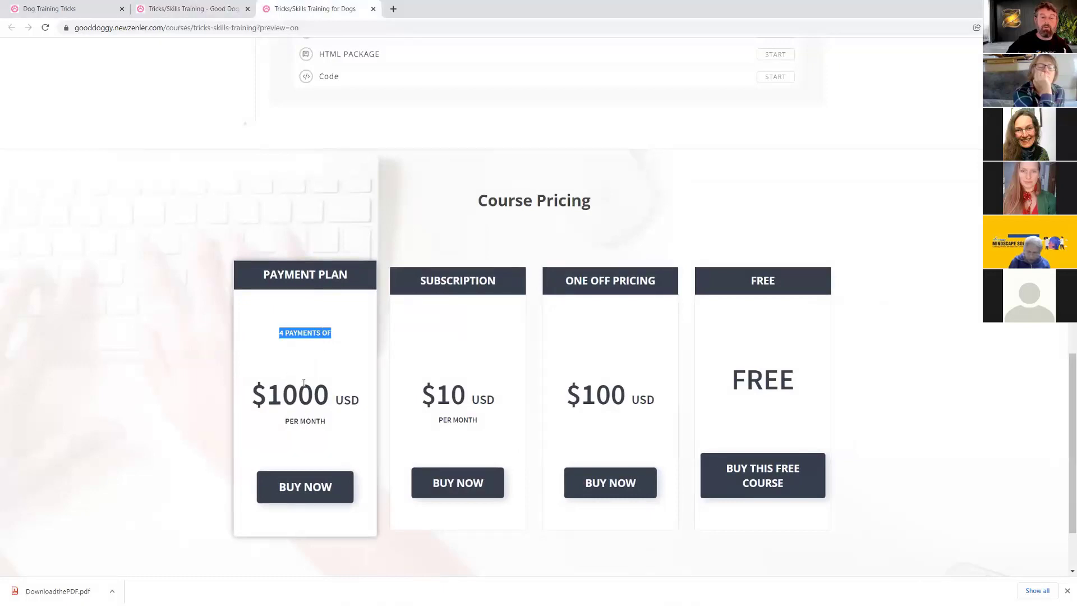
pyautogui.click(197, 9)
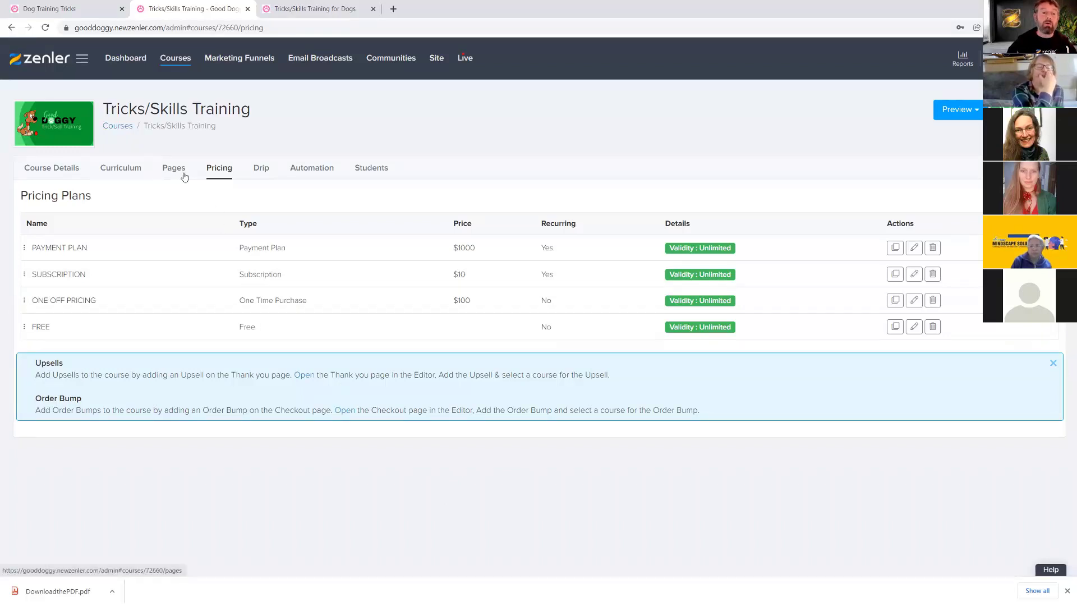
# - Go back to the sales page preview and open the site's Tricks Training page under Dog Services
pyautogui.click(315, 9)
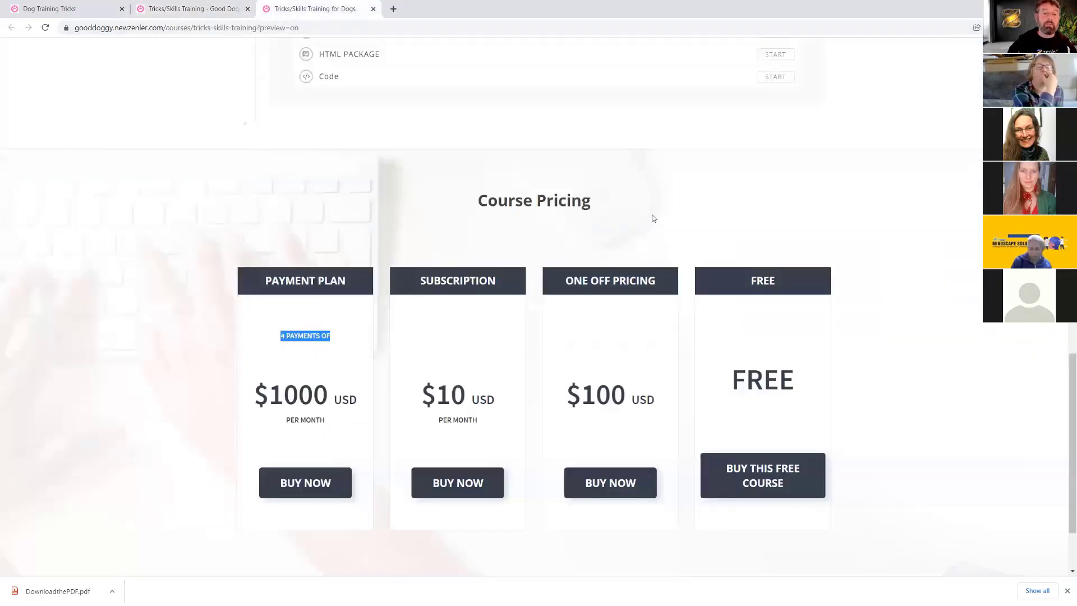
pyautogui.scroll(8, 662, 190)
pyautogui.scroll(8, 669, 143)
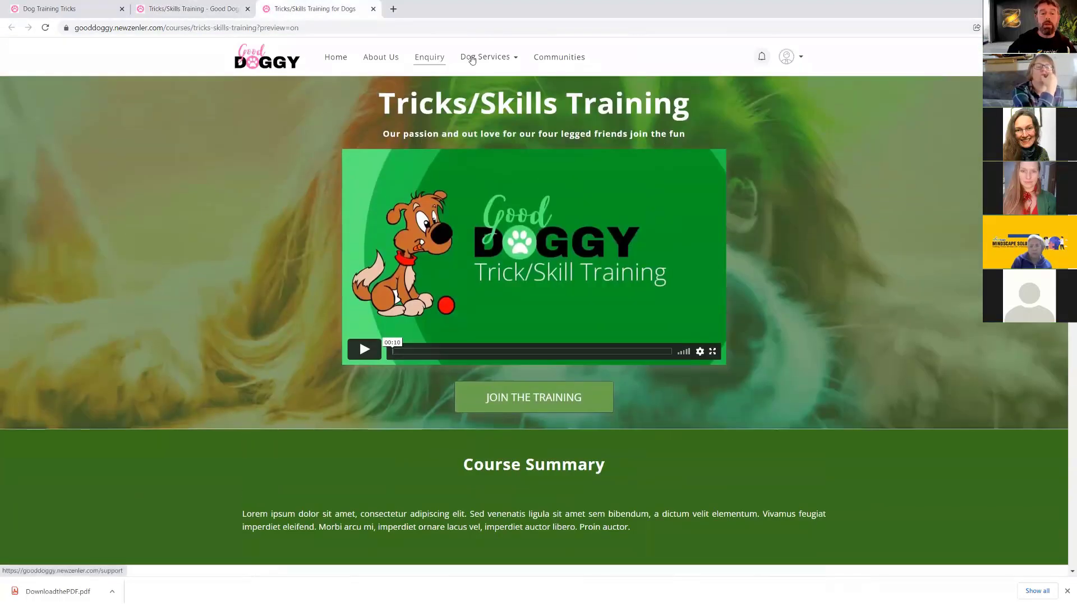
pyautogui.click(474, 59)
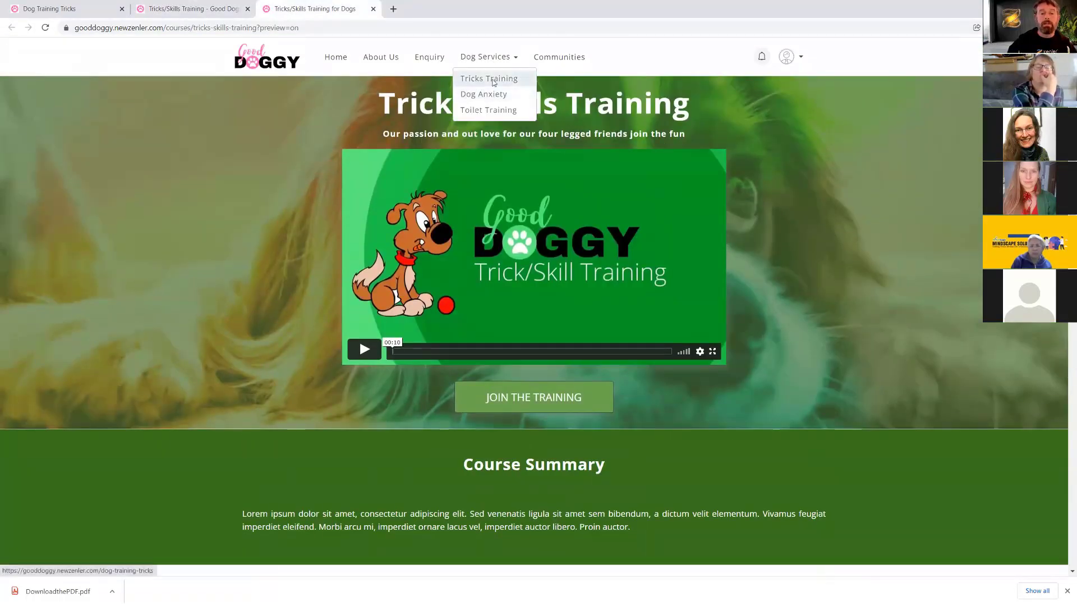
pyautogui.click(485, 77)
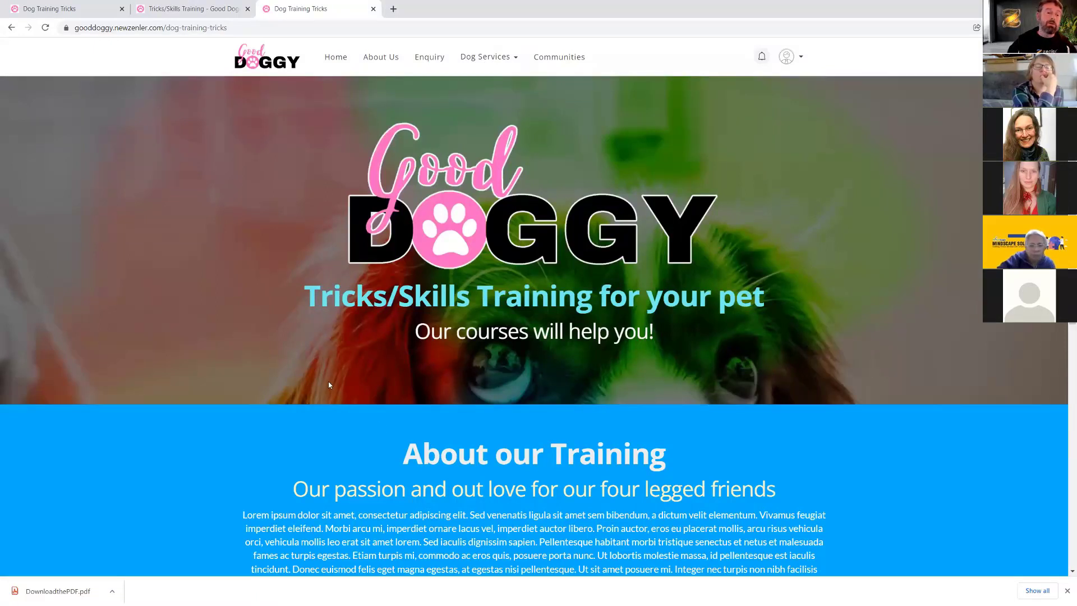
# - Review the site's dog training tricks page from its banner to the launch sign-up form, and return to the course's pricing plans
pyautogui.scroll(-4, 309, 335)
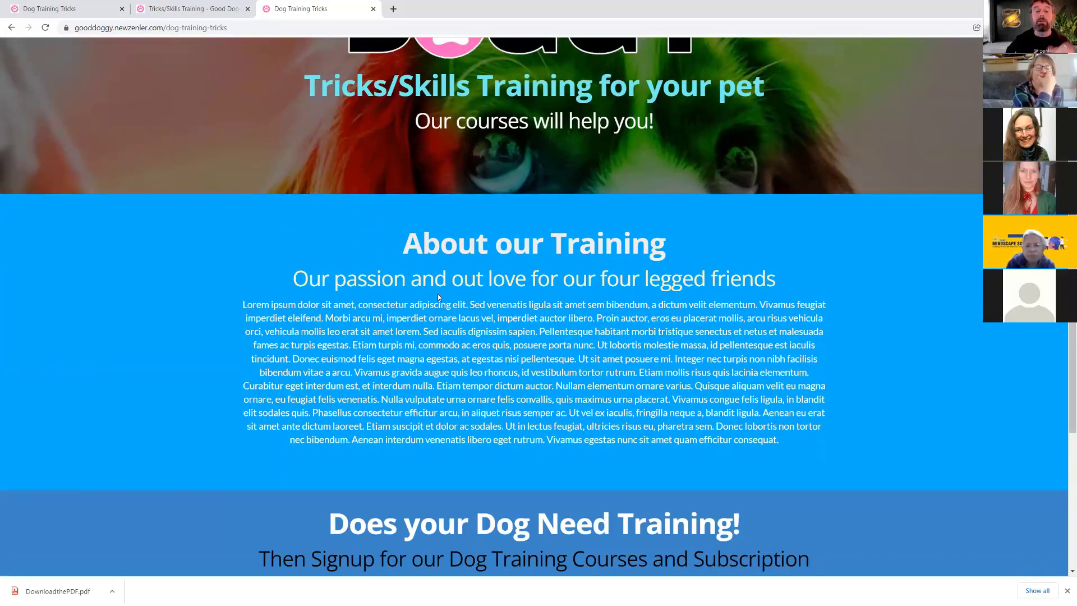
pyautogui.scroll(4, 437, 297)
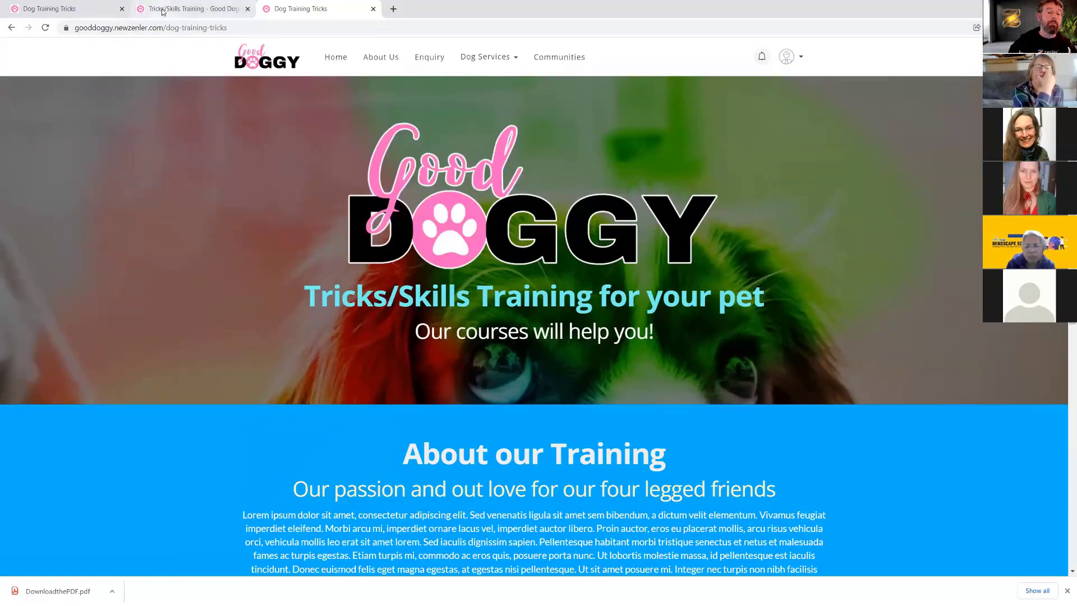
pyautogui.scroll(-8, 533, 241)
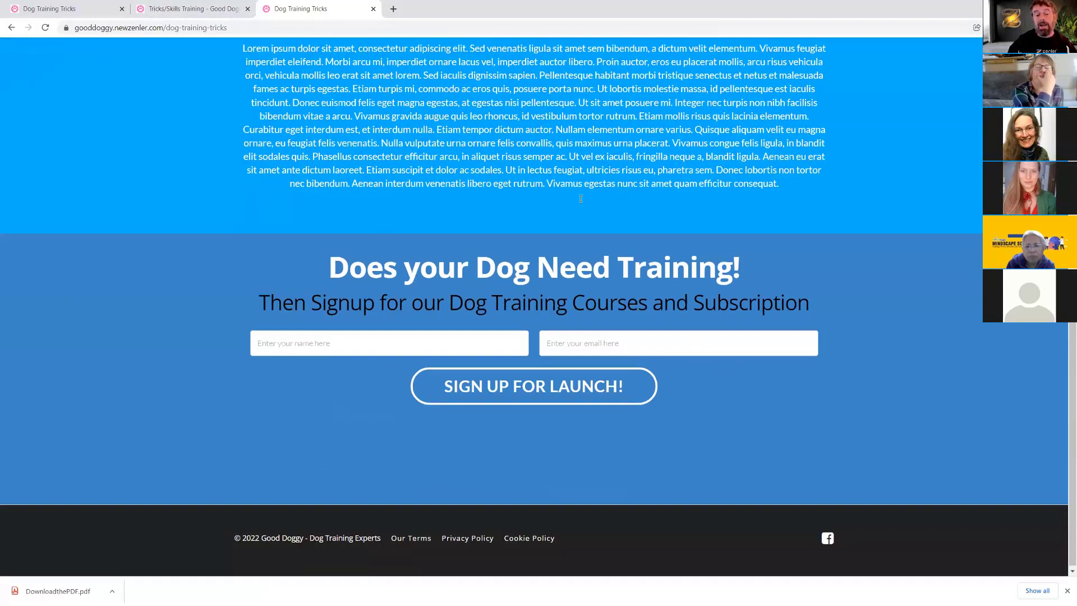
pyautogui.scroll(2, 568, 219)
pyautogui.scroll(6, 567, 219)
pyautogui.click(171, 11)
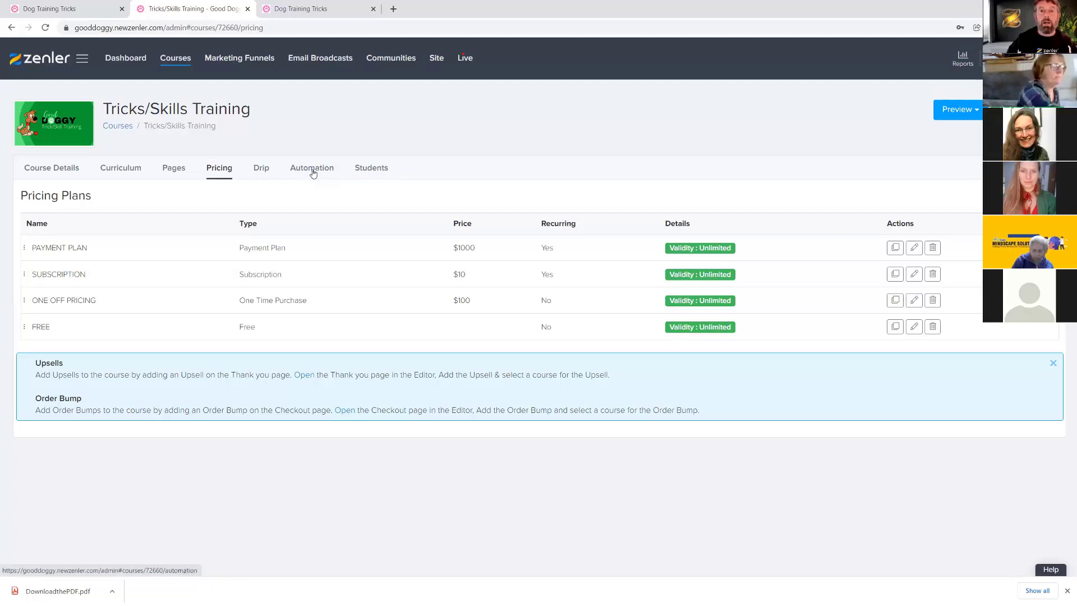
# - Preview the Thankyou page from the course's page funnel, and return to the funnel overview
pyautogui.click(173, 168)
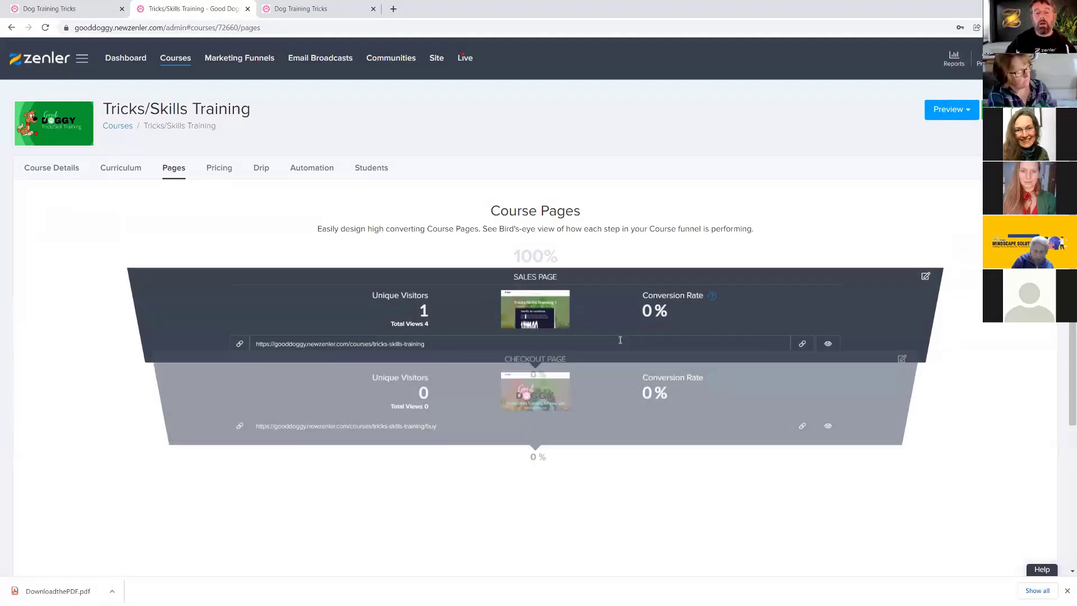
pyautogui.scroll(-3, 725, 371)
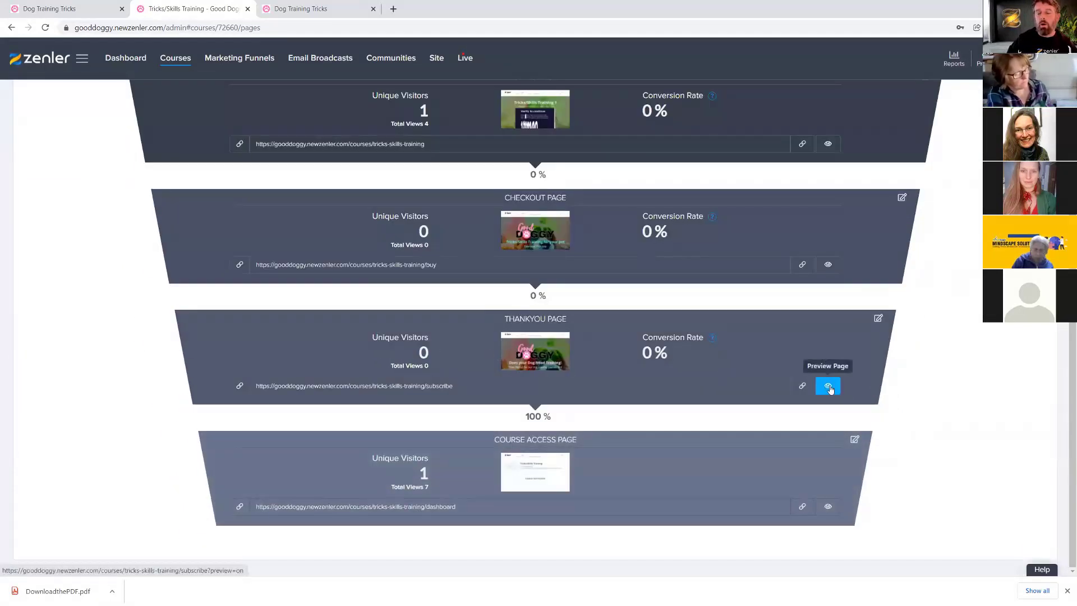
pyautogui.click(828, 385)
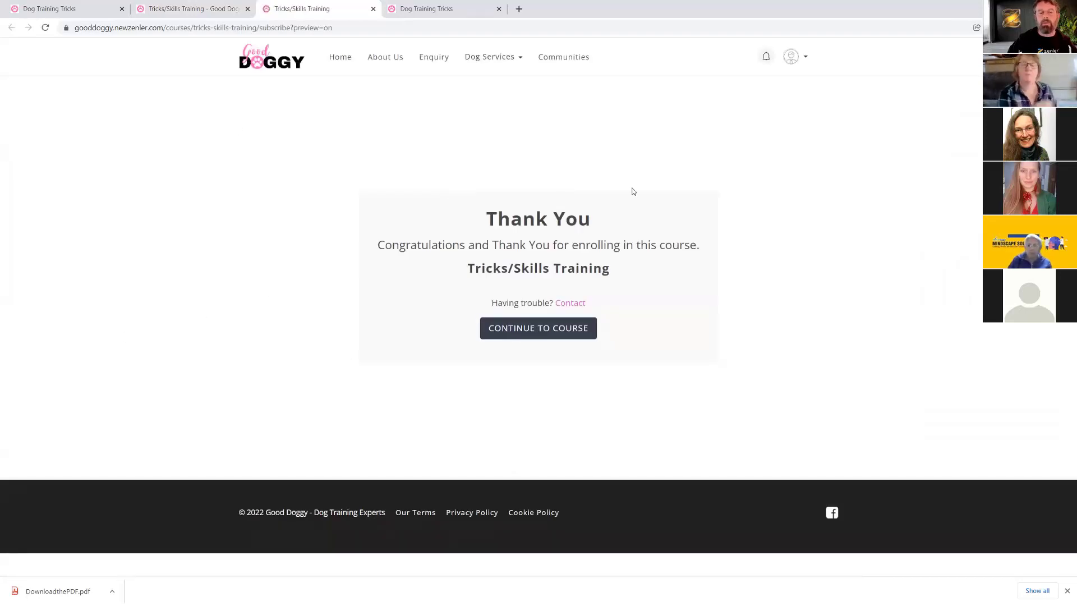
pyautogui.click(222, 8)
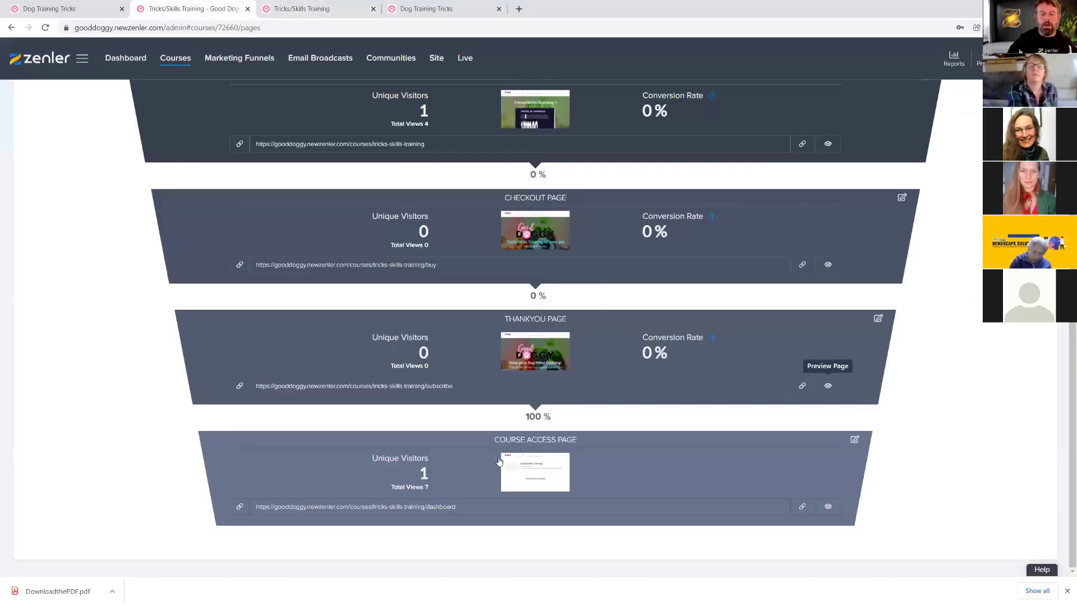